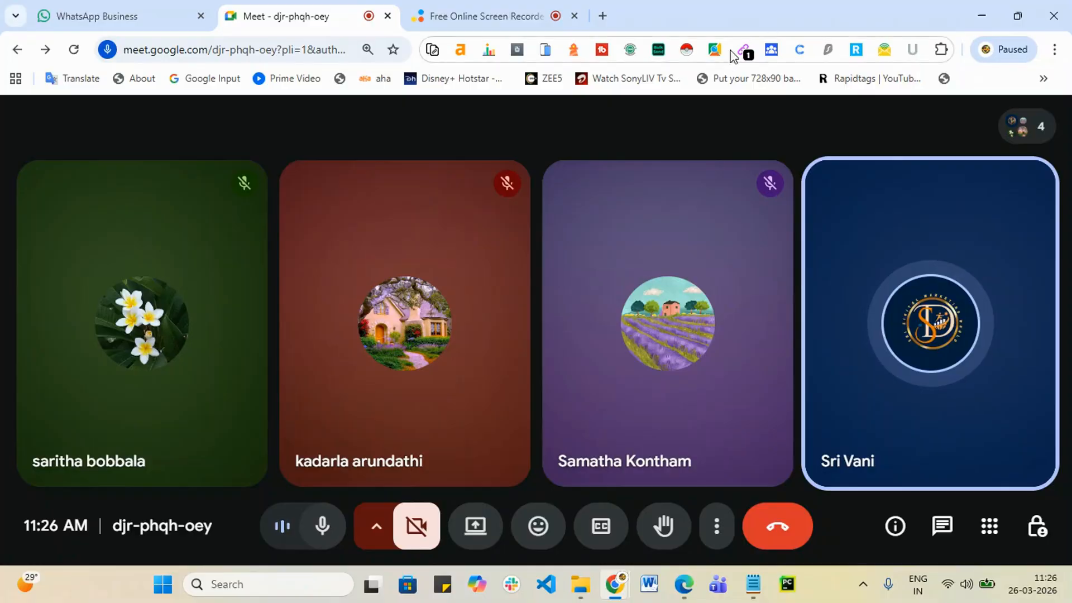
- Open Canva in a new browser tab, request access to the locked design and return to the Canva home page
{"action": "left_click", "coordinate": [605, 19]}
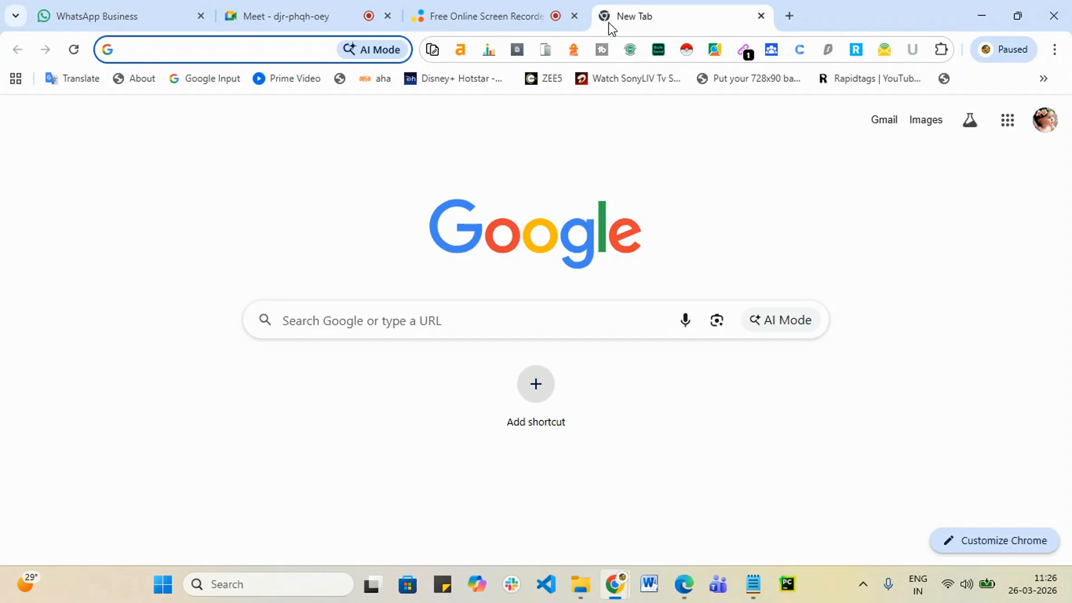
{"action": "type", "text": "ca"}
{"action": "key", "text": "Return"}
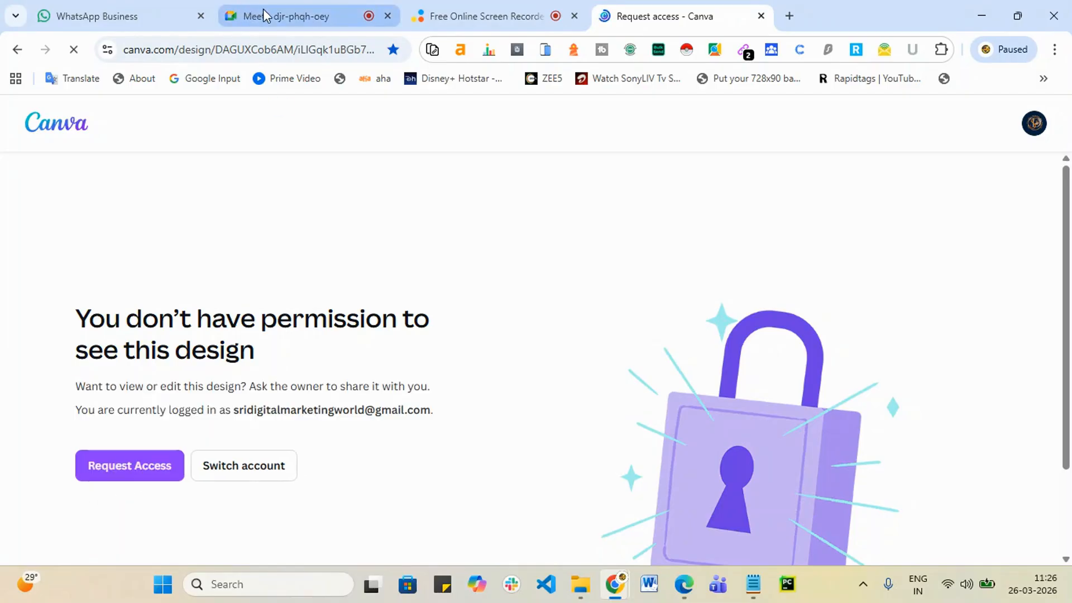
{"action": "left_click", "coordinate": [139, 459]}
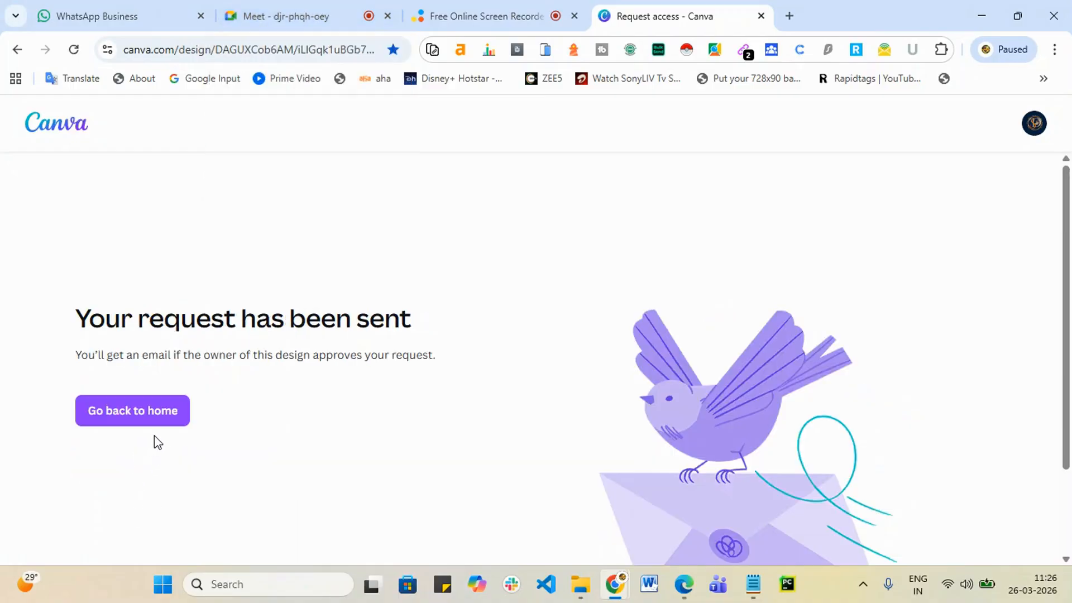
{"action": "left_click", "coordinate": [154, 413]}
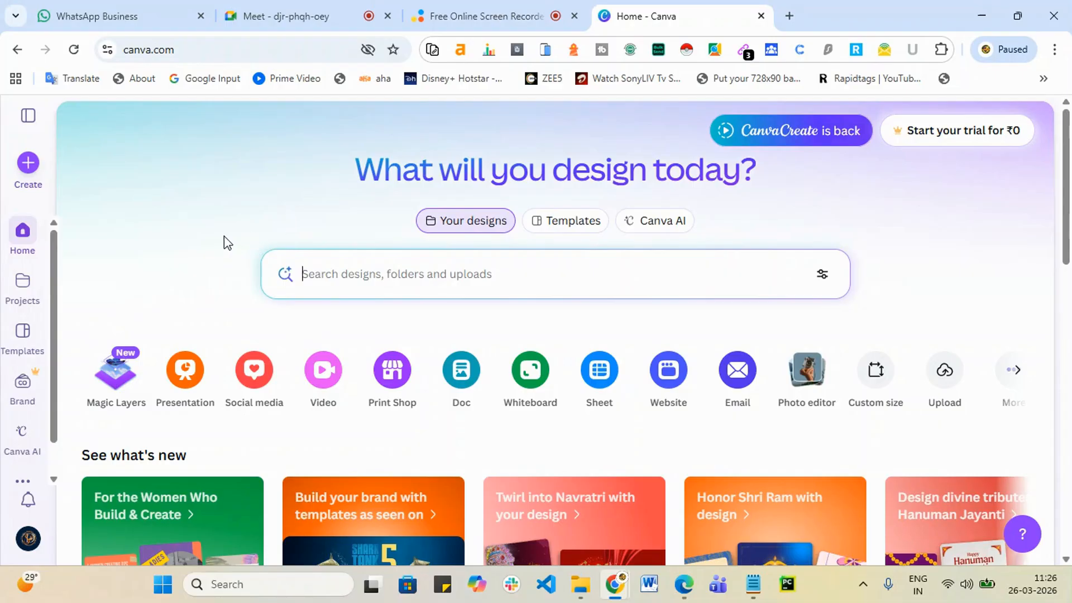
{"action": "scroll", "coordinate": [212, 234], "scroll_direction": "down", "scroll_amount": 2}
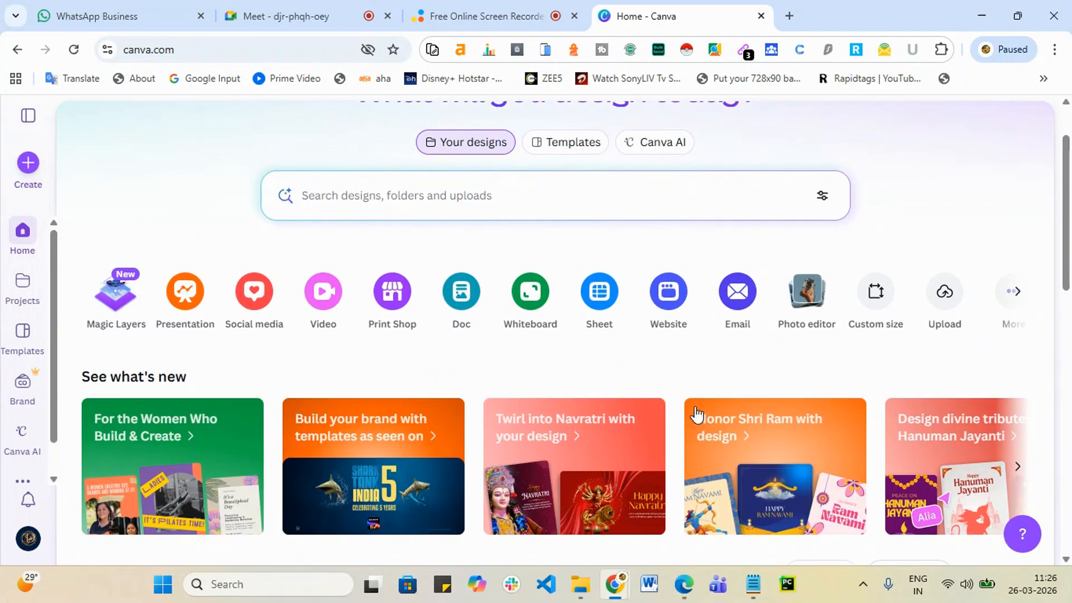
{"action": "scroll", "coordinate": [134, 218], "scroll_direction": "down", "scroll_amount": 3}
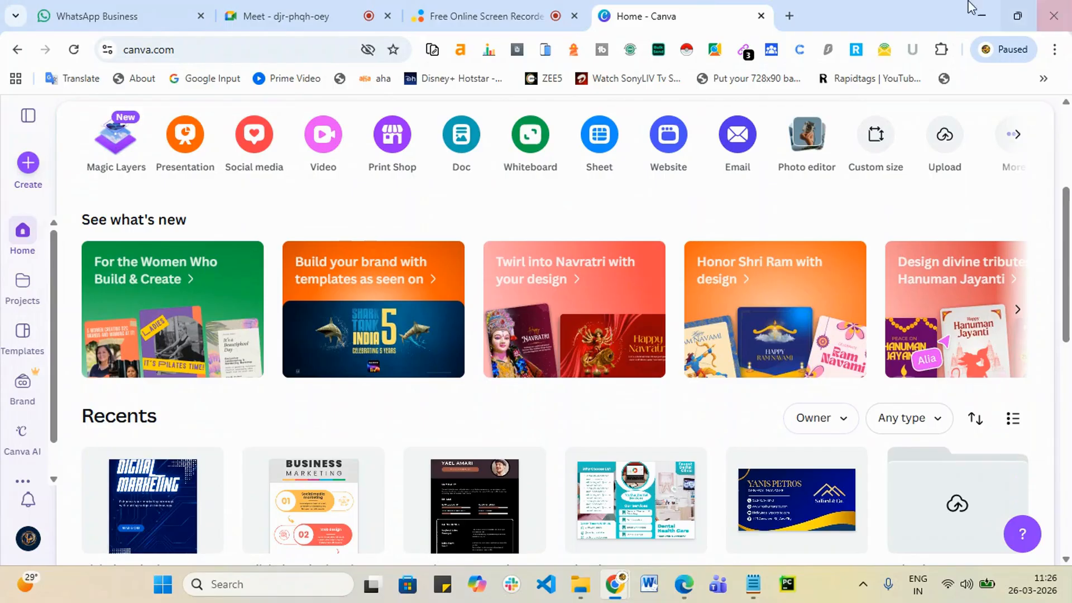
- Open ChatGPT in another new browser tab
{"action": "left_click", "coordinate": [795, 17]}
{"action": "type", "text": "ch"}
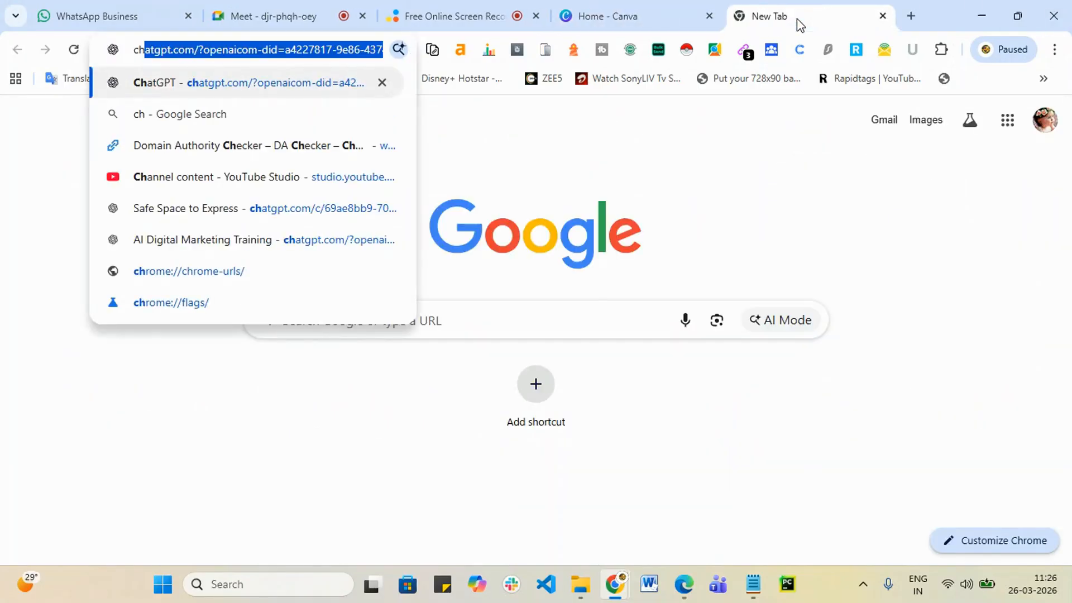
{"action": "key", "text": "Return"}
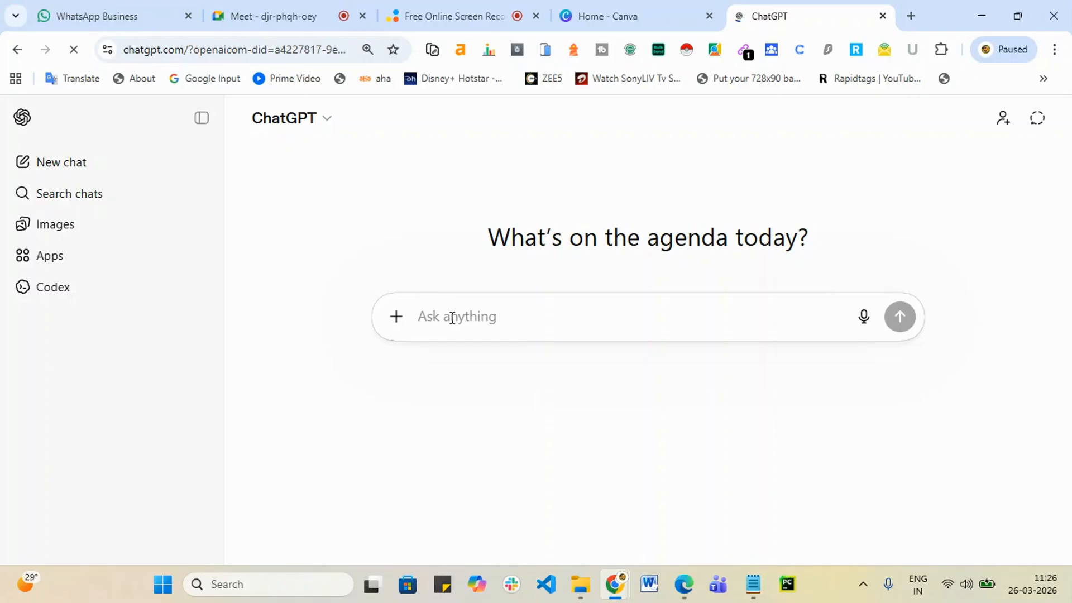
{"action": "left_click", "coordinate": [453, 317]}
{"action": "type", "text": "write to"}
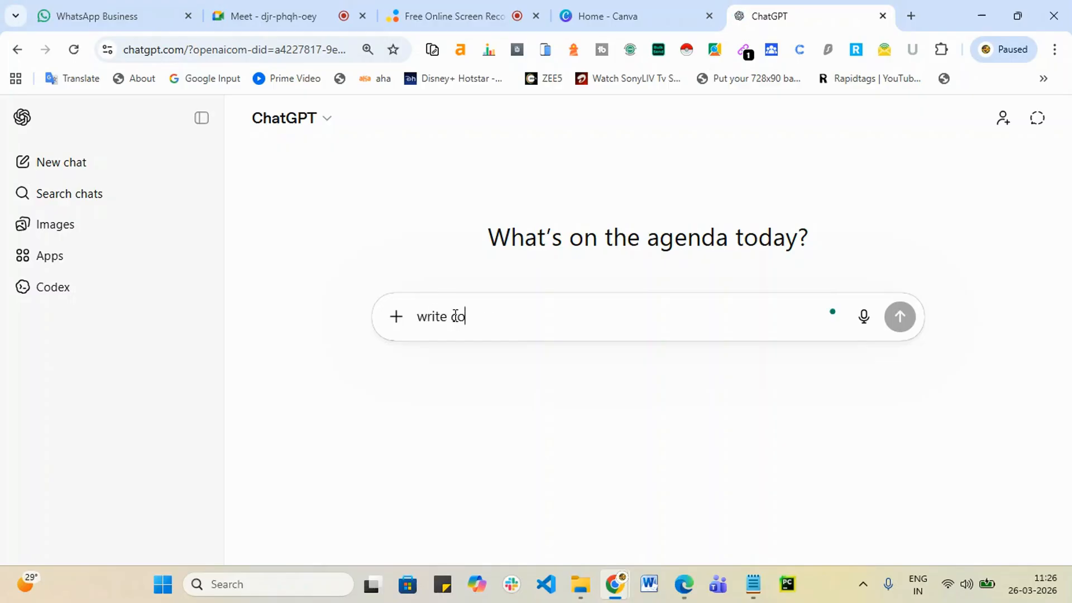
{"action": "type", "text": "ntent"}
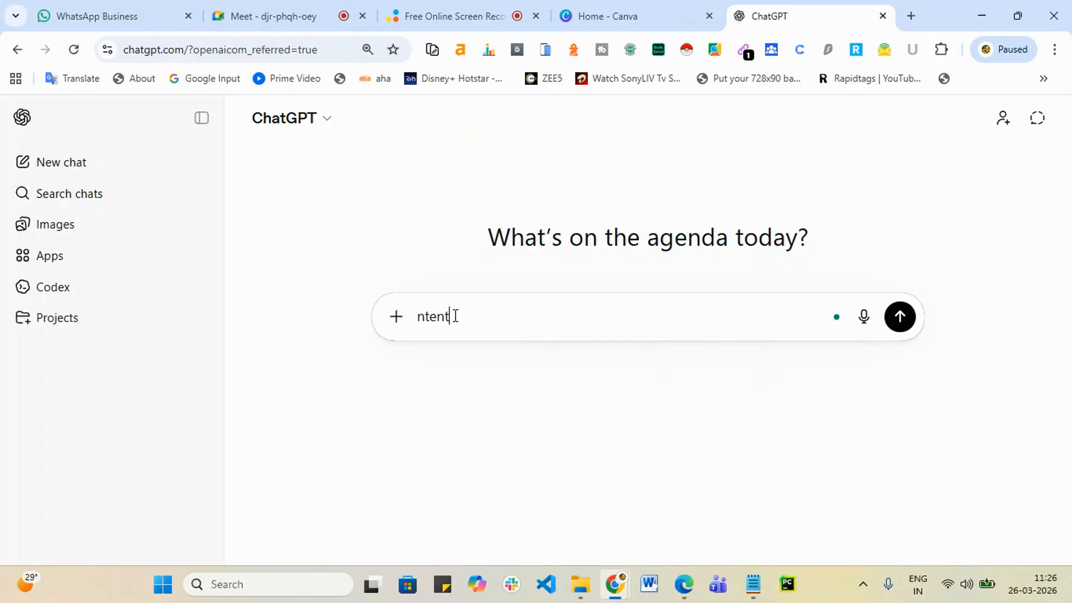
{"action": "key", "text": "BackSpace"}
{"action": "key", "text": "BackSpace"}
{"action": "key", "text": "BackSpace"}
{"action": "key", "text": "BackSpace"}
{"action": "key", "text": "BackSpace"}
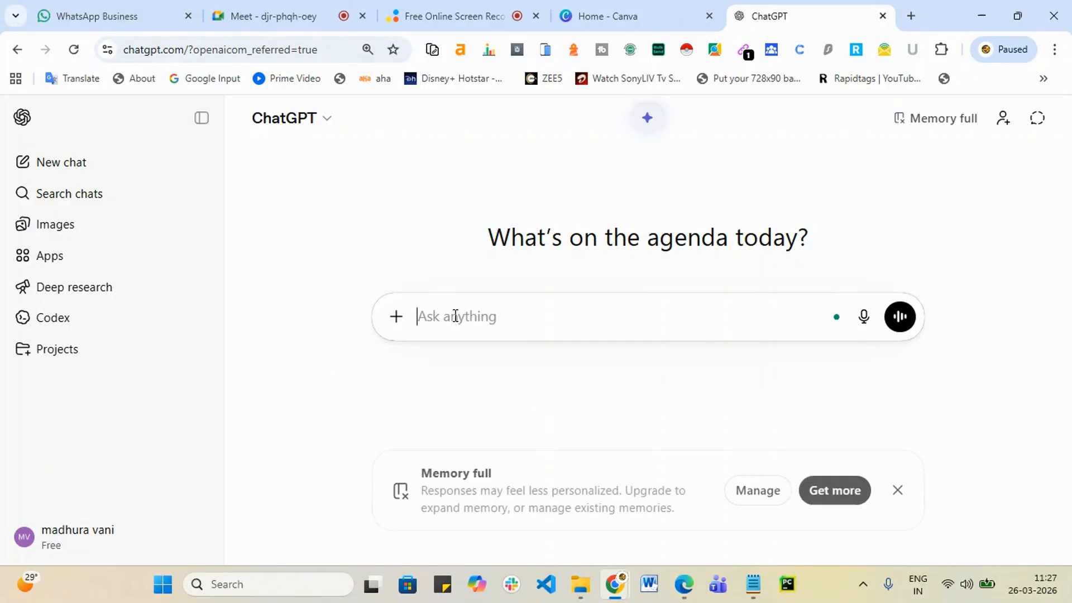
- Draft the prompt "write content about 100% job support with AI tools in digital marketing ONline training" without sending it
{"action": "type", "text": "write "}
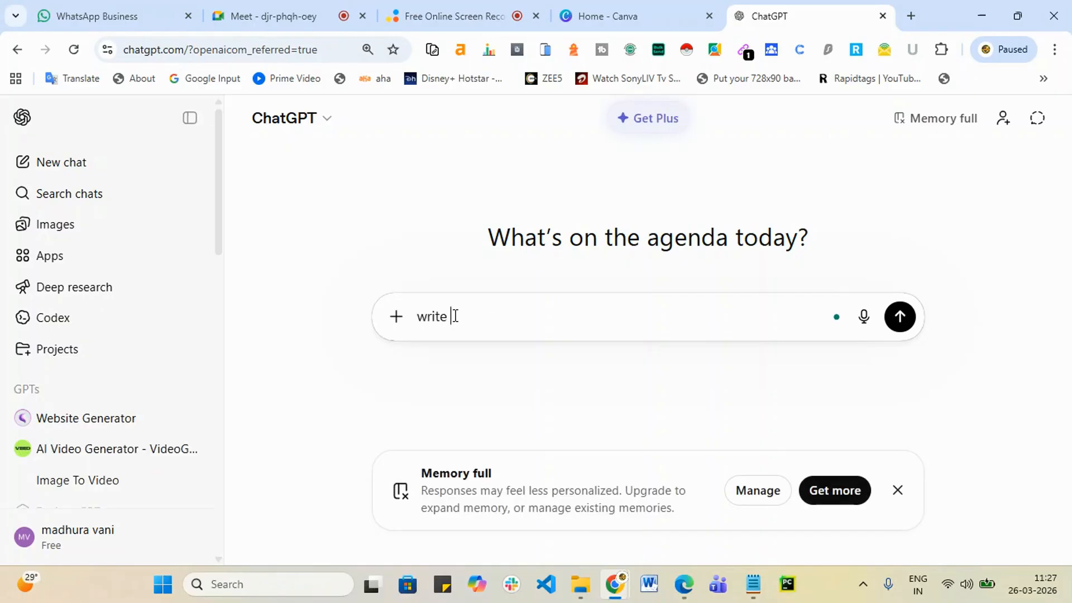
{"action": "type", "text": "tone"}
{"action": "key", "text": "BackSpace"}
{"action": "type", "text": "tent "}
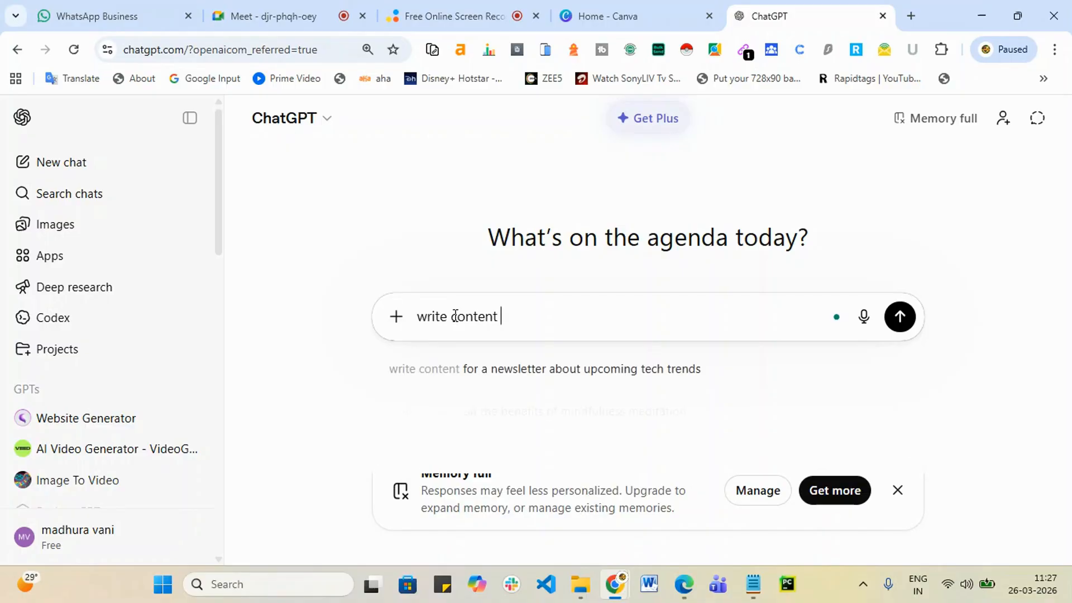
{"action": "type", "text": "about "}
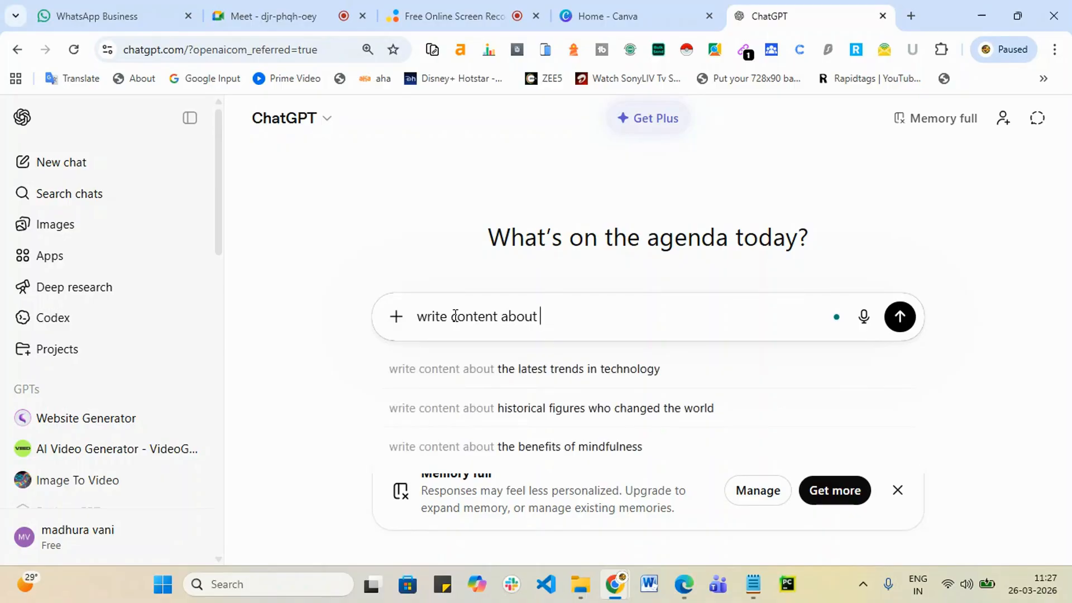
{"action": "type", "text": "%"}
{"action": "key", "text": "BackSpace"}
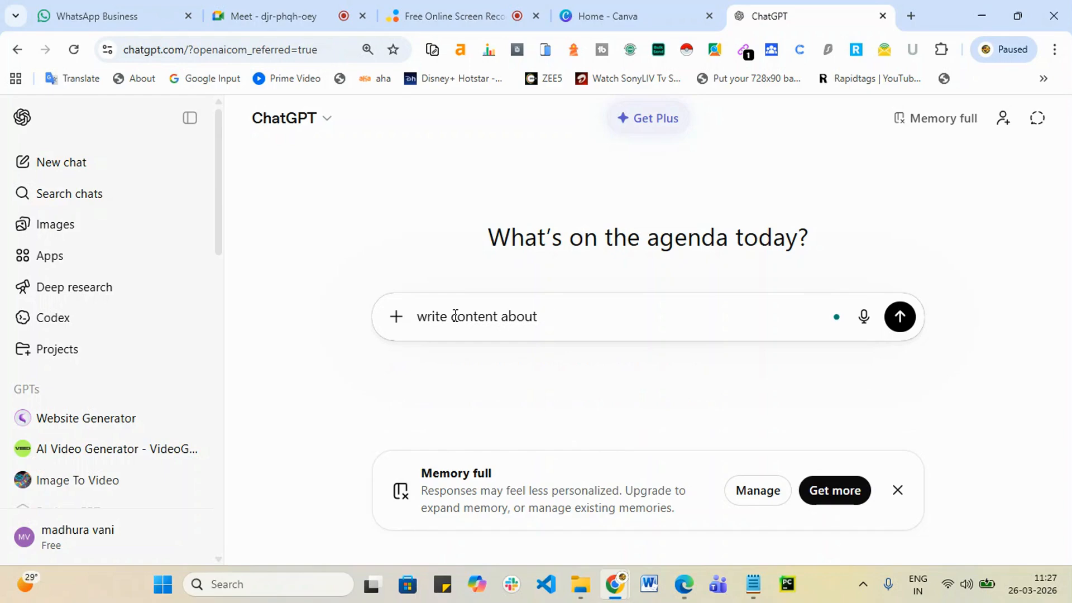
{"action": "type", "text": "100% job support"}
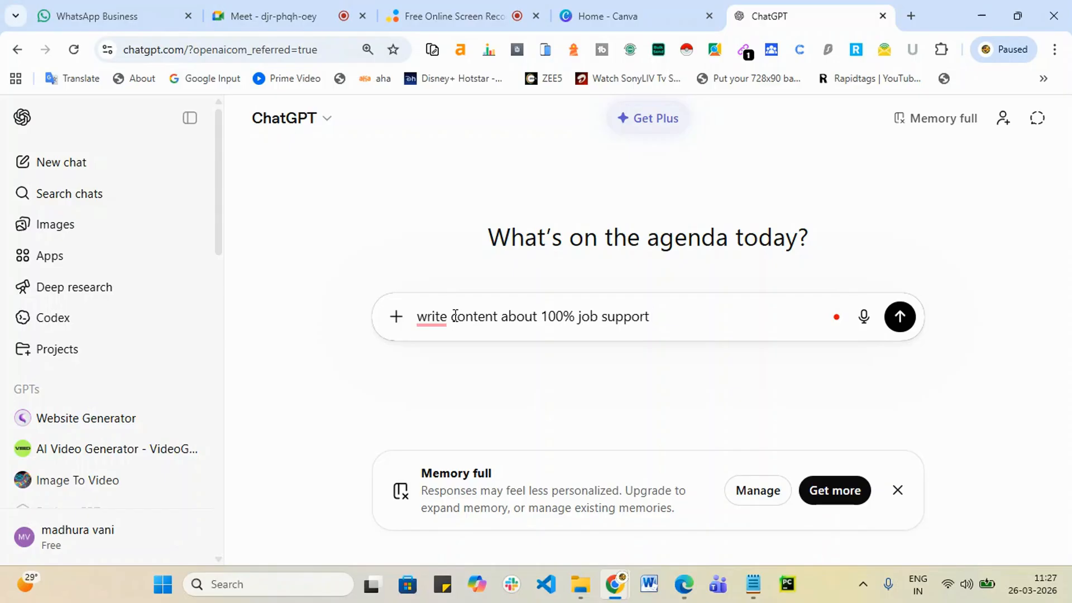
{"action": "type", "text": "with Ai"}
{"action": "key", "text": "BackSpace"}
{"action": "key", "text": "BackSpace"}
{"action": "type", "text": "I tools"}
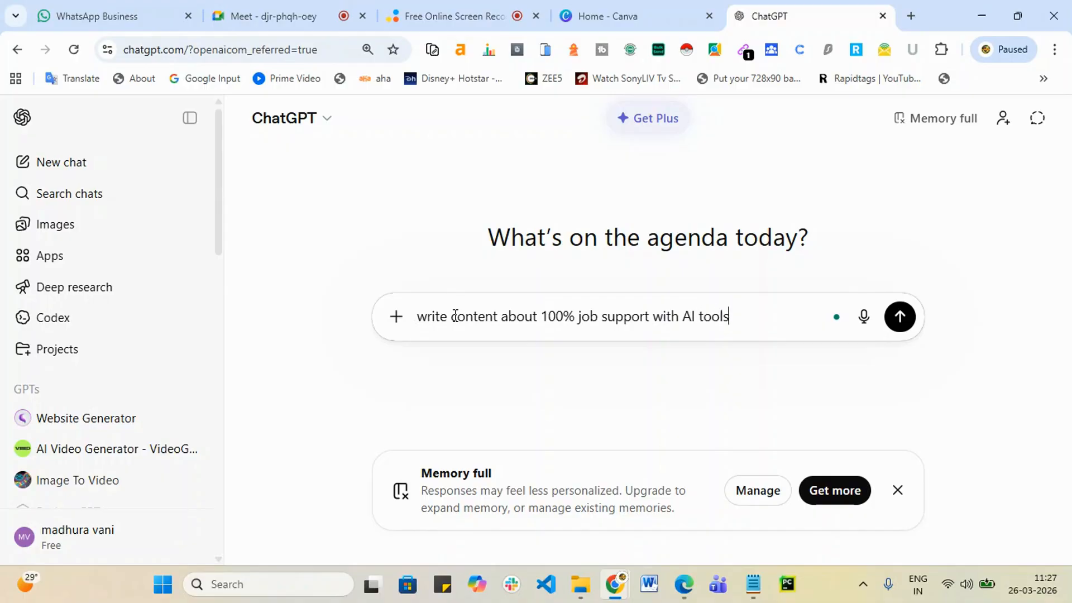
{"action": "type", "text": " in digital mar"}
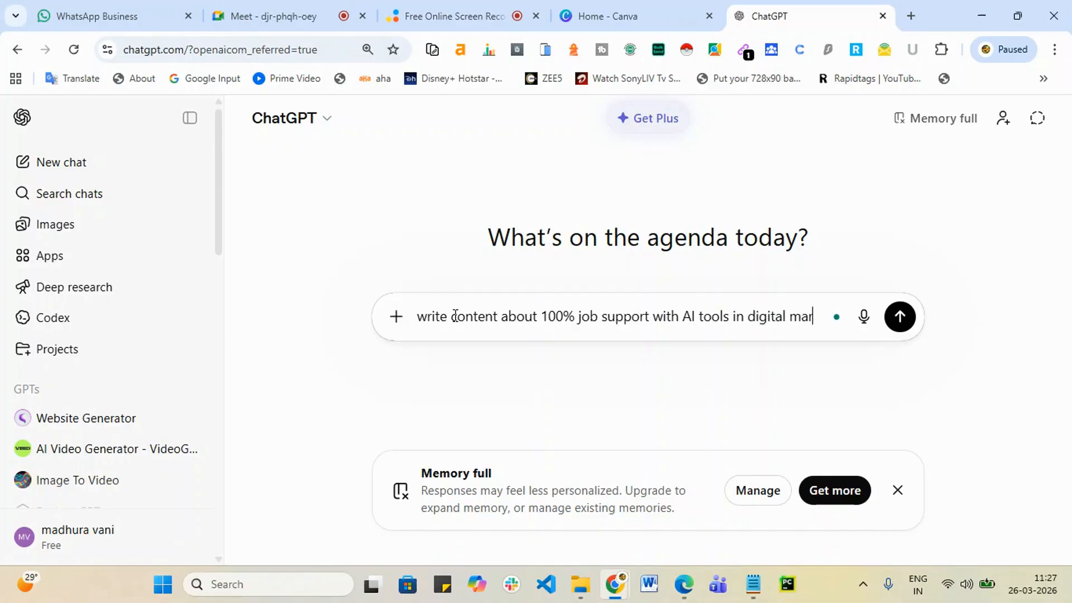
{"action": "type", "text": "ketin"}
{"action": "type", "text": "g"}
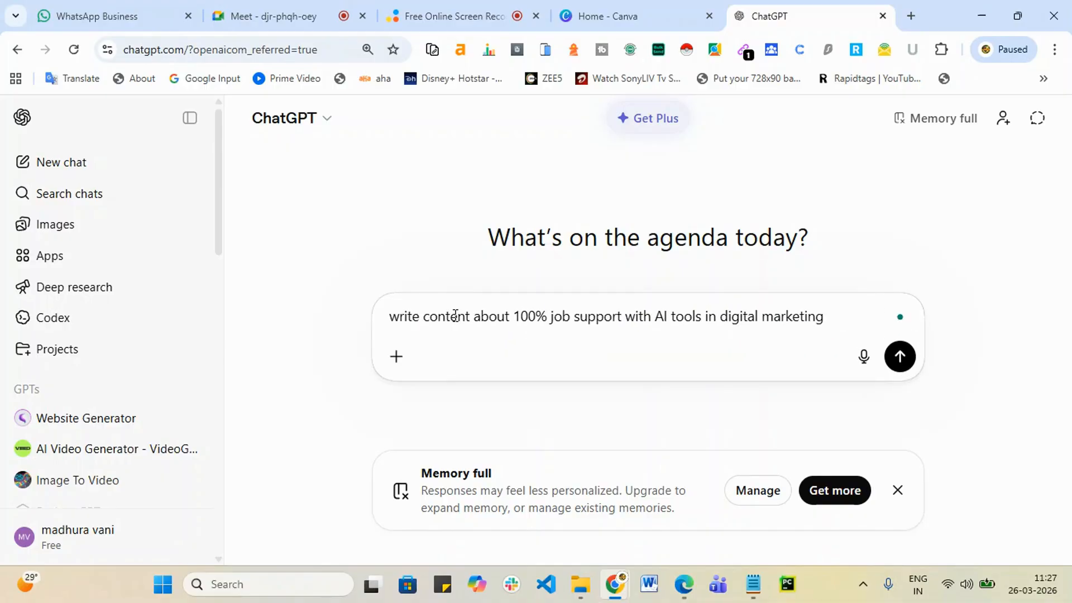
{"action": "type", "text": " ONline training"}
- Insert "in telugu" after "content" and "reel" before "content" in the drafted prompt
{"action": "left_click", "coordinate": [474, 319]}
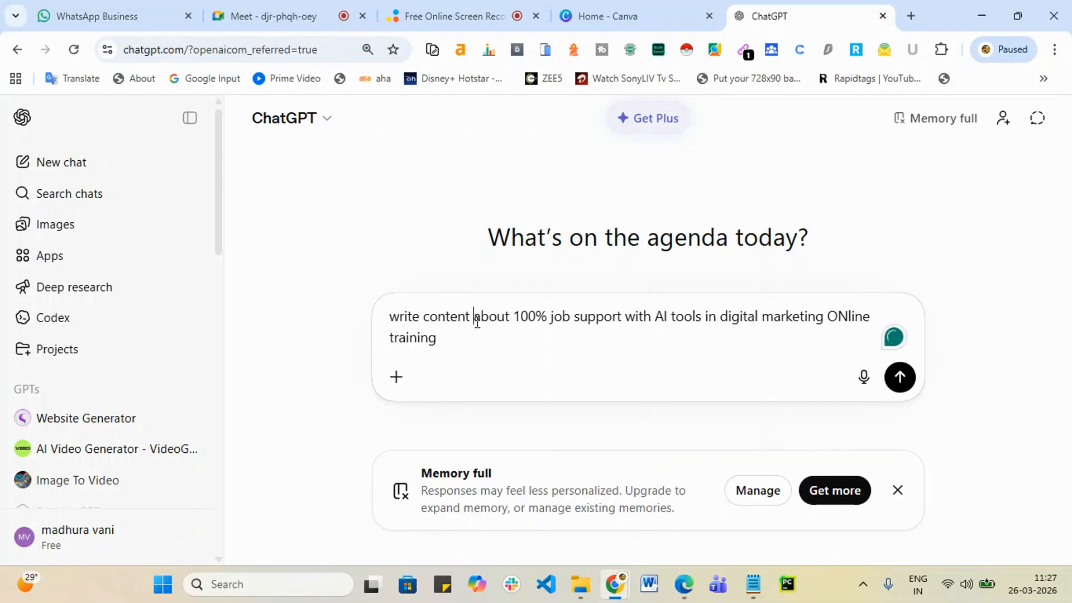
{"action": "type", "text": "in telugu"}
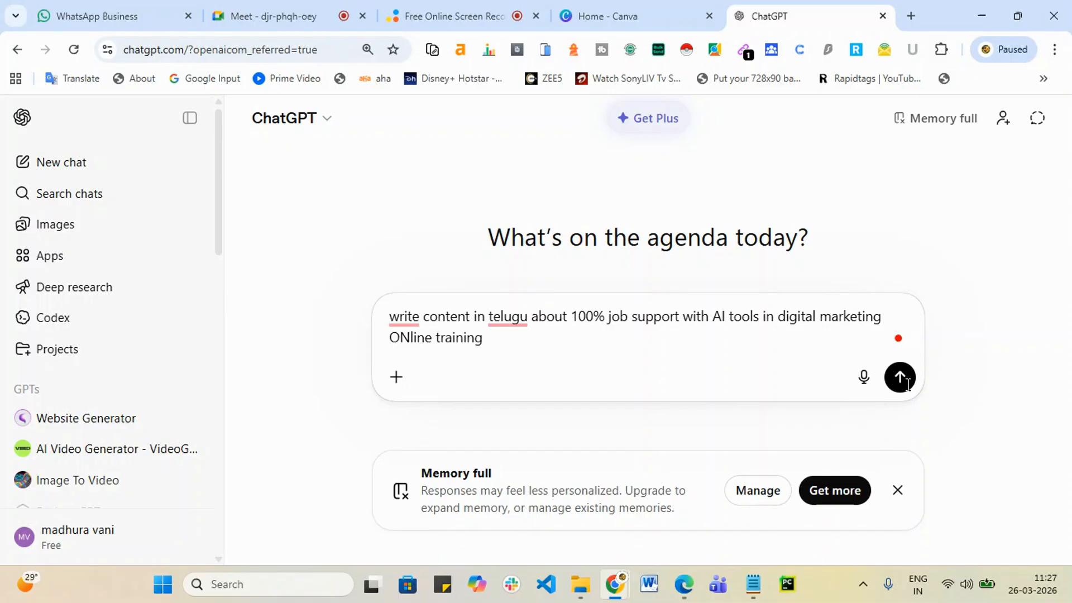
{"action": "left_click", "coordinate": [423, 317]}
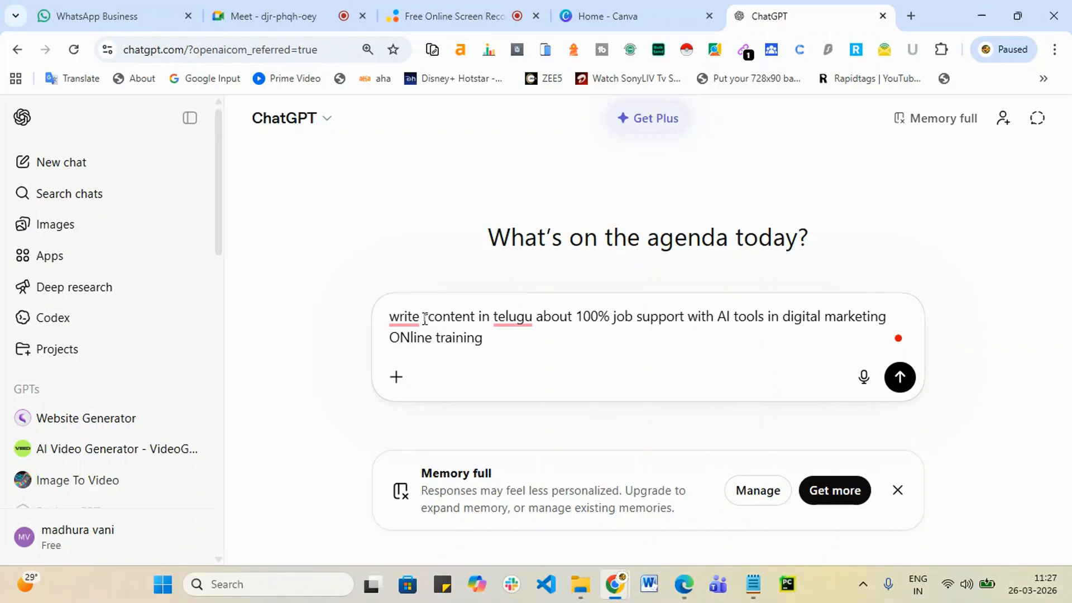
{"action": "type", "text": "reel"}
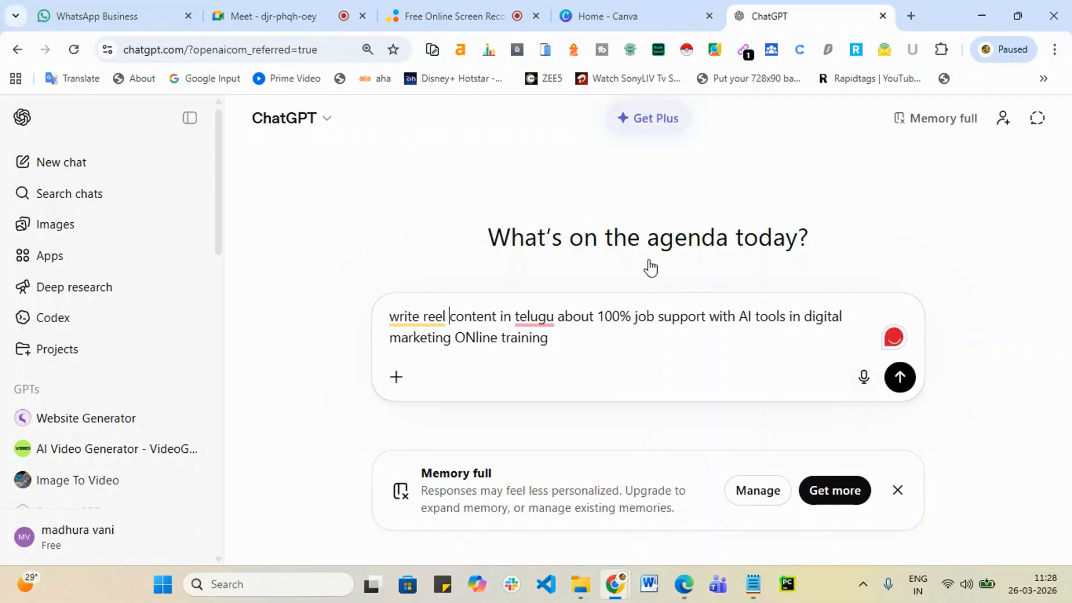
- Switch to the Google Meet call, present the entire screen with audio, and dismiss the sharing notice and floating meeting window
{"action": "left_click", "coordinate": [301, 18]}
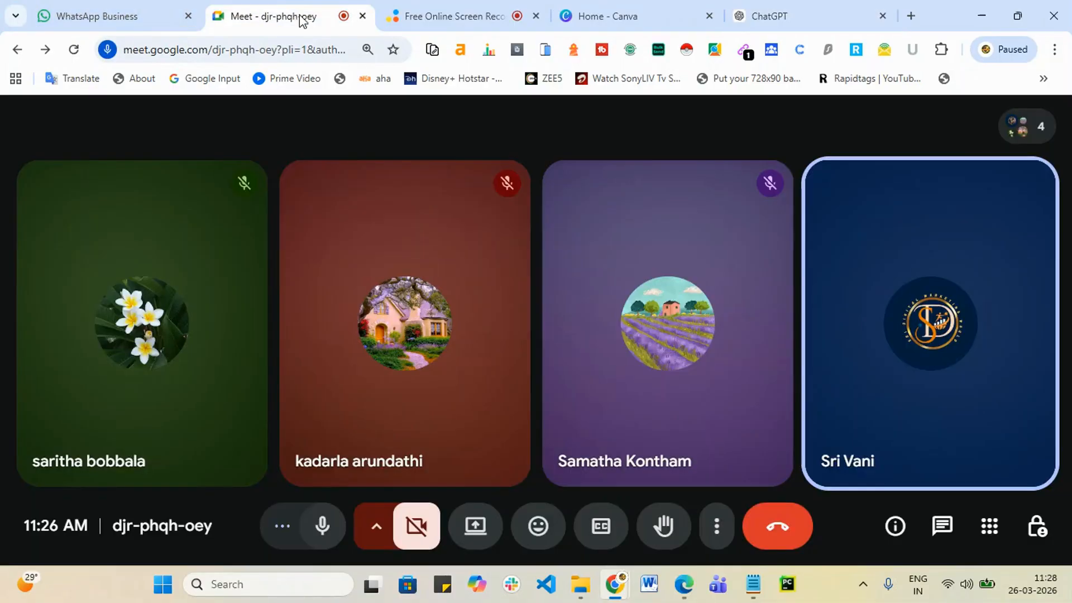
{"action": "left_click", "coordinate": [487, 535]}
{"action": "left_click", "coordinate": [685, 139]}
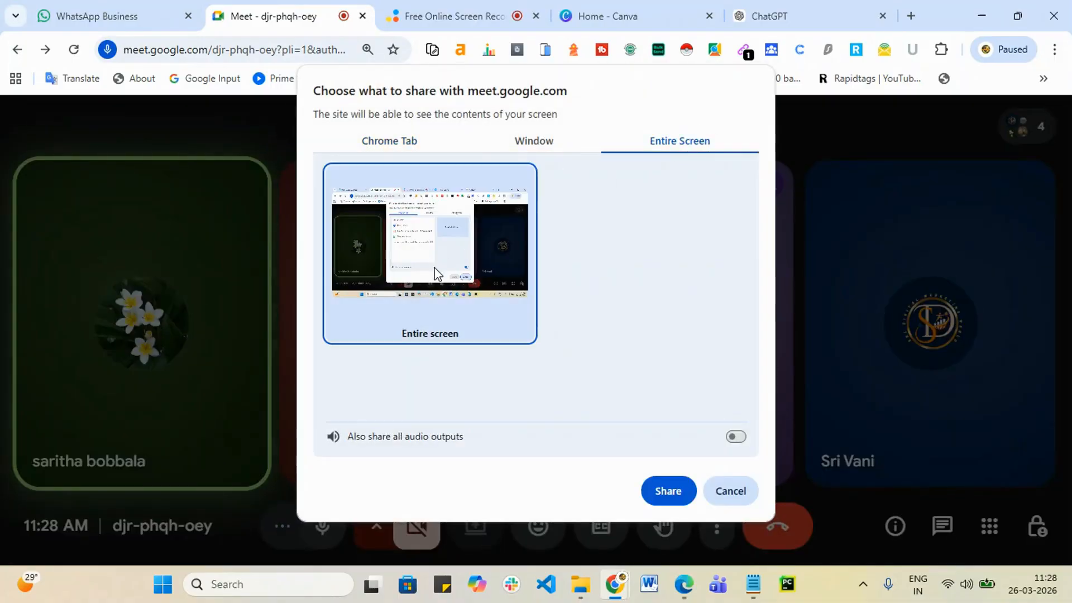
{"action": "left_click", "coordinate": [735, 437]}
{"action": "left_click", "coordinate": [676, 491]}
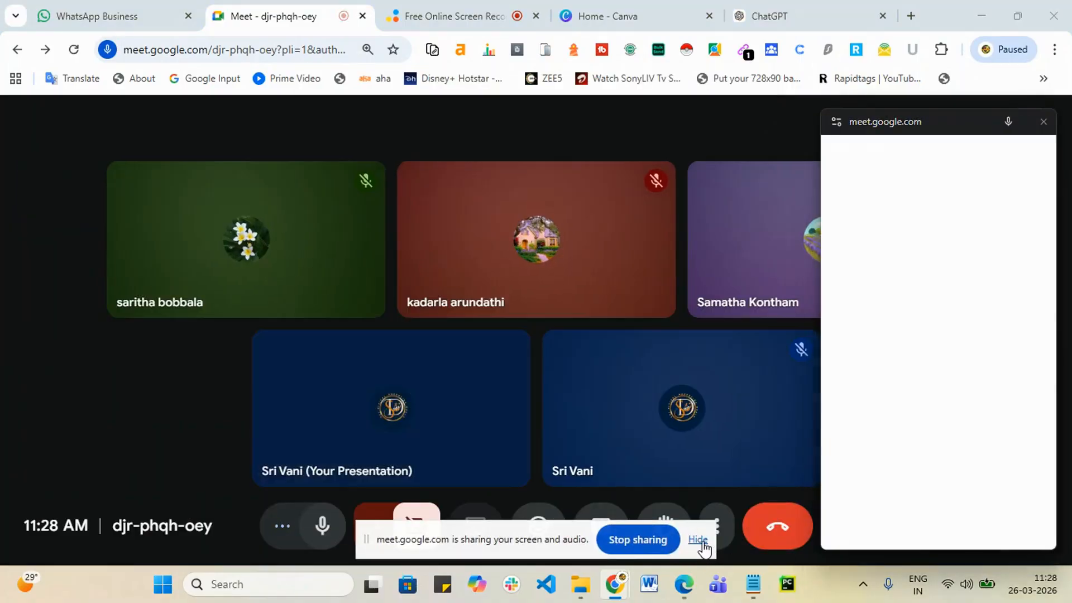
{"action": "left_click", "coordinate": [701, 542]}
{"action": "left_click", "coordinate": [1044, 122]}
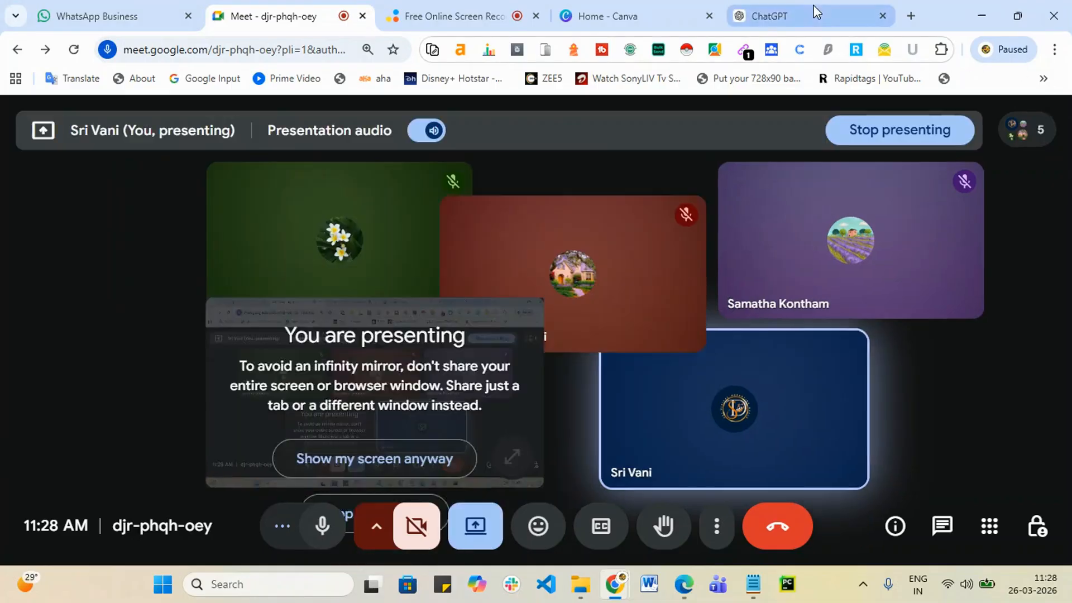
- Show the presented screen's preview inside the Meet call despite the infinity-mirror notice
{"action": "left_click", "coordinate": [814, 13]}
{"action": "left_click", "coordinate": [207, 7]}
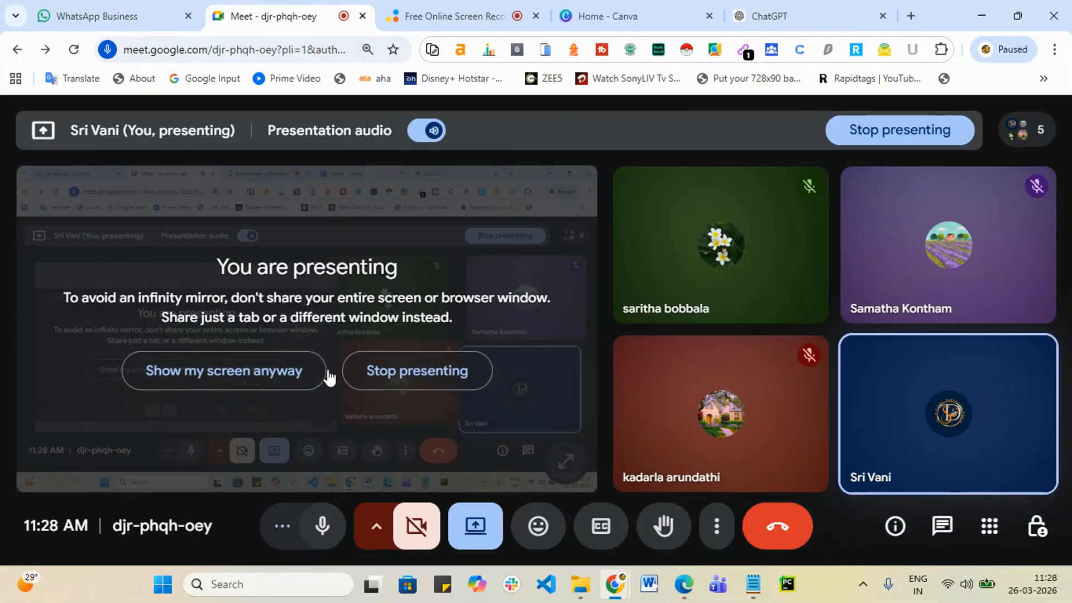
{"action": "left_click", "coordinate": [288, 371]}
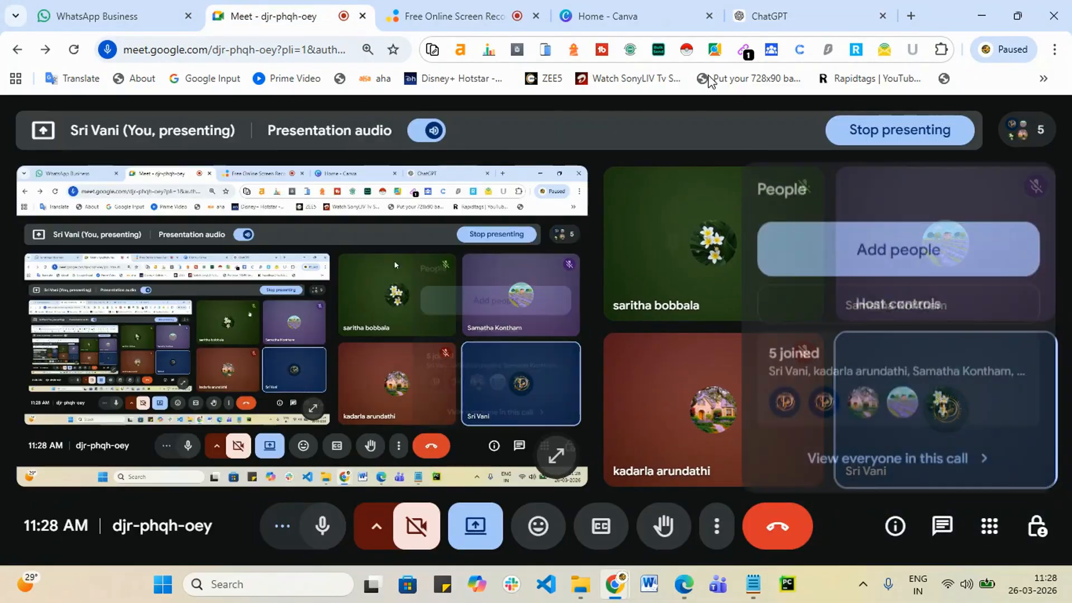
- Check the online screen recorder's status and return to the drafted prompt in ChatGPT
{"action": "left_click", "coordinate": [781, 13]}
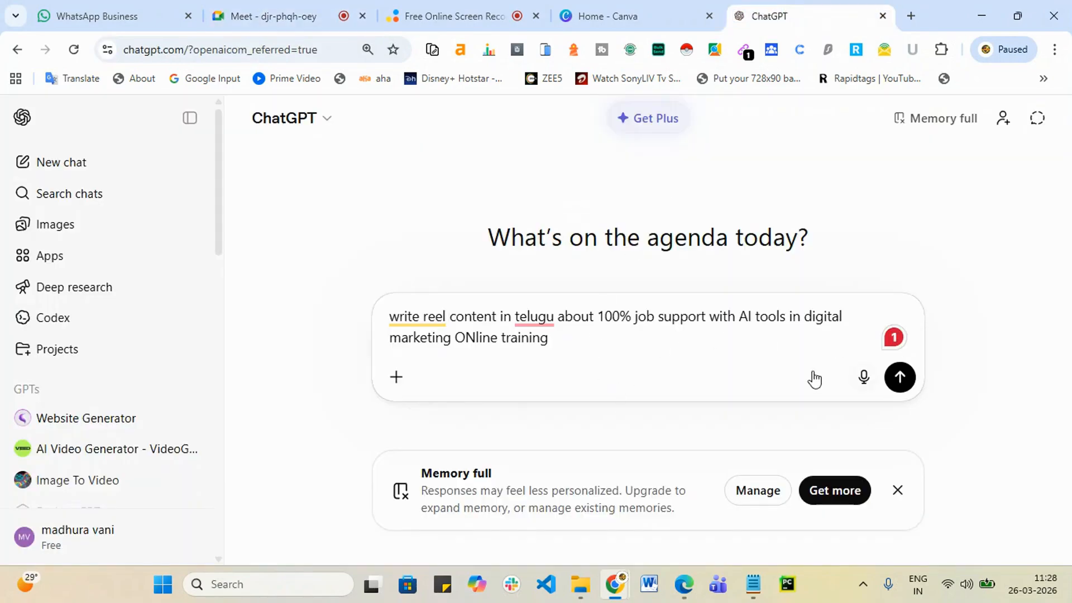
{"action": "left_click", "coordinate": [487, 10]}
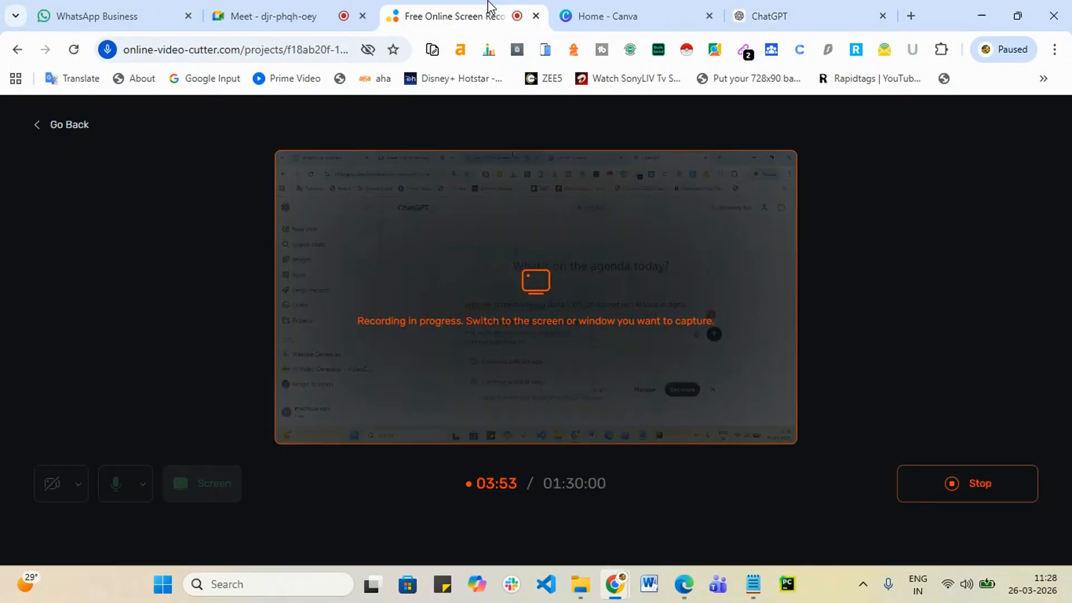
{"action": "left_click", "coordinate": [833, 12]}
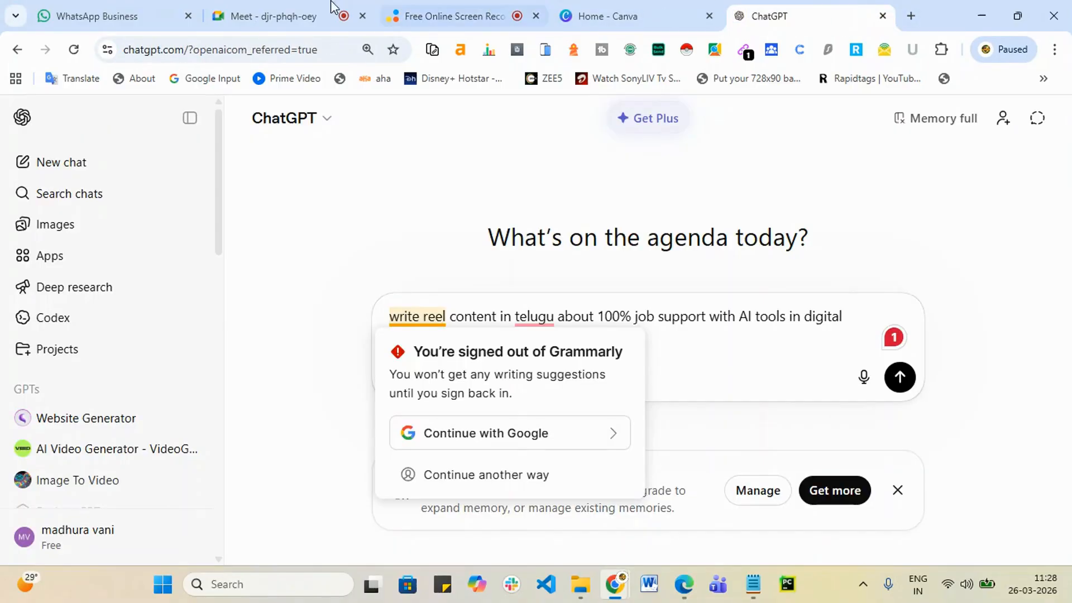
- Return to the Google Meet call and admit the guest waiting to join
{"action": "left_click", "coordinate": [306, 12]}
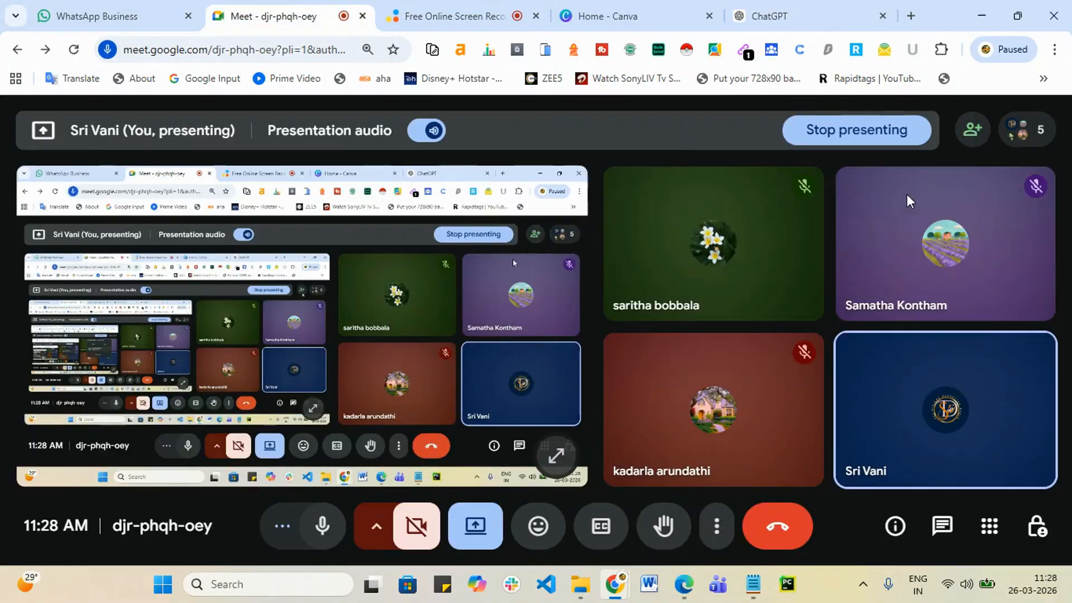
{"action": "left_click", "coordinate": [959, 147]}
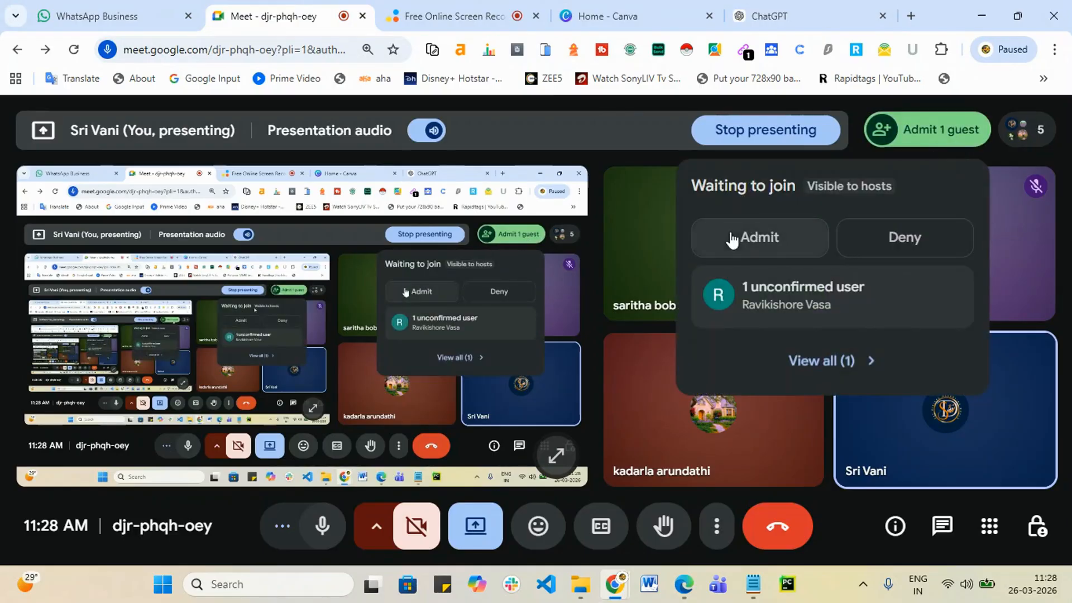
{"action": "left_click", "coordinate": [759, 238]}
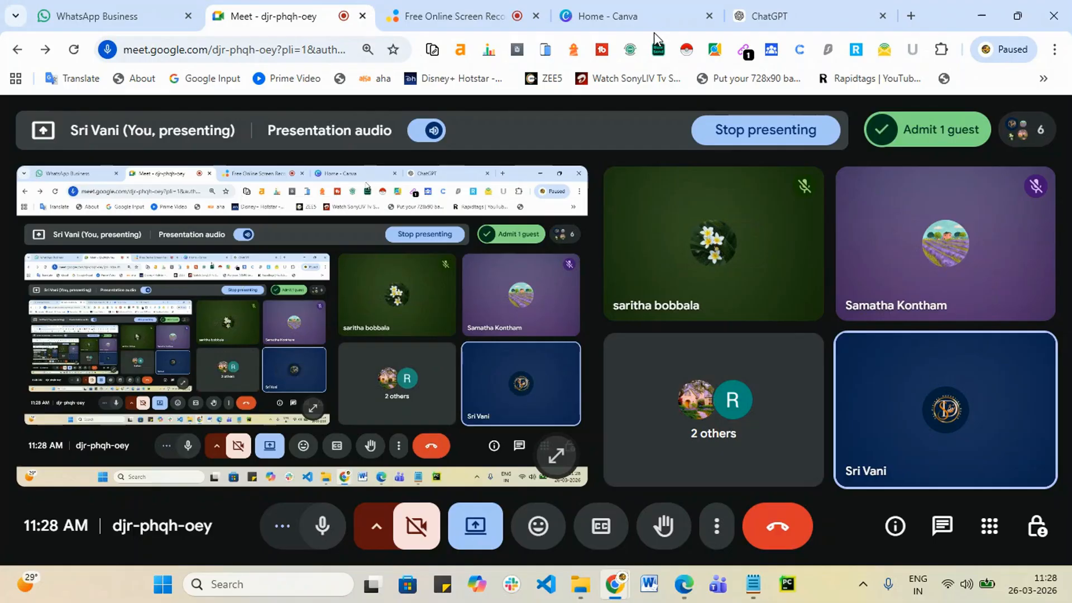
- Return to ChatGPT, submit the drafted prompt for Telugu reel content, and dismiss the memory full notice
{"action": "left_click", "coordinate": [770, 7]}
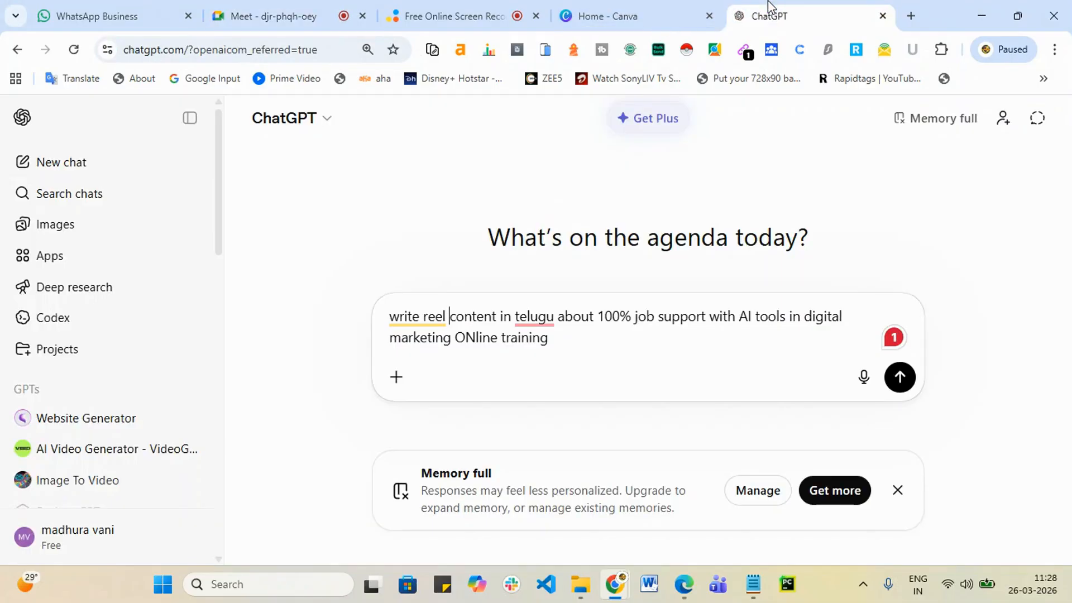
{"action": "left_click", "coordinate": [901, 378]}
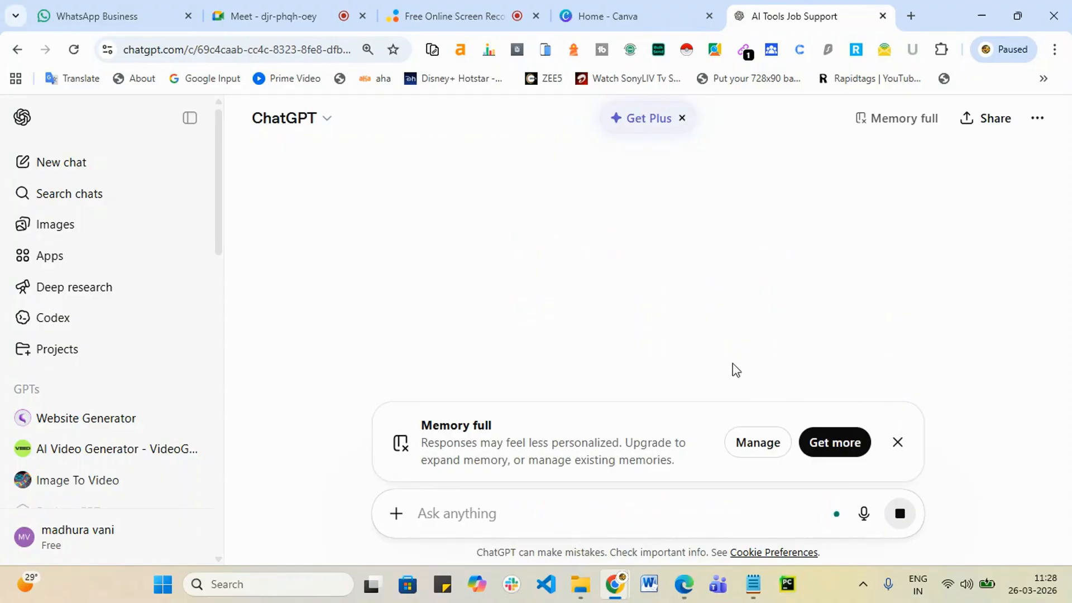
{"action": "left_click", "coordinate": [900, 445]}
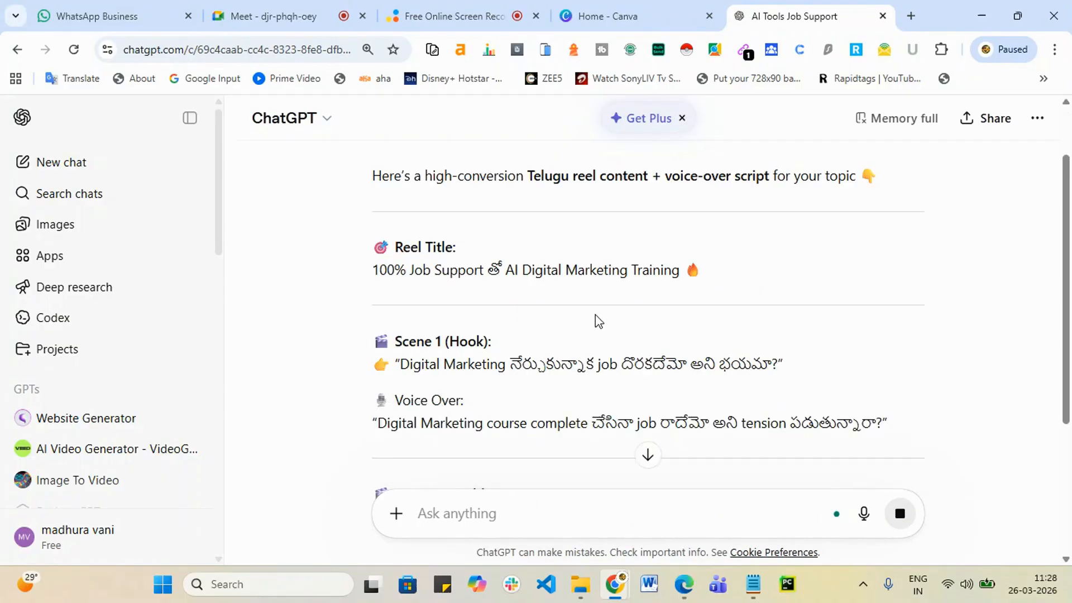
- Read through the generated reel scenes, caption and hashtags, and send the follow-up request "voice over script" in the same chat
{"action": "scroll", "coordinate": [596, 318], "scroll_direction": "down", "scroll_amount": 5}
{"action": "scroll", "coordinate": [596, 319], "scroll_direction": "down", "scroll_amount": 4}
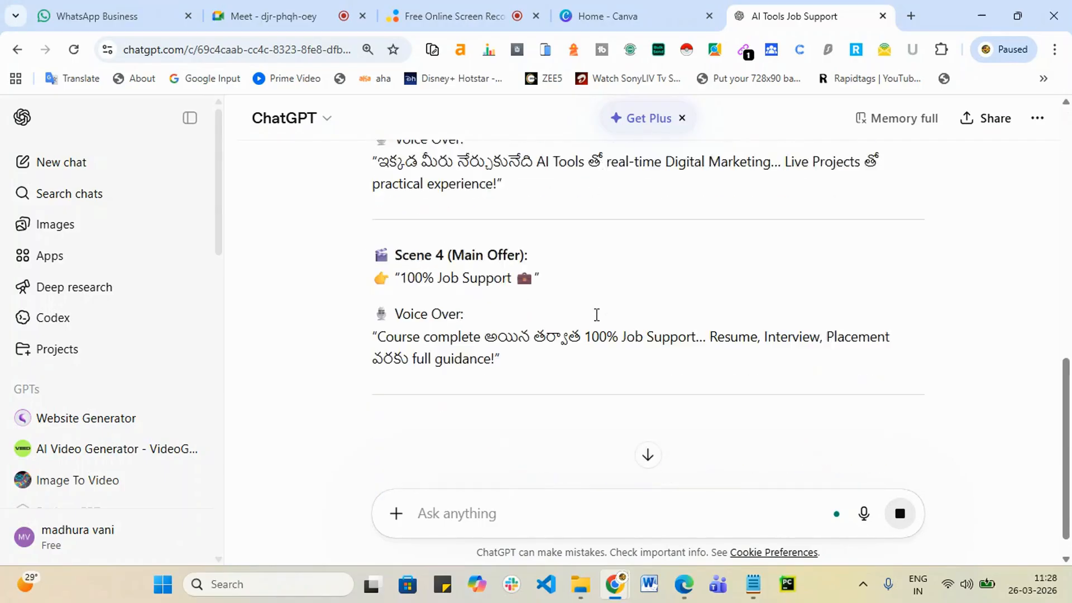
{"action": "scroll", "coordinate": [595, 306], "scroll_direction": "down", "scroll_amount": 5}
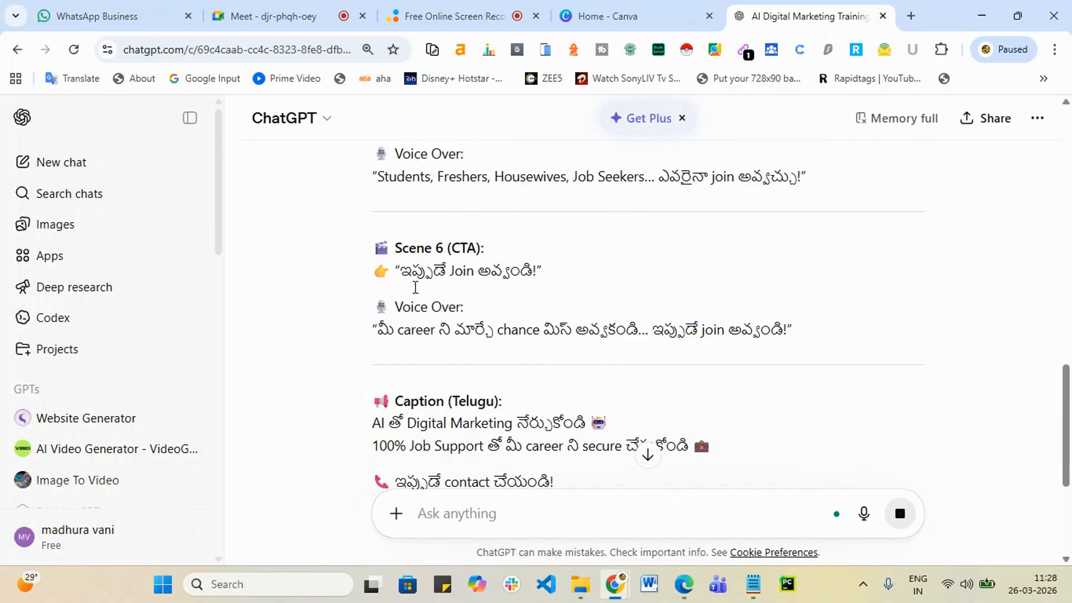
{"action": "scroll", "coordinate": [486, 387], "scroll_direction": "down", "scroll_amount": 7}
{"action": "scroll", "coordinate": [499, 412], "scroll_direction": "up", "scroll_amount": 14}
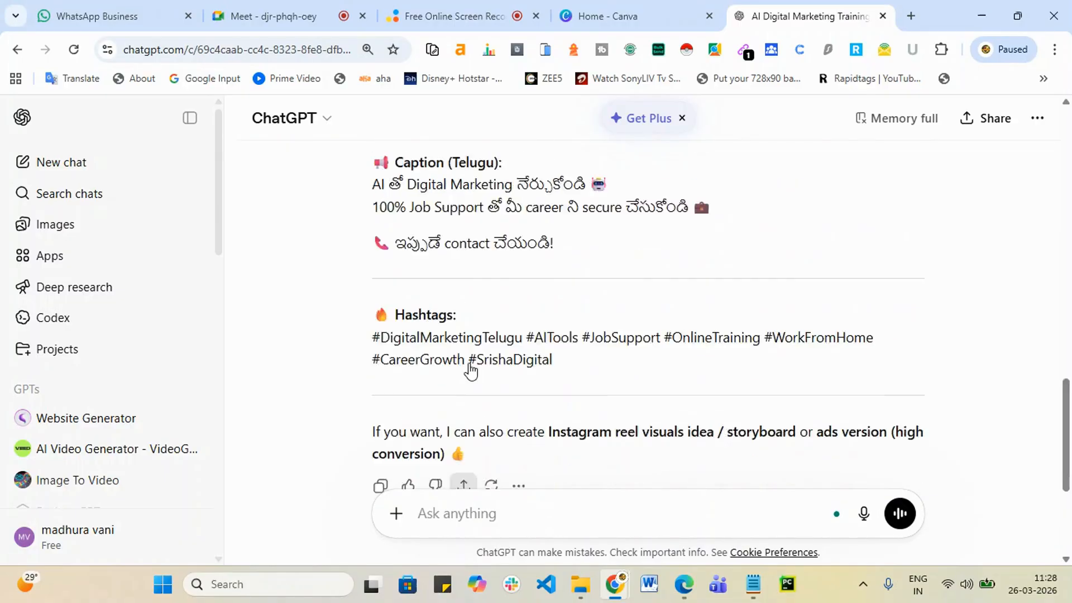
{"action": "scroll", "coordinate": [509, 310], "scroll_direction": "down", "scroll_amount": 15}
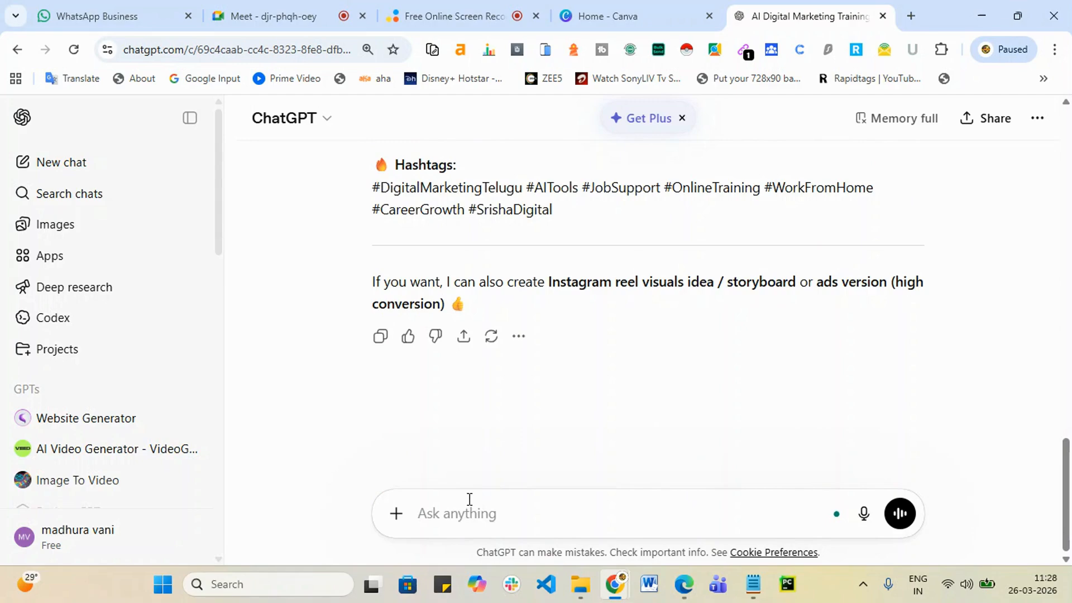
{"action": "type", "text": "voice over script"}
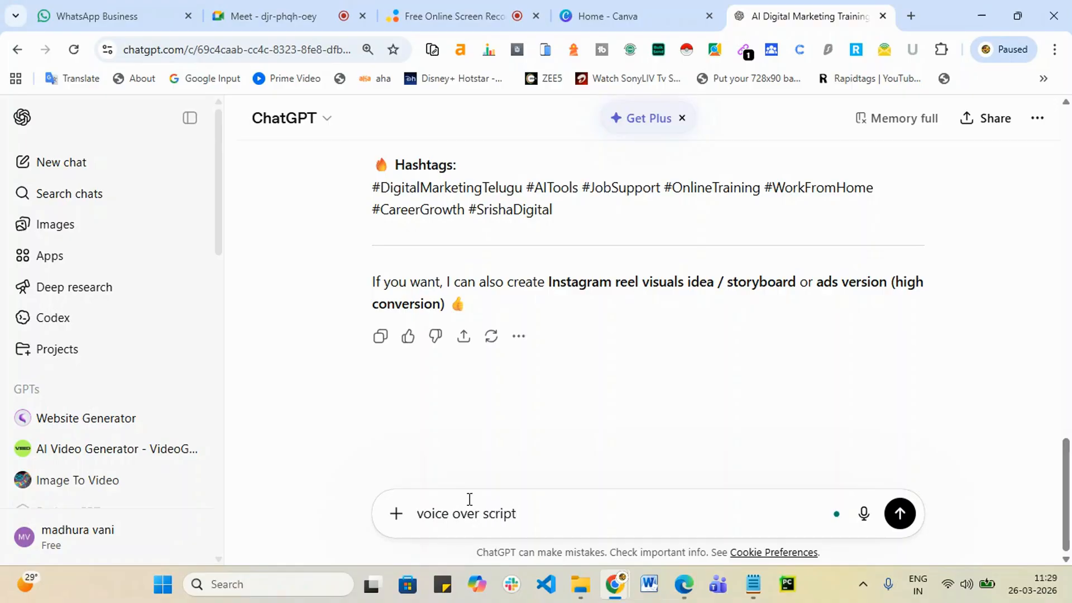
{"action": "key", "text": "Return"}
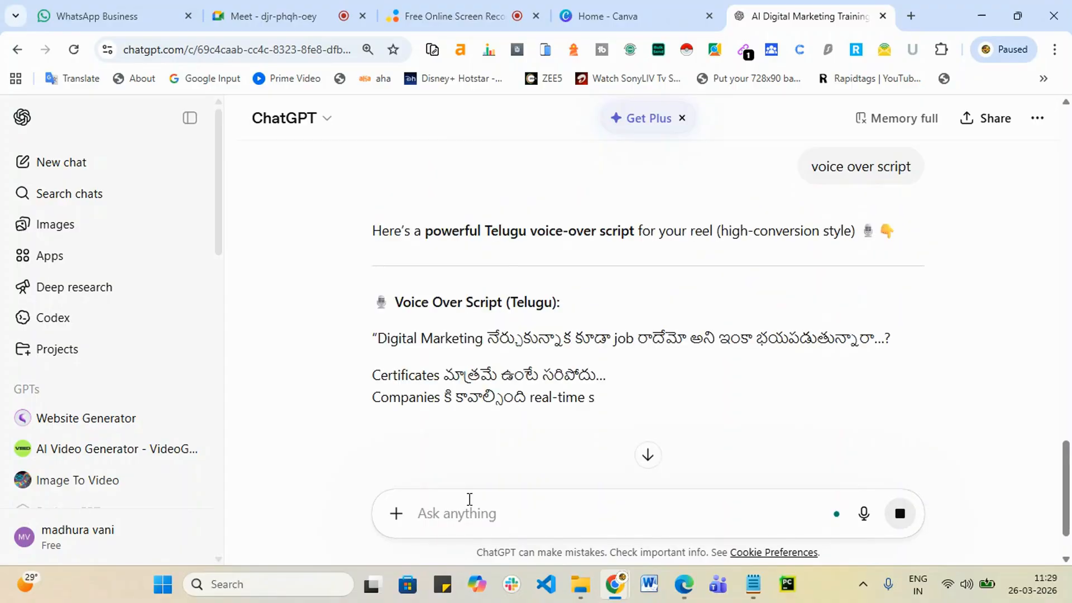
- Select the full Telugu voice-over script text in ChatGPT's response, from its opening line to the closing call to join
{"action": "scroll", "coordinate": [702, 342], "scroll_direction": "down", "scroll_amount": 6}
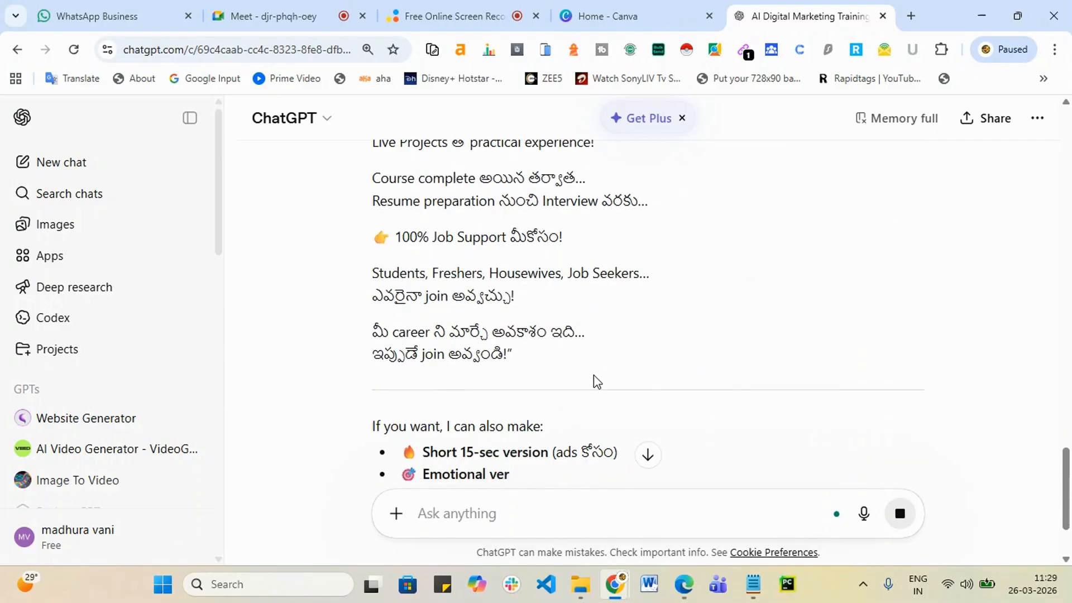
{"action": "scroll", "coordinate": [486, 282], "scroll_direction": "up", "scroll_amount": 3}
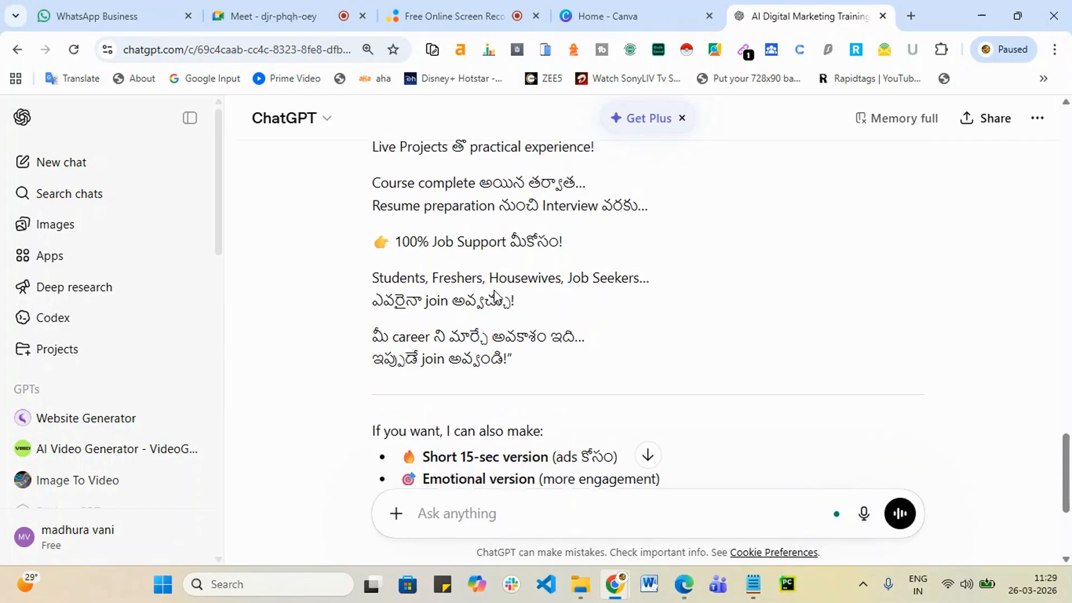
{"action": "left_click_drag", "start_coordinate": [522, 438], "coordinate": [365, 315]}
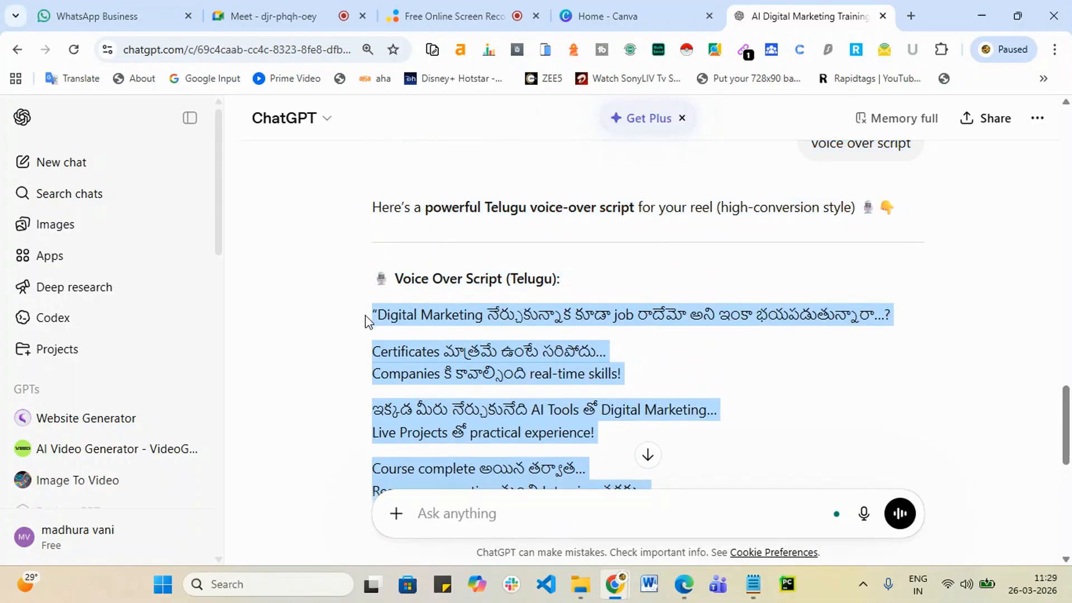
- Search Google for "free telugu text to speech ai" in a new browser tab
{"action": "left_click", "coordinate": [917, 13]}
{"action": "type", "text": "free"}
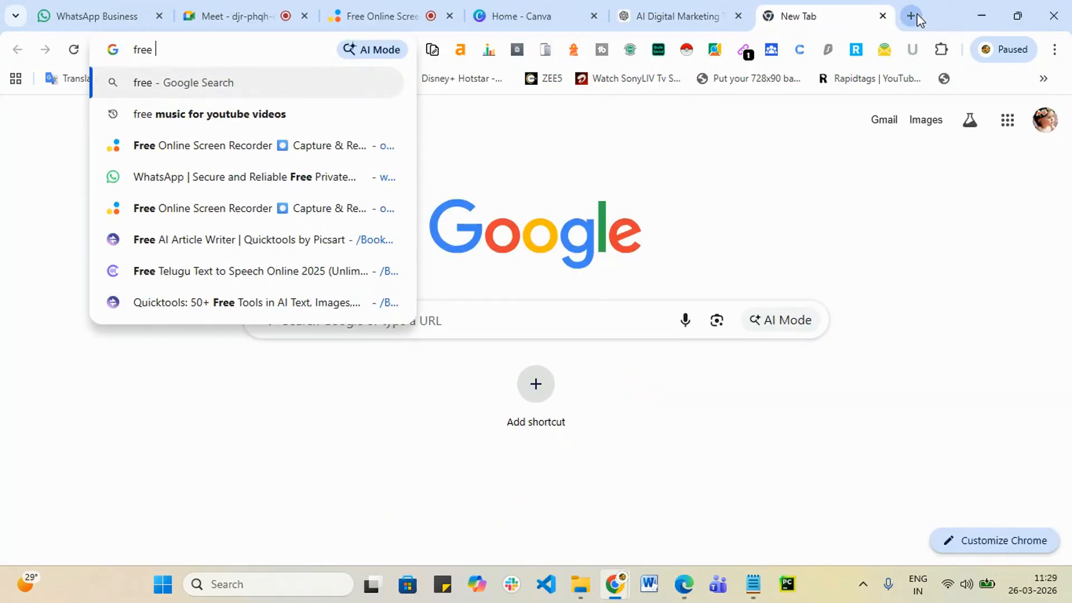
{"action": "type", "text": " telugu "}
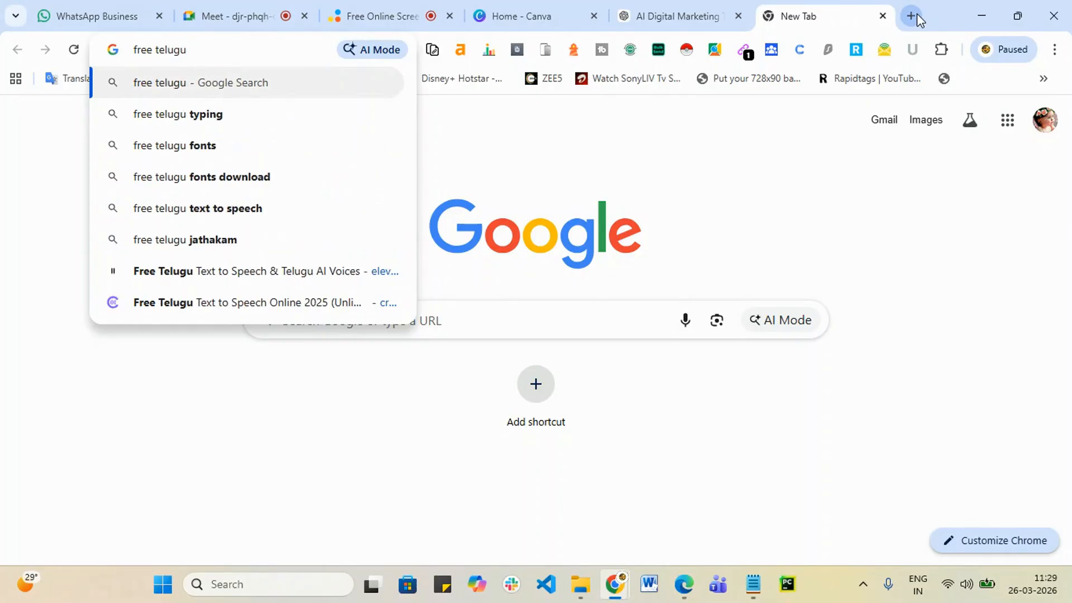
{"action": "type", "text": "text"}
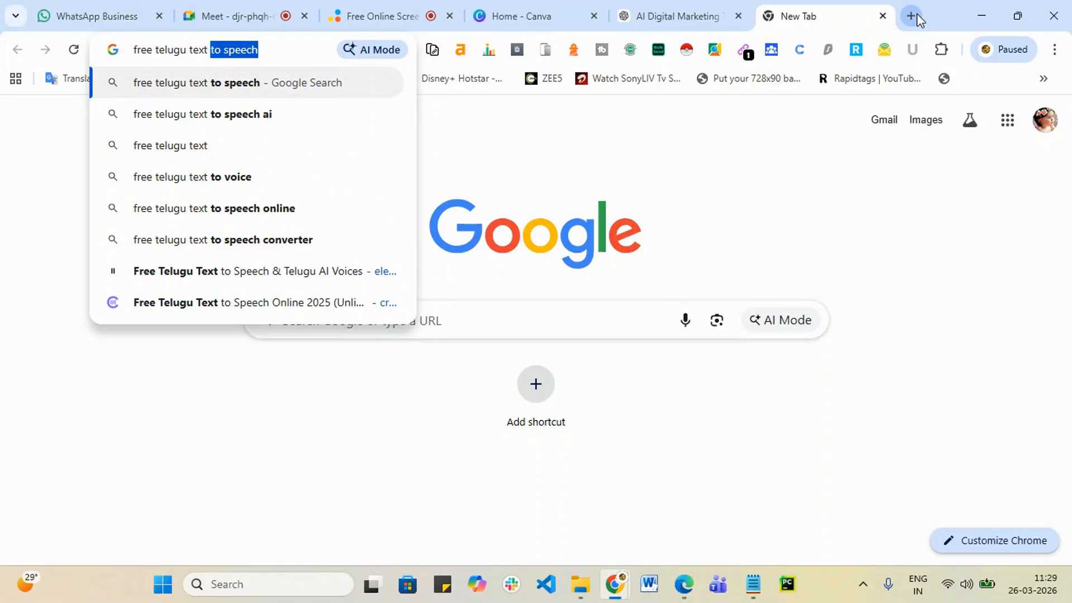
{"action": "left_click", "coordinate": [273, 124]}
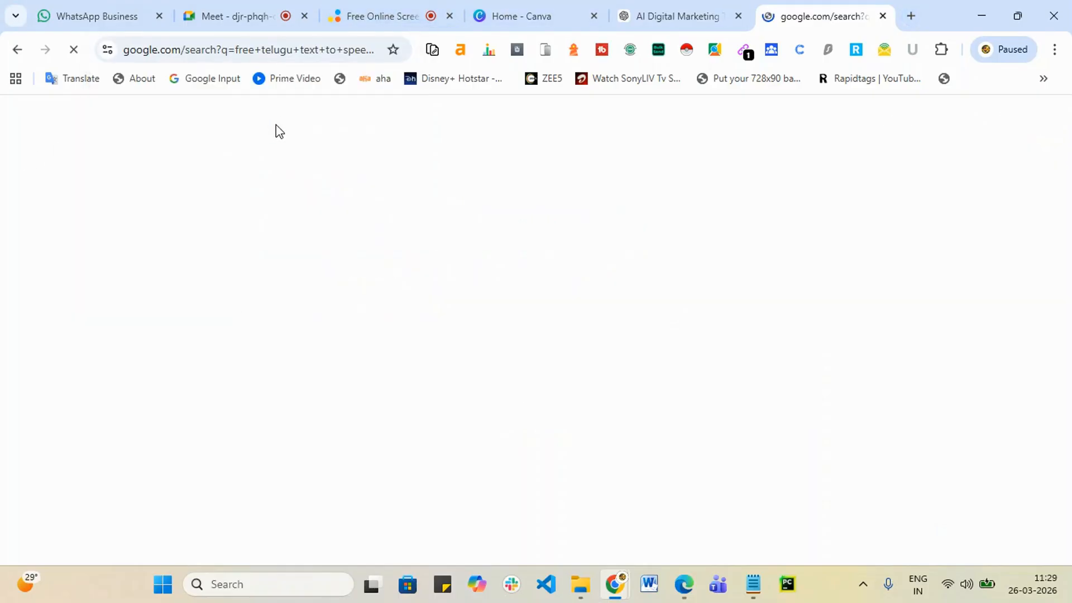
- Open the ElevenLabs and Narakeet Telugu text-to-speech search results in separate new tabs
{"action": "scroll", "coordinate": [430, 360], "scroll_direction": "down", "scroll_amount": 2}
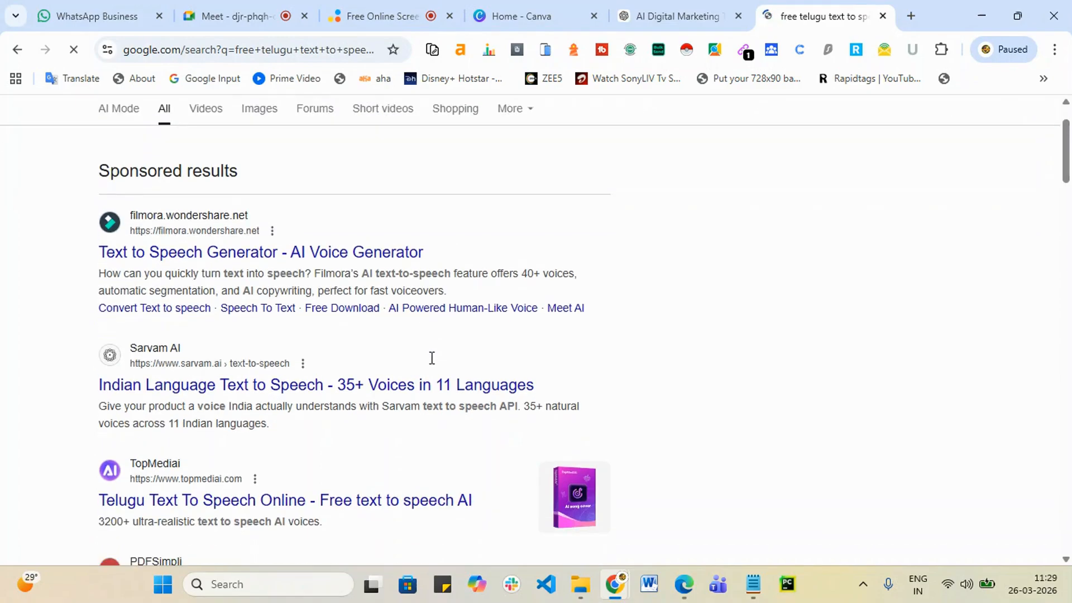
{"action": "scroll", "coordinate": [225, 317], "scroll_direction": "down", "scroll_amount": 5}
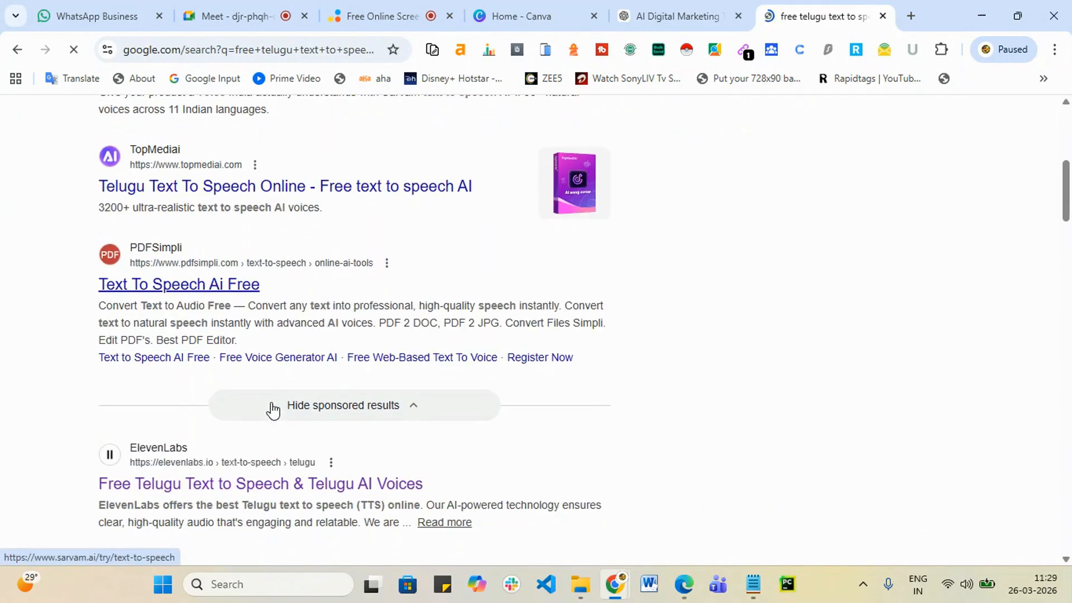
{"action": "scroll", "coordinate": [290, 396], "scroll_direction": "down", "scroll_amount": 3}
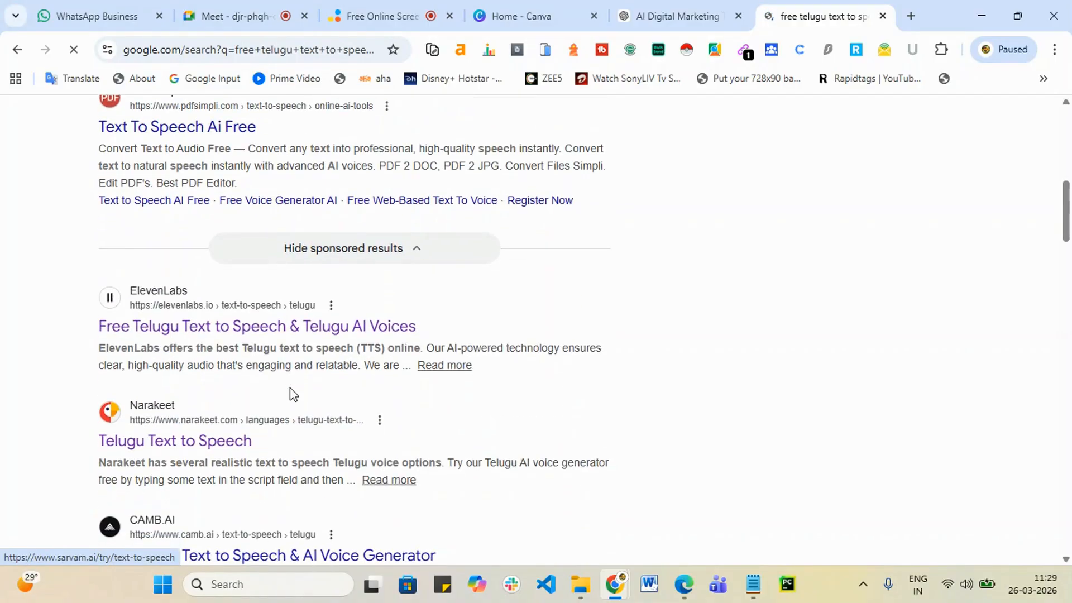
{"action": "right_click", "coordinate": [190, 331]}
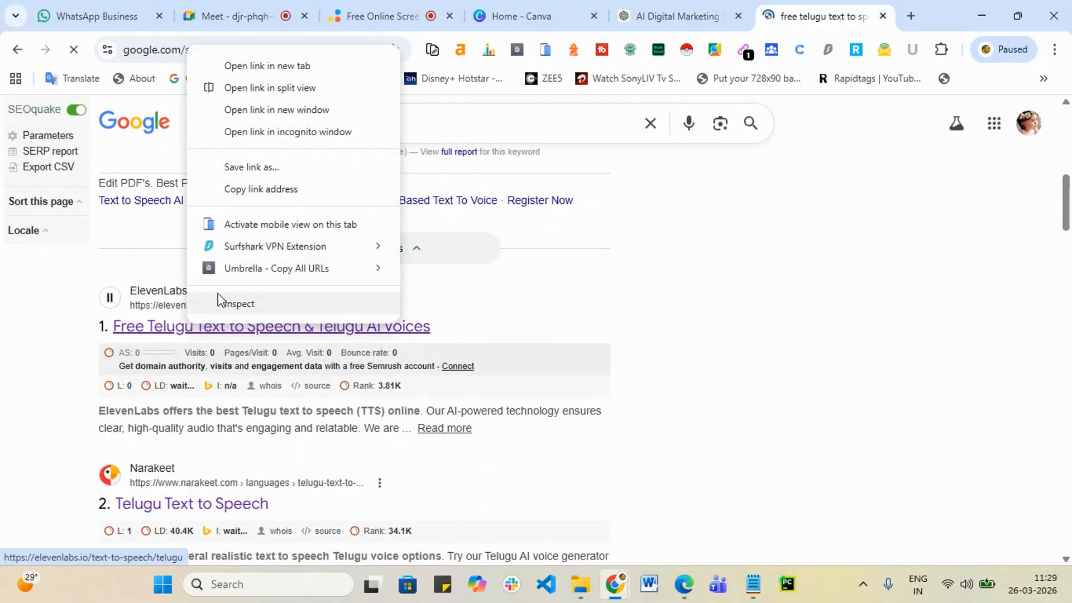
{"action": "left_click", "coordinate": [332, 67]}
{"action": "scroll", "coordinate": [425, 255], "scroll_direction": "down", "scroll_amount": 4}
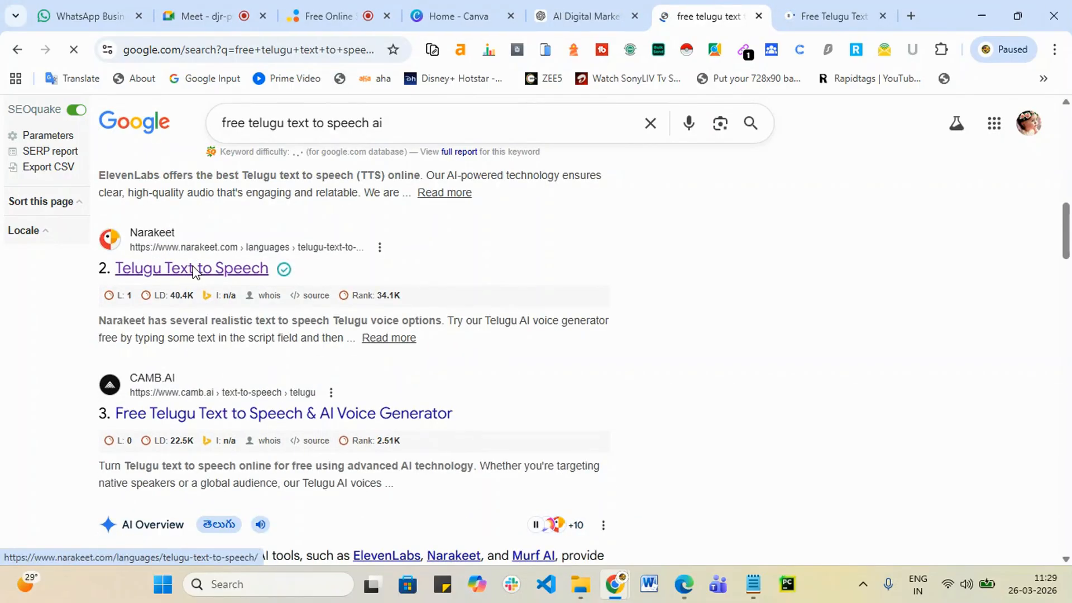
{"action": "right_click", "coordinate": [223, 268]}
{"action": "left_click", "coordinate": [253, 283]}
- Open the CAMB.AI and Voicemaker search results in separate new tabs
{"action": "scroll", "coordinate": [290, 335], "scroll_direction": "down", "scroll_amount": 3}
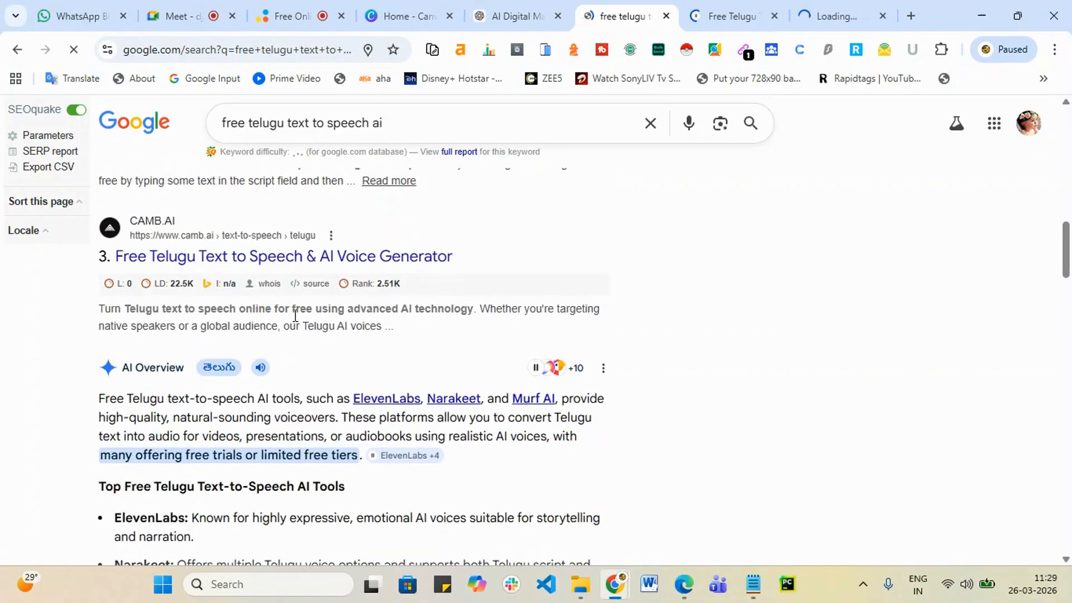
{"action": "right_click", "coordinate": [377, 270]}
{"action": "left_click", "coordinate": [357, 282]}
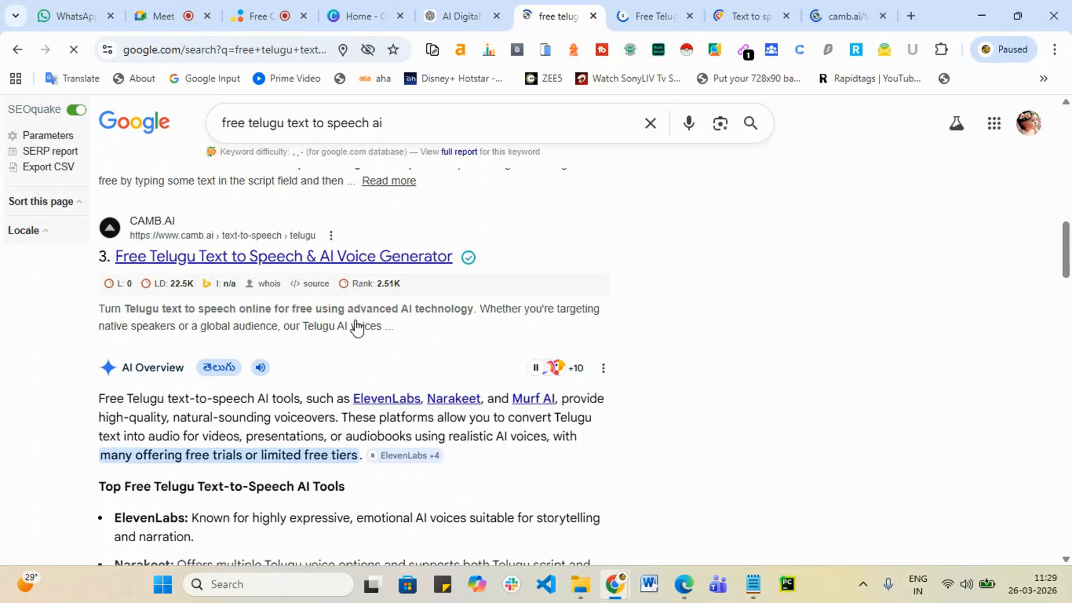
{"action": "scroll", "coordinate": [352, 330], "scroll_direction": "down", "scroll_amount": 5}
{"action": "scroll", "coordinate": [352, 332], "scroll_direction": "up", "scroll_amount": 3}
{"action": "scroll", "coordinate": [356, 335], "scroll_direction": "down", "scroll_amount": 4}
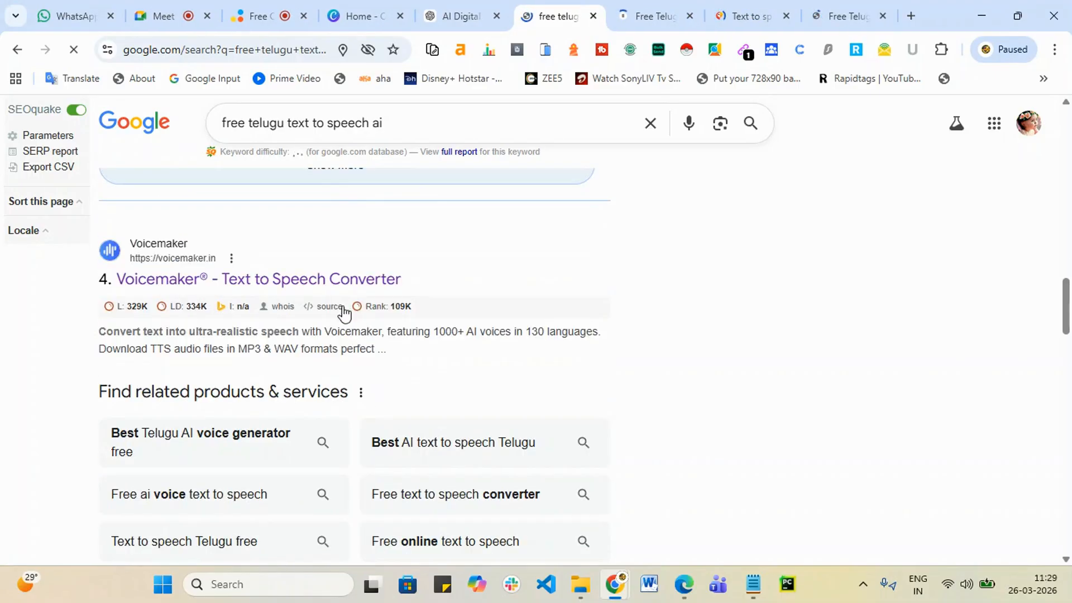
{"action": "right_click", "coordinate": [240, 280]}
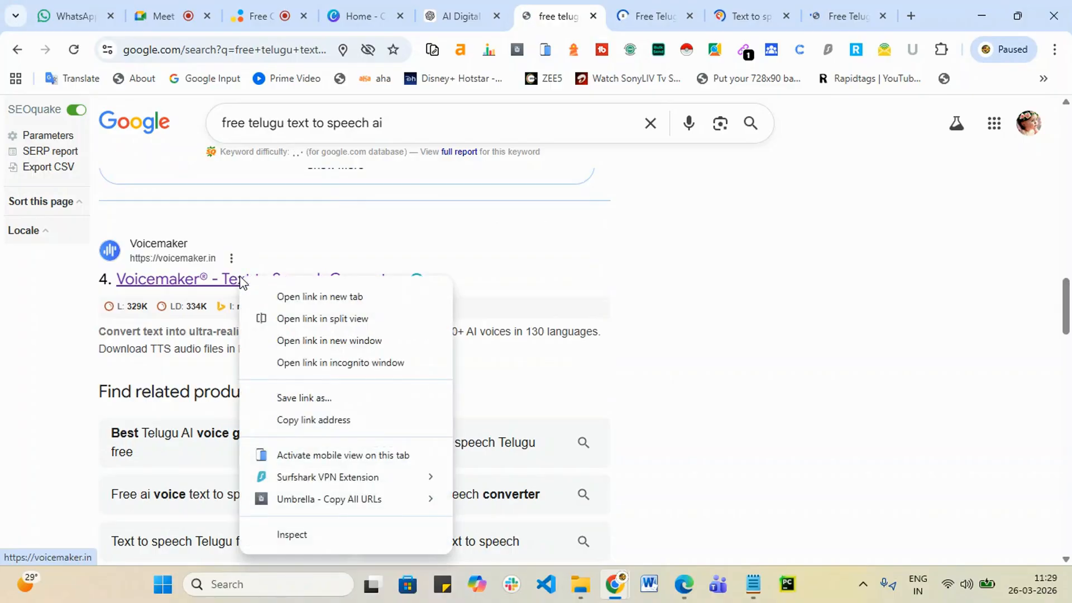
{"action": "left_click", "coordinate": [313, 297]}
- Switch to the ElevenLabs Telugu text-to-speech page and play the sample of the Jessica voice
{"action": "scroll", "coordinate": [341, 253], "scroll_direction": "up", "scroll_amount": 10}
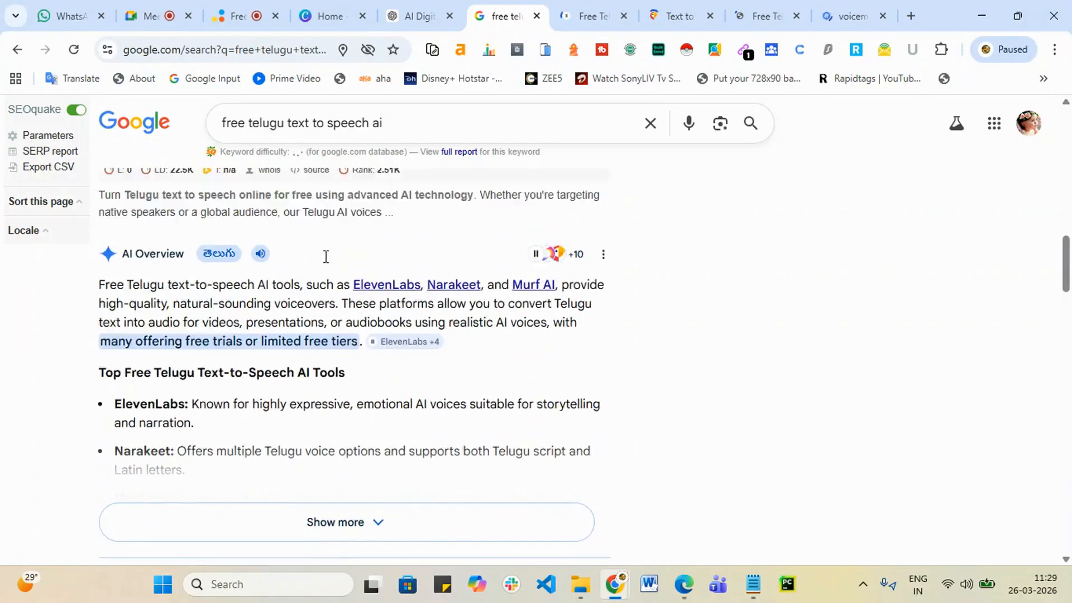
{"action": "scroll", "coordinate": [327, 260], "scroll_direction": "down", "scroll_amount": 3}
{"action": "scroll", "coordinate": [326, 262], "scroll_direction": "up", "scroll_amount": 1}
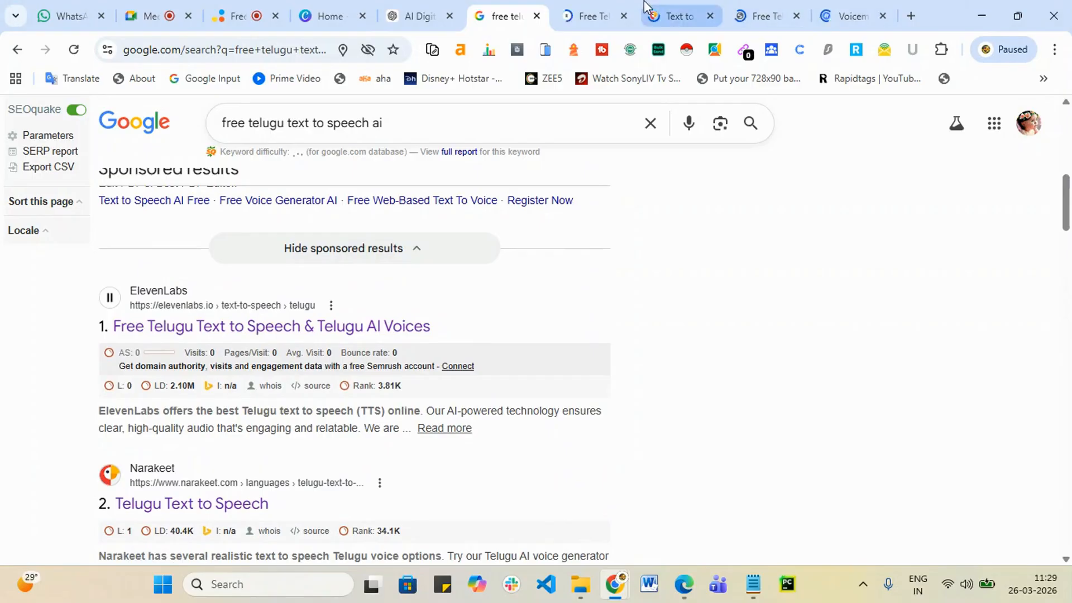
{"action": "left_click", "coordinate": [609, 13]}
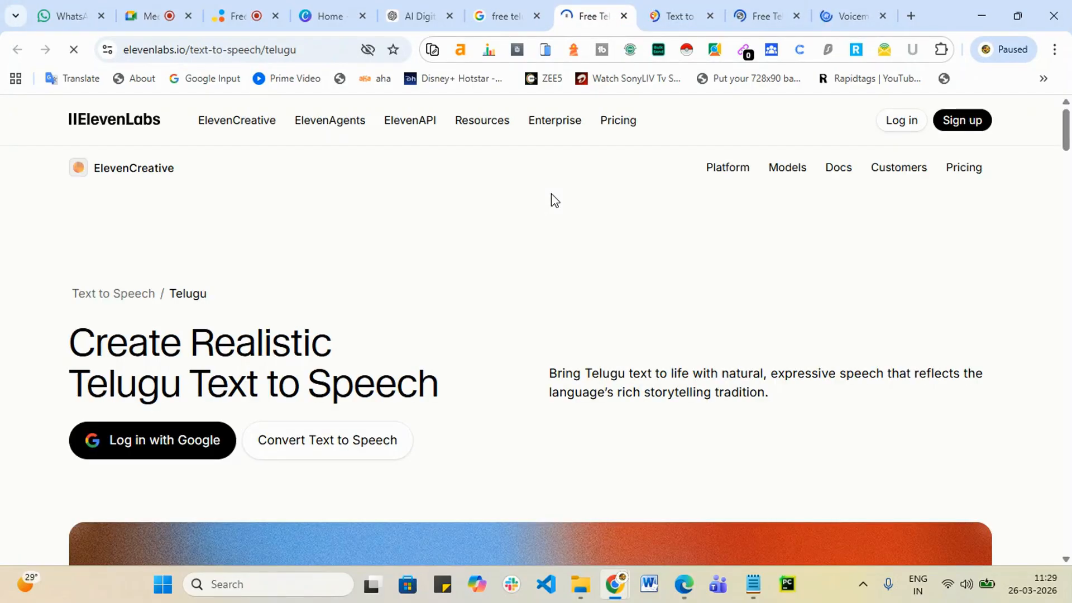
{"action": "scroll", "coordinate": [551, 194], "scroll_direction": "down", "scroll_amount": 10}
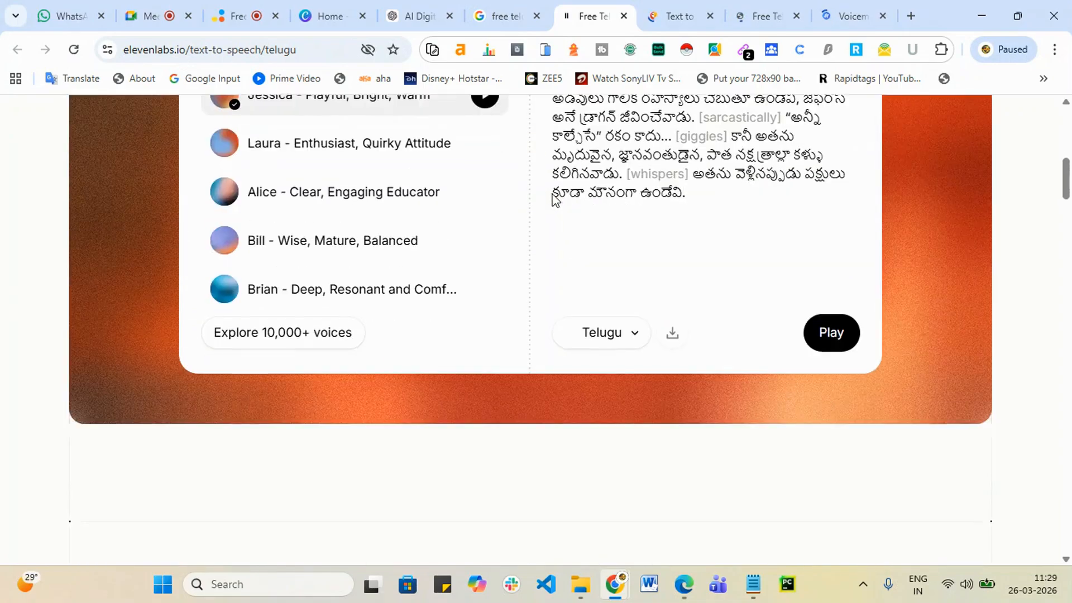
{"action": "scroll", "coordinate": [589, 187], "scroll_direction": "down", "scroll_amount": 1}
{"action": "scroll", "coordinate": [592, 190], "scroll_direction": "up", "scroll_amount": 4}
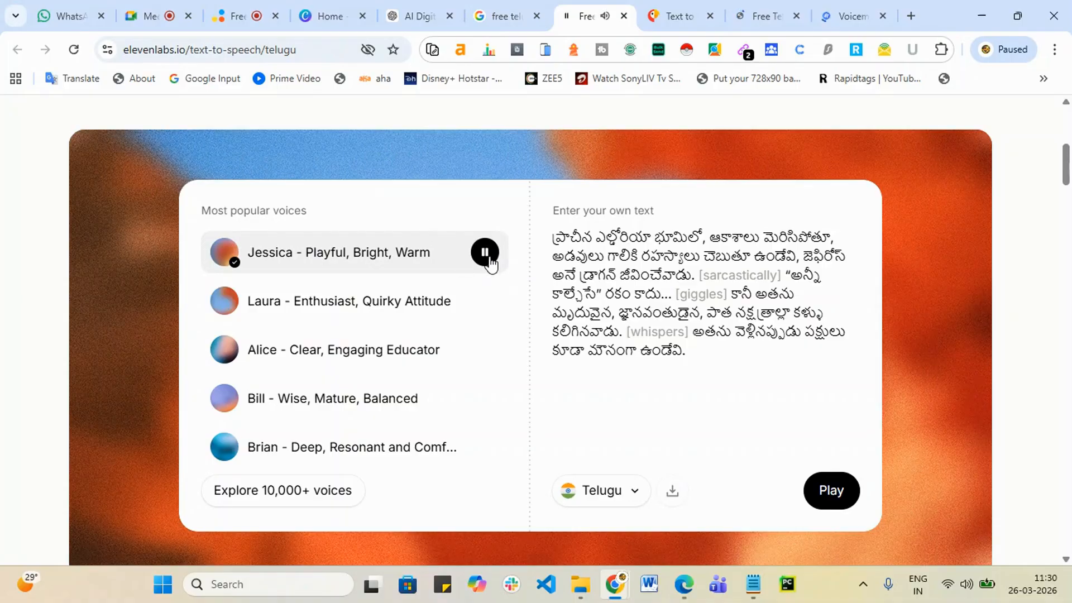
- Dismiss the Google account sign-in prompt, look over the Telugu voice steps, and open the ElevenLabs app from this page
{"action": "scroll", "coordinate": [418, 363], "scroll_direction": "up", "scroll_amount": 5}
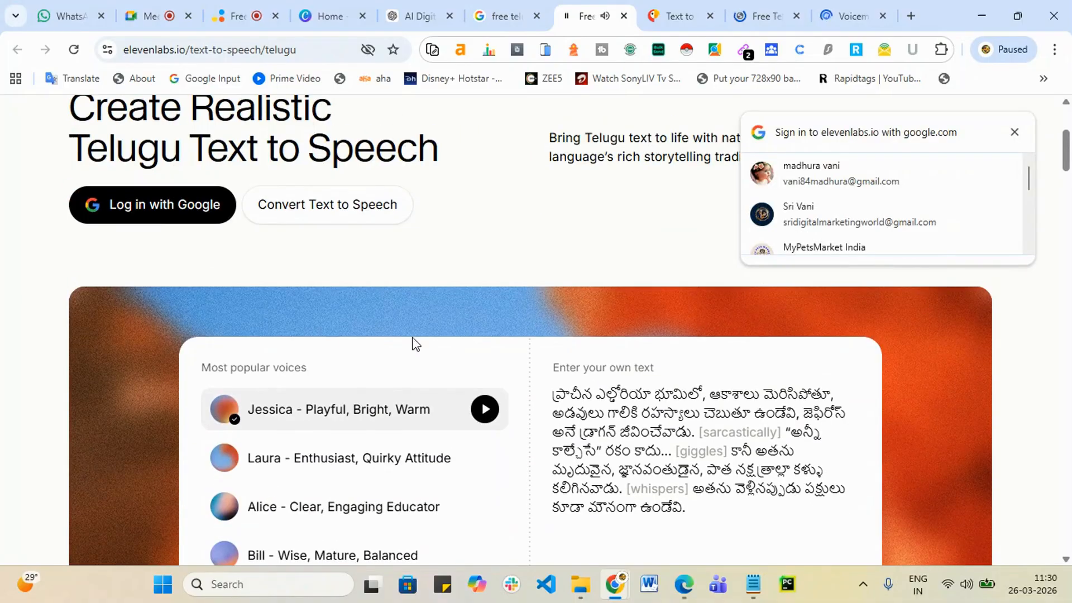
{"action": "left_click", "coordinate": [1013, 134]}
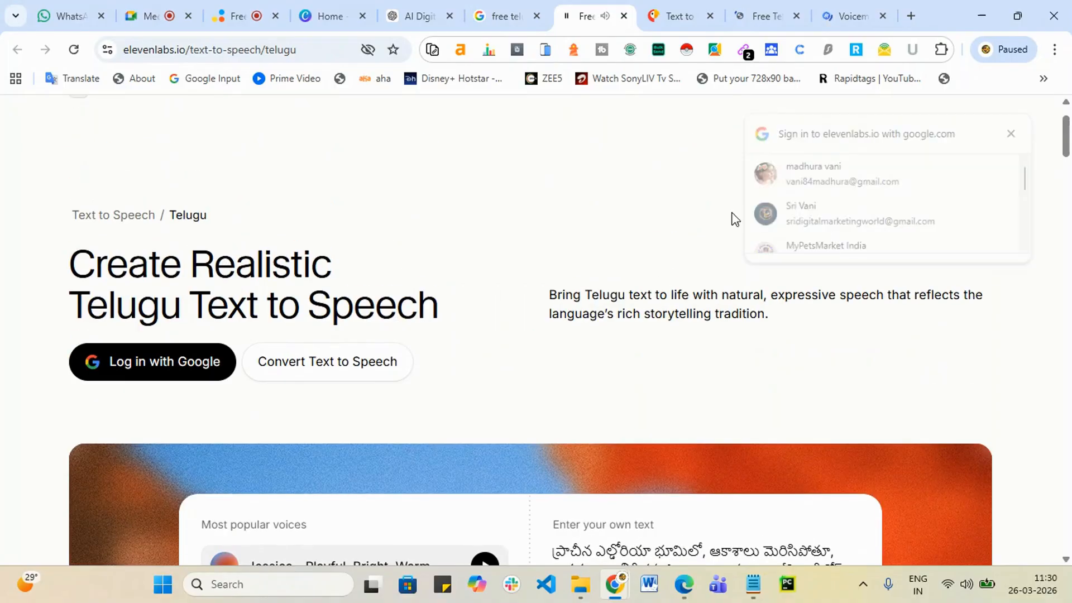
{"action": "scroll", "coordinate": [328, 342], "scroll_direction": "down", "scroll_amount": 12}
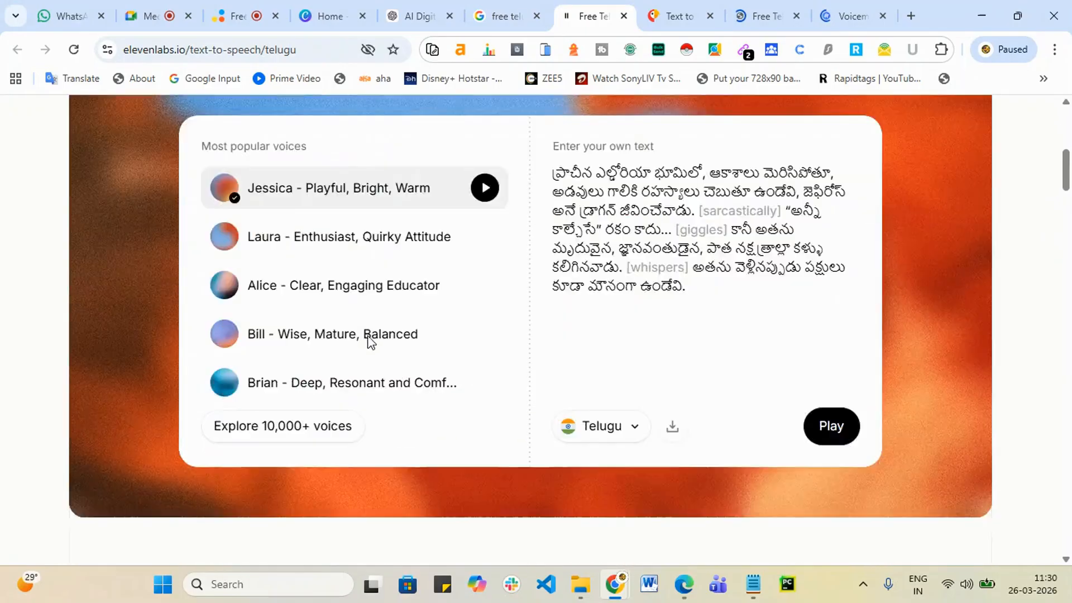
{"action": "scroll", "coordinate": [404, 333], "scroll_direction": "down", "scroll_amount": 6}
{"action": "scroll", "coordinate": [567, 199], "scroll_direction": "up", "scroll_amount": 5}
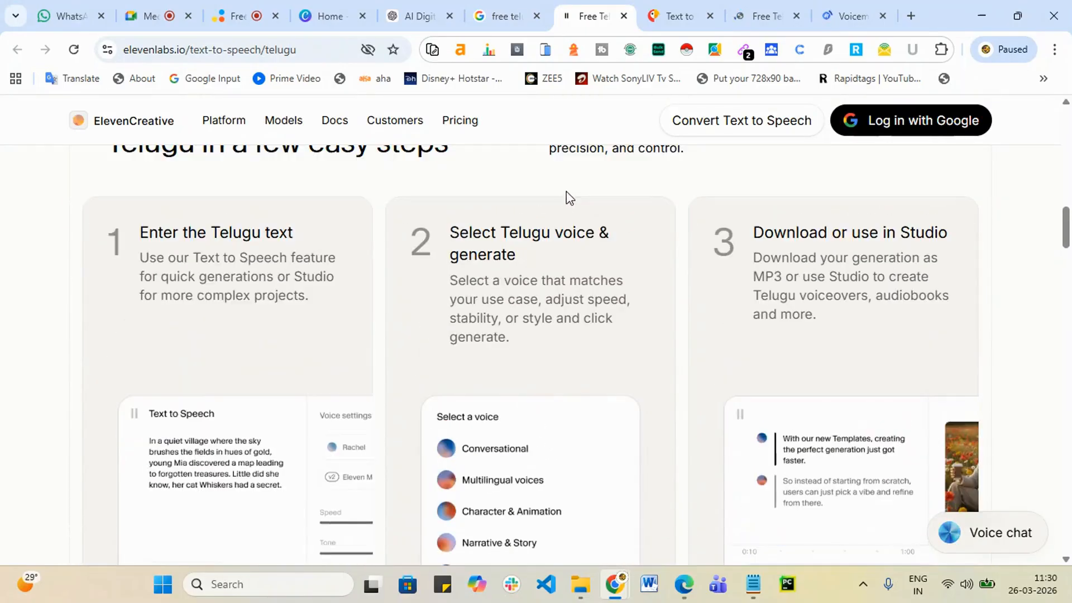
{"action": "scroll", "coordinate": [324, 242], "scroll_direction": "up", "scroll_amount": 10}
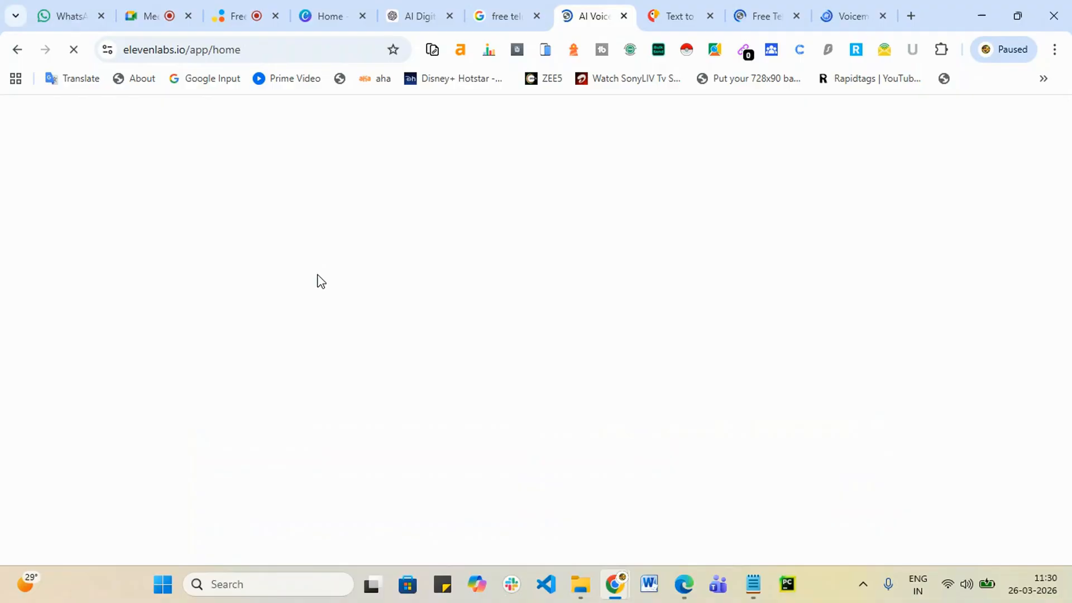
- Switch to the Narakeet Telugu text-to-speech page and find its voice and script form
{"action": "left_click", "coordinate": [662, 16]}
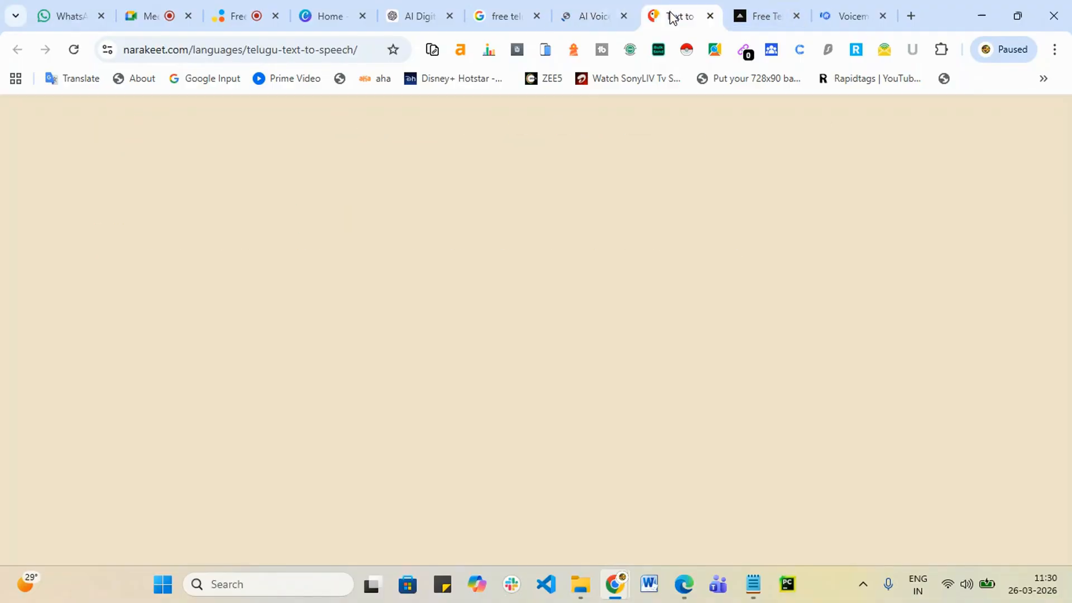
{"action": "scroll", "coordinate": [570, 232], "scroll_direction": "down", "scroll_amount": 3}
{"action": "scroll", "coordinate": [536, 265], "scroll_direction": "down", "scroll_amount": 10}
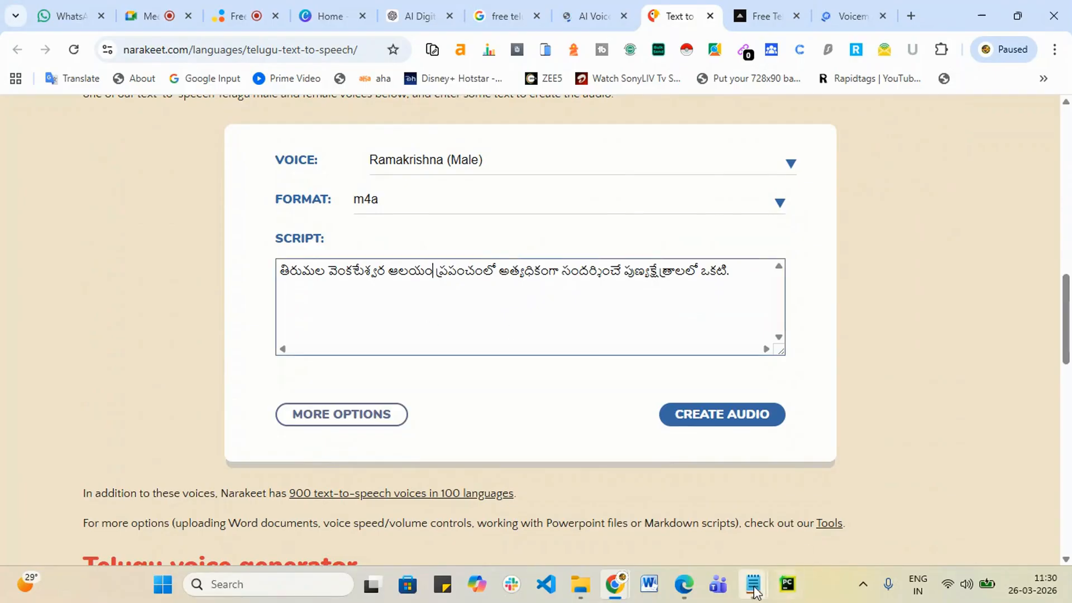
- Replace Narakeet's sample script with the opening lines of ChatGPT's Telugu voice-over script, from "Digital Marketing" to "real-time skills!"
{"action": "left_click", "coordinate": [410, 15]}
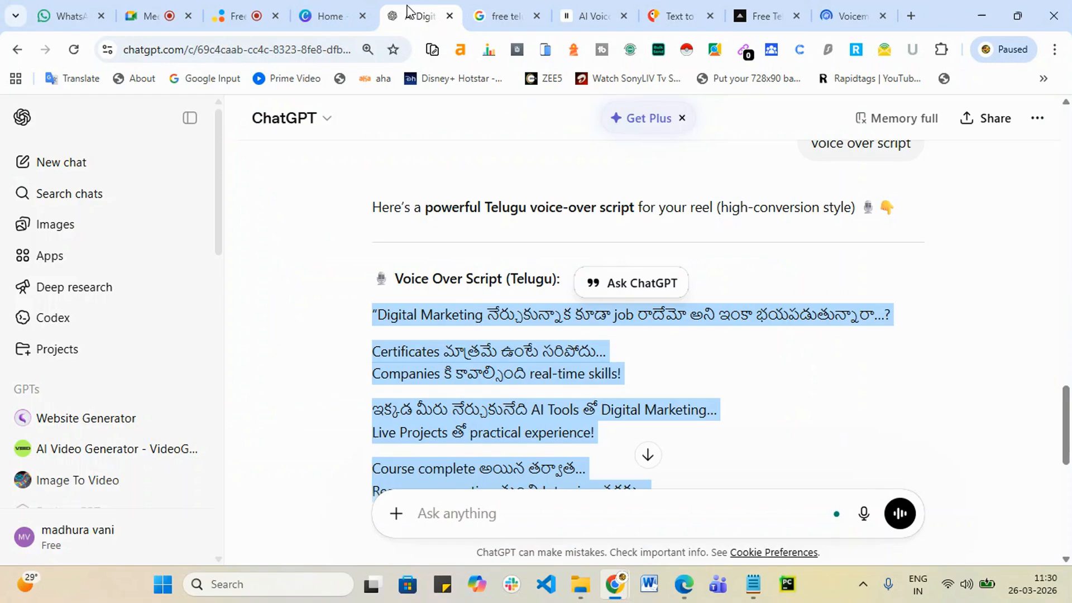
{"action": "left_click", "coordinate": [746, 377]}
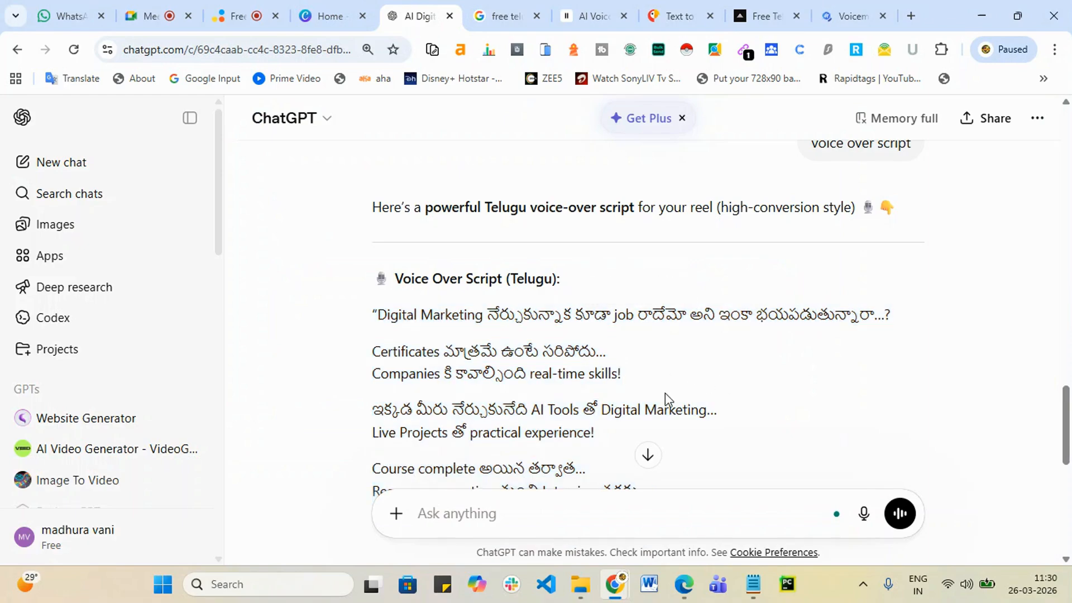
{"action": "left_click_drag", "start_coordinate": [622, 376], "coordinate": [384, 316]}
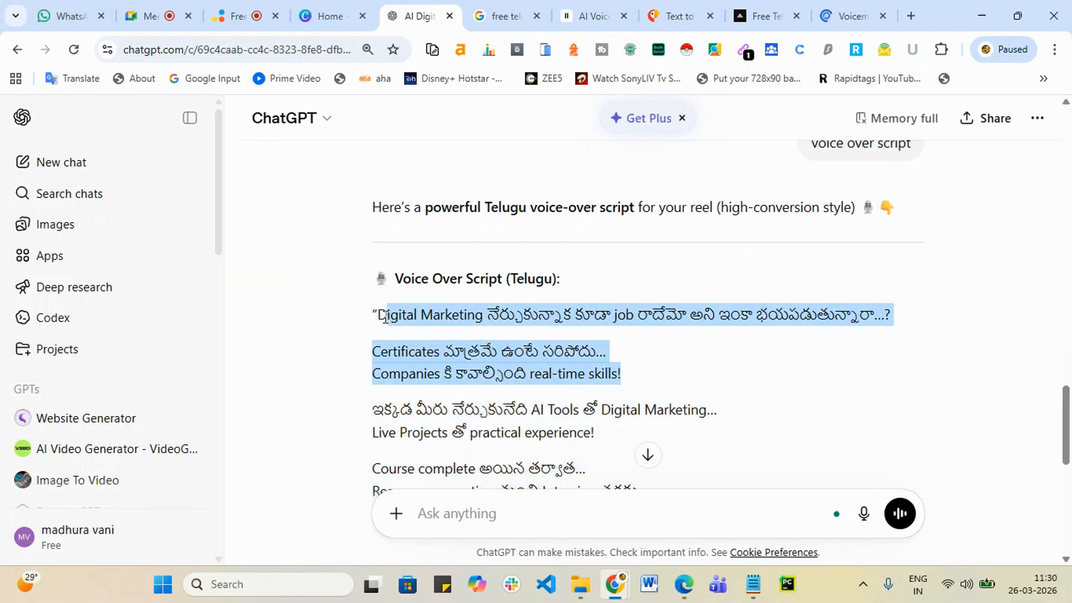
{"action": "left_click", "coordinate": [751, 12]}
{"action": "left_click", "coordinate": [656, 7]}
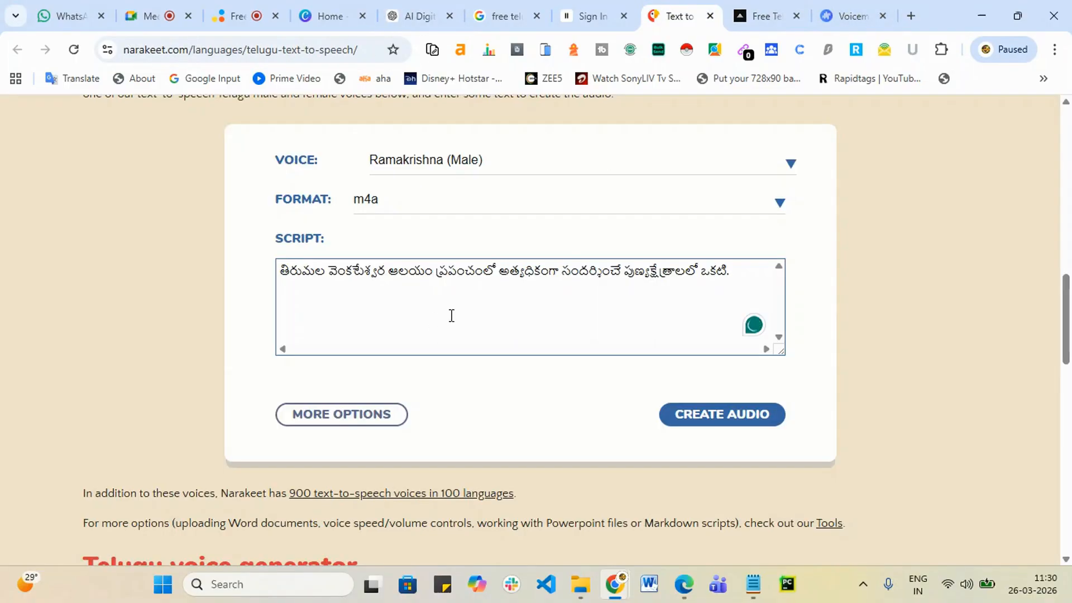
{"action": "left_click_drag", "start_coordinate": [733, 276], "coordinate": [241, 315]}
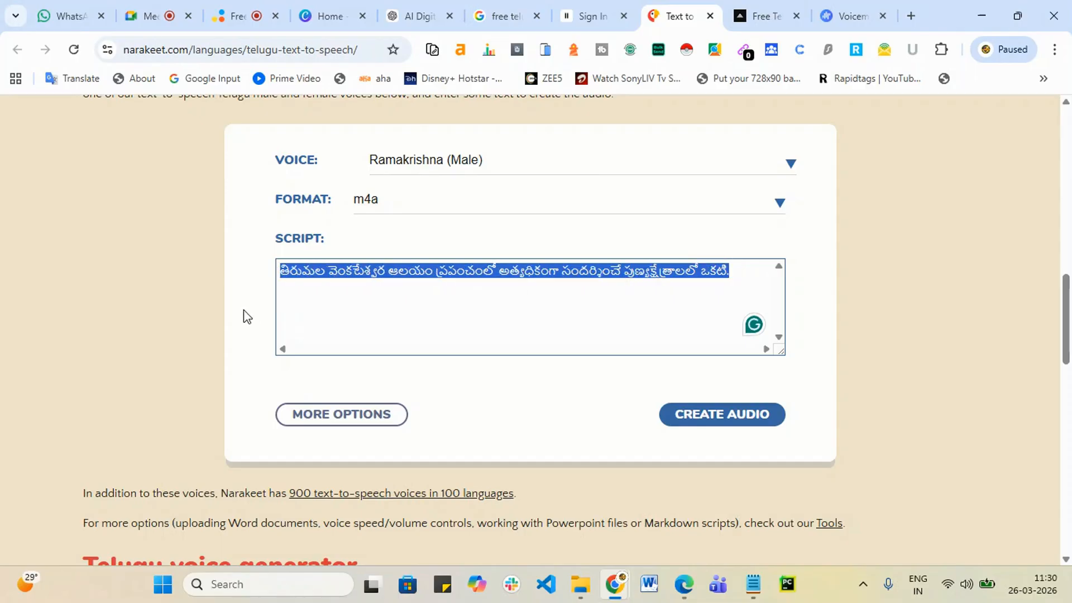
{"action": "type", "text": "Digital Marketing నేర్చుకున్నాక కూడా job రాదేమో అని ఇంకా భయపడుతున్నారా...?  Certificates మాత్రమే ఉంటే సరిపోదు... Companies కి కావాల్సింది real-time skills!"}
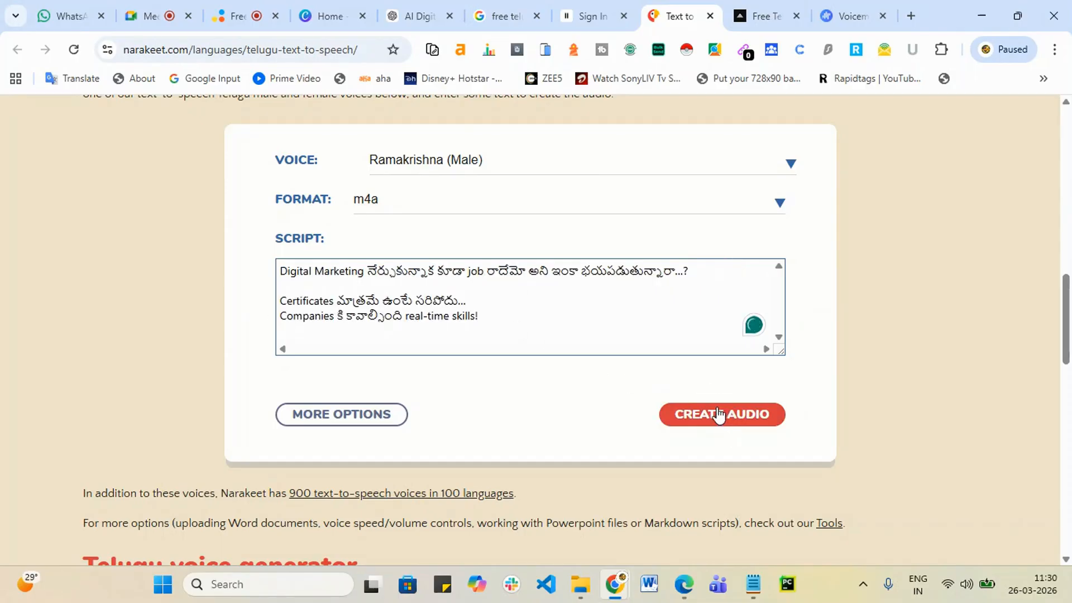
- Set the Narakeet voice to Lalita (Female) and the format to mp3, and create the audio
{"action": "left_click", "coordinate": [560, 162]}
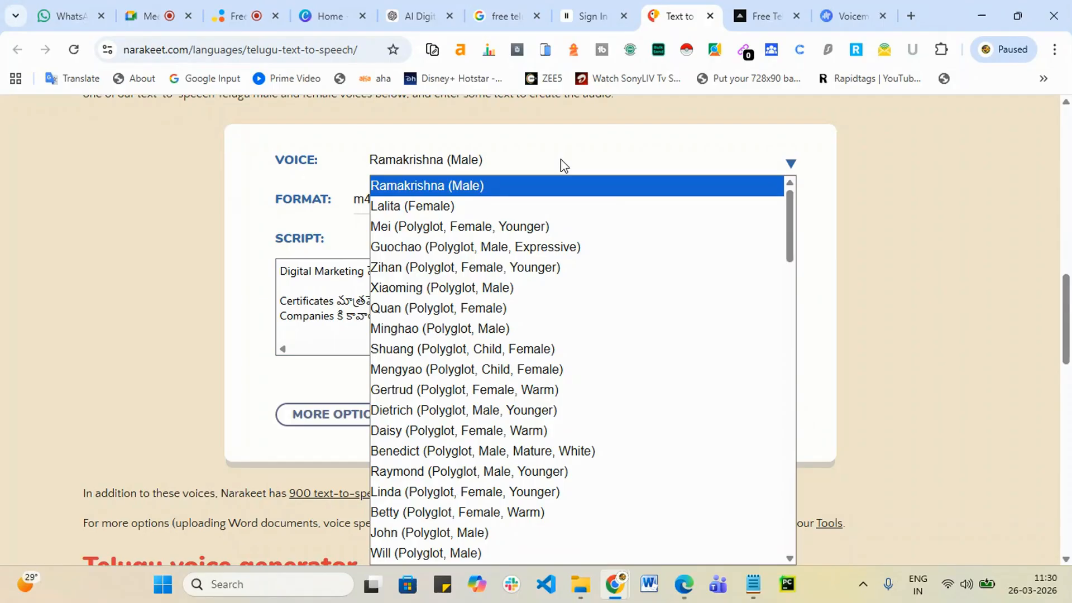
{"action": "left_click", "coordinate": [540, 206]}
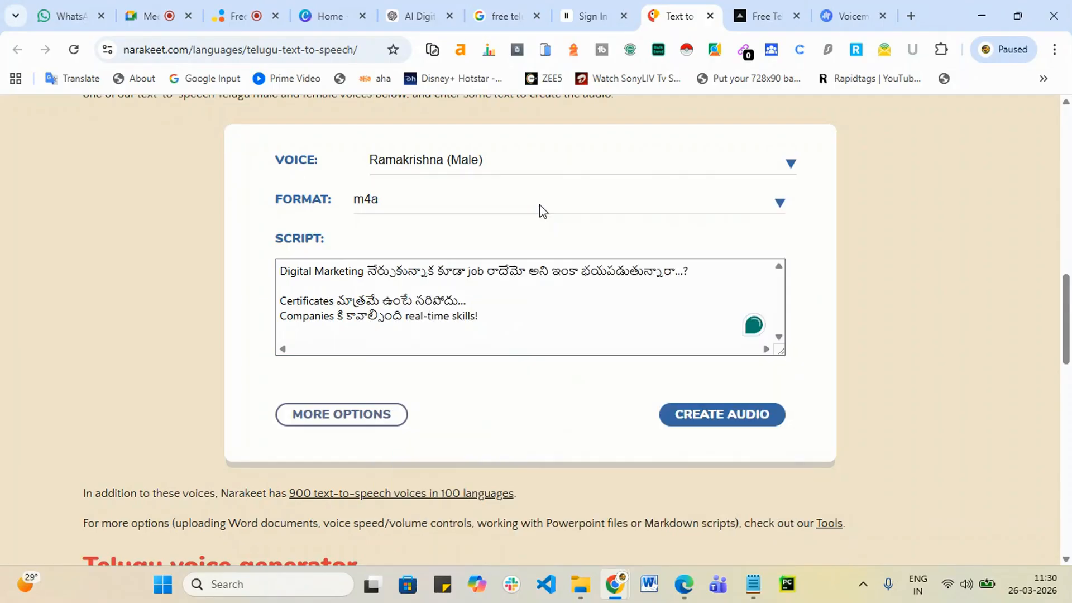
{"action": "left_click", "coordinate": [461, 211]}
{"action": "left_click", "coordinate": [448, 245]}
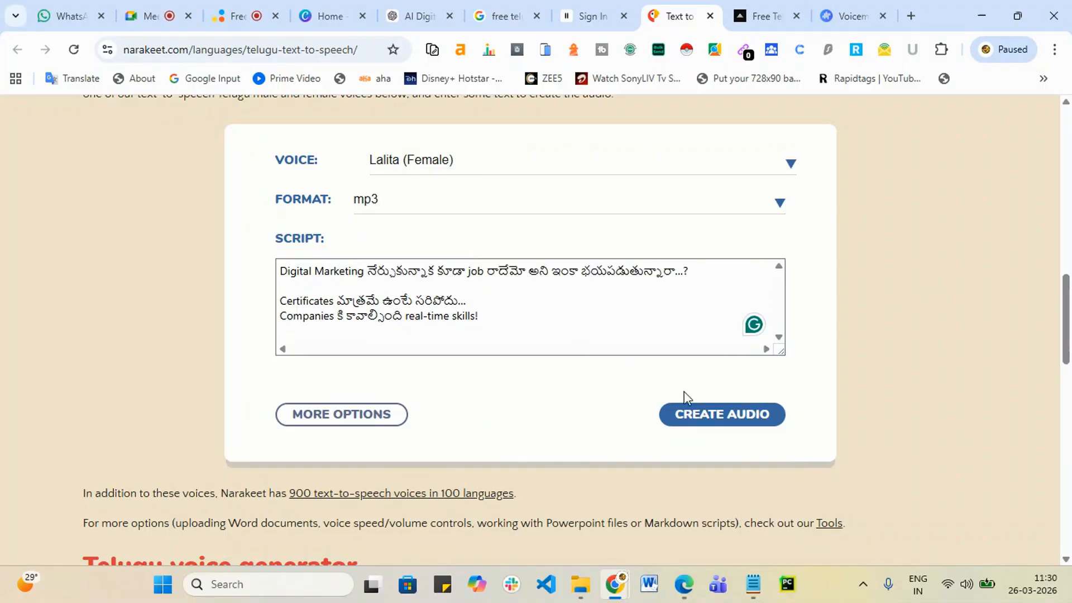
{"action": "left_click", "coordinate": [733, 422]}
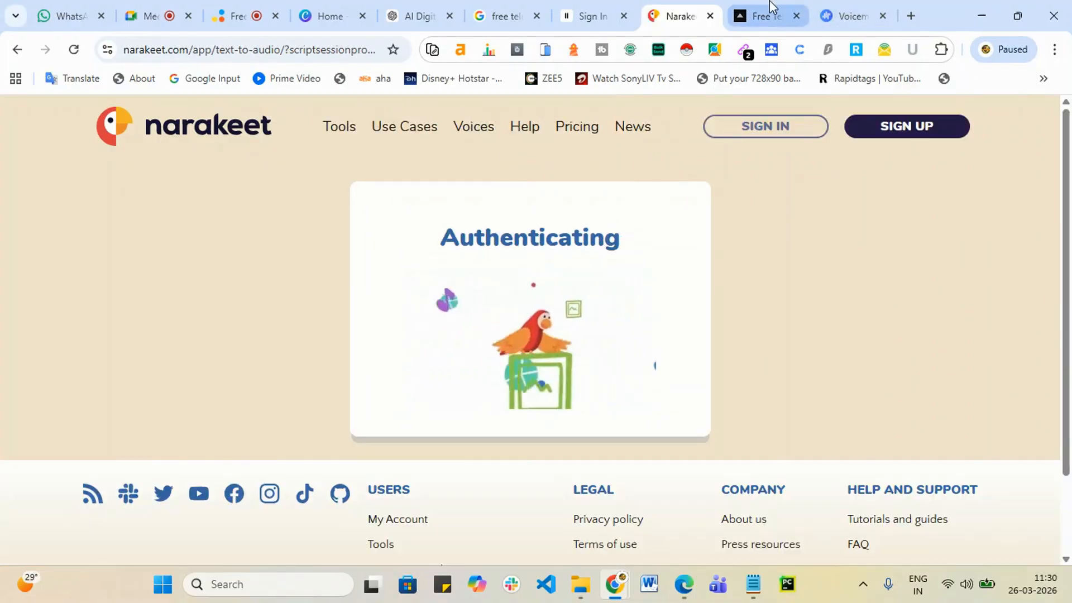
- Switch to the CAMB.AI Telugu text-to-speech page and go to its empty input text field
{"action": "left_click", "coordinate": [762, 16]}
{"action": "scroll", "coordinate": [701, 309], "scroll_direction": "down", "scroll_amount": 5}
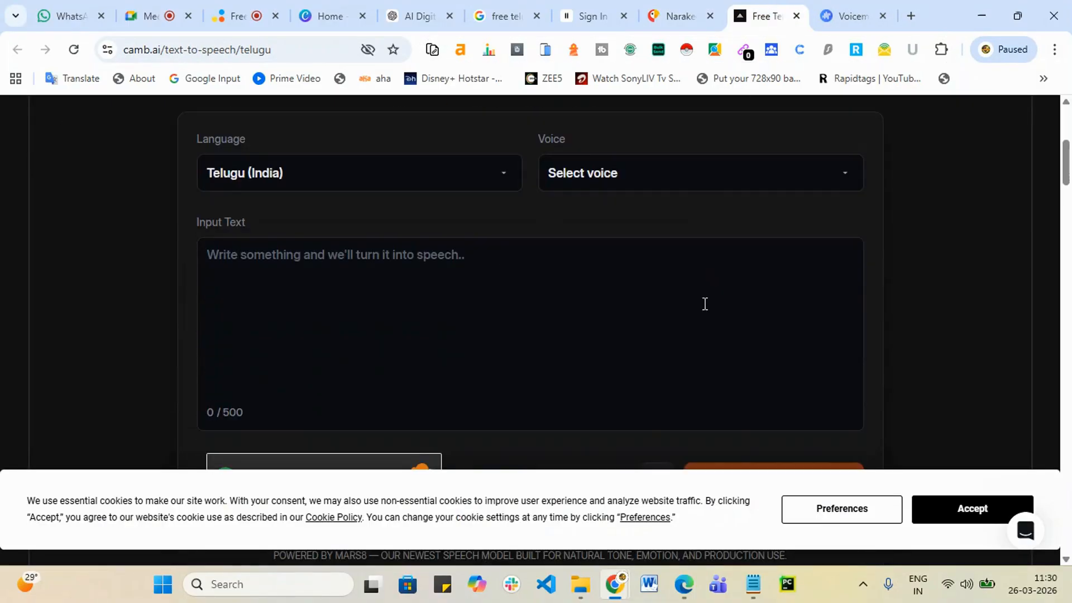
{"action": "left_click", "coordinate": [511, 326]}
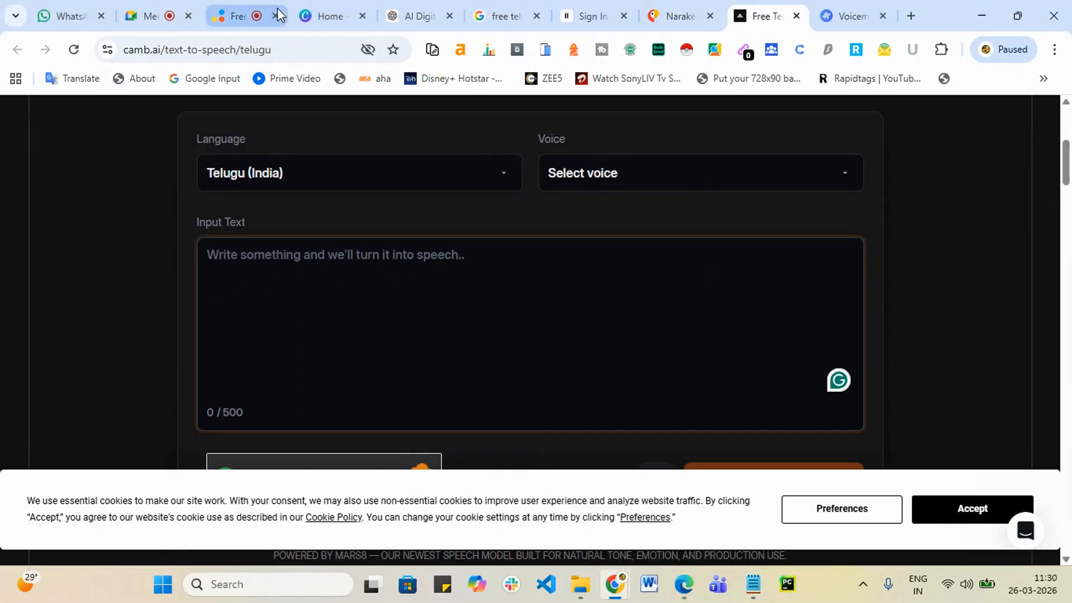
- Copy the full Telugu voice-over script from the ChatGPT answer, from "Digital Marketing" through the closing join line
{"action": "left_click", "coordinate": [401, 12]}
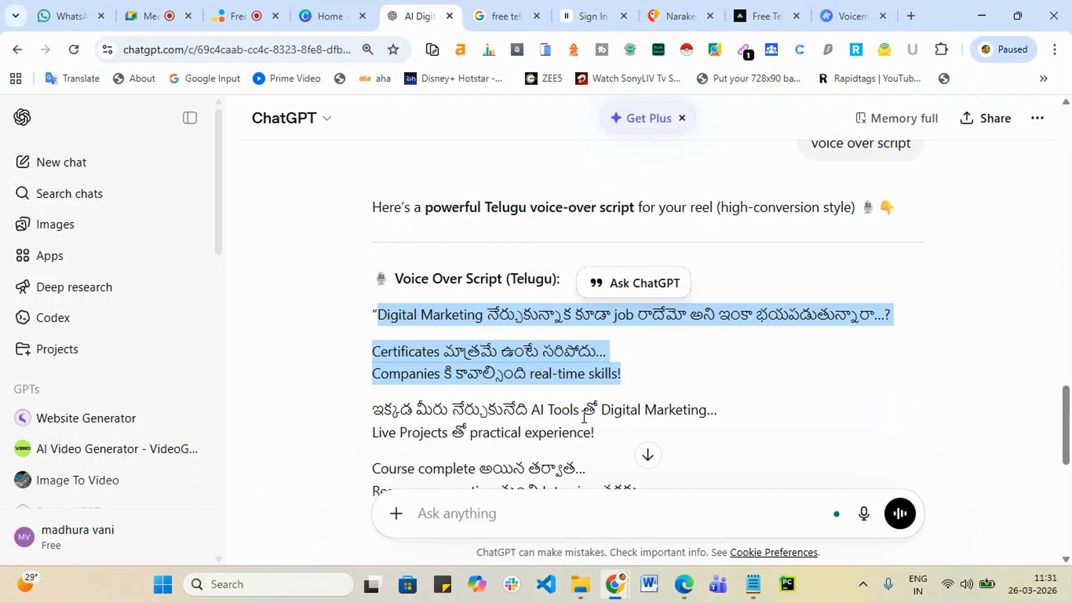
{"action": "scroll", "coordinate": [584, 416], "scroll_direction": "down", "scroll_amount": 3}
{"action": "left_click", "coordinate": [487, 366]}
{"action": "scroll", "coordinate": [463, 307], "scroll_direction": "down", "scroll_amount": 1}
{"action": "scroll", "coordinate": [425, 251], "scroll_direction": "up", "scroll_amount": 1}
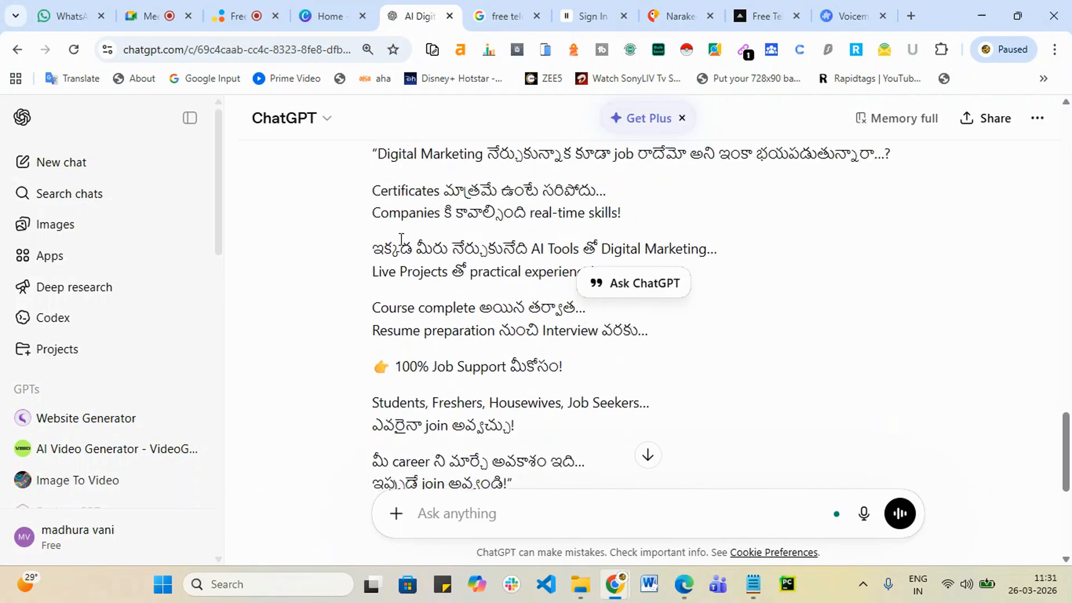
{"action": "left_click_drag", "start_coordinate": [378, 157], "coordinate": [505, 500]}
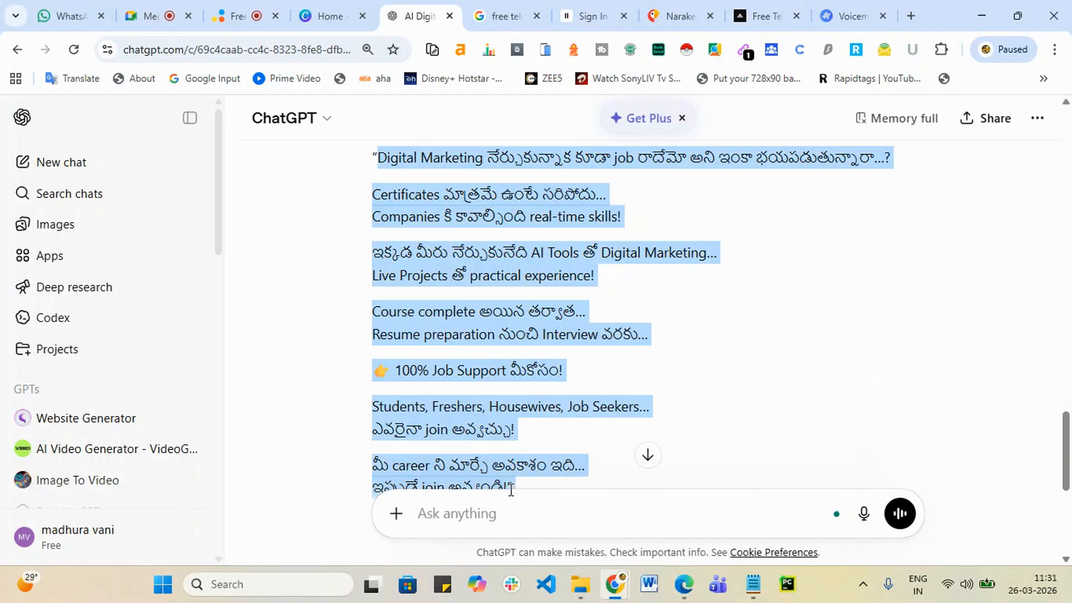
- Paste the full Telugu voice-over script into the input text on the CAMB.AI page
{"action": "left_click", "coordinate": [863, 12]}
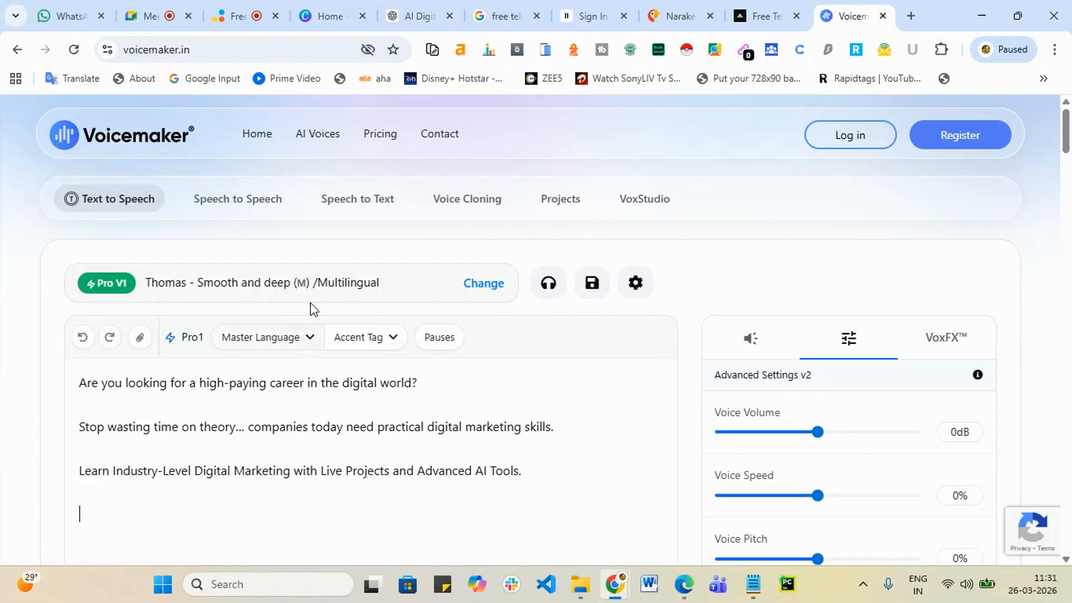
{"action": "scroll", "coordinate": [552, 249], "scroll_direction": "down", "scroll_amount": 1}
{"action": "left_click", "coordinate": [760, 17]}
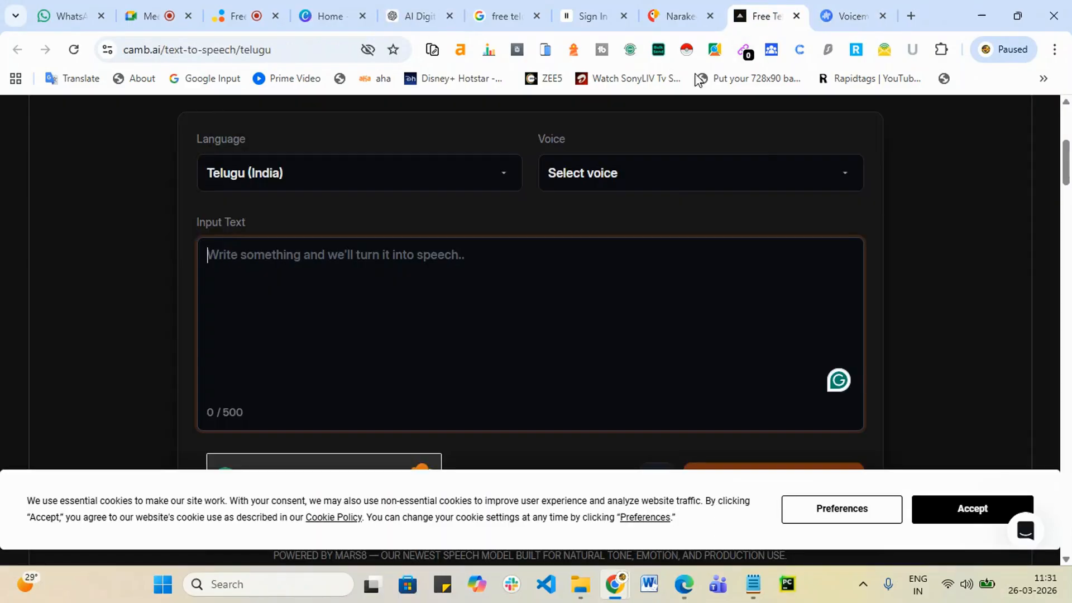
{"action": "left_click", "coordinate": [298, 373]}
{"action": "key", "text": "ctrl+v"}
- Remove the pointing-hand emoji before "100% Job Support" in the pasted script and review the remaining text
{"action": "scroll", "coordinate": [446, 330], "scroll_direction": "down", "scroll_amount": 2}
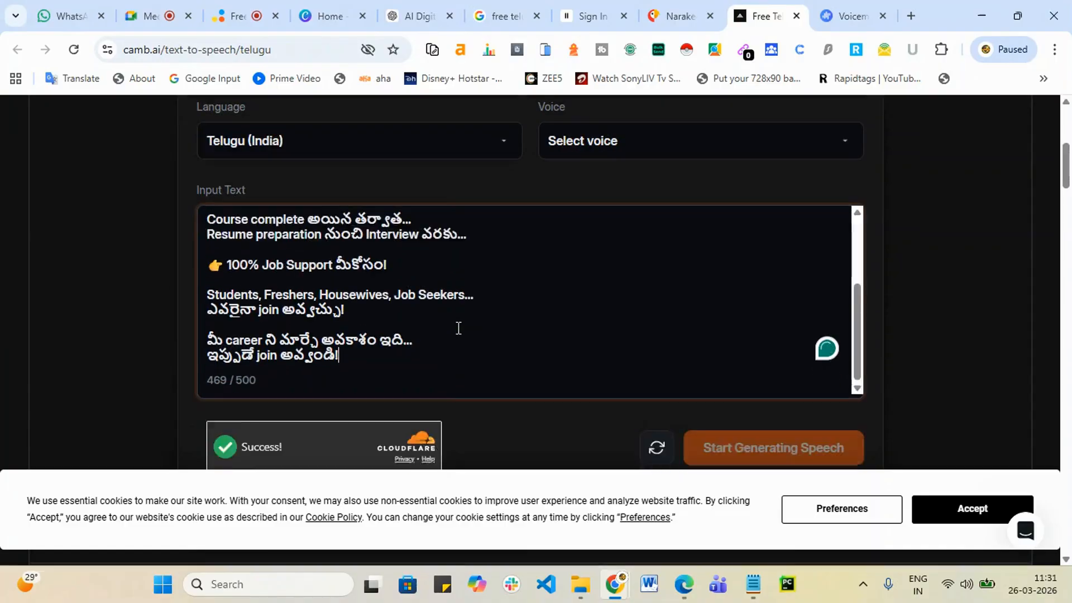
{"action": "scroll", "coordinate": [455, 324], "scroll_direction": "up", "scroll_amount": 2}
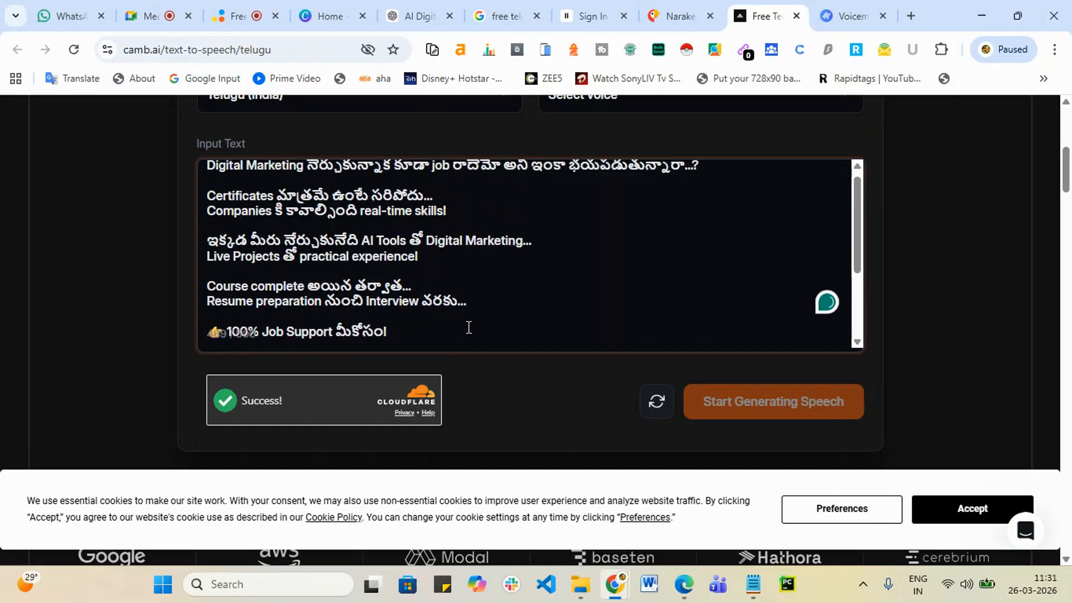
{"action": "scroll", "coordinate": [452, 319], "scroll_direction": "down", "scroll_amount": 1}
{"action": "left_click", "coordinate": [227, 266]}
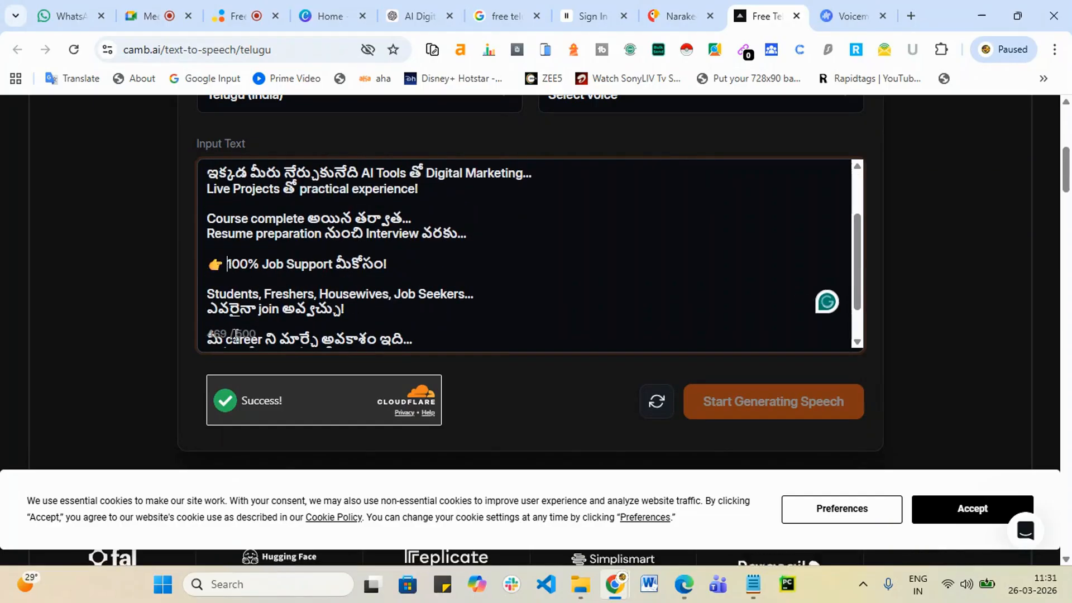
{"action": "key", "text": "BackSpace"}
{"action": "key", "text": "BackSpace"}
{"action": "scroll", "coordinate": [443, 279], "scroll_direction": "up", "scroll_amount": 2}
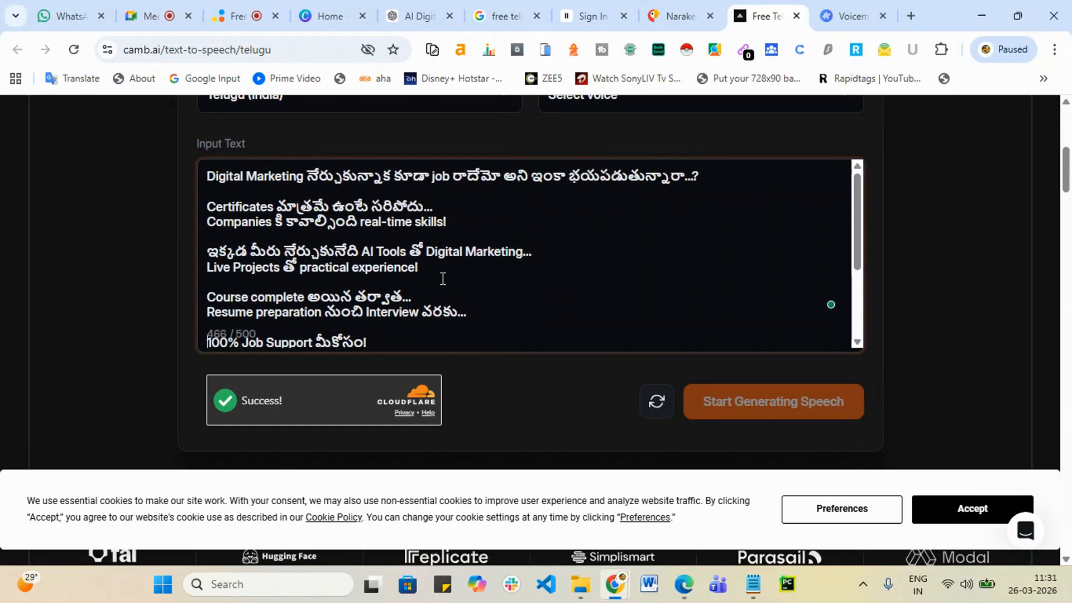
{"action": "scroll", "coordinate": [552, 179], "scroll_direction": "down", "scroll_amount": 3}
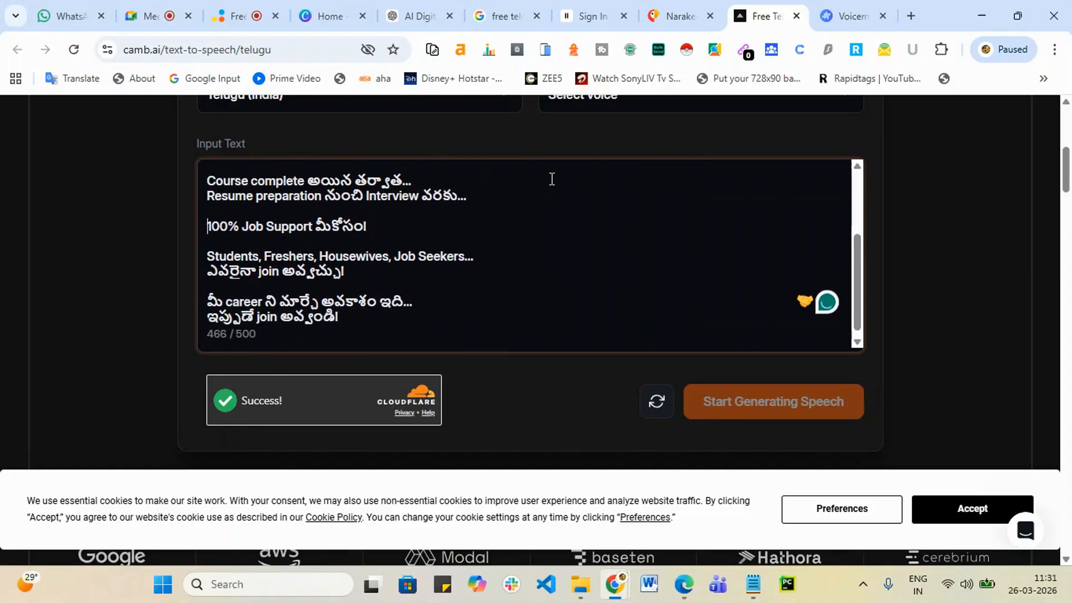
- Choose The Brand Storyteller (Female) as the voice for the Telugu script
{"action": "scroll", "coordinate": [550, 179], "scroll_direction": "down", "scroll_amount": 1}
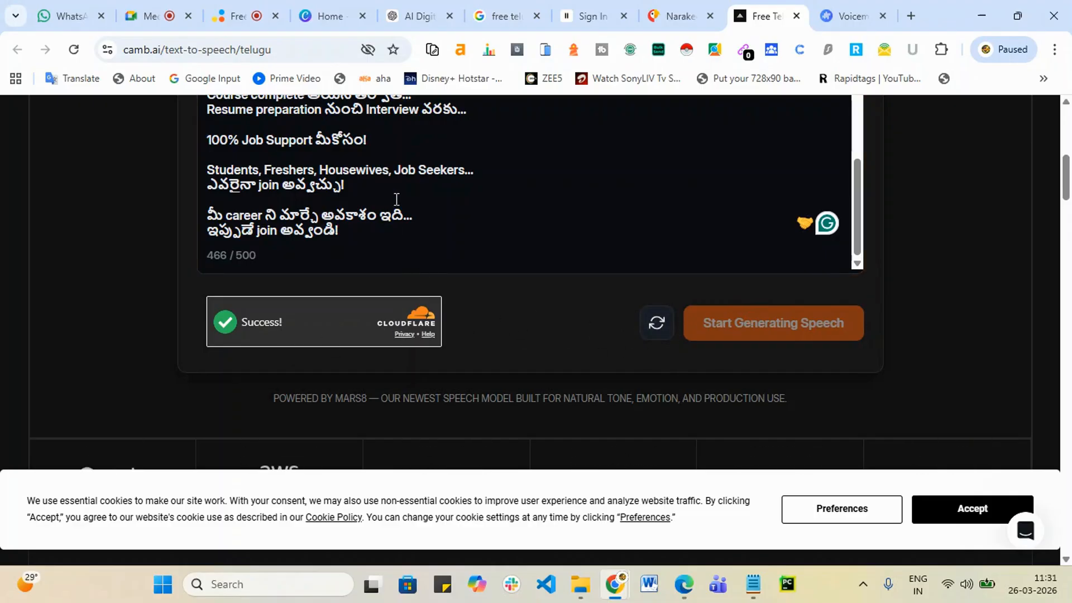
{"action": "scroll", "coordinate": [602, 287], "scroll_direction": "down", "scroll_amount": 4}
{"action": "scroll", "coordinate": [602, 287], "scroll_direction": "up", "scroll_amount": 15}
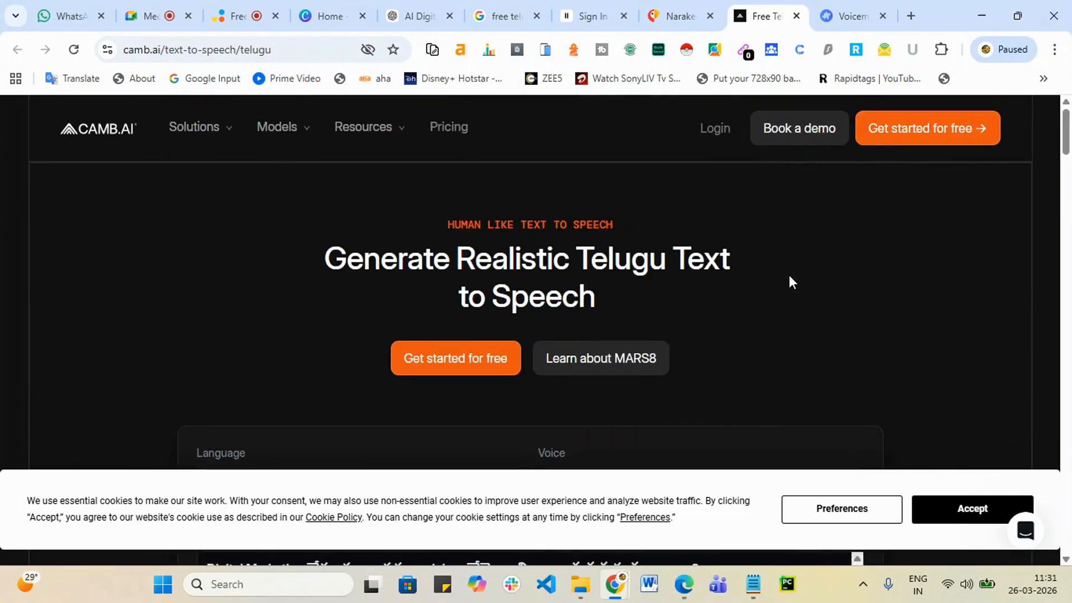
{"action": "scroll", "coordinate": [789, 279], "scroll_direction": "down", "scroll_amount": 5}
{"action": "scroll", "coordinate": [787, 270], "scroll_direction": "up", "scroll_amount": 1}
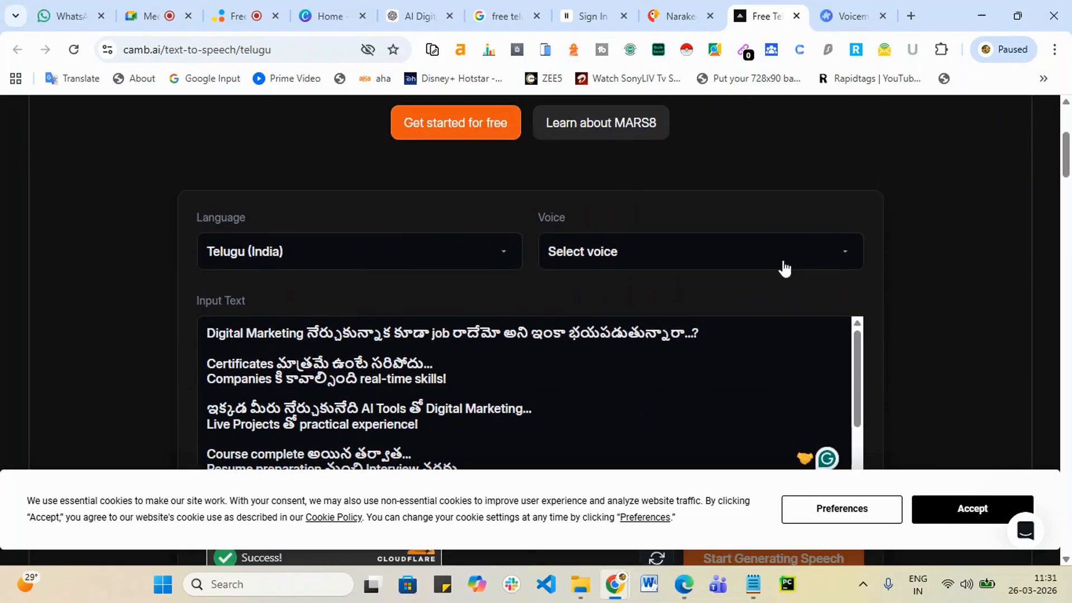
{"action": "left_click", "coordinate": [704, 246]}
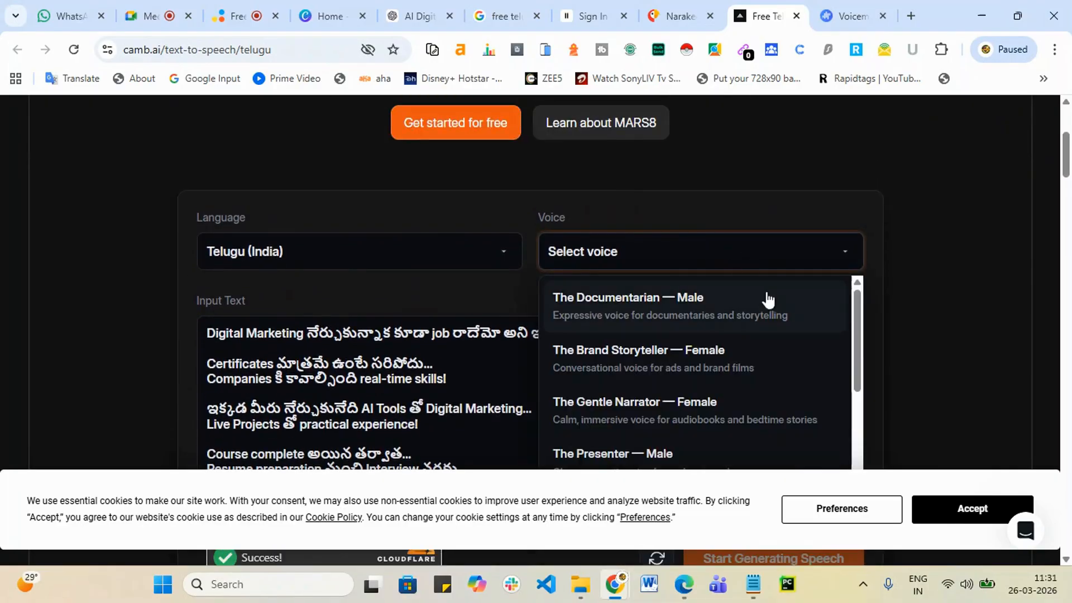
{"action": "left_click", "coordinate": [691, 368]}
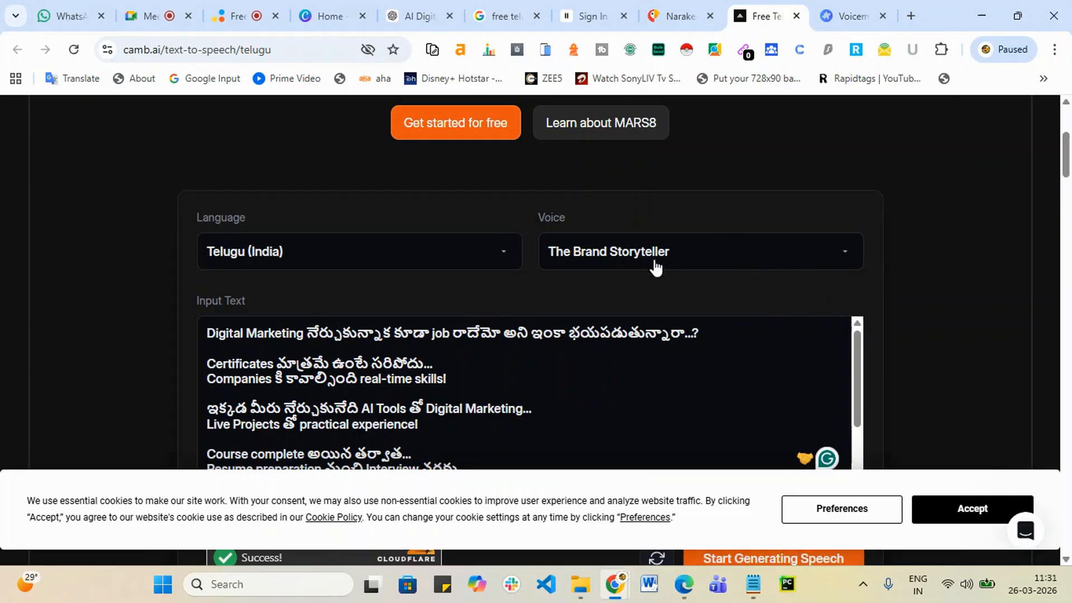
- Start generating the speech from the Telugu script on the CAMB.AI page
{"action": "scroll", "coordinate": [656, 338], "scroll_direction": "down", "scroll_amount": 10}
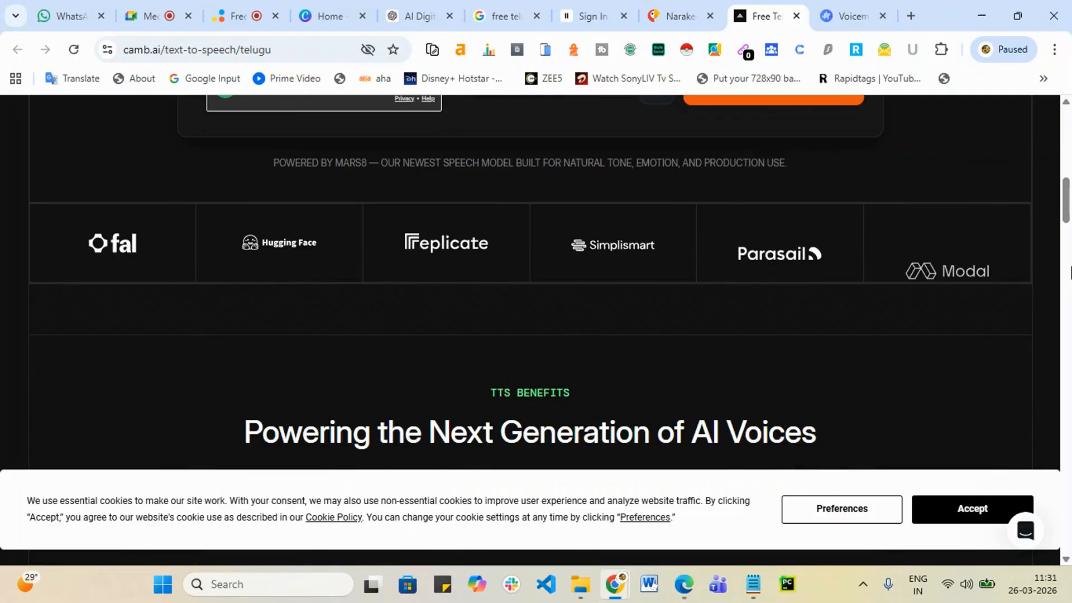
{"action": "scroll", "coordinate": [969, 273], "scroll_direction": "up", "scroll_amount": 3}
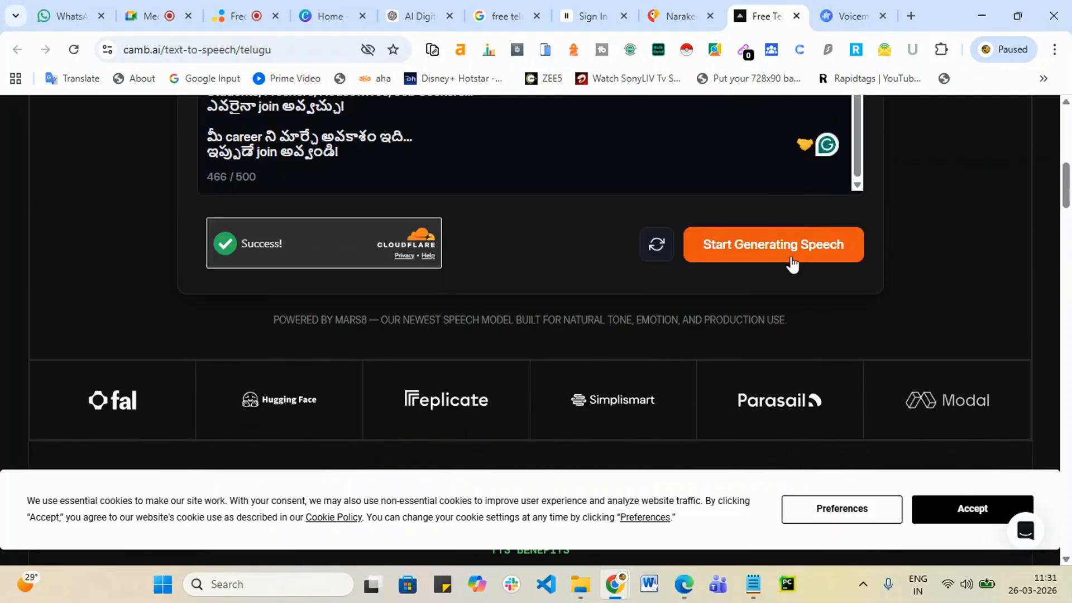
{"action": "scroll", "coordinate": [792, 264], "scroll_direction": "up", "scroll_amount": 1}
{"action": "left_click", "coordinate": [789, 324]}
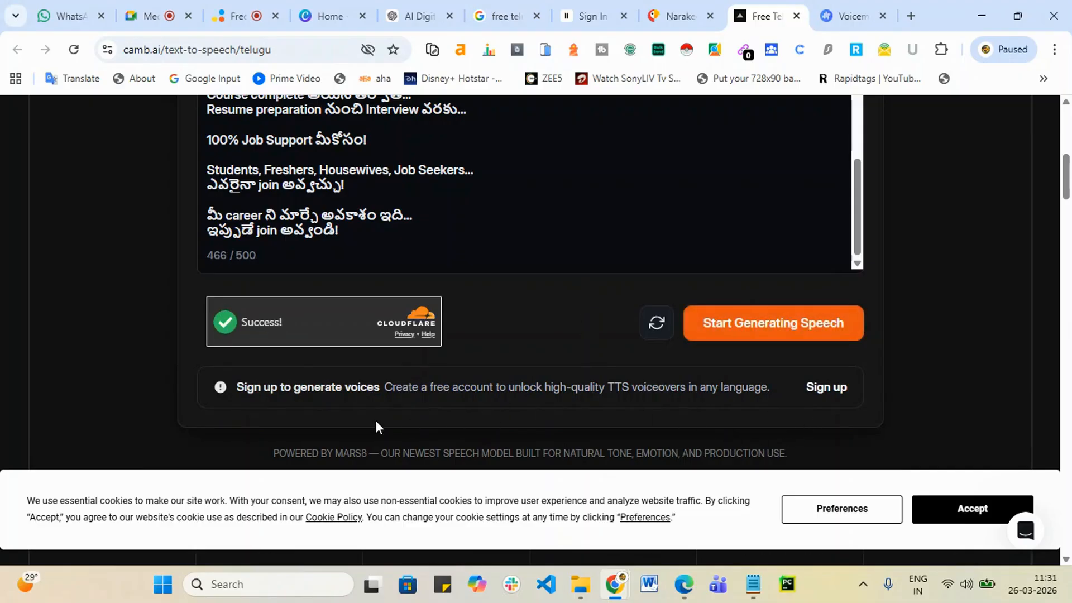
- Sign up for CAMB.AI with the digital marketing Google account and allow it to access the account details
{"action": "left_click", "coordinate": [828, 387]}
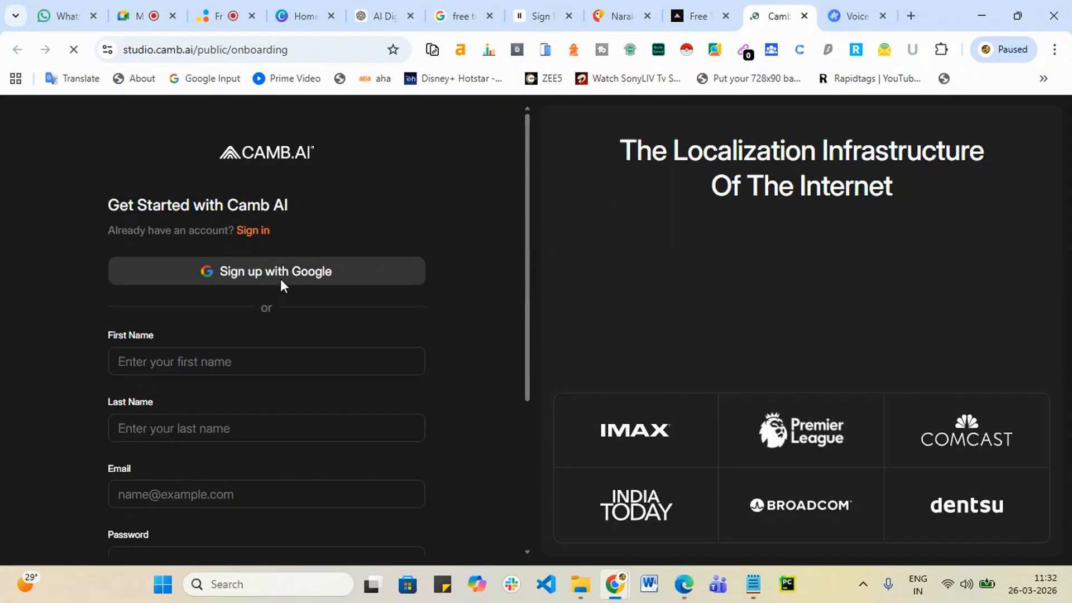
{"action": "left_click", "coordinate": [291, 275]}
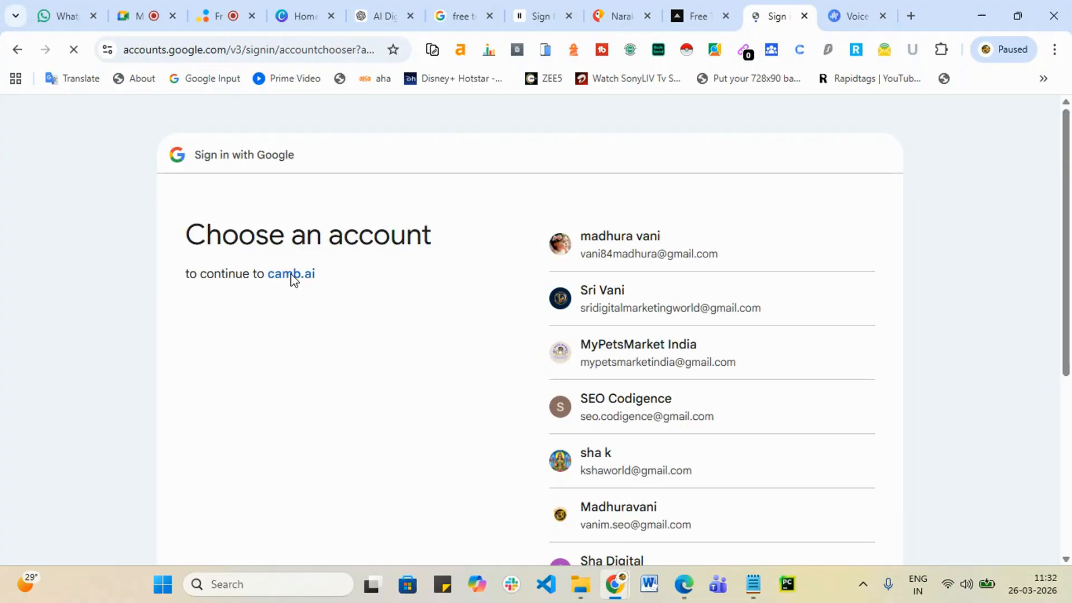
{"action": "left_click", "coordinate": [694, 313]}
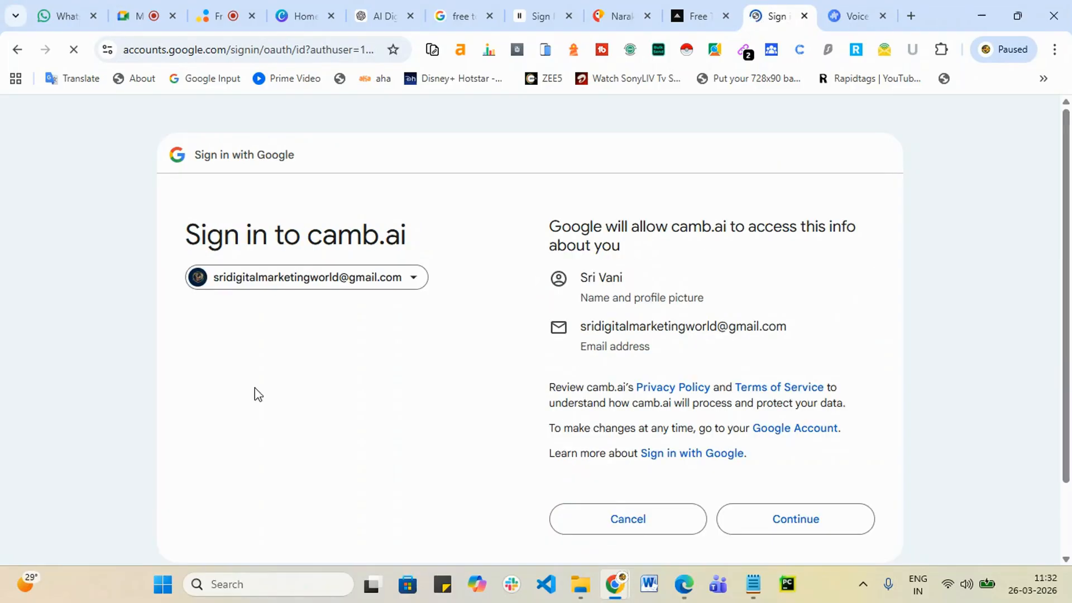
{"action": "scroll", "coordinate": [804, 469], "scroll_direction": "down", "scroll_amount": 2}
{"action": "left_click", "coordinate": [806, 442]}
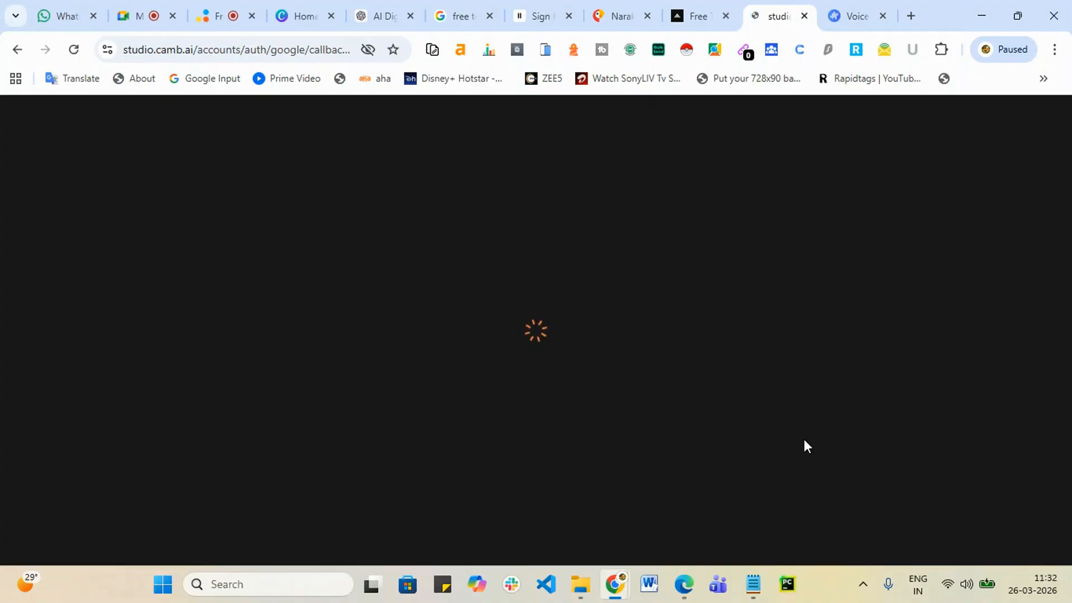
- Switch to the Voicemaker page and open the Default Voices collection in its voice selection
{"action": "left_click", "coordinate": [875, 7]}
{"action": "scroll", "coordinate": [282, 328], "scroll_direction": "down", "scroll_amount": 1}
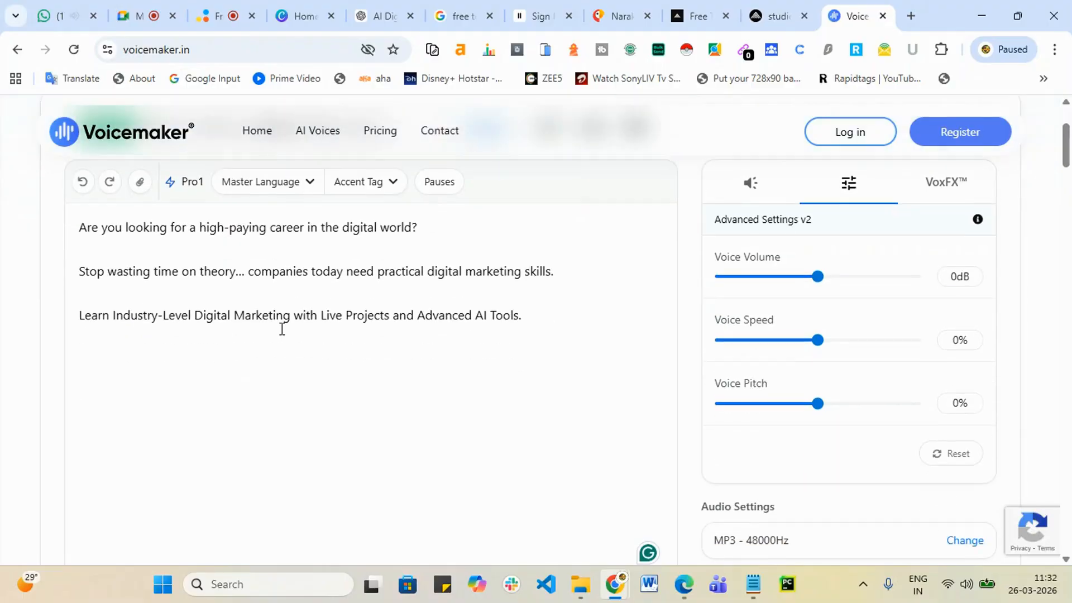
{"action": "scroll", "coordinate": [499, 358], "scroll_direction": "down", "scroll_amount": 4}
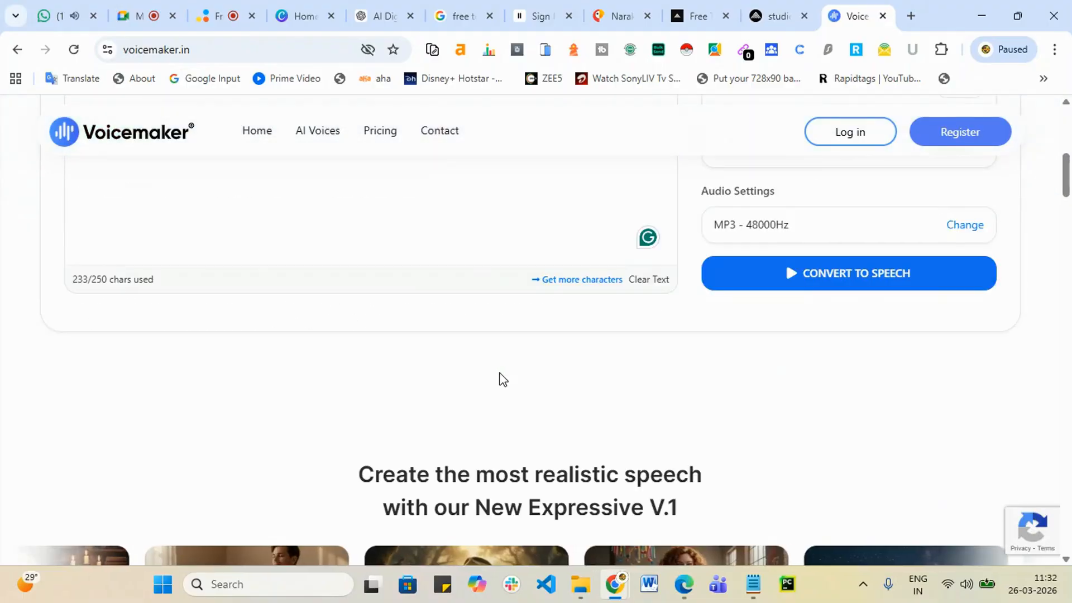
{"action": "scroll", "coordinate": [500, 377], "scroll_direction": "up", "scroll_amount": 6}
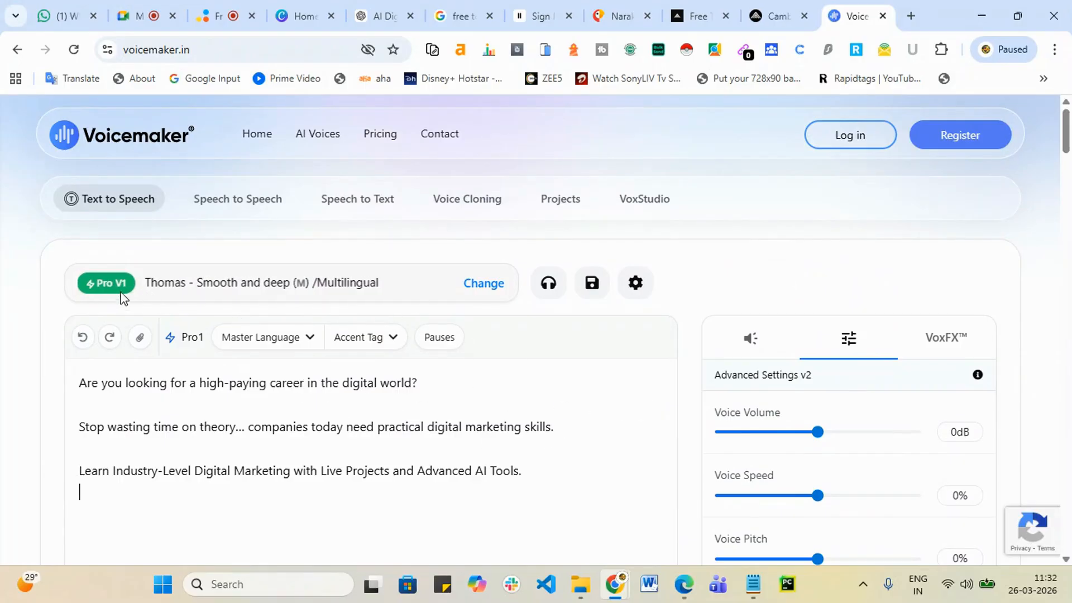
{"action": "left_click", "coordinate": [489, 283]}
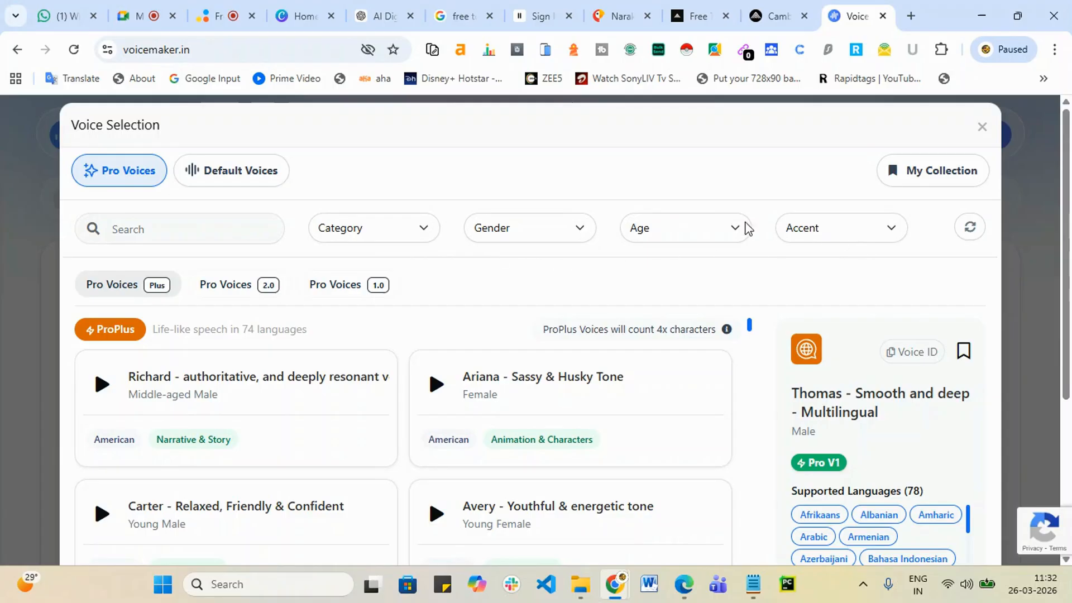
{"action": "left_click", "coordinate": [404, 230]}
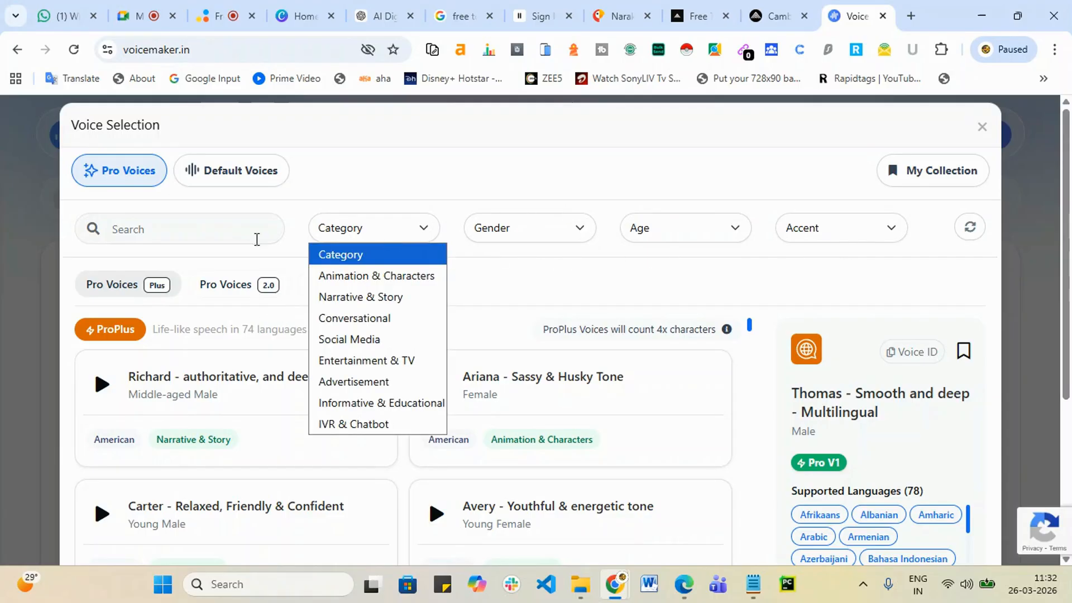
{"action": "left_click", "coordinate": [243, 177]}
{"action": "left_click", "coordinate": [243, 178]}
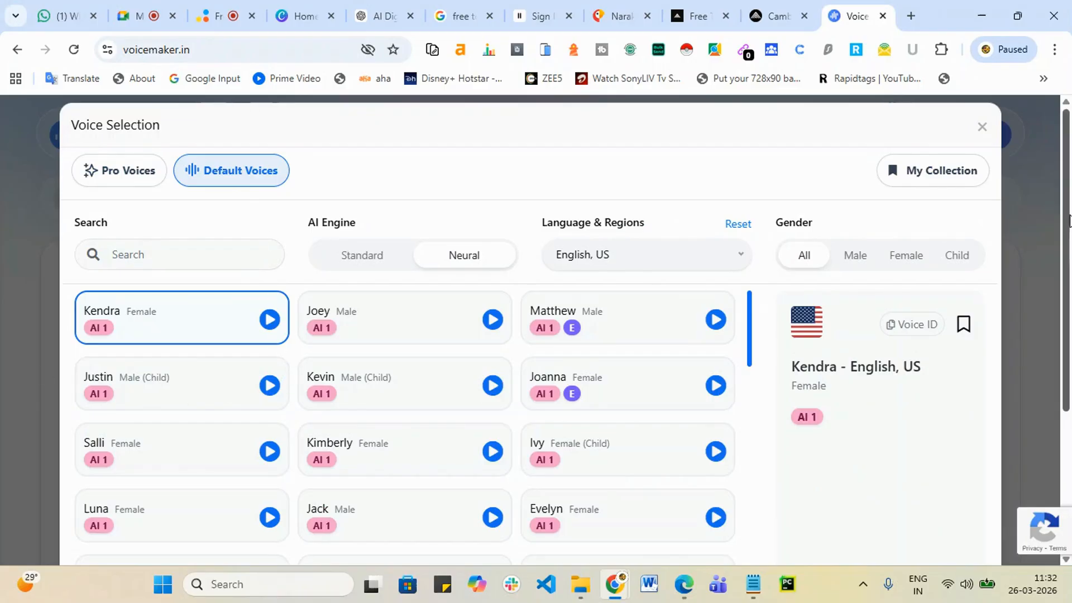
- Filter the default voices to the language Telugu (India)
{"action": "scroll", "coordinate": [402, 363], "scroll_direction": "down", "scroll_amount": 2}
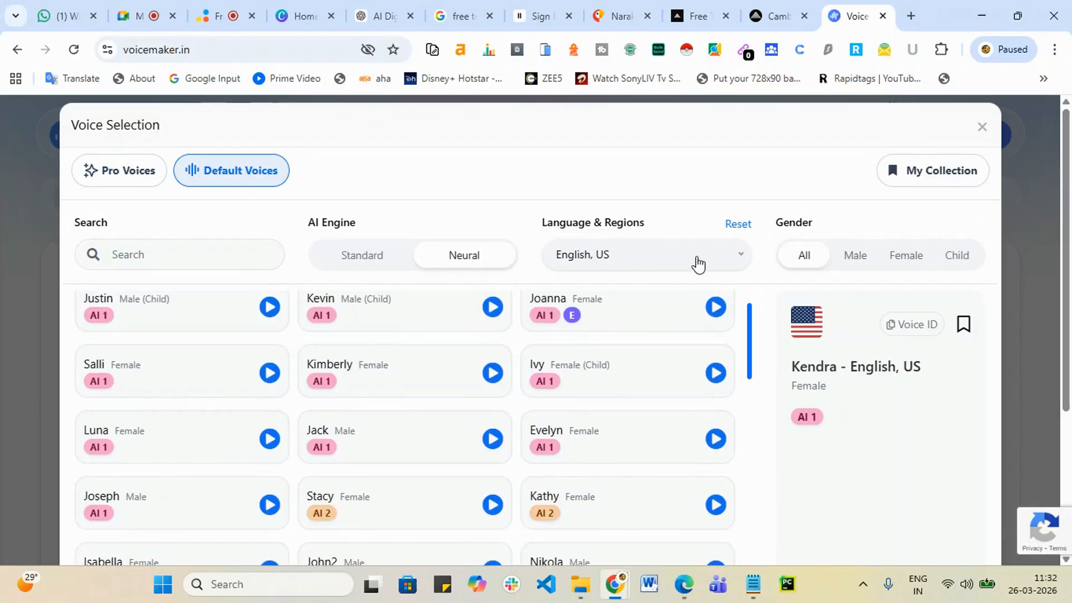
{"action": "left_click", "coordinate": [697, 261]}
{"action": "type", "text": "tel"}
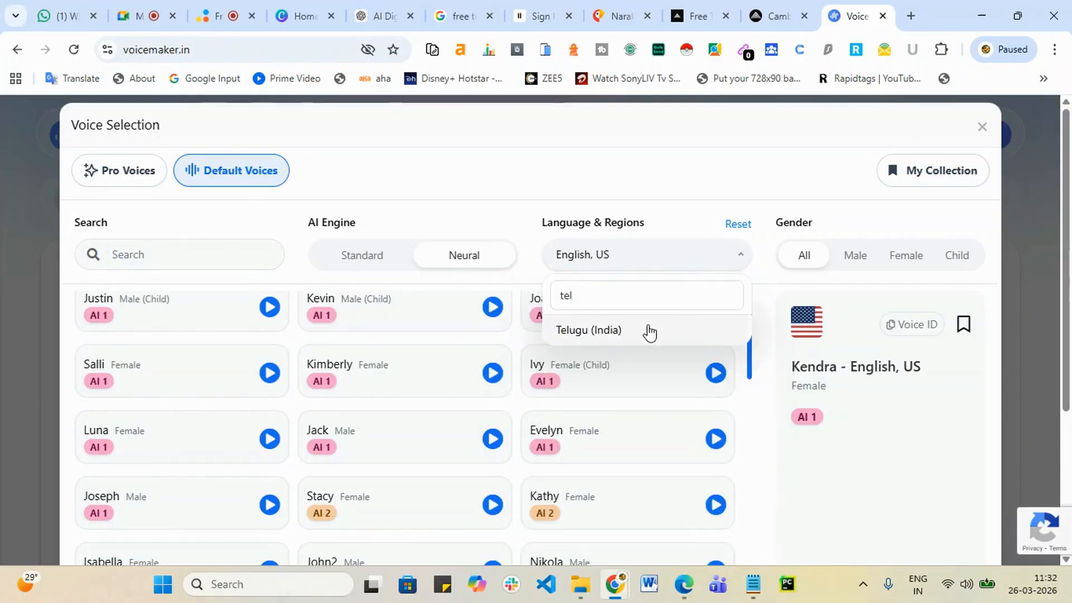
{"action": "left_click", "coordinate": [649, 332]}
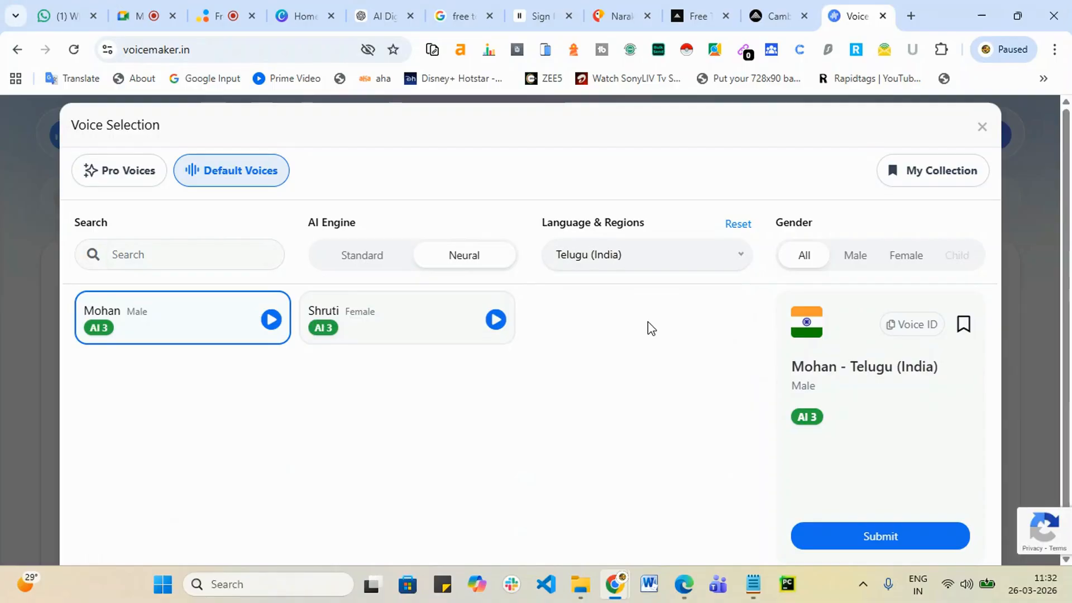
- Select the female Telugu voice Shruti and apply it to the Voicemaker editor
{"action": "left_click", "coordinate": [450, 316]}
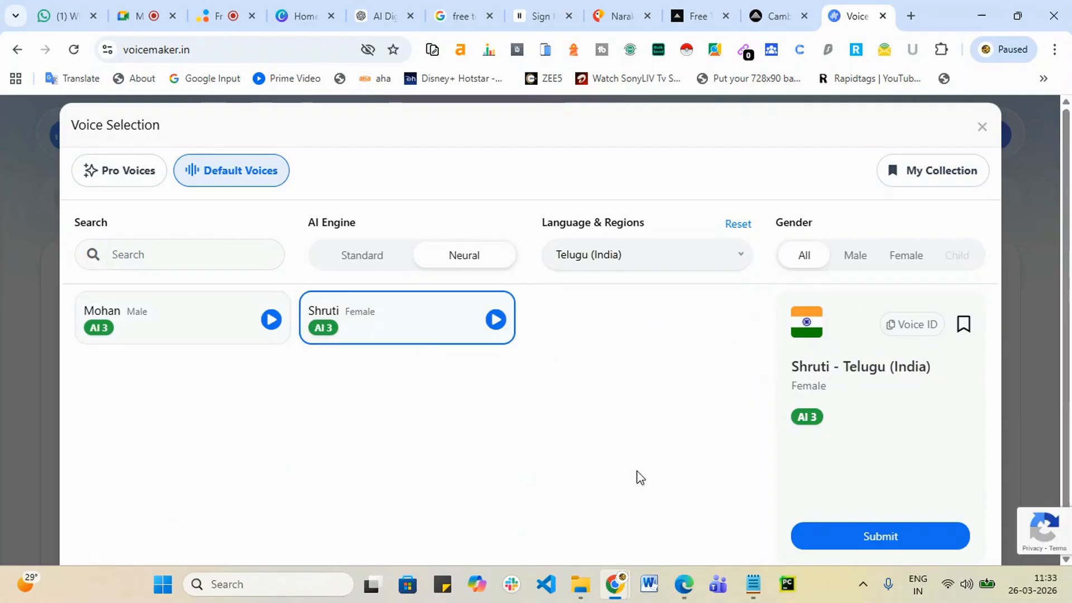
{"action": "scroll", "coordinate": [767, 489], "scroll_direction": "down", "scroll_amount": 1}
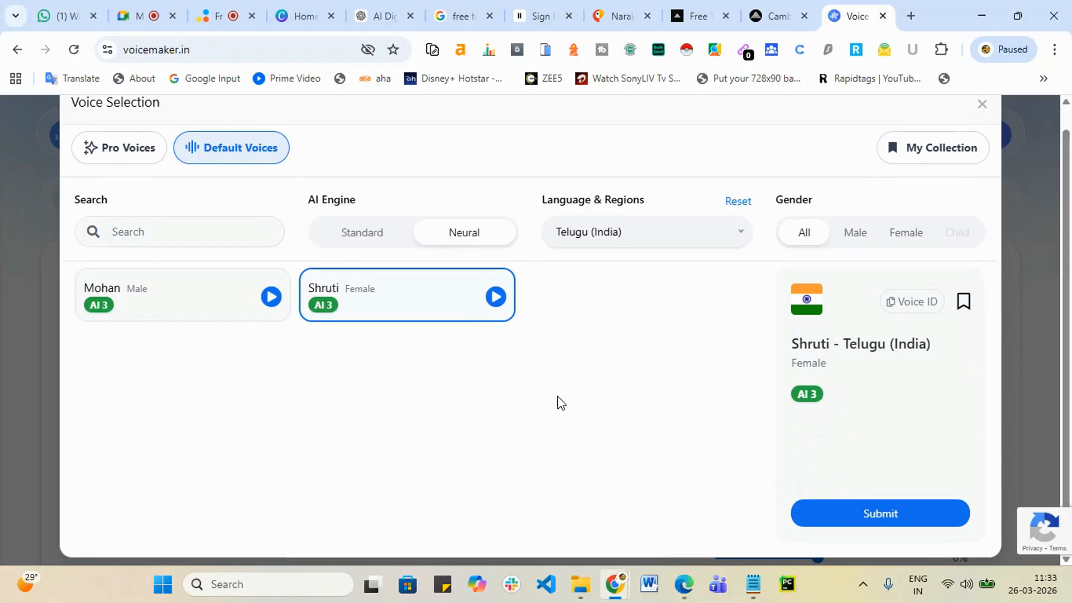
{"action": "left_click", "coordinate": [901, 518]}
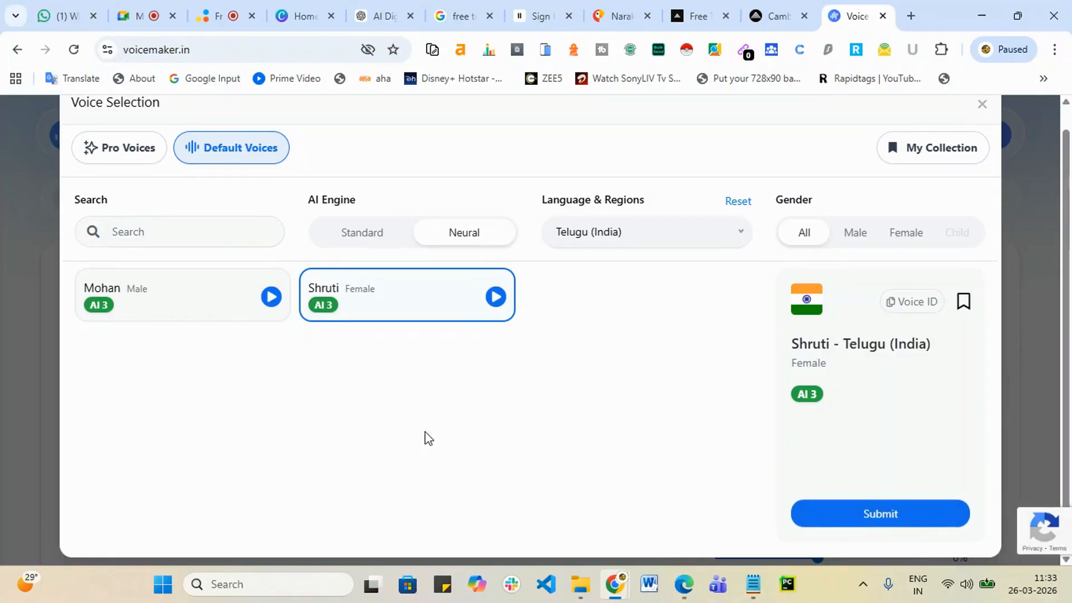
{"action": "scroll", "coordinate": [399, 410], "scroll_direction": "up", "scroll_amount": 1}
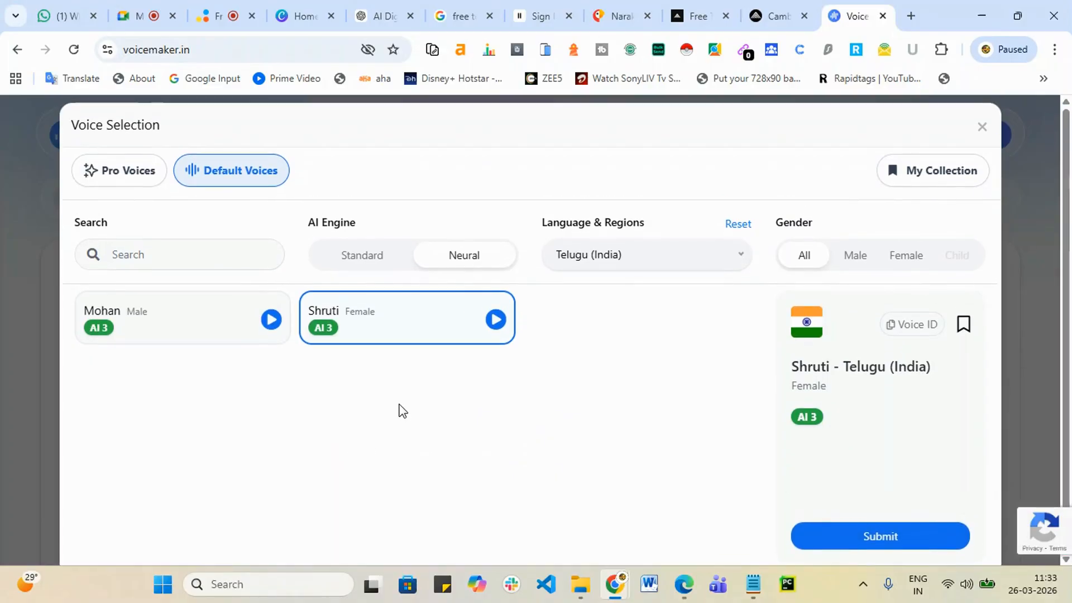
{"action": "left_click", "coordinate": [925, 545]}
- Replace the English sample text with the Telugu script and delete the stray "C" at its cut-off end
{"action": "scroll", "coordinate": [424, 357], "scroll_direction": "down", "scroll_amount": 1}
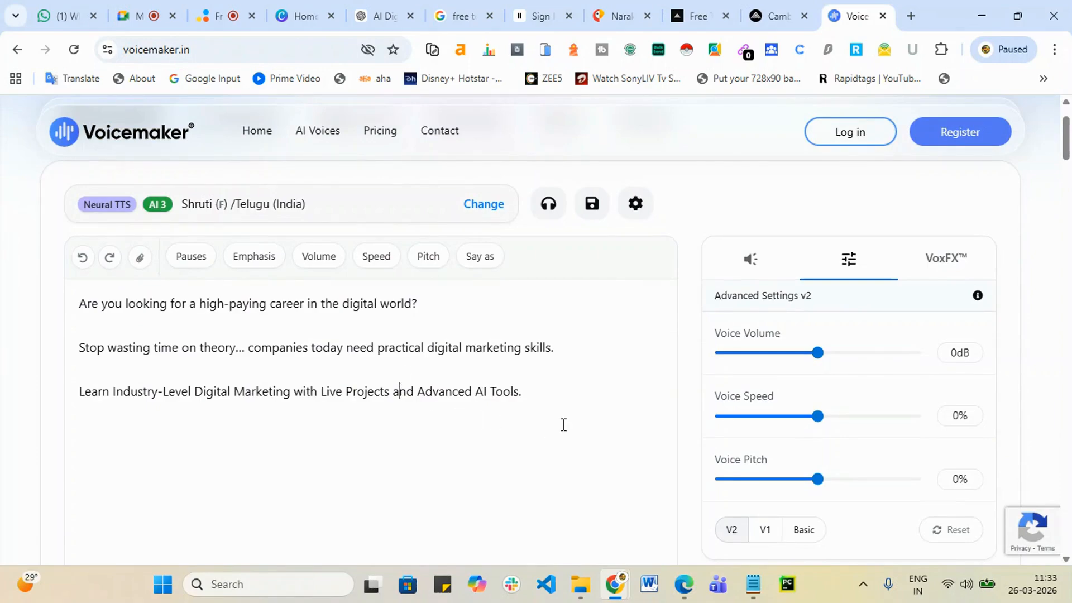
{"action": "left_click_drag", "start_coordinate": [570, 407], "coordinate": [57, 314]}
{"action": "key", "text": "ctrl+v"}
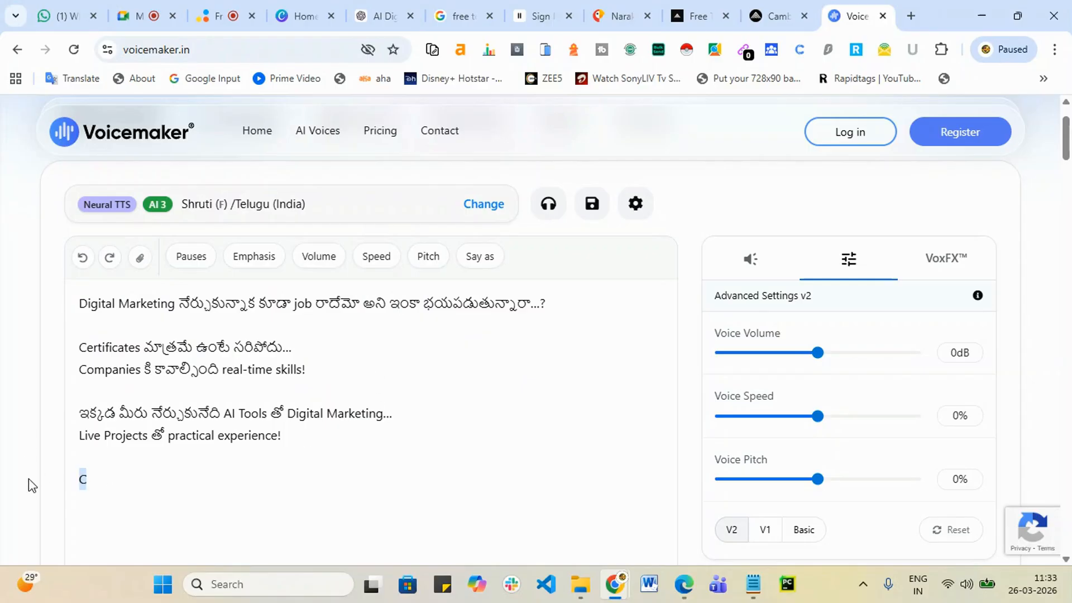
{"action": "key", "text": "BackSpace"}
{"action": "scroll", "coordinate": [440, 383], "scroll_direction": "down", "scroll_amount": 5}
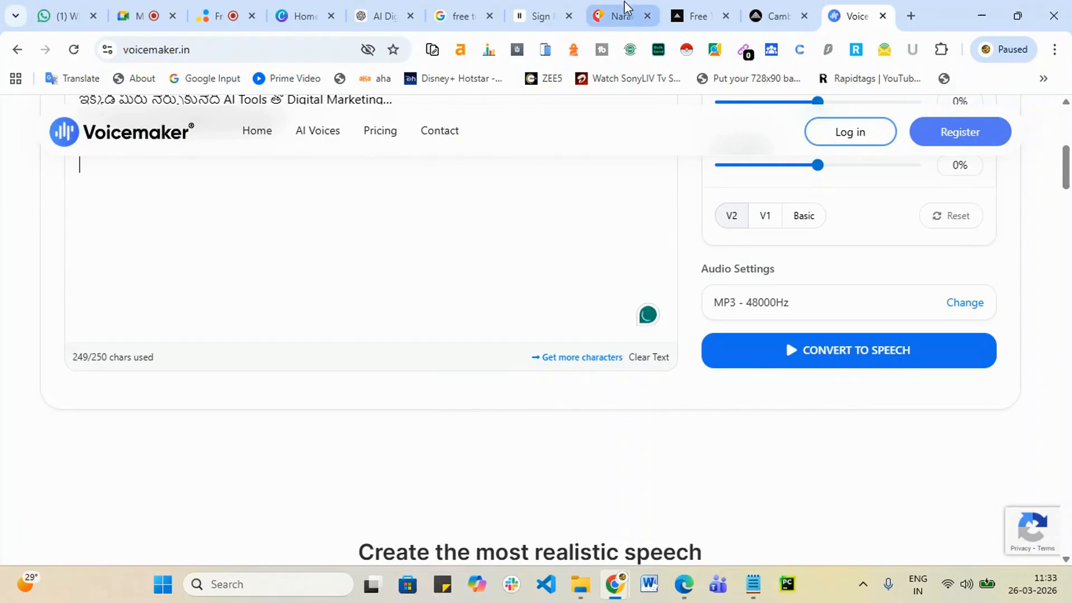
- Return to the CAMB.AI studio, skip the quickstart question and start a new Text to Speech project
{"action": "left_click", "coordinate": [769, 7]}
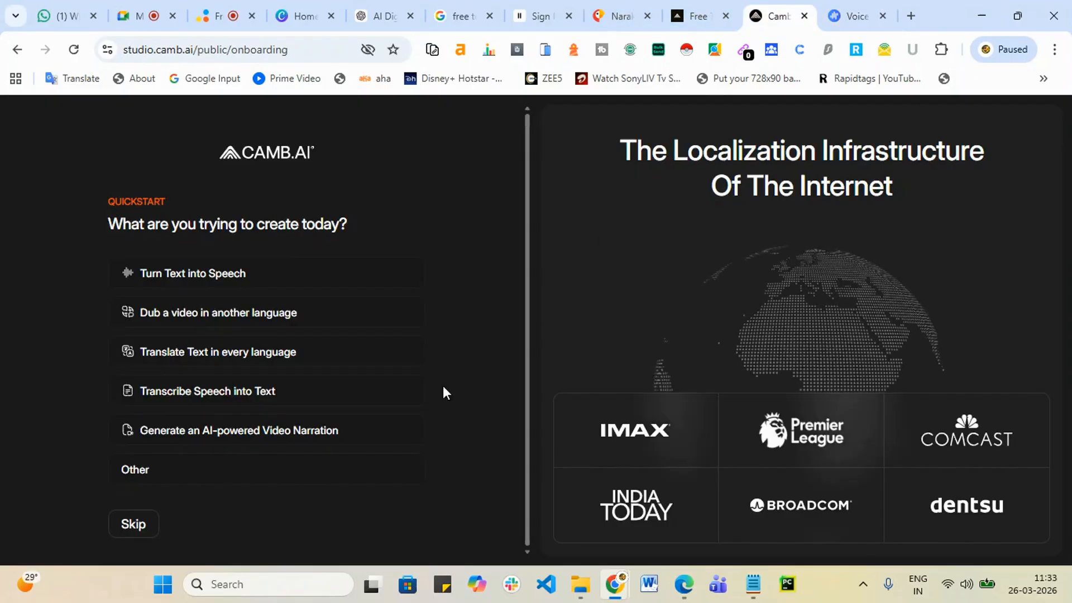
{"action": "left_click", "coordinate": [125, 524]}
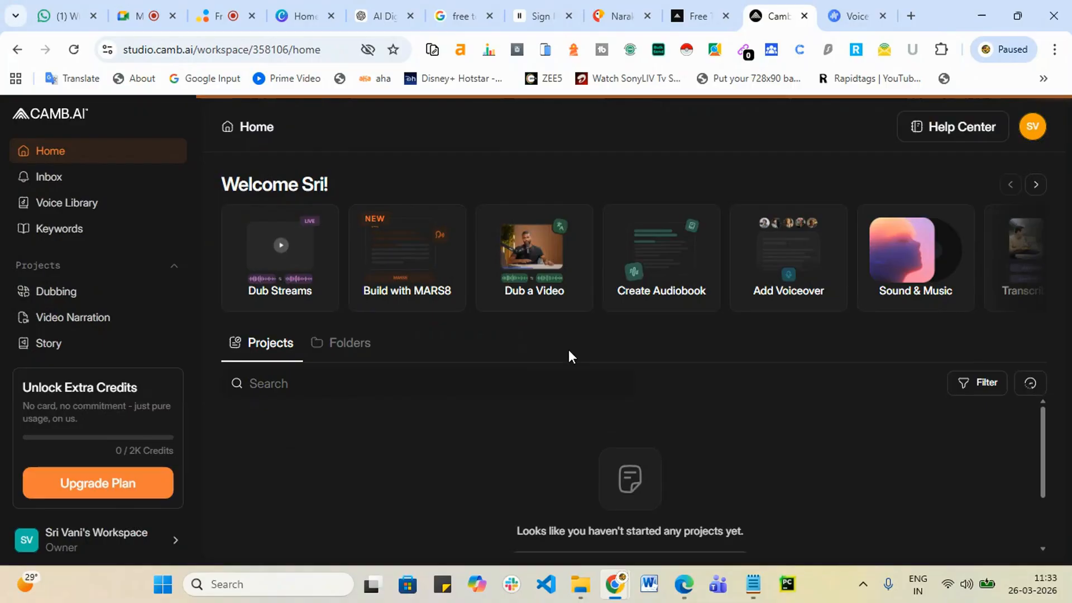
{"action": "scroll", "coordinate": [782, 474], "scroll_direction": "down", "scroll_amount": 2}
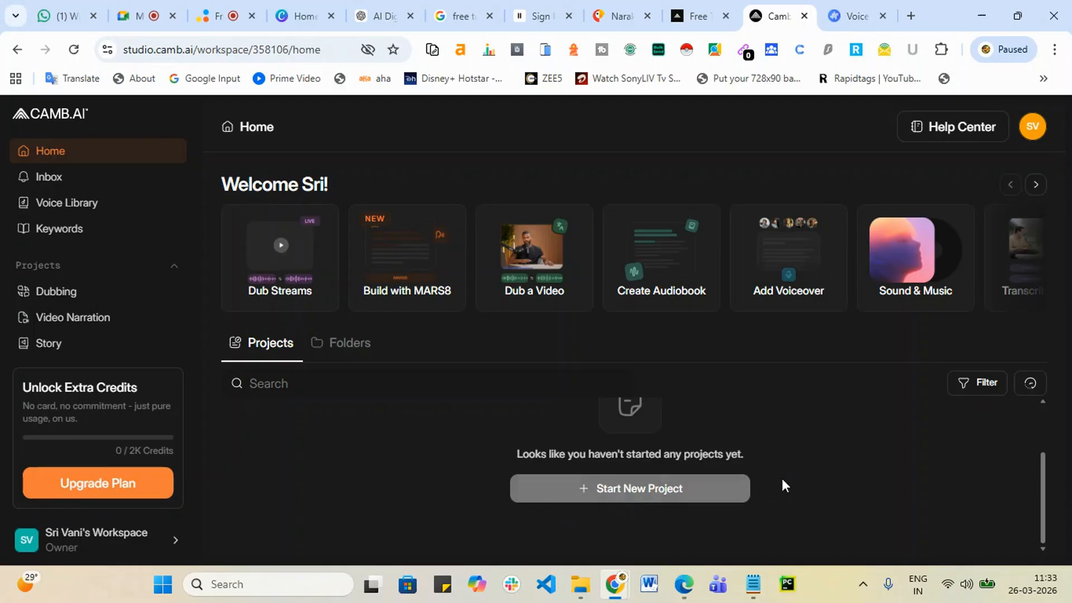
{"action": "left_click", "coordinate": [657, 495]}
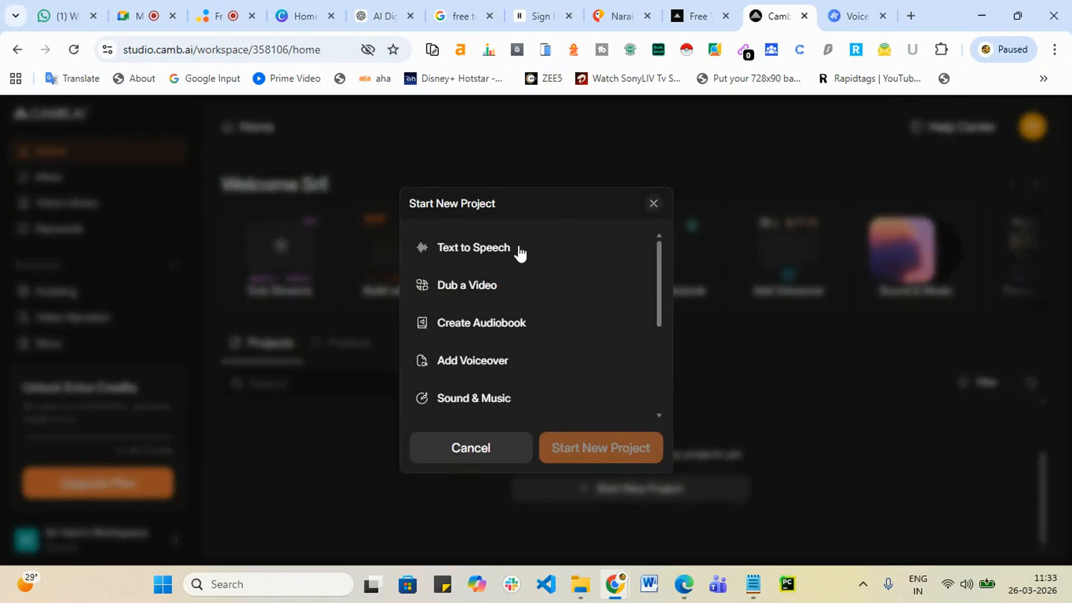
{"action": "left_click", "coordinate": [502, 247]}
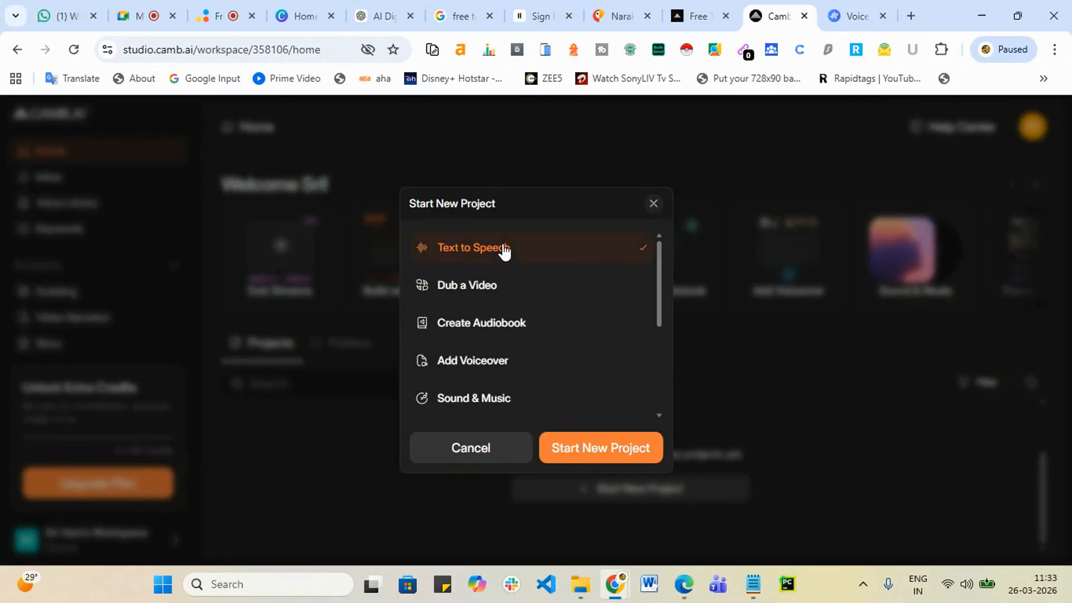
{"action": "left_click", "coordinate": [605, 447]}
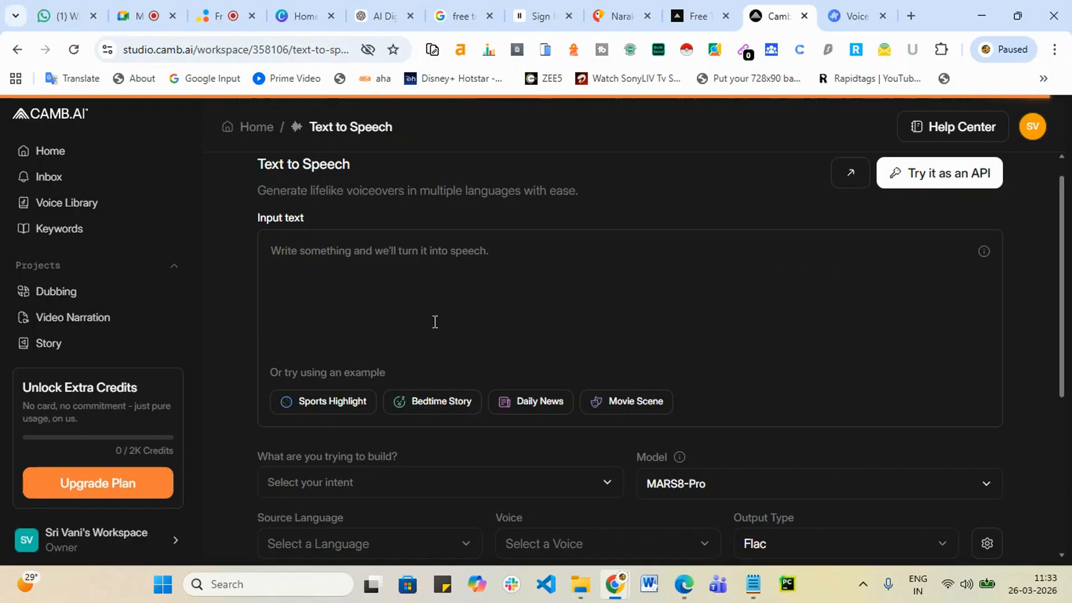
- Paste the full Telugu script as the project's input text and remove the pointing-hand emoji before "100% Job Support"
{"action": "left_click", "coordinate": [350, 254]}
{"action": "key", "text": "ctrl+v"}
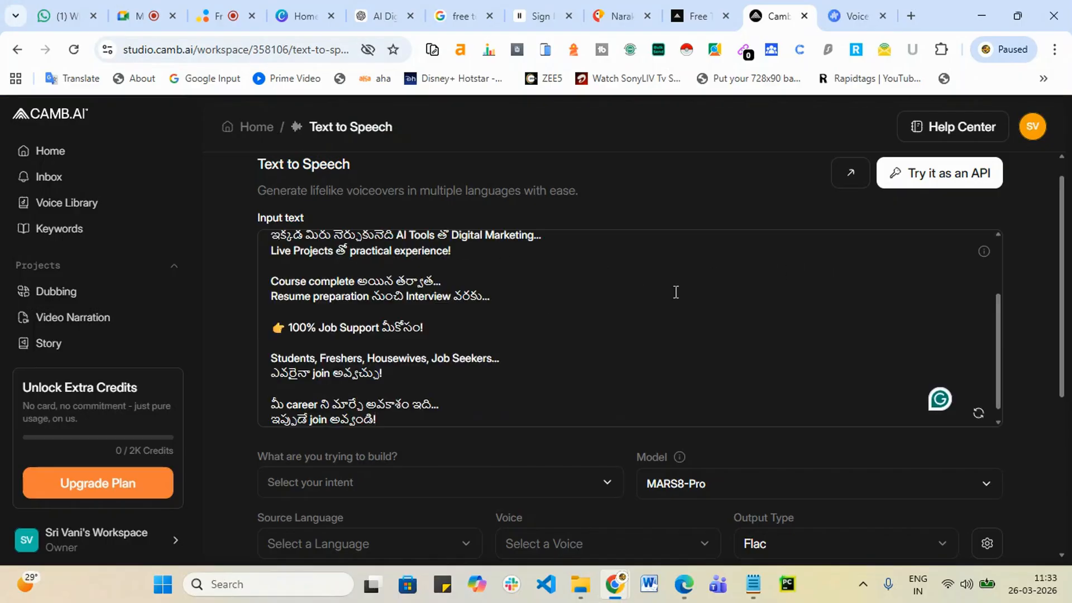
{"action": "left_click_drag", "start_coordinate": [289, 313], "coordinate": [264, 315]}
{"action": "key", "text": "BackSpace"}
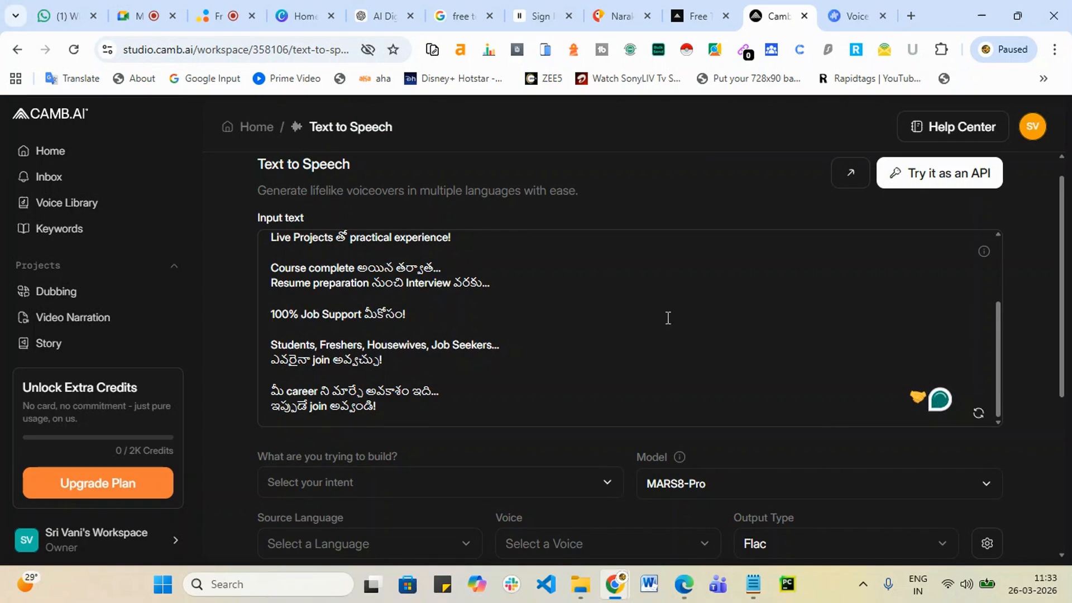
- Set the source language of the speech project to Telugu (India)
{"action": "scroll", "coordinate": [773, 342], "scroll_direction": "down", "scroll_amount": 3}
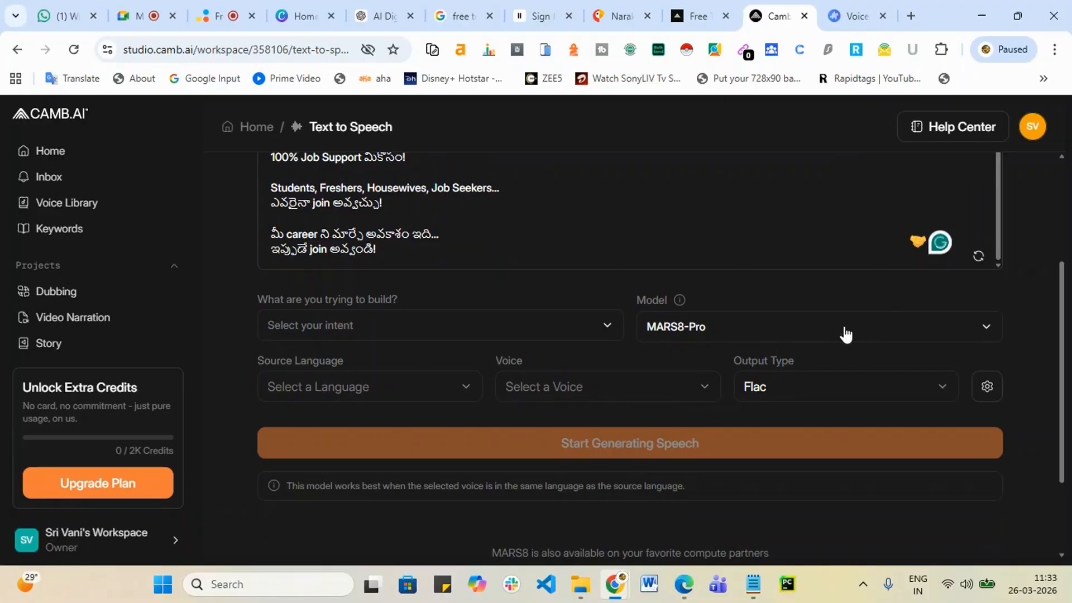
{"action": "left_click", "coordinate": [438, 390]}
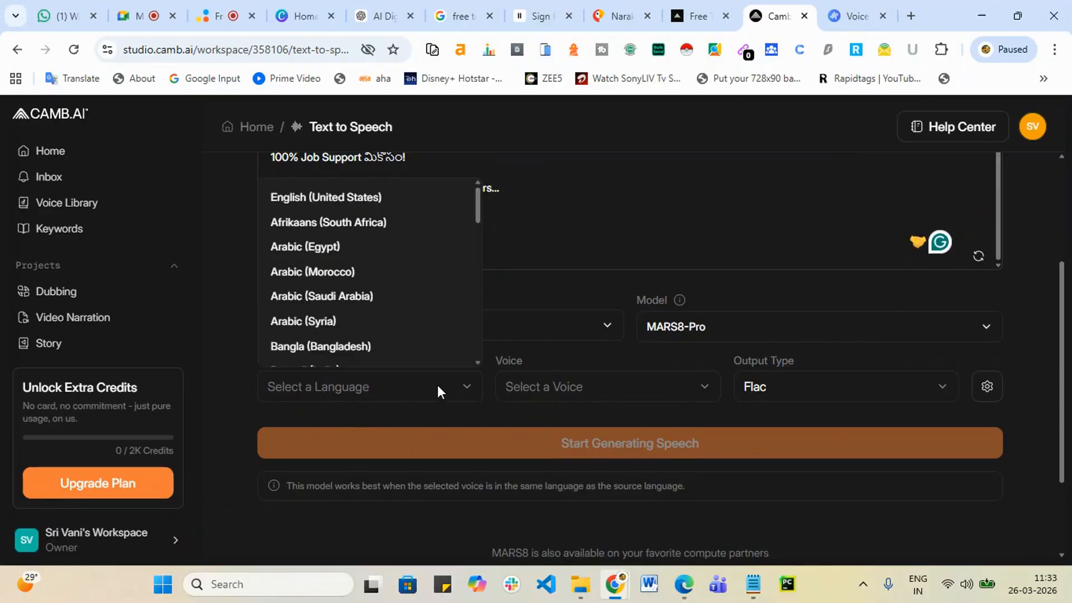
{"action": "type", "text": "te"}
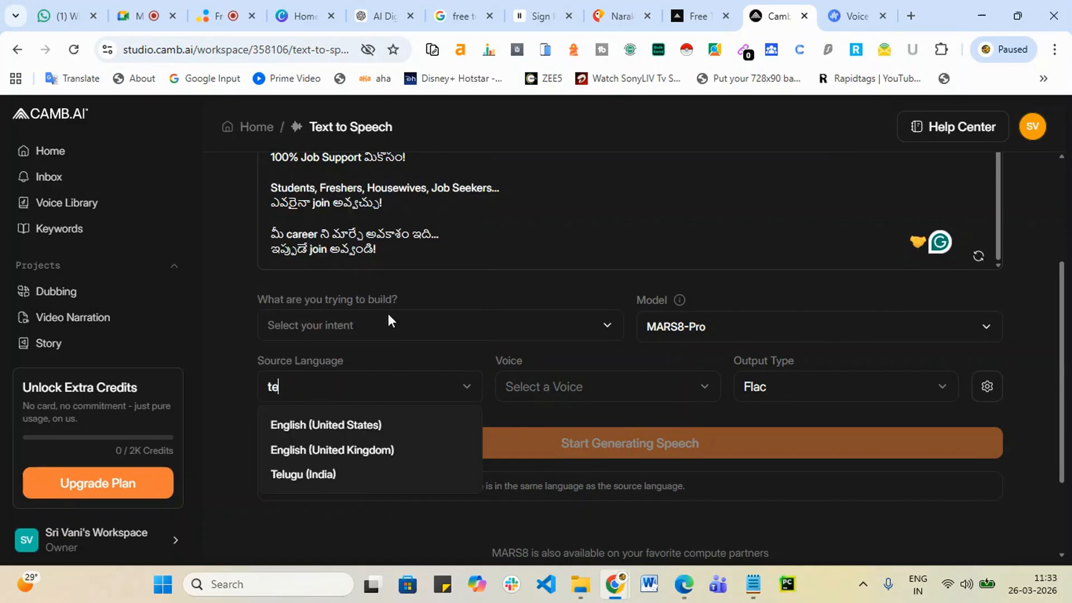
{"action": "left_click", "coordinate": [335, 475]}
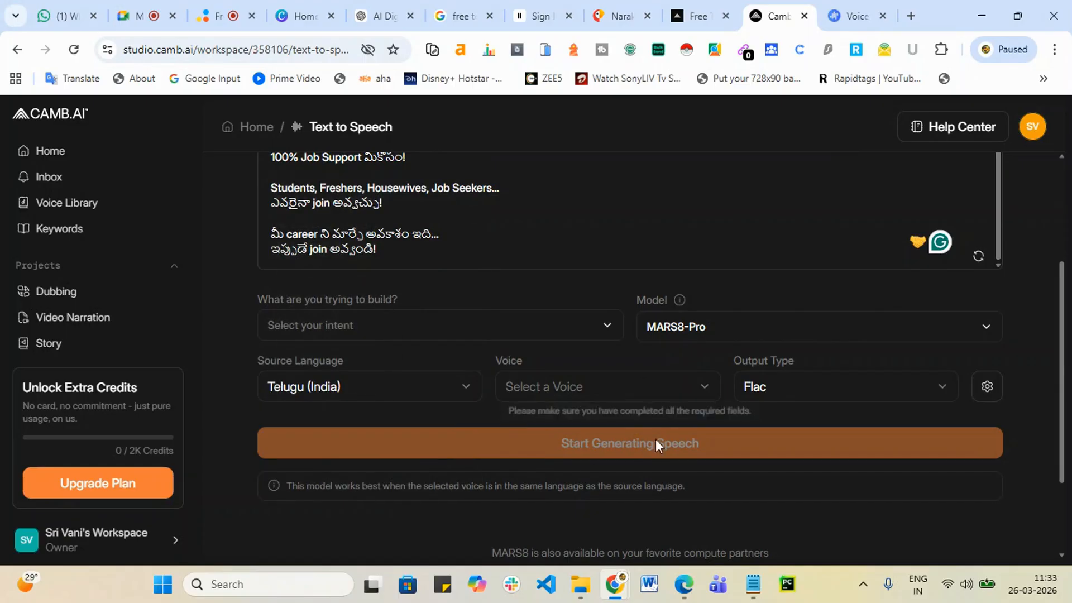
- Choose Camila (Anchor) as the voice for the Telugu speech project
{"action": "left_click", "coordinate": [608, 393]}
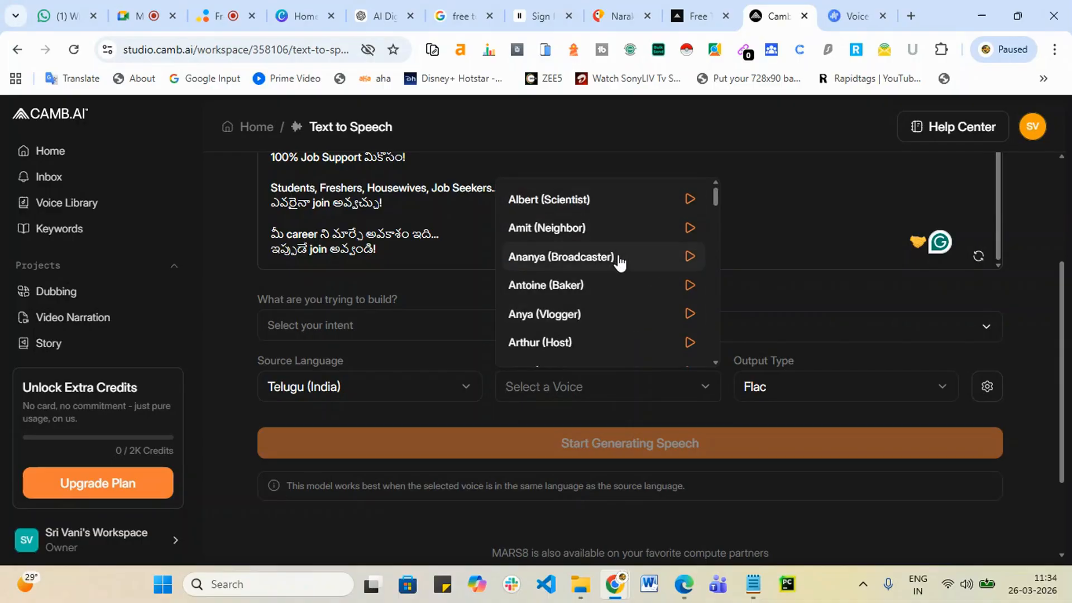
{"action": "scroll", "coordinate": [617, 258], "scroll_direction": "down", "scroll_amount": 3}
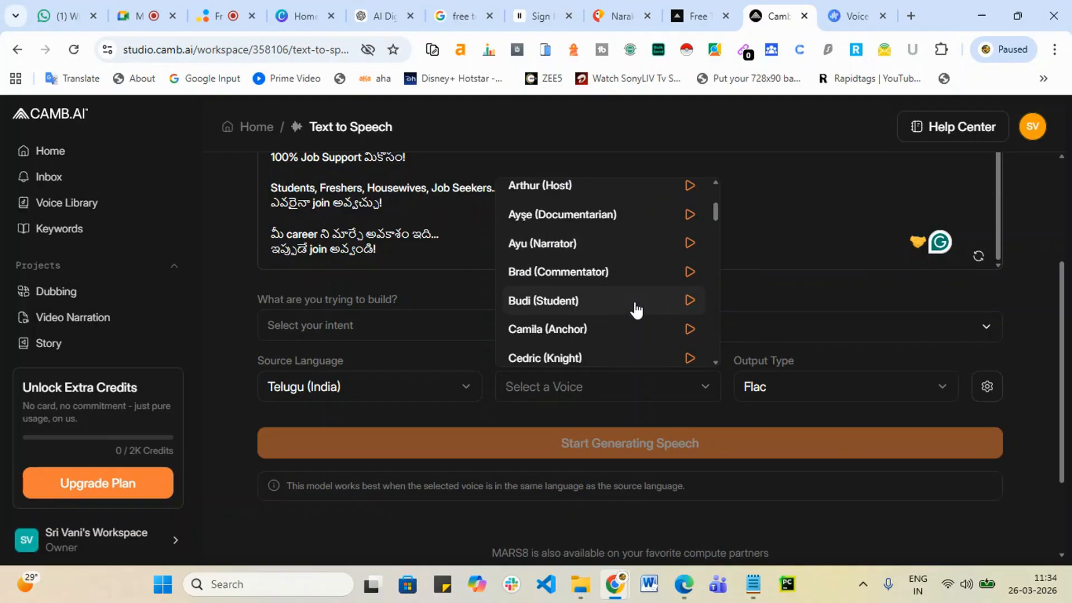
{"action": "scroll", "coordinate": [625, 337], "scroll_direction": "down", "scroll_amount": 2}
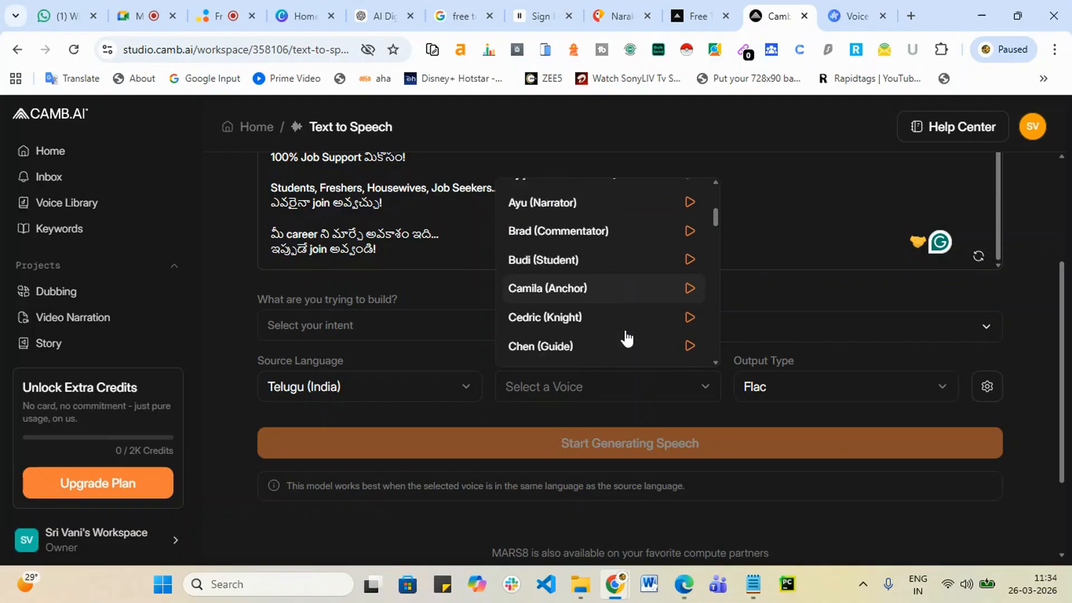
{"action": "left_click", "coordinate": [621, 263]}
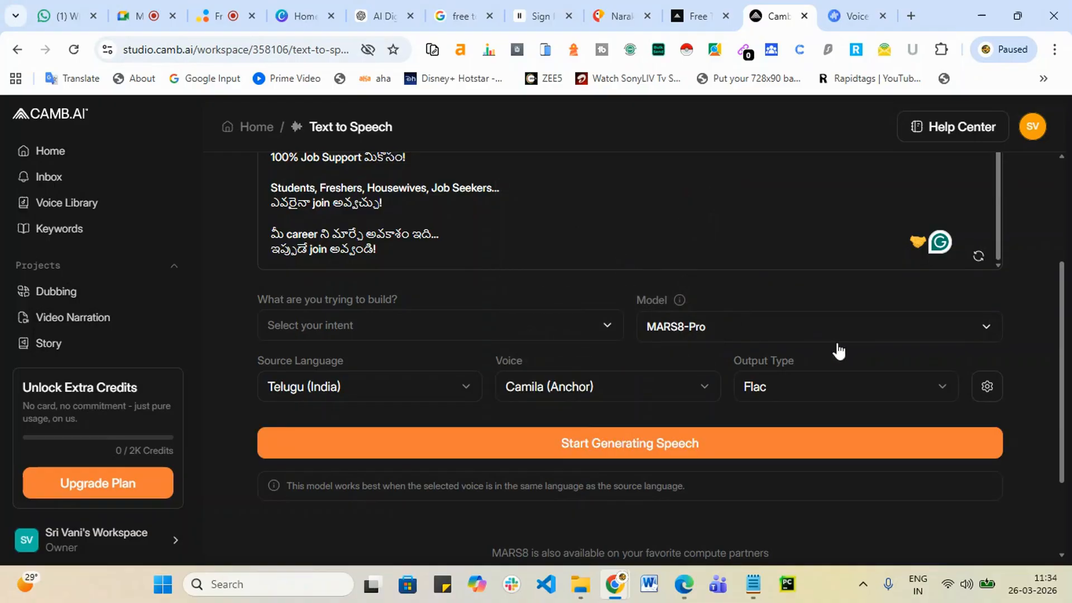
- Try the MARS8-Flash and MARS8-Instruct models for the speech project
{"action": "left_click", "coordinate": [735, 326]}
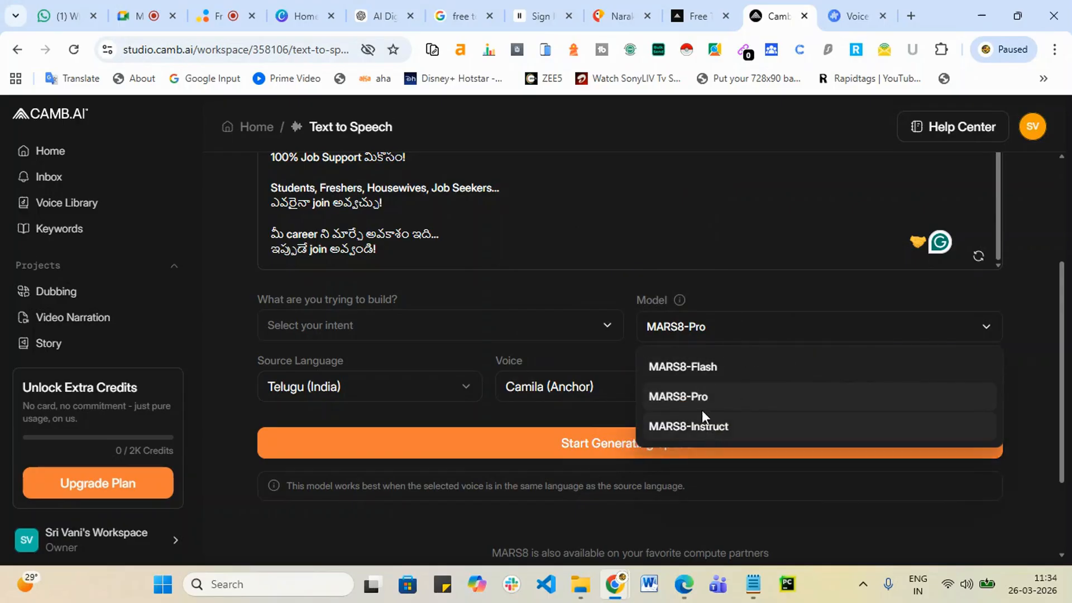
{"action": "left_click", "coordinate": [698, 366]}
{"action": "left_click", "coordinate": [729, 326]}
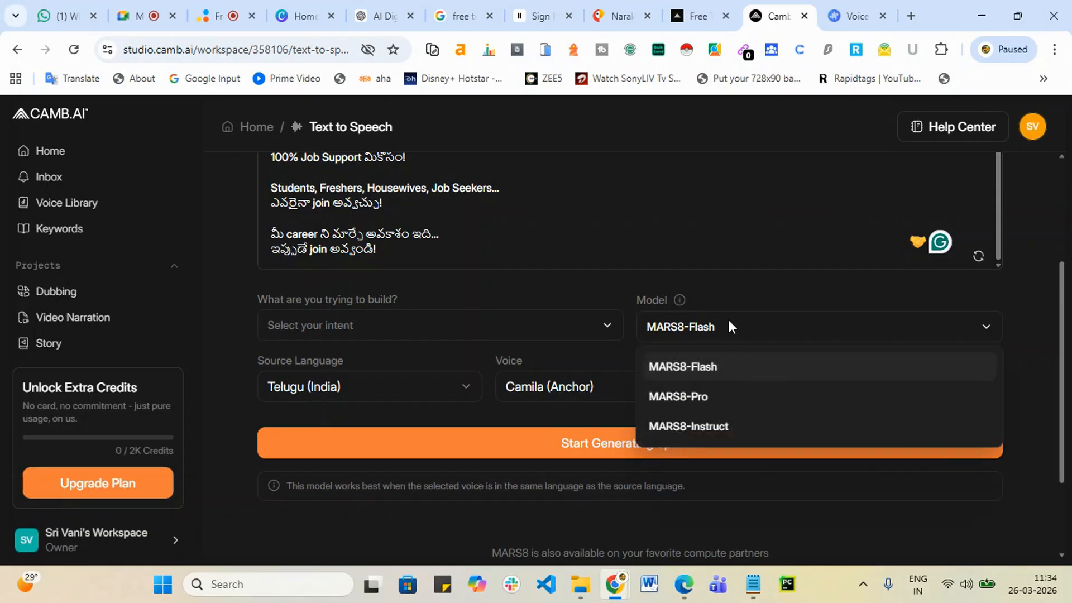
{"action": "left_click", "coordinate": [710, 426]}
- Set the project's intent to Digital media and its output type to Mp3
{"action": "left_click", "coordinate": [459, 326]}
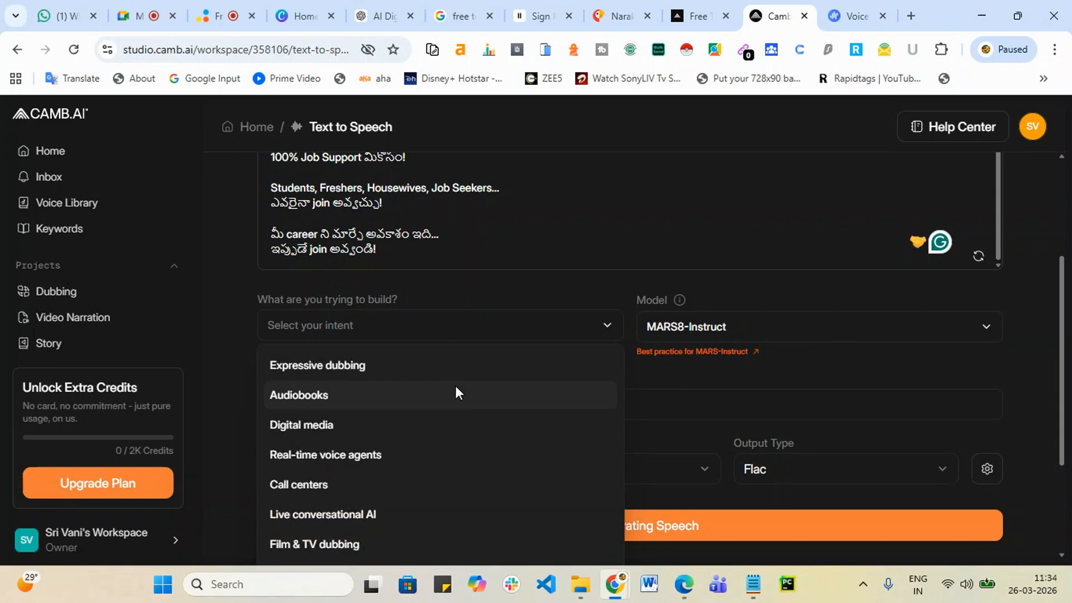
{"action": "left_click", "coordinate": [460, 431]}
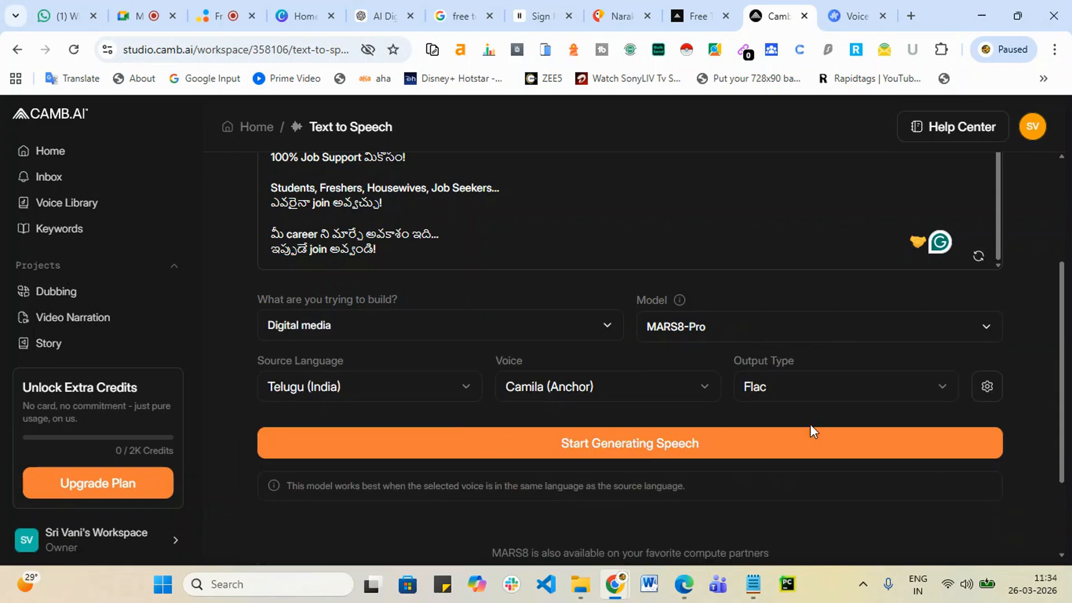
{"action": "left_click", "coordinate": [920, 393]}
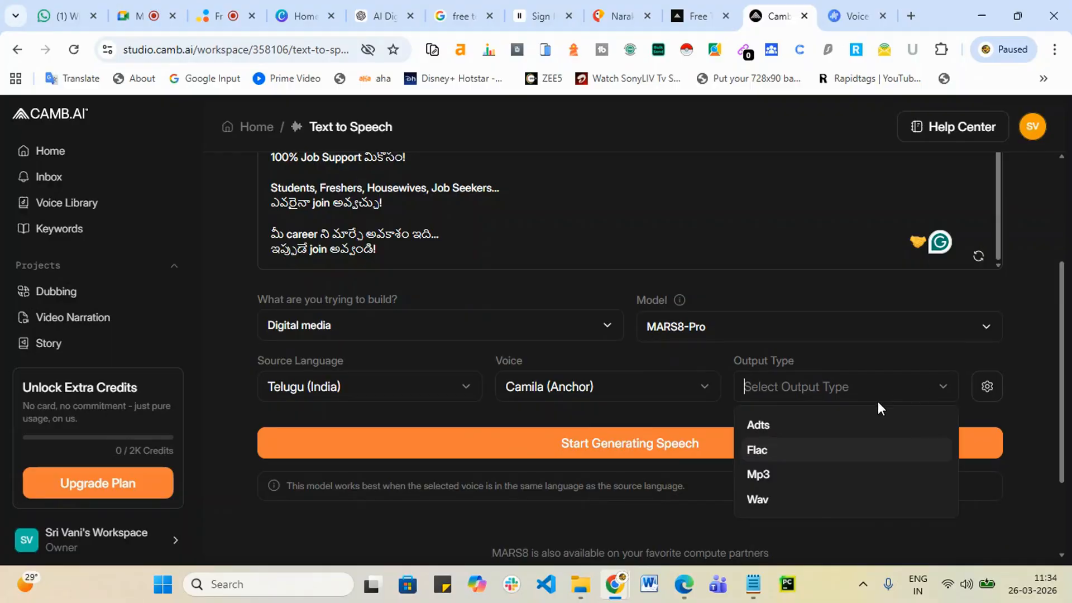
{"action": "left_click", "coordinate": [774, 479]}
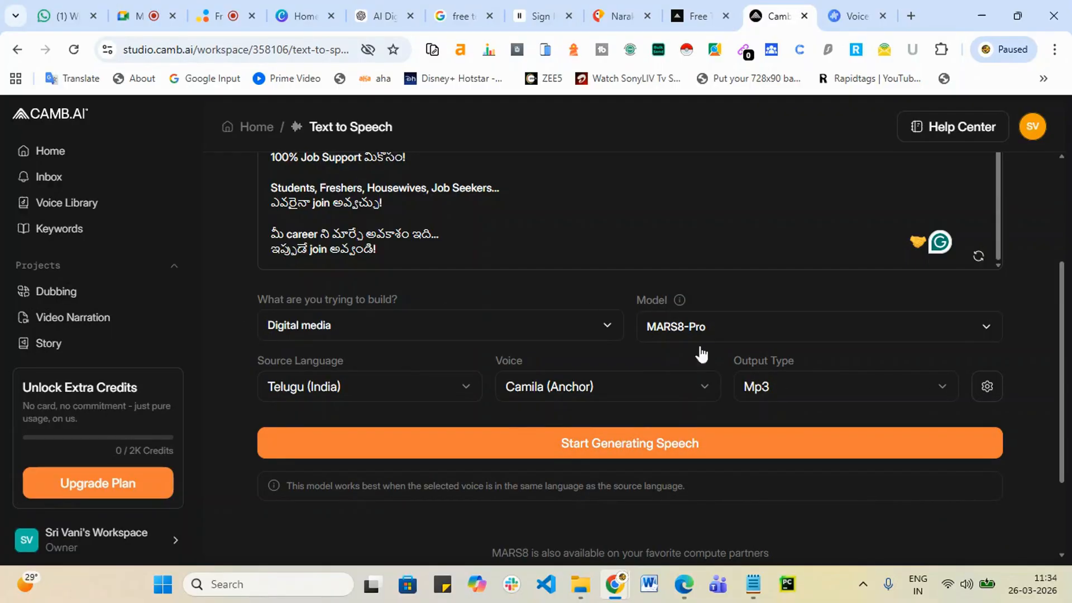
- Generate the speech from the Telugu script and download the resulting audio file
{"action": "scroll", "coordinate": [538, 301], "scroll_direction": "up", "scroll_amount": 5}
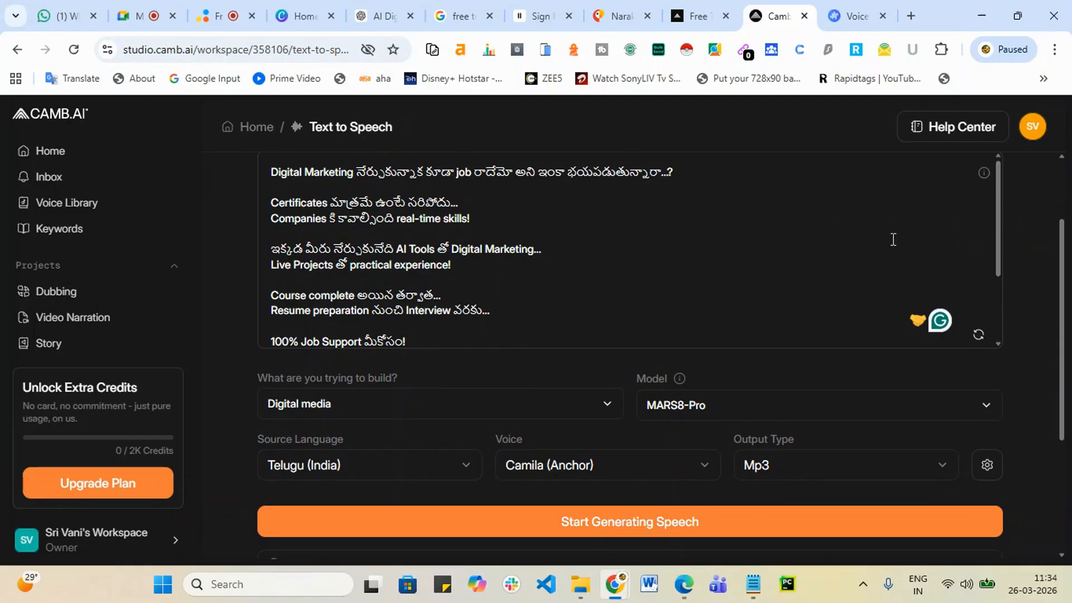
{"action": "scroll", "coordinate": [906, 333], "scroll_direction": "down", "scroll_amount": 4}
{"action": "scroll", "coordinate": [890, 469], "scroll_direction": "down", "scroll_amount": 3}
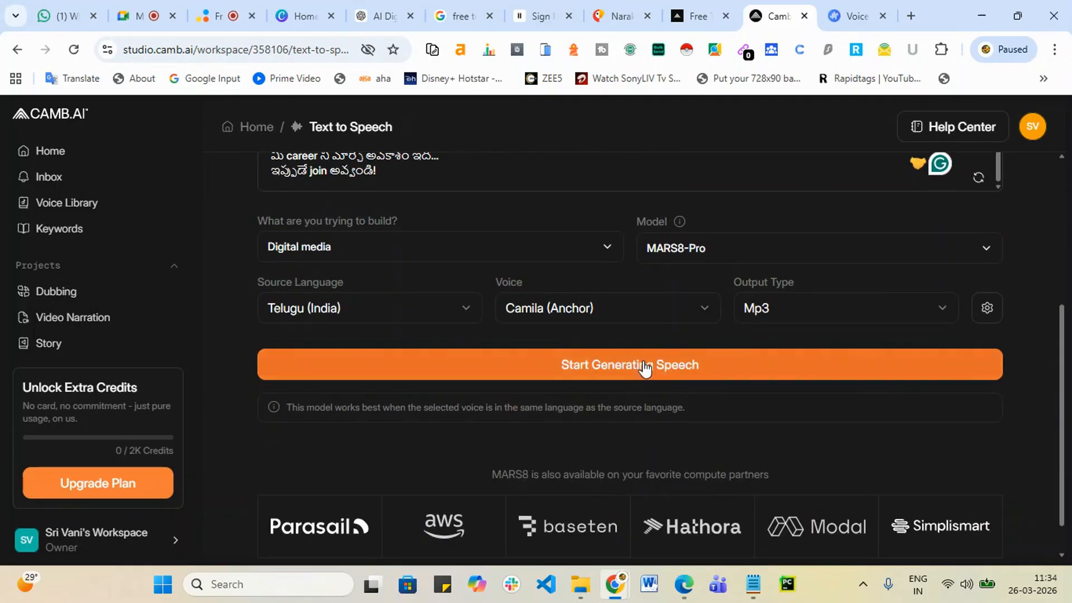
{"action": "left_click", "coordinate": [642, 365]}
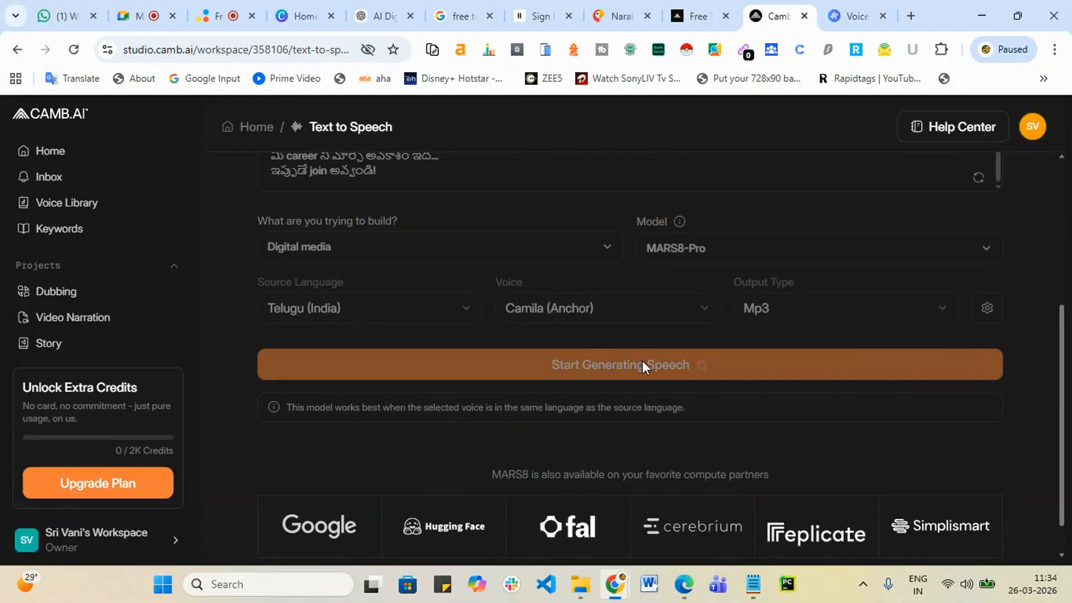
{"action": "scroll", "coordinate": [544, 412], "scroll_direction": "down", "scroll_amount": 3}
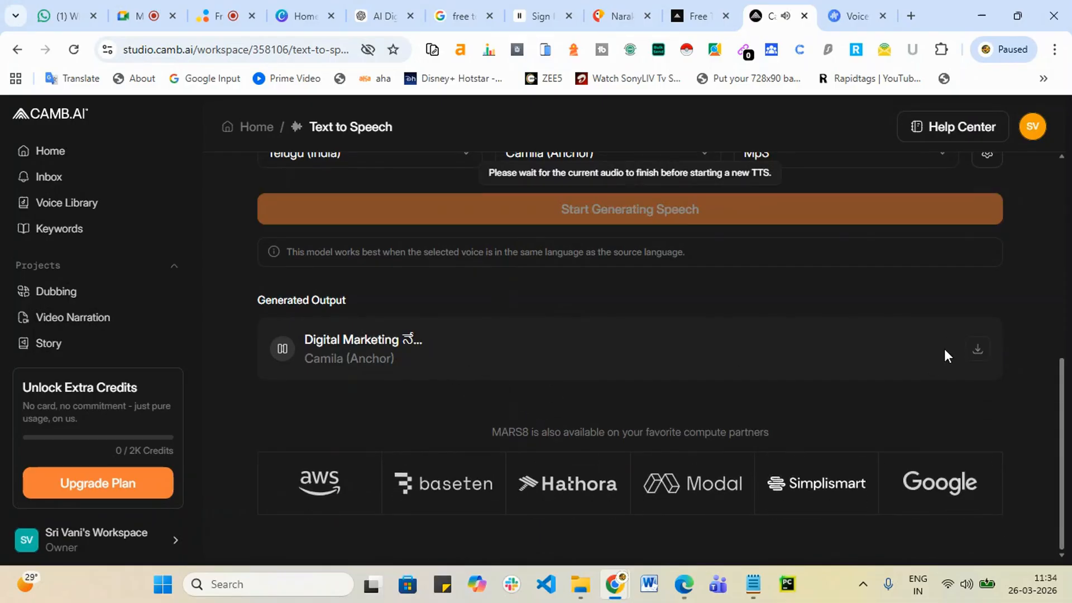
{"action": "left_click", "coordinate": [978, 351]}
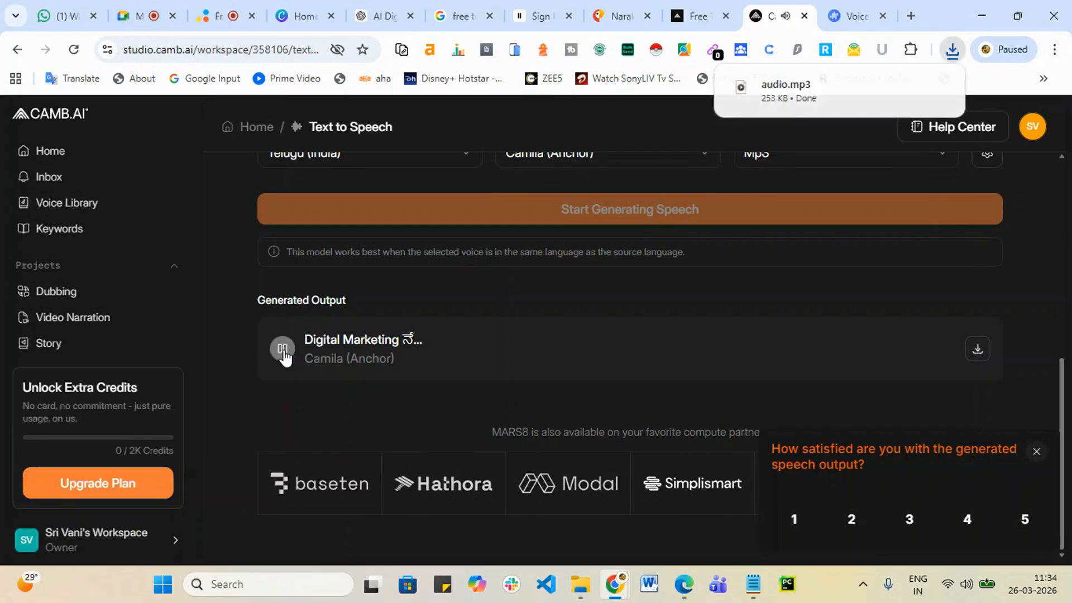
{"action": "scroll", "coordinate": [443, 232], "scroll_direction": "up", "scroll_amount": 4}
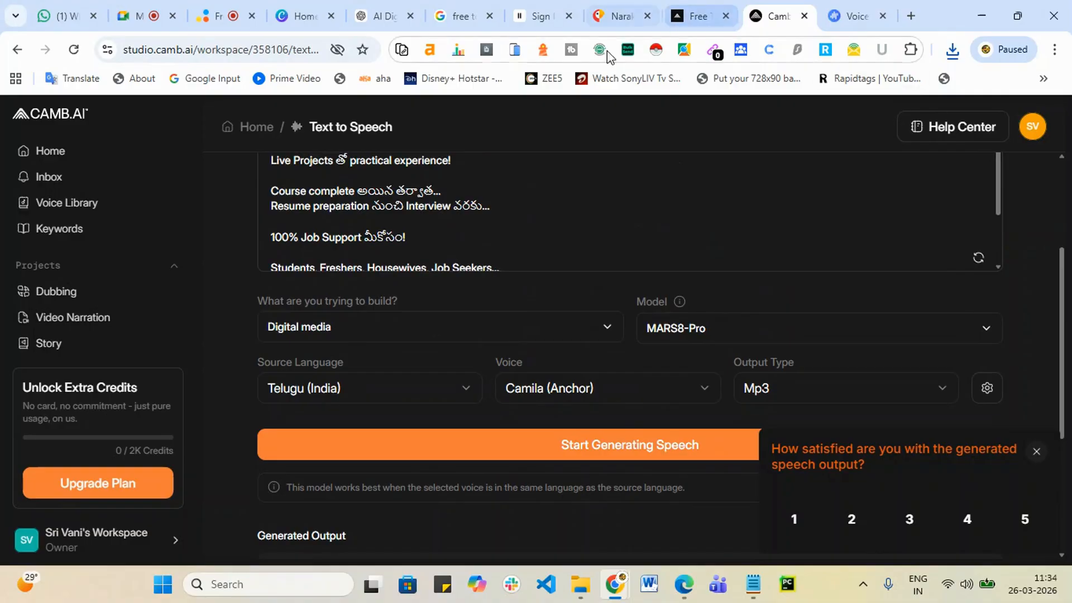
- Play back the finished Narakeet audio and revisit CAMB.AI's Telugu text-to-speech page for comparison
{"action": "left_click", "coordinate": [692, 17]}
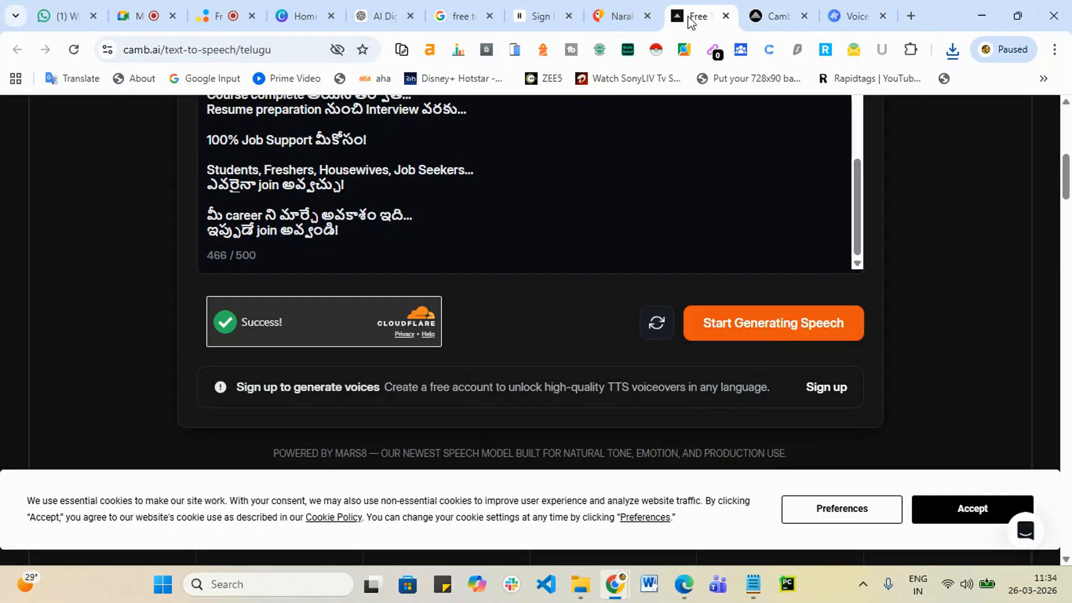
{"action": "left_click", "coordinate": [628, 14]}
{"action": "left_click", "coordinate": [531, 400]}
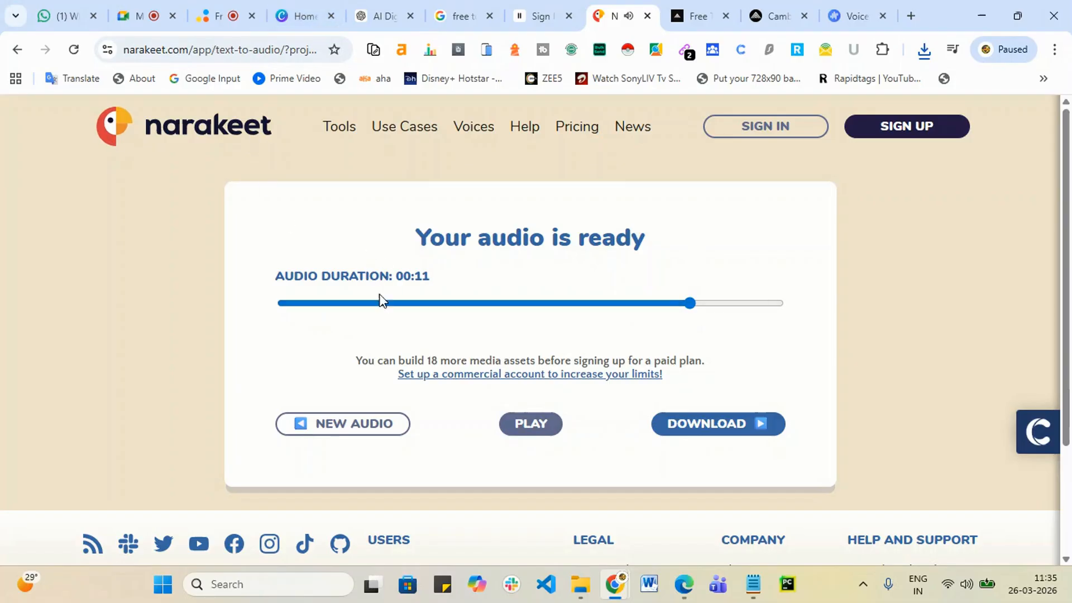
{"action": "left_click", "coordinate": [698, 16]}
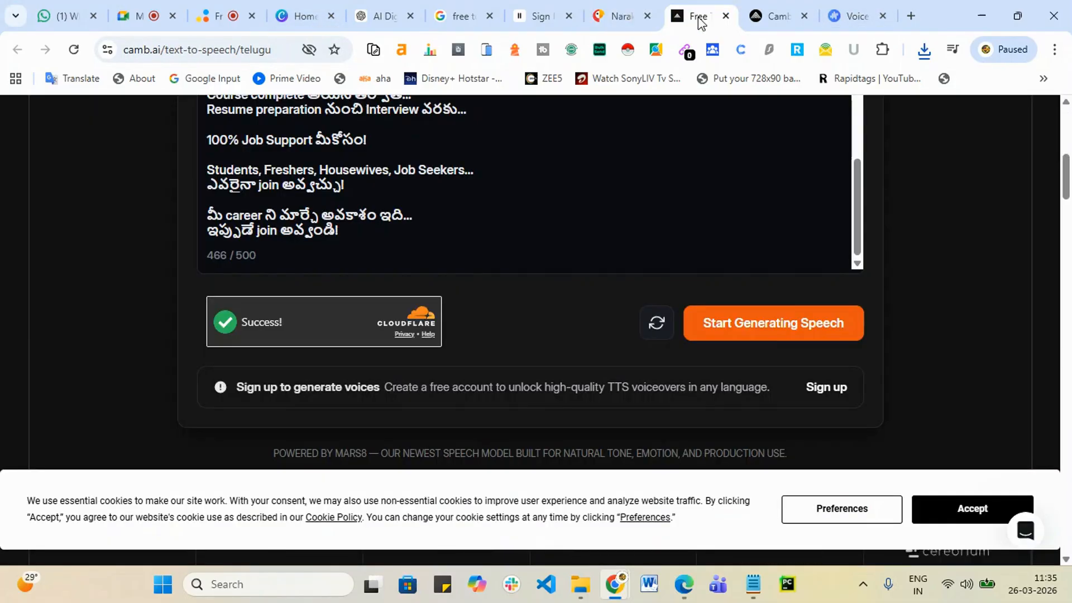
{"action": "scroll", "coordinate": [512, 237], "scroll_direction": "up", "scroll_amount": 5}
{"action": "scroll", "coordinate": [524, 281], "scroll_direction": "up", "scroll_amount": 7}
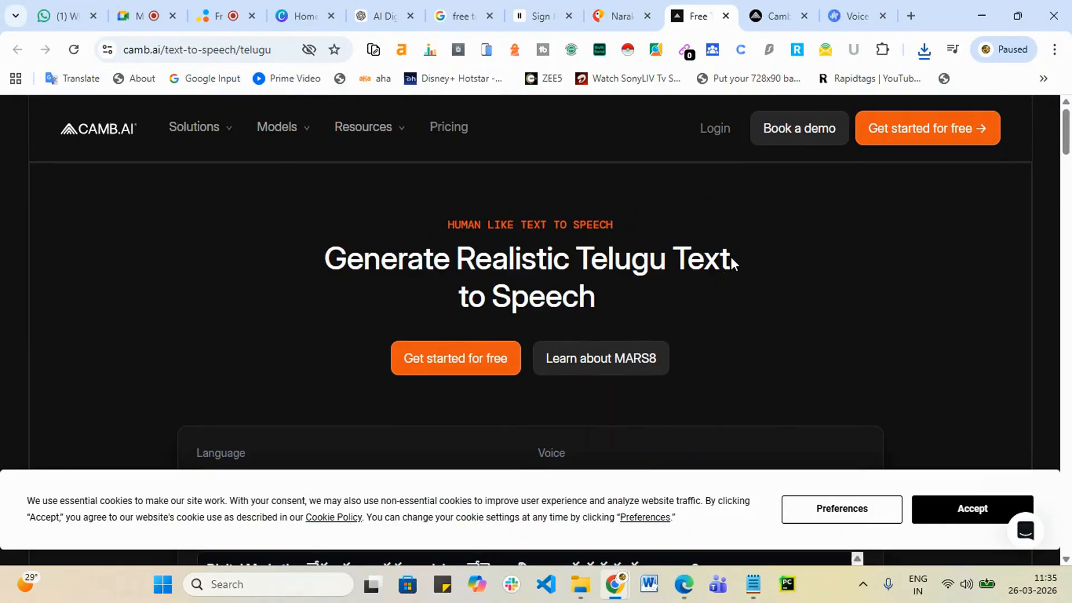
{"action": "left_click", "coordinate": [619, 14]}
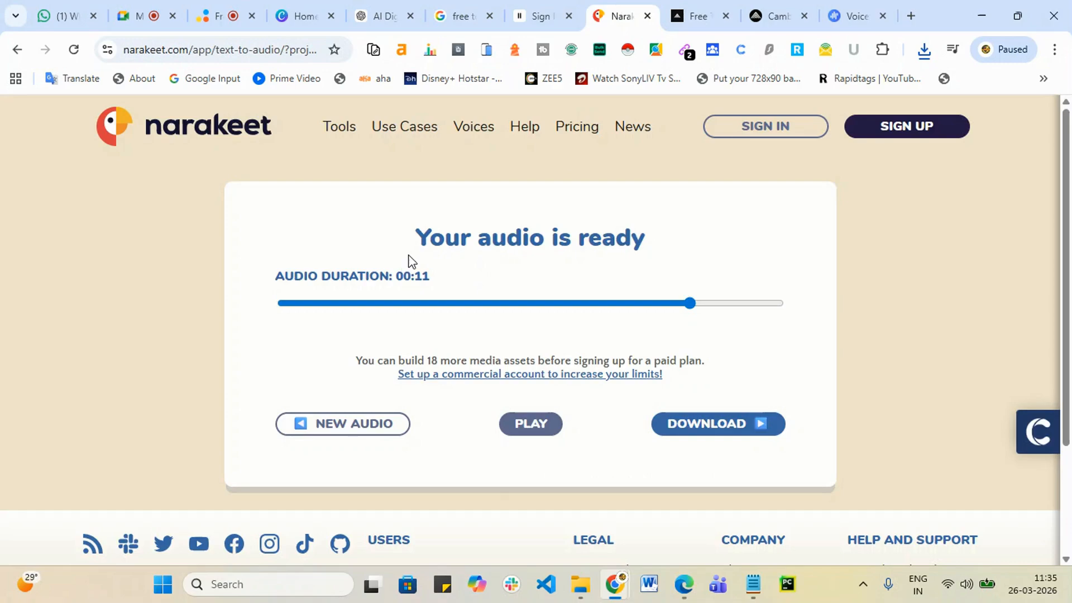
- Switch to Canva, search the design types for "reel" and create a new Instagram Reel of 1080 × 1920 px
{"action": "left_click", "coordinate": [288, 20]}
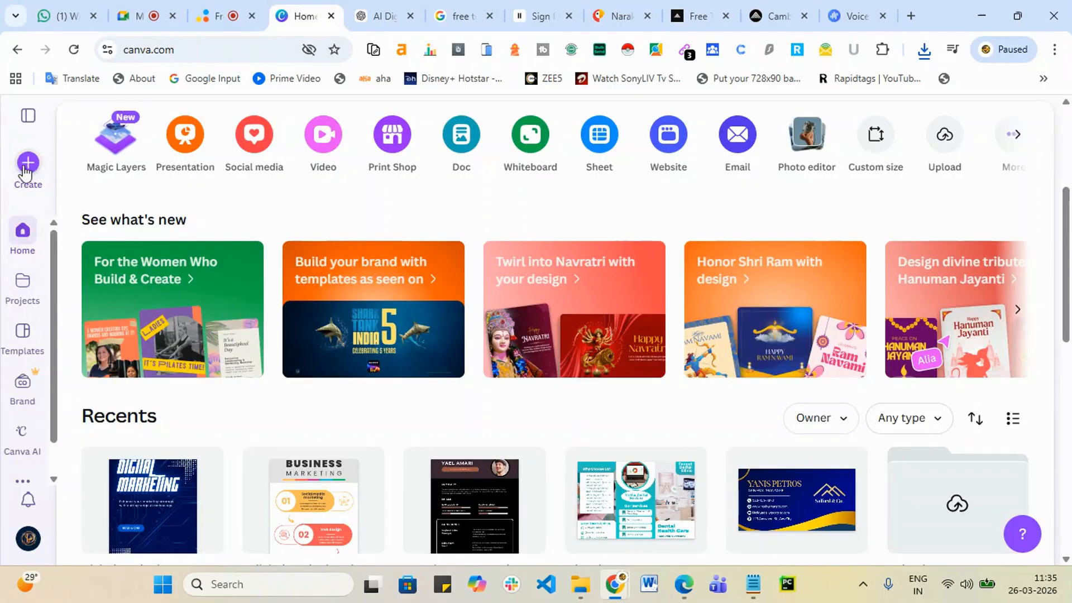
{"action": "left_click", "coordinate": [28, 164]}
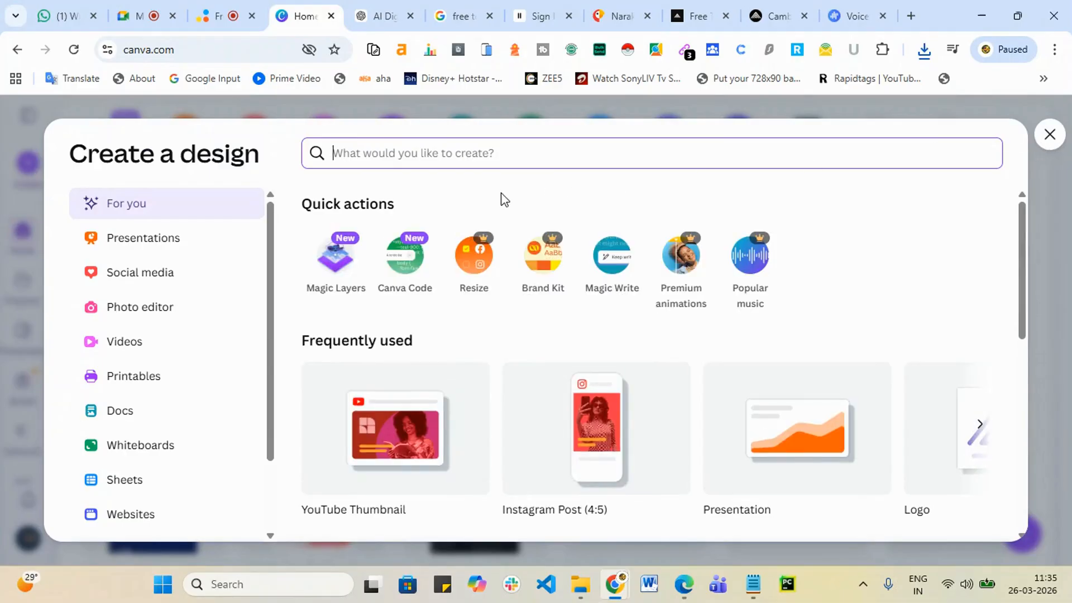
{"action": "type", "text": "reel"}
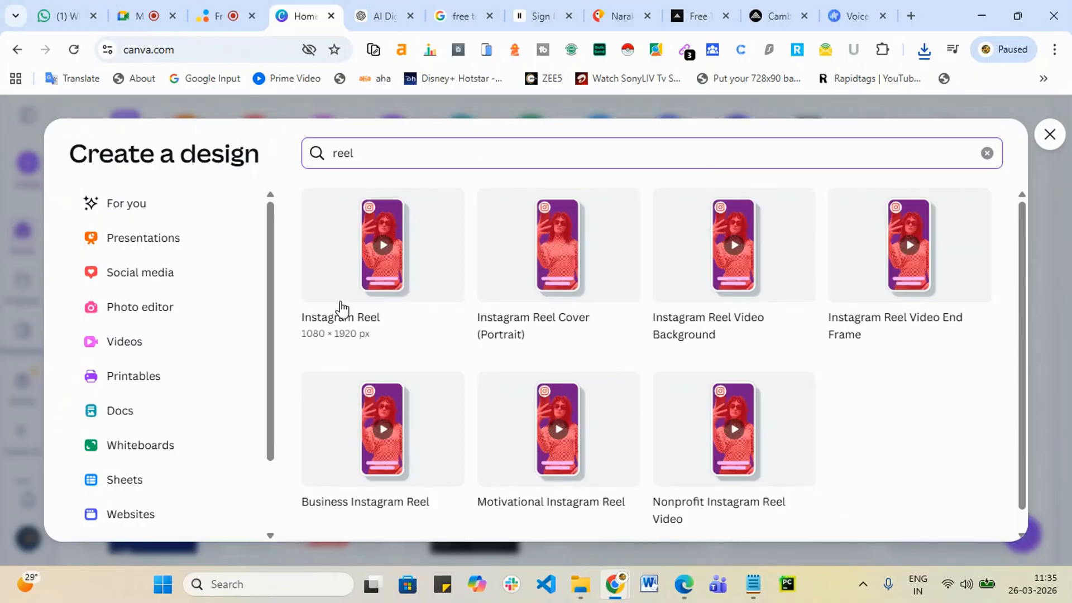
{"action": "left_click", "coordinate": [379, 274]}
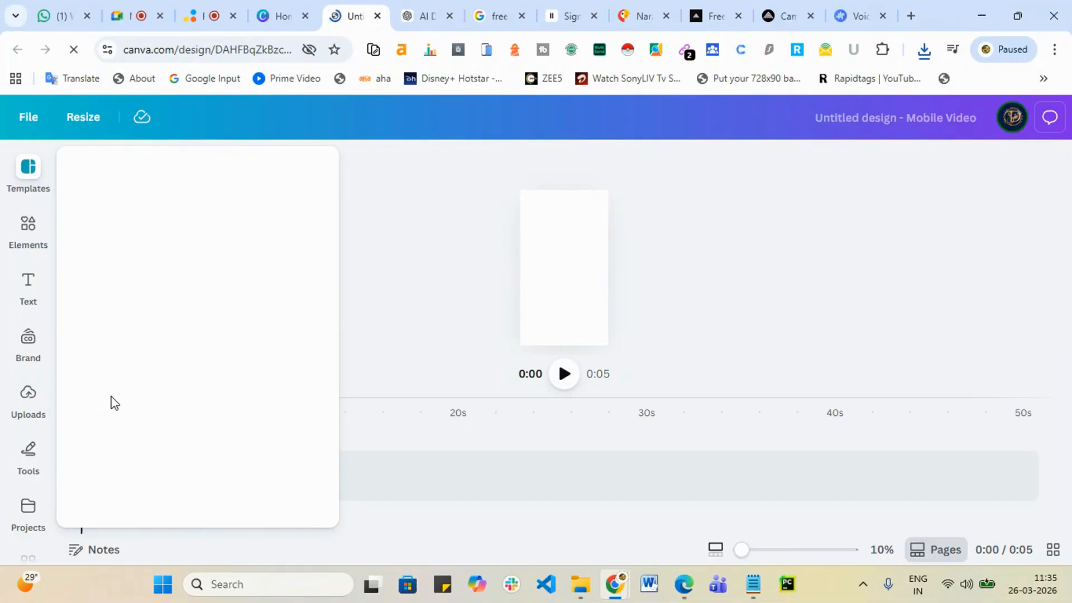
- Upload the downloaded file "audio" from the Downloads folder to the design's uploads
{"action": "left_click", "coordinate": [30, 393]}
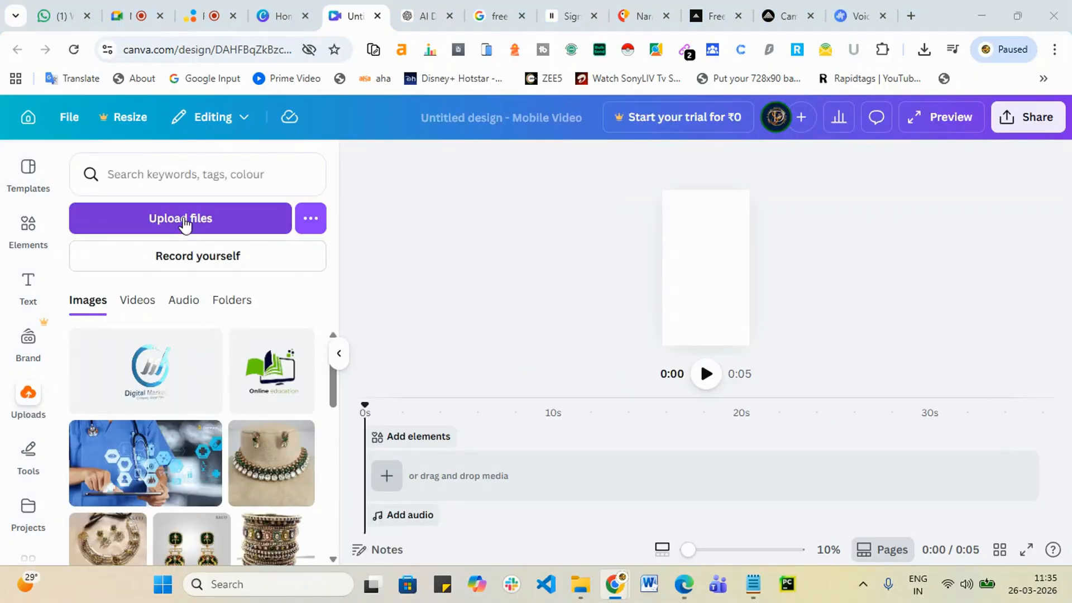
{"action": "left_click", "coordinate": [183, 218]}
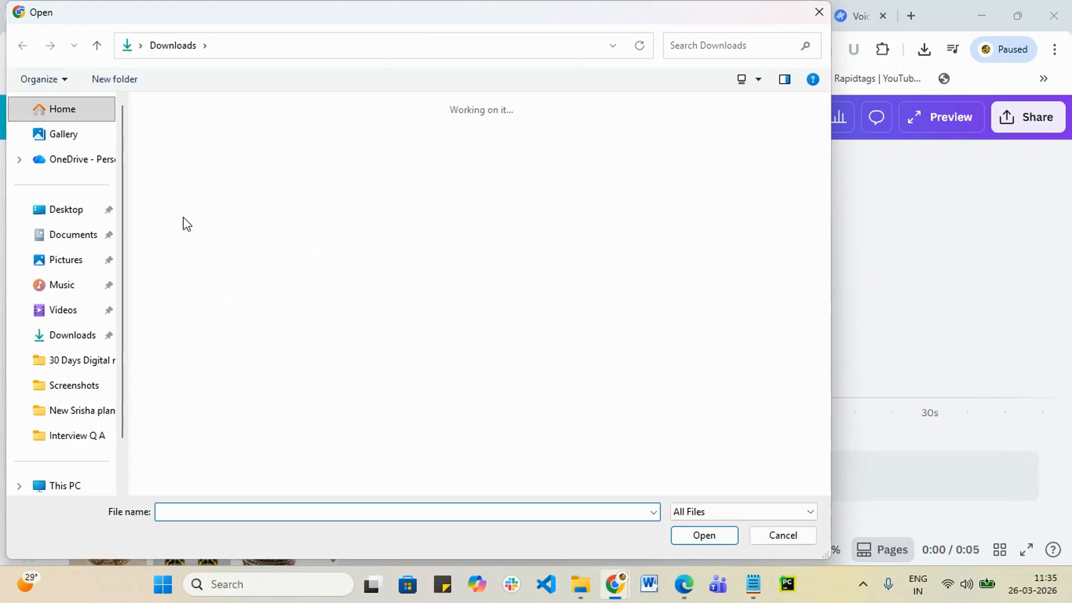
{"action": "left_click", "coordinate": [213, 169]}
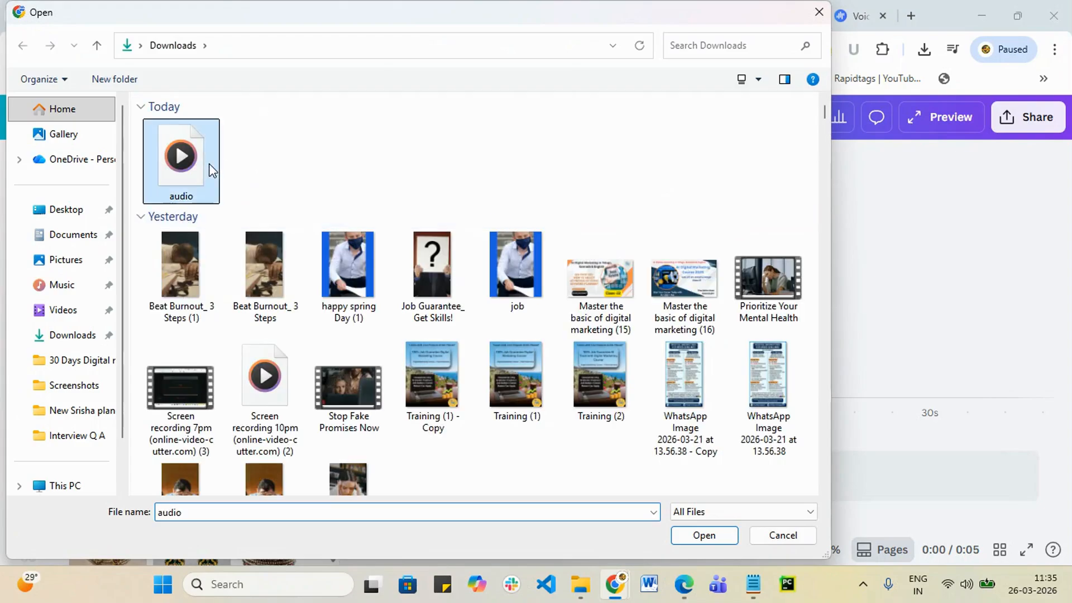
{"action": "left_click", "coordinate": [705, 537]}
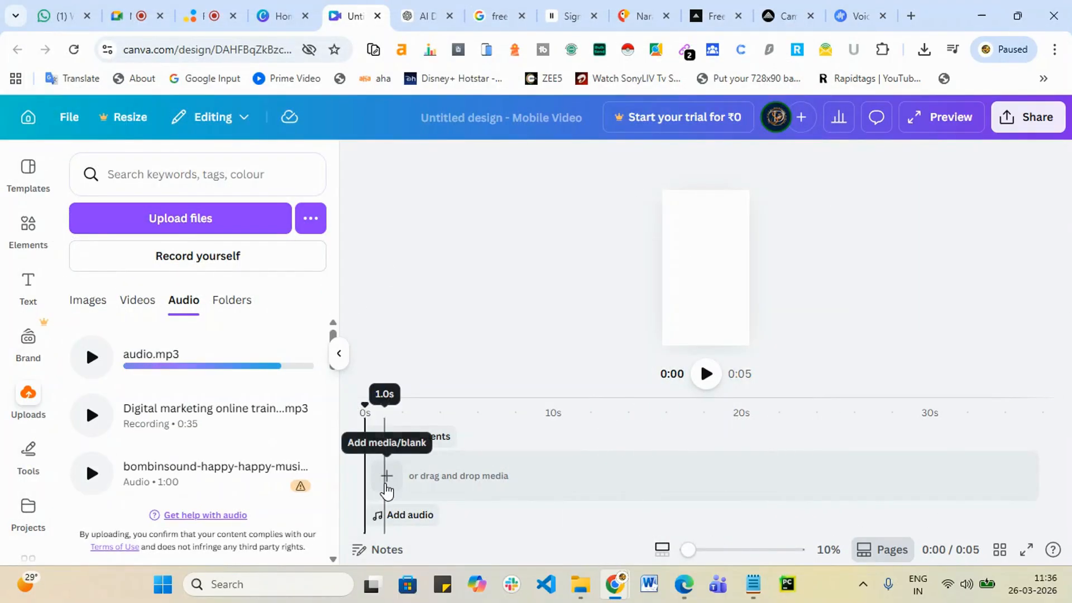
{"action": "left_click", "coordinate": [386, 485]}
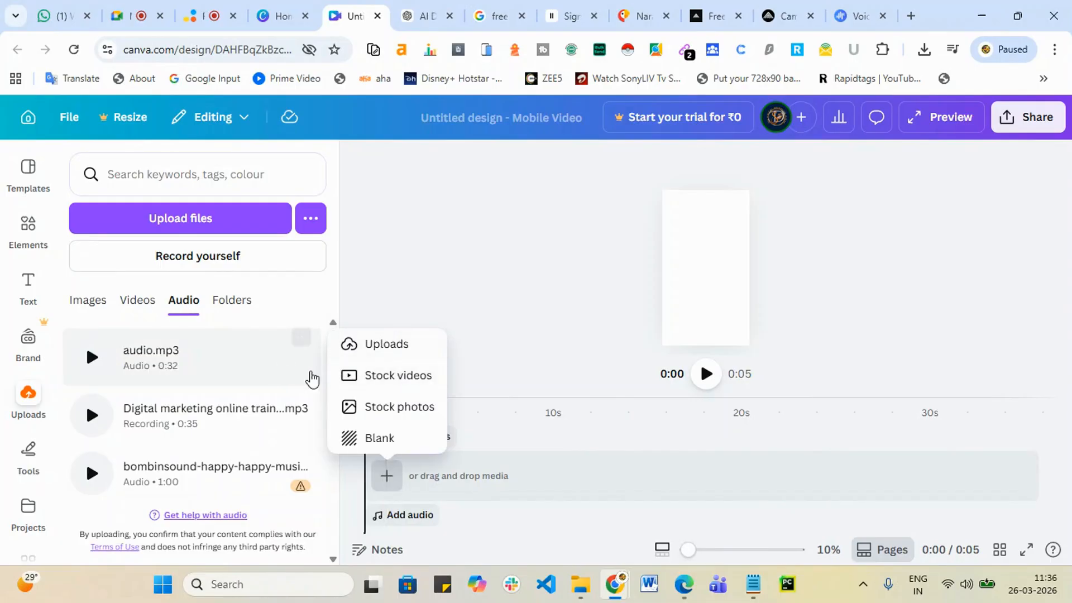
- Apply the purple "Technology in your pocket" mobile video template to the blank reel
{"action": "left_click", "coordinate": [26, 174]}
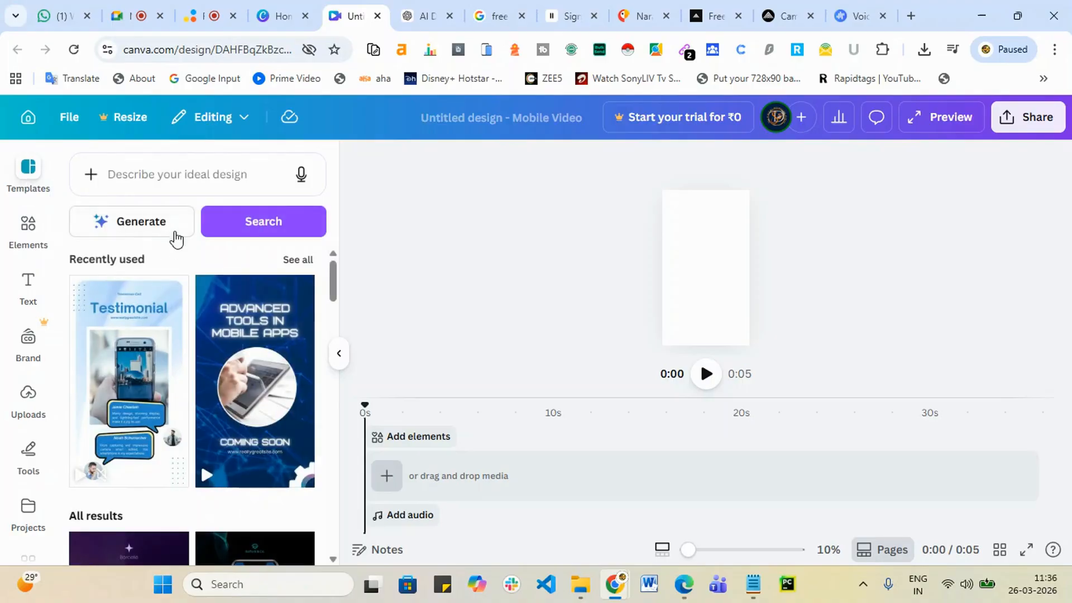
{"action": "scroll", "coordinate": [179, 412], "scroll_direction": "down", "scroll_amount": 5}
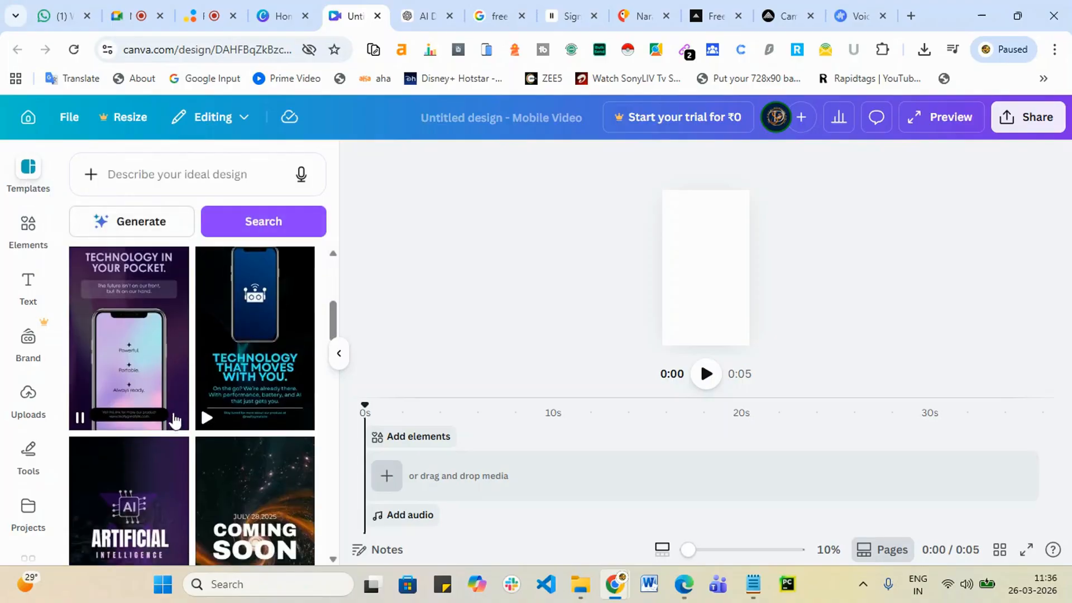
{"action": "left_click", "coordinate": [148, 385]}
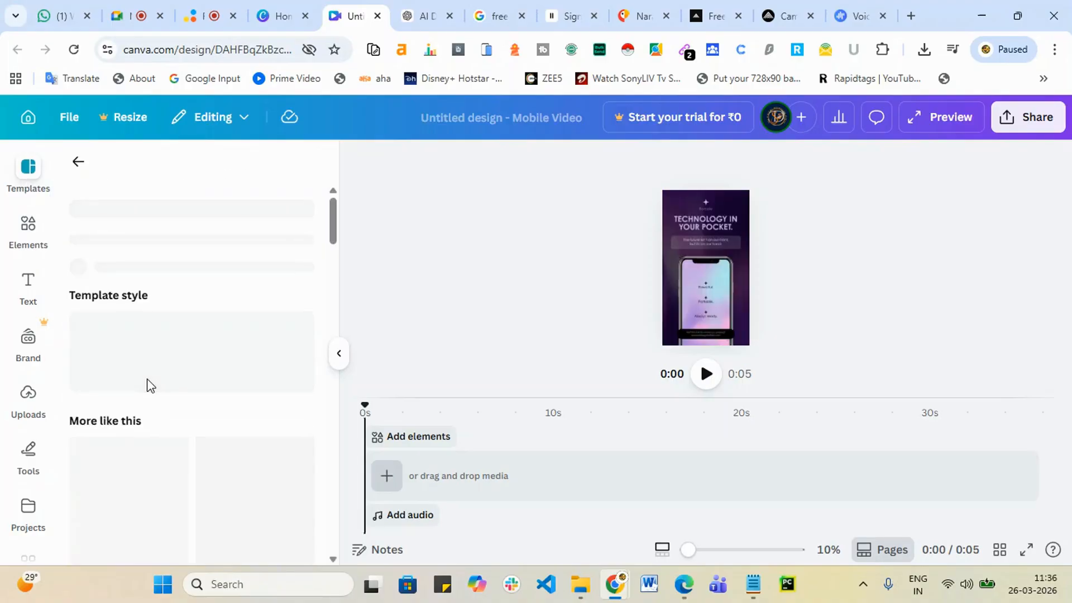
{"action": "scroll", "coordinate": [321, 455], "scroll_direction": "down", "scroll_amount": 3}
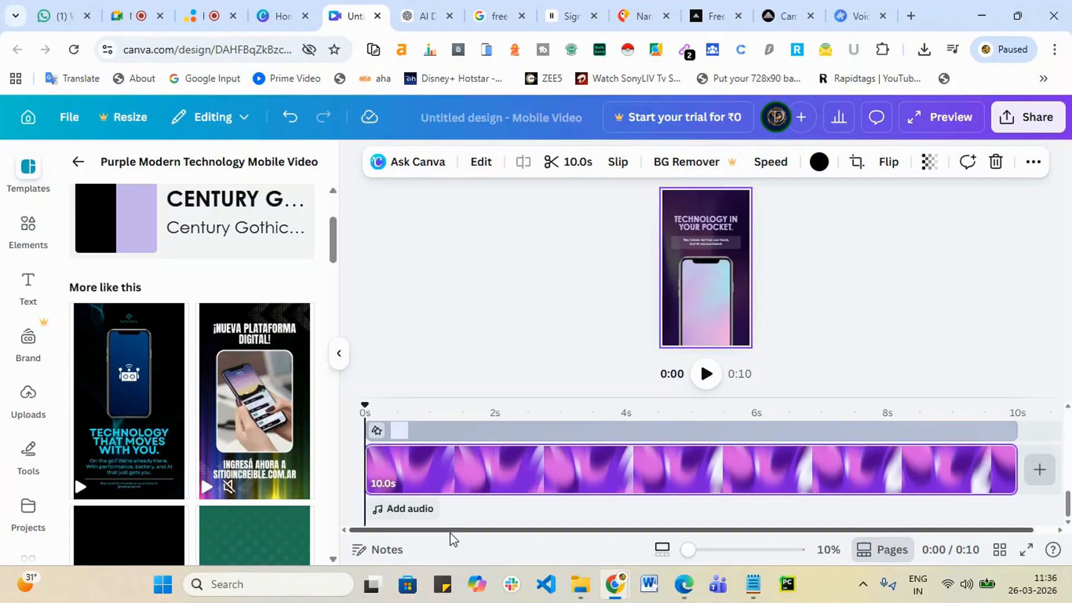
{"action": "left_click_drag", "start_coordinate": [449, 531], "coordinate": [968, 515]}
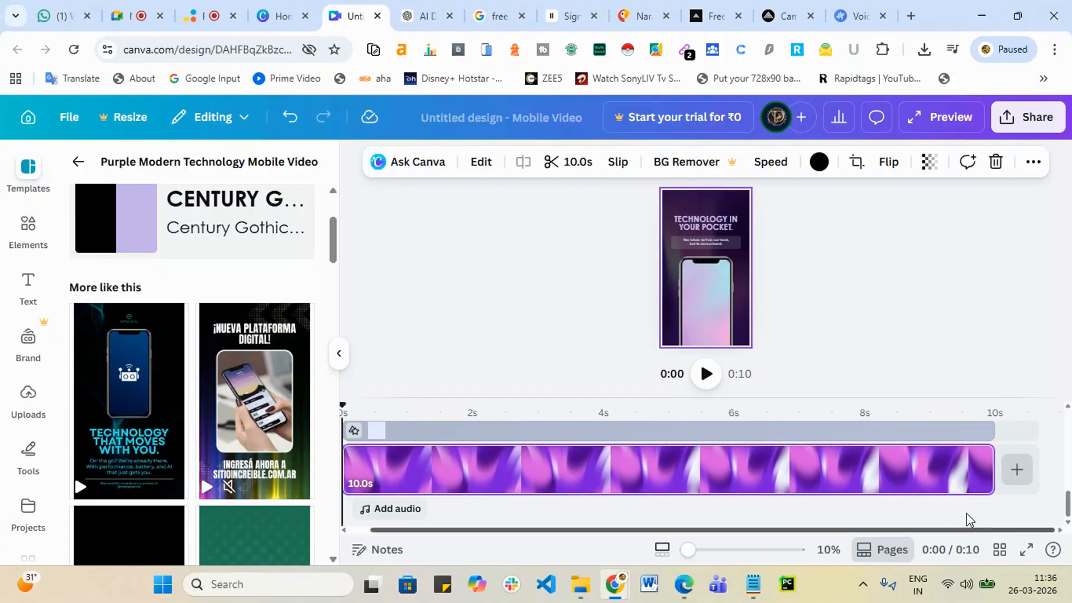
- Add the "¡Nueva plataforma digital!" mobile video template as a second clip after the purple technology clip
{"action": "left_click", "coordinate": [948, 467]}
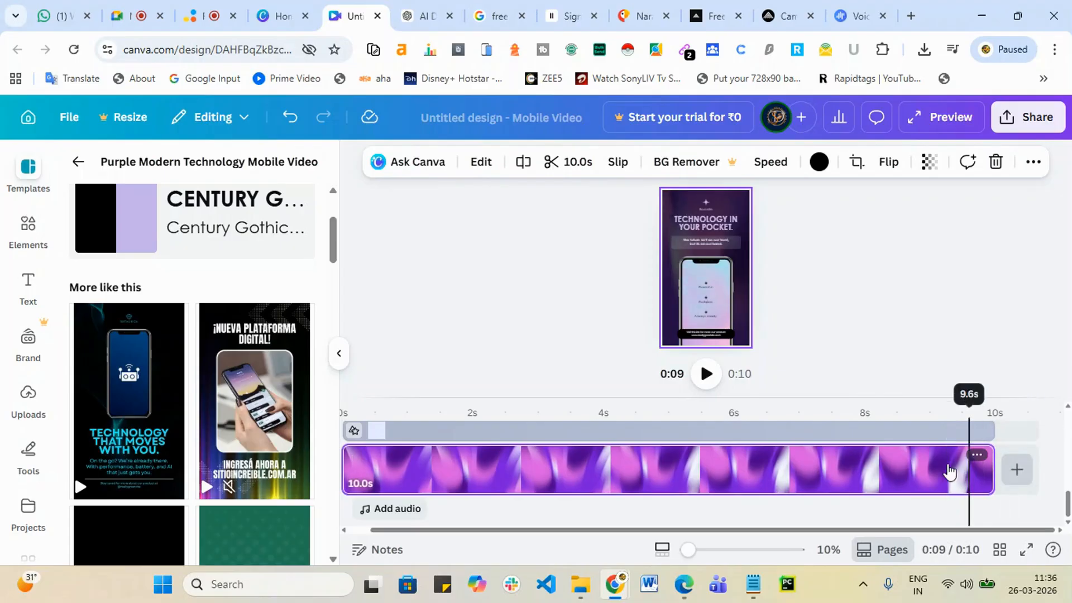
{"action": "left_click", "coordinate": [266, 457]}
{"action": "left_click", "coordinate": [1018, 476]}
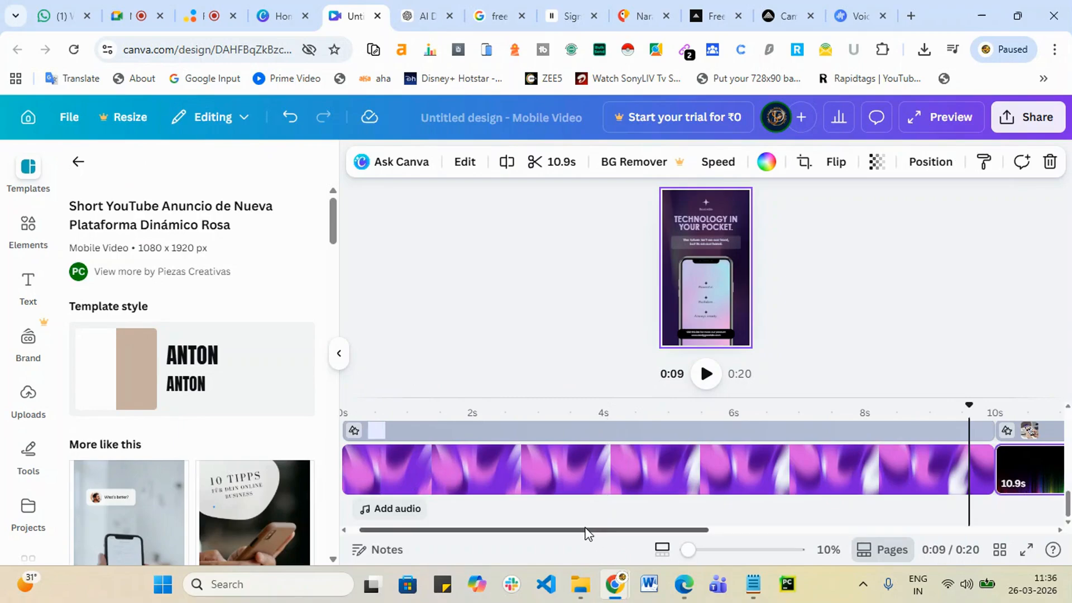
- Add the blue-grey "Mobil Fotoğrafçılık" Instagram Reels template as a third clip at the end of the timeline
{"action": "left_click_drag", "start_coordinate": [586, 533], "coordinate": [933, 532]}
{"action": "left_click", "coordinate": [950, 474]}
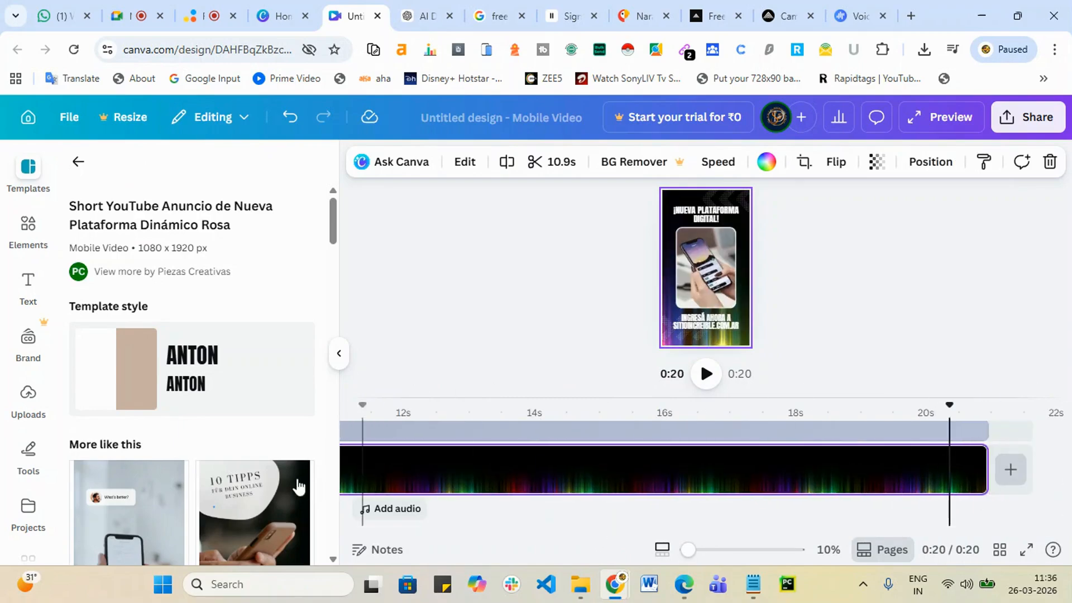
{"action": "scroll", "coordinate": [186, 511], "scroll_direction": "down", "scroll_amount": 6}
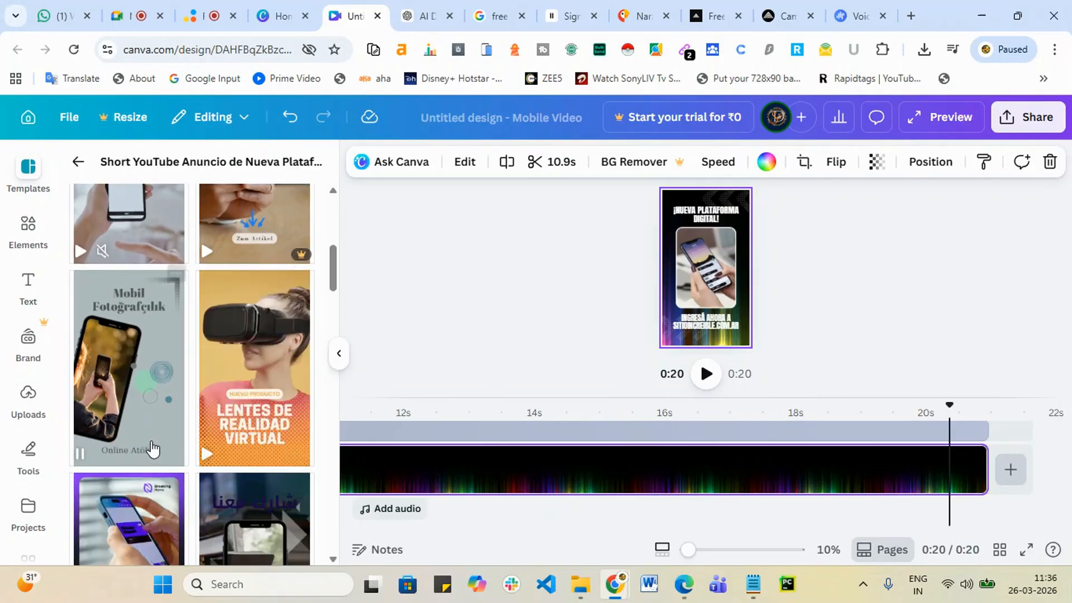
{"action": "scroll", "coordinate": [150, 453], "scroll_direction": "down", "scroll_amount": 1}
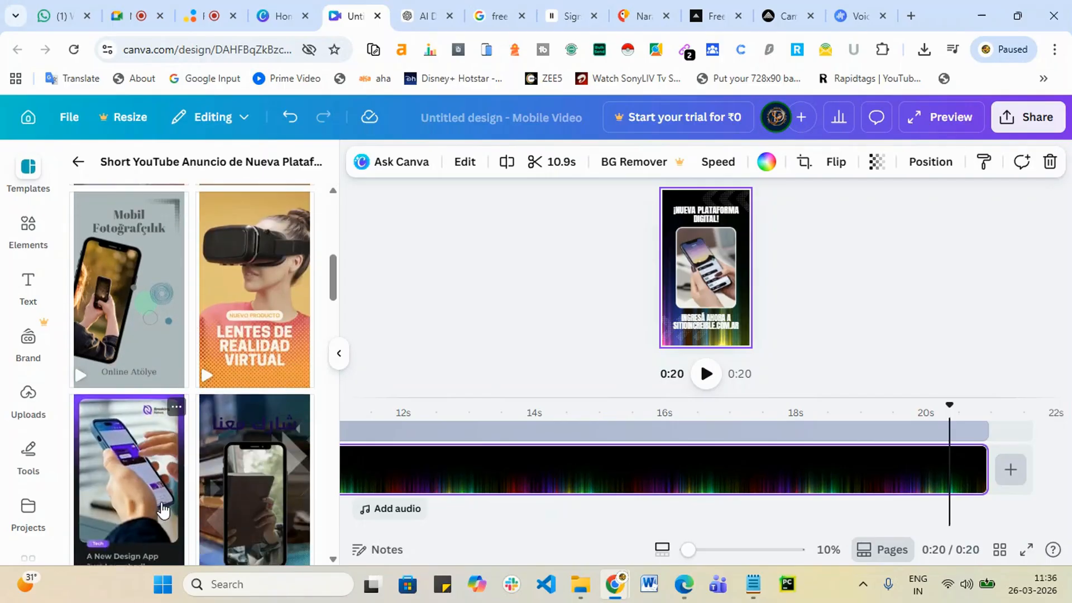
{"action": "scroll", "coordinate": [143, 528], "scroll_direction": "down", "scroll_amount": 2}
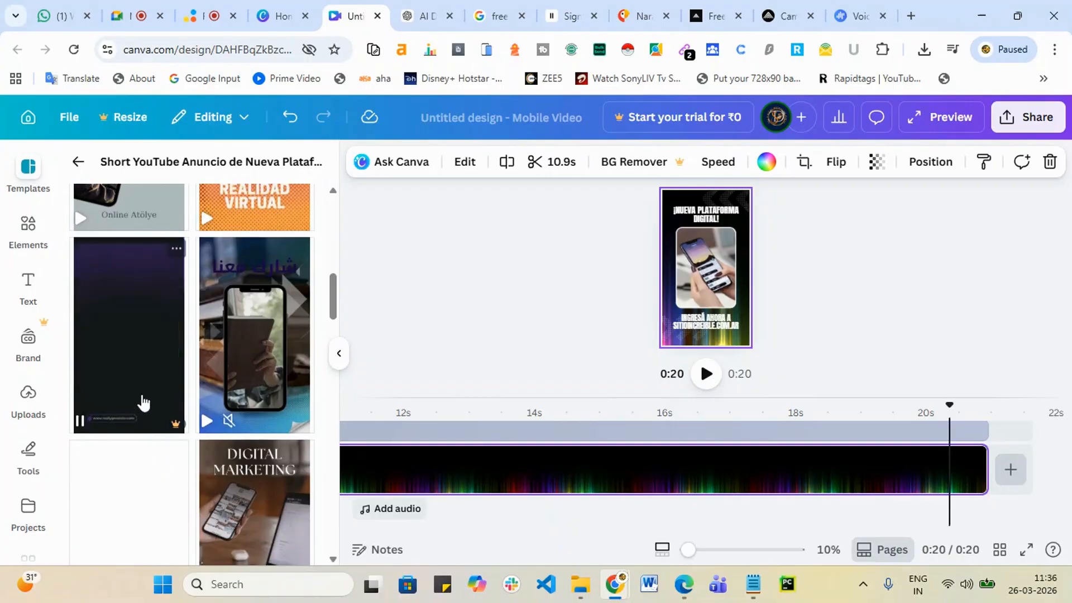
{"action": "scroll", "coordinate": [187, 371], "scroll_direction": "up", "scroll_amount": 3}
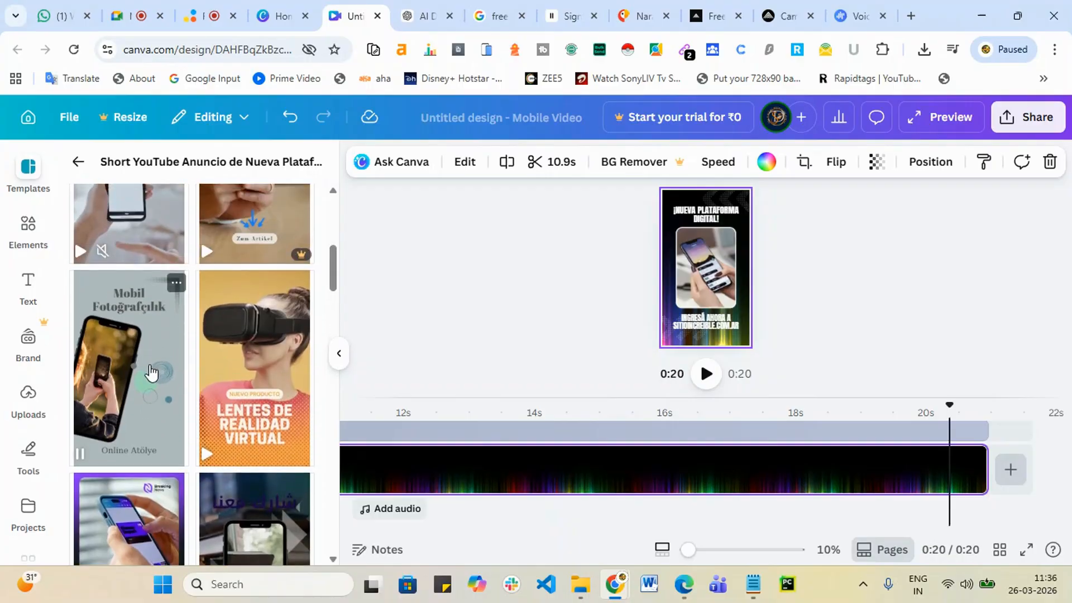
{"action": "left_click", "coordinate": [150, 370]}
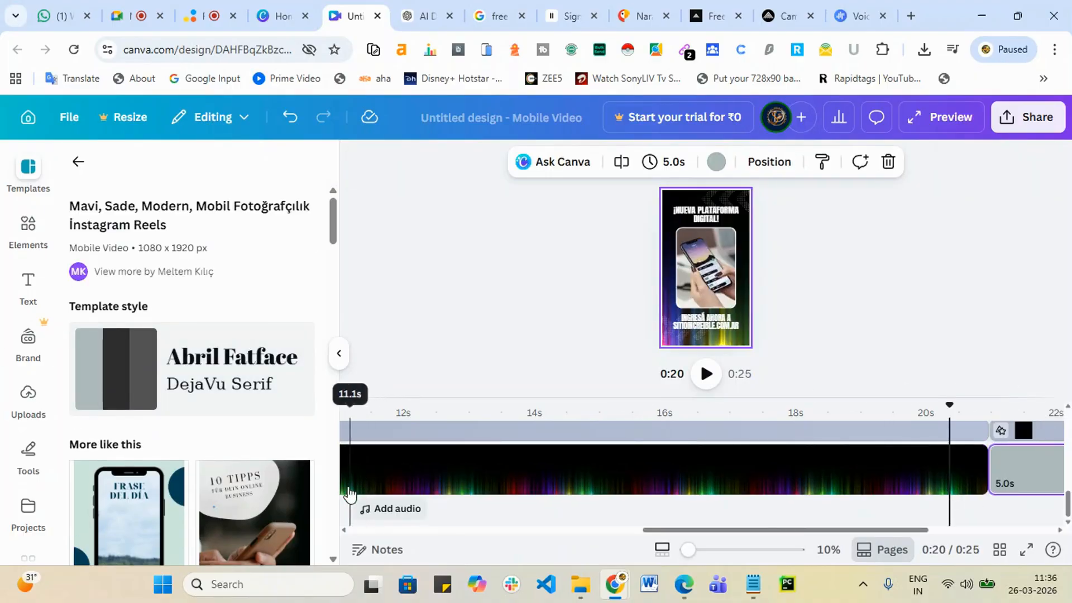
- Place the uploaded audio.mp3 voice-over on the timeline at the start of the reel
{"action": "left_click_drag", "start_coordinate": [778, 529], "coordinate": [390, 531]}
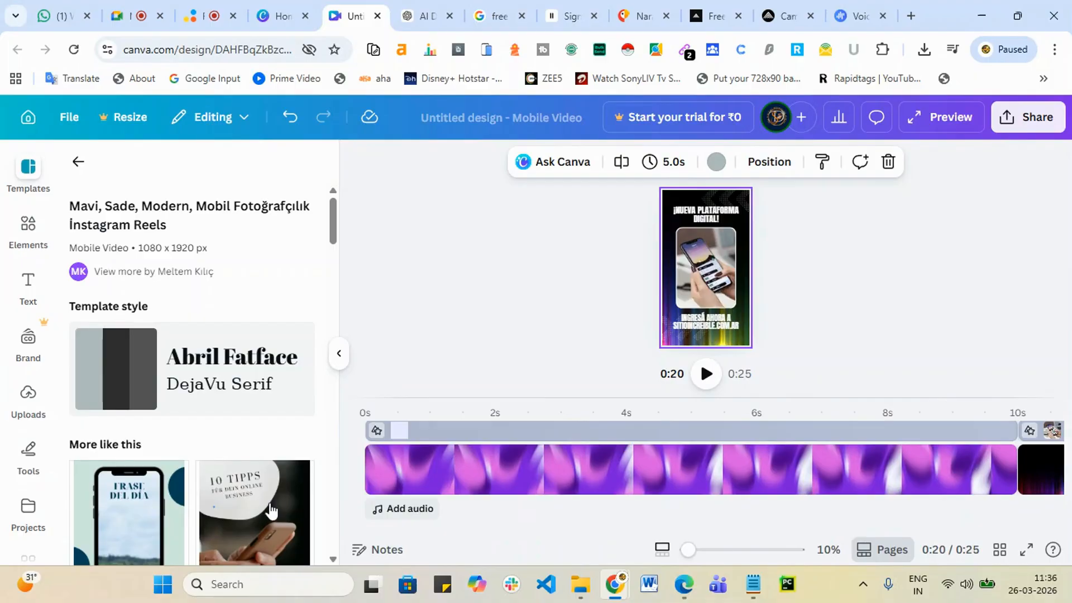
{"action": "left_click", "coordinate": [372, 482]}
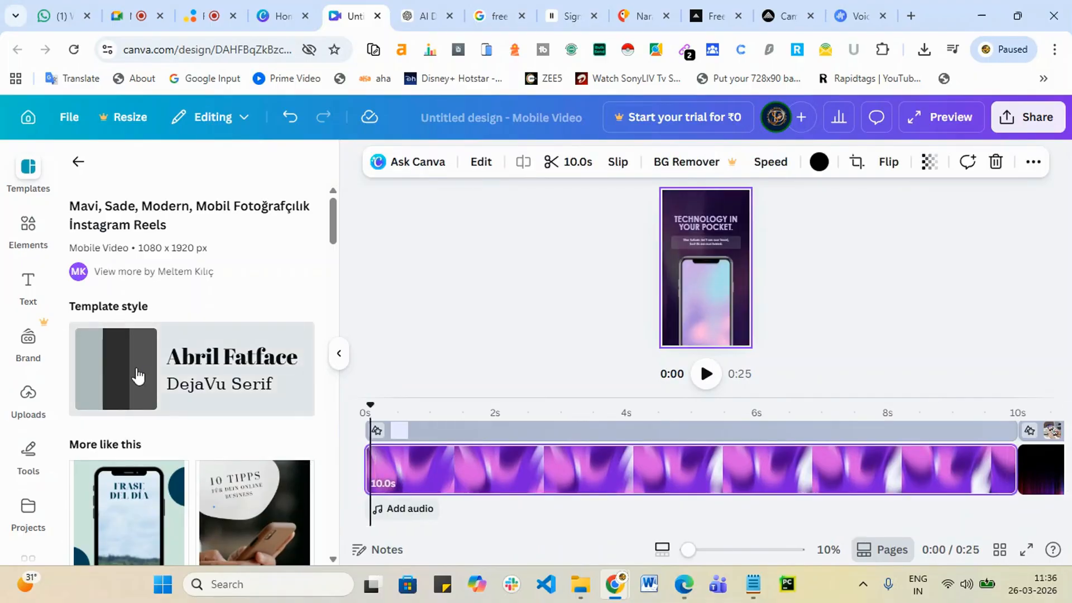
{"action": "left_click", "coordinate": [31, 395]}
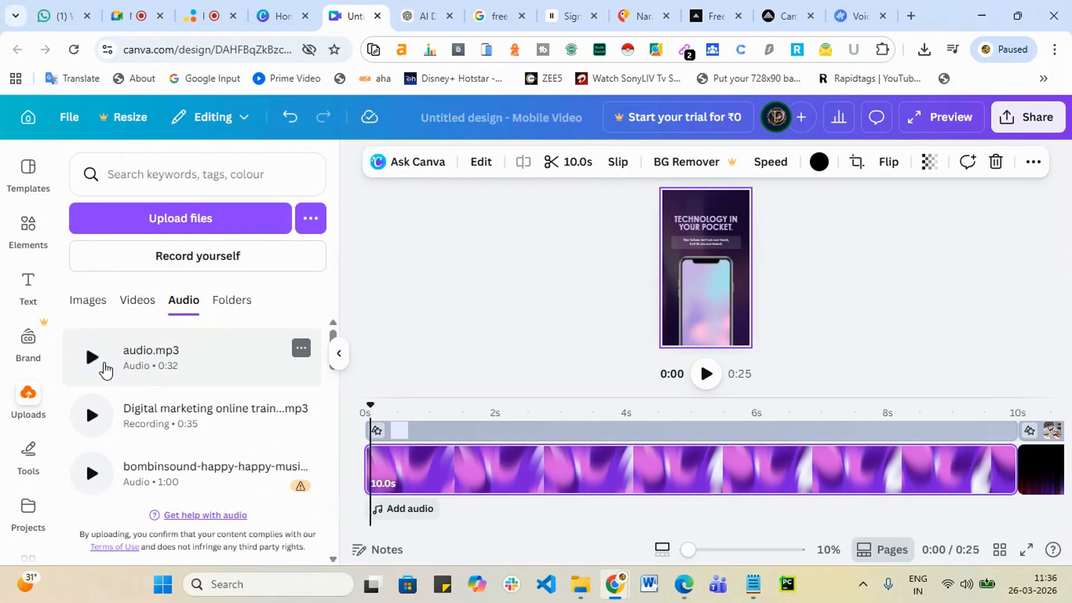
{"action": "left_click", "coordinate": [124, 364]}
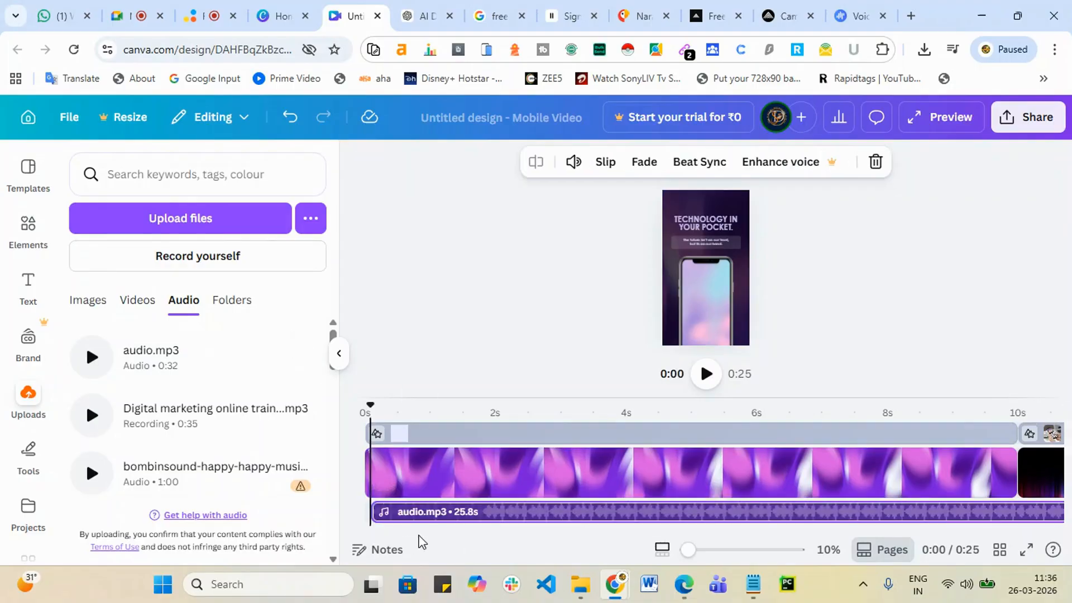
- Add the "¡Nueva plataforma digital!" template again after the third clip so the reel covers the whole voice-over
{"action": "left_click_drag", "start_coordinate": [416, 533], "coordinate": [893, 535]}
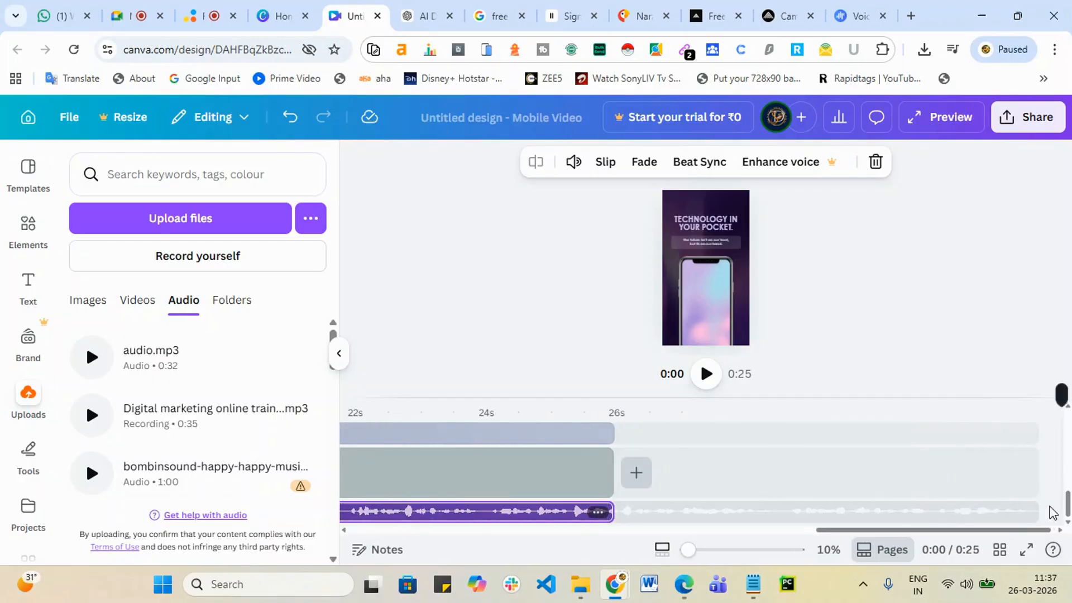
{"action": "left_click", "coordinate": [582, 497]}
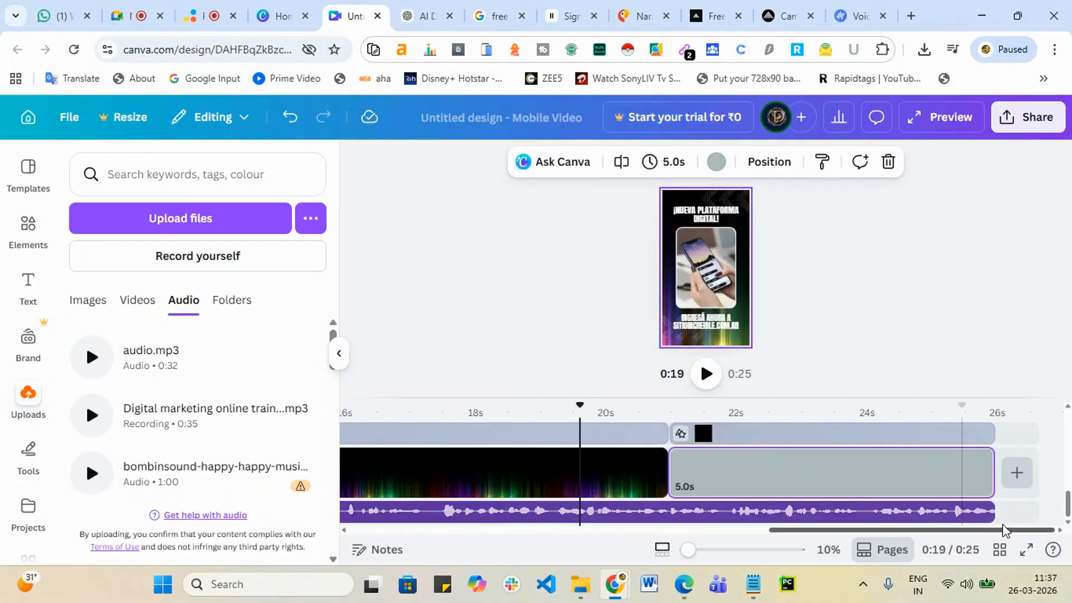
{"action": "left_click", "coordinate": [969, 491]}
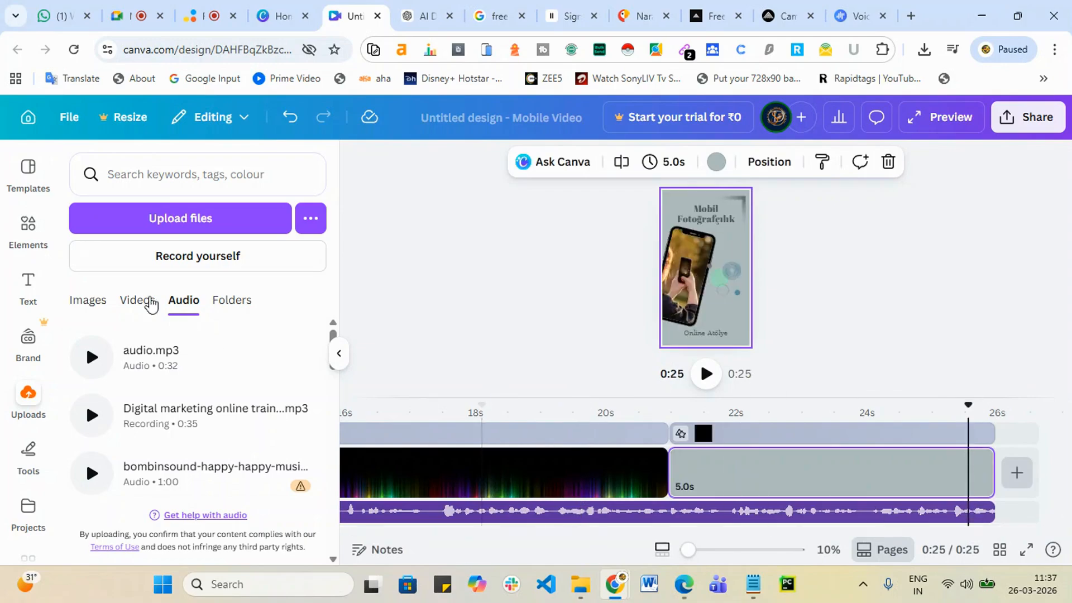
{"action": "left_click", "coordinate": [29, 170]}
{"action": "scroll", "coordinate": [171, 470], "scroll_direction": "down", "scroll_amount": 5}
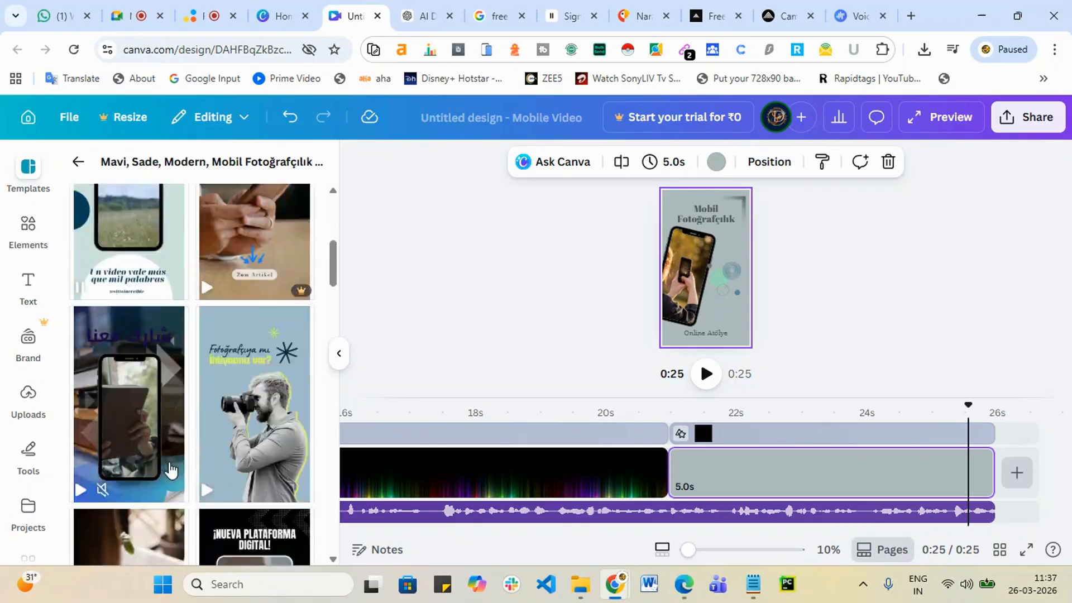
{"action": "scroll", "coordinate": [171, 471], "scroll_direction": "down", "scroll_amount": 3}
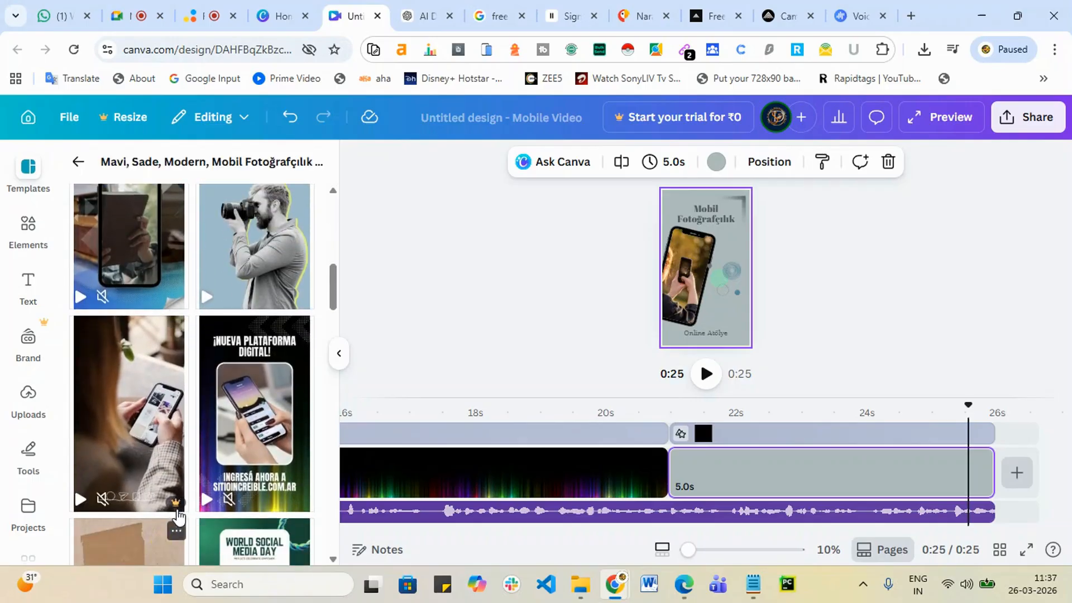
{"action": "scroll", "coordinate": [246, 475], "scroll_direction": "down", "scroll_amount": 2}
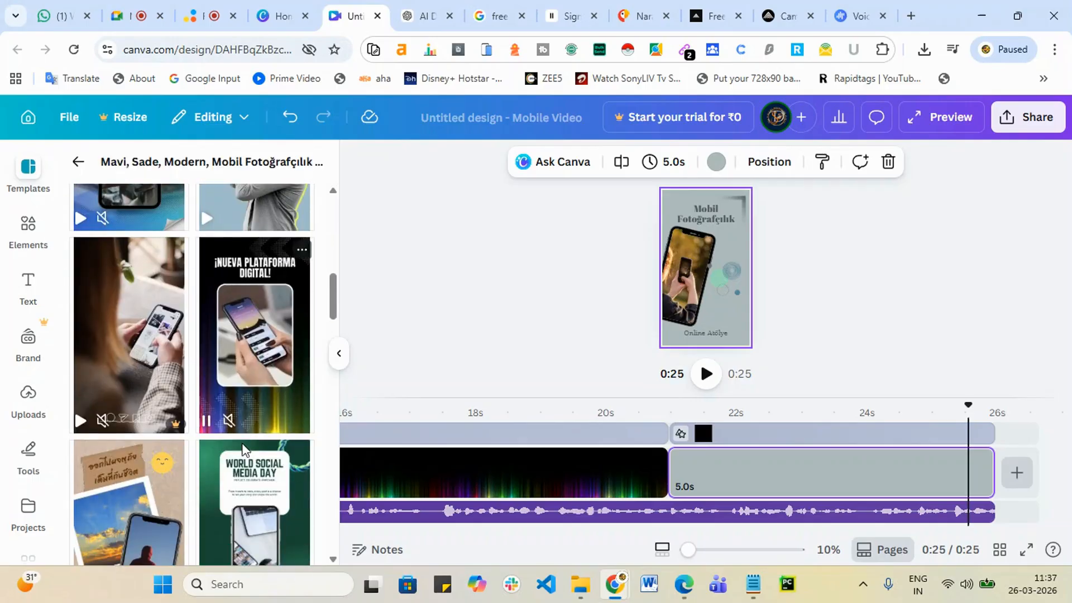
{"action": "left_click", "coordinate": [280, 412]}
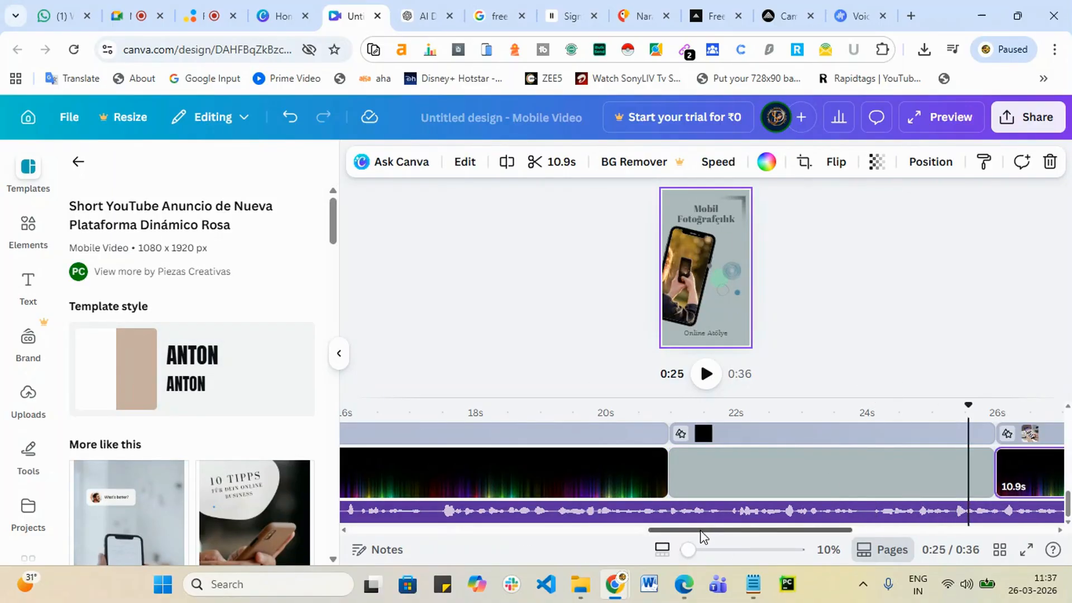
- Shorten the last clip's background video and its phone photo layer to 6.5 s to match the end of the voice-over
{"action": "left_click_drag", "start_coordinate": [701, 531], "coordinate": [1069, 545]}
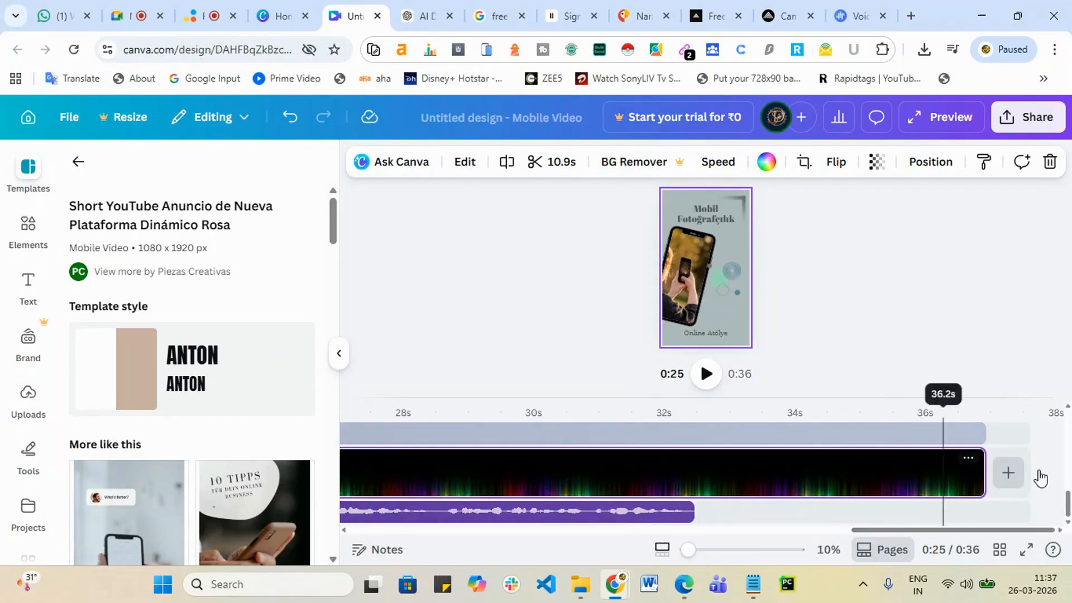
{"action": "left_click_drag", "start_coordinate": [983, 472], "coordinate": [700, 504]}
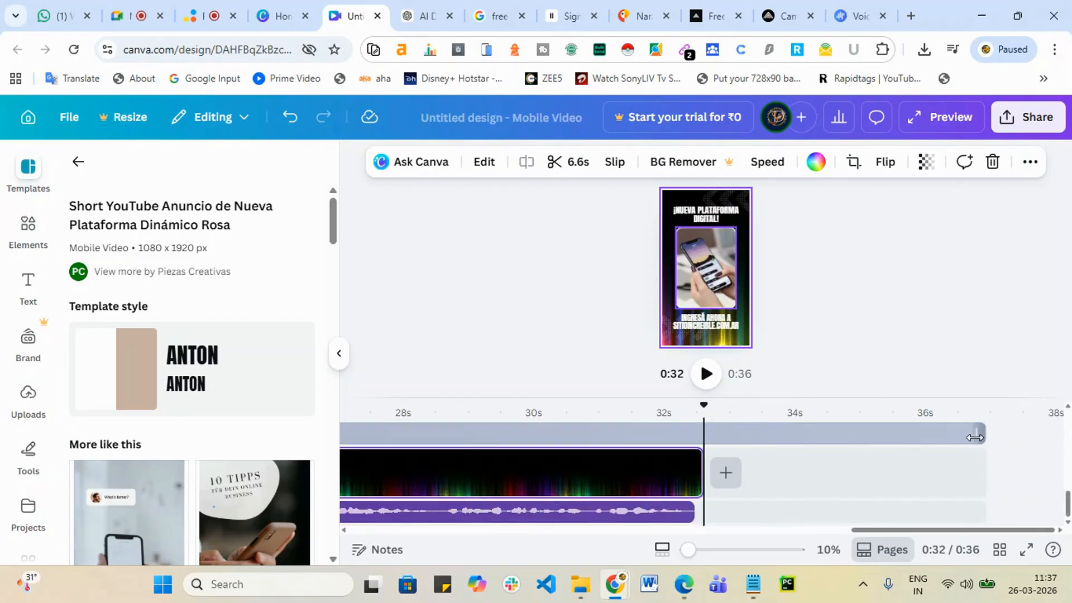
{"action": "left_click_drag", "start_coordinate": [976, 437], "coordinate": [698, 440]}
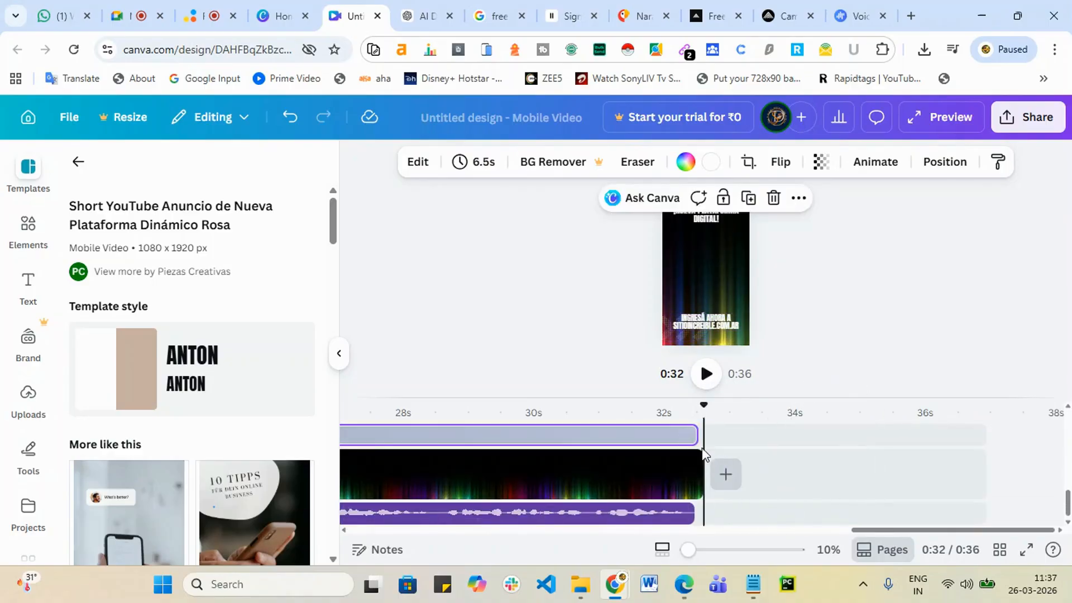
{"action": "left_click_drag", "start_coordinate": [702, 474], "coordinate": [697, 476]}
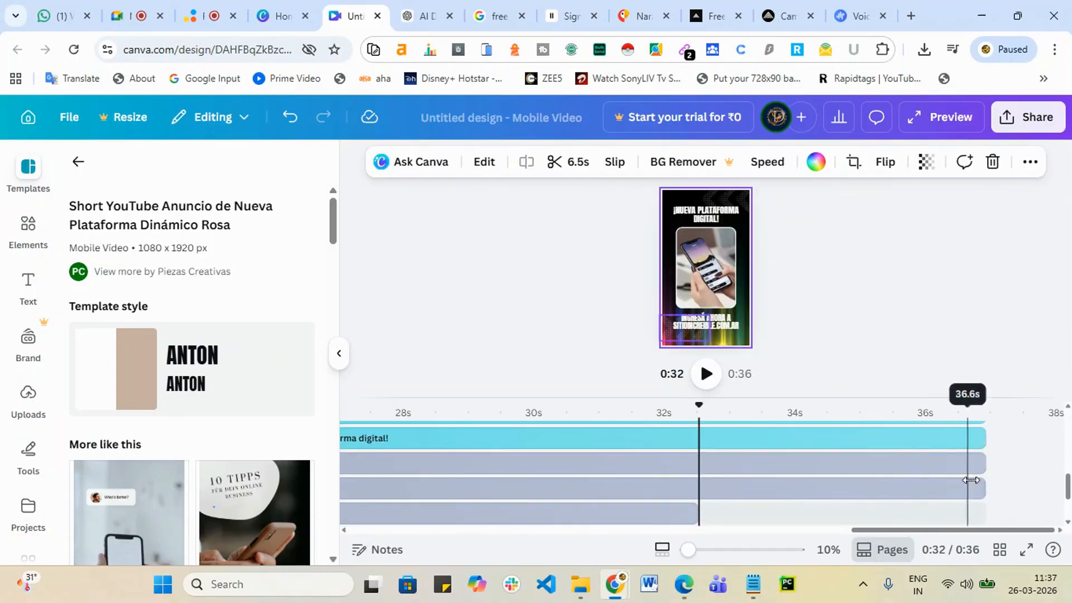
- Trim the last clip's remaining graphic layers and both of its text layers to about 6.5 s
{"action": "left_click_drag", "start_coordinate": [975, 490], "coordinate": [688, 504]}
{"action": "left_click_drag", "start_coordinate": [986, 473], "coordinate": [708, 486]}
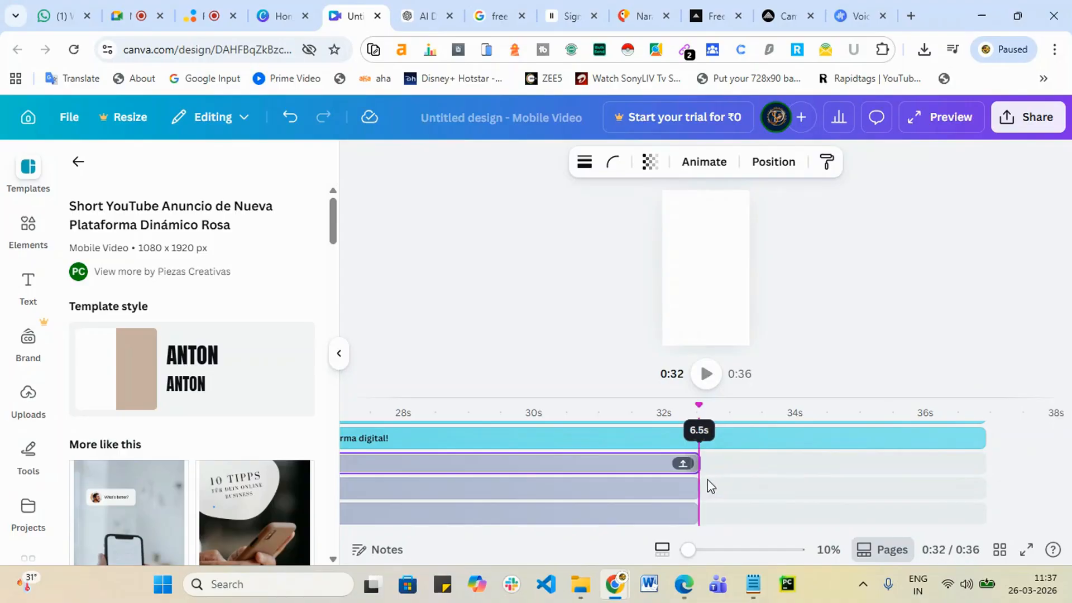
{"action": "left_click_drag", "start_coordinate": [972, 442], "coordinate": [698, 449]}
{"action": "scroll", "coordinate": [782, 469], "scroll_direction": "up", "scroll_amount": 2}
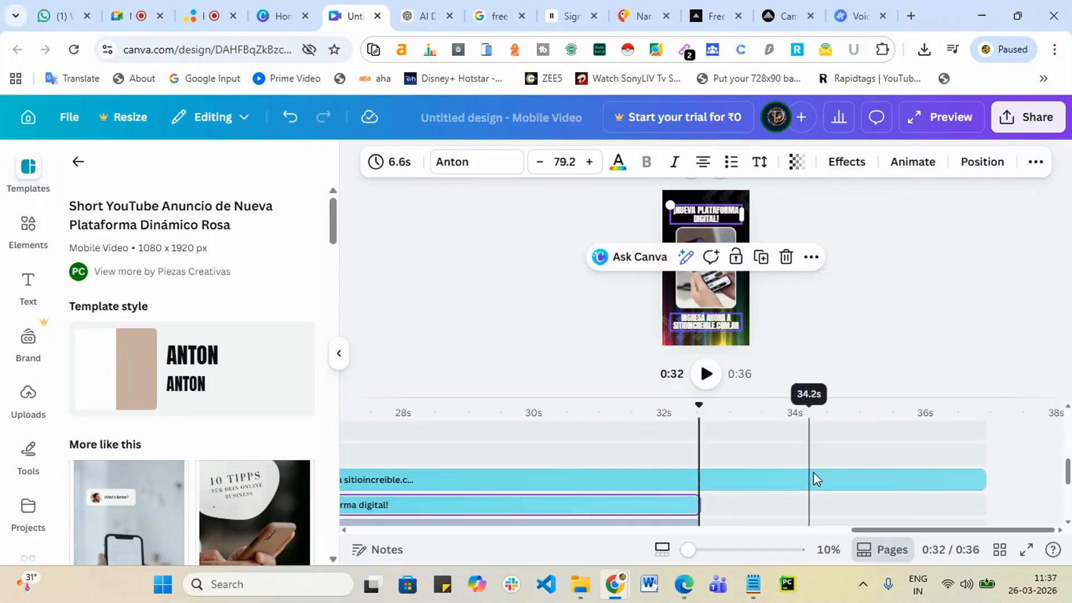
{"action": "left_click_drag", "start_coordinate": [978, 489], "coordinate": [692, 489]}
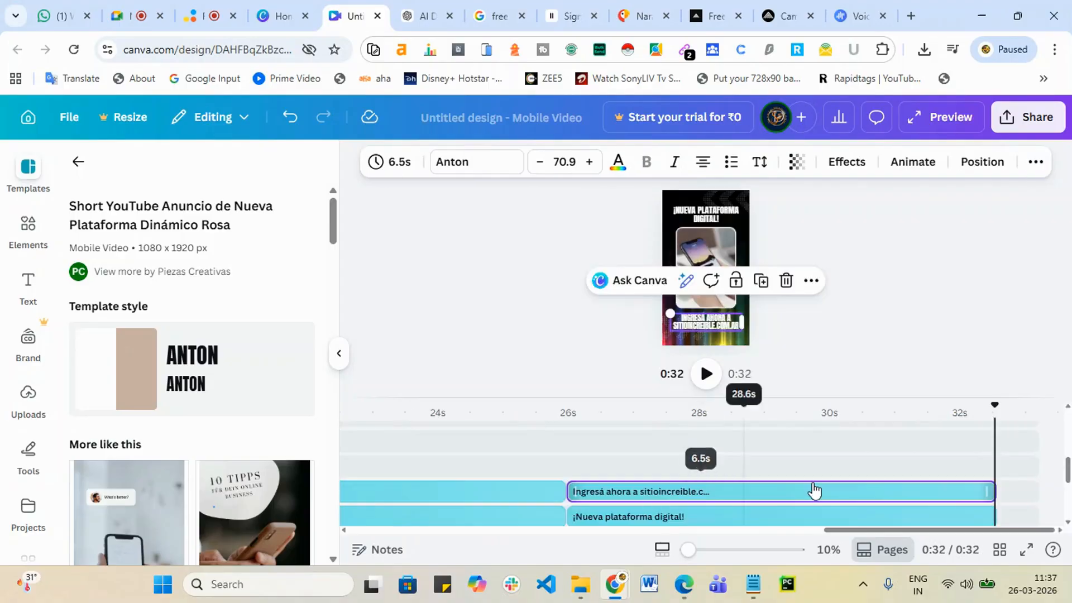
{"action": "left_click", "coordinate": [866, 496]}
{"action": "scroll", "coordinate": [749, 479], "scroll_direction": "down", "scroll_amount": 3}
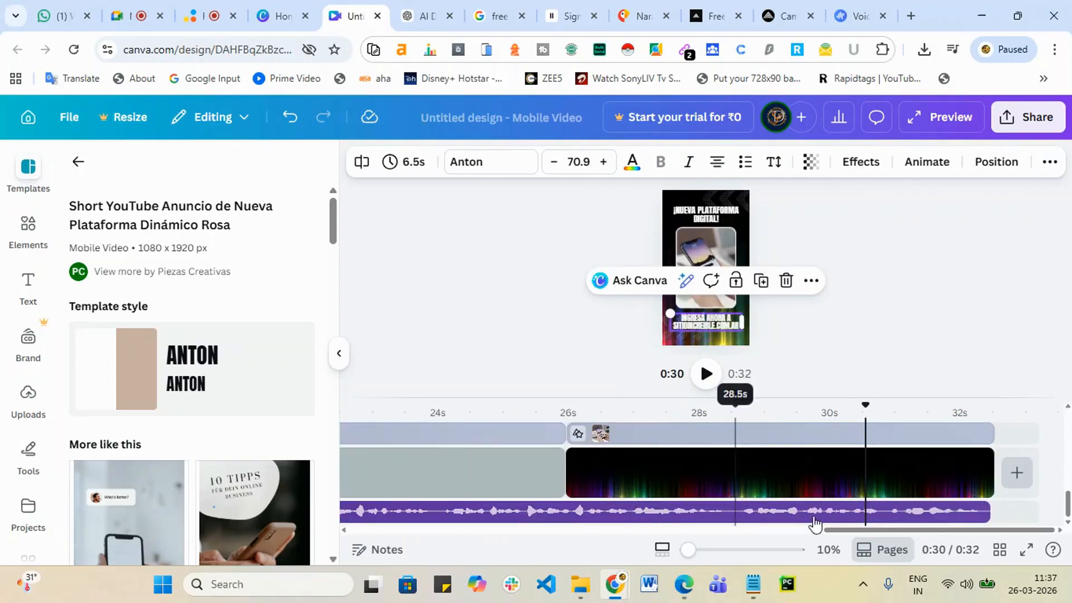
- Preview the reel with its voice-over from the beginning, skip ahead to about 28 s, and close the preview
{"action": "left_click_drag", "start_coordinate": [938, 531], "coordinate": [179, 590]}
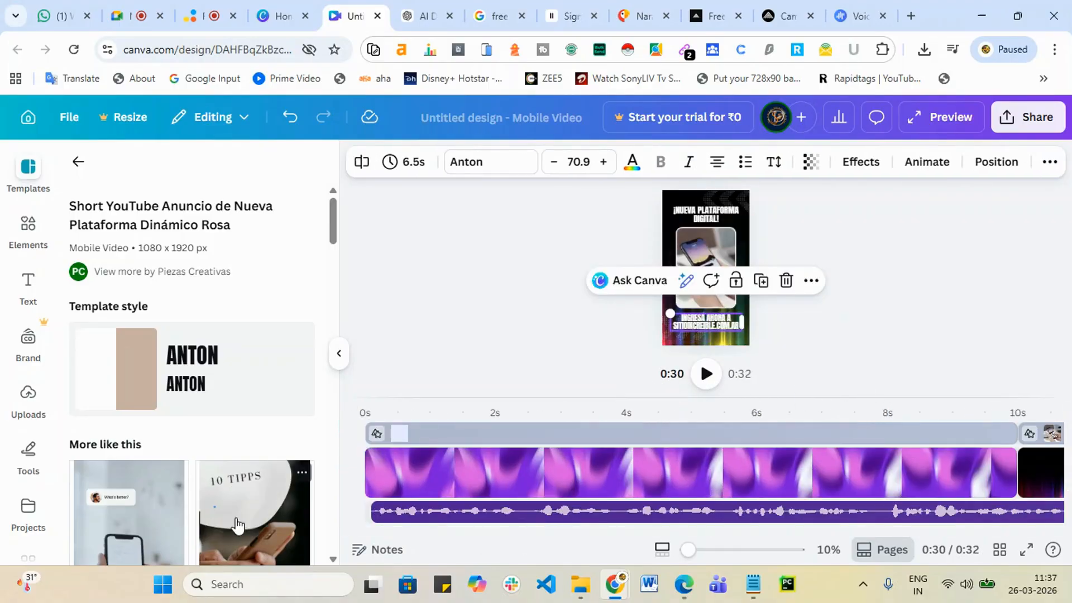
{"action": "left_click", "coordinate": [364, 515]}
{"action": "left_click", "coordinate": [371, 512]}
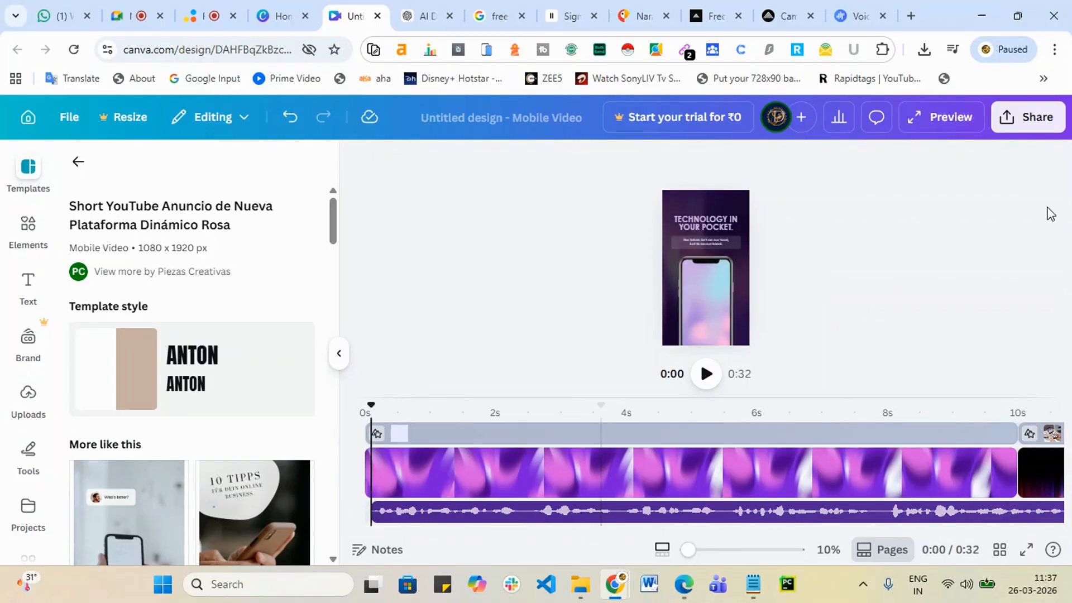
{"action": "left_click", "coordinate": [963, 122]}
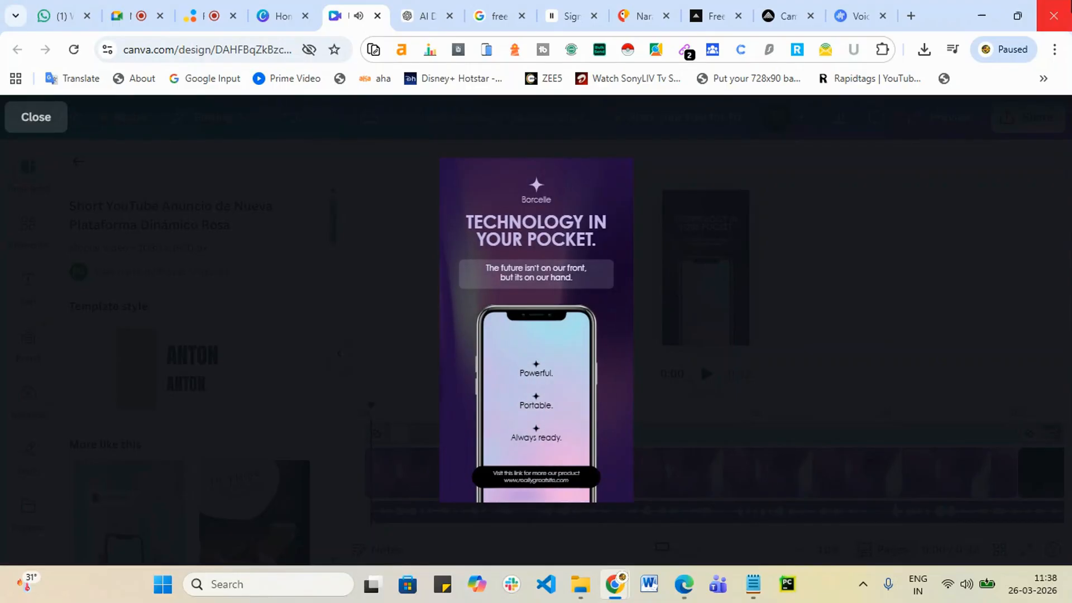
{"action": "mouse_move", "coordinate": [467, 375]}
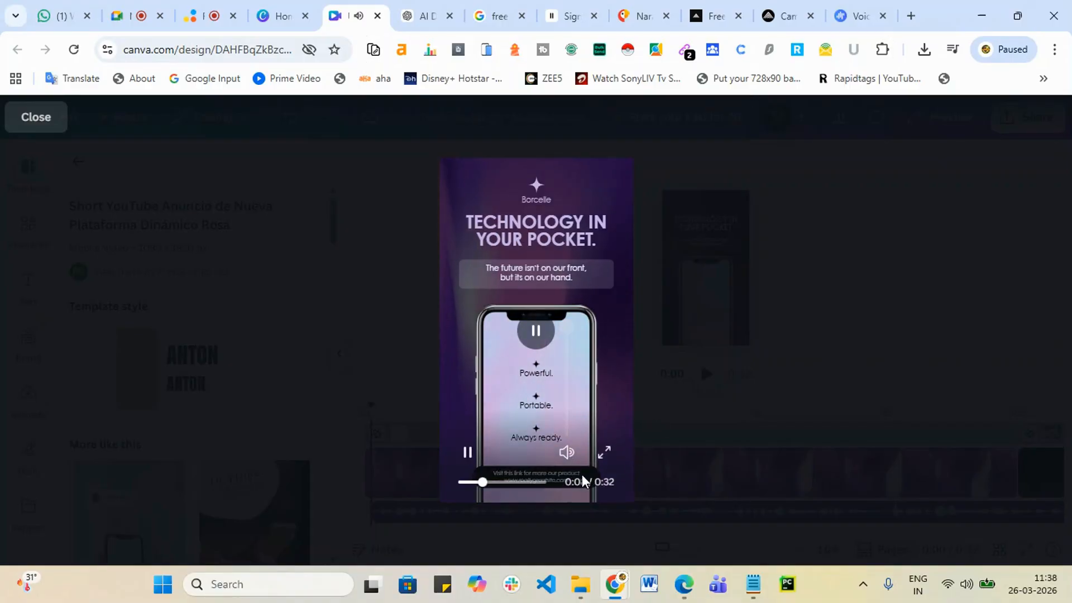
{"action": "left_click", "coordinate": [547, 484]}
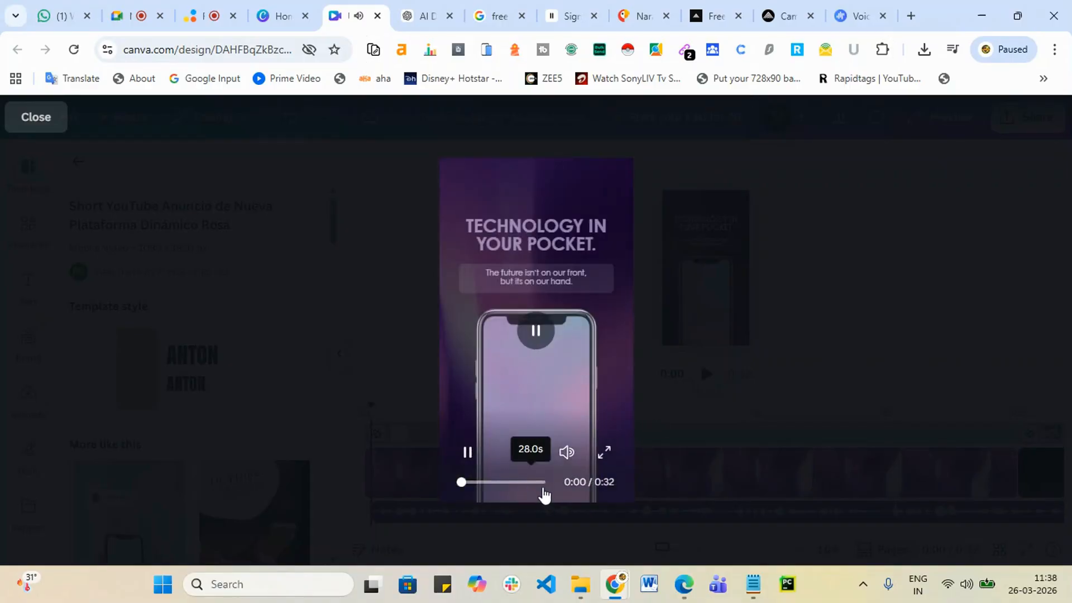
{"action": "left_click", "coordinate": [535, 483]}
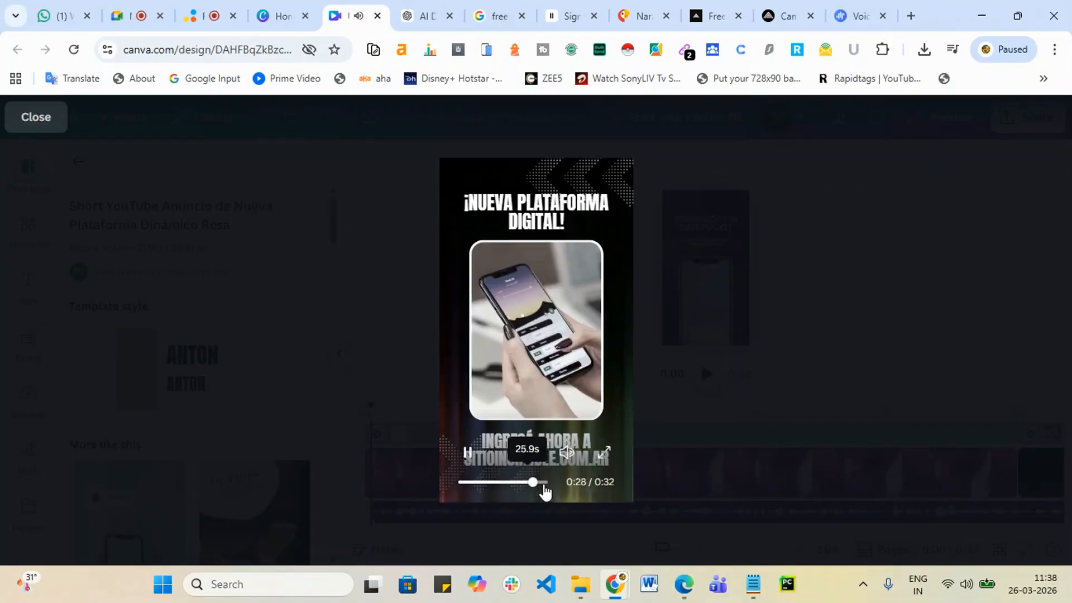
{"action": "left_click", "coordinate": [836, 312]}
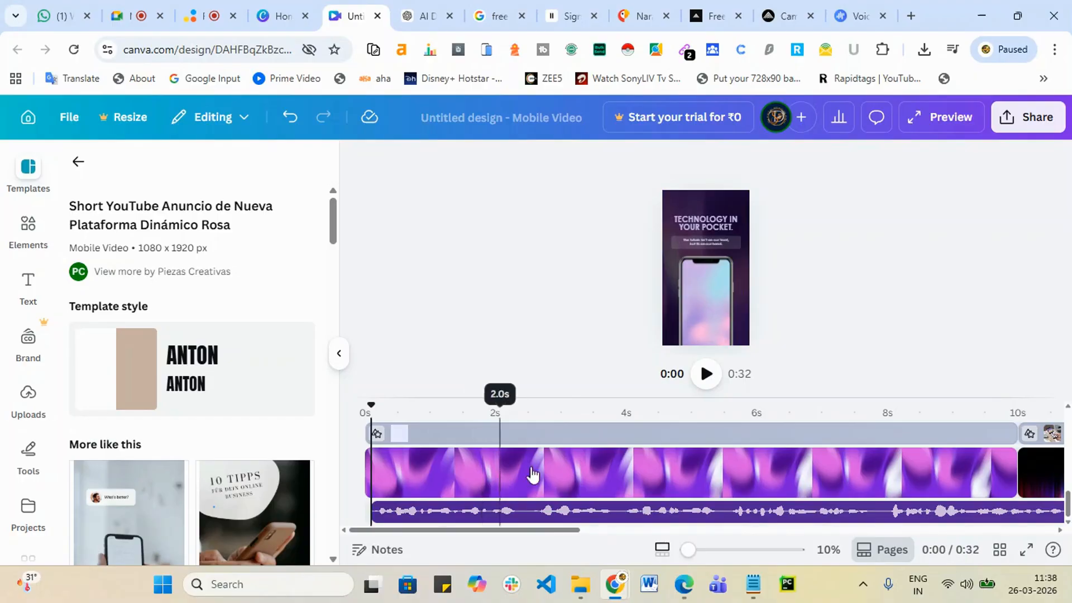
{"action": "scroll", "coordinate": [701, 441], "scroll_direction": "up", "scroll_amount": 3}
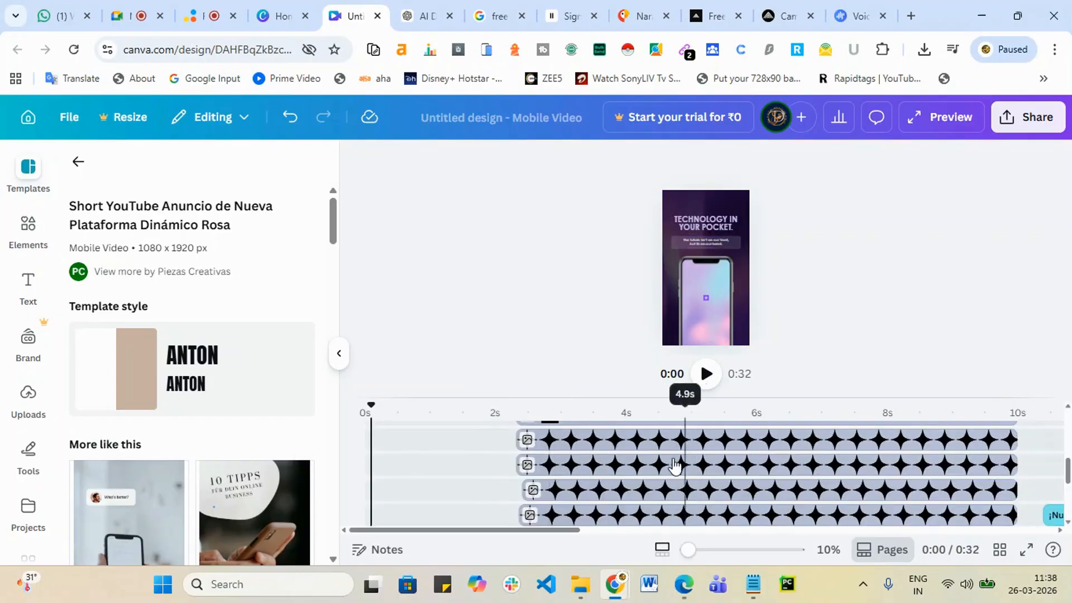
- Switch to Edge and open the veed.io website in a new tab
{"action": "scroll", "coordinate": [628, 463], "scroll_direction": "up", "scroll_amount": 5}
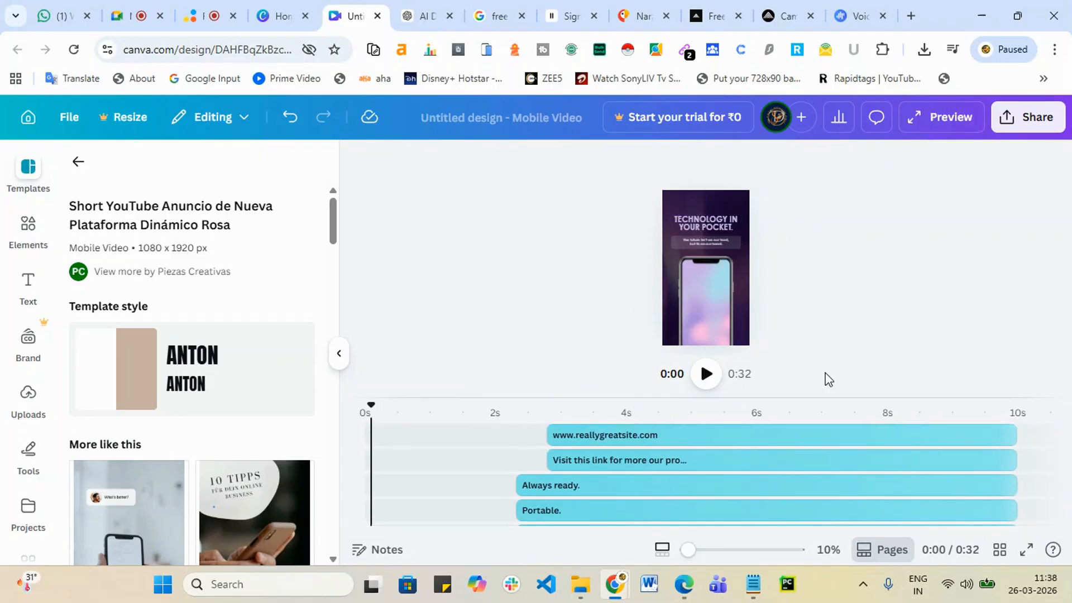
{"action": "left_click", "coordinate": [910, 15]}
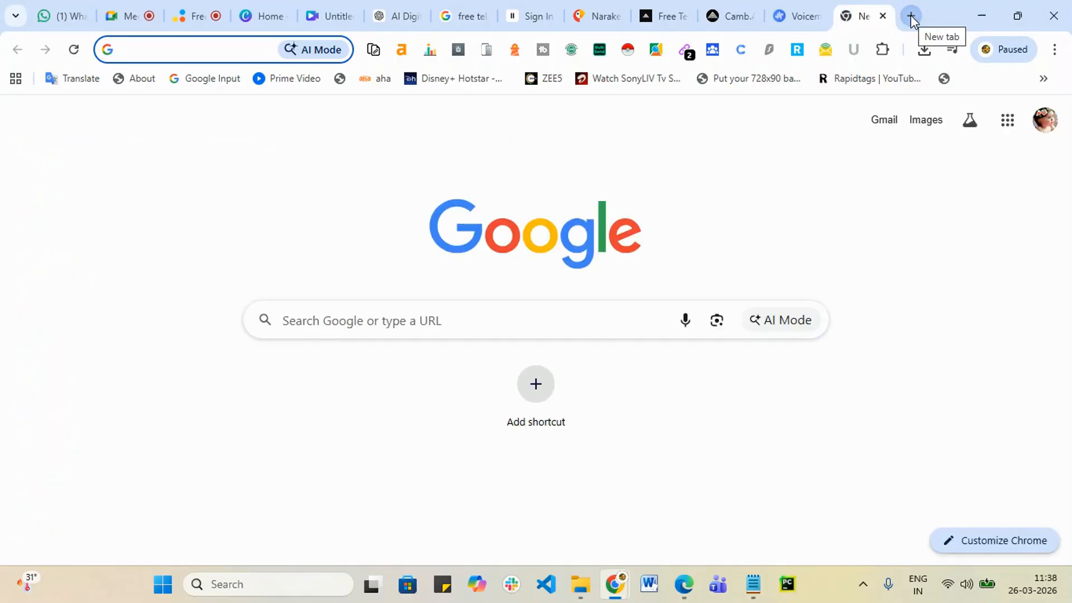
{"action": "left_click", "coordinate": [682, 587]}
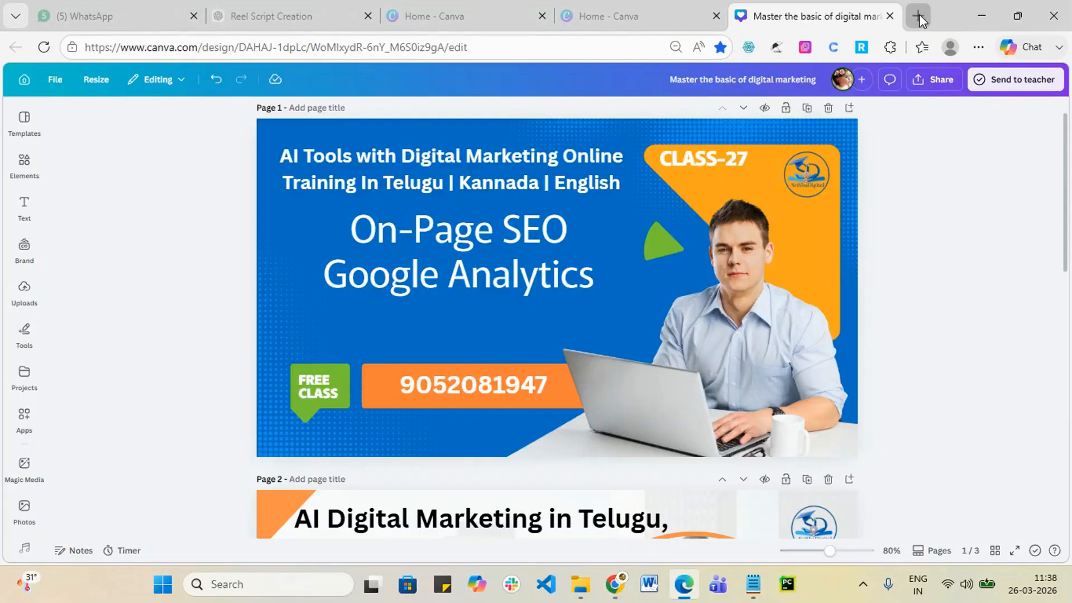
{"action": "left_click", "coordinate": [919, 15]}
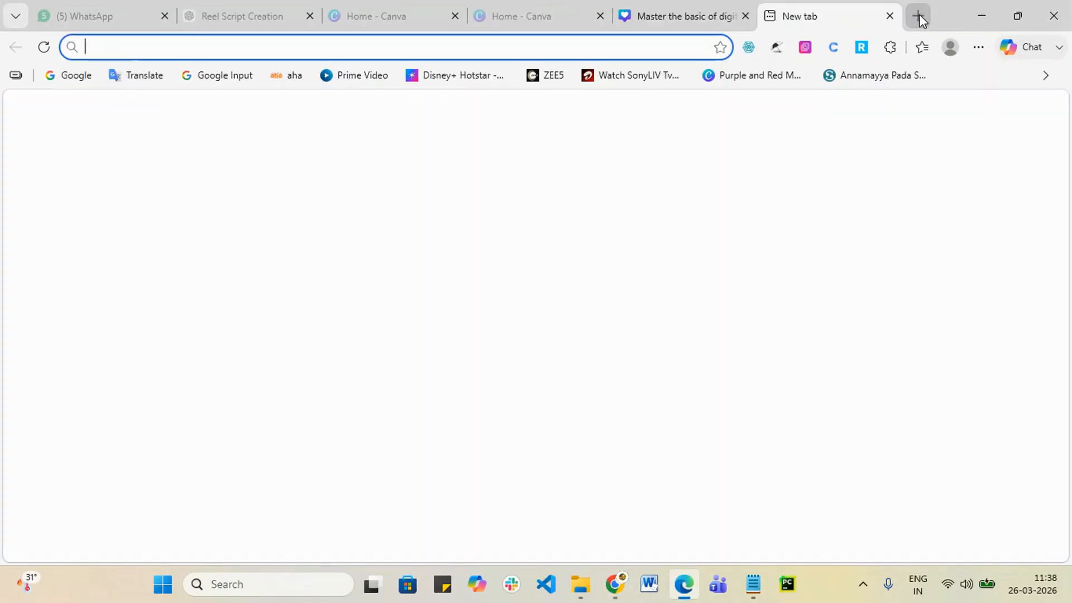
{"action": "type", "text": "veed"}
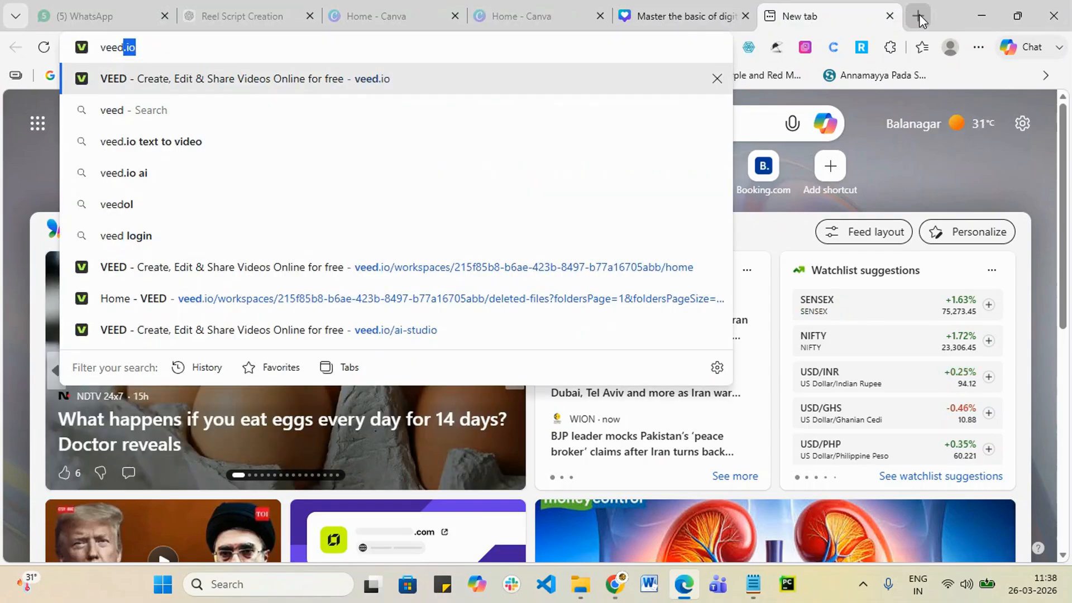
{"action": "key", "text": "Return"}
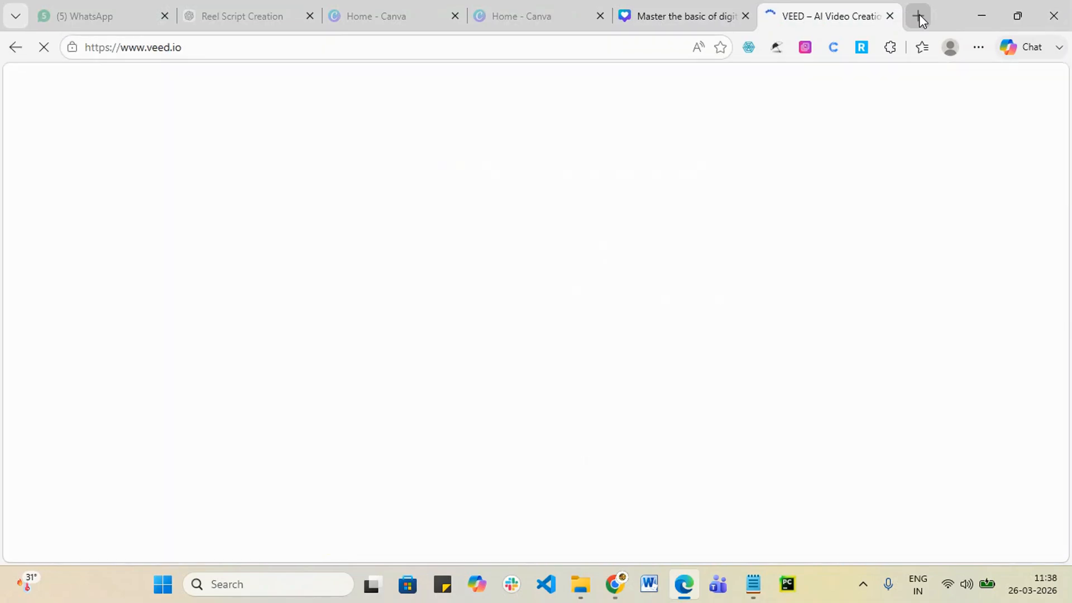
- Get the Telugu reel script from the ChatGPT conversation in Chrome, return to VEED in Edge and open its Gen-AI Studio
{"action": "left_click", "coordinate": [981, 14]}
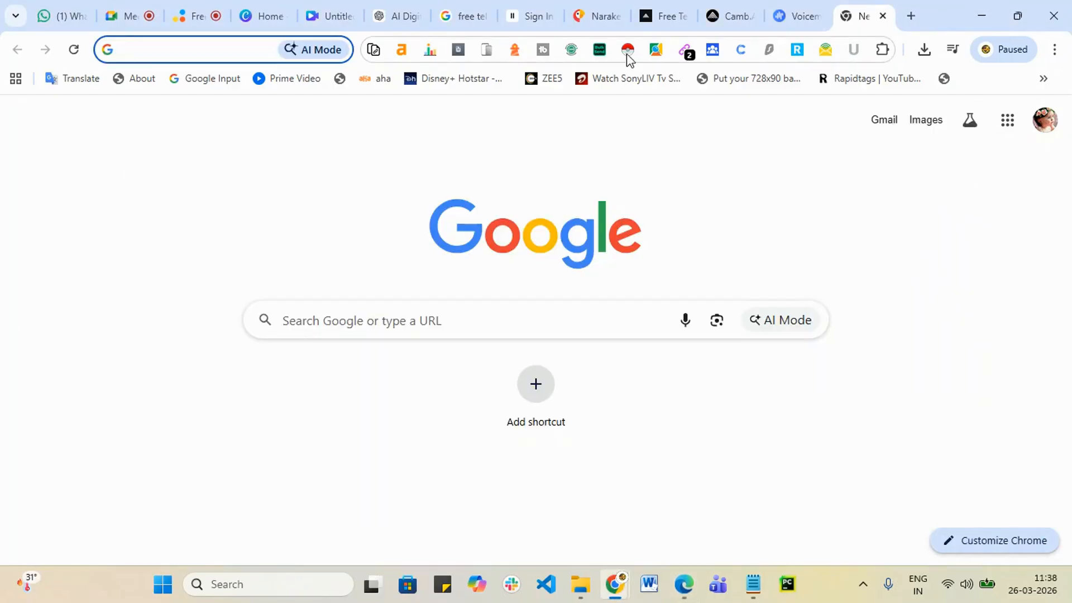
{"action": "left_click", "coordinate": [397, 13]}
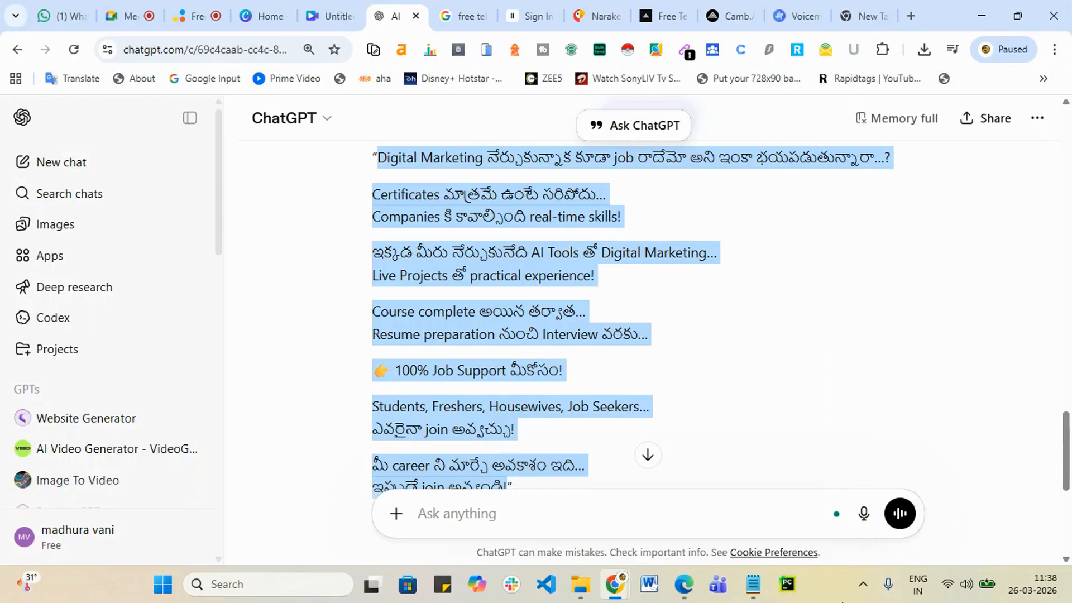
{"action": "left_click", "coordinate": [686, 586]}
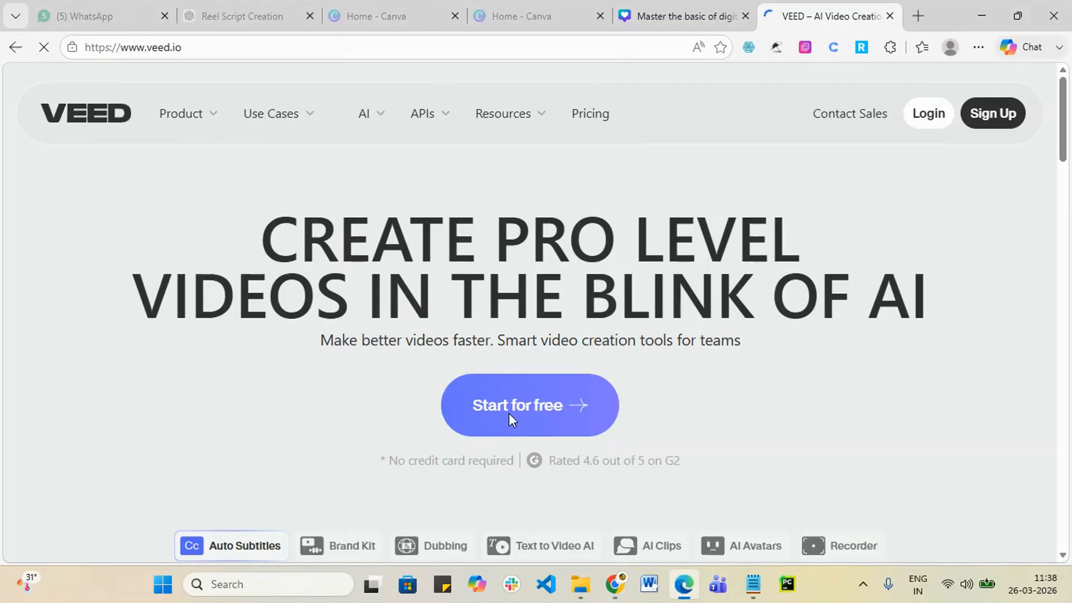
{"action": "left_click", "coordinate": [540, 408]}
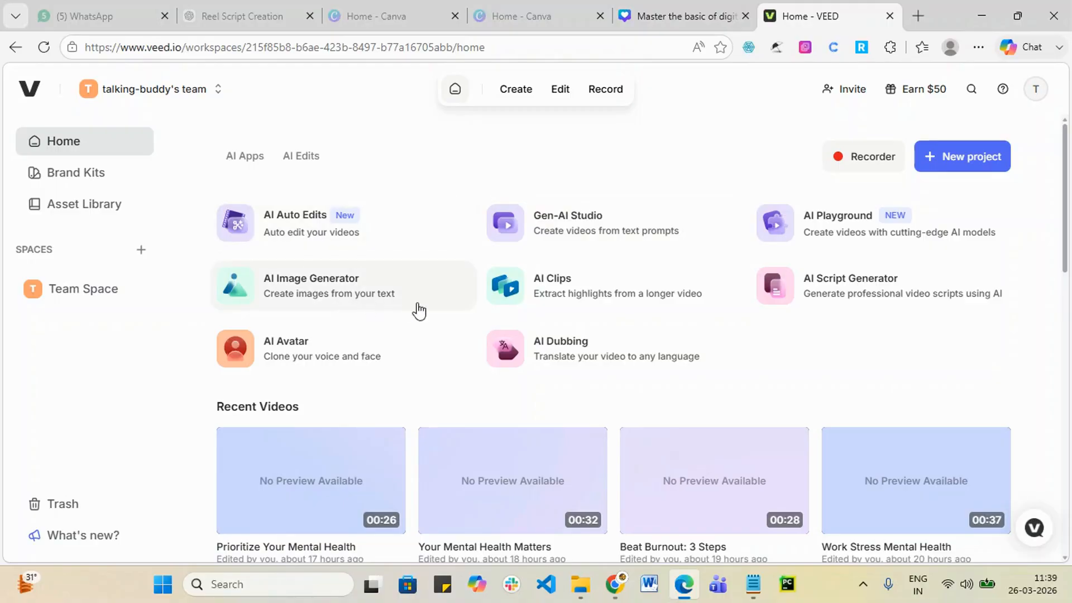
{"action": "left_click", "coordinate": [572, 225]}
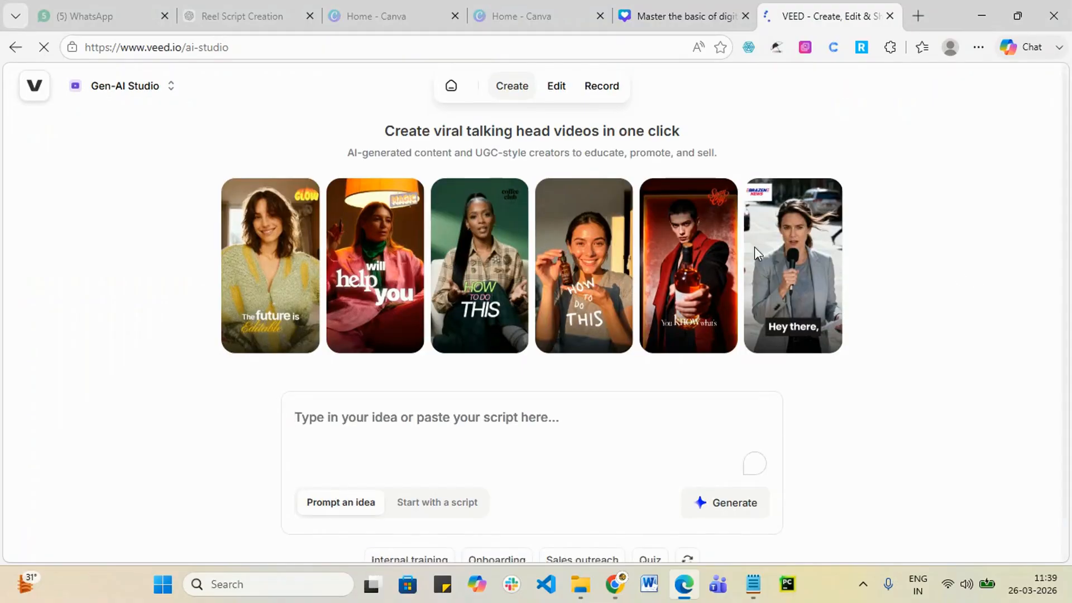
- Paste the Telugu reel script into the Gen-AI Studio idea prompt and generate the video from it
{"action": "left_click", "coordinate": [382, 457]}
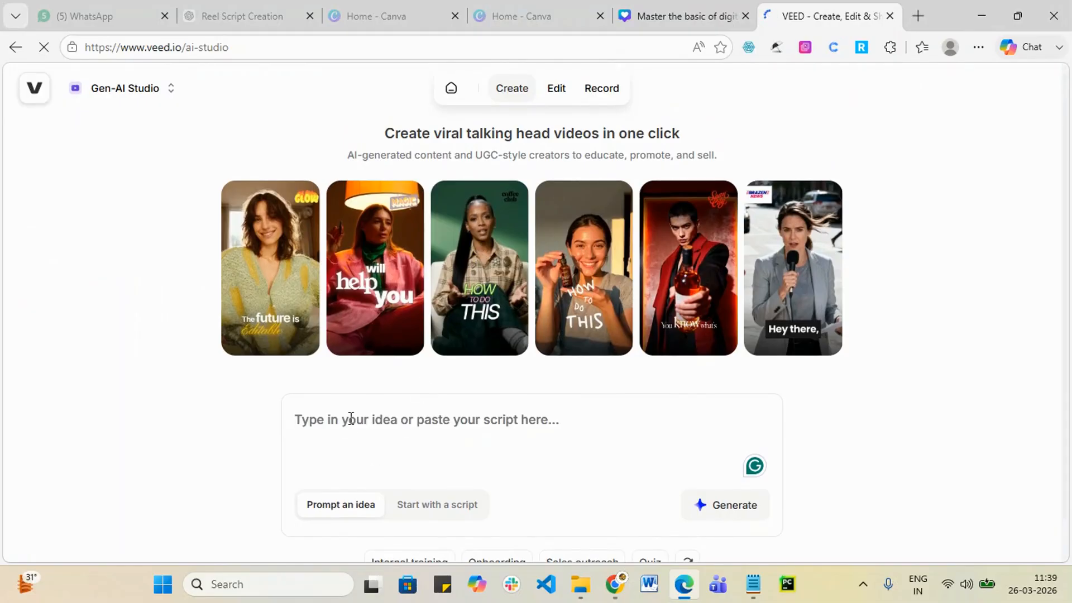
{"action": "key", "text": "ctrl+v"}
{"action": "scroll", "coordinate": [542, 399], "scroll_direction": "down", "scroll_amount": 2}
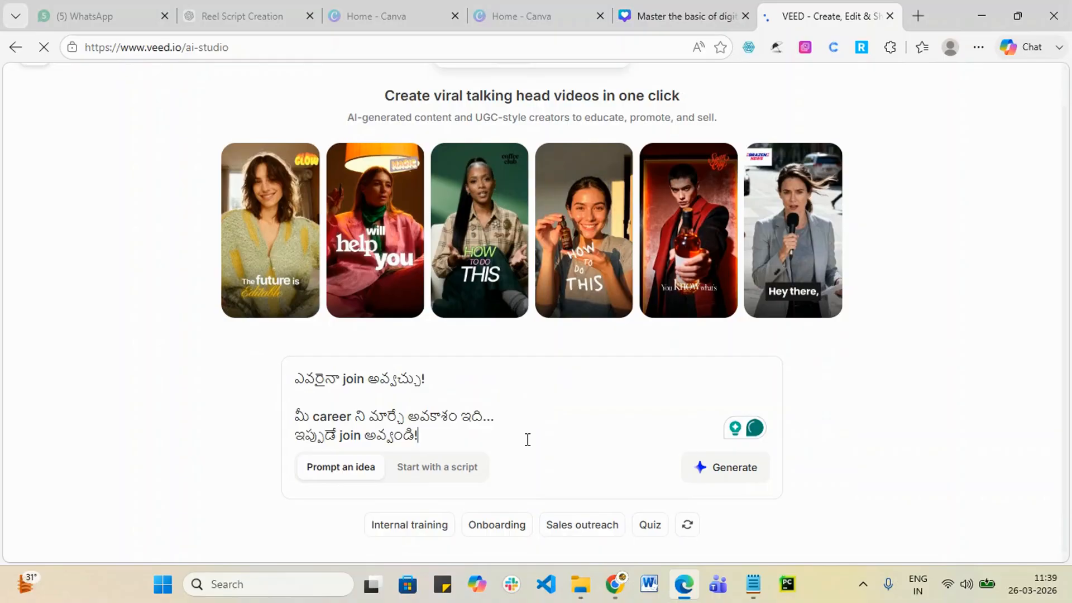
{"action": "scroll", "coordinate": [549, 406], "scroll_direction": "up", "scroll_amount": 5}
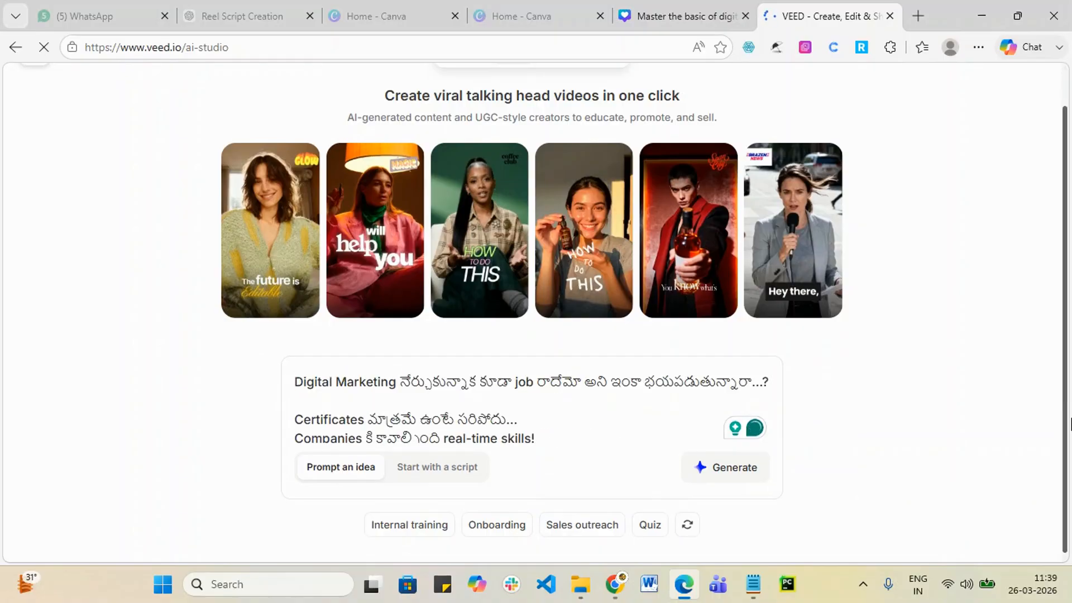
{"action": "left_click", "coordinate": [727, 472]}
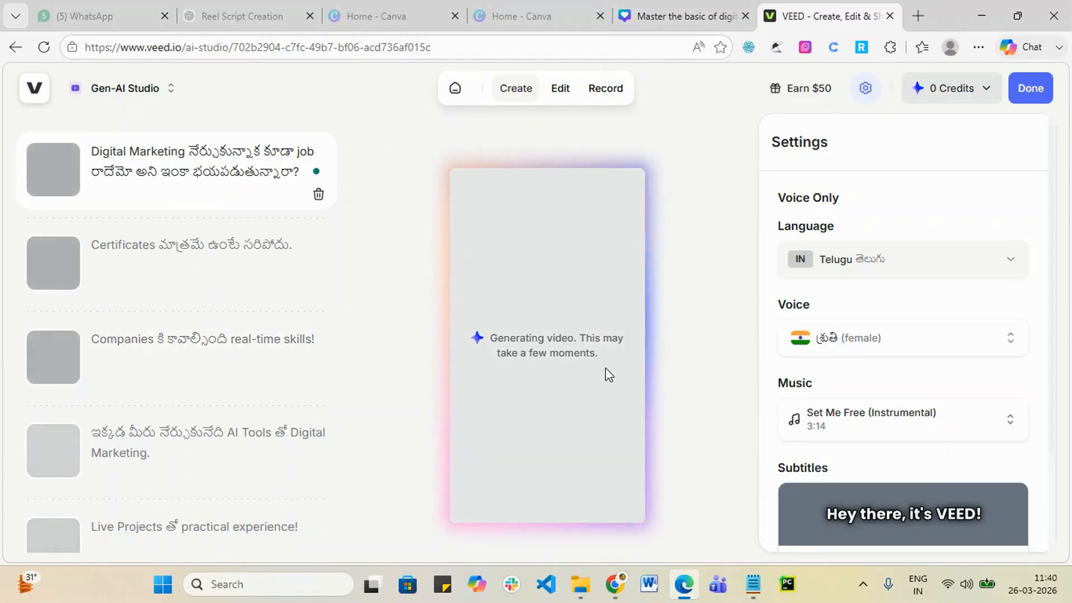
- Look through the scene list that VEED made from the script while the video is generating
{"action": "scroll", "coordinate": [311, 344], "scroll_direction": "down", "scroll_amount": 3}
{"action": "scroll", "coordinate": [106, 354], "scroll_direction": "up", "scroll_amount": 3}
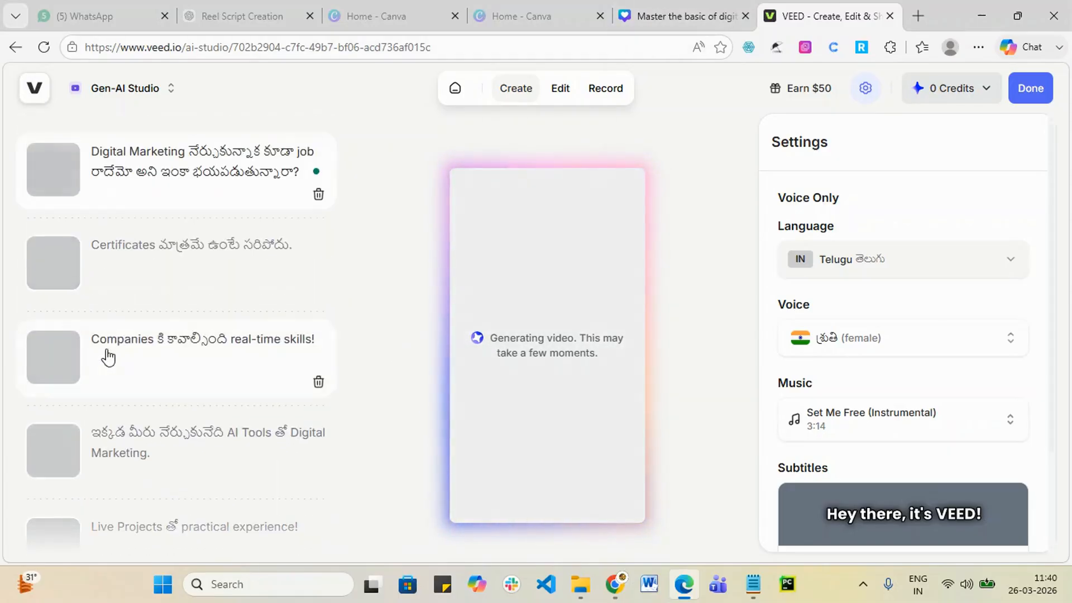
{"action": "left_click", "coordinate": [43, 194]}
{"action": "left_click", "coordinate": [376, 178]}
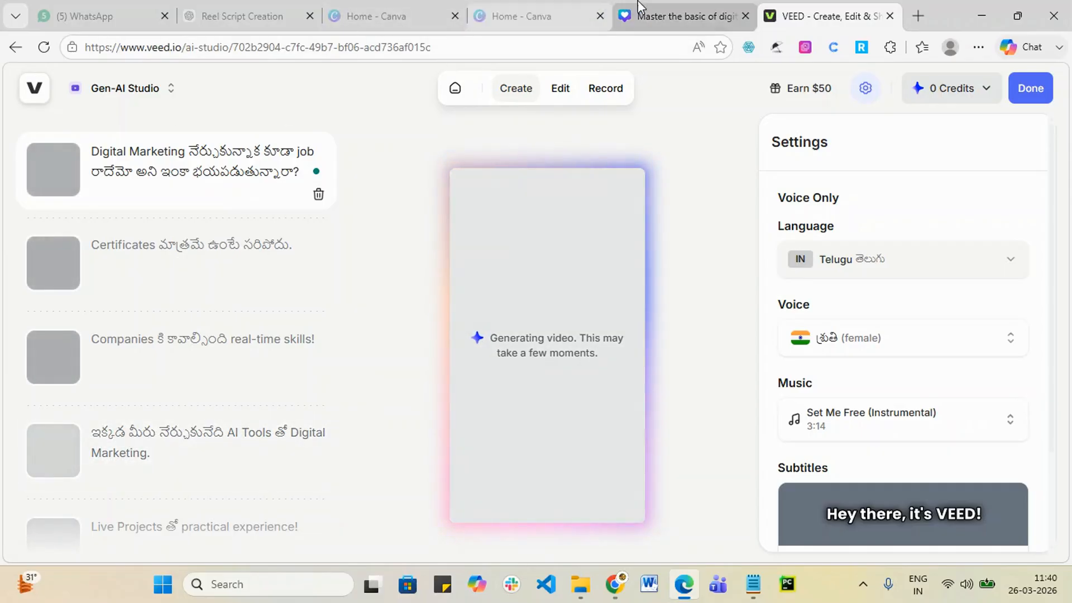
{"action": "left_click", "coordinate": [704, 15]}
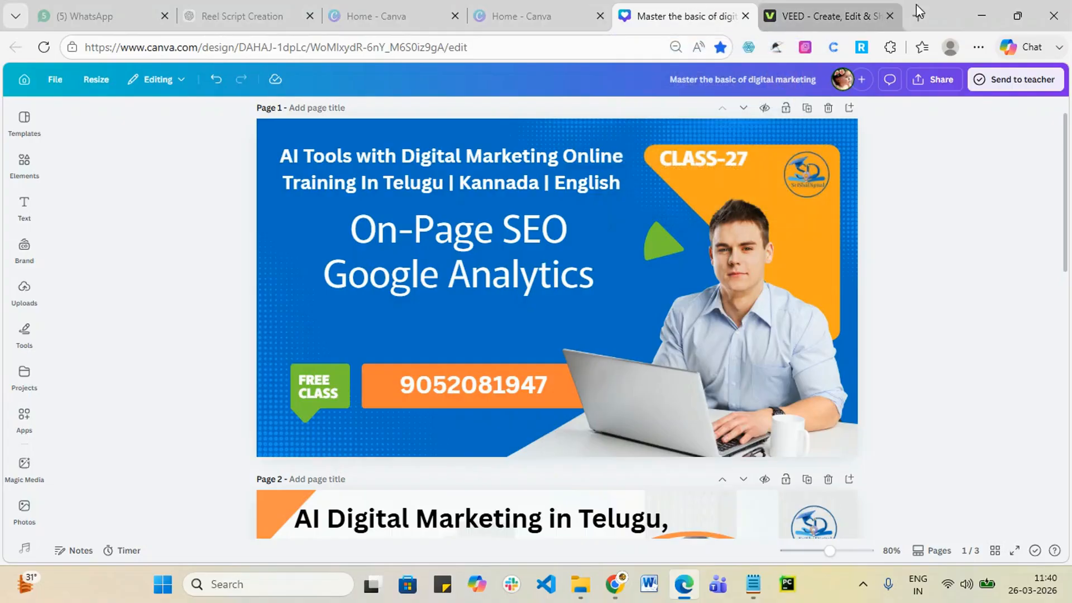
{"action": "left_click", "coordinate": [982, 16]}
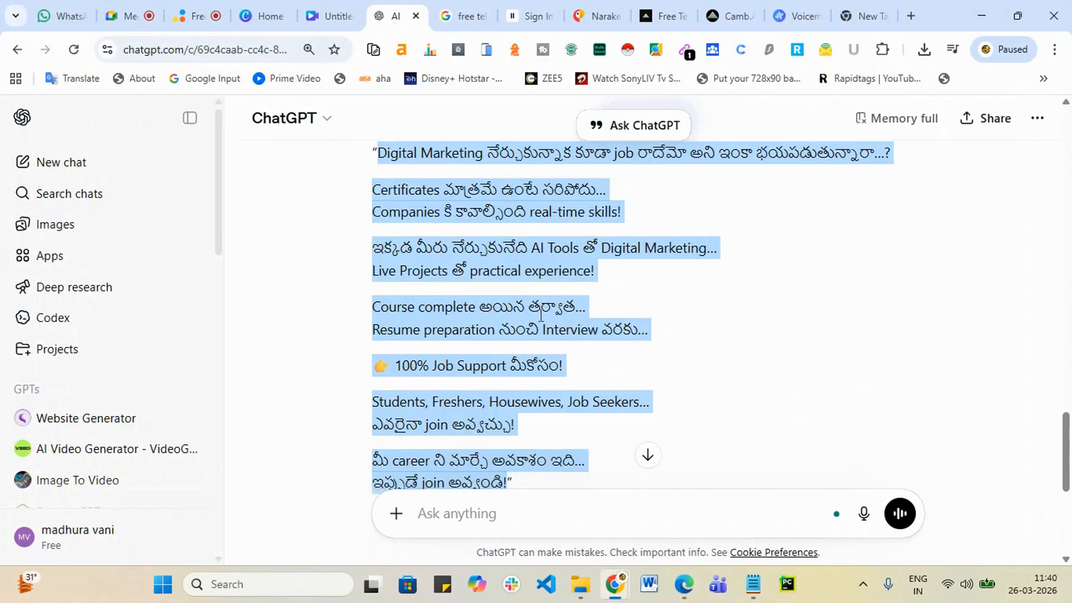
{"action": "scroll", "coordinate": [494, 414], "scroll_direction": "down", "scroll_amount": 5}
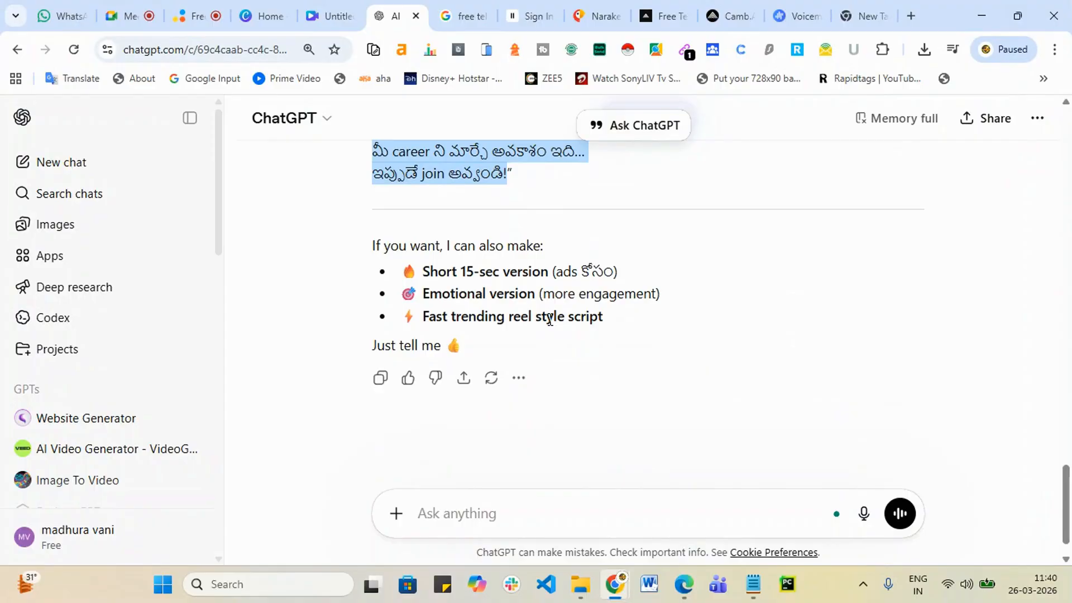
{"action": "scroll", "coordinate": [549, 320], "scroll_direction": "up", "scroll_amount": 2}
- Return to Canva in Chrome, go to its home page, search the design types for "infographic" and create an Infographic (Digital) design
{"action": "left_click", "coordinate": [329, 17]}
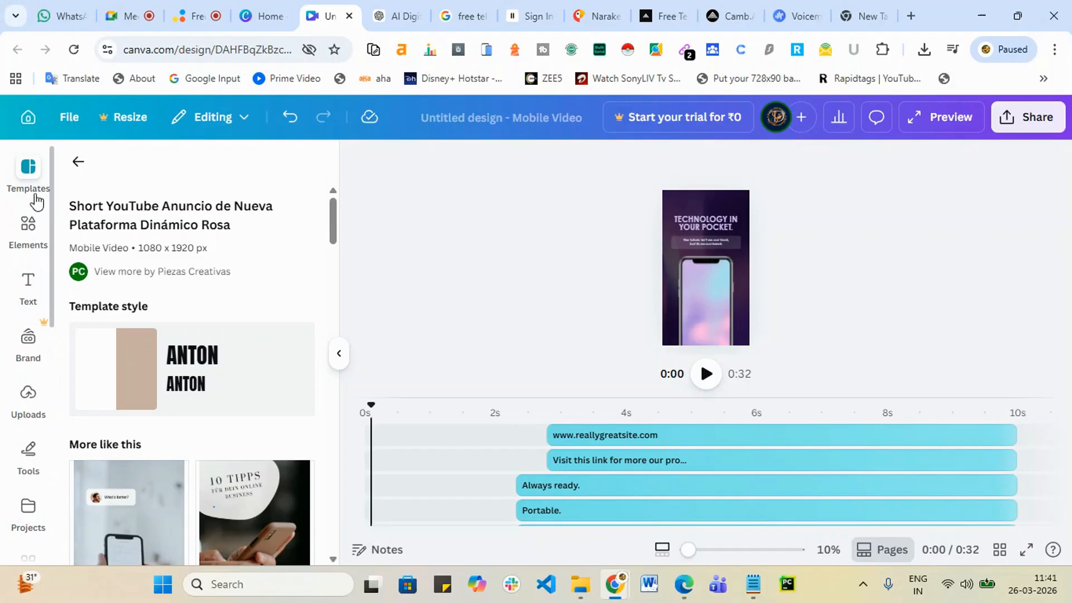
{"action": "left_click", "coordinate": [28, 232]}
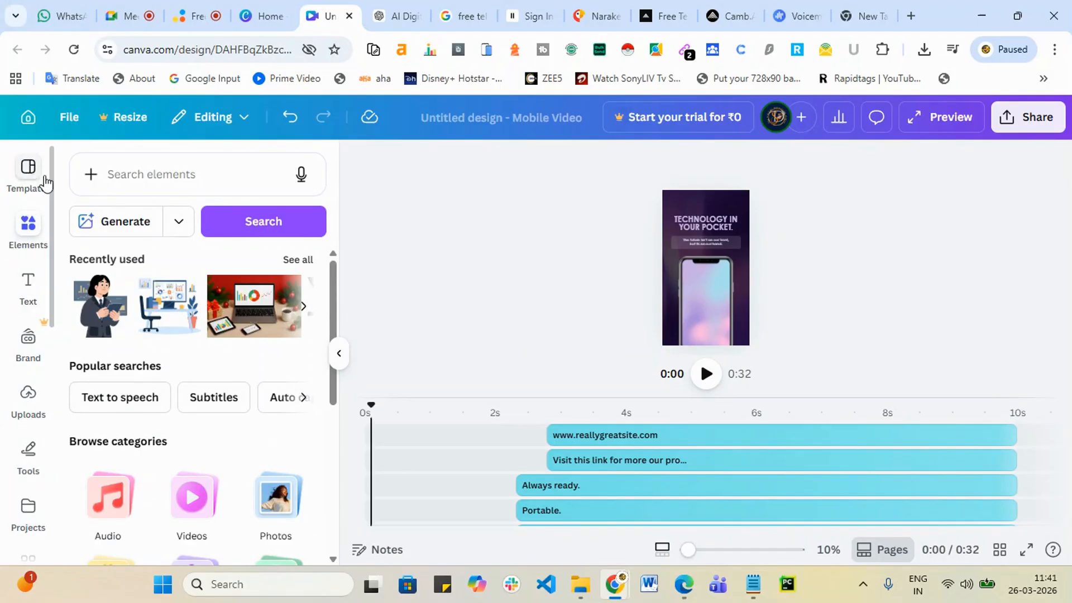
{"action": "left_click", "coordinate": [20, 109]}
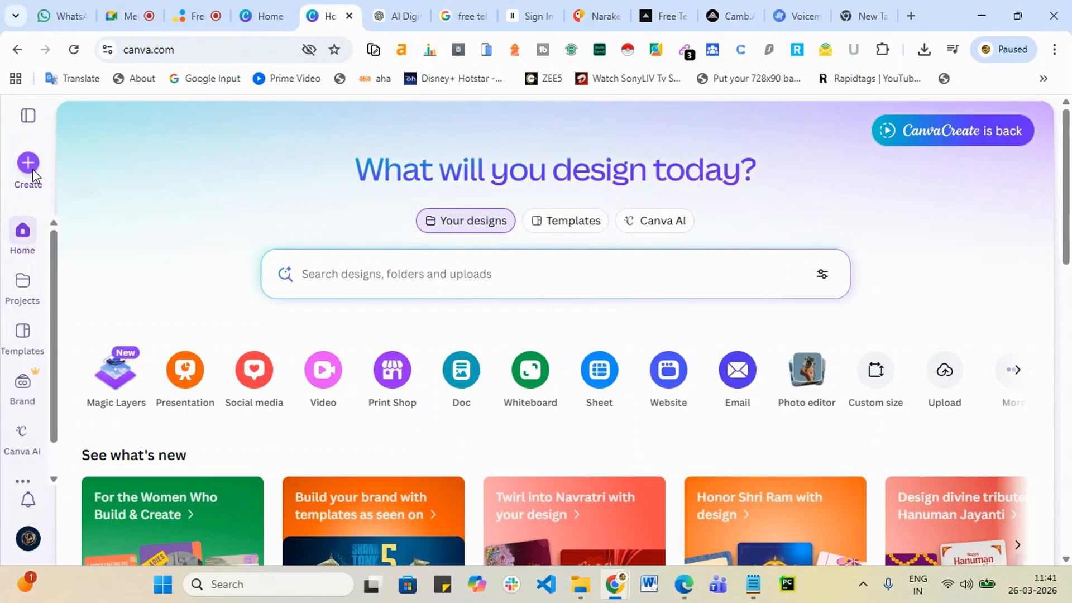
{"action": "left_click", "coordinate": [29, 164]}
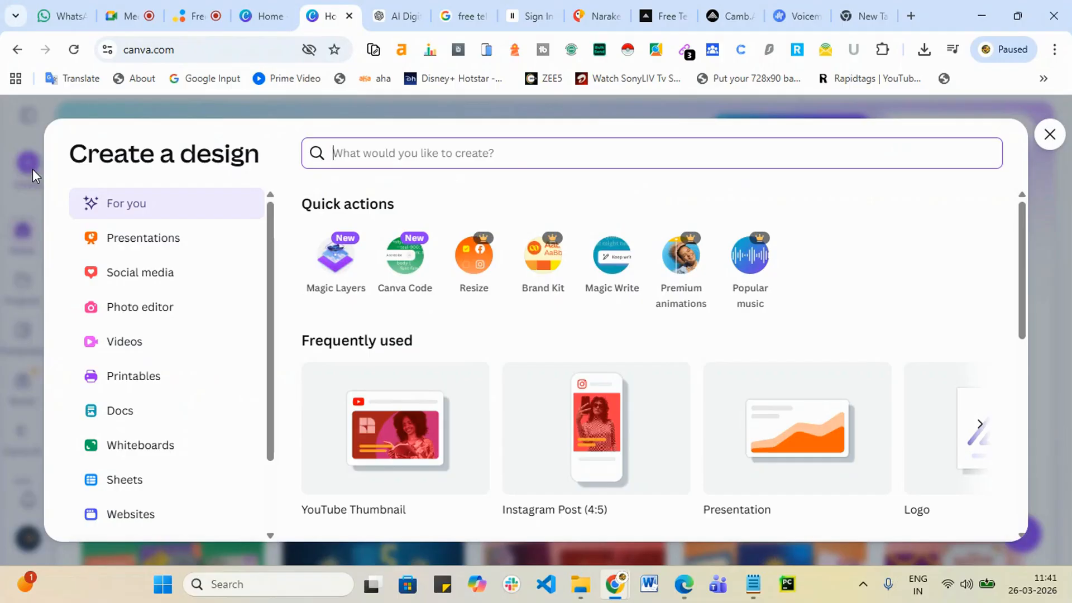
{"action": "type", "text": "infog"}
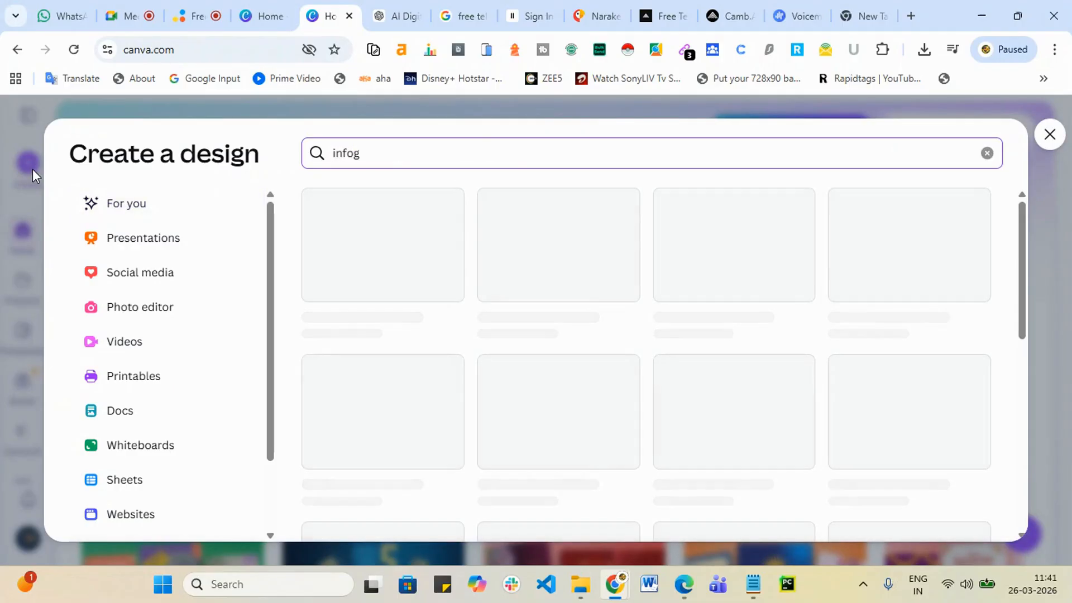
{"action": "type", "text": "raphi"}
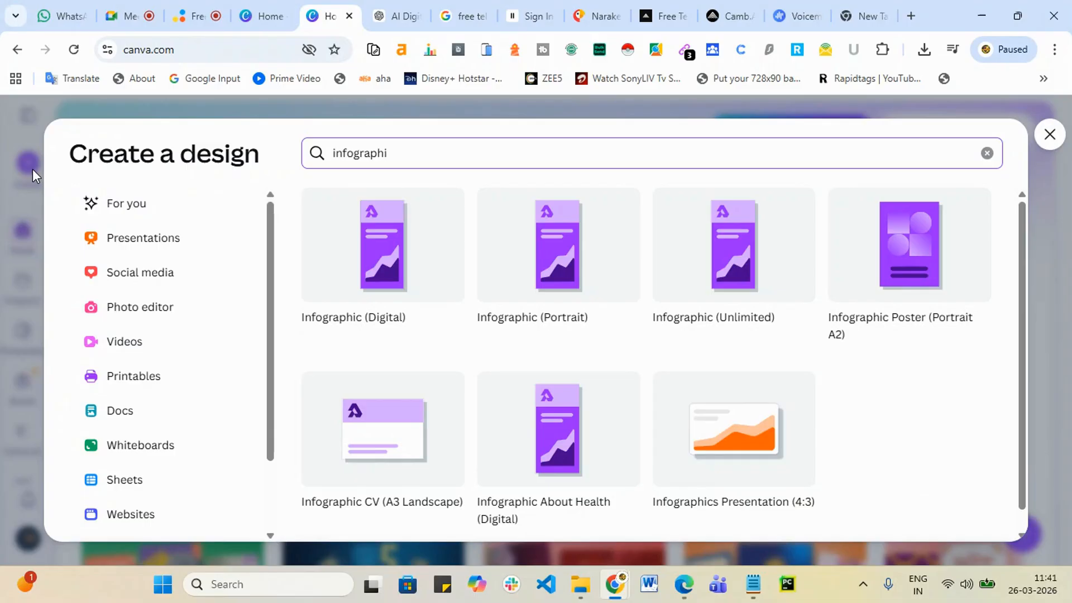
{"action": "type", "text": "c"}
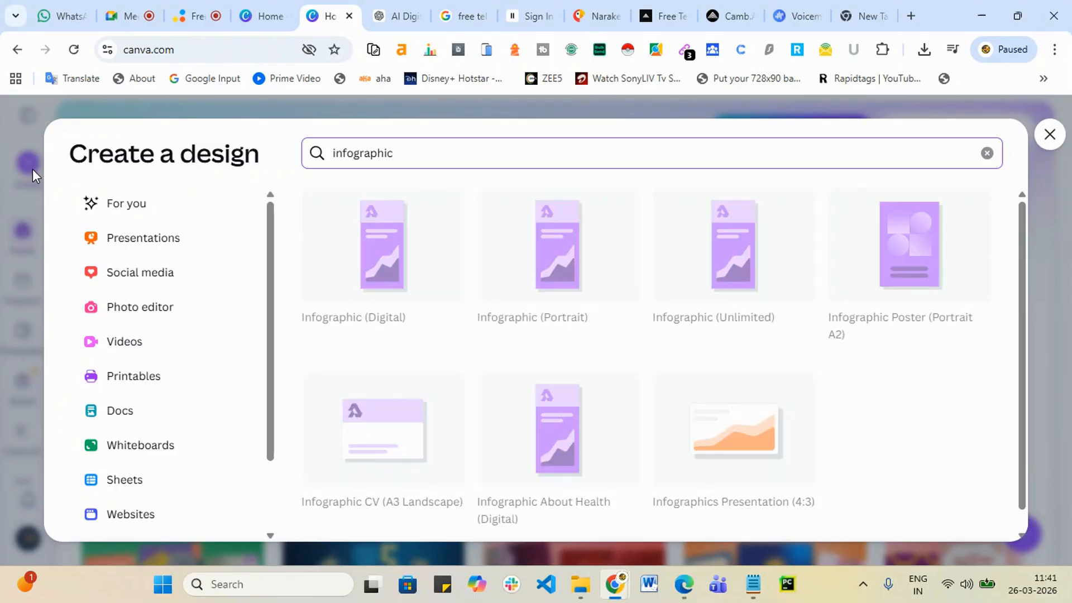
{"action": "left_click", "coordinate": [375, 263]}
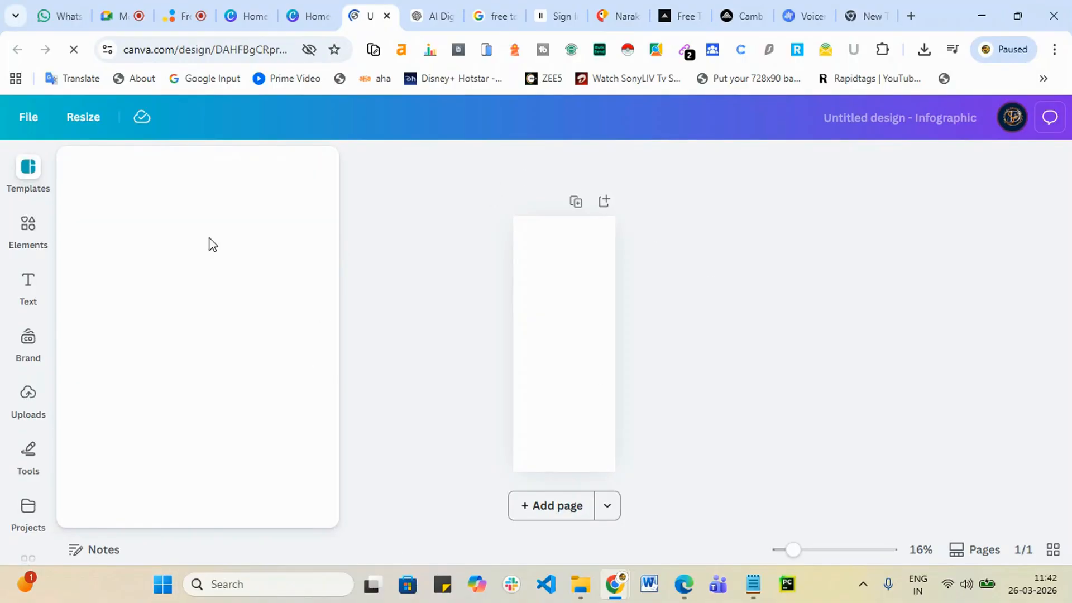
- Switch to VEED in Edge, inspect the generated video's scenes and the "Live Projects" scene, and return to the Canva infographic
{"action": "left_click", "coordinate": [684, 585]}
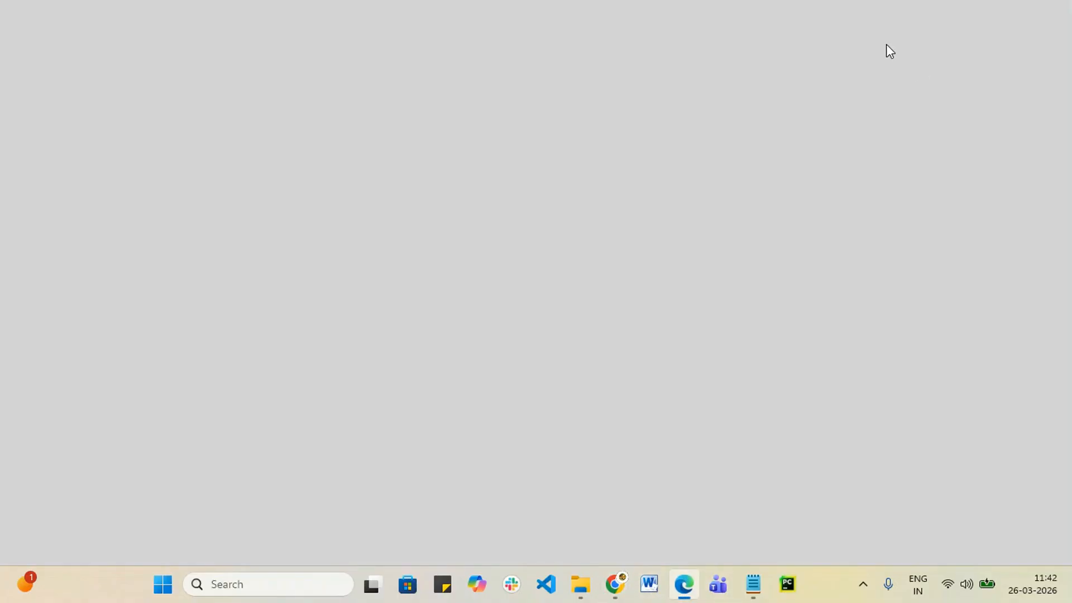
{"action": "key", "text": "ctrl+Tab"}
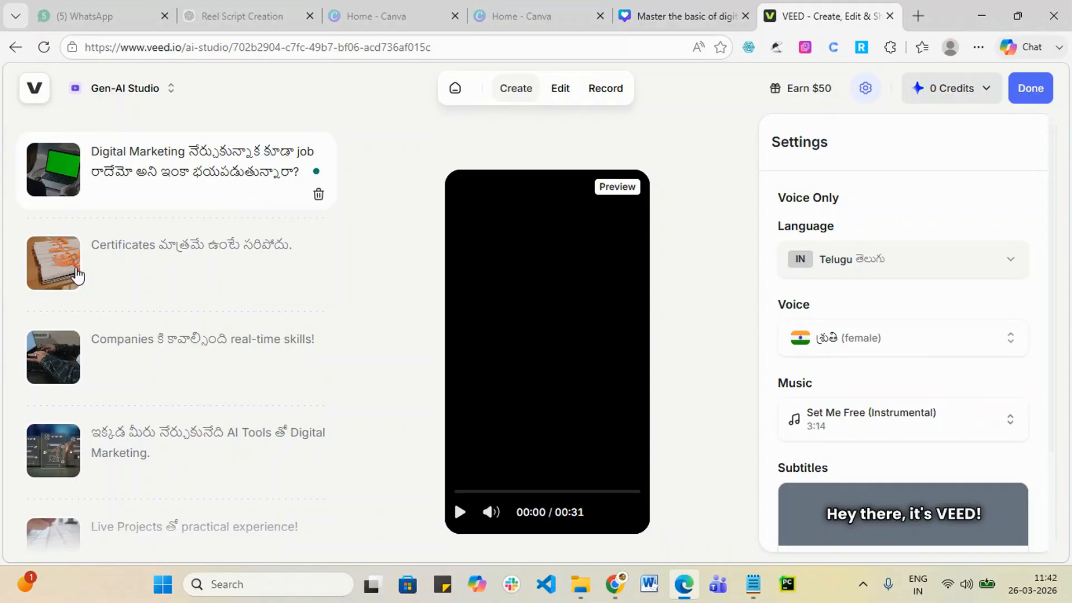
{"action": "scroll", "coordinate": [74, 277], "scroll_direction": "down", "scroll_amount": 4}
{"action": "left_click", "coordinate": [286, 341]}
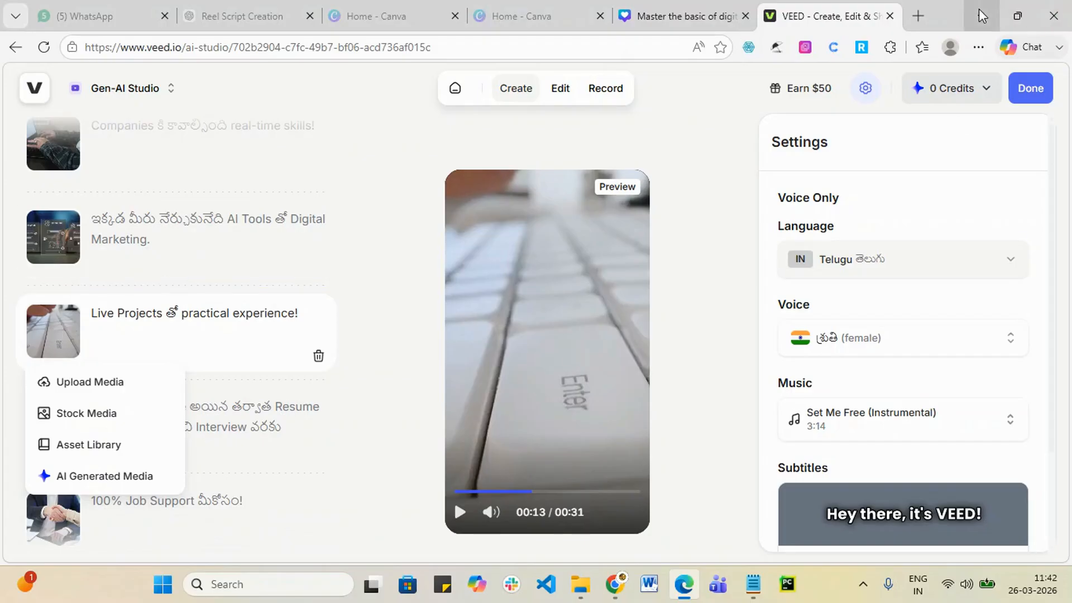
{"action": "left_click", "coordinate": [1067, 7]}
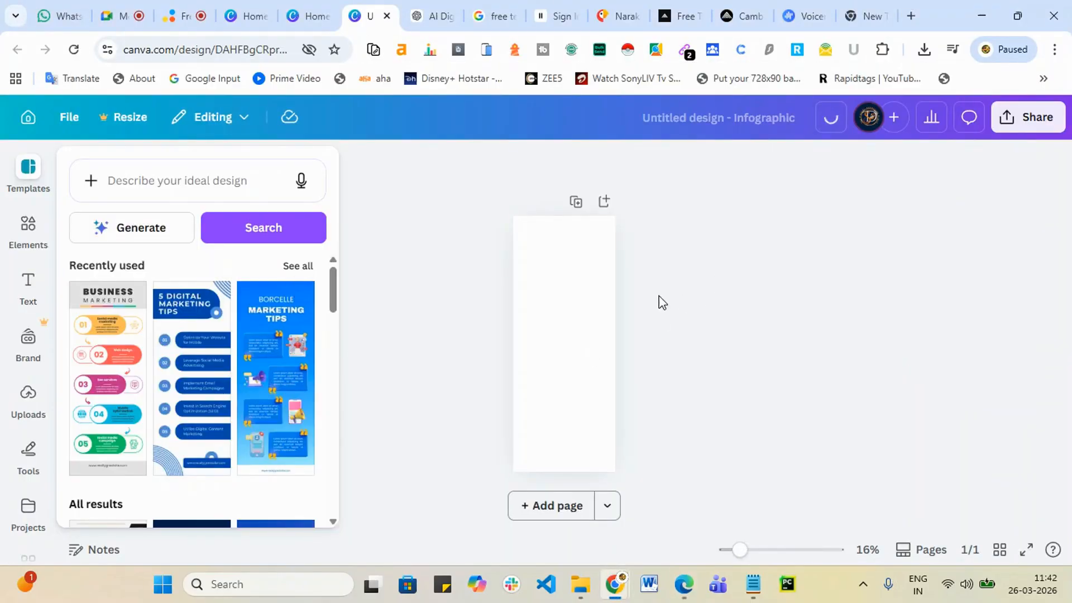
- Apply the "Orange Red and Purple Modern Business Marketing Infographic" template to the blank page and view it at 40% zoom
{"action": "scroll", "coordinate": [168, 340], "scroll_direction": "down", "scroll_amount": 2}
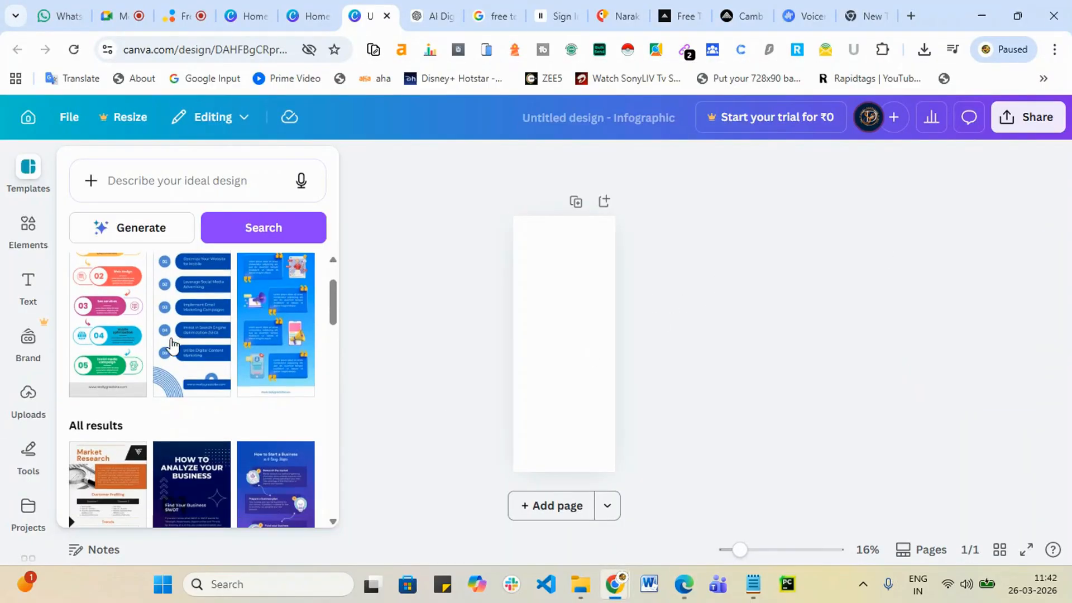
{"action": "left_click", "coordinate": [110, 340]}
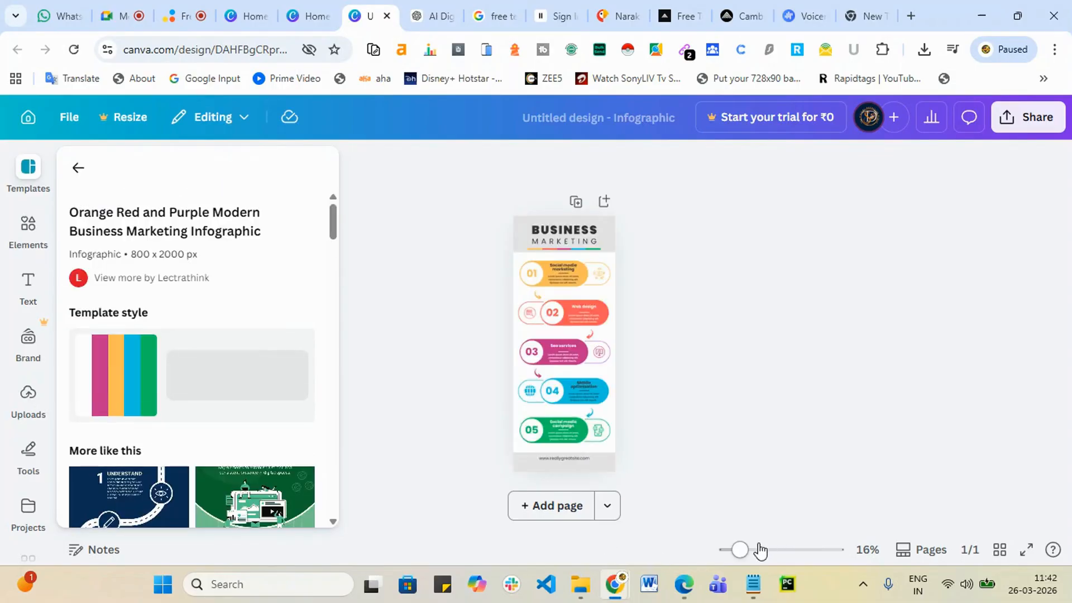
{"action": "left_click_drag", "start_coordinate": [741, 551], "coordinate": [766, 551]}
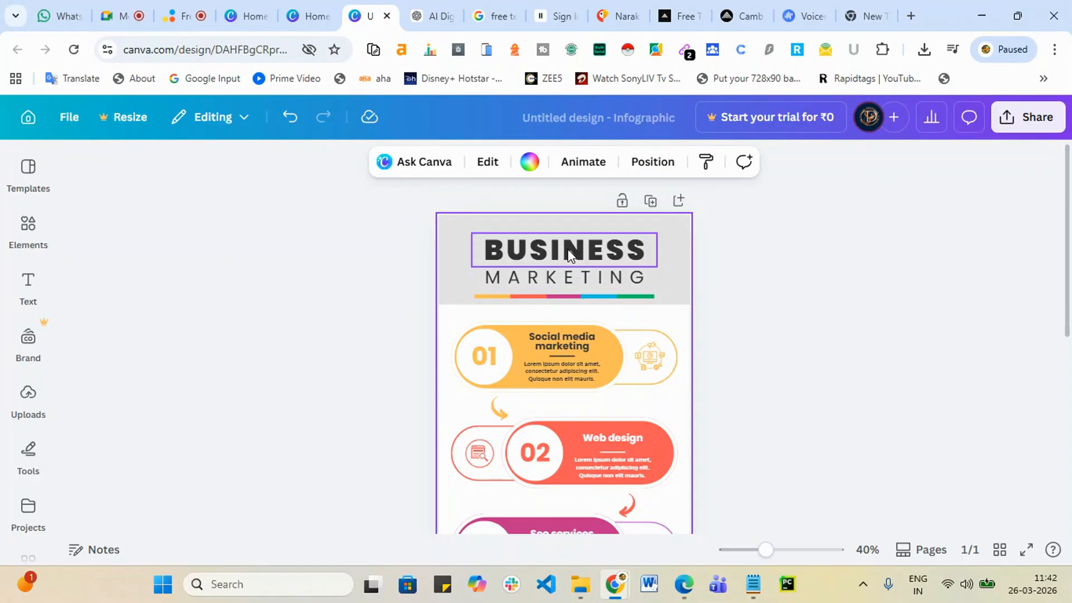
- Examine the business marketing infographic's five numbered sections and footer, selecting the description text under "Web design"
{"action": "scroll", "coordinate": [572, 414], "scroll_direction": "down", "scroll_amount": 6}
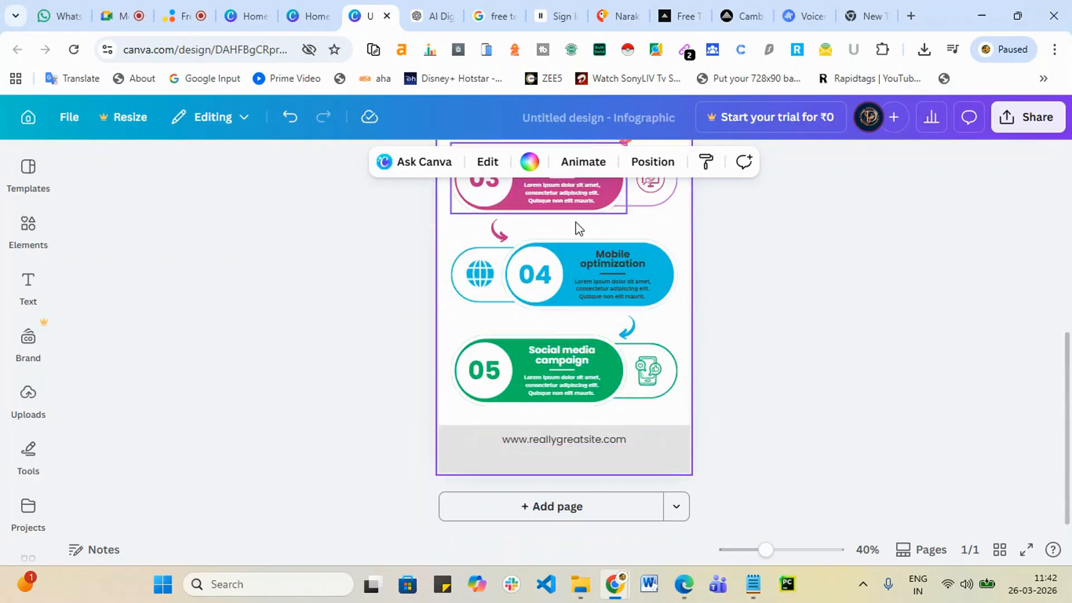
{"action": "scroll", "coordinate": [561, 279], "scroll_direction": "up", "scroll_amount": 1}
{"action": "scroll", "coordinate": [561, 274], "scroll_direction": "up", "scroll_amount": 1}
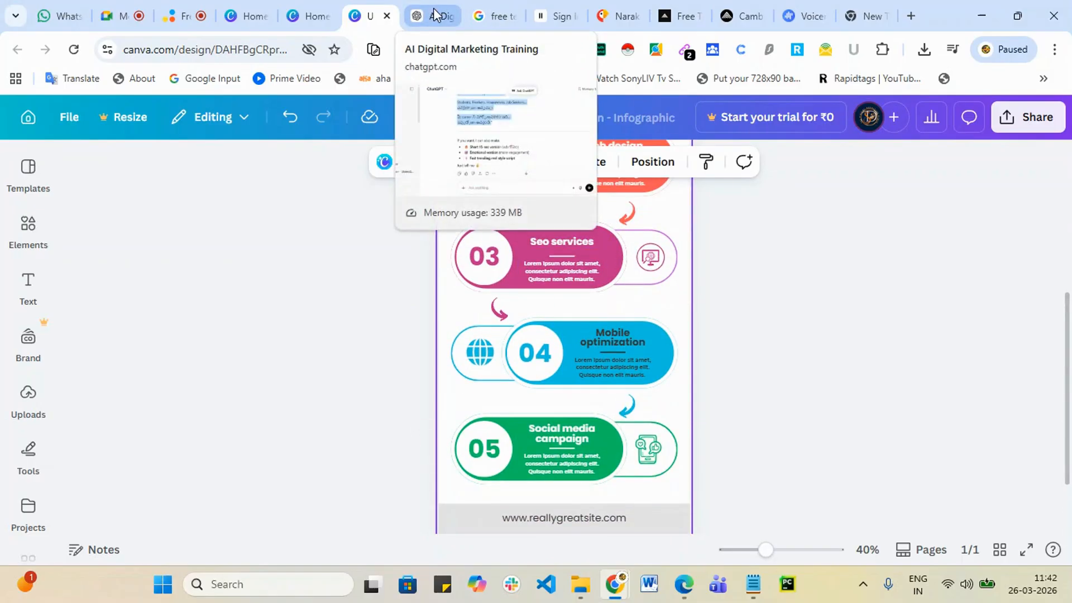
{"action": "left_click", "coordinate": [760, 399]}
{"action": "scroll", "coordinate": [771, 366], "scroll_direction": "up", "scroll_amount": 1}
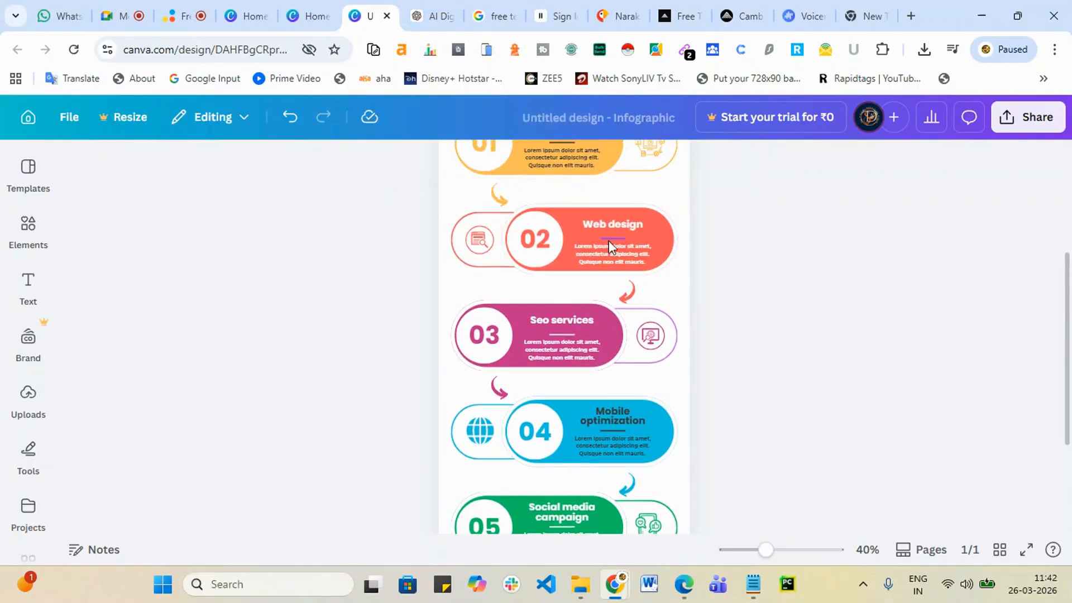
{"action": "double_click", "coordinate": [616, 250]}
{"action": "scroll", "coordinate": [748, 312], "scroll_direction": "up", "scroll_amount": 2}
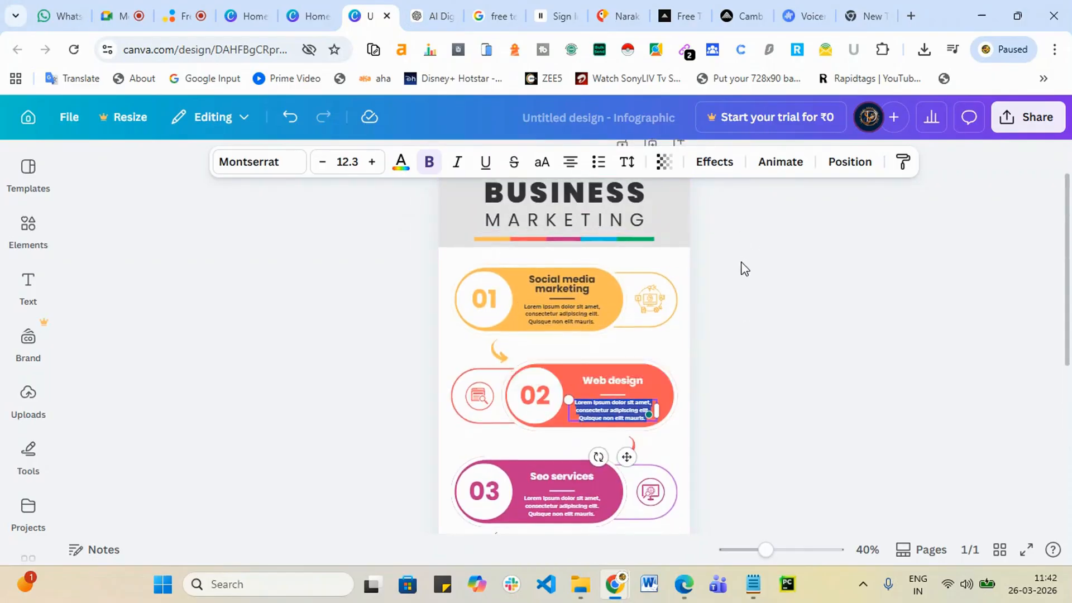
{"action": "scroll", "coordinate": [742, 268], "scroll_direction": "down", "scroll_amount": 4}
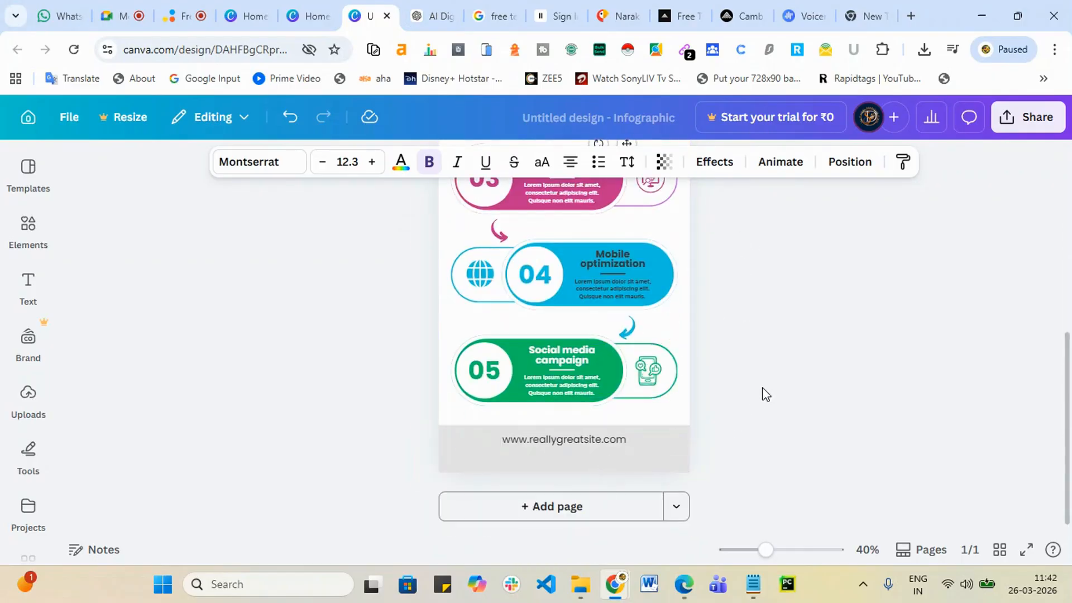
- Replace the design with the "Blue Illustrated Professional Path Design Process Timeline Infographic" template and check its sections
{"action": "left_click", "coordinate": [29, 170]}
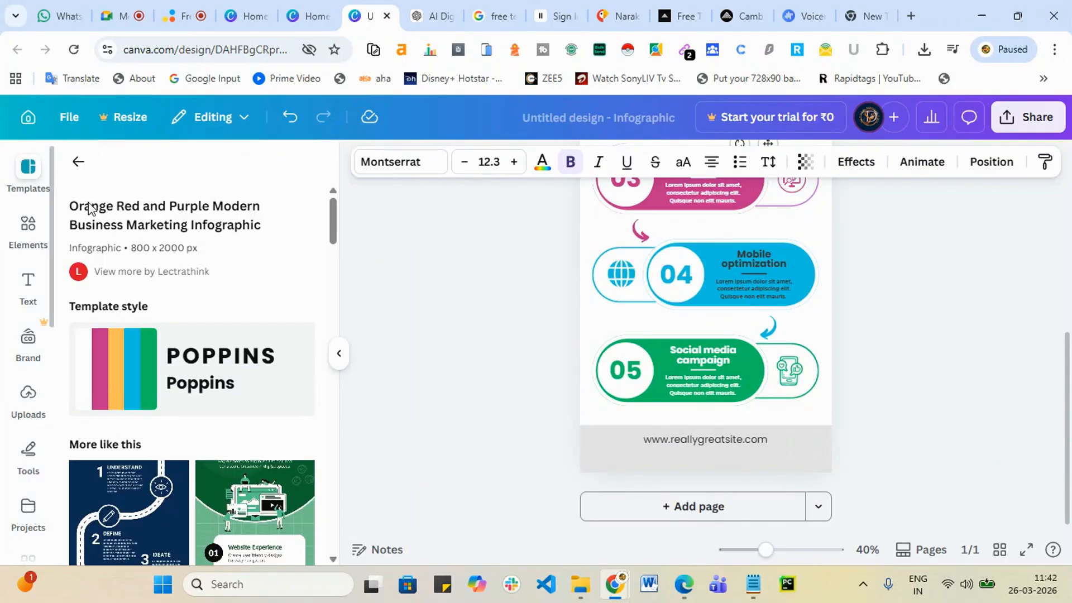
{"action": "scroll", "coordinate": [199, 409], "scroll_direction": "down", "scroll_amount": 4}
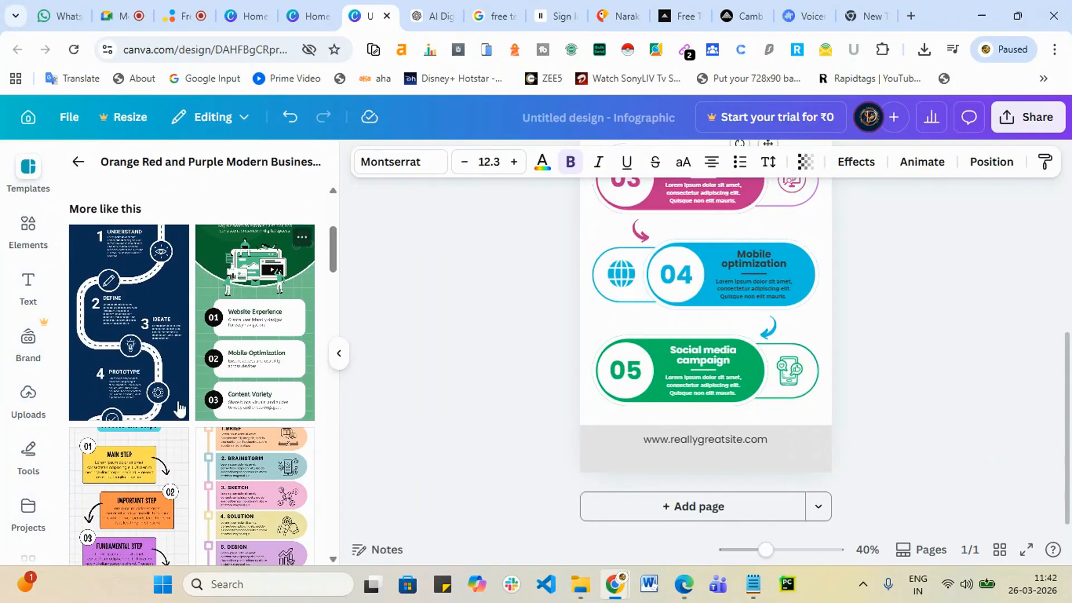
{"action": "left_click", "coordinate": [130, 364]}
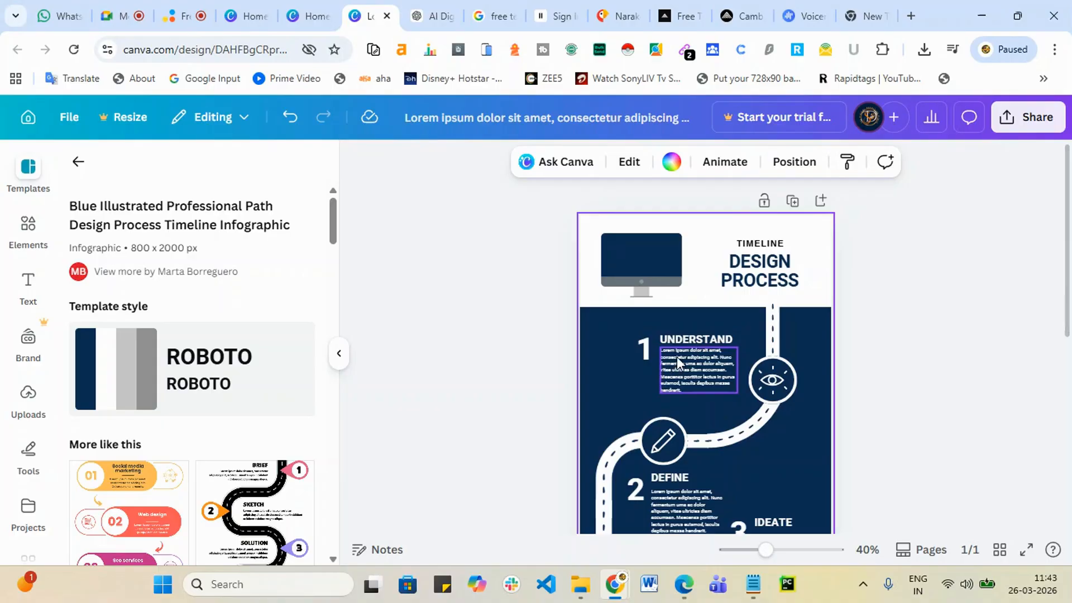
{"action": "scroll", "coordinate": [694, 336], "scroll_direction": "down", "scroll_amount": 7}
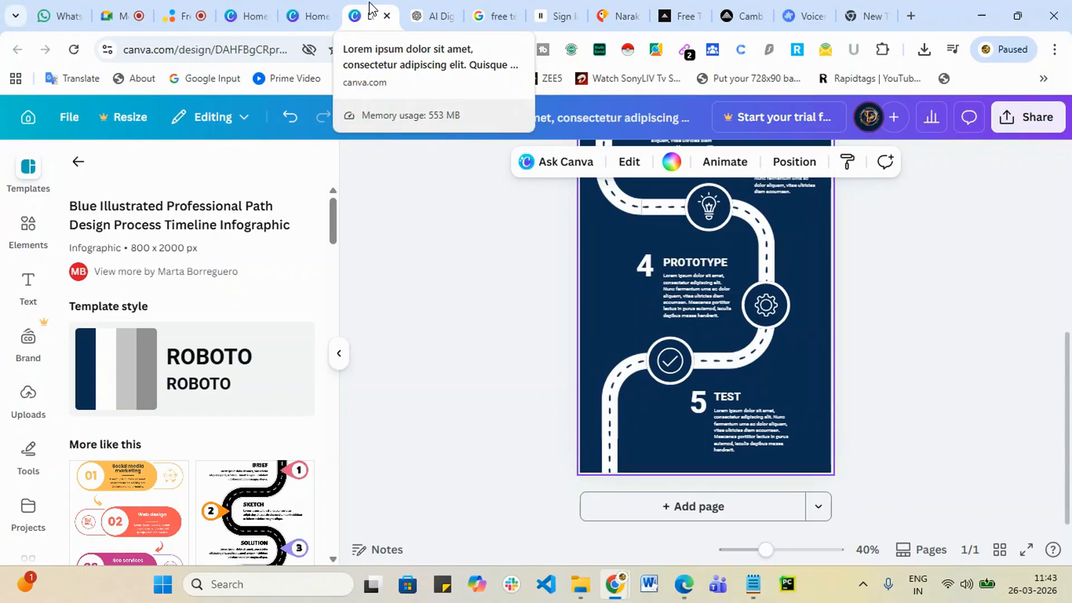
{"action": "scroll", "coordinate": [710, 301], "scroll_direction": "up", "scroll_amount": 7}
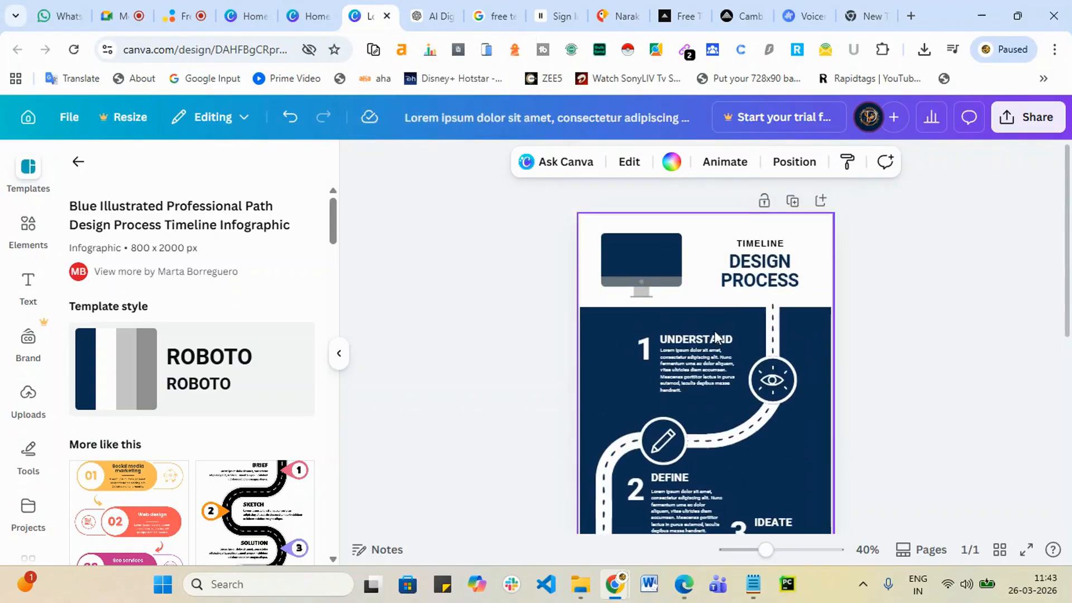
{"action": "left_click", "coordinate": [699, 370]}
{"action": "scroll", "coordinate": [833, 371], "scroll_direction": "down", "scroll_amount": 5}
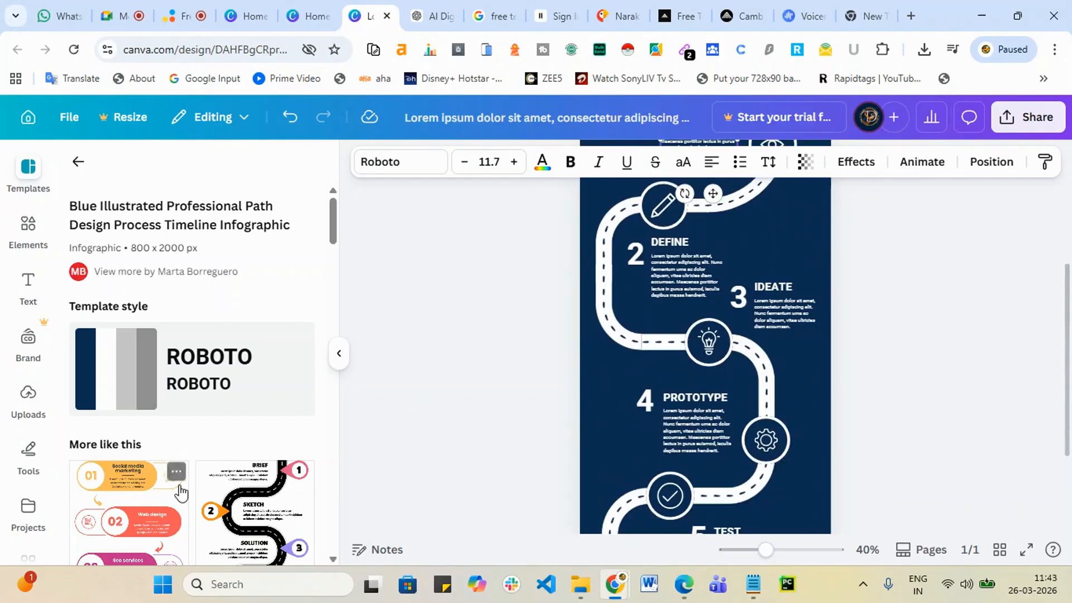
- Browse the similar templates and apply the "Multicolor Illustrated Design Process Timeline Infographic" to the page
{"action": "scroll", "coordinate": [212, 479], "scroll_direction": "down", "scroll_amount": 5}
{"action": "scroll", "coordinate": [285, 475], "scroll_direction": "down", "scroll_amount": 5}
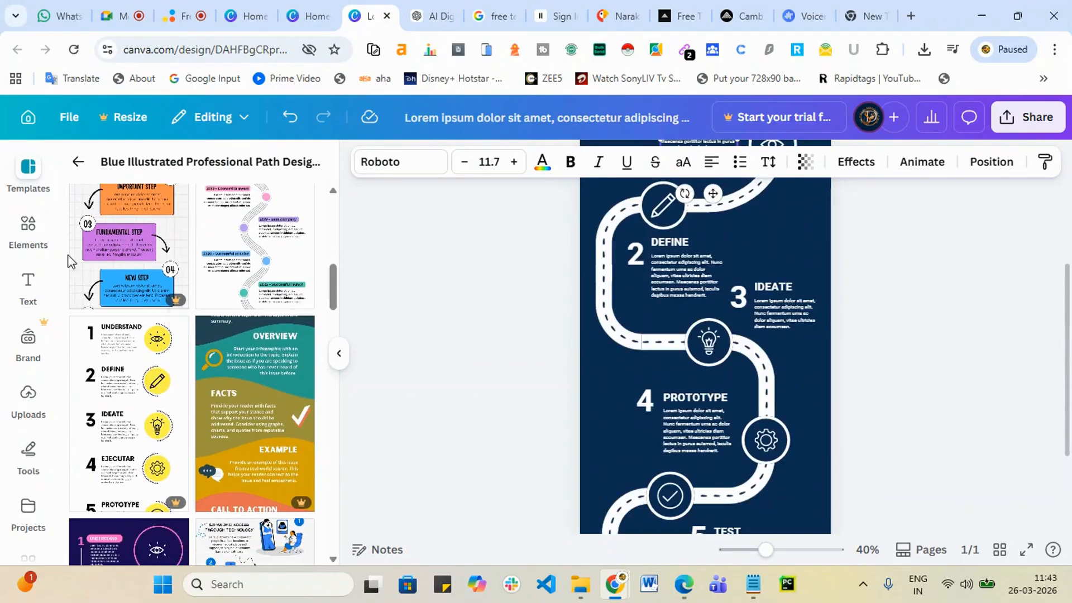
{"action": "scroll", "coordinate": [159, 391], "scroll_direction": "down", "scroll_amount": 1}
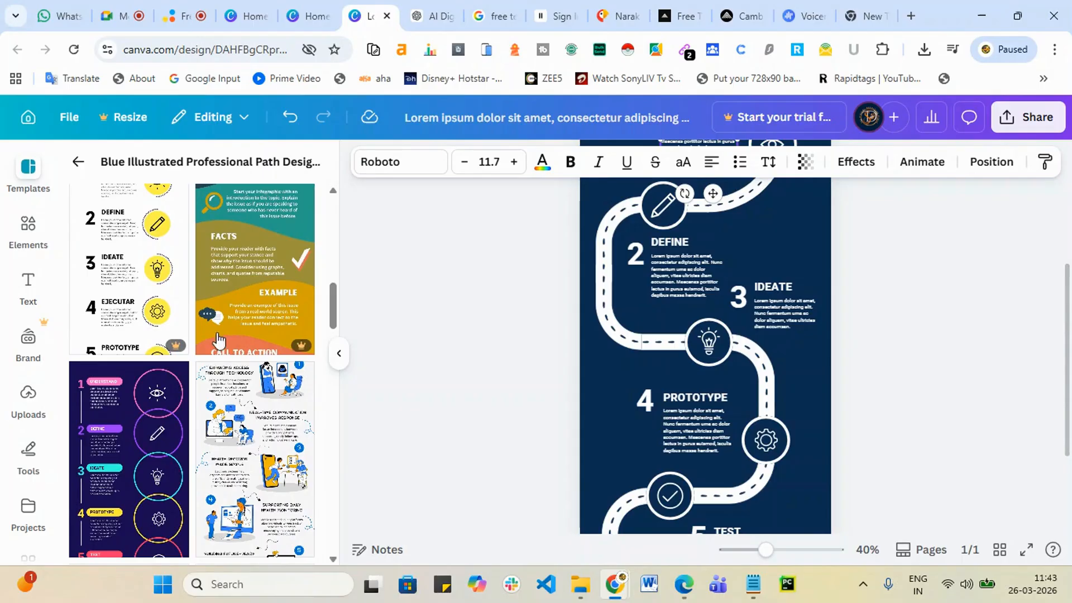
{"action": "scroll", "coordinate": [161, 335], "scroll_direction": "down", "scroll_amount": 4}
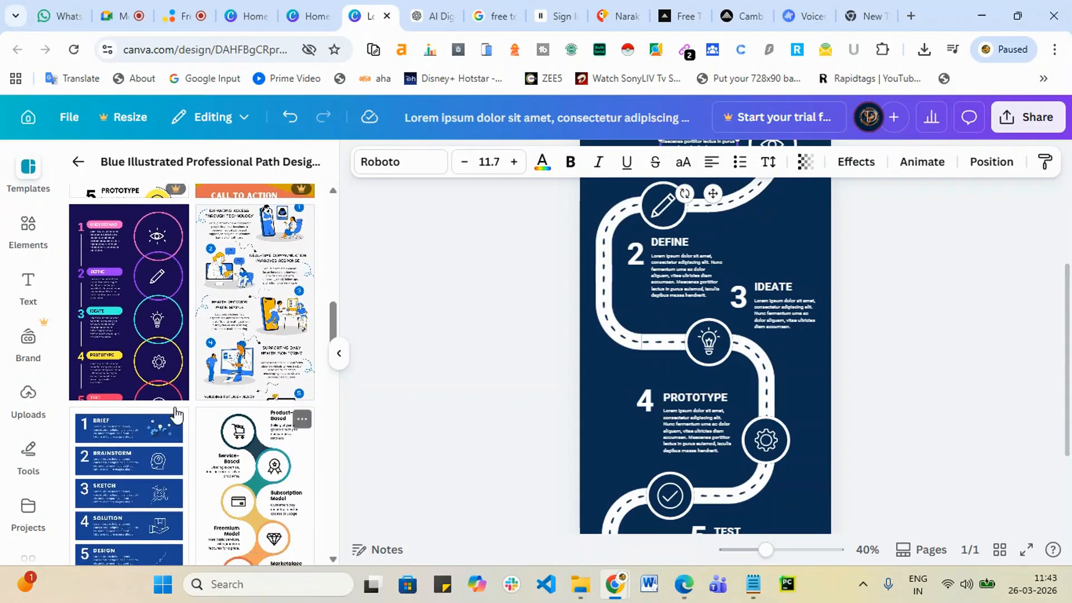
{"action": "left_click", "coordinate": [117, 331]}
{"action": "left_click", "coordinate": [707, 352]}
{"action": "scroll", "coordinate": [715, 347], "scroll_direction": "up", "scroll_amount": 4}
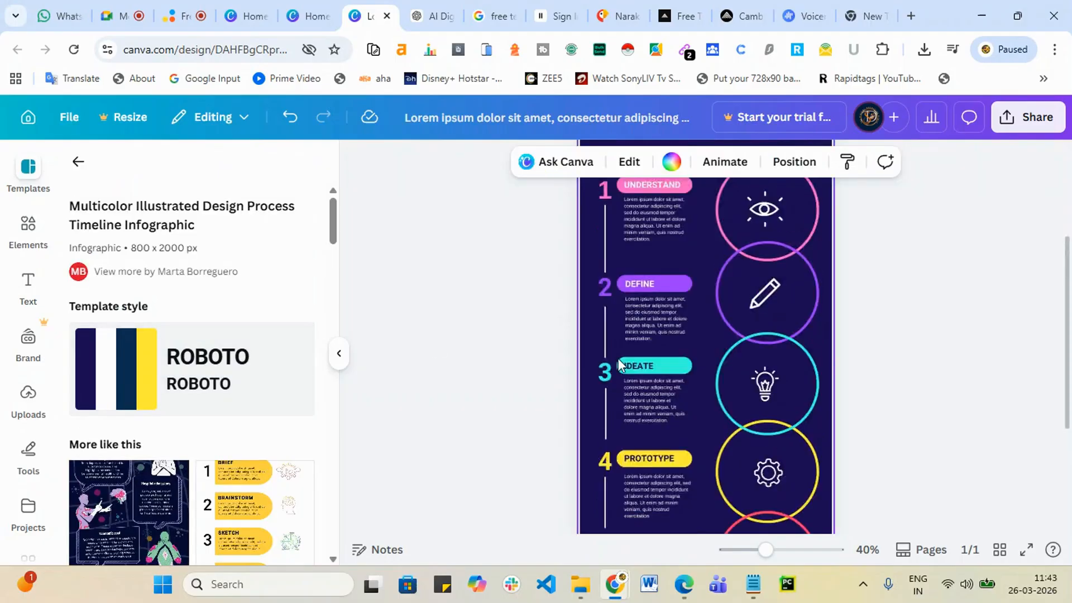
- Inspect the crop options of the eye icon beside UNDERSTAND, close them, and review the sections through TEST
{"action": "left_click", "coordinate": [763, 359]}
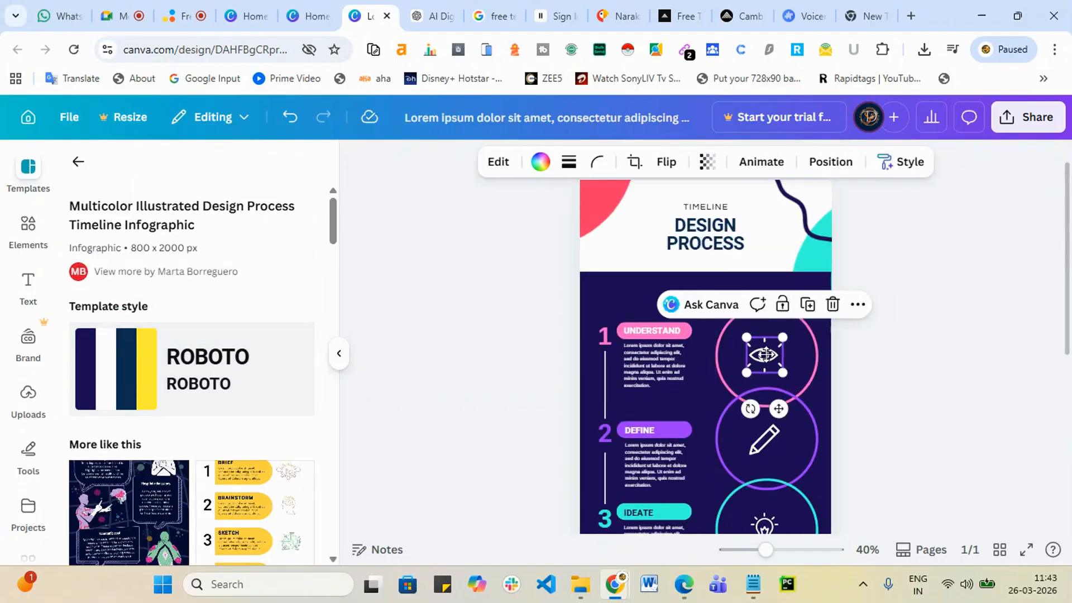
{"action": "double_click", "coordinate": [765, 356]}
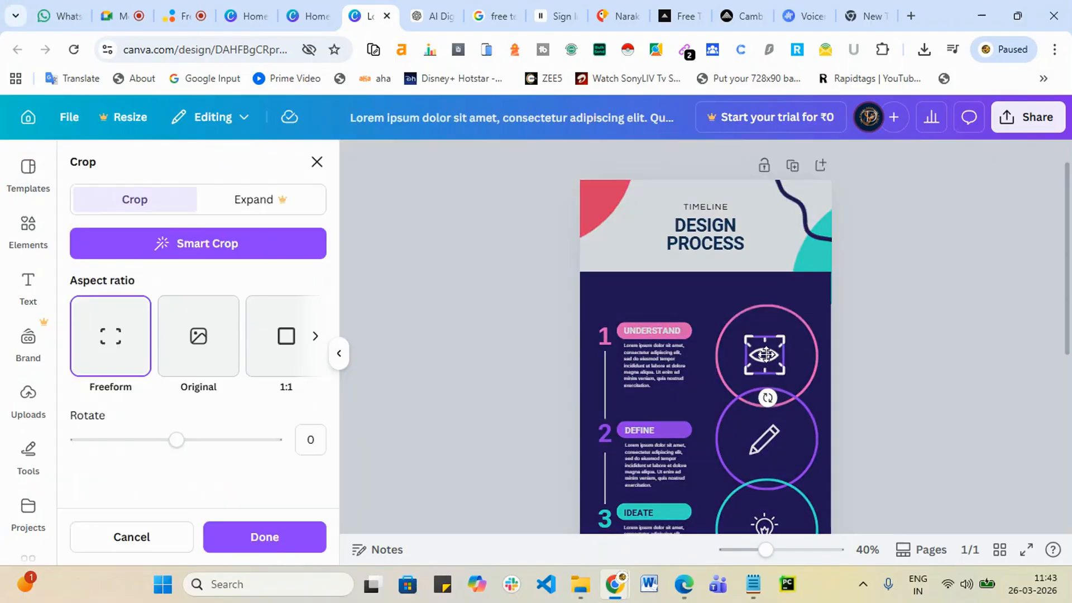
{"action": "left_click", "coordinate": [866, 335]}
{"action": "scroll", "coordinate": [660, 350], "scroll_direction": "down", "scroll_amount": 1}
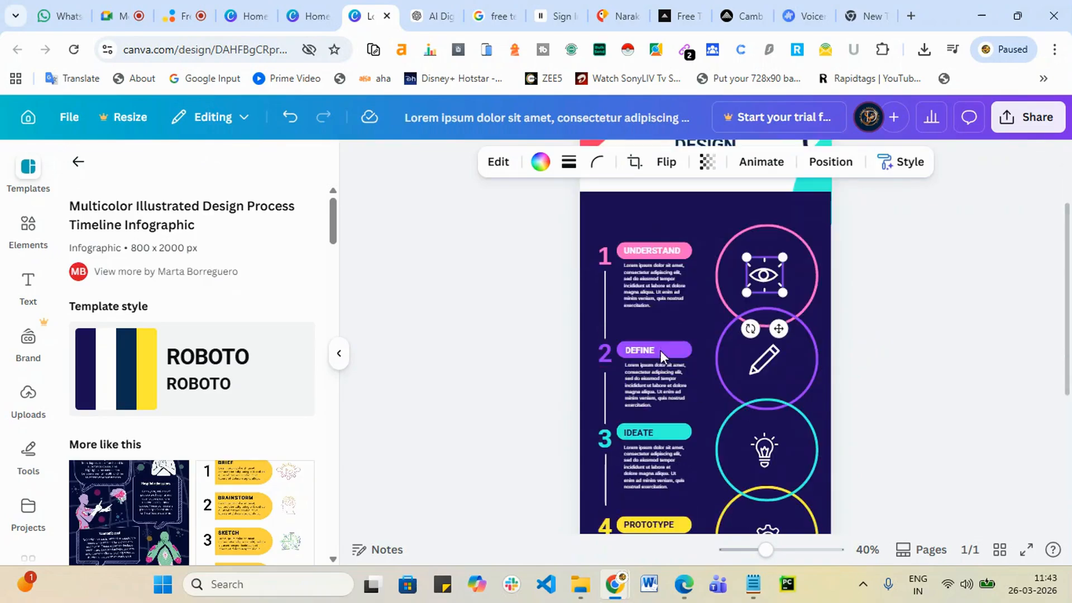
{"action": "scroll", "coordinate": [621, 419], "scroll_direction": "down", "scroll_amount": 1}
{"action": "scroll", "coordinate": [621, 420], "scroll_direction": "down", "scroll_amount": 3}
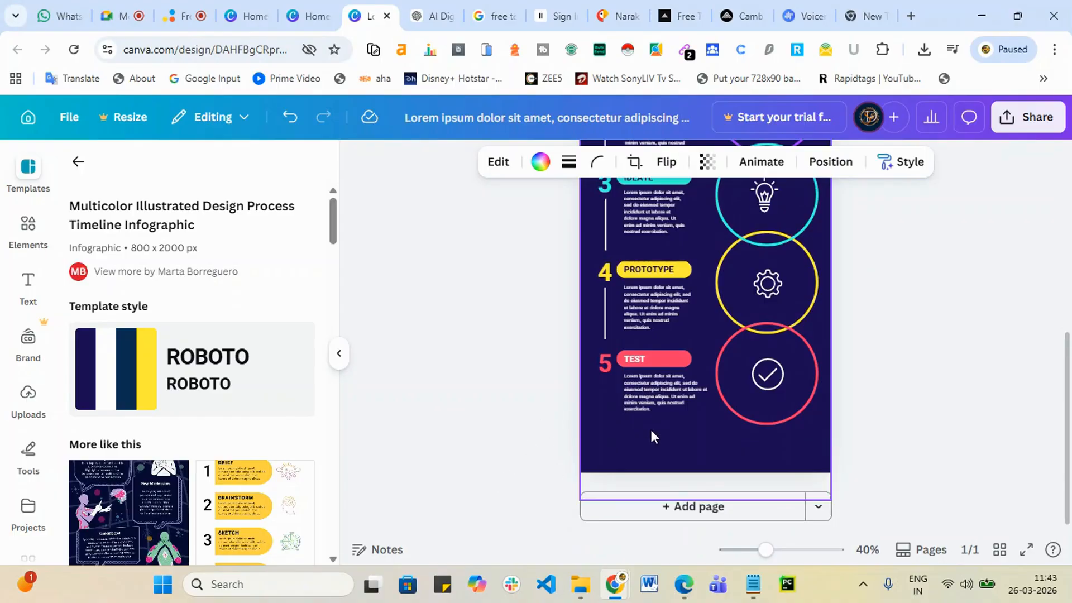
{"action": "scroll", "coordinate": [725, 387], "scroll_direction": "up", "scroll_amount": 1}
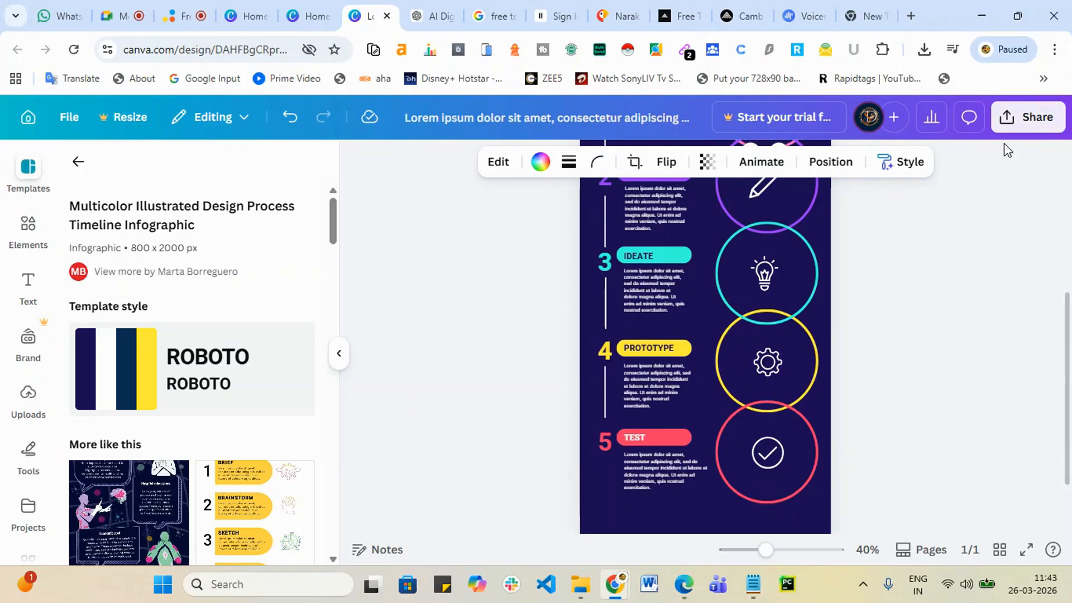
- Create a public view link for the infographic and copy it
{"action": "left_click", "coordinate": [1029, 119]}
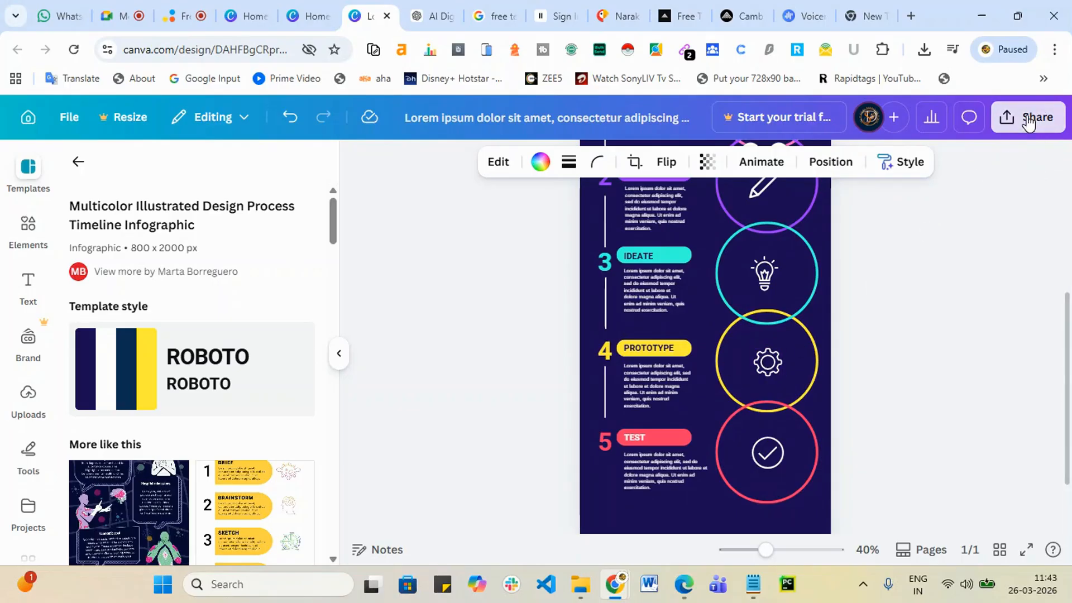
{"action": "scroll", "coordinate": [983, 386], "scroll_direction": "down", "scroll_amount": 1}
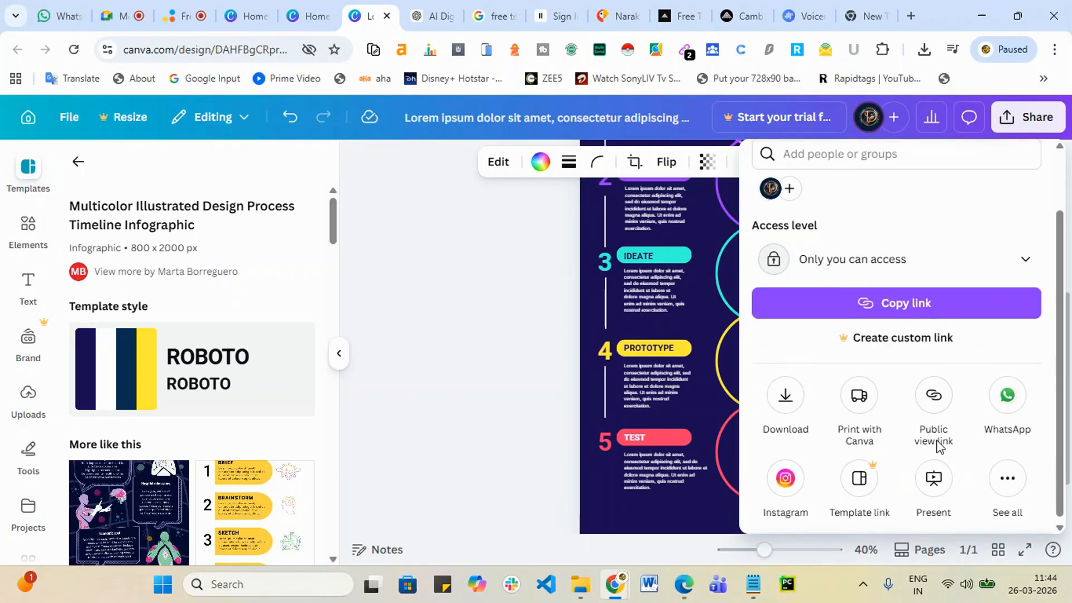
{"action": "left_click", "coordinate": [937, 397]}
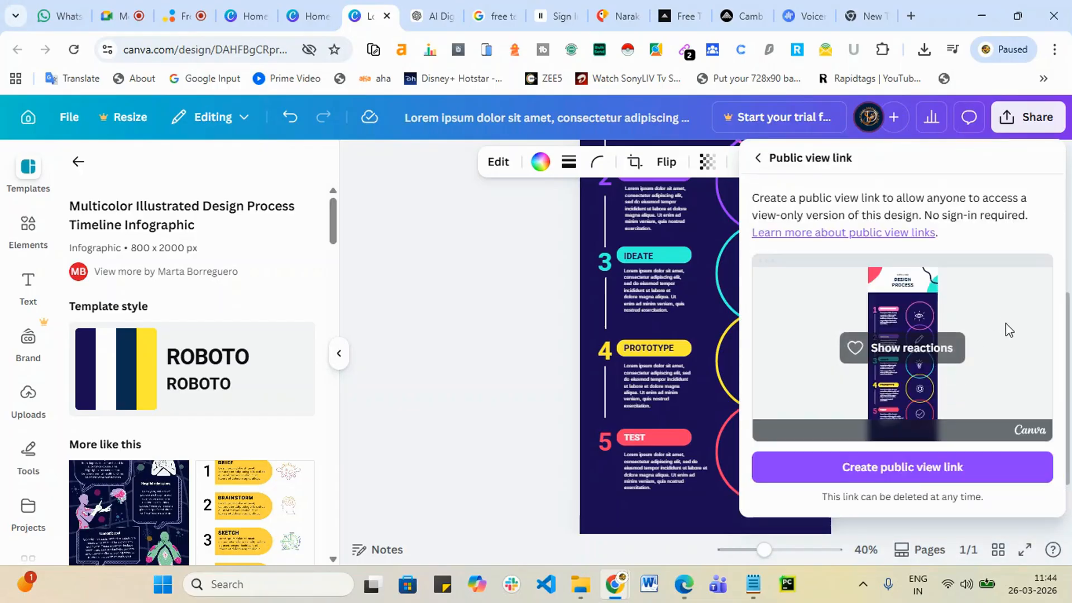
{"action": "left_click", "coordinate": [945, 469]}
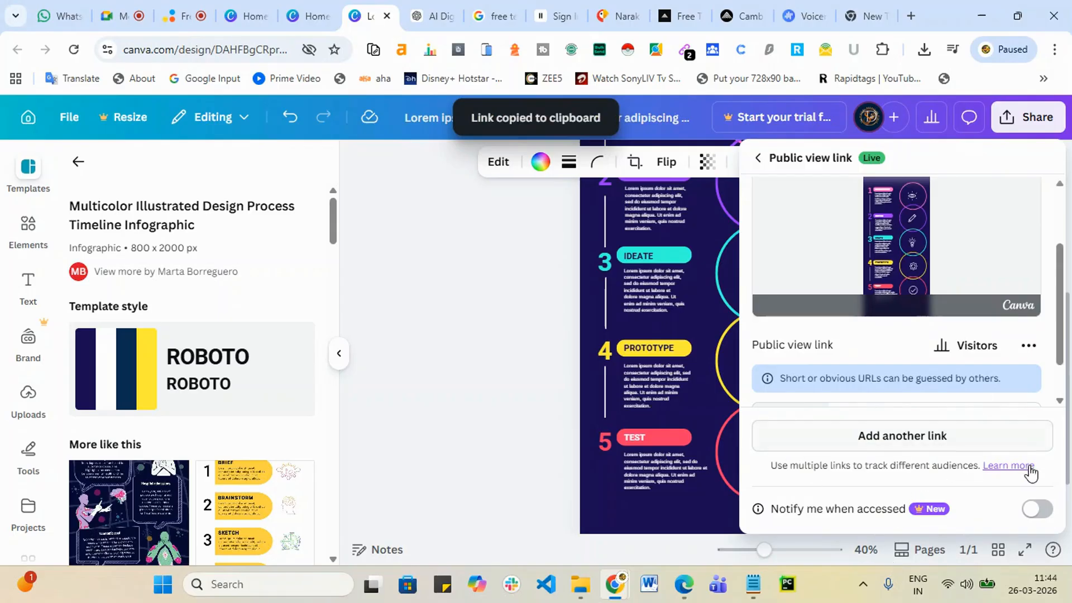
{"action": "scroll", "coordinate": [1057, 343], "scroll_direction": "down", "scroll_amount": 1}
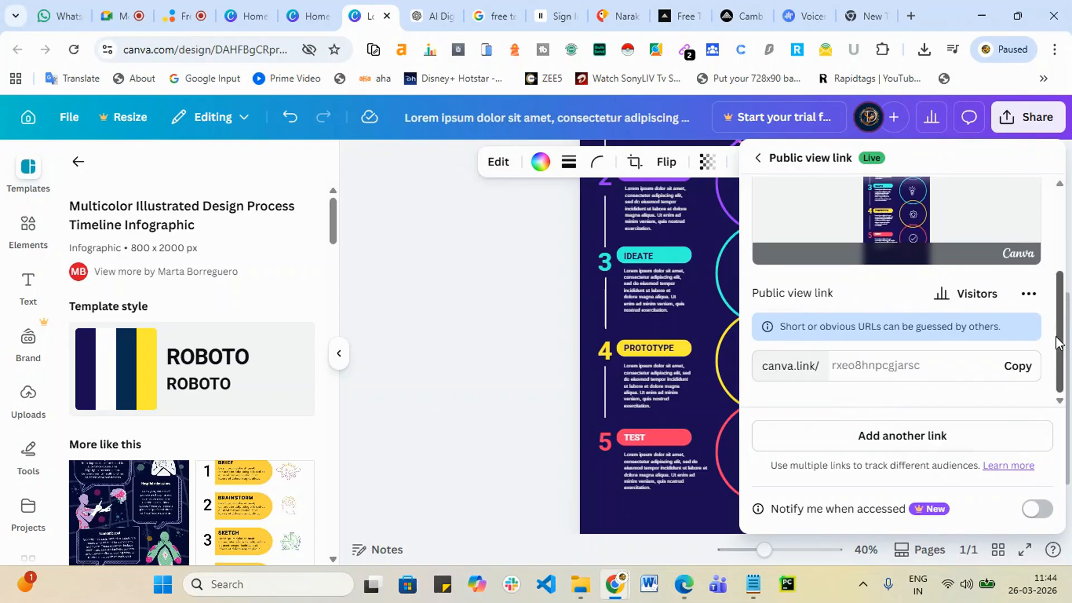
{"action": "left_click", "coordinate": [1025, 372]}
- Open the copied link in a new Incognito window to check the public view, and return to the Canva design
{"action": "left_click", "coordinate": [1055, 48]}
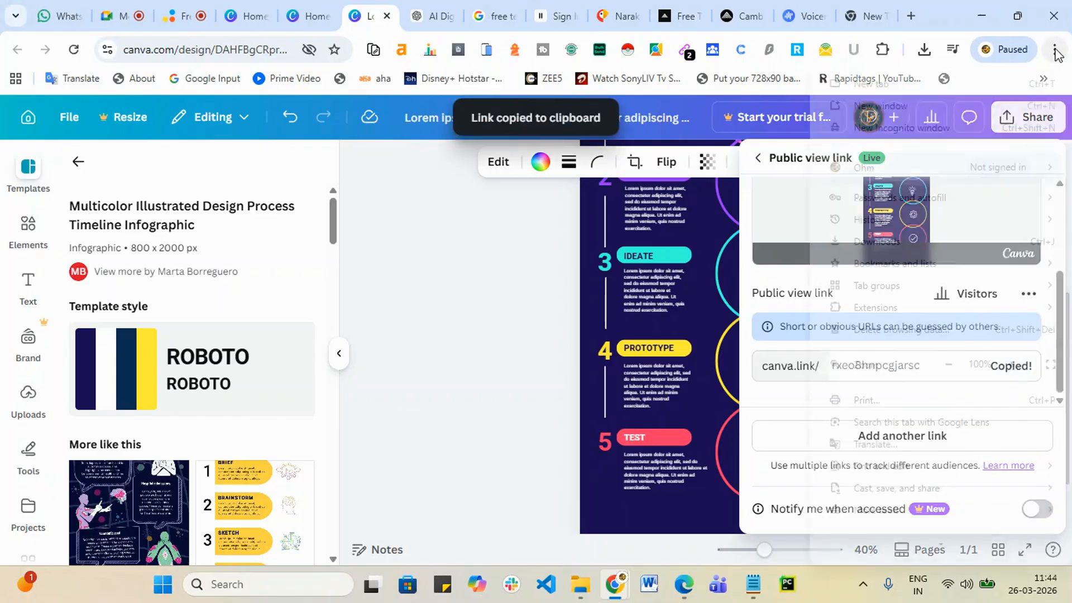
{"action": "left_click", "coordinate": [932, 121]}
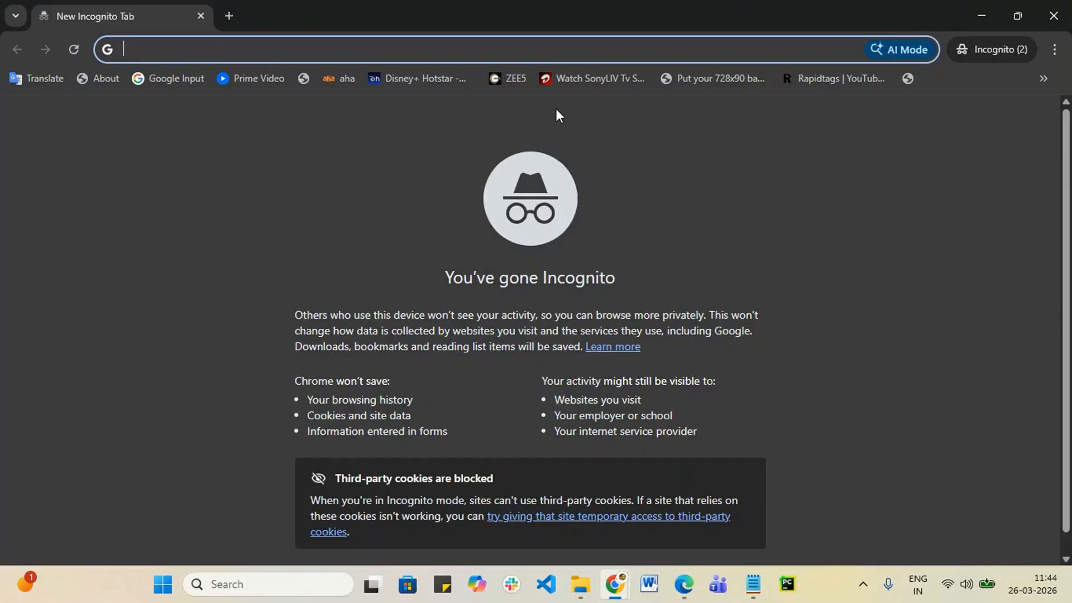
{"action": "key", "text": "ctrl+v"}
{"action": "key", "text": "Return"}
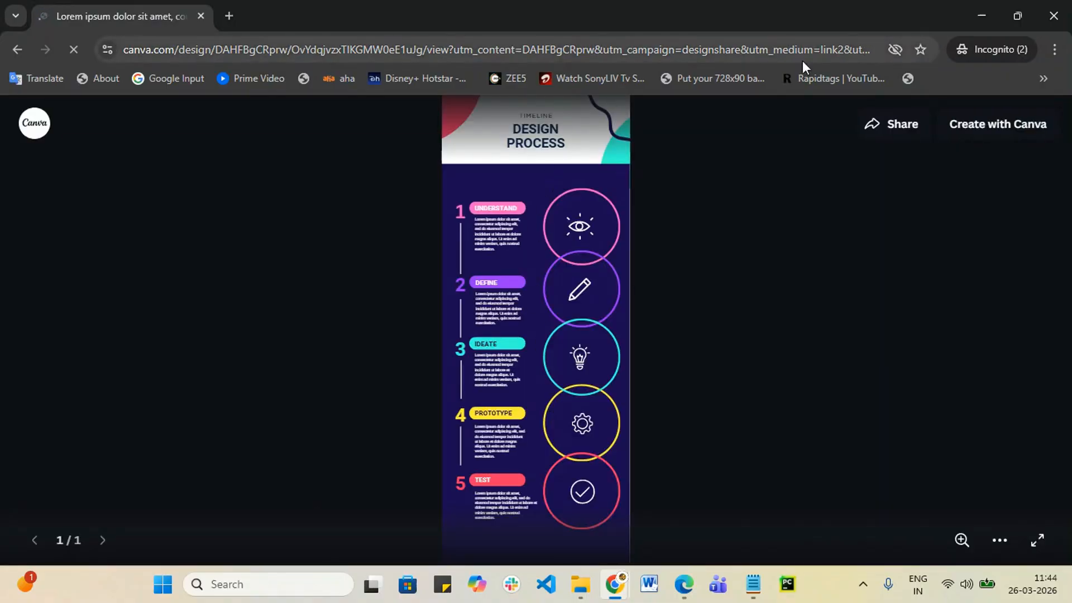
{"action": "left_click", "coordinate": [1054, 16]}
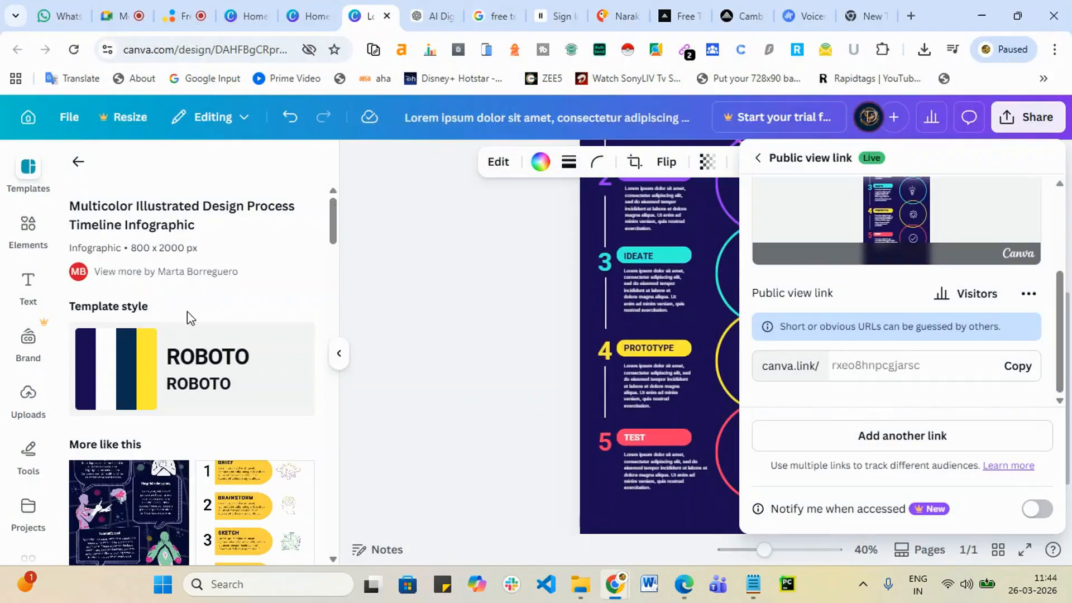
{"action": "left_click", "coordinate": [481, 263]}
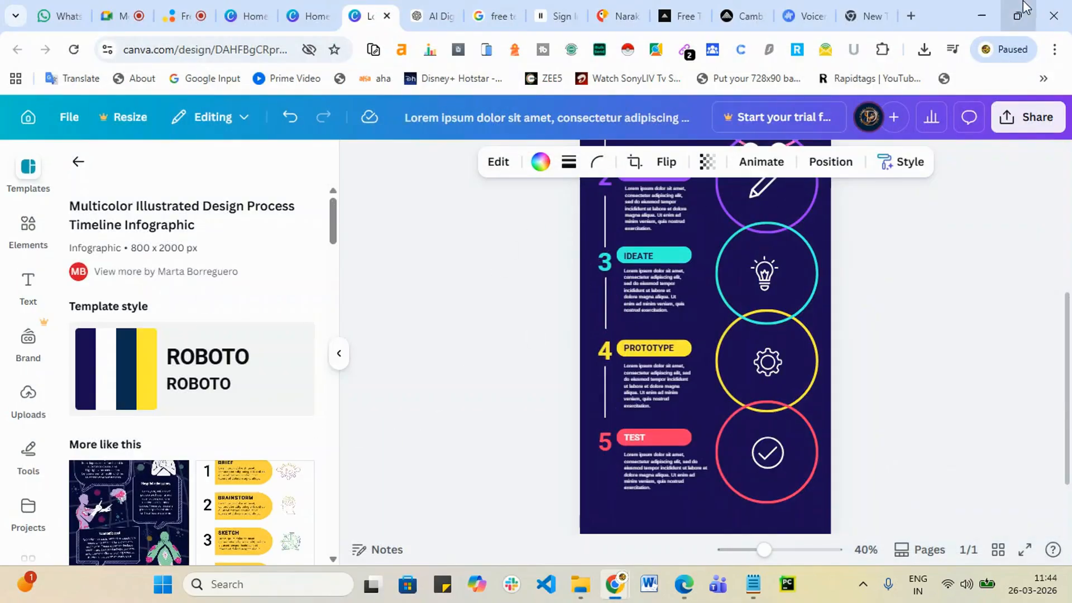
- Switch to the VEED video in Edge, return to the Canva infographic in Chrome, and select the description text under IDEATE
{"action": "left_click", "coordinate": [946, 66]}
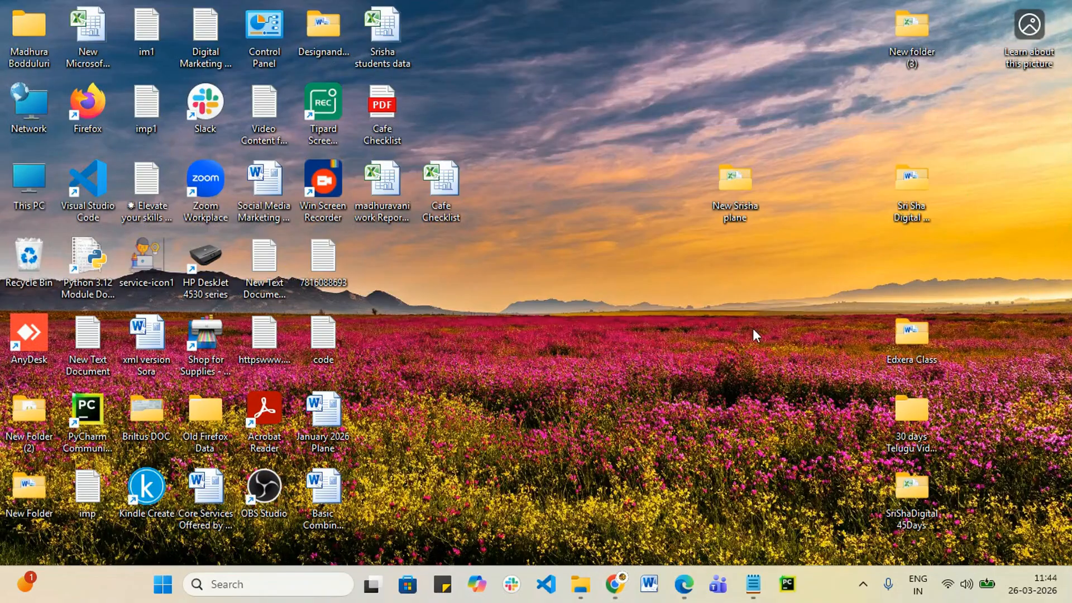
{"action": "left_click", "coordinate": [691, 569]}
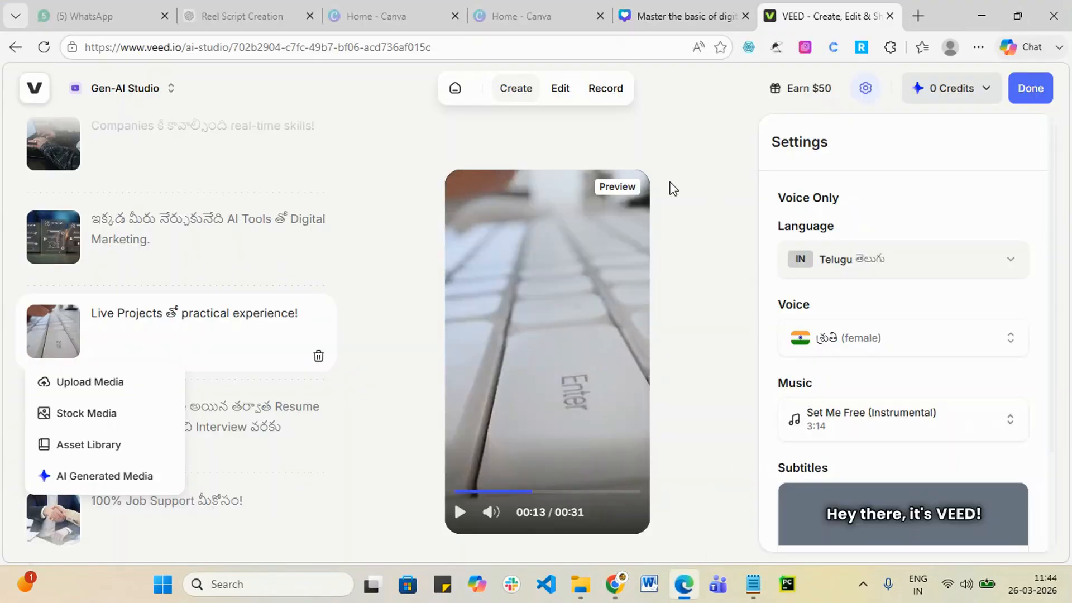
{"action": "left_click", "coordinate": [981, 15]}
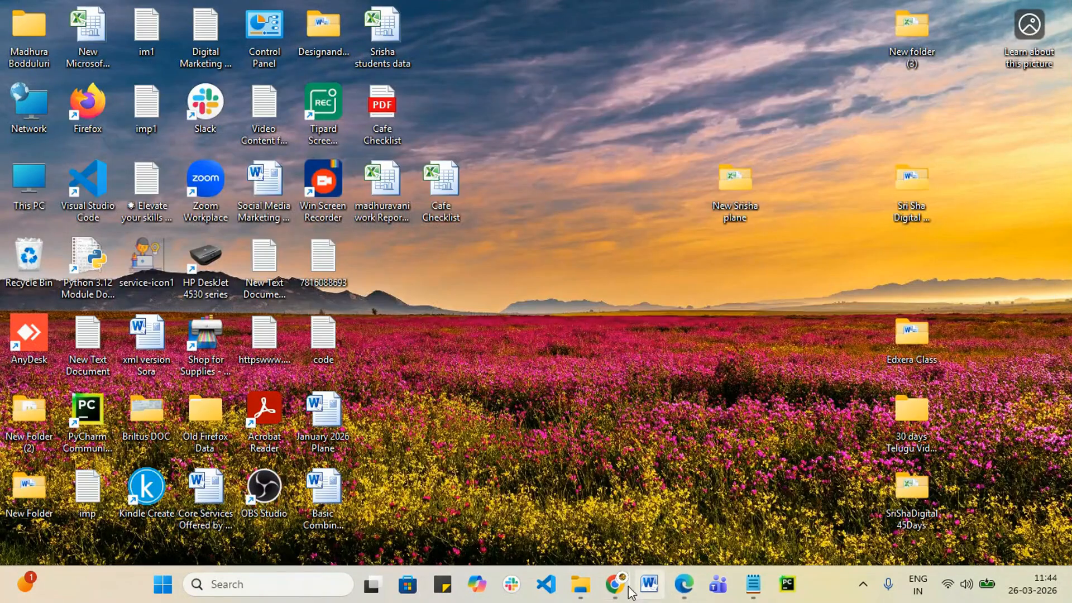
{"action": "mouse_move", "coordinate": [614, 586]}
{"action": "left_click", "coordinate": [411, 508]}
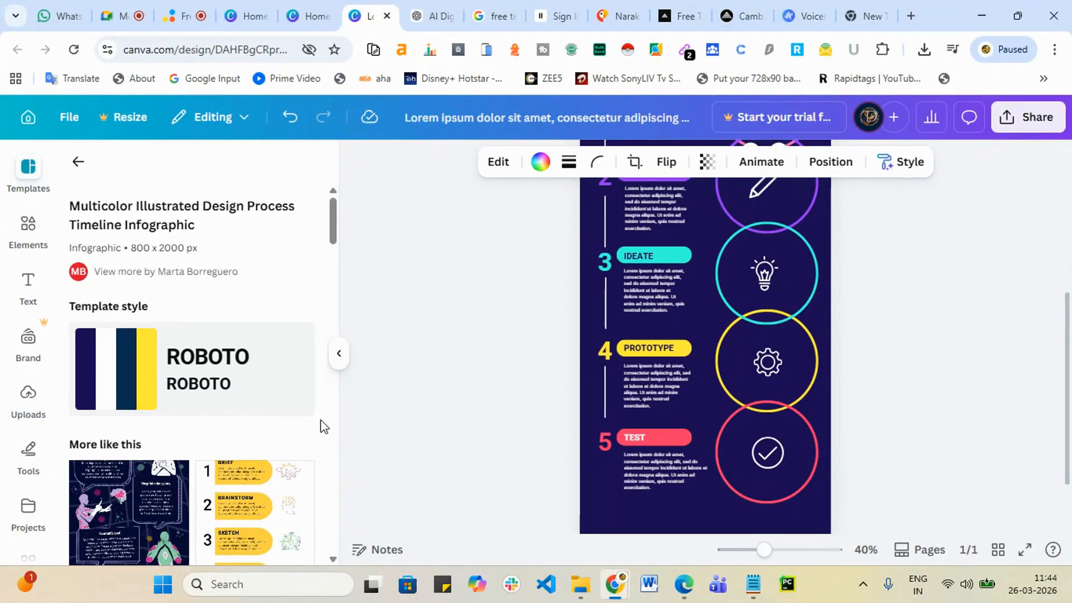
{"action": "left_click", "coordinate": [647, 296]}
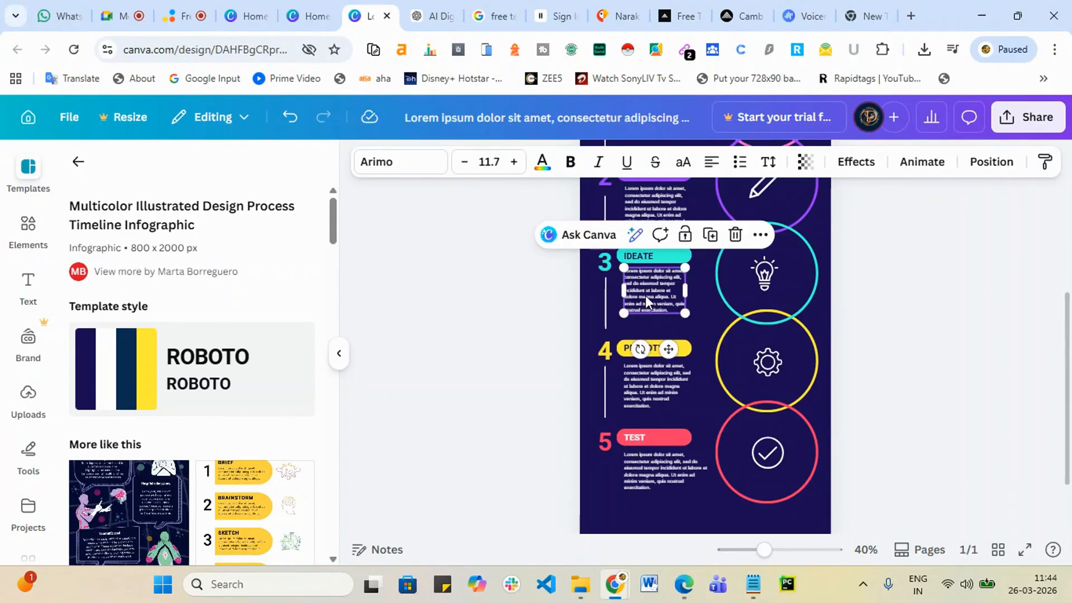
- Leave the infographic design and return to the Canva home page
{"action": "left_click", "coordinate": [648, 296]}
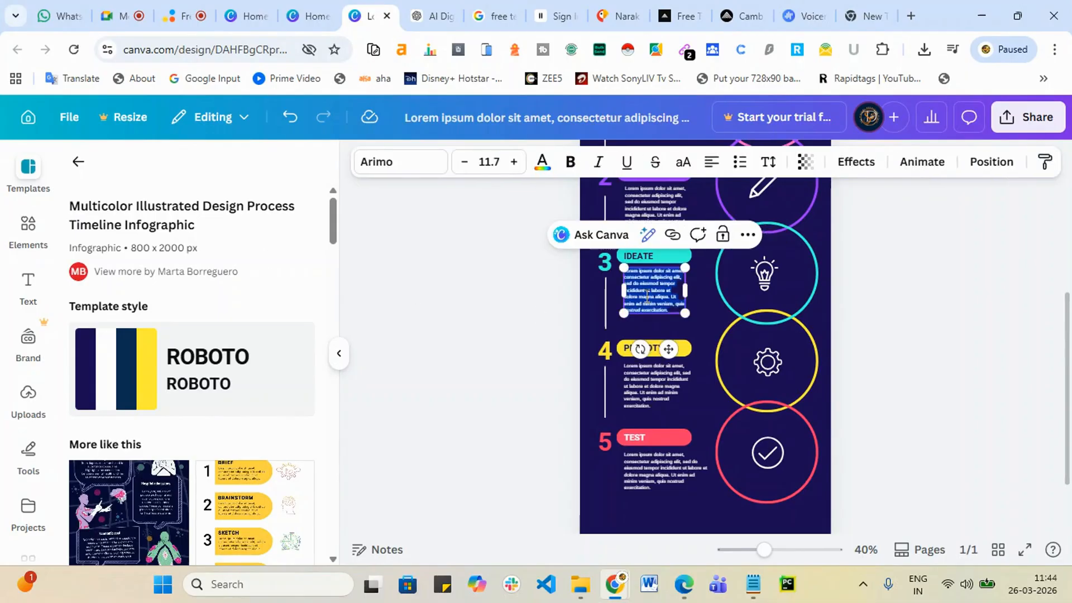
{"action": "left_click", "coordinate": [78, 162]}
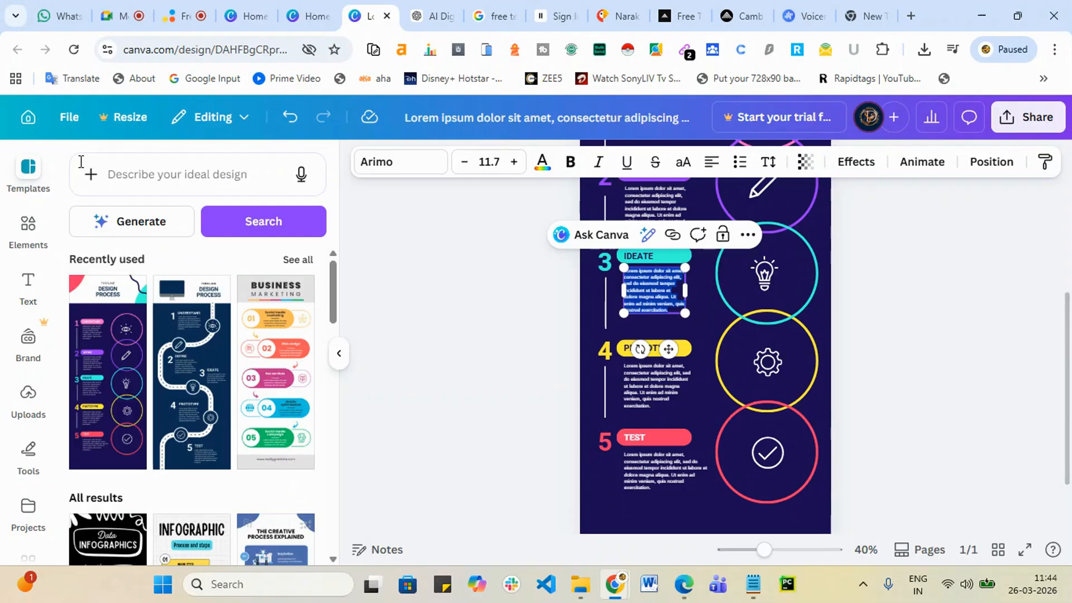
{"action": "left_click", "coordinate": [31, 183]}
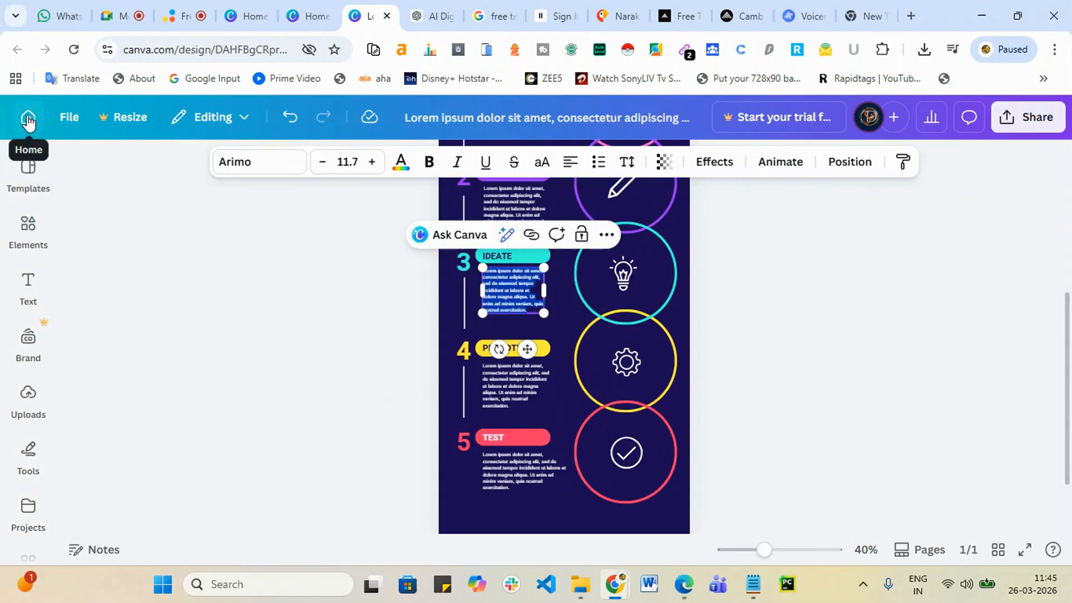
{"action": "left_click", "coordinate": [28, 118]}
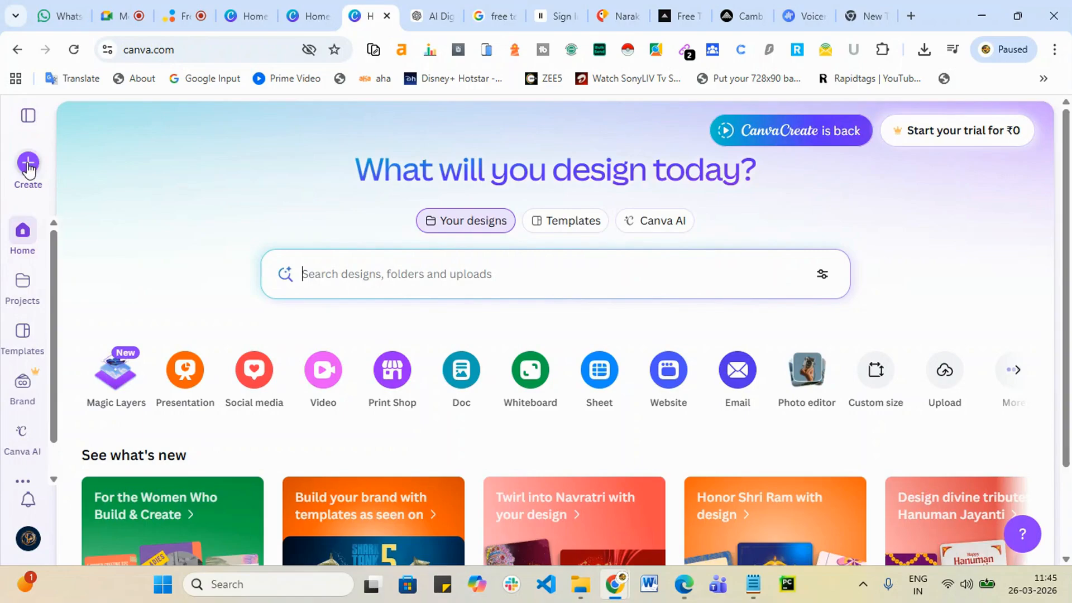
- Search the design types for "Resume A4" and create an Architect Resume (A4 Portrait) design
{"action": "left_click", "coordinate": [295, 270]}
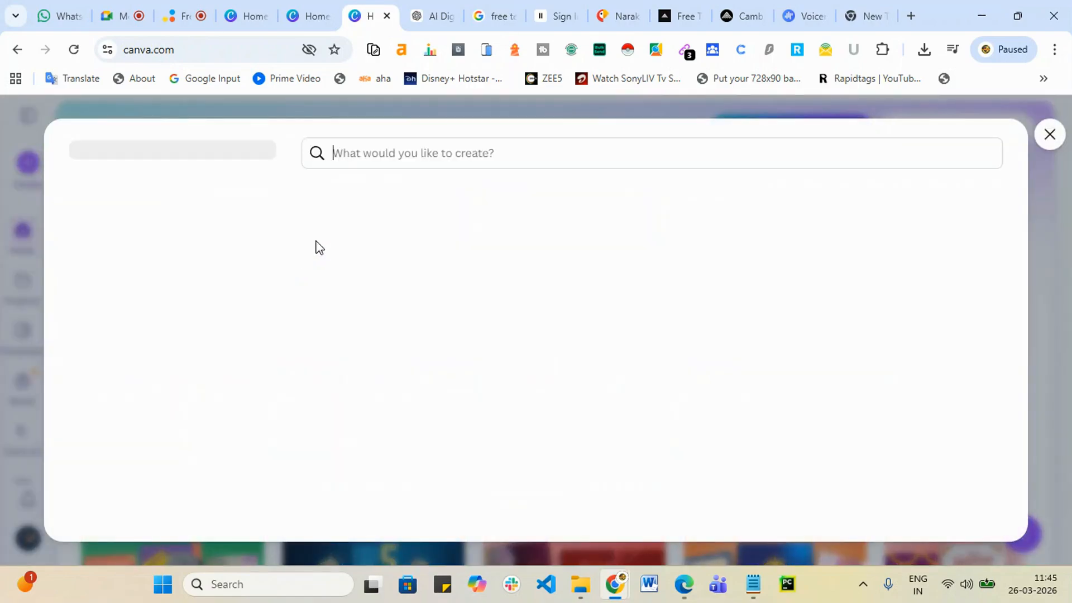
{"action": "type", "text": "Re"}
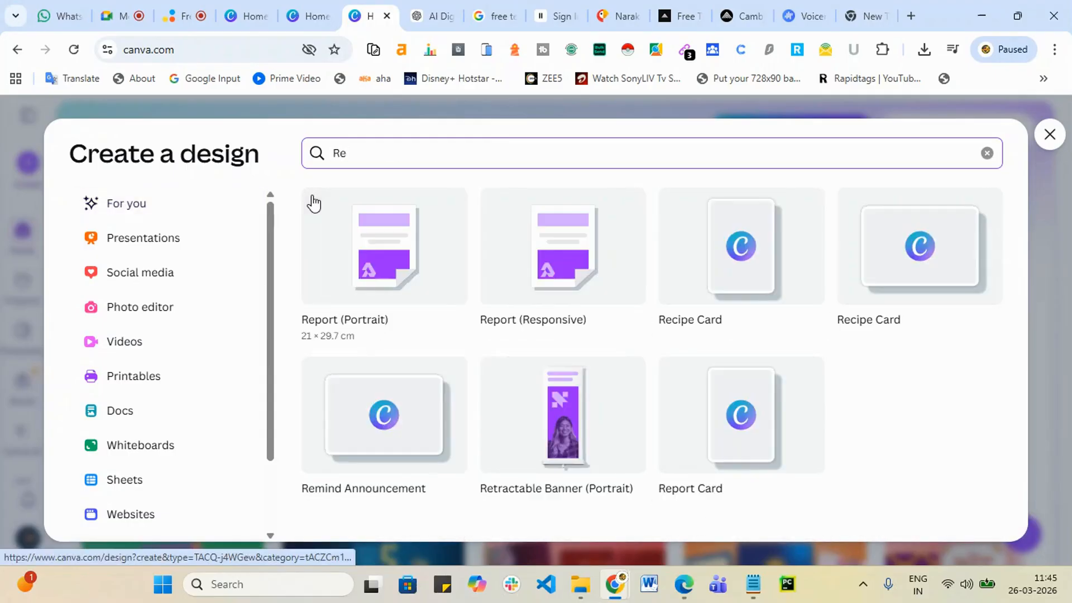
{"action": "left_click", "coordinate": [188, 15]}
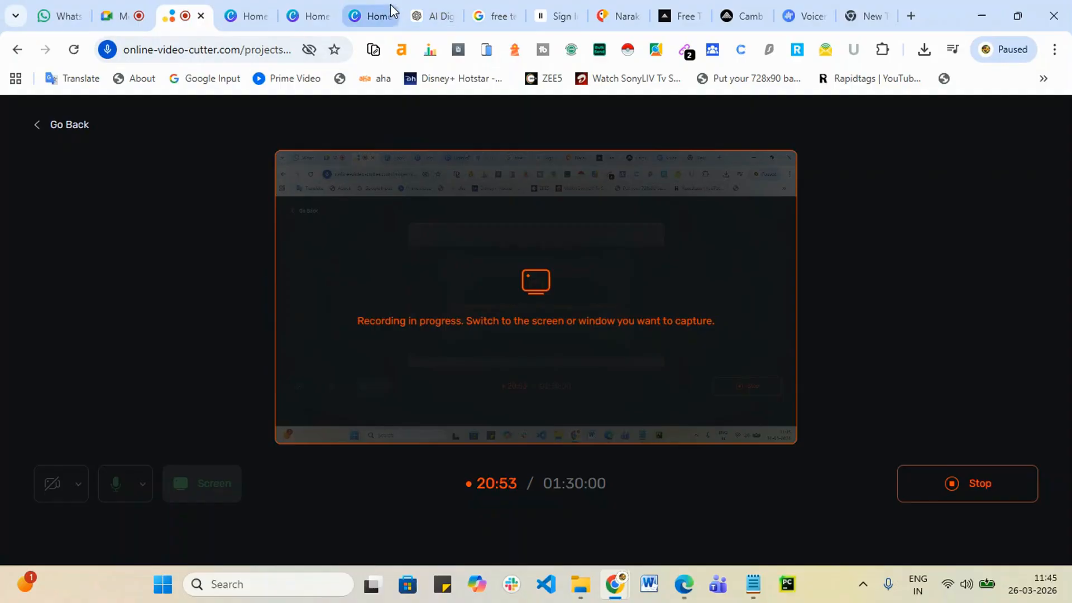
{"action": "left_click", "coordinate": [369, 15]}
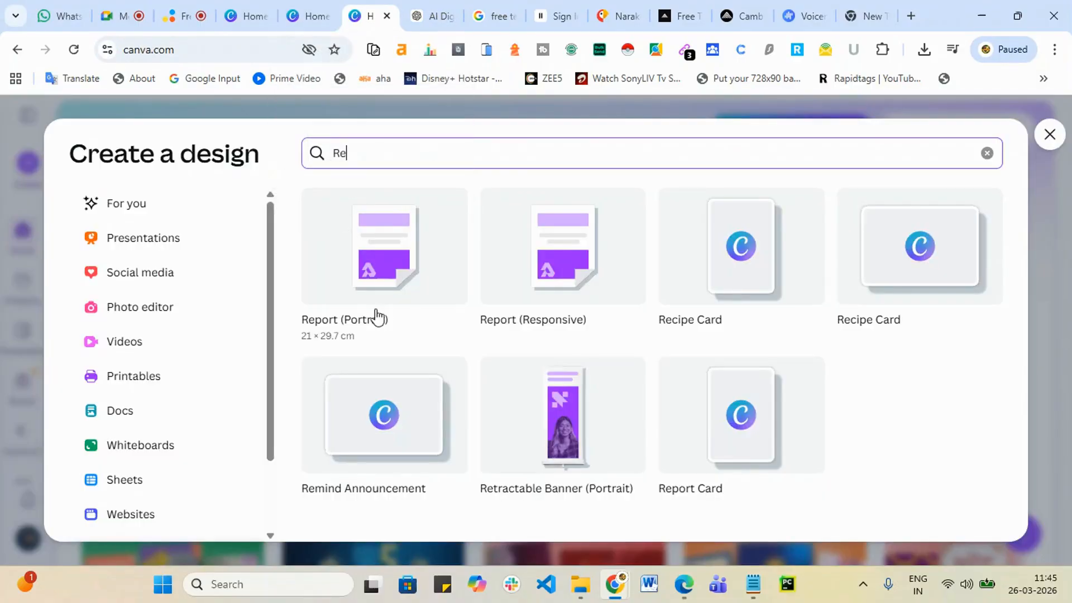
{"action": "type", "text": "sume"}
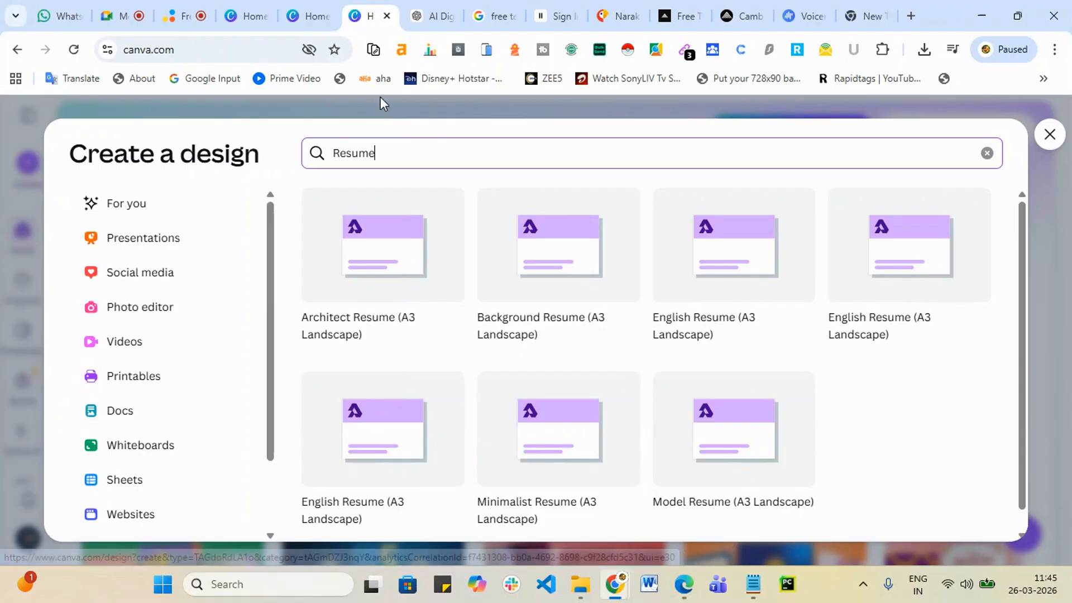
{"action": "left_click", "coordinate": [403, 154]}
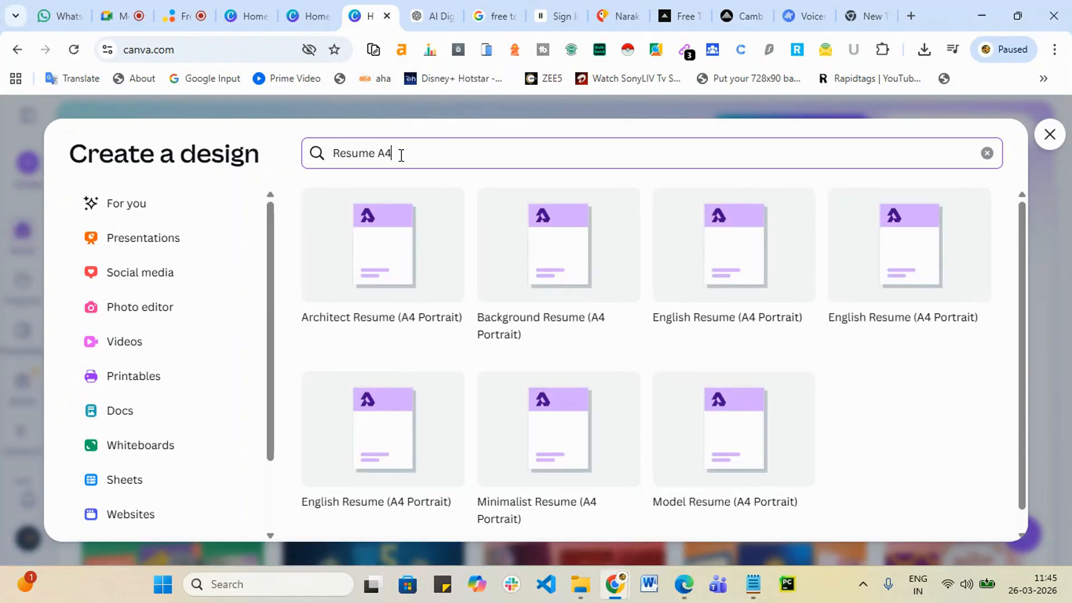
{"action": "left_click", "coordinate": [386, 258]}
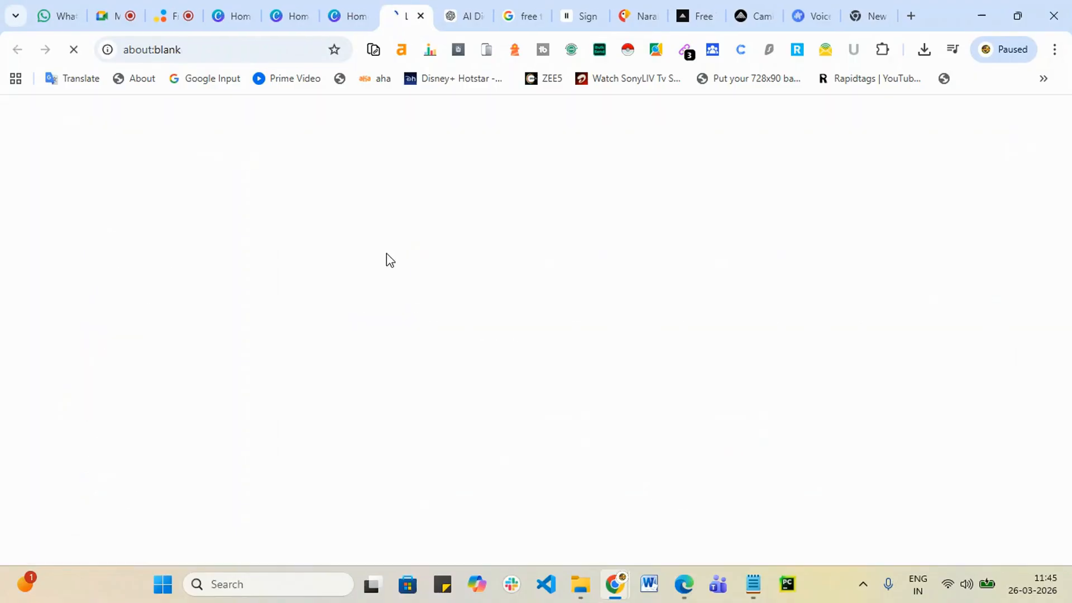
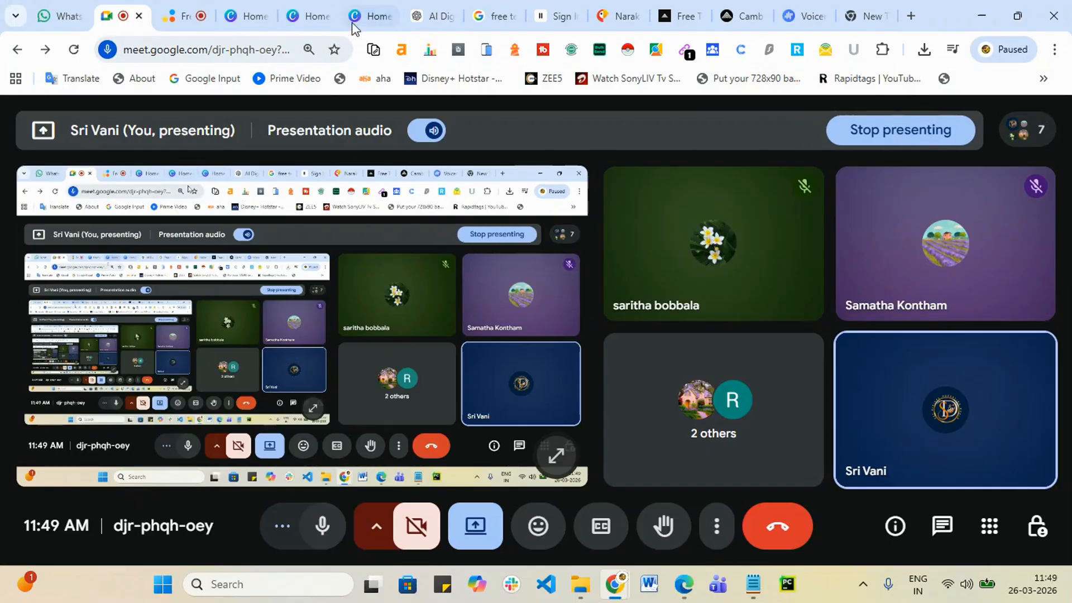
- Create a Business Card (Landscape) design and open the recently used Blue and Gold Corporate Business Card template
{"action": "left_click", "coordinate": [370, 11]}
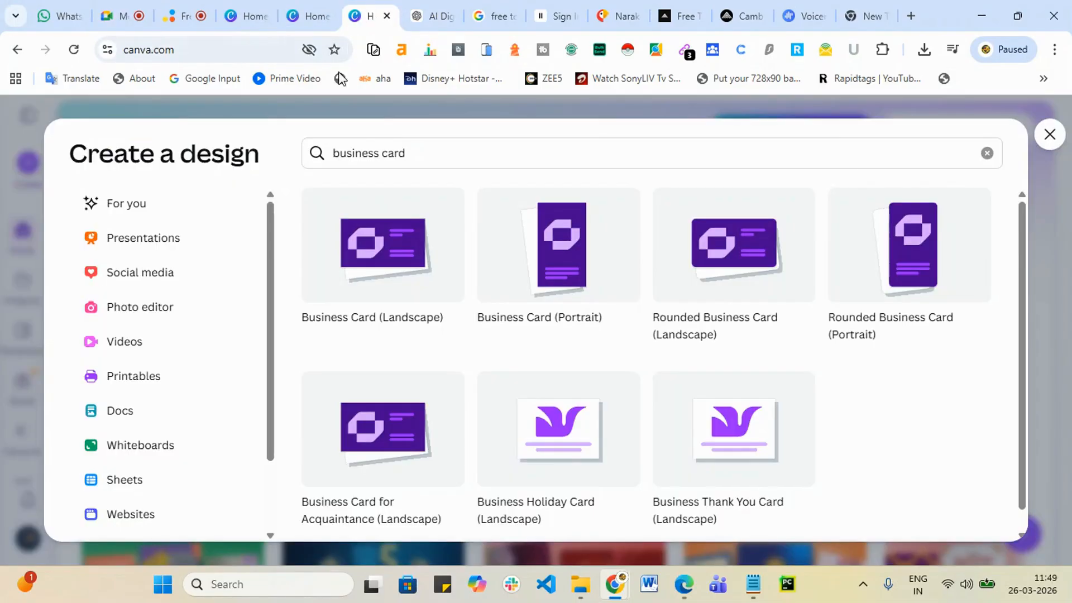
{"action": "left_click", "coordinate": [394, 269]}
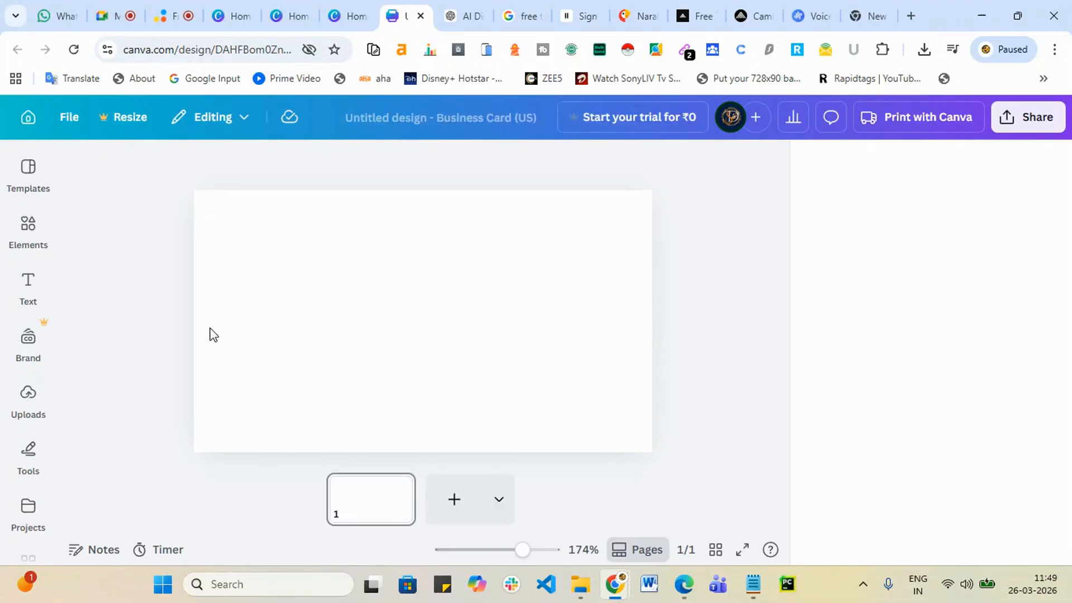
{"action": "left_click", "coordinate": [28, 167]}
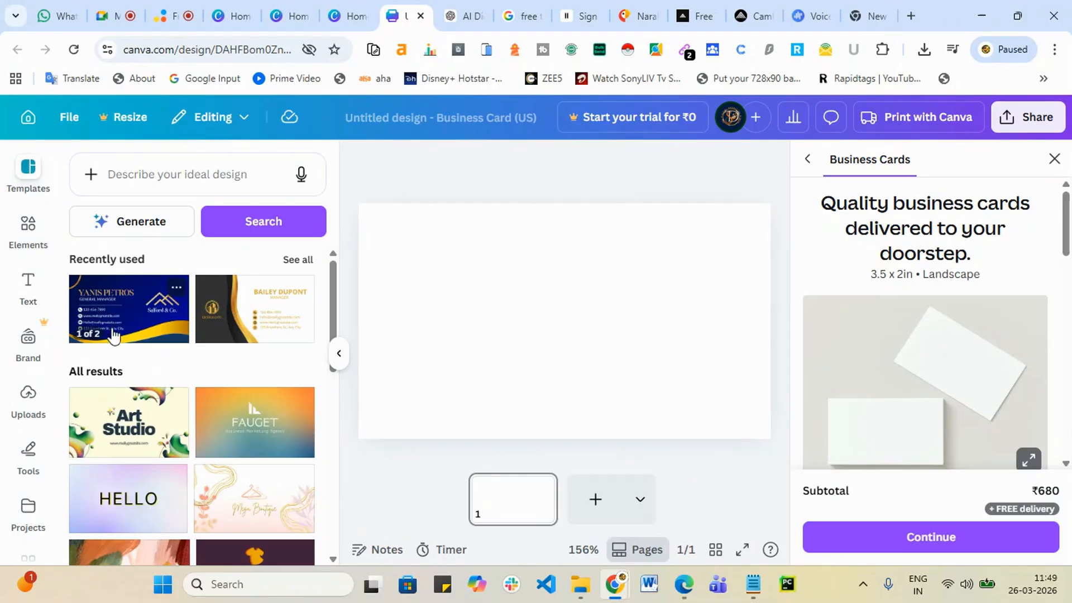
{"action": "left_click", "coordinate": [116, 324]}
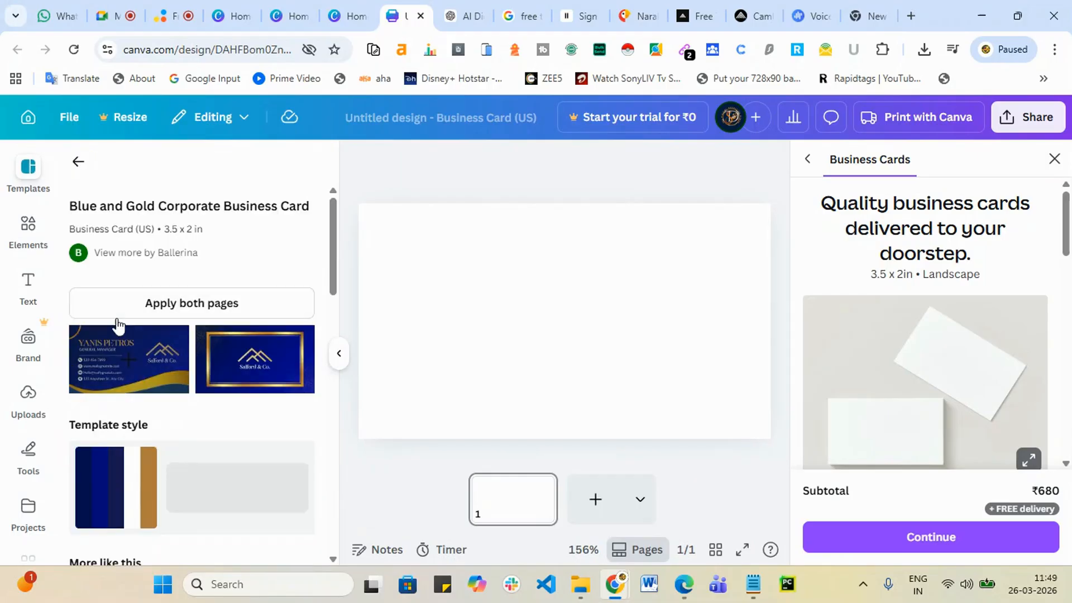
- Apply the template's contact-details side to page 1 and its gold-framed logo side to a new second page
{"action": "left_click", "coordinate": [125, 355]}
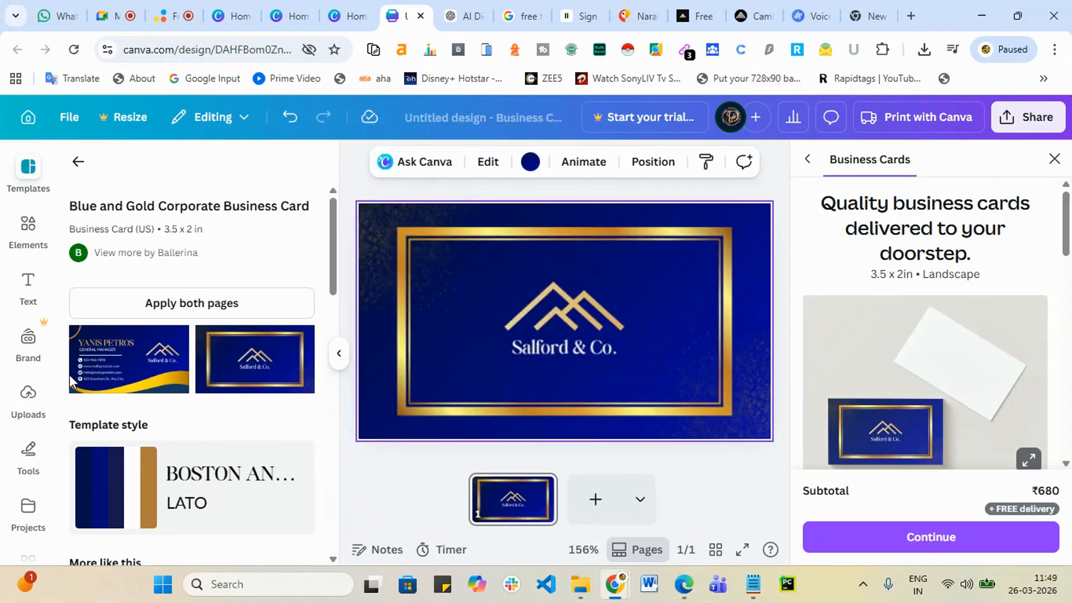
{"action": "left_click", "coordinate": [92, 363]}
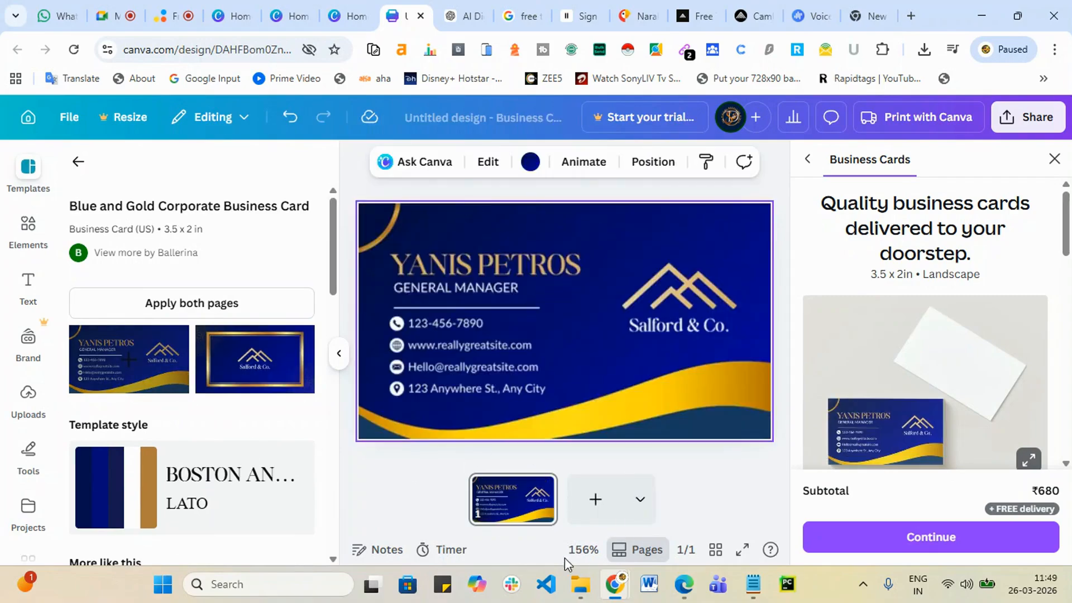
{"action": "left_click", "coordinate": [580, 510]}
{"action": "left_click", "coordinate": [242, 390]}
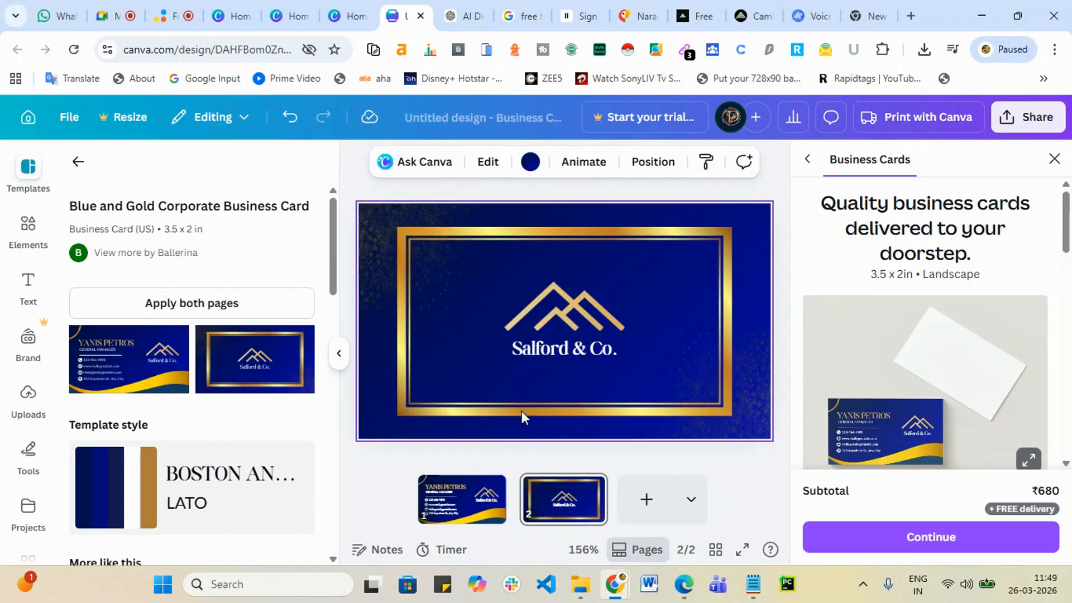
- Go to the card's first page and inspect its name, phone number and website text boxes
{"action": "left_click", "coordinate": [457, 517]}
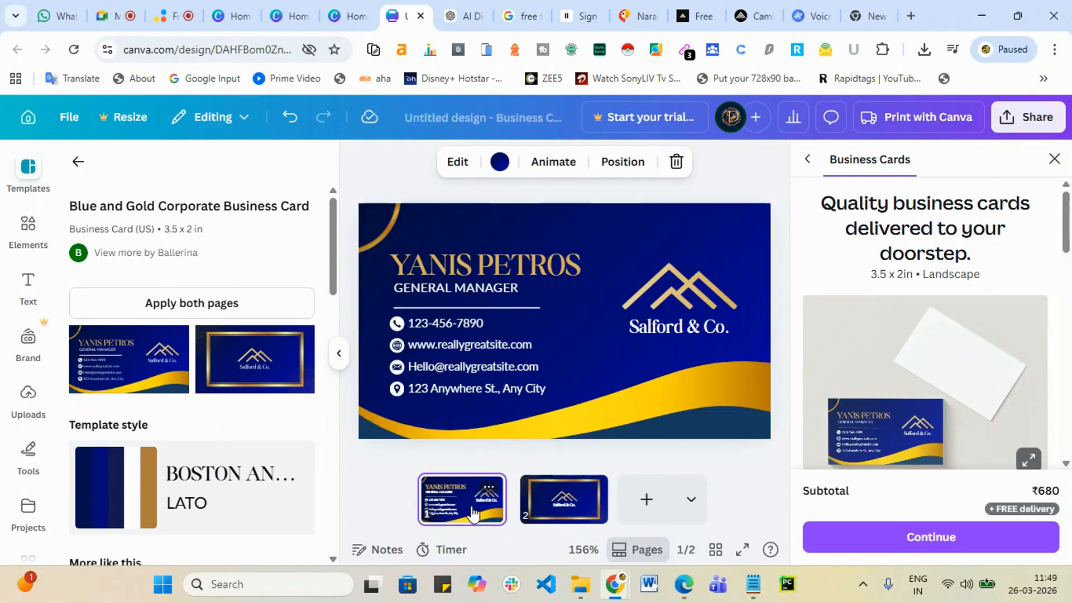
{"action": "left_click", "coordinate": [521, 254]}
{"action": "left_click", "coordinate": [445, 324]}
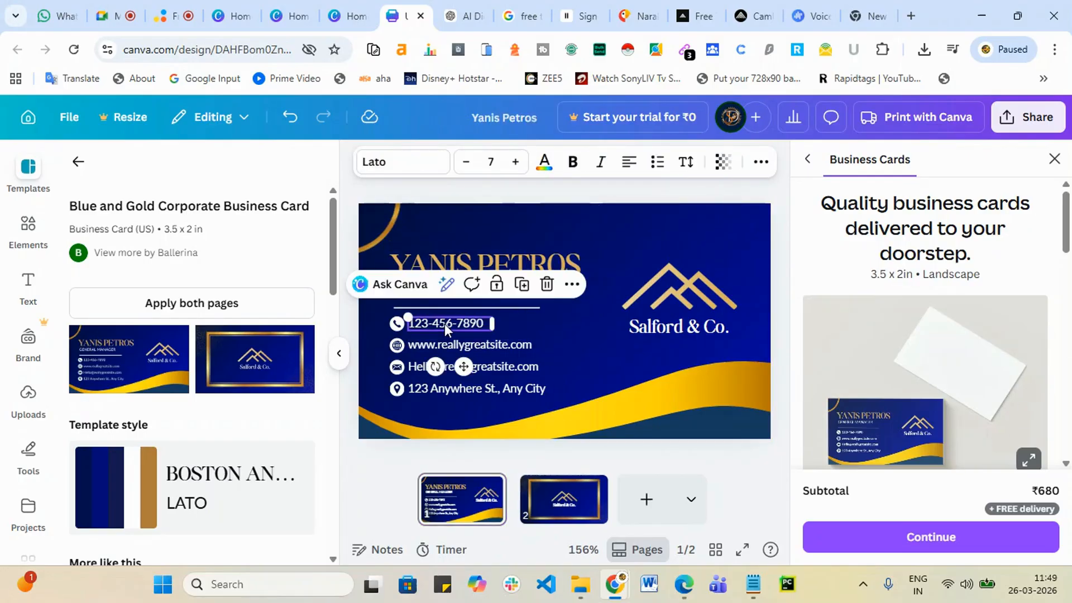
{"action": "left_click", "coordinate": [444, 347]}
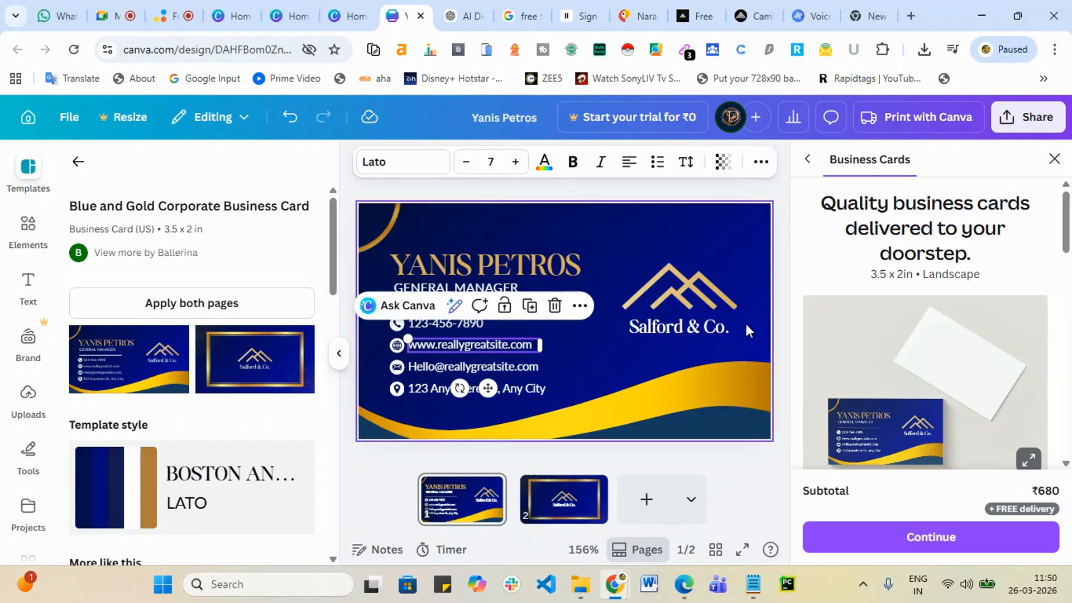
- Browse the similar business card templates and return to the card's first page
{"action": "scroll", "coordinate": [584, 374], "scroll_direction": "down", "scroll_amount": 3}
{"action": "scroll", "coordinate": [16, 346], "scroll_direction": "down", "scroll_amount": 3}
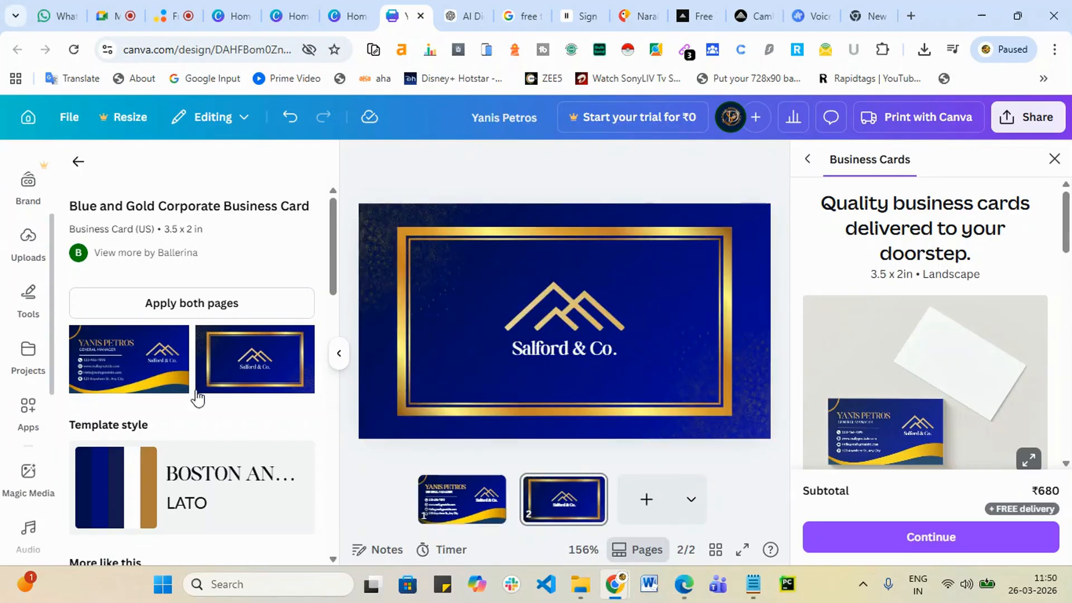
{"action": "scroll", "coordinate": [201, 399], "scroll_direction": "down", "scroll_amount": 5}
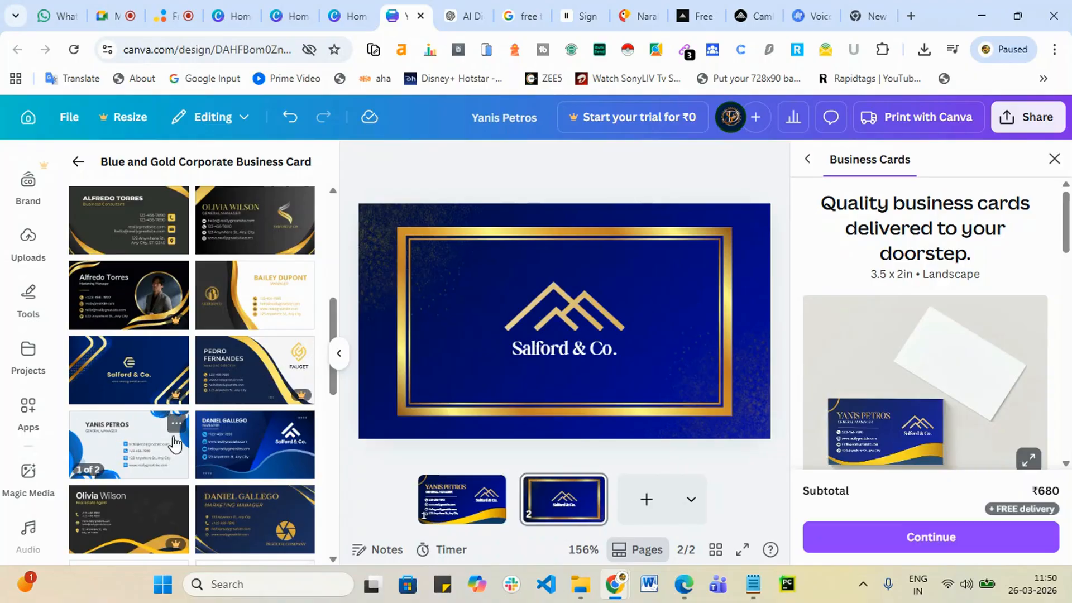
{"action": "scroll", "coordinate": [167, 441], "scroll_direction": "down", "scroll_amount": 3}
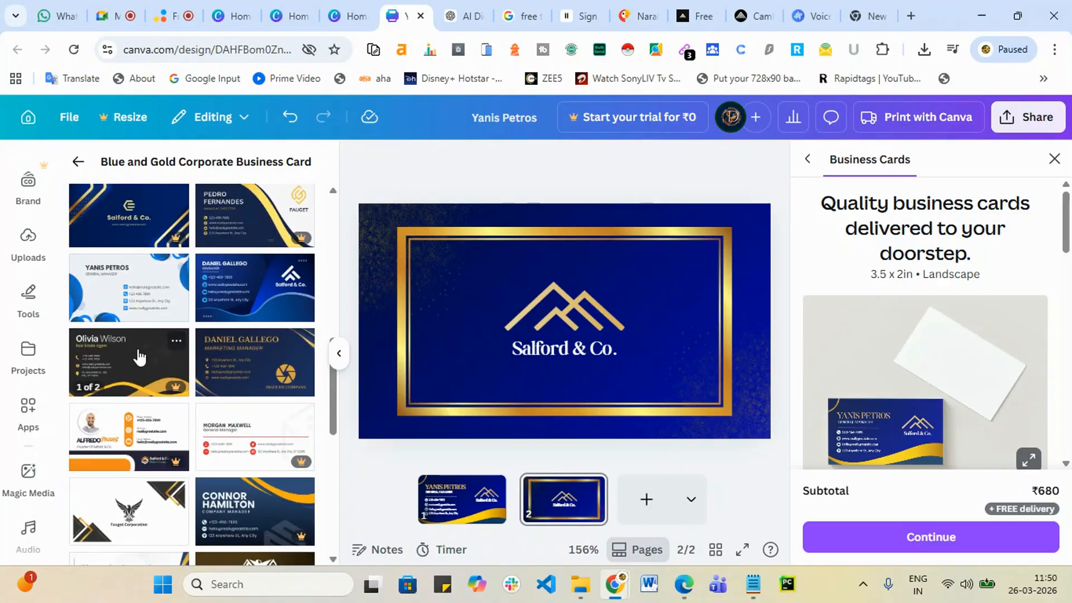
{"action": "scroll", "coordinate": [150, 379], "scroll_direction": "down", "scroll_amount": 3}
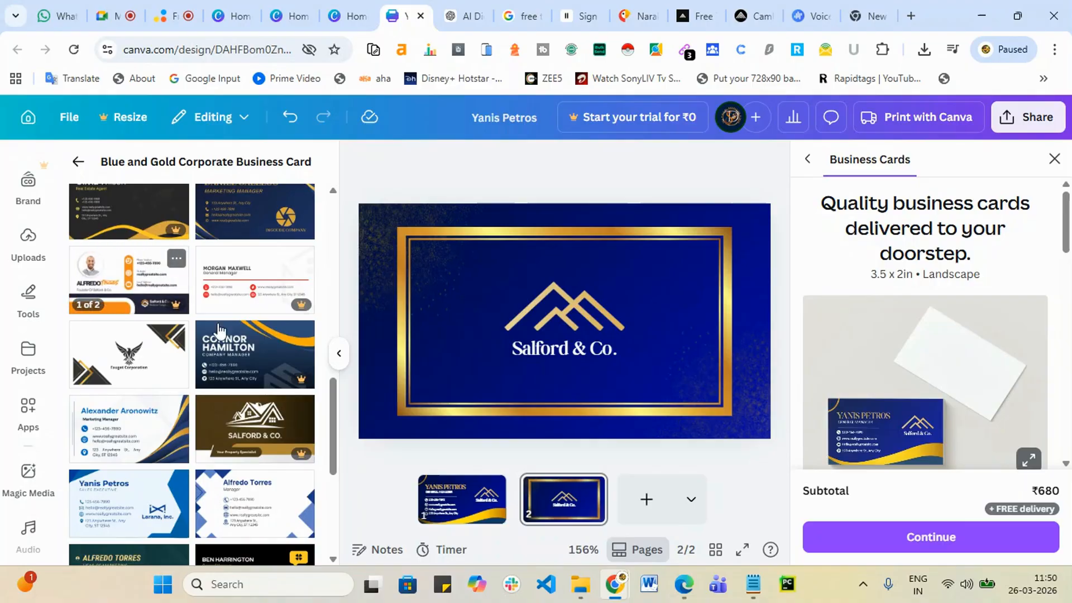
{"action": "left_click", "coordinate": [455, 502]}
- Delete the mountain logo and the company name from the first page, and undo both deletions
{"action": "left_click", "coordinate": [536, 345]}
{"action": "left_click", "coordinate": [677, 306]}
{"action": "left_click", "coordinate": [687, 306]}
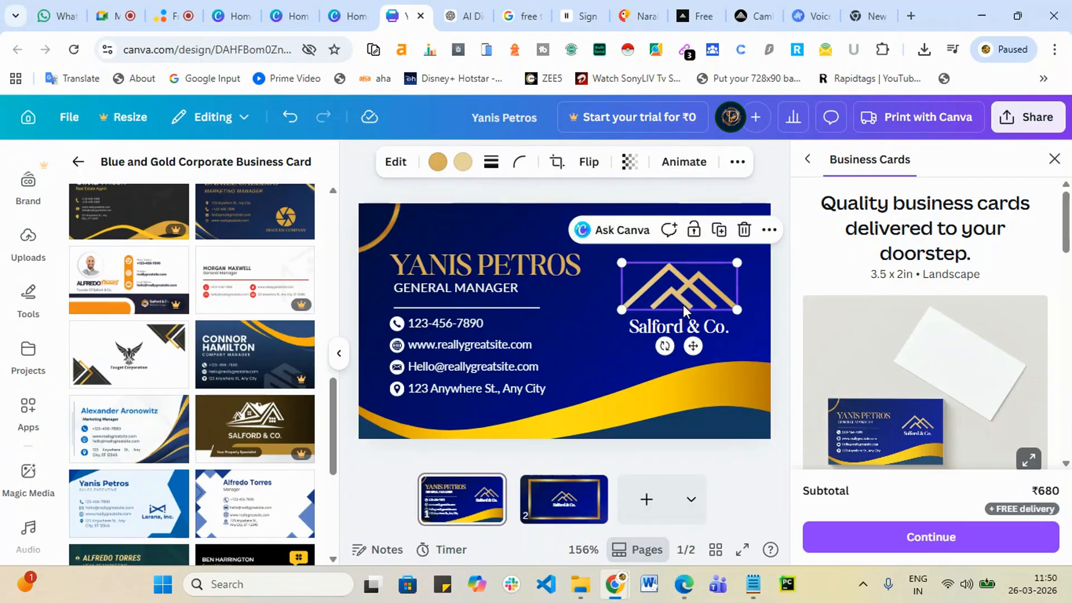
{"action": "key", "text": "Delete"}
{"action": "left_click", "coordinate": [657, 328]}
{"action": "key", "text": "Delete"}
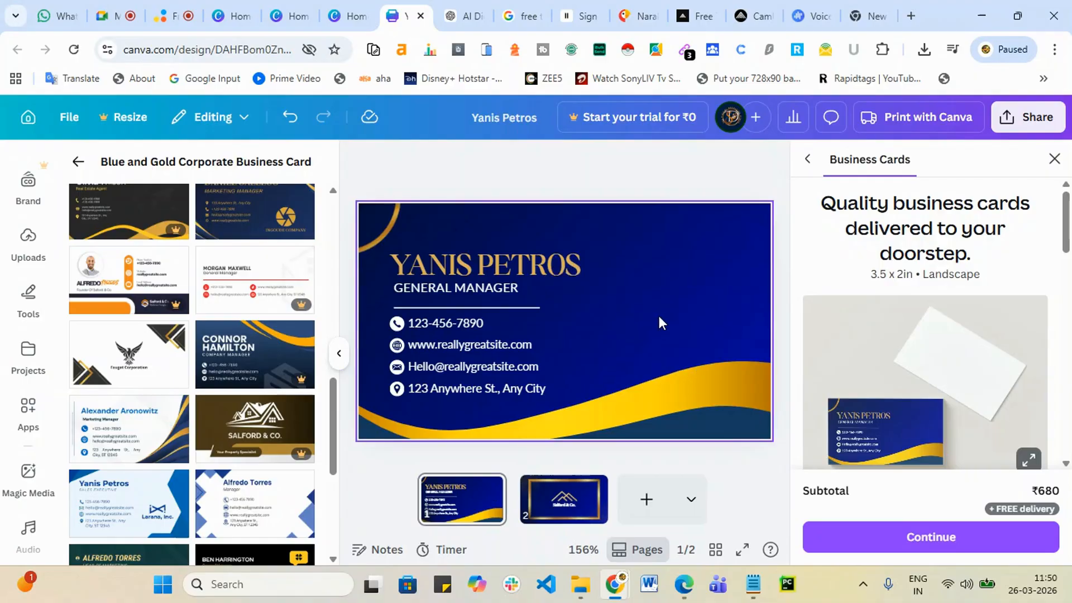
{"action": "key", "text": "ctrl+z"}
{"action": "key", "text": "ctrl+z"}
- Remove the mountain logo graphic and the Salford & Co. text from the first page
{"action": "left_click", "coordinate": [670, 304]}
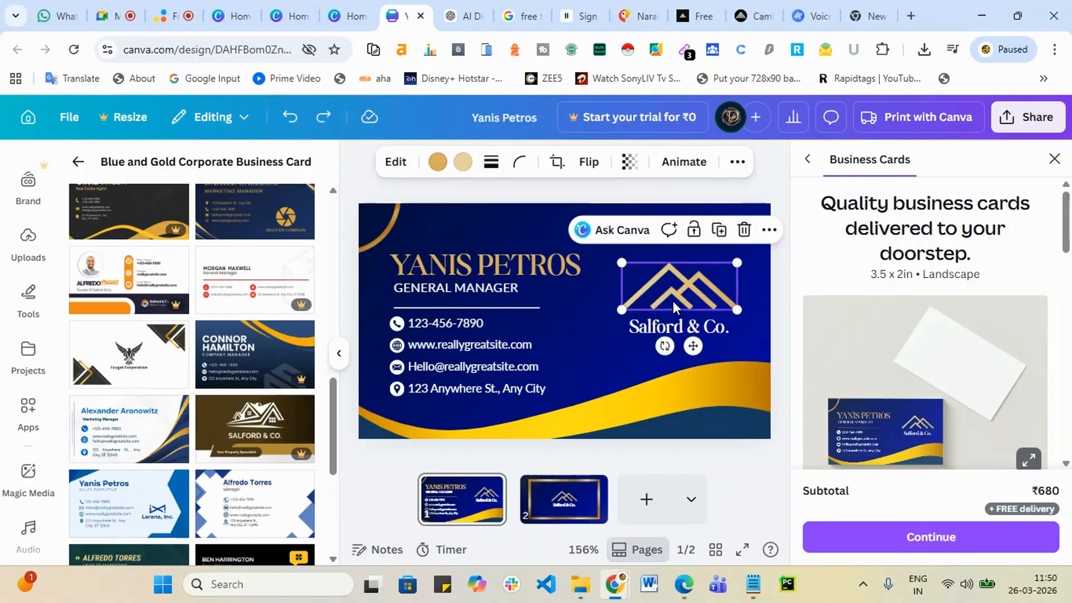
{"action": "key", "text": "Delete"}
{"action": "left_click", "coordinate": [672, 335]}
{"action": "key", "text": "Delete"}
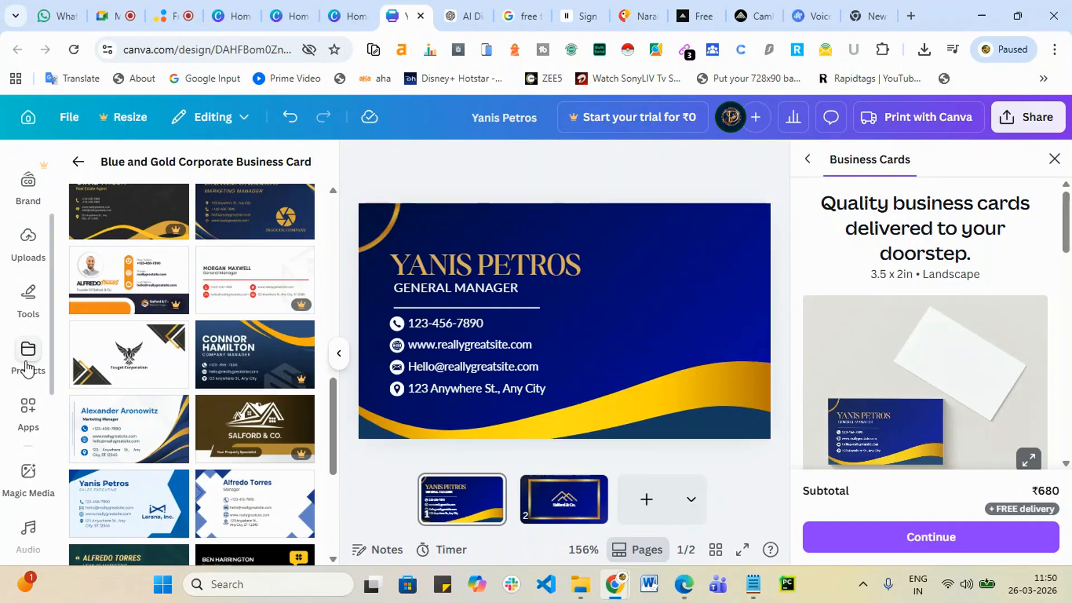
- Look through the uploaded images for a logo for the business card
{"action": "left_click", "coordinate": [39, 257]}
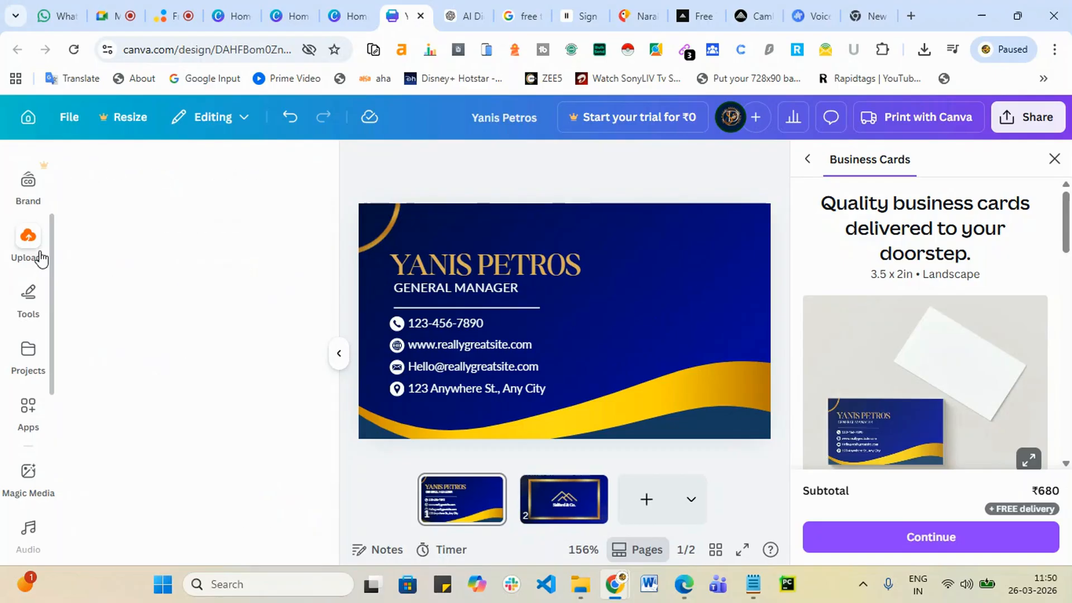
{"action": "scroll", "coordinate": [243, 453], "scroll_direction": "down", "scroll_amount": 2}
{"action": "scroll", "coordinate": [216, 468], "scroll_direction": "down", "scroll_amount": 10}
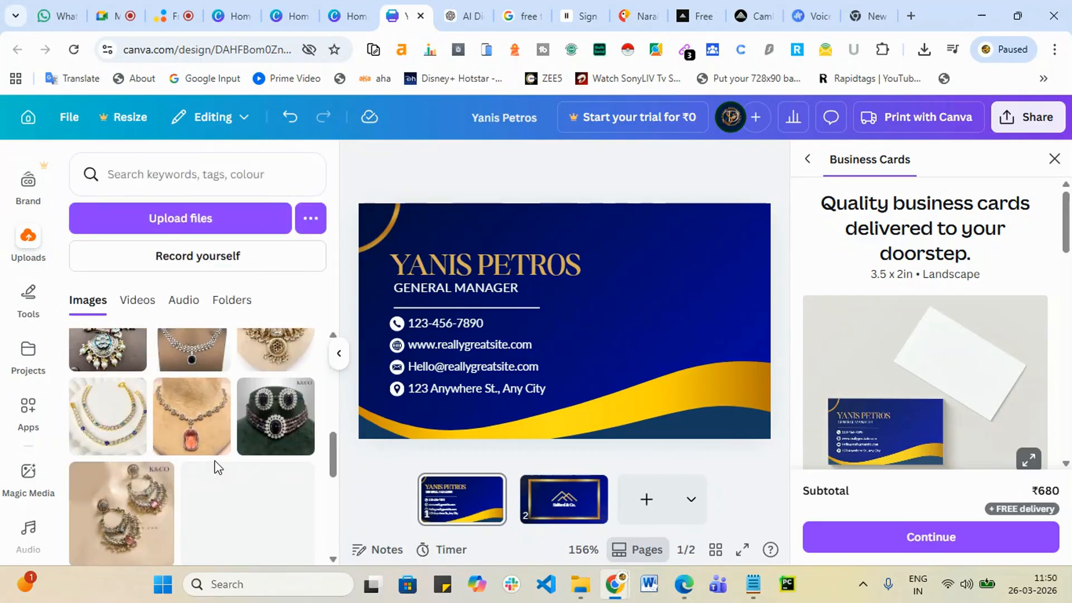
{"action": "scroll", "coordinate": [217, 468], "scroll_direction": "down", "scroll_amount": 3}
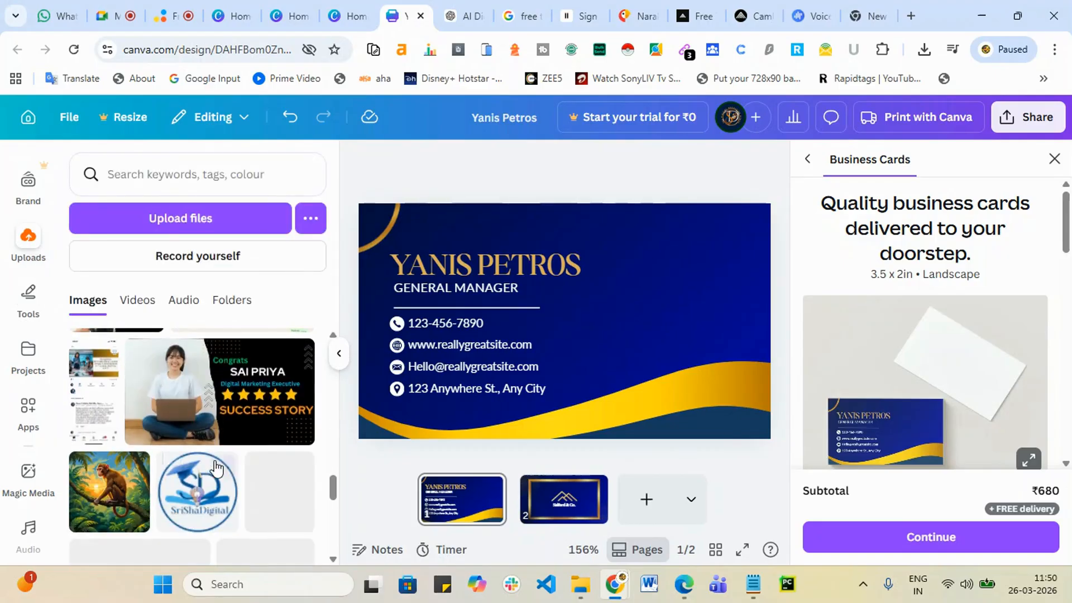
- Add the uploaded SriShaDigital logo to the business card, reduce it and place it on the gold wave near the lower-right corner
{"action": "left_click", "coordinate": [257, 515]}
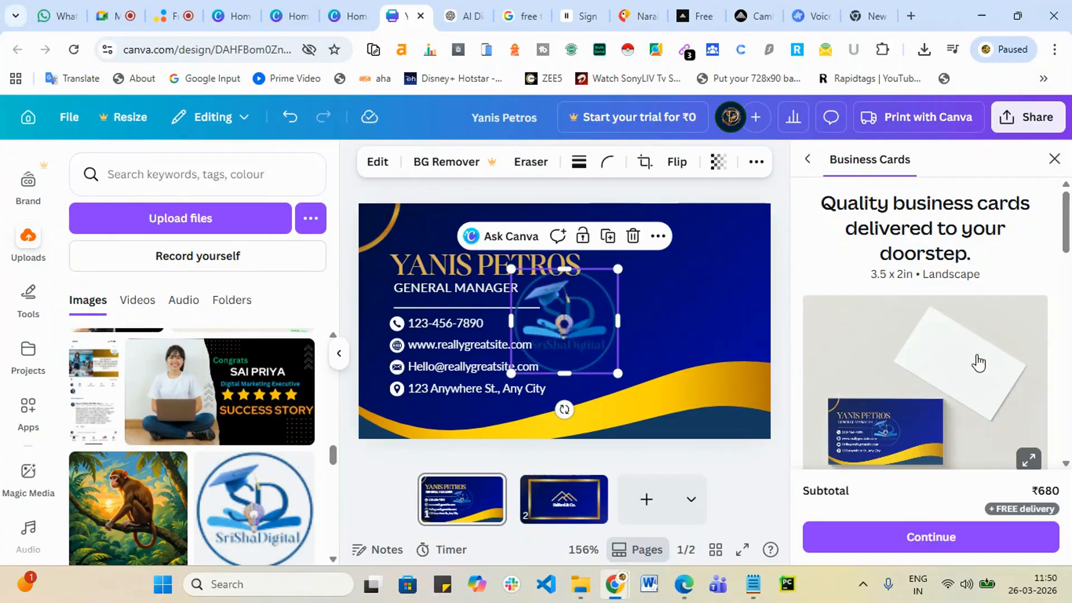
{"action": "mouse_move", "coordinate": [623, 382]}
{"action": "left_mouse_down"}
{"action": "mouse_move", "coordinate": [584, 349]}
{"action": "mouse_move", "coordinate": [629, 386]}
{"action": "left_mouse_up"}
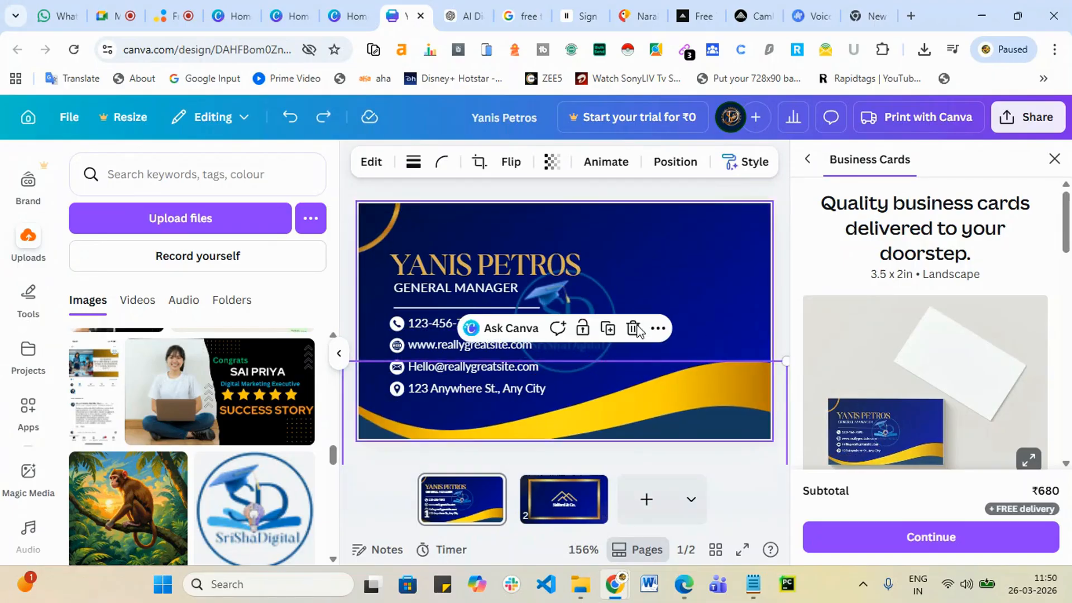
{"action": "left_click", "coordinate": [618, 294]}
{"action": "left_click", "coordinate": [584, 316]}
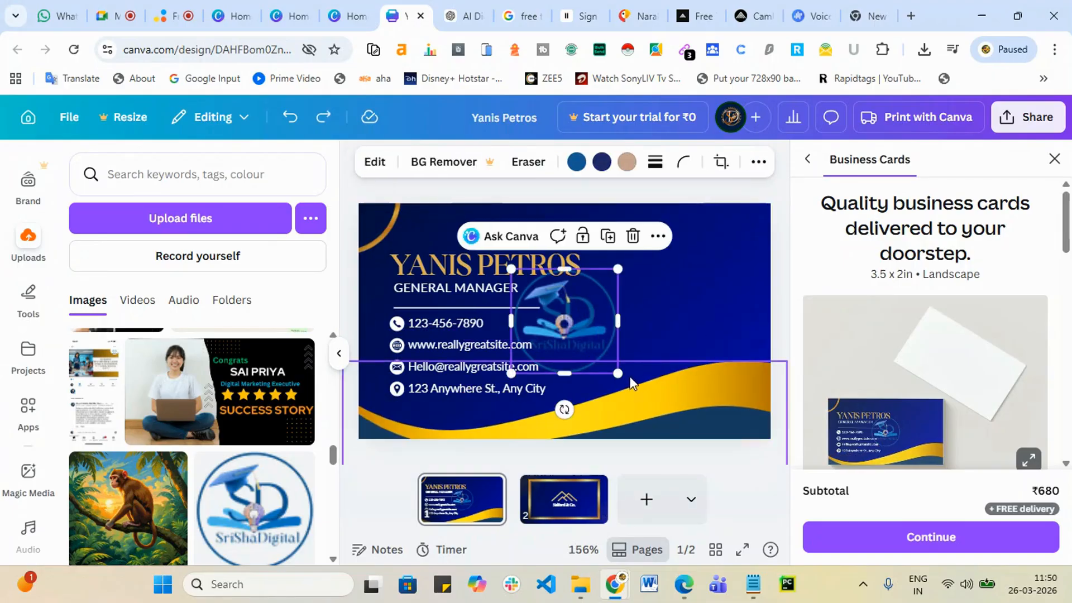
{"action": "left_click_drag", "start_coordinate": [618, 373], "coordinate": [700, 392]}
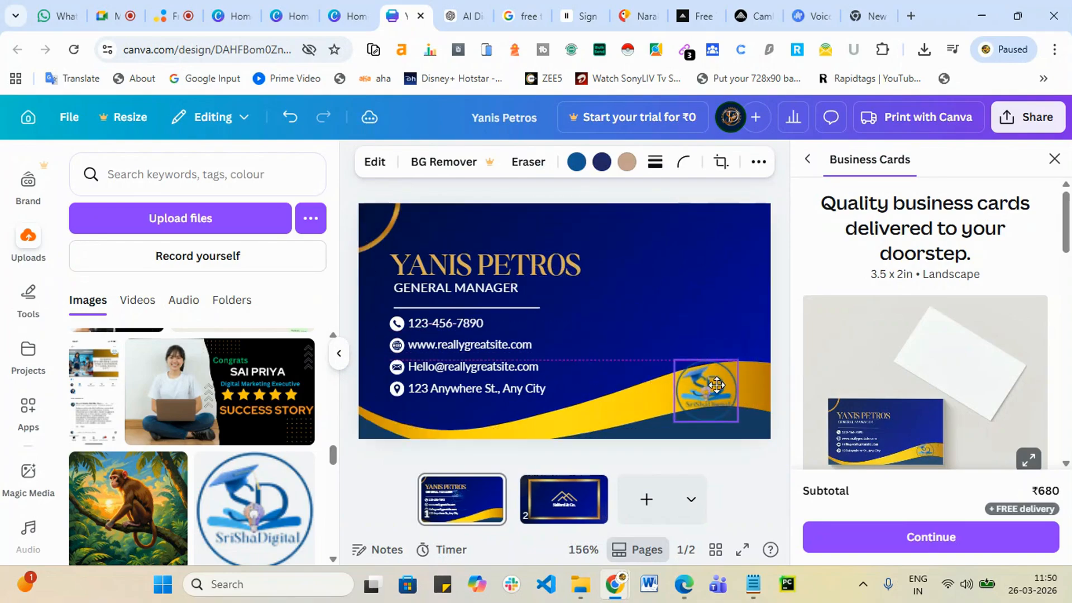
{"action": "left_click", "coordinate": [709, 413]}
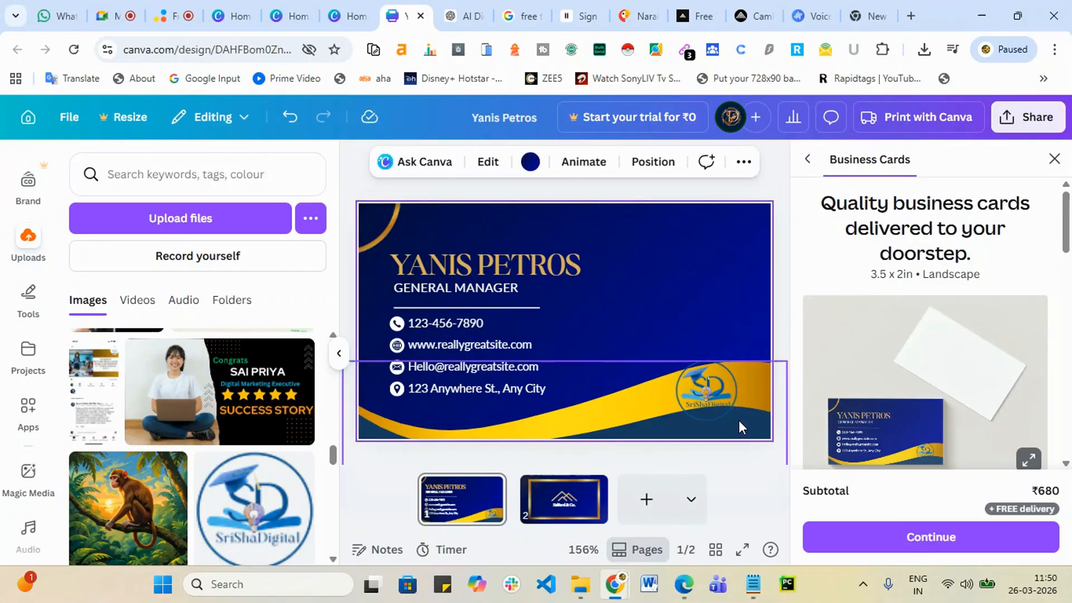
- Shrink the logo further so it fits within the gold wave
{"action": "left_click", "coordinate": [732, 418]}
{"action": "left_click_drag", "start_coordinate": [740, 423], "coordinate": [692, 391]}
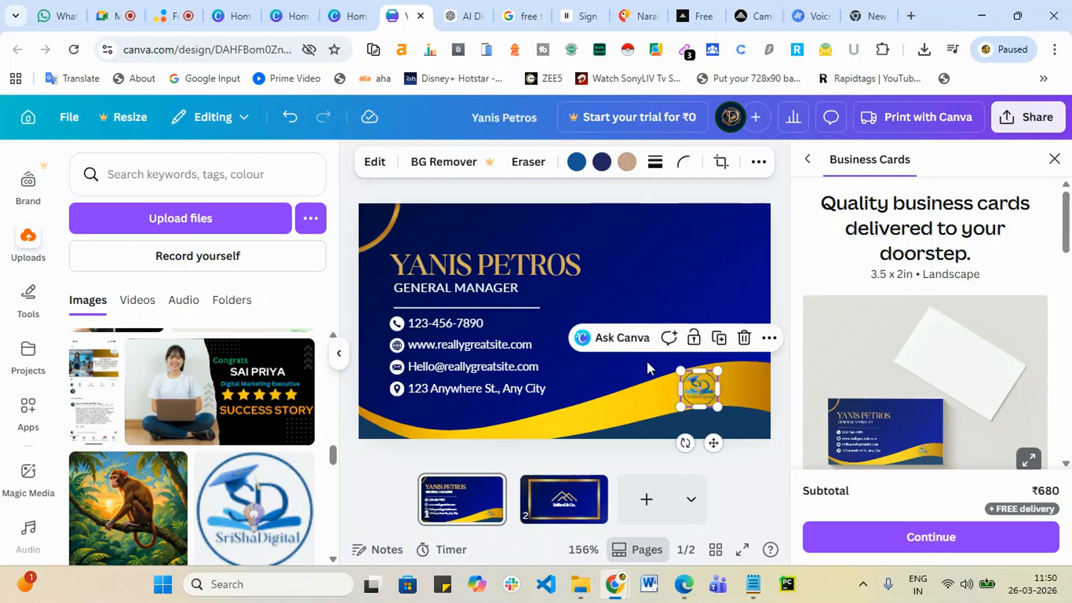
{"action": "left_click", "coordinate": [616, 337]}
{"action": "left_click", "coordinate": [554, 219]}
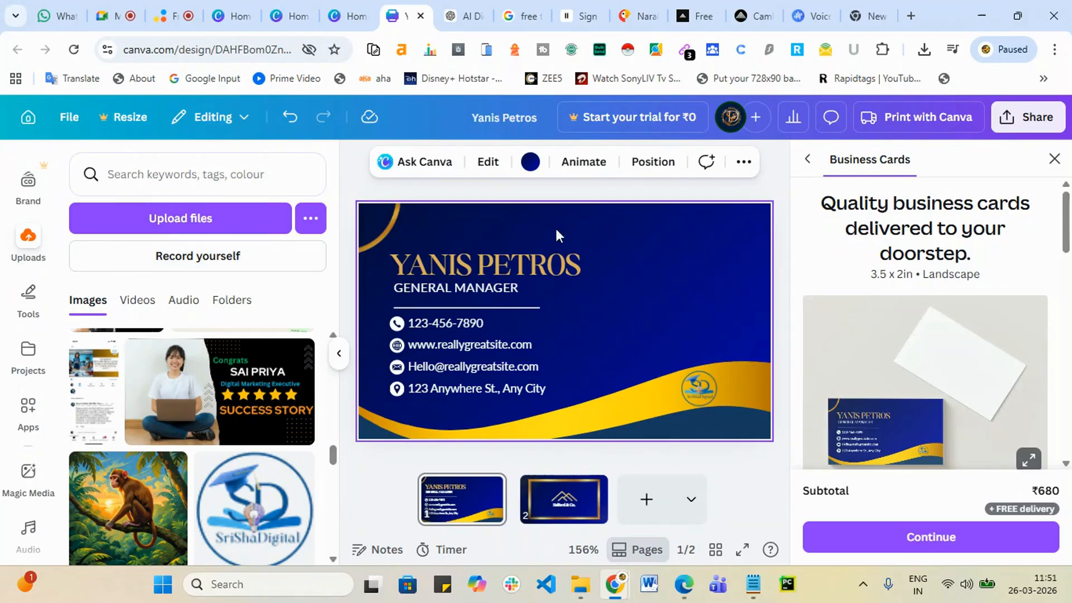
- Shift the gold ring in the card's upper-left corner slightly farther into the card
{"action": "left_click", "coordinate": [374, 230]}
{"action": "left_click_drag", "start_coordinate": [374, 230], "coordinate": [386, 230]}
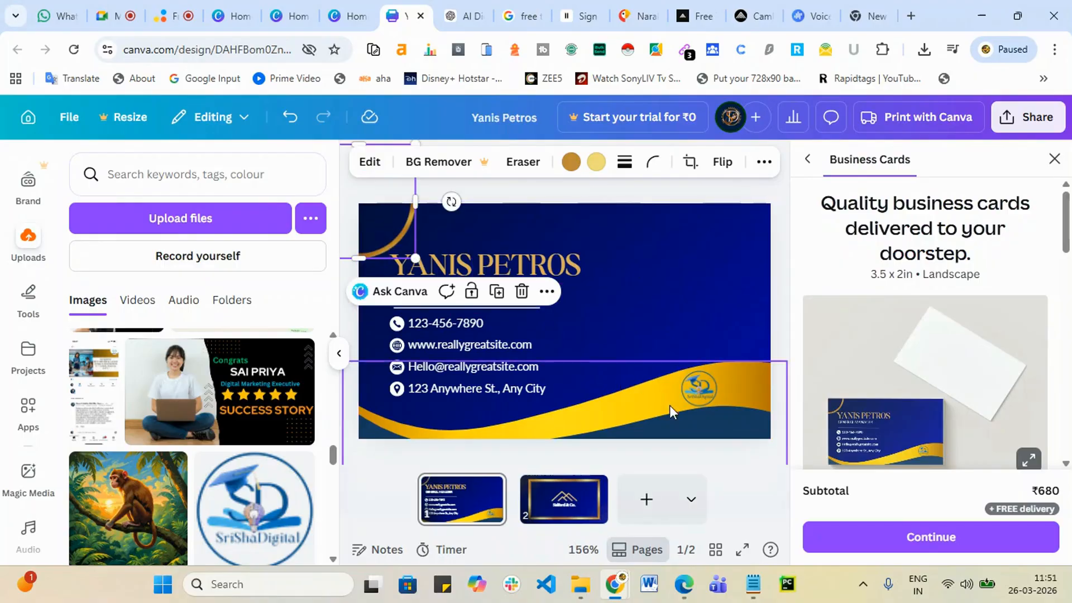
{"action": "left_click", "coordinate": [714, 398]}
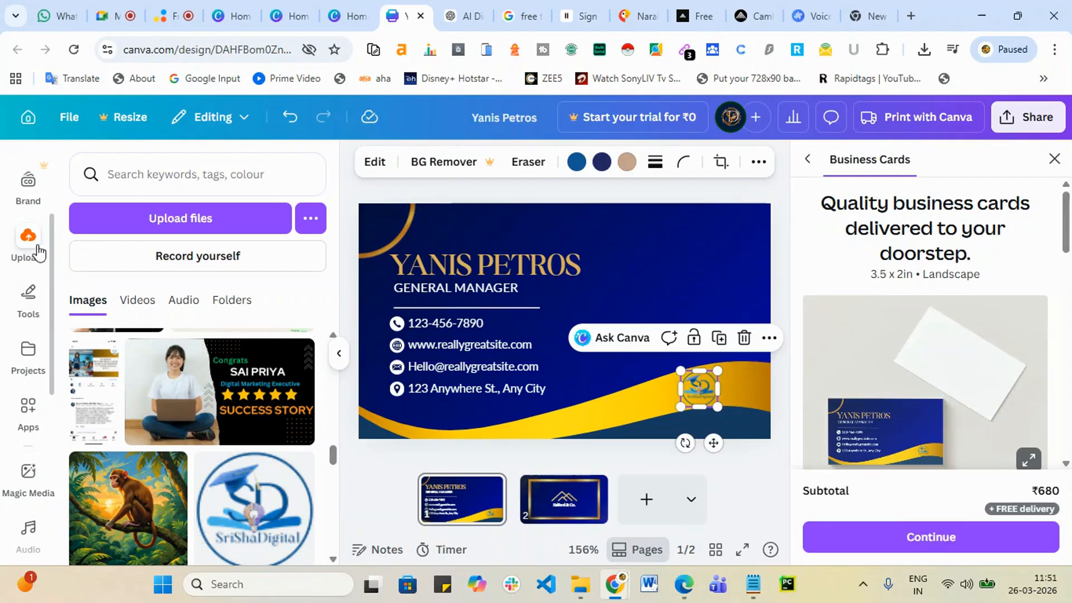
- Search the elements for "circle", add the solid circle shape and place it over the logo at about 0.45 in wide
{"action": "scroll", "coordinate": [22, 222], "scroll_direction": "up", "scroll_amount": 3}
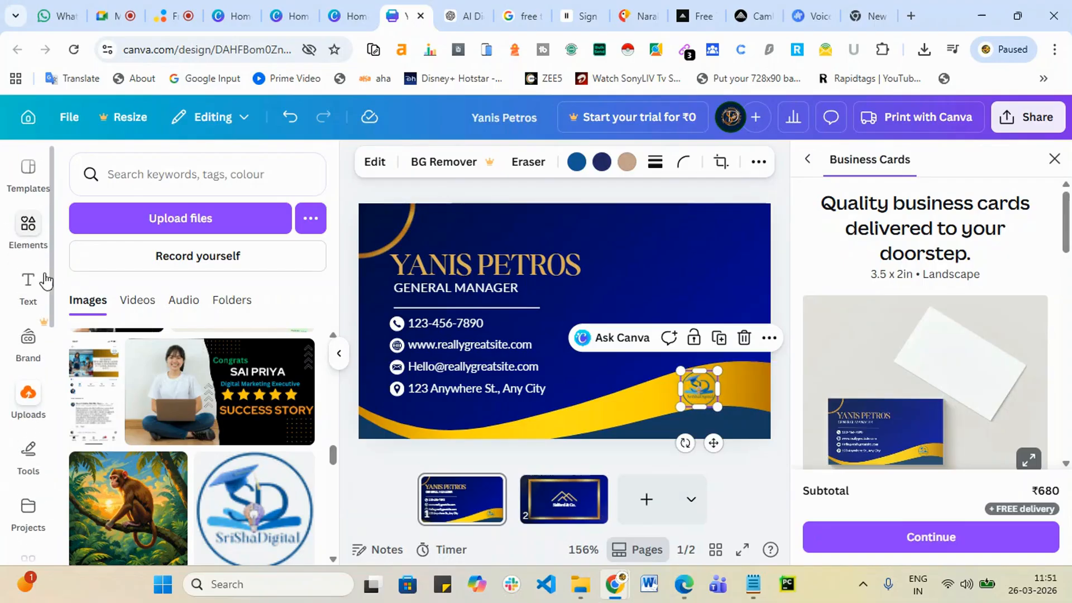
{"action": "left_click", "coordinate": [32, 248]}
{"action": "left_click", "coordinate": [169, 173]}
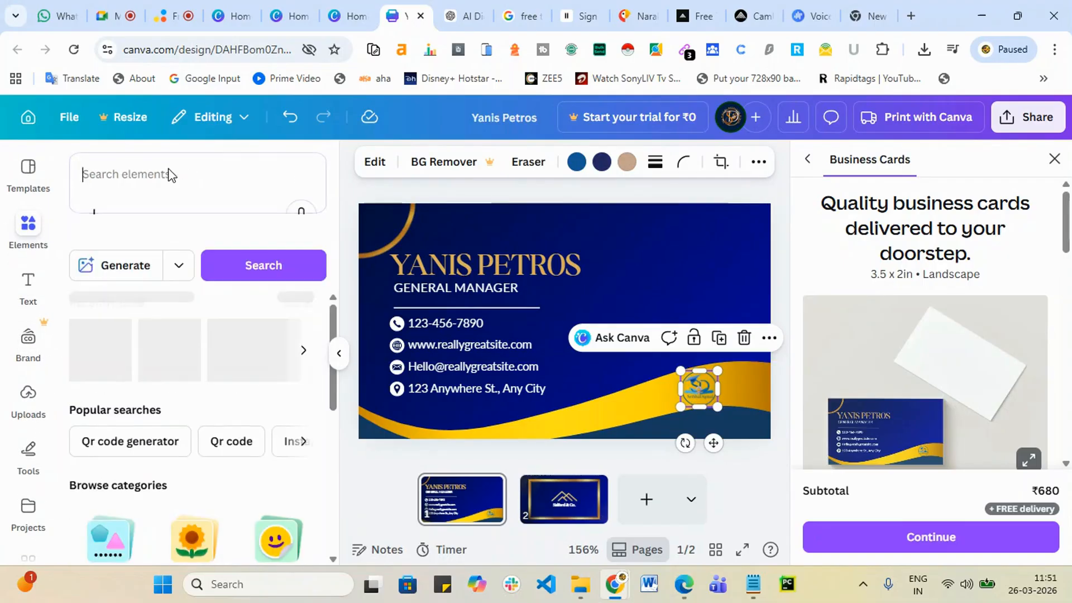
{"action": "type", "text": "circle"}
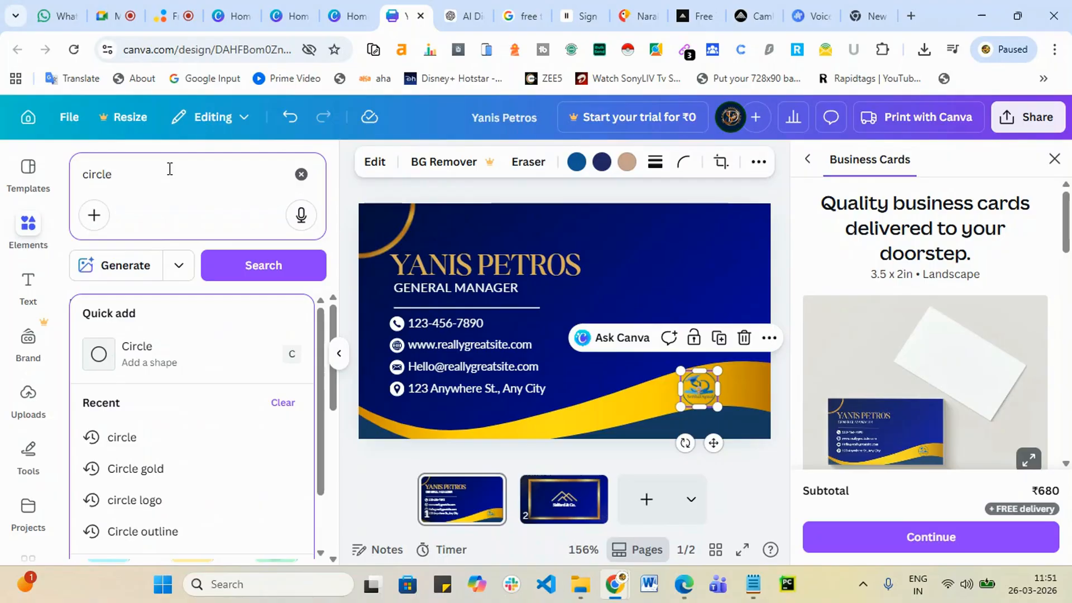
{"action": "key", "text": "Return"}
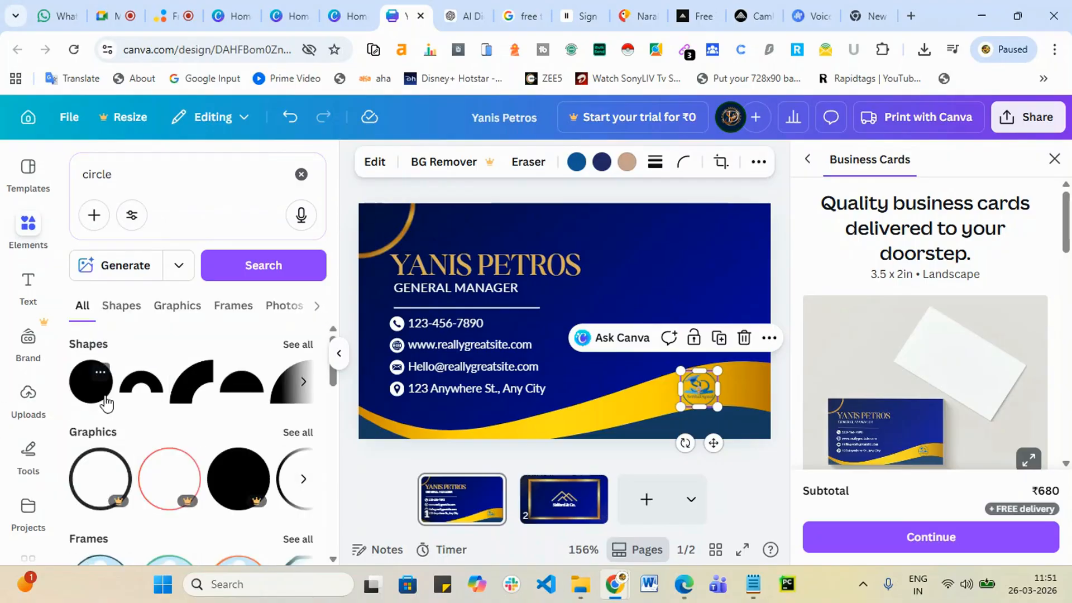
{"action": "left_click", "coordinate": [91, 385]}
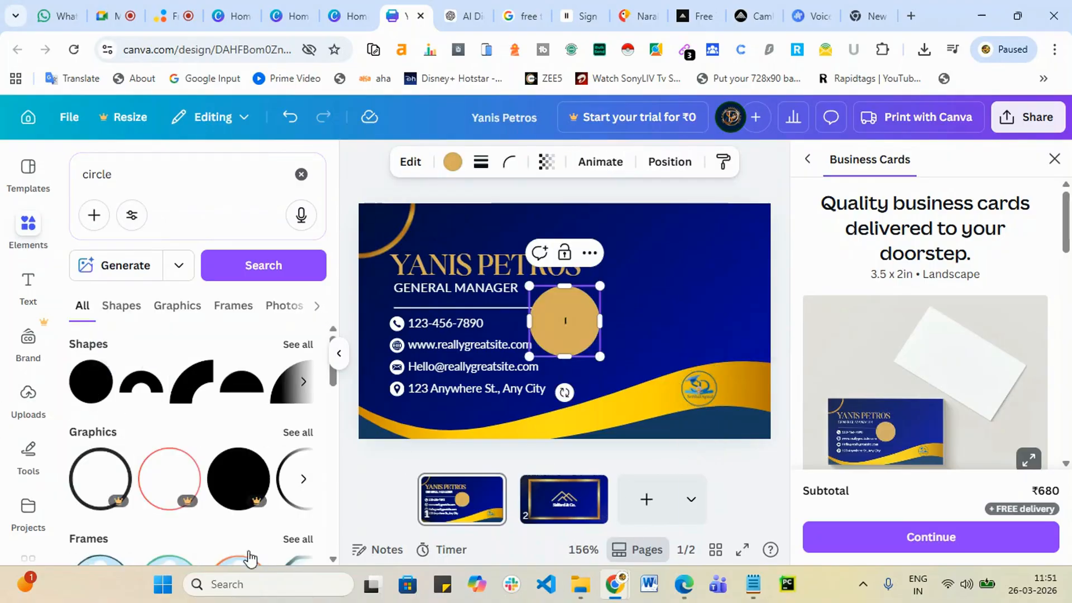
{"action": "left_click_drag", "start_coordinate": [600, 356], "coordinate": [714, 387]}
{"action": "left_click", "coordinate": [615, 357]}
- Send the circle backward behind the logo and colour it white
{"action": "left_click", "coordinate": [670, 163]}
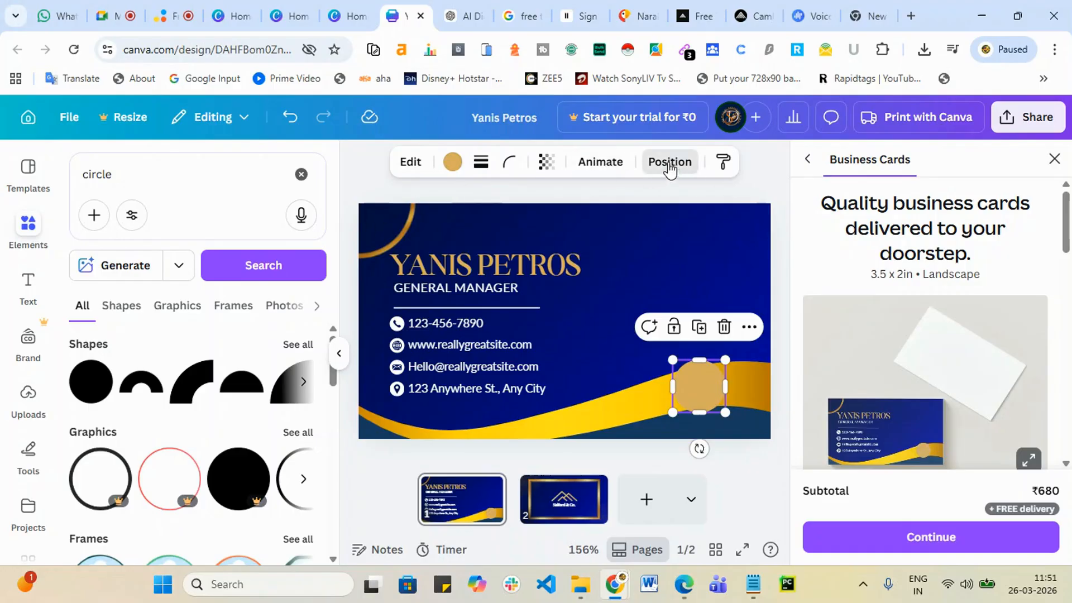
{"action": "left_click", "coordinate": [239, 249]}
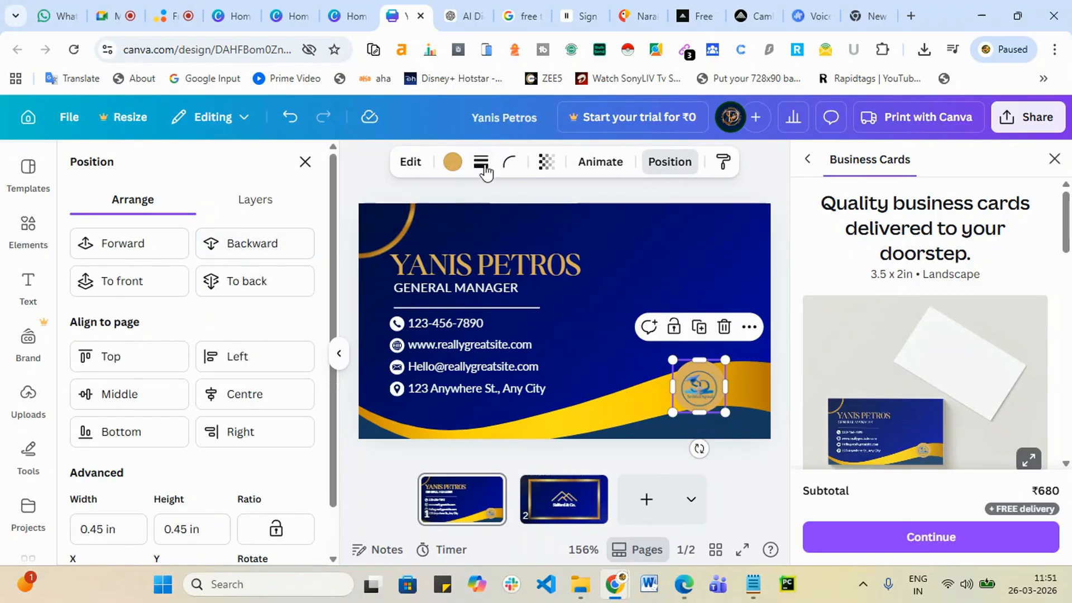
{"action": "left_click", "coordinate": [452, 165]}
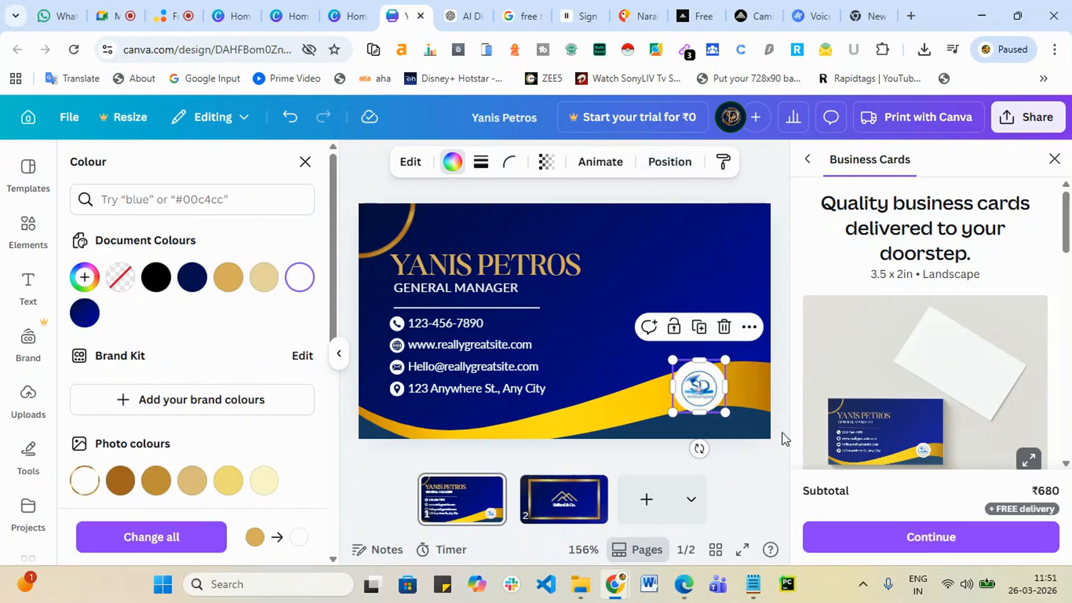
{"action": "left_click", "coordinate": [699, 328]}
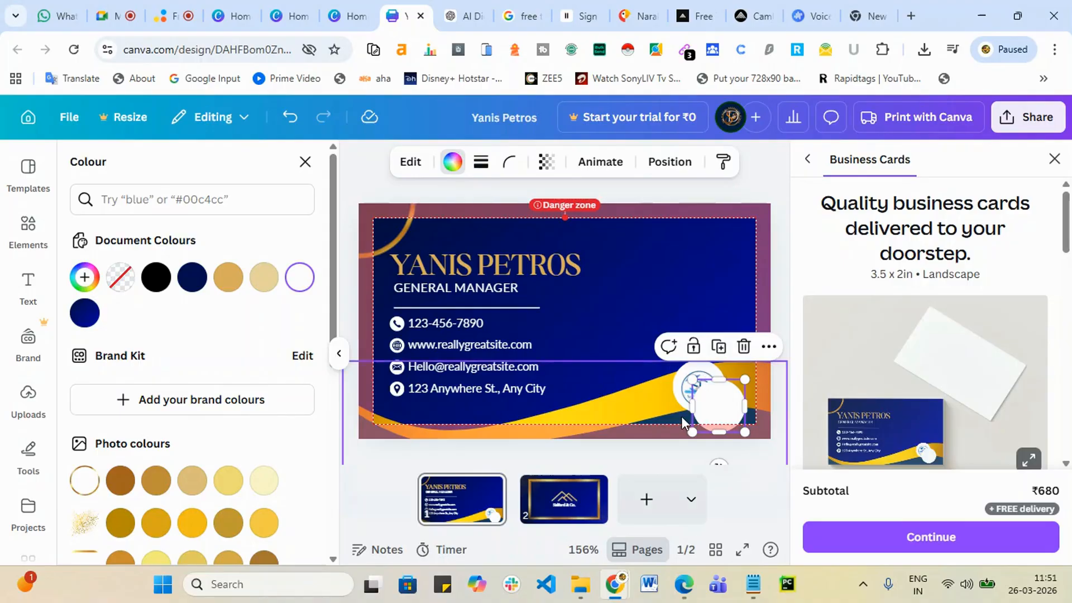
{"action": "key", "text": "Delete"}
{"action": "left_click", "coordinate": [700, 367]}
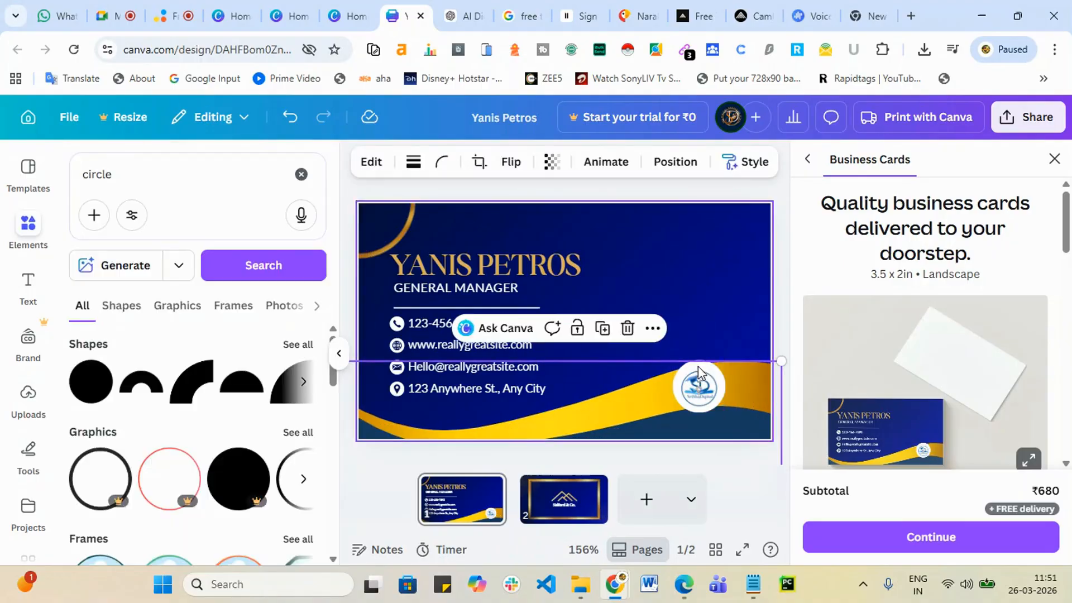
- Fine-tune the logo's fit and position so it sits centred inside the white circle
{"action": "left_click", "coordinate": [682, 366]}
{"action": "mouse_move", "coordinate": [674, 362]}
{"action": "left_mouse_down"}
{"action": "mouse_move", "coordinate": [658, 371]}
{"action": "mouse_move", "coordinate": [701, 384]}
{"action": "mouse_move", "coordinate": [710, 406]}
{"action": "left_mouse_up"}
{"action": "left_click", "coordinate": [699, 385]}
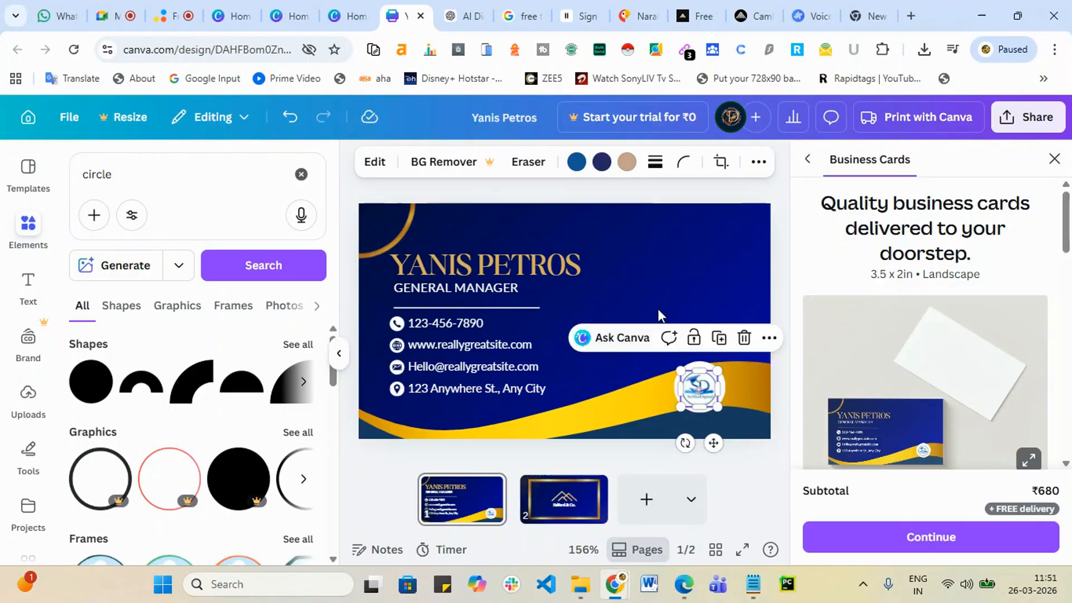
{"action": "left_click", "coordinate": [716, 253]}
{"action": "left_click_drag", "start_coordinate": [699, 385], "coordinate": [696, 382]}
{"action": "left_click", "coordinate": [665, 326]}
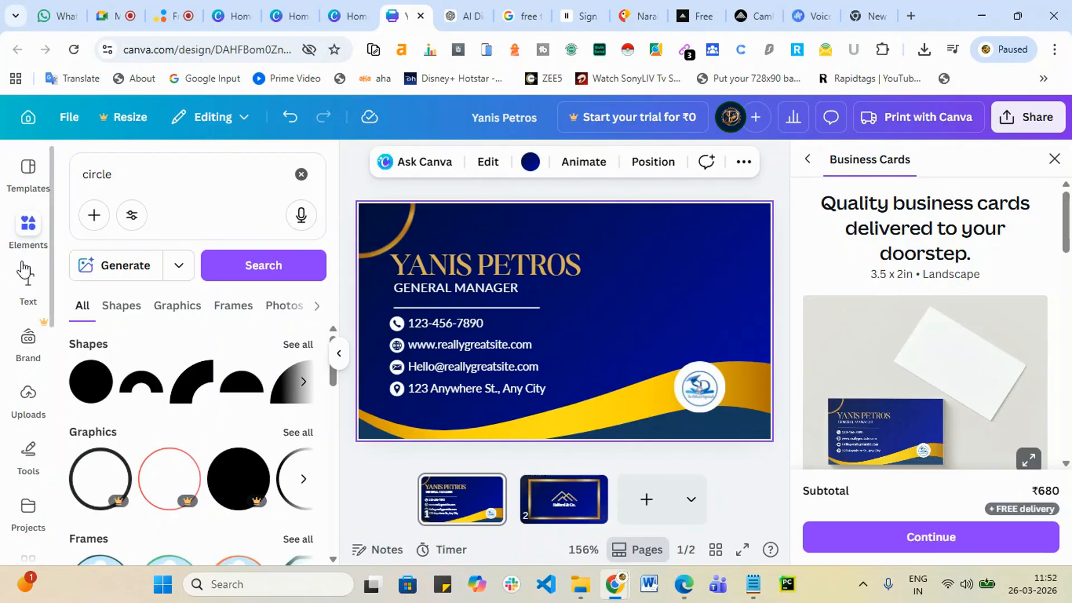
- Add a subheading reading "Srishadigital" and place it above the logo on the card
{"action": "left_click", "coordinate": [25, 274]}
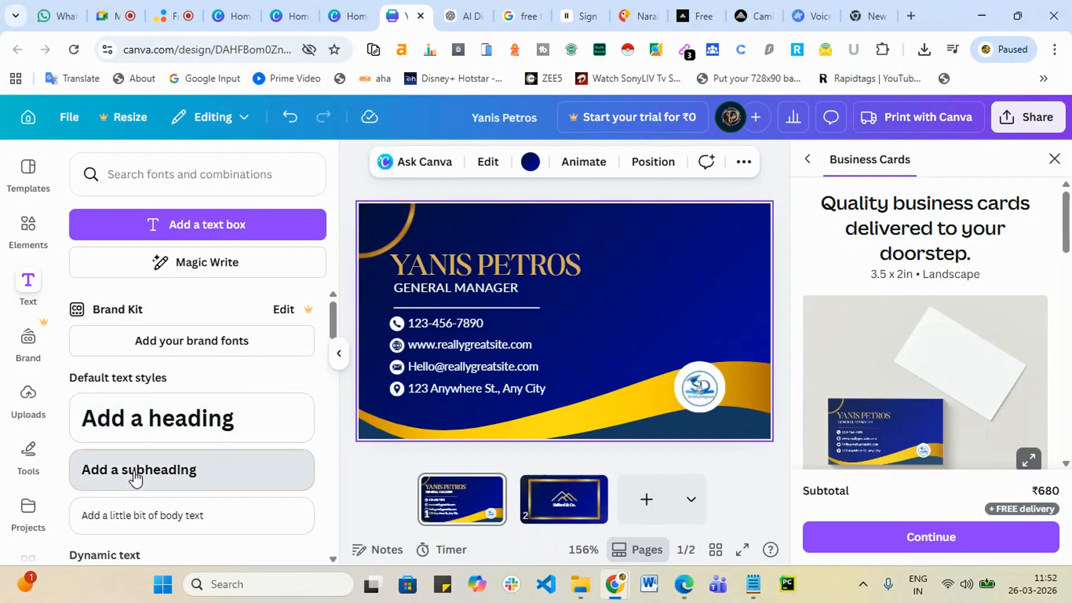
{"action": "left_click", "coordinate": [135, 476]}
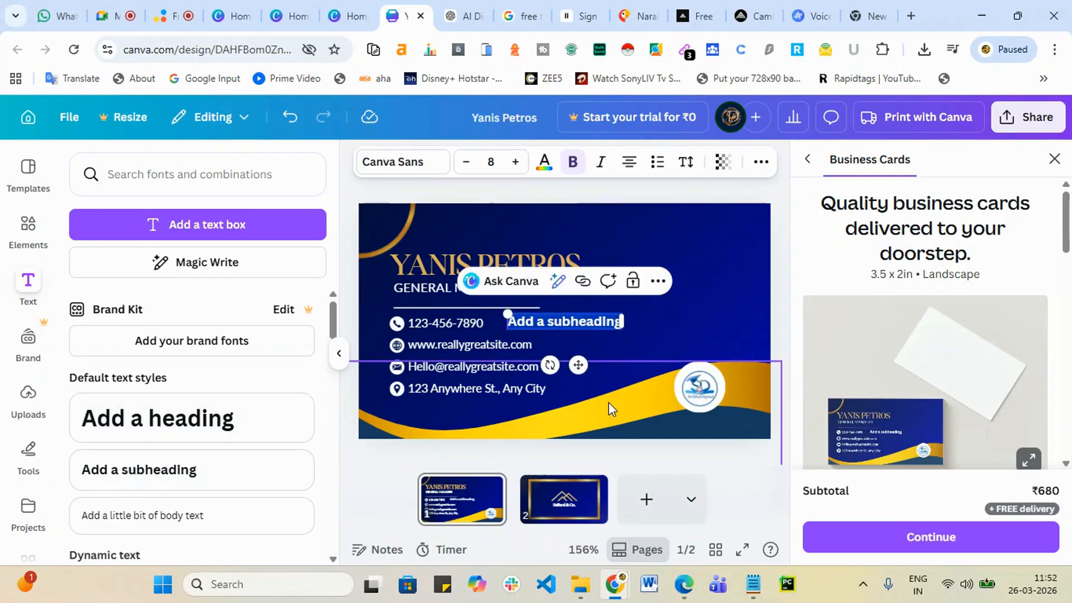
{"action": "type", "text": "Srishadigital"}
{"action": "left_click", "coordinate": [656, 307]}
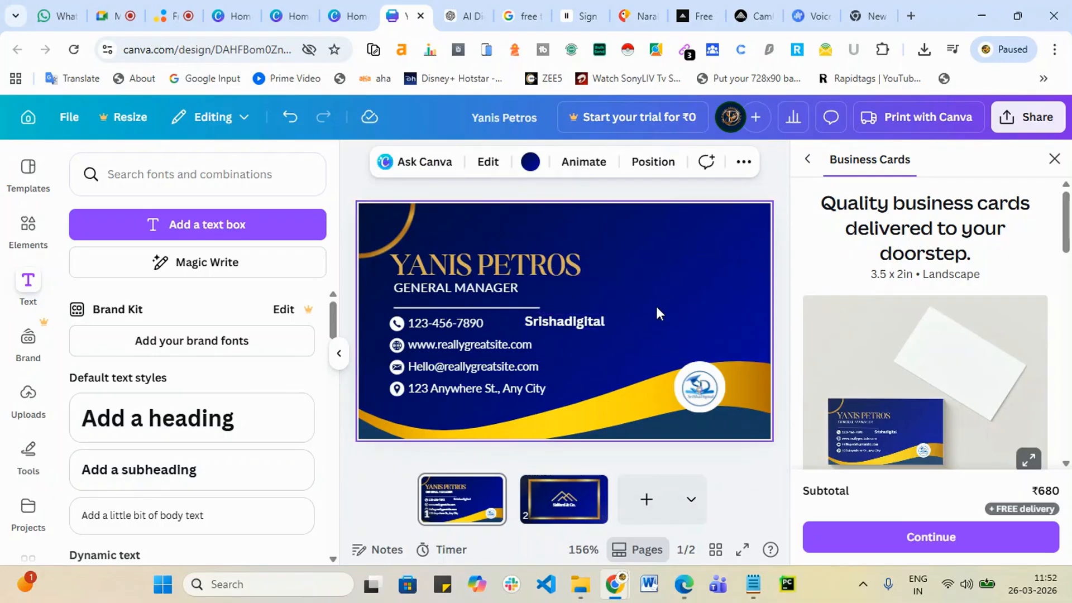
{"action": "left_click_drag", "start_coordinate": [590, 326], "coordinate": [719, 330]}
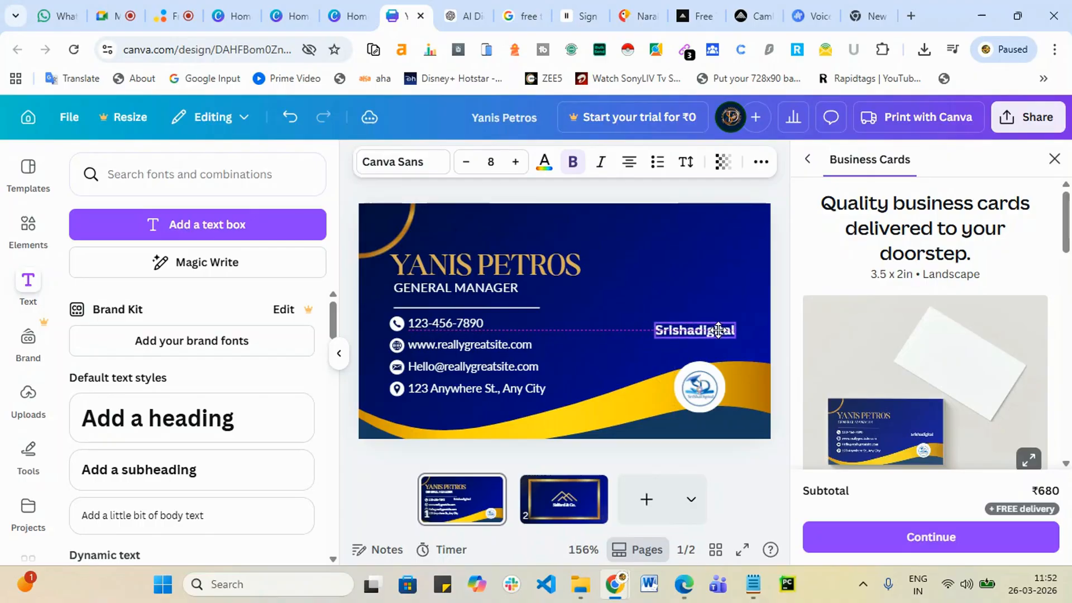
- Set the "Srishadigital" text in the Boston Angel font and enlarge it to about 13.8
{"action": "left_click", "coordinate": [407, 162]}
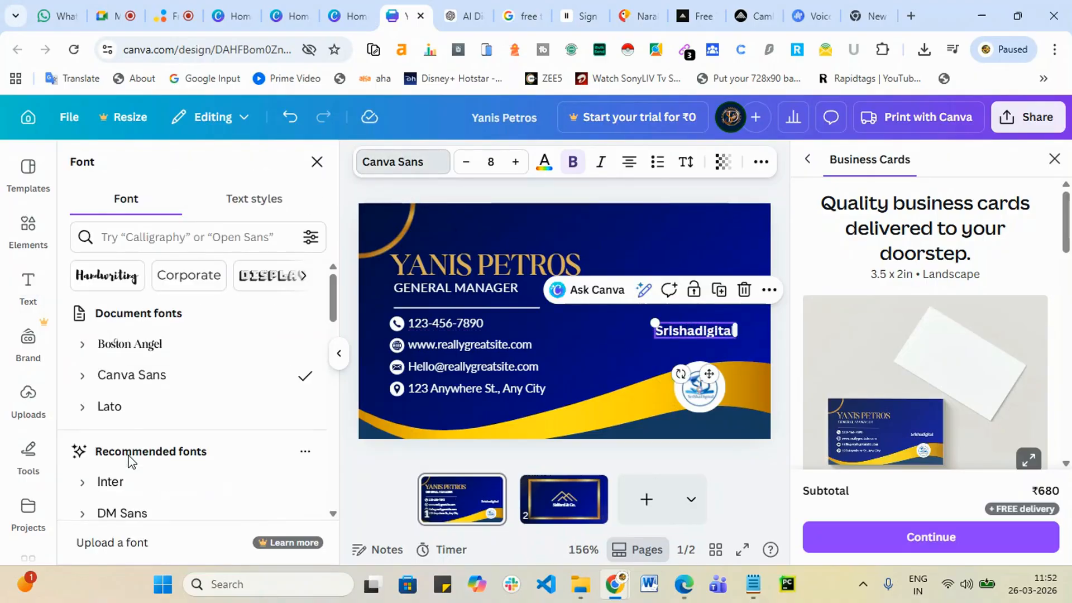
{"action": "left_click", "coordinate": [139, 345]}
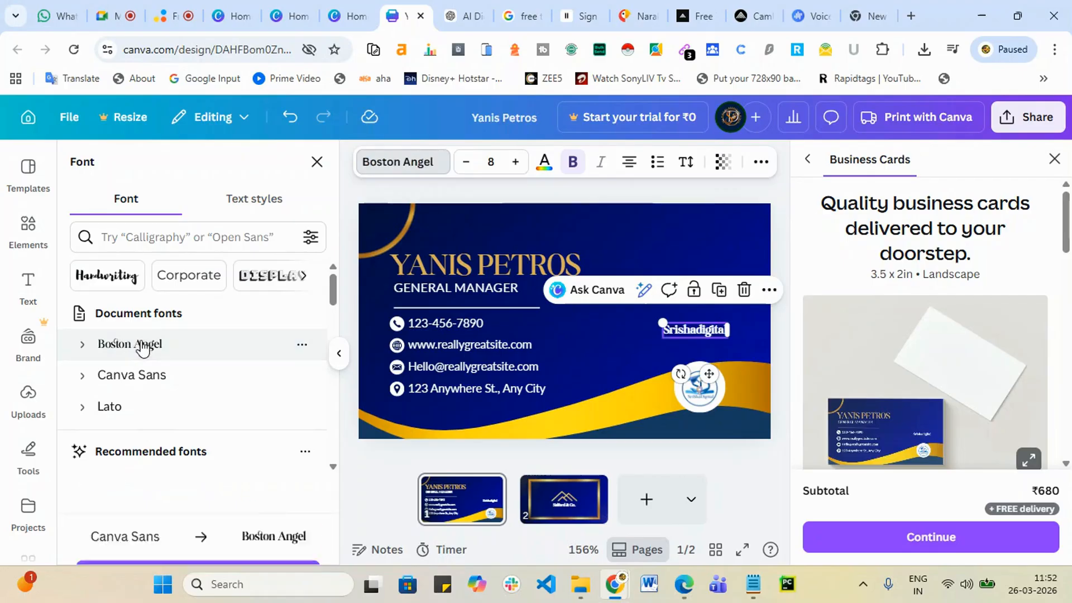
{"action": "left_click_drag", "start_coordinate": [659, 318], "coordinate": [697, 319]}
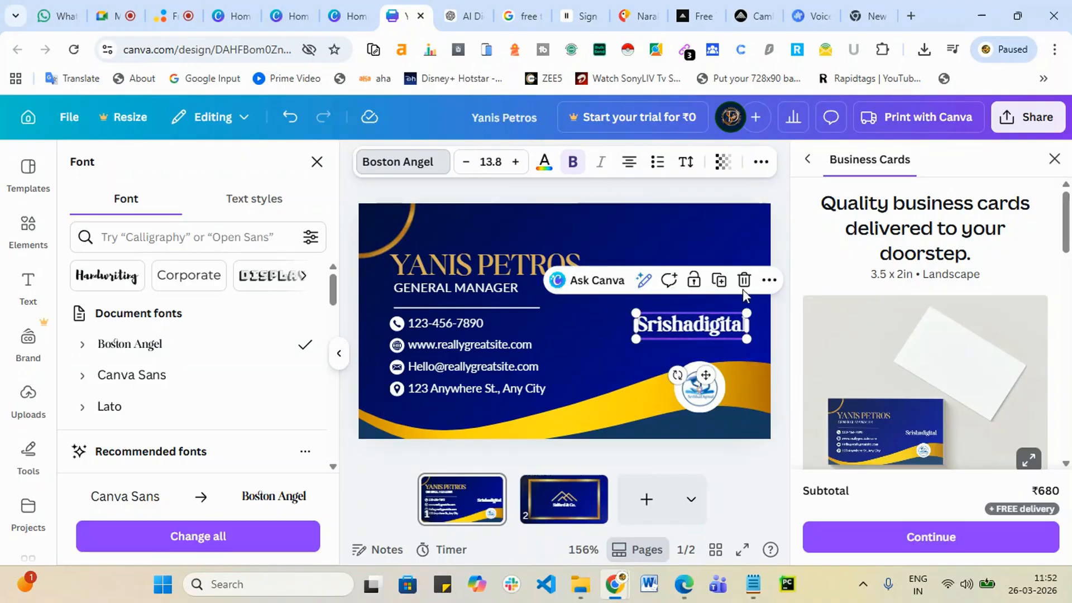
{"action": "left_click", "coordinate": [677, 239]}
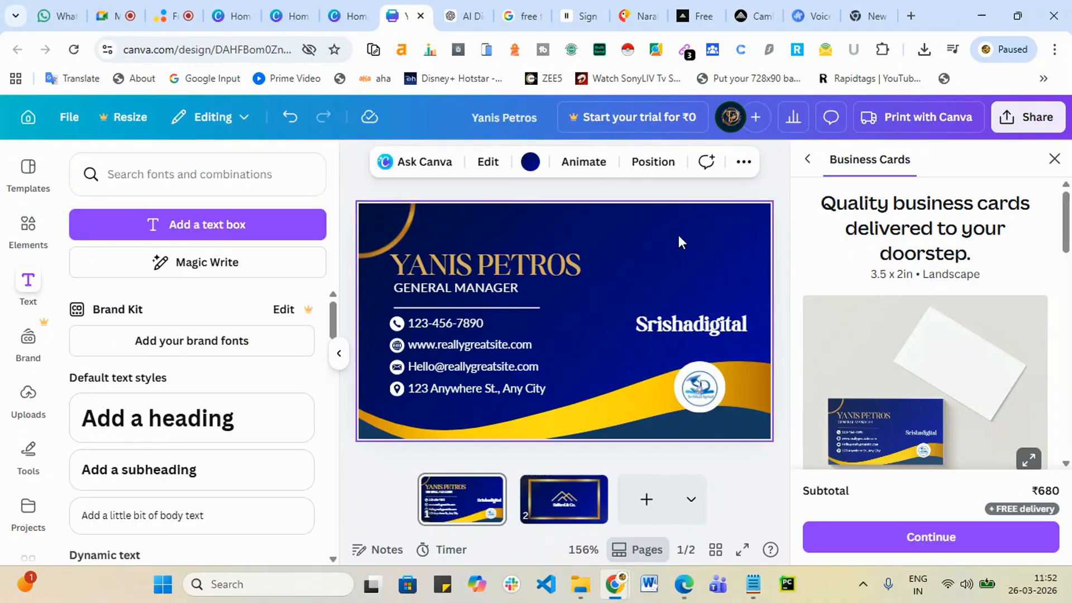
{"action": "left_click", "coordinate": [23, 237]}
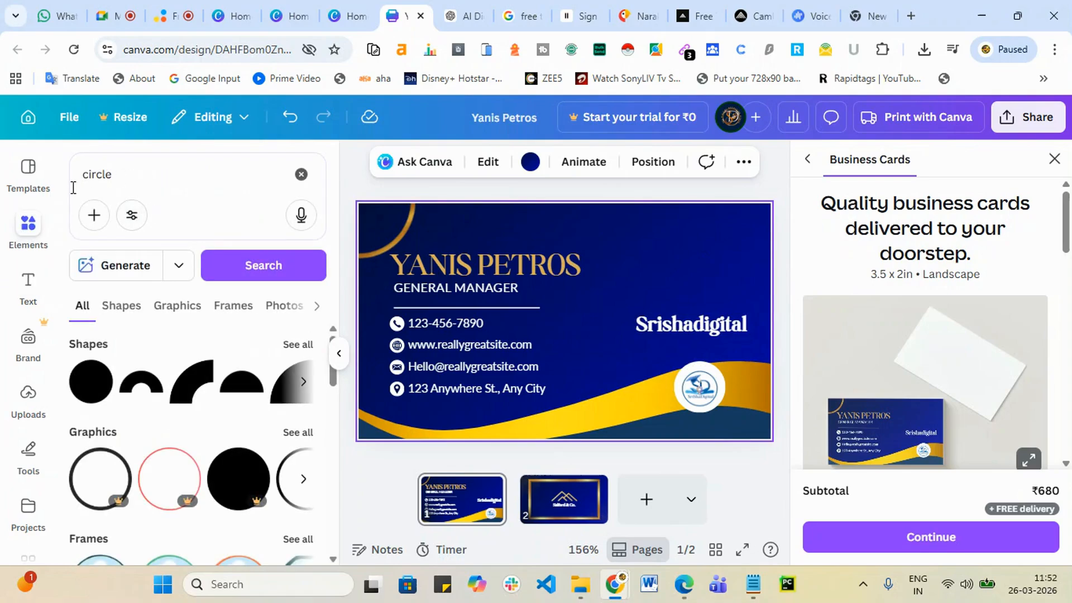
{"action": "left_click", "coordinate": [99, 180]}
{"action": "left_click", "coordinate": [301, 178]}
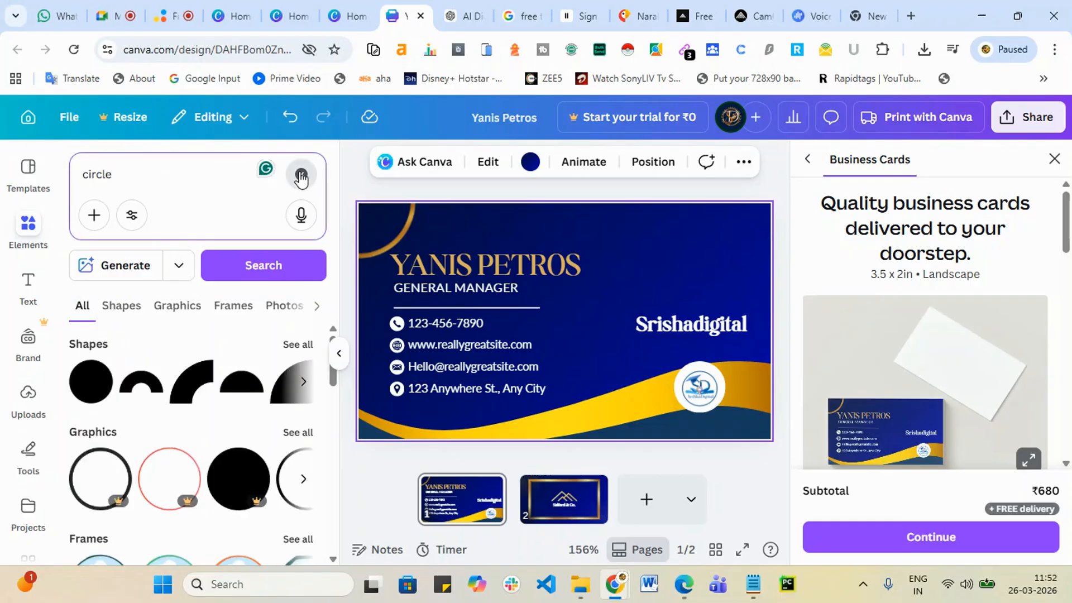
{"action": "left_click", "coordinate": [301, 177]}
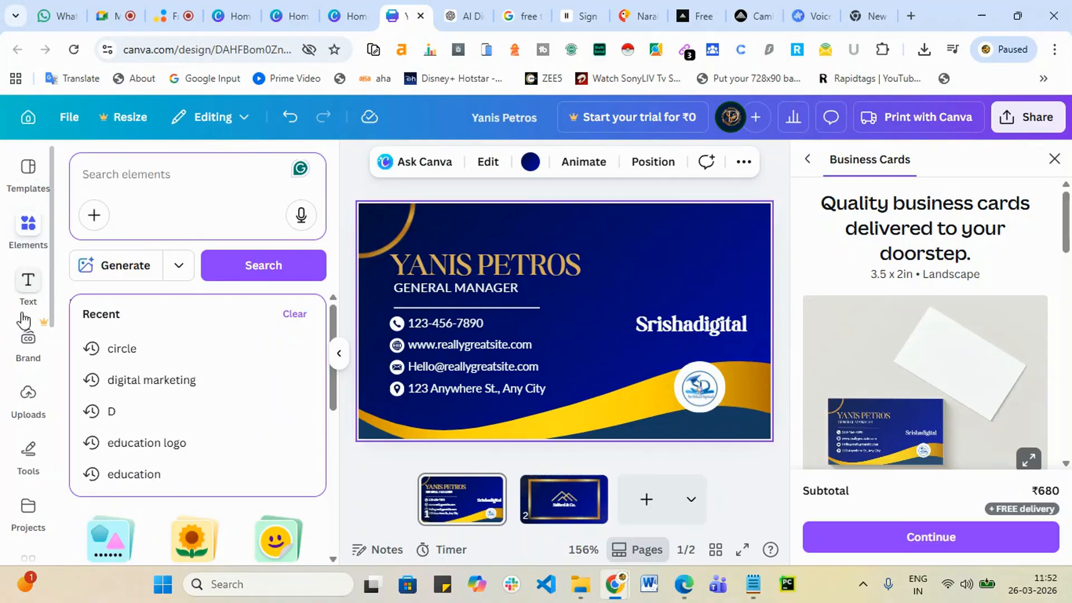
- Add the uploaded portrait photo of the man in a white shirt, shrink it and place it above the "Srishadigital" text
{"action": "left_click", "coordinate": [30, 396]}
{"action": "scroll", "coordinate": [218, 441], "scroll_direction": "down", "scroll_amount": 10}
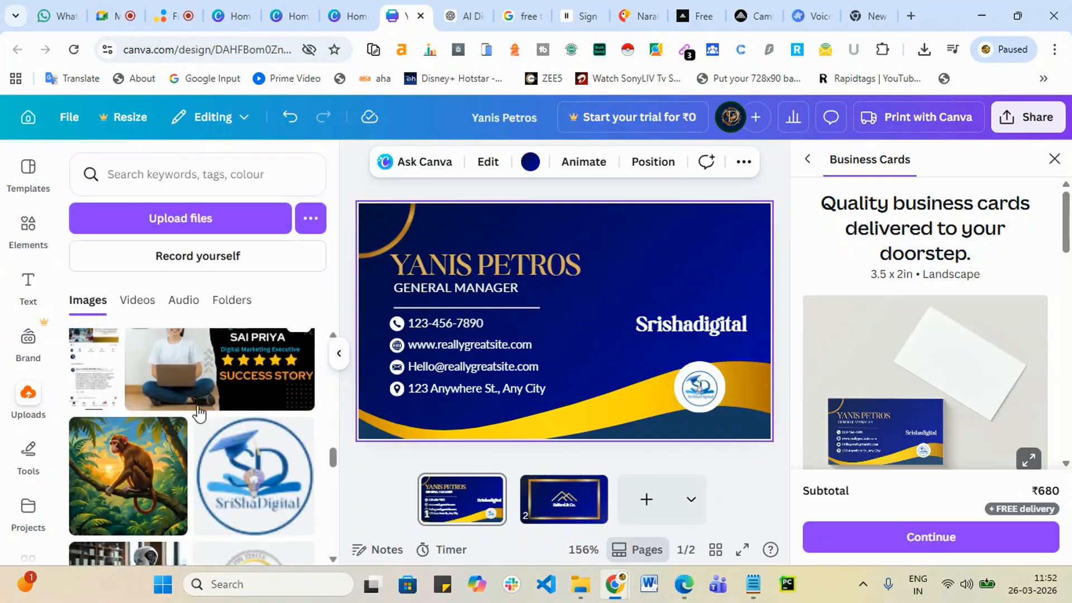
{"action": "scroll", "coordinate": [218, 441], "scroll_direction": "down", "scroll_amount": 5}
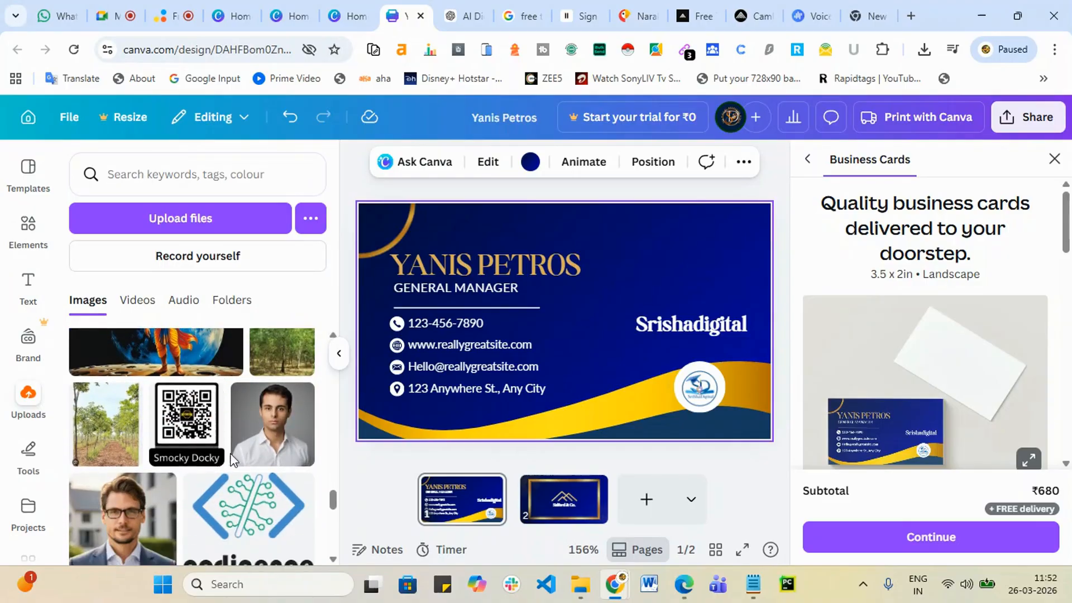
{"action": "scroll", "coordinate": [279, 463], "scroll_direction": "down", "scroll_amount": 2}
{"action": "scroll", "coordinate": [275, 463], "scroll_direction": "up", "scroll_amount": 8}
{"action": "scroll", "coordinate": [267, 455], "scroll_direction": "up", "scroll_amount": 1}
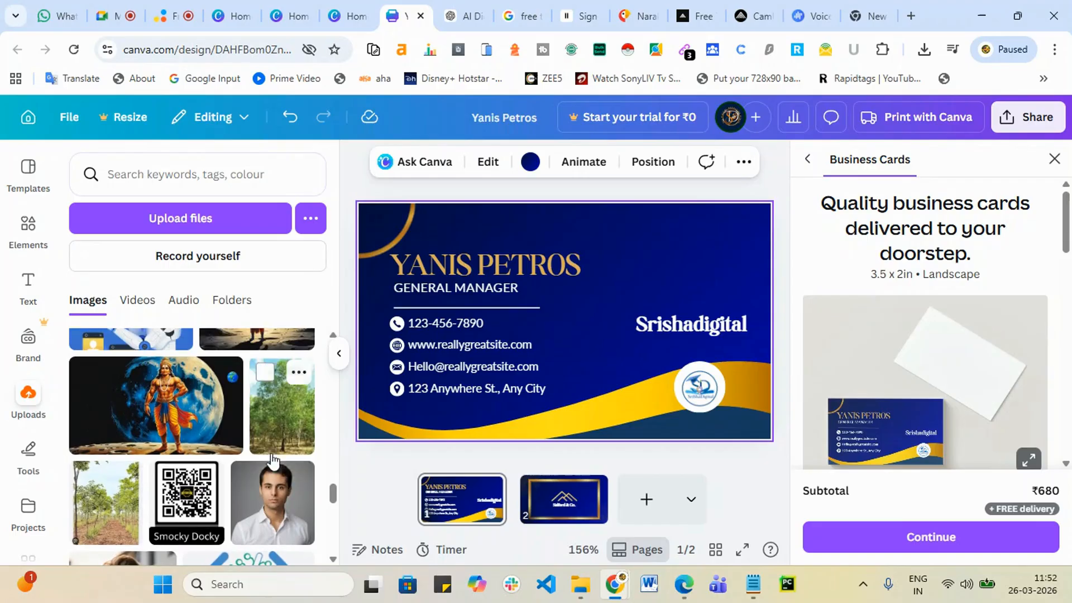
{"action": "left_click", "coordinate": [273, 505]}
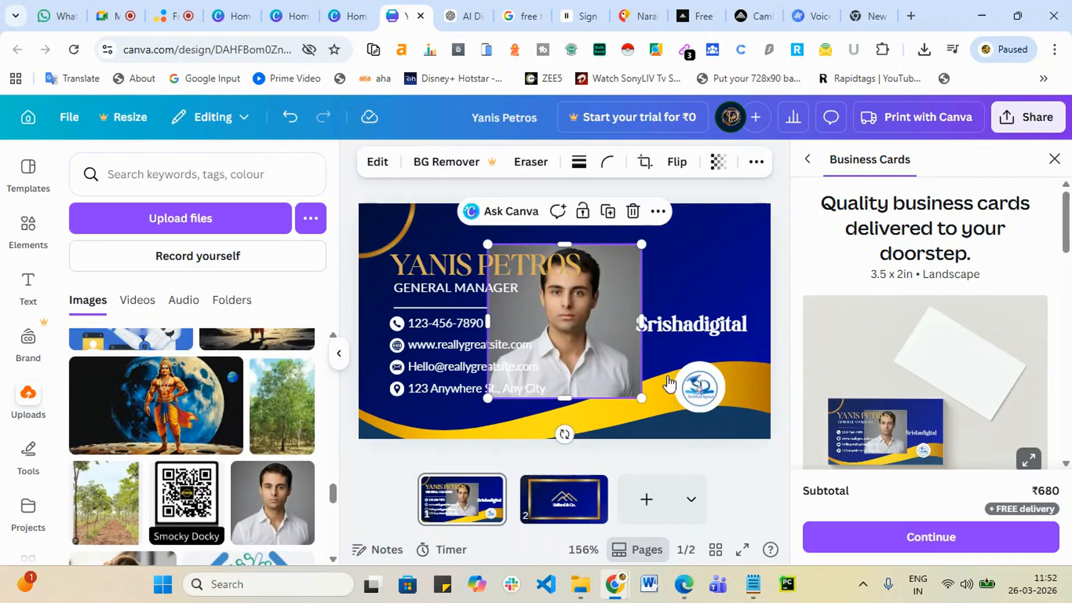
{"action": "left_click_drag", "start_coordinate": [586, 350], "coordinate": [684, 292]}
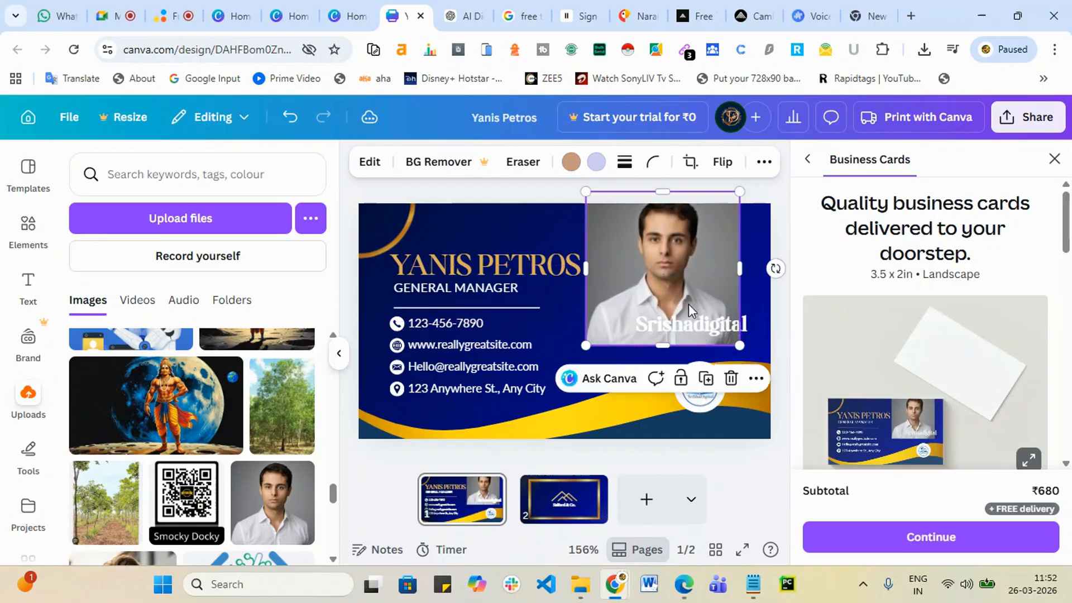
{"action": "left_click_drag", "start_coordinate": [739, 346], "coordinate": [684, 279]}
{"action": "left_click", "coordinate": [607, 307]}
{"action": "left_click", "coordinate": [690, 288]}
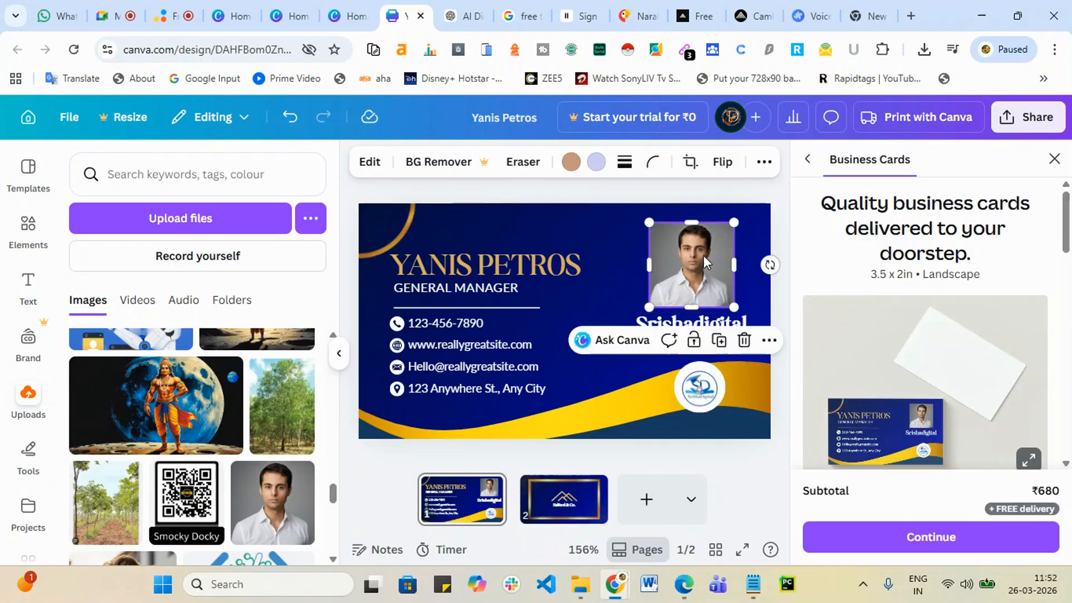
- Round the portrait photo's corners into a full circle, and remove the photo from the card
{"action": "left_click", "coordinate": [654, 163]}
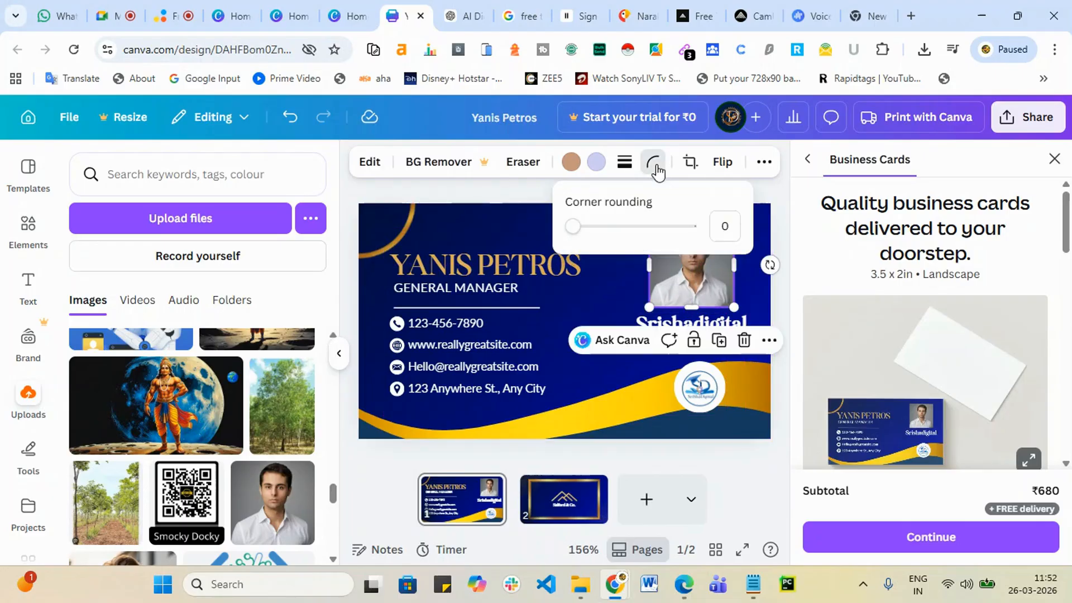
{"action": "left_click_drag", "start_coordinate": [599, 241], "coordinate": [664, 240]}
{"action": "left_click", "coordinate": [596, 295]}
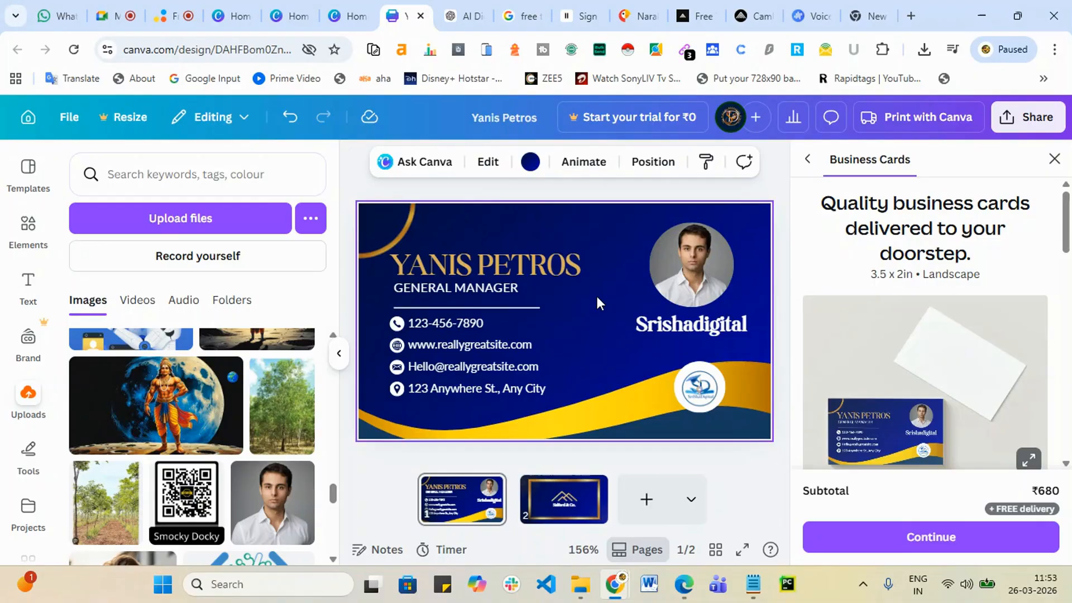
{"action": "left_click", "coordinate": [718, 272]}
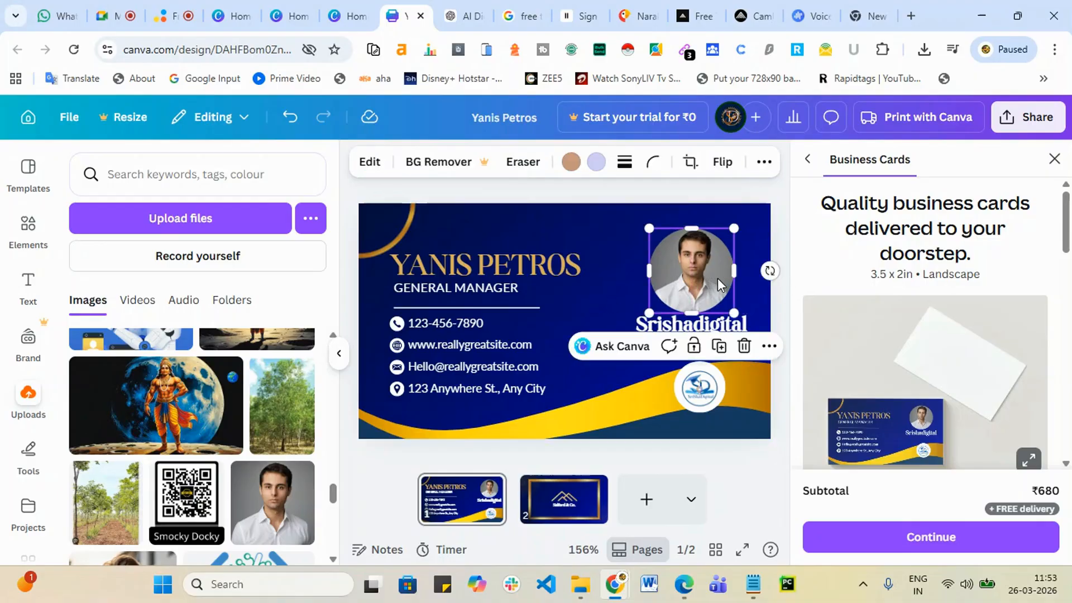
{"action": "key", "text": "Delete"}
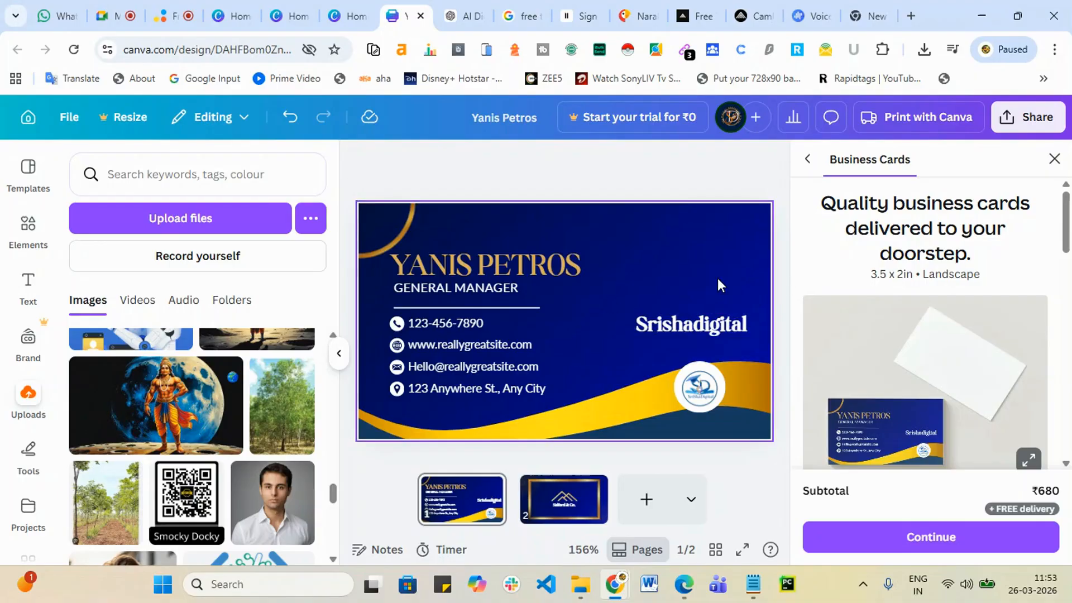
- Search the elements for "frames" and show all frame results
{"action": "left_click", "coordinate": [28, 226]}
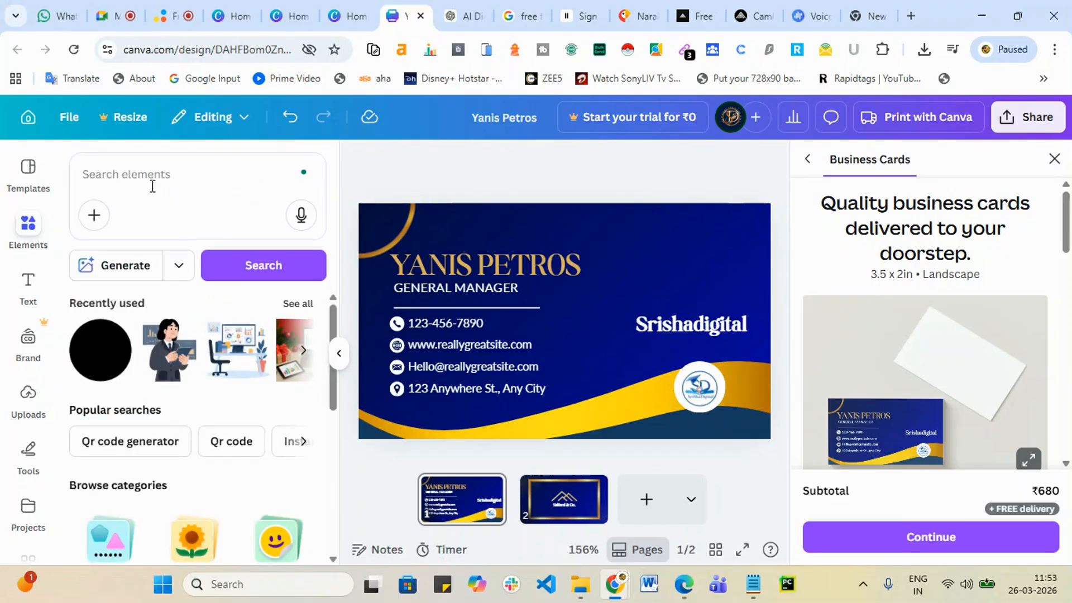
{"action": "left_click", "coordinate": [160, 173]}
{"action": "type", "text": "d"}
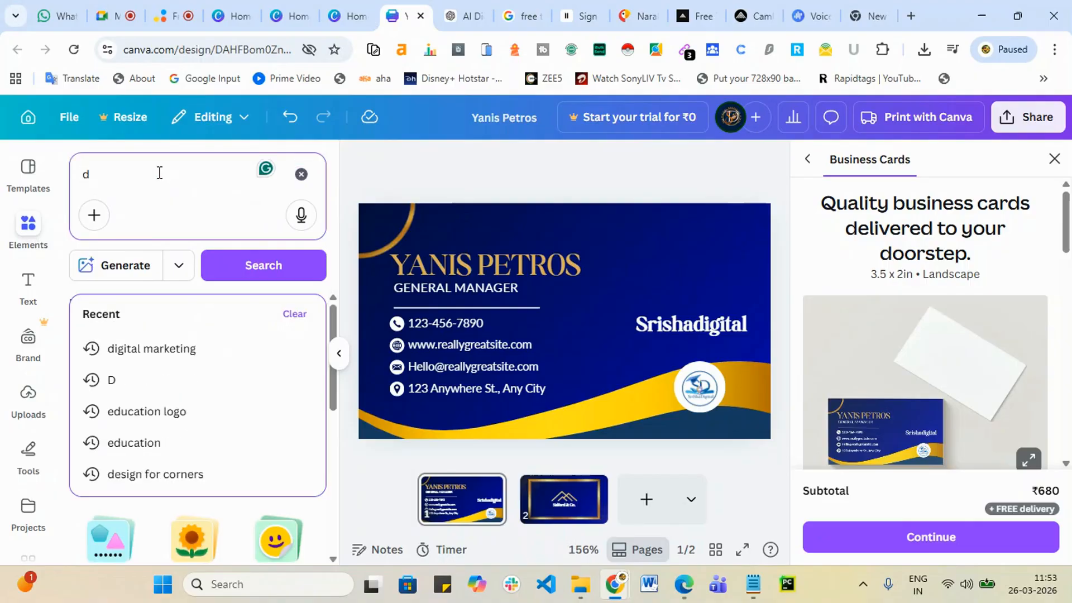
{"action": "key", "text": "BackSpace"}
{"action": "type", "text": "frames"}
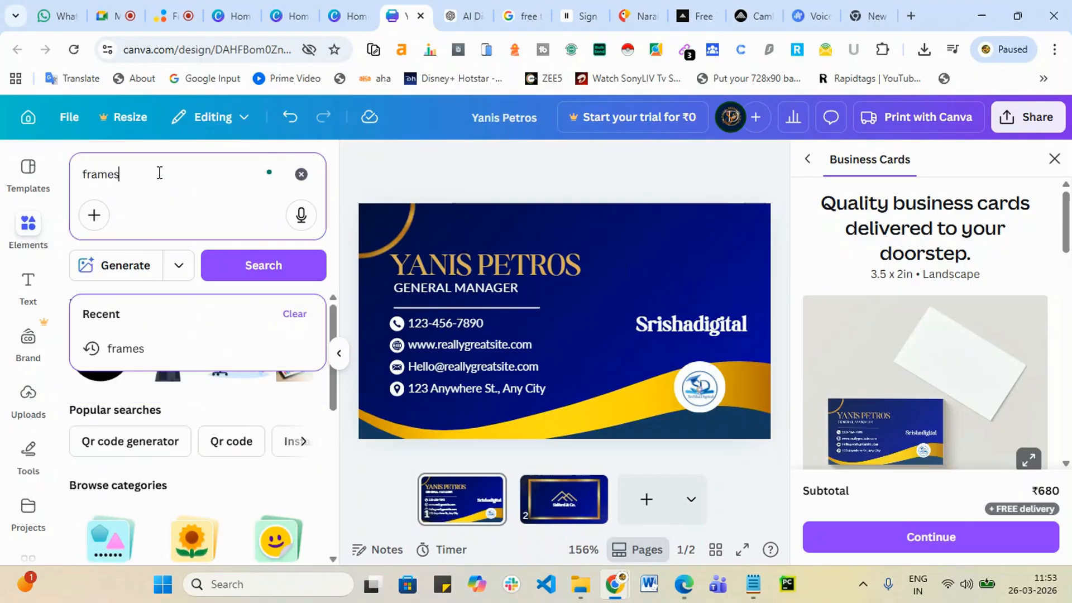
{"action": "key", "text": "Return"}
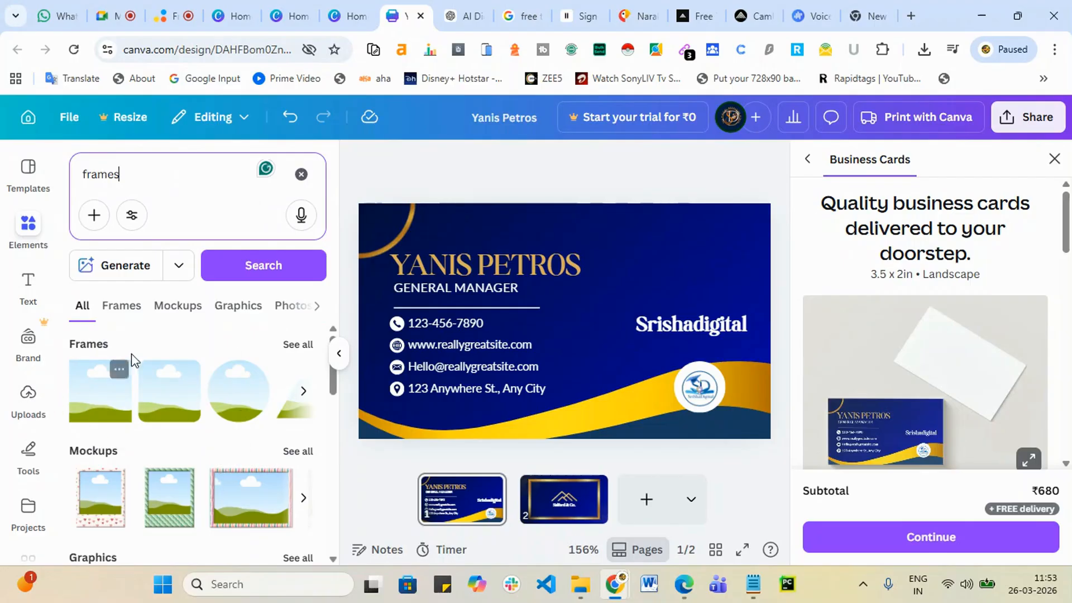
{"action": "left_click", "coordinate": [296, 345]}
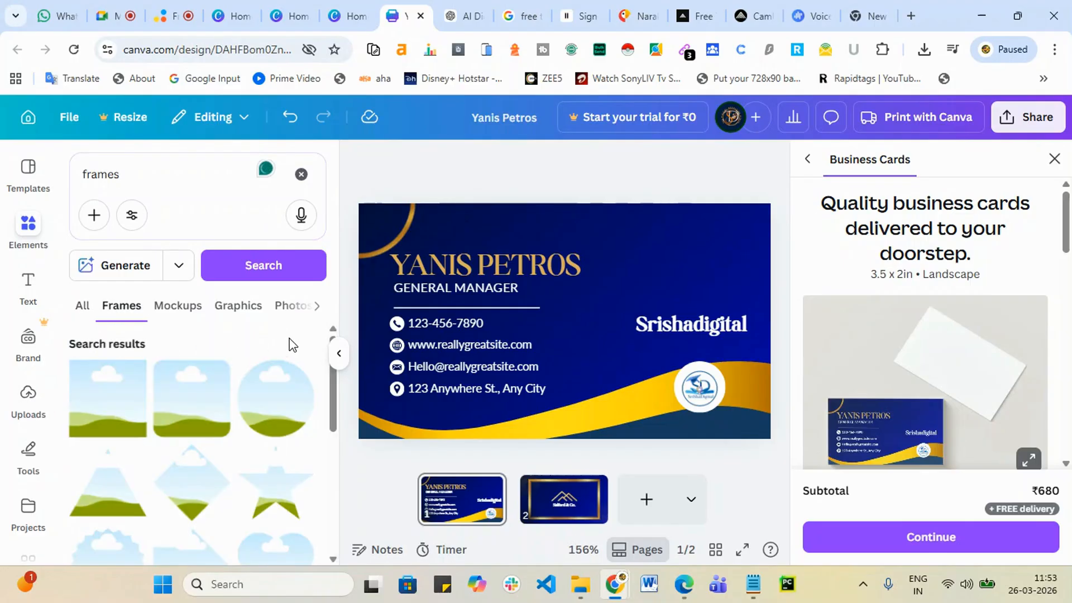
- Add the wavy-edged round frame to the card, shrink it and place it above the "Srishadigital" text
{"action": "scroll", "coordinate": [274, 419], "scroll_direction": "down", "scroll_amount": 3}
{"action": "scroll", "coordinate": [195, 469], "scroll_direction": "down", "scroll_amount": 5}
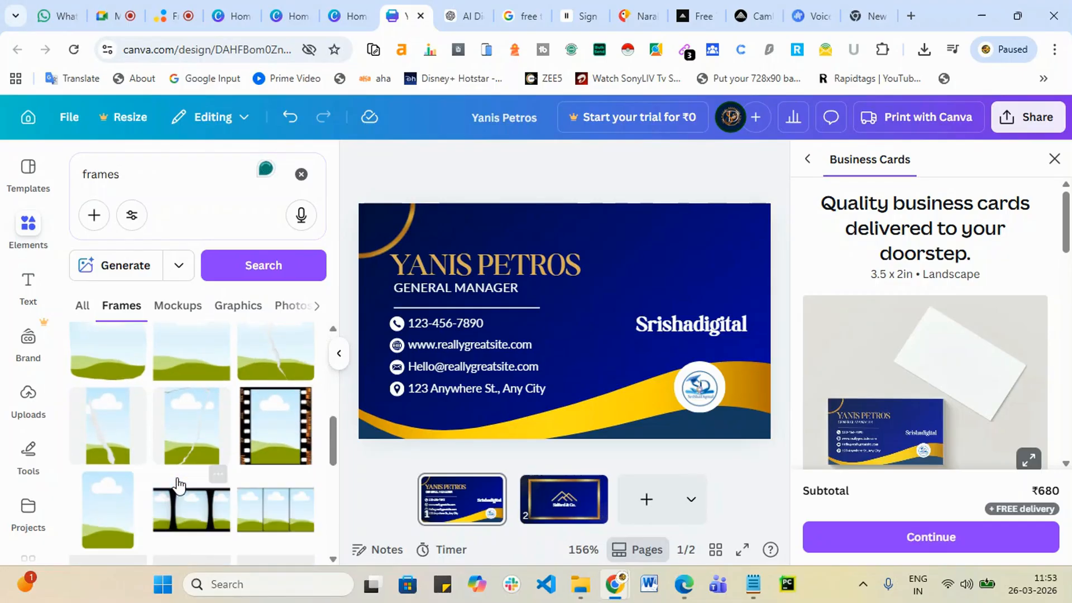
{"action": "scroll", "coordinate": [184, 480], "scroll_direction": "down", "scroll_amount": 5}
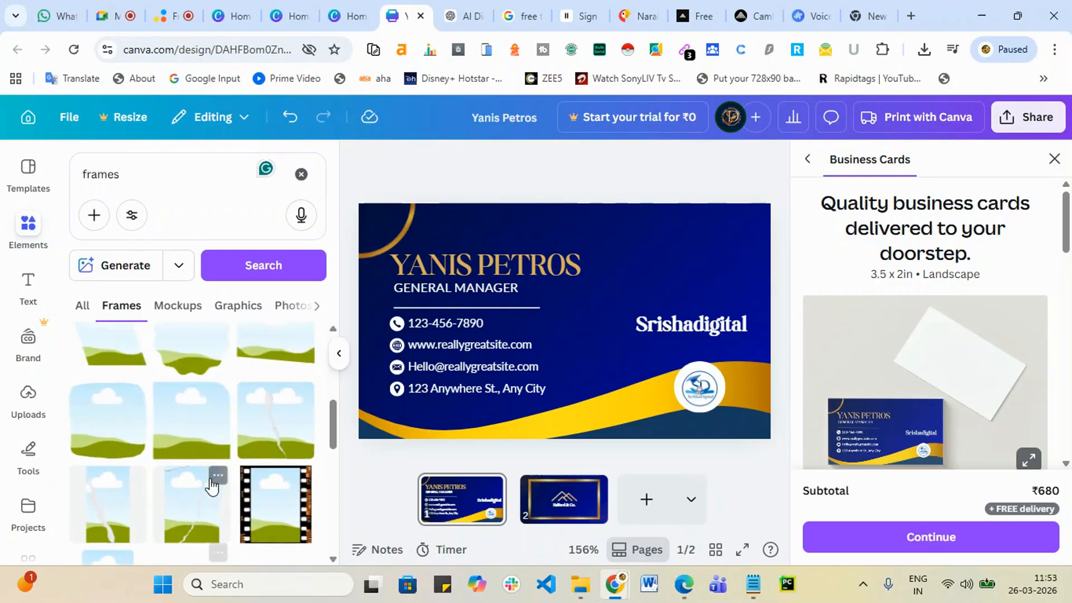
{"action": "left_click", "coordinate": [179, 498]}
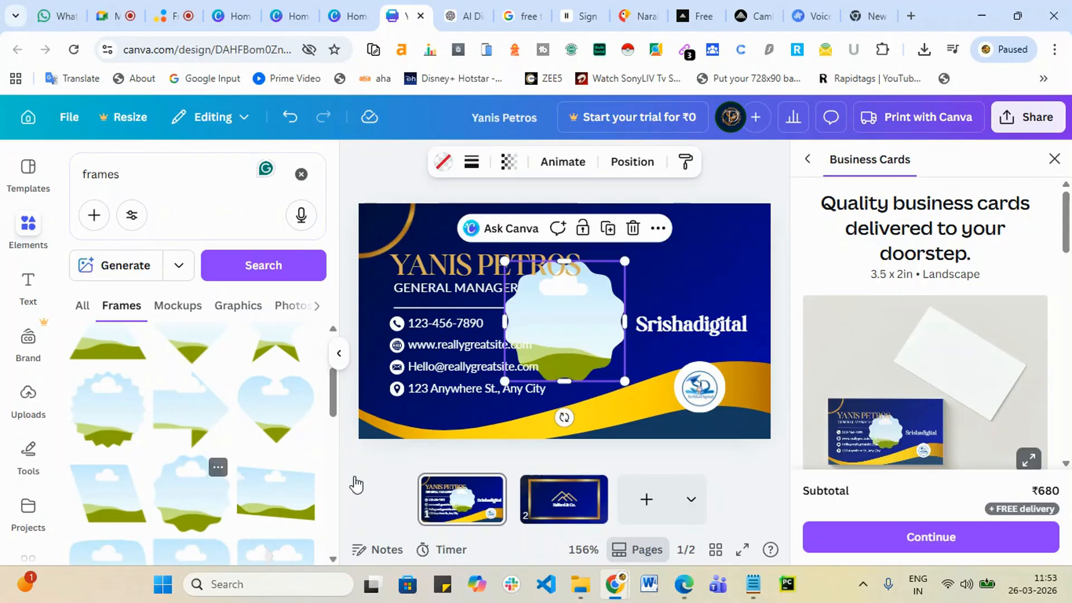
{"action": "mouse_move", "coordinate": [708, 267]}
{"action": "left_mouse_down"}
{"action": "mouse_move", "coordinate": [702, 258]}
{"action": "mouse_move", "coordinate": [671, 270]}
{"action": "mouse_move", "coordinate": [713, 283]}
{"action": "left_mouse_up"}
{"action": "mouse_move", "coordinate": [650, 246]}
{"action": "left_mouse_down"}
{"action": "mouse_move", "coordinate": [670, 268]}
{"action": "mouse_move", "coordinate": [662, 260]}
{"action": "left_mouse_up"}
- Fill the wavy-edged round frame with the uploaded portrait photo of the man in a white shirt
{"action": "left_click", "coordinate": [512, 307]}
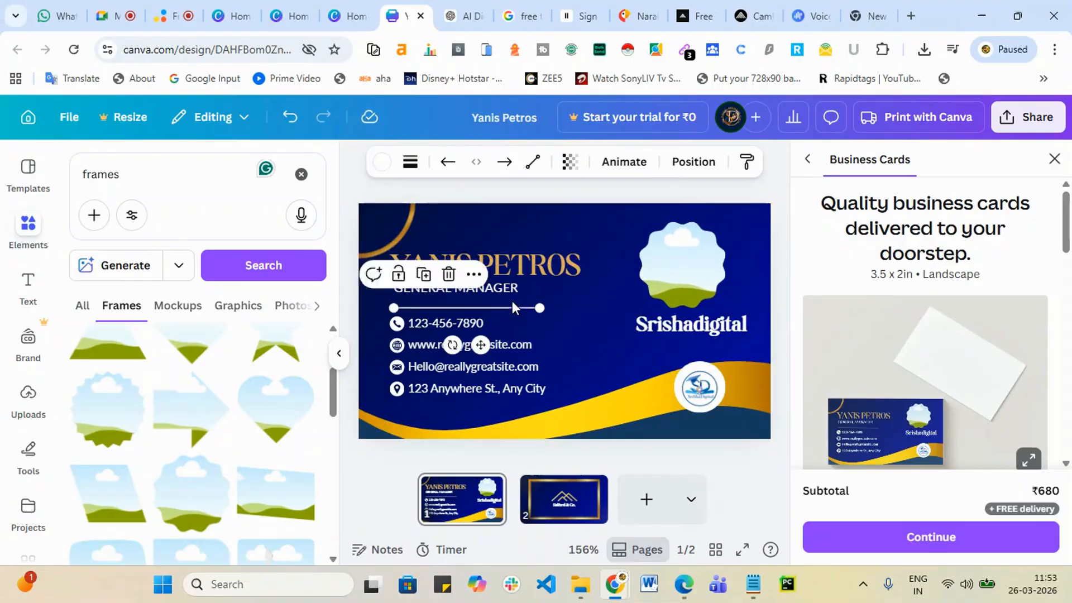
{"action": "left_click", "coordinate": [28, 397]}
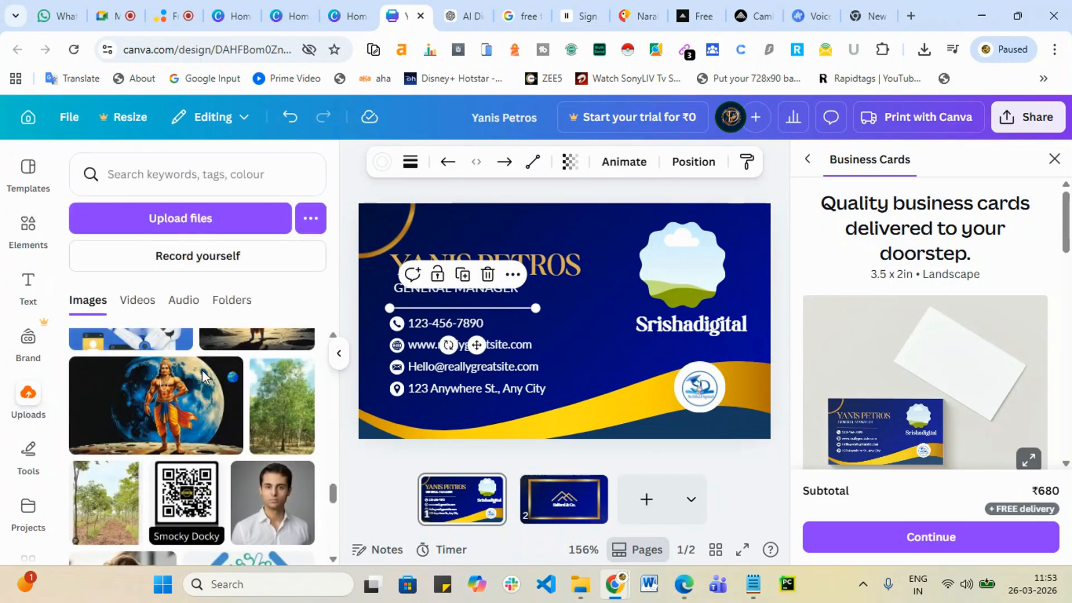
{"action": "left_click_drag", "start_coordinate": [285, 517], "coordinate": [658, 259]}
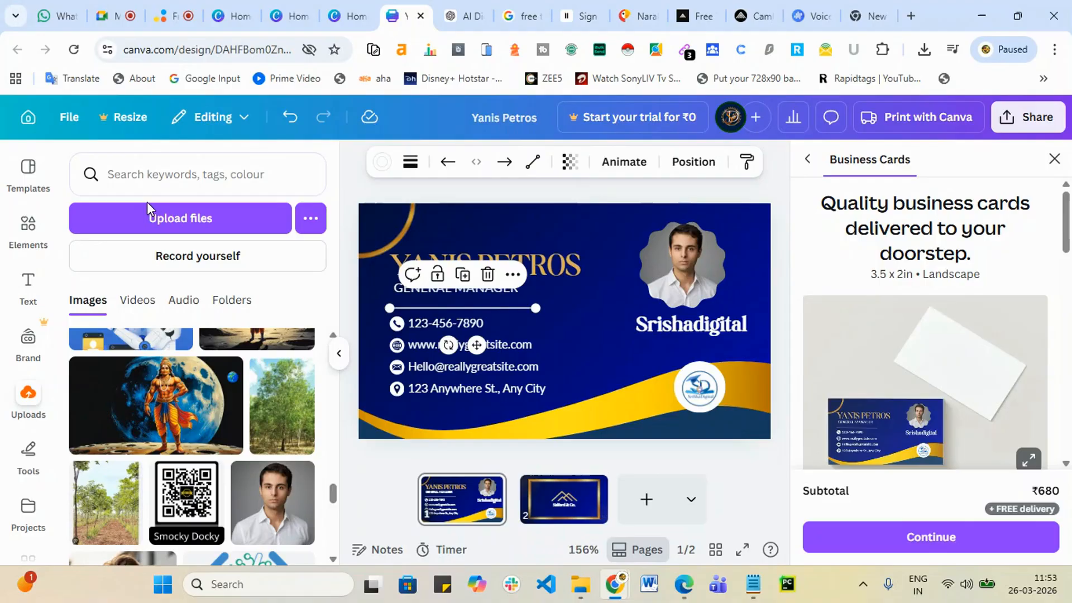
- Add the torn-paper frame with ragged upper and lower edges and move it over the wavy-edged portrait
{"action": "left_click", "coordinate": [29, 227]}
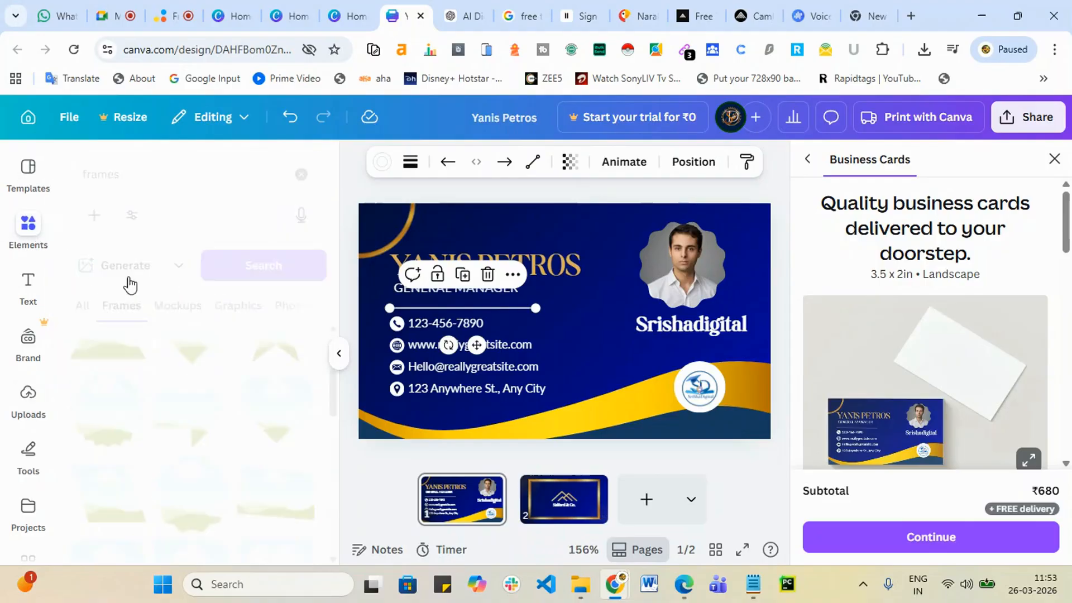
{"action": "scroll", "coordinate": [263, 391], "scroll_direction": "down", "scroll_amount": 10}
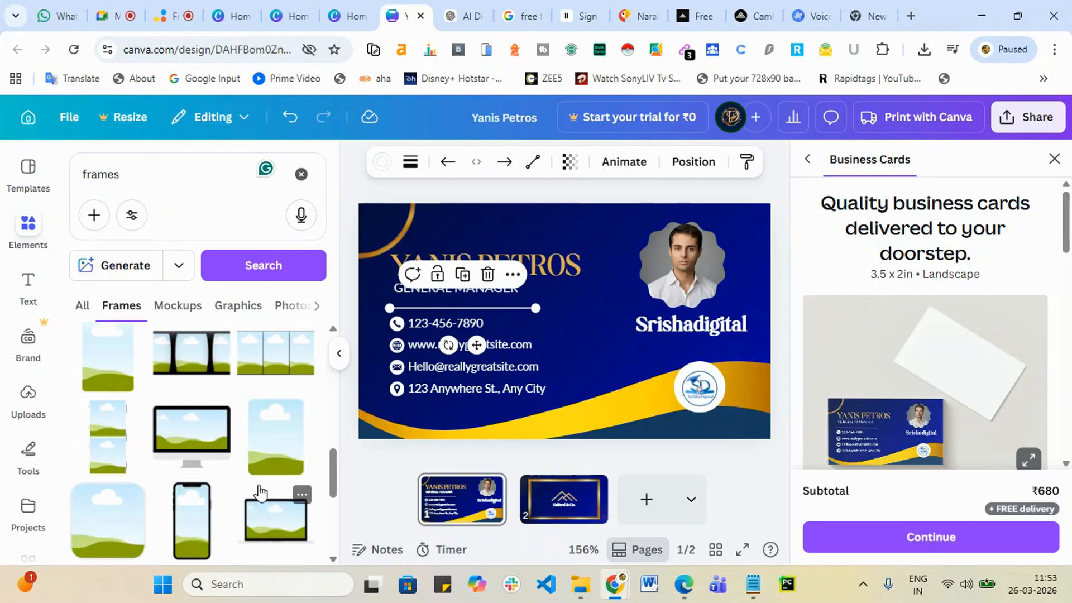
{"action": "scroll", "coordinate": [259, 493], "scroll_direction": "down", "scroll_amount": 5}
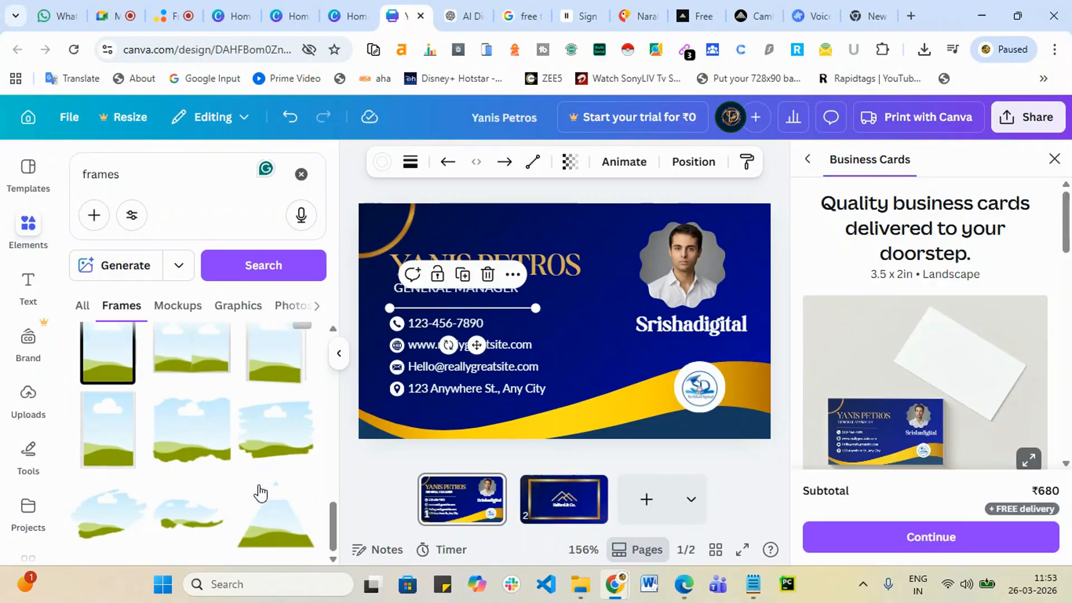
{"action": "left_click", "coordinate": [208, 426]}
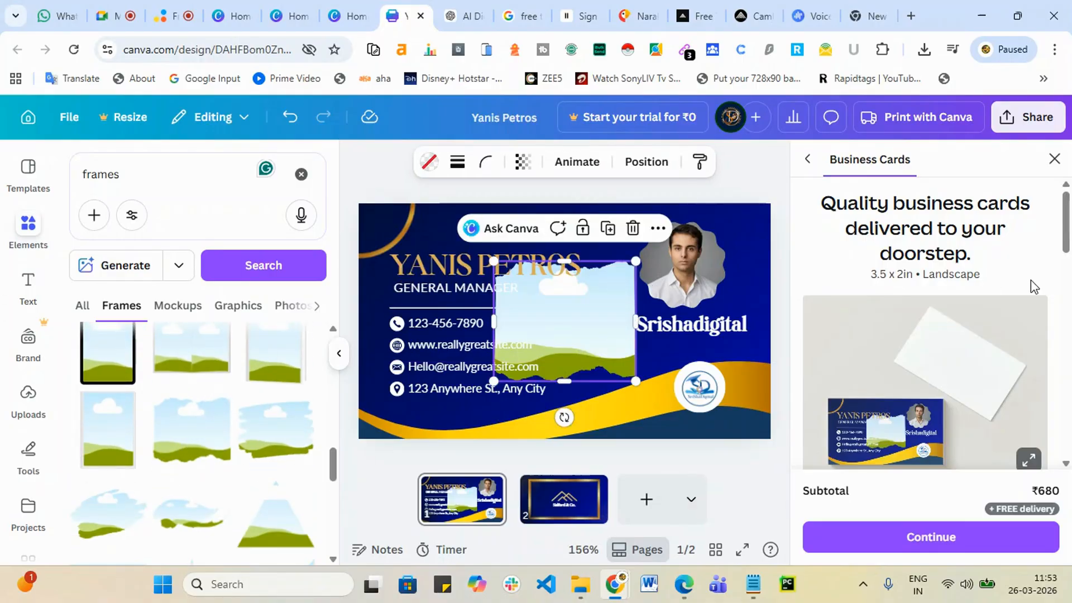
{"action": "left_click_drag", "start_coordinate": [606, 342], "coordinate": [699, 267]}
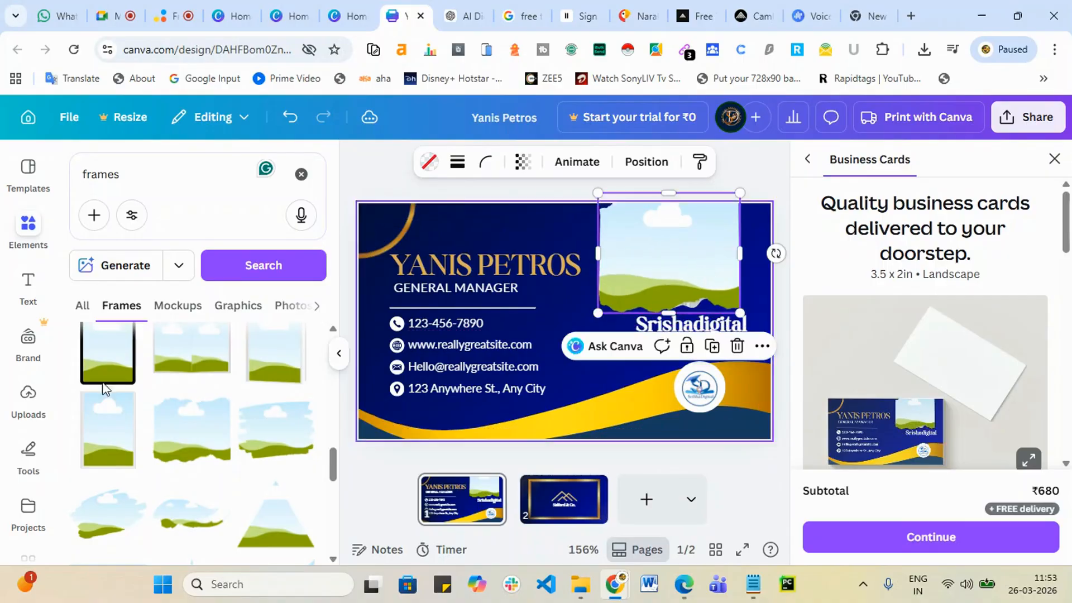
- Fill the torn-paper frame with the uploaded portrait photo and shift it to the middle of the card
{"action": "left_click", "coordinate": [32, 394]}
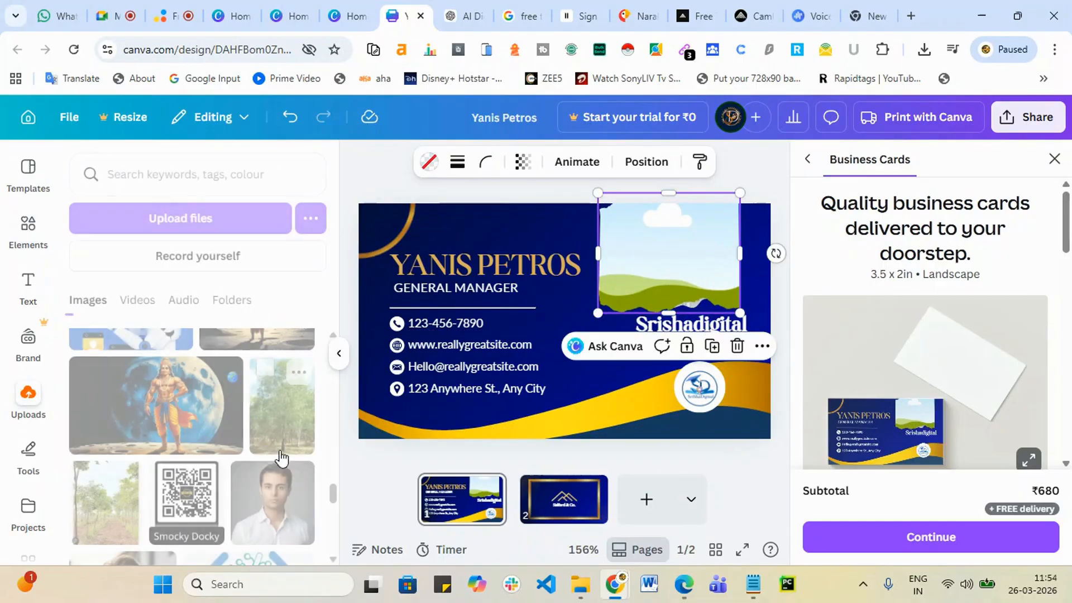
{"action": "left_click_drag", "start_coordinate": [250, 486], "coordinate": [686, 251]}
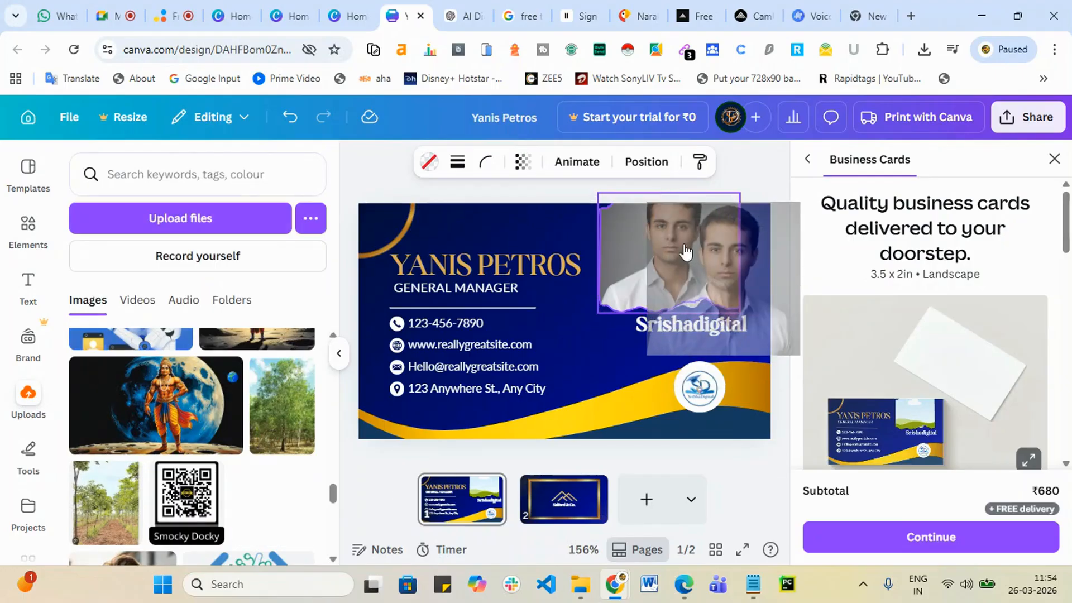
{"action": "mouse_move", "coordinate": [693, 304]}
{"action": "left_mouse_down"}
{"action": "mouse_move", "coordinate": [695, 267]}
{"action": "mouse_move", "coordinate": [557, 296]}
{"action": "left_mouse_up"}
- Delete the wavy-edged portrait above the "Srishadigital" text, keeping the torn-paper one
{"action": "left_click", "coordinate": [688, 270]}
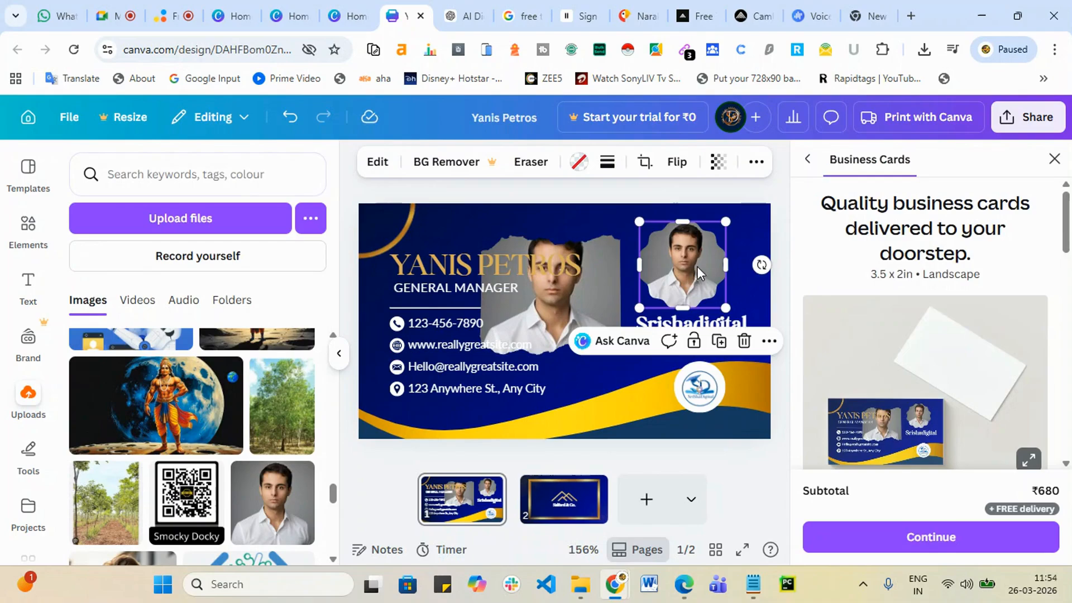
{"action": "key", "text": "Delete"}
{"action": "key", "text": "Delete"}
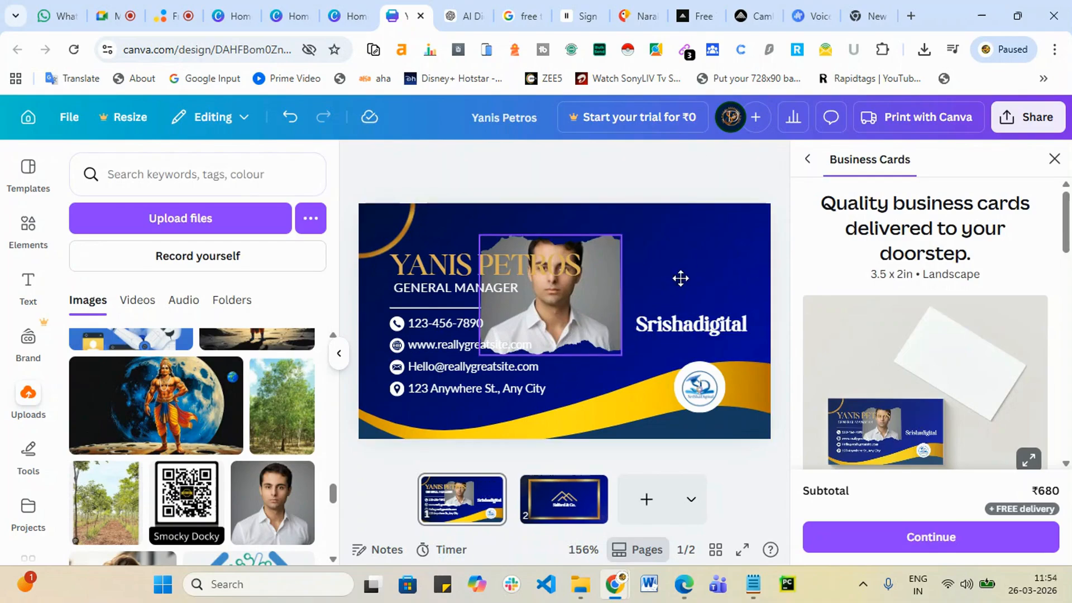
{"action": "key", "text": "ctrl+z"}
- Shrink the torn-paper portrait and position it directly above the "Srishadigital" text
{"action": "left_click_drag", "start_coordinate": [615, 227], "coordinate": [645, 235]}
{"action": "mouse_move", "coordinate": [662, 291]}
{"action": "left_mouse_down"}
{"action": "mouse_move", "coordinate": [669, 279]}
{"action": "mouse_move", "coordinate": [656, 284]}
{"action": "left_mouse_up"}
{"action": "left_click", "coordinate": [596, 345]}
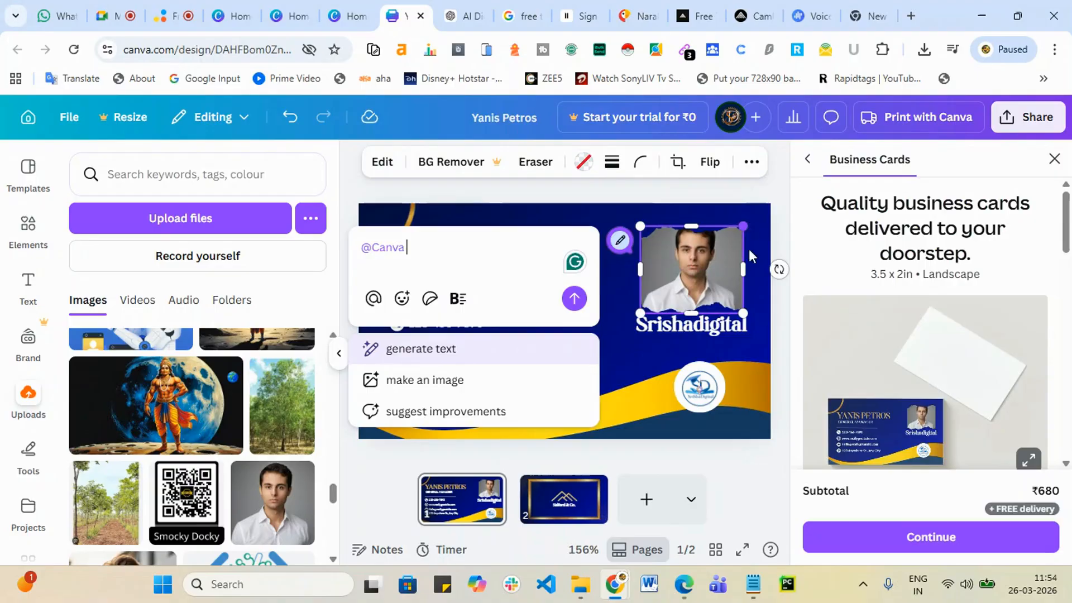
{"action": "left_click", "coordinate": [756, 247]}
{"action": "left_click", "coordinate": [756, 246]}
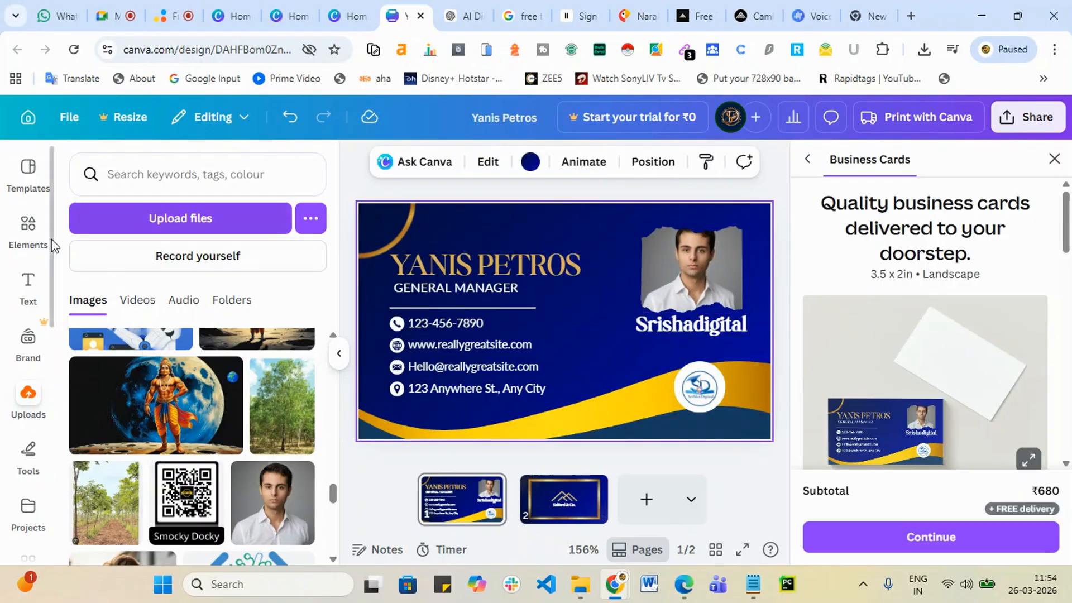
- Find the round orange-bordered frame with one pointed corner in the frame elements, add it, and move it beside the torn-paper portrait
{"action": "left_click", "coordinate": [29, 226]}
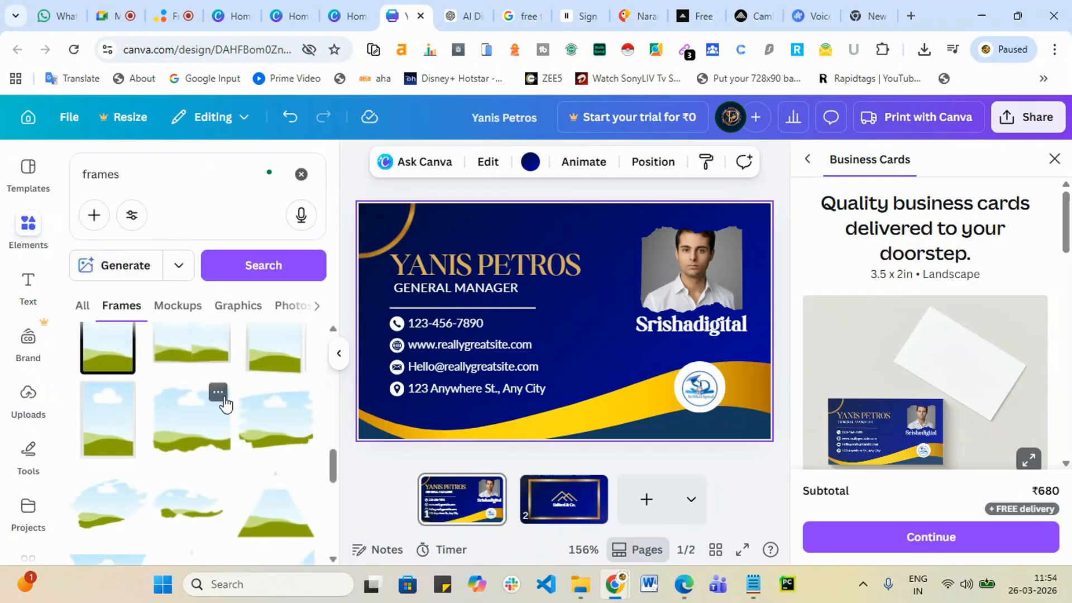
{"action": "scroll", "coordinate": [163, 470], "scroll_direction": "down", "scroll_amount": 5}
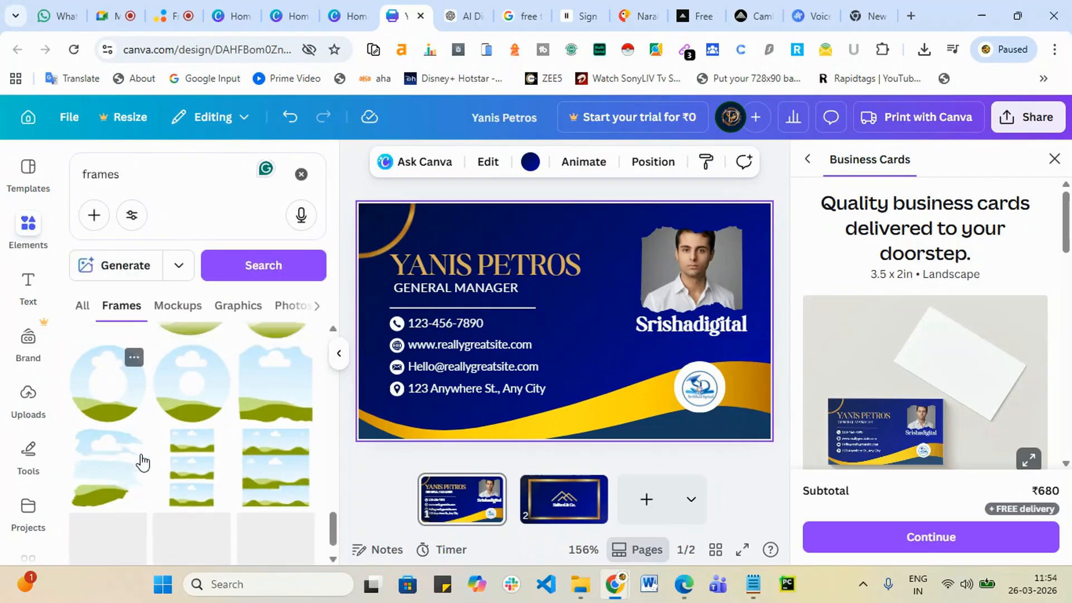
{"action": "scroll", "coordinate": [235, 479], "scroll_direction": "down", "scroll_amount": 5}
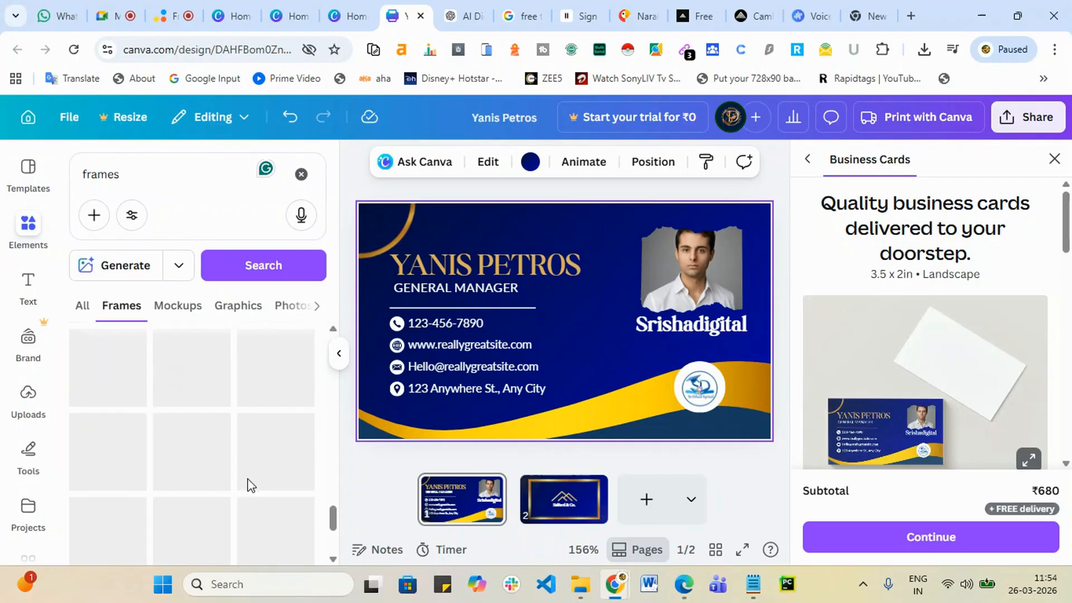
{"action": "scroll", "coordinate": [251, 484], "scroll_direction": "down", "scroll_amount": 3}
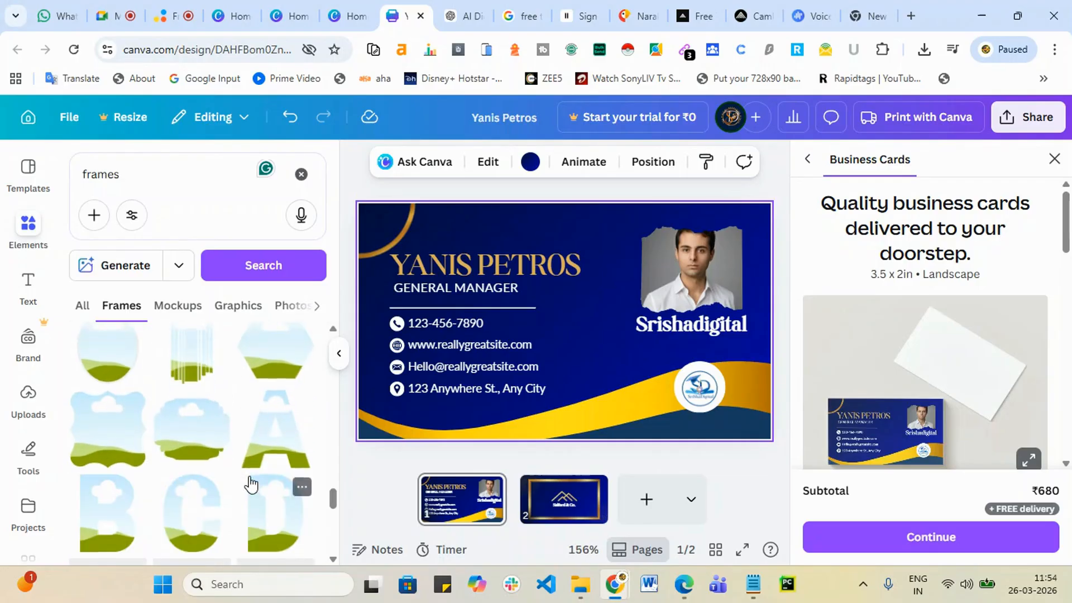
{"action": "scroll", "coordinate": [249, 485], "scroll_direction": "down", "scroll_amount": 3}
{"action": "scroll", "coordinate": [201, 464], "scroll_direction": "down", "scroll_amount": 2}
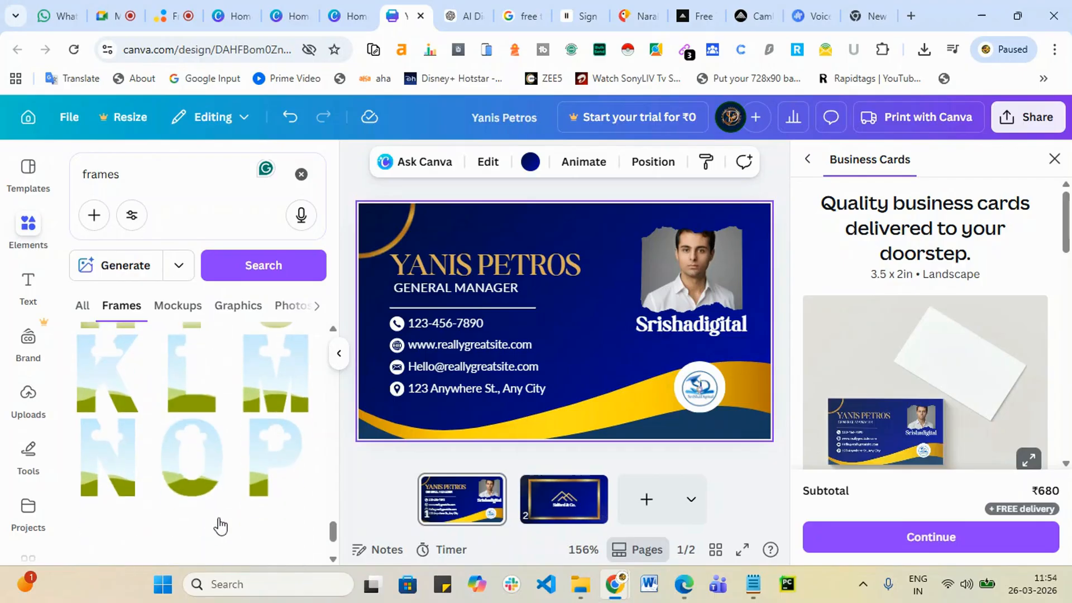
{"action": "scroll", "coordinate": [224, 513], "scroll_direction": "down", "scroll_amount": 3}
{"action": "scroll", "coordinate": [226, 465], "scroll_direction": "down", "scroll_amount": 3}
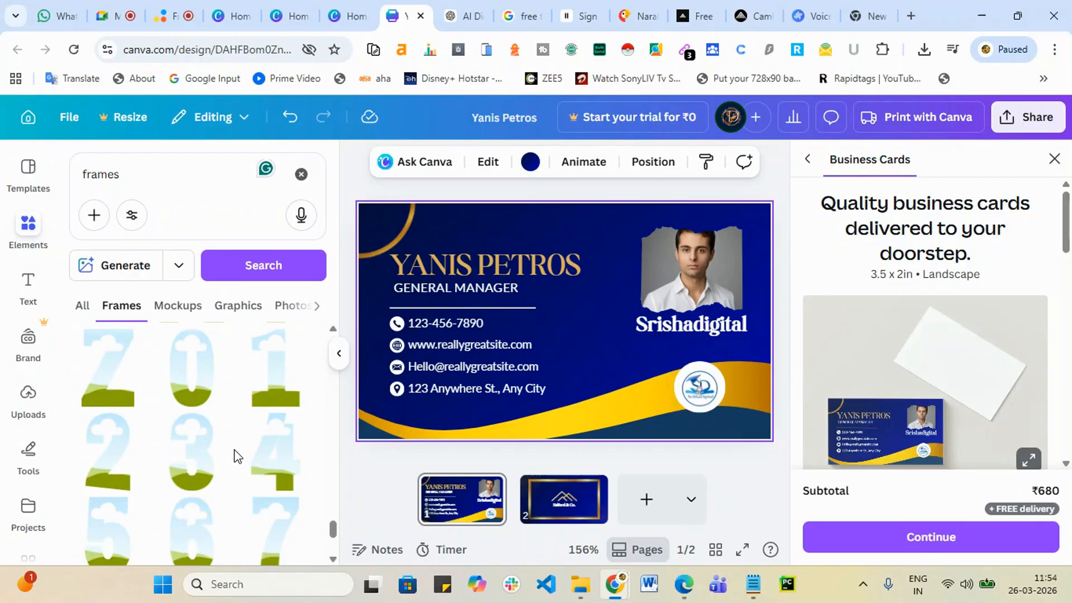
{"action": "scroll", "coordinate": [233, 456], "scroll_direction": "down", "scroll_amount": 3}
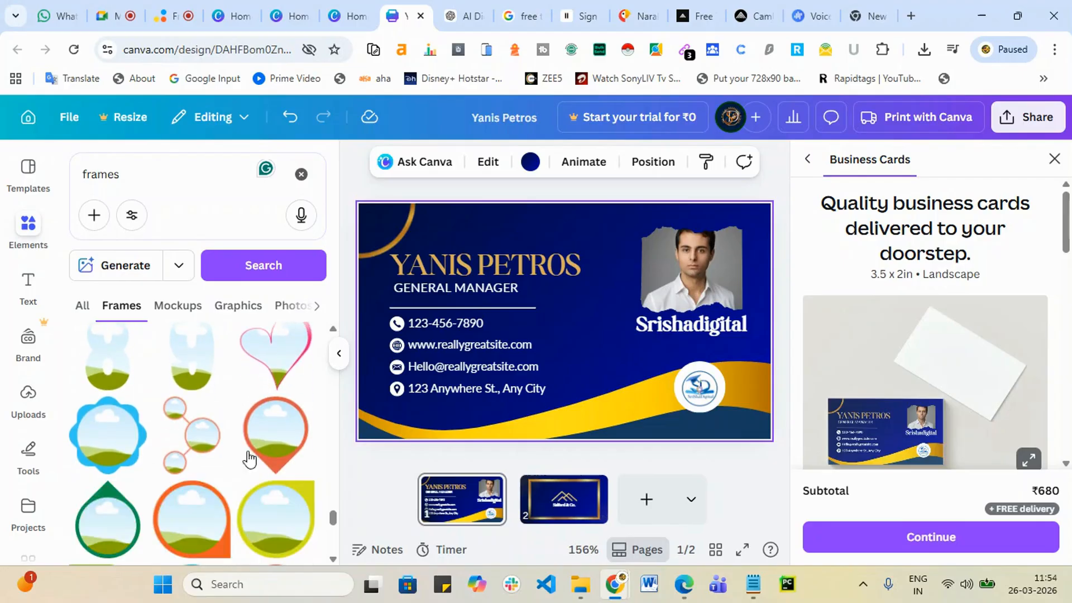
{"action": "scroll", "coordinate": [241, 452], "scroll_direction": "down", "scroll_amount": 3}
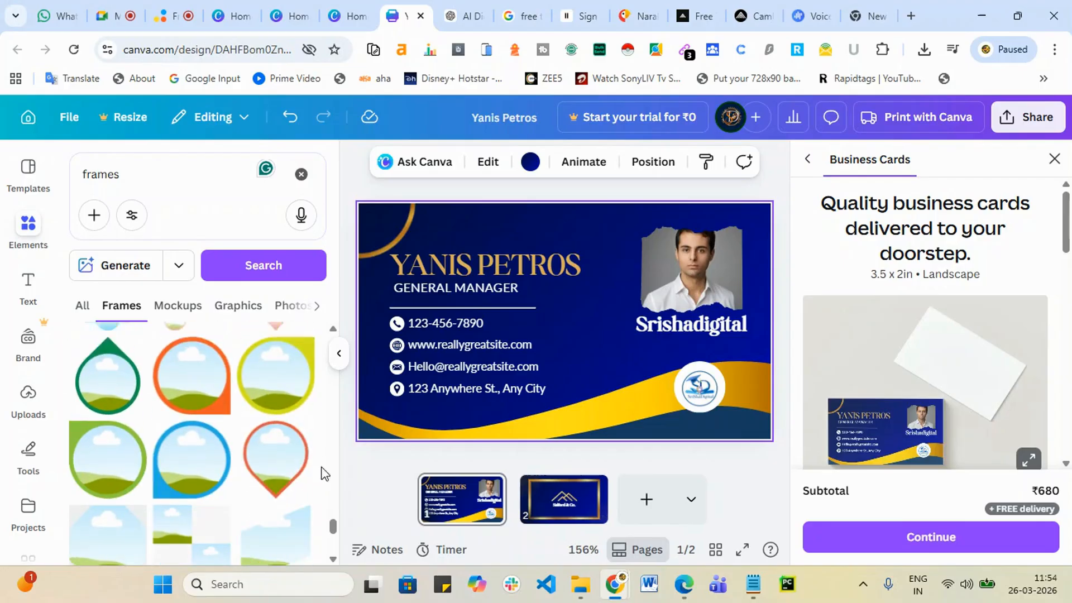
{"action": "left_click", "coordinate": [178, 378]}
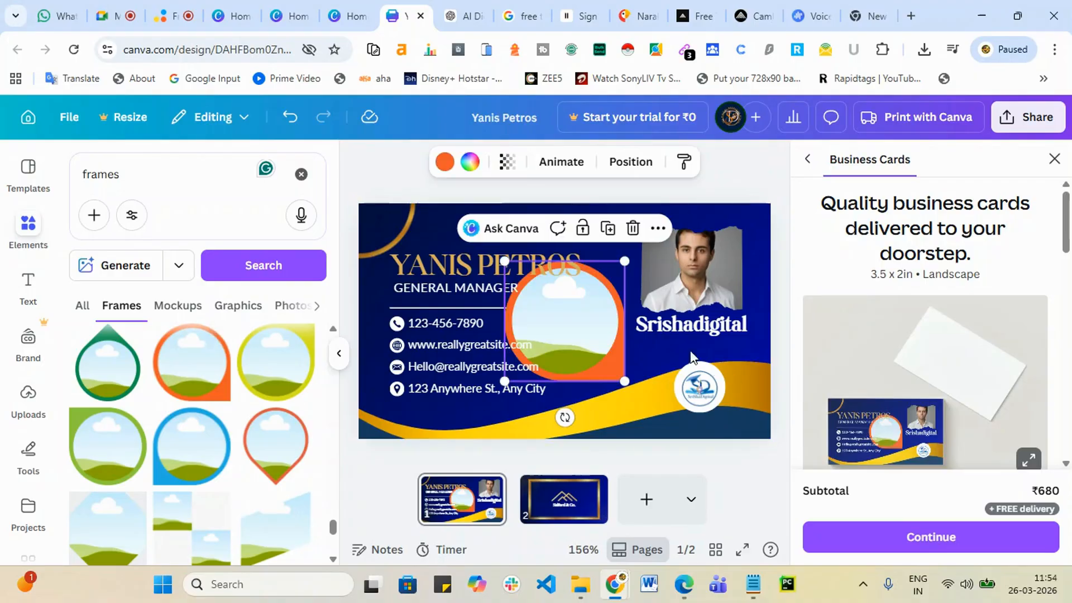
{"action": "left_click_drag", "start_coordinate": [576, 335], "coordinate": [652, 324]}
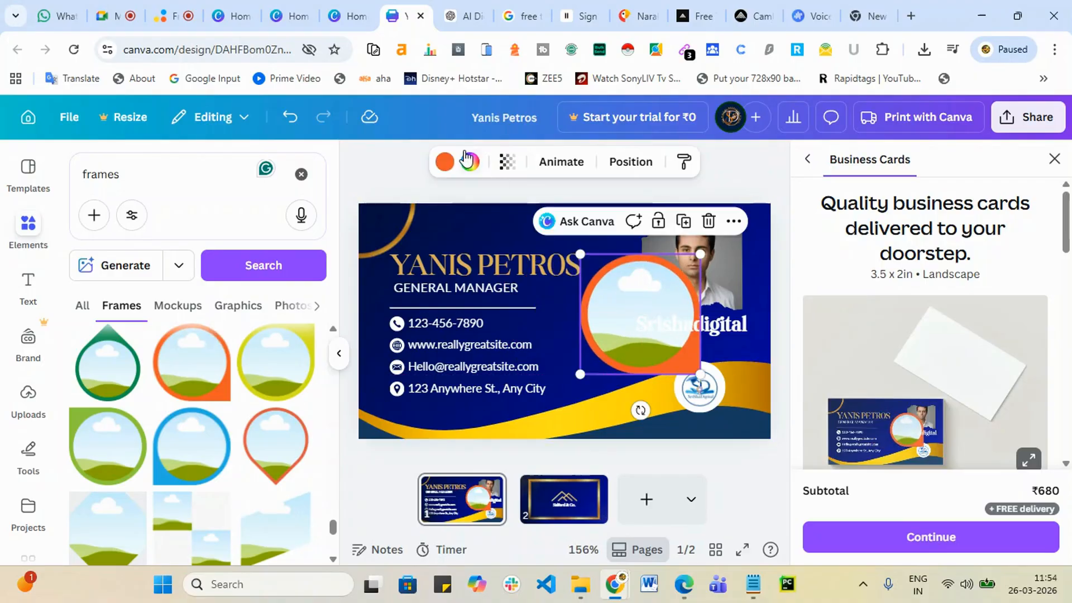
- Recolour the round frame's border to the light gold document colour and fill the frame with the uploaded portrait photo
{"action": "left_click", "coordinate": [440, 165]}
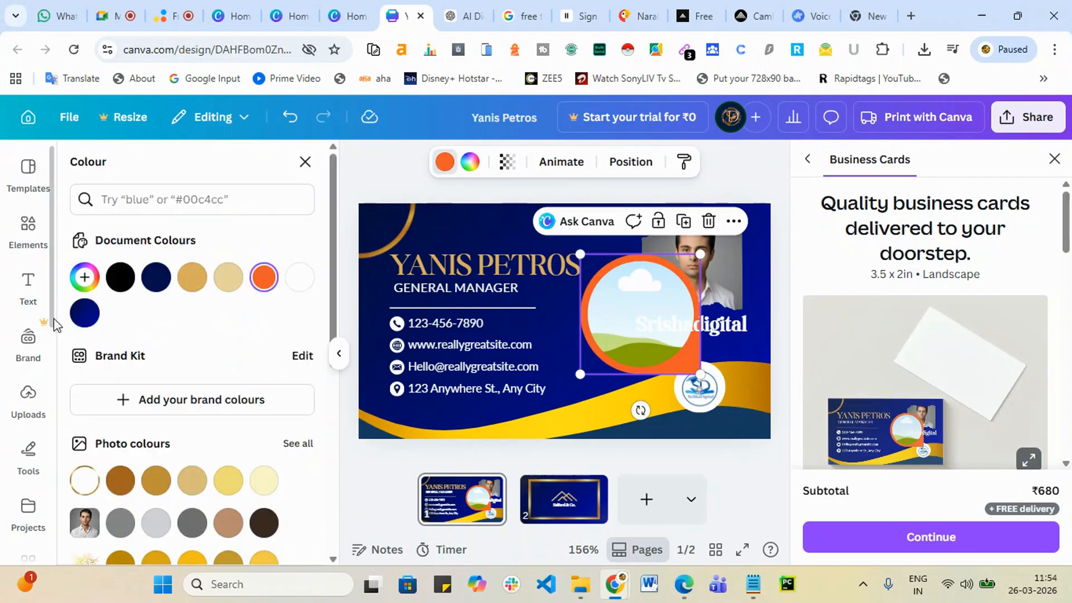
{"action": "left_click", "coordinate": [85, 313]}
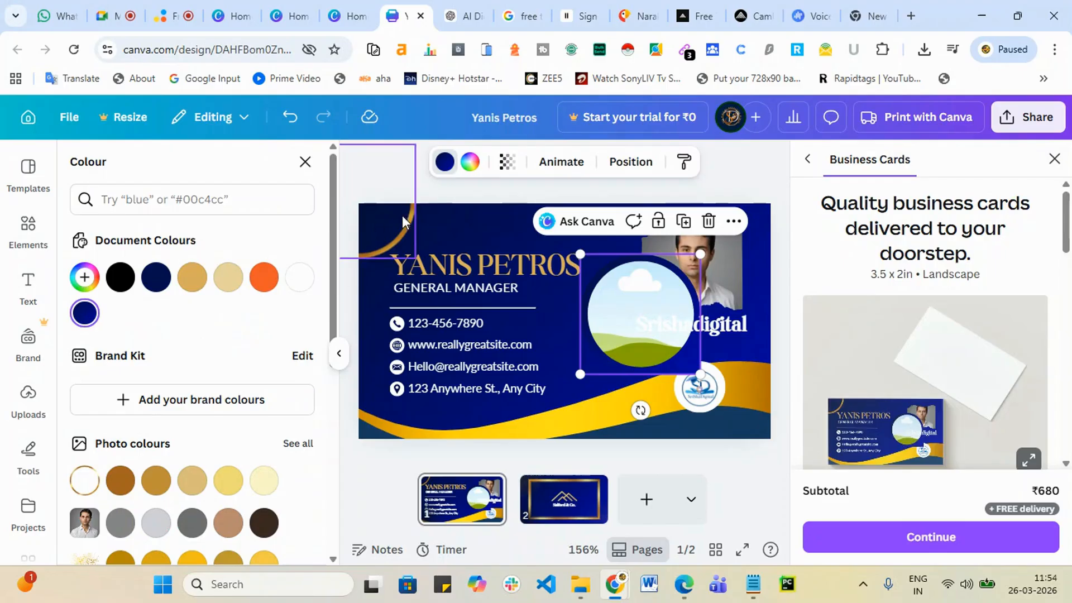
{"action": "left_click", "coordinate": [228, 278]}
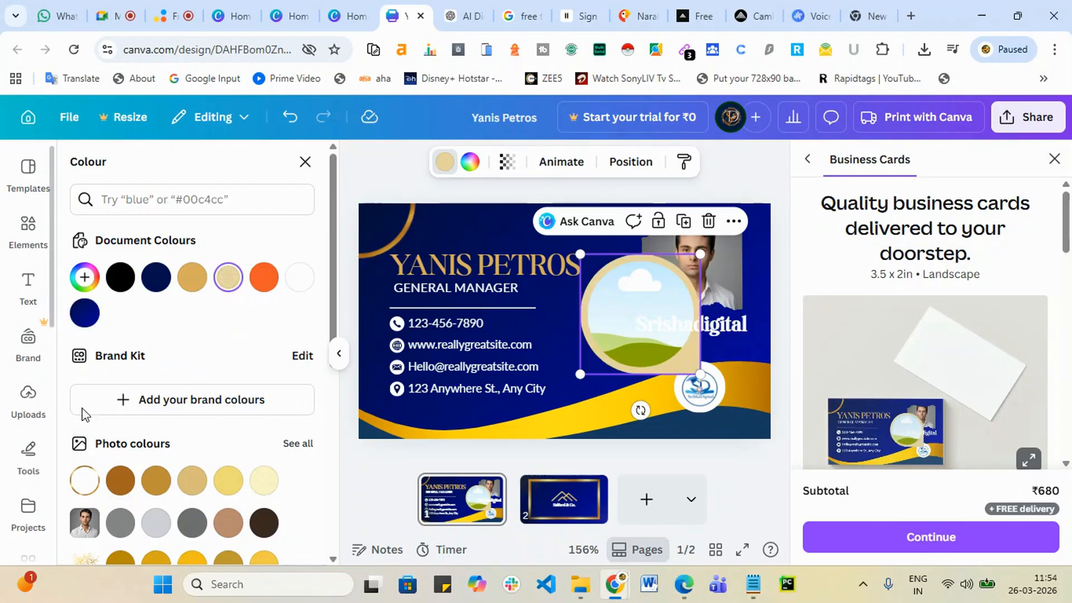
{"action": "left_click", "coordinate": [60, 411]}
{"action": "left_click_drag", "start_coordinate": [278, 522], "coordinate": [621, 306]}
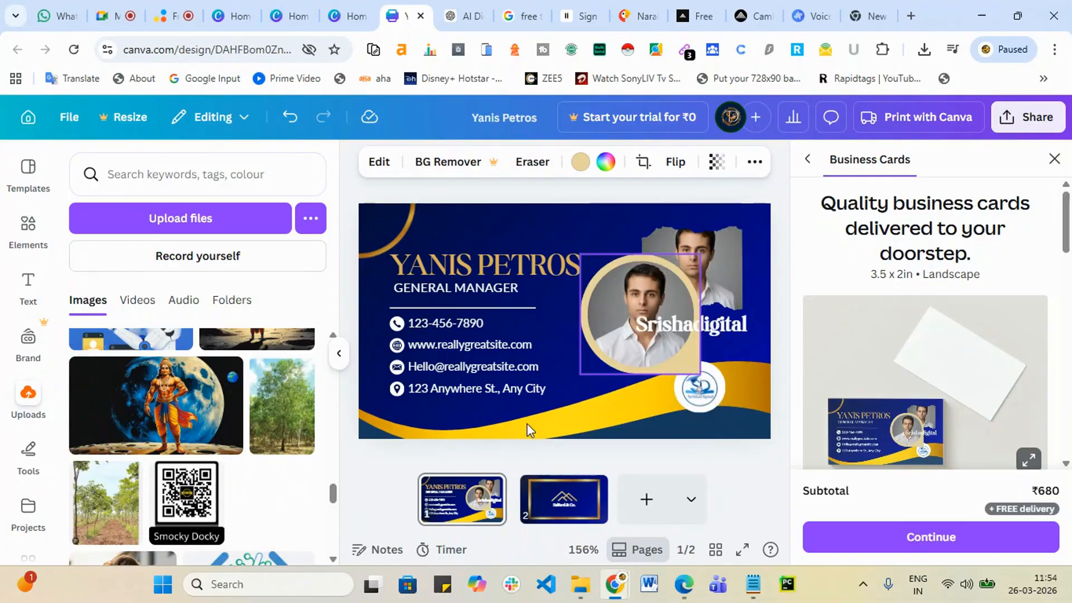
- Delete the torn-paper portrait above the "Srishadigital" text, removing both its image and its frame
{"action": "left_click", "coordinate": [709, 255]}
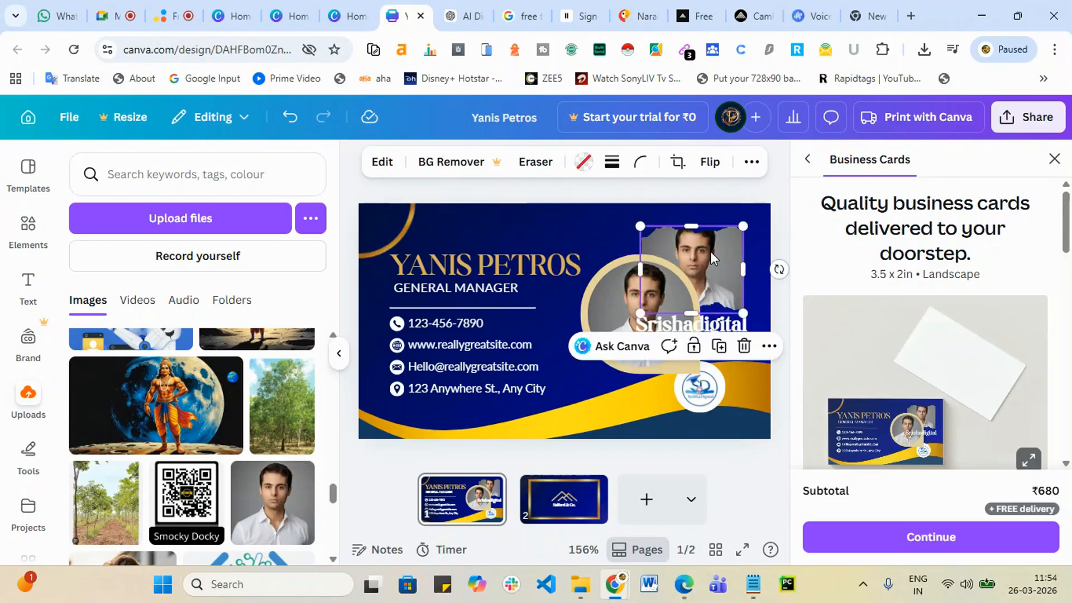
{"action": "left_click", "coordinate": [737, 349]}
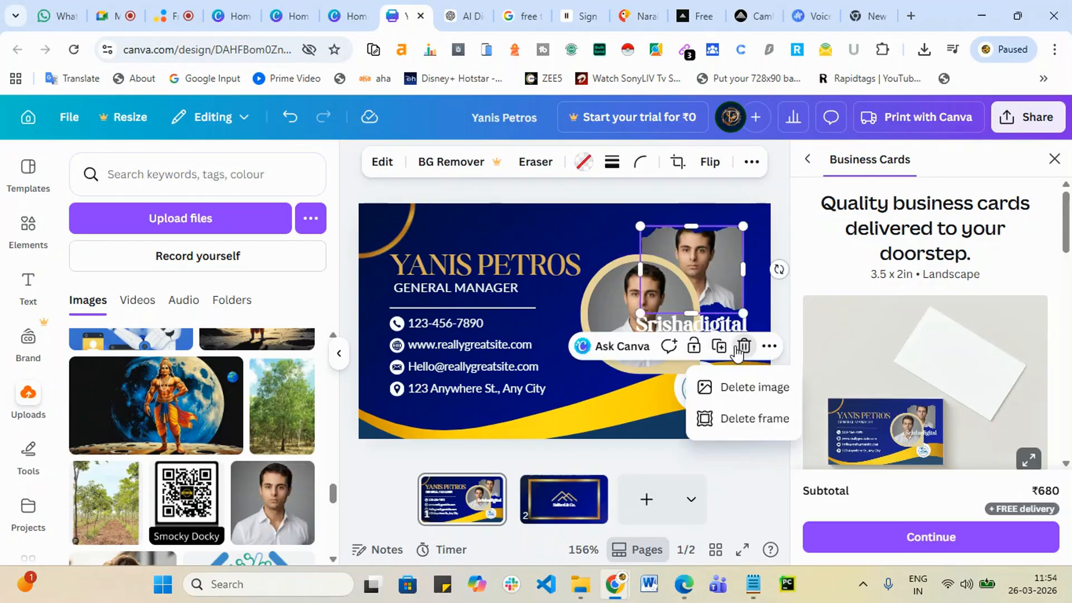
{"action": "left_click", "coordinate": [742, 347]}
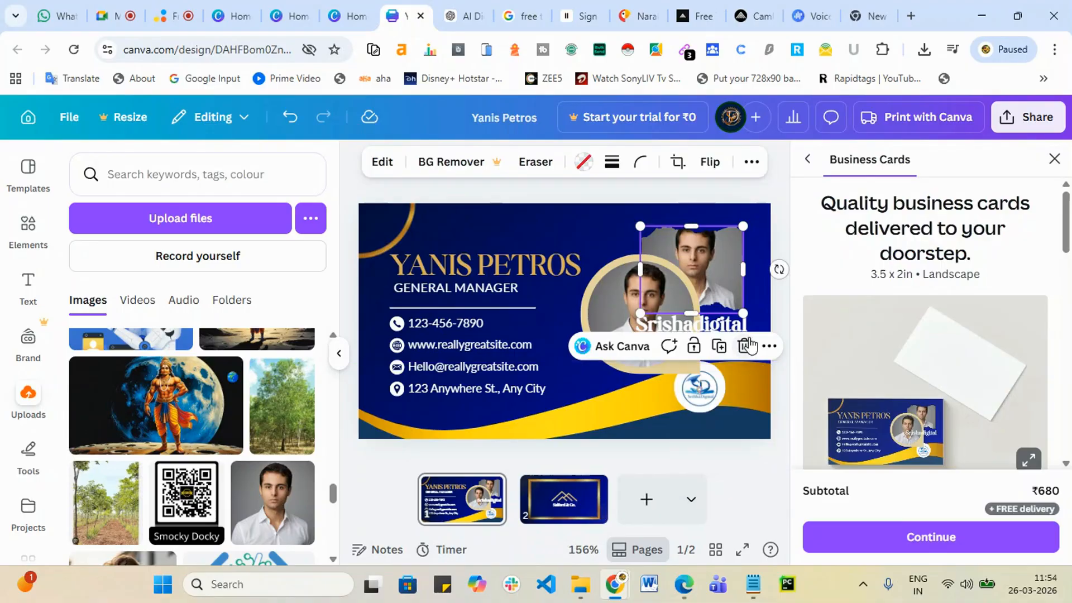
{"action": "left_click", "coordinate": [744, 347]}
{"action": "left_click", "coordinate": [748, 391]}
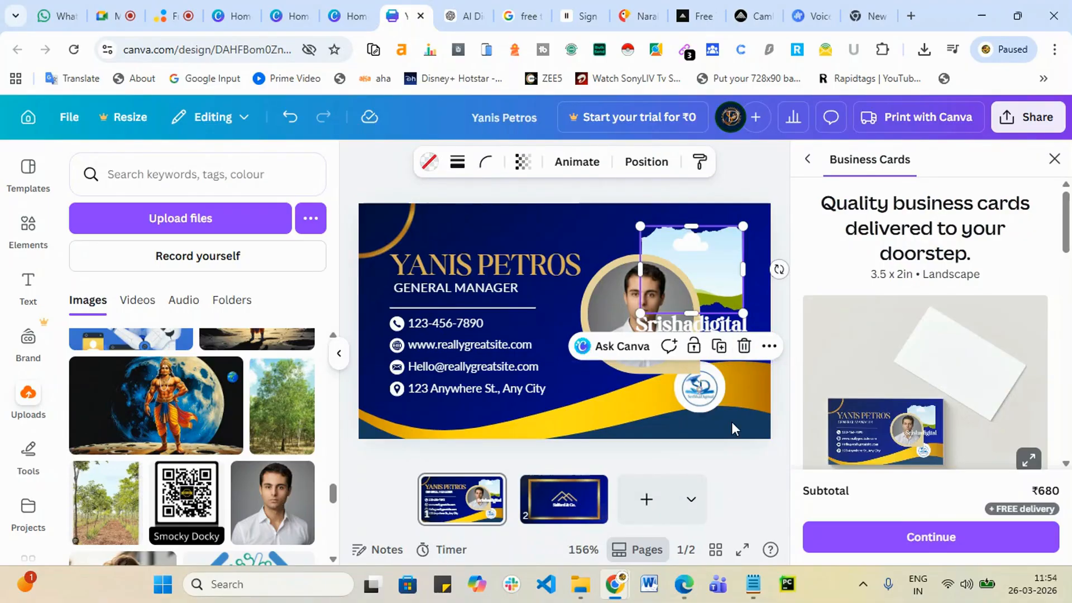
{"action": "left_click", "coordinate": [744, 347]}
{"action": "left_click", "coordinate": [734, 276]}
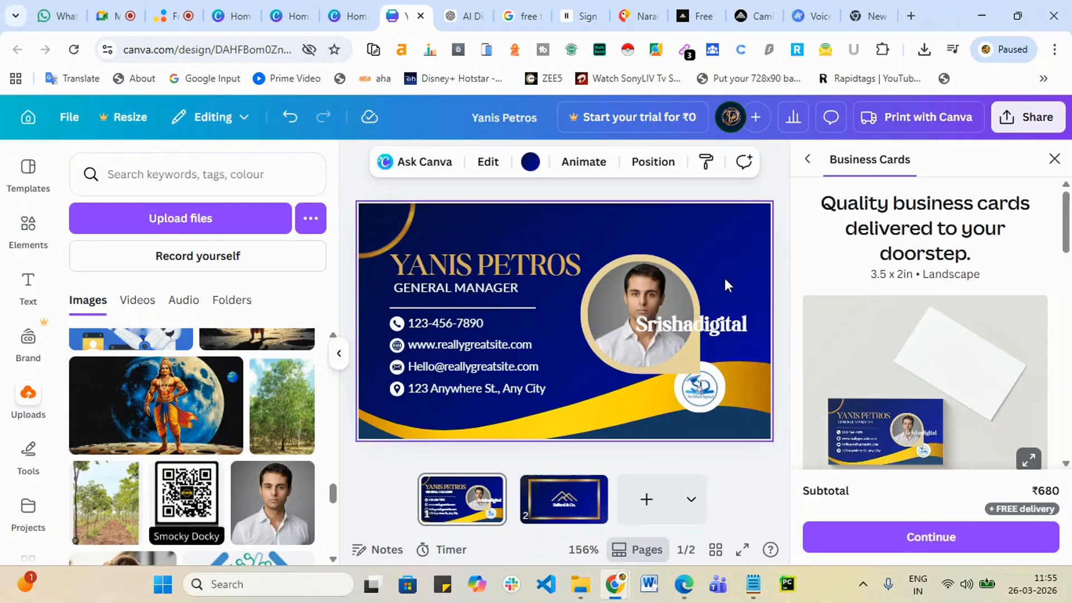
- Shrink the round gold-framed portrait and position it above the "Srishadigital" text, inside the safe print area
{"action": "left_click_drag", "start_coordinate": [674, 290], "coordinate": [669, 246]}
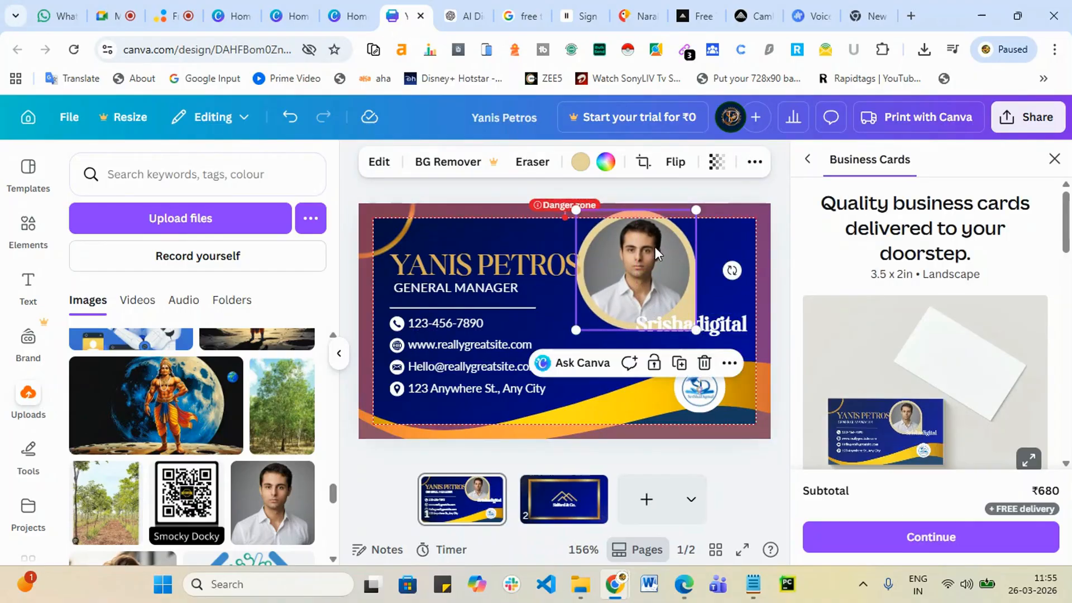
{"action": "left_click", "coordinate": [642, 404]}
{"action": "left_click", "coordinate": [648, 271]}
{"action": "left_click_drag", "start_coordinate": [575, 329], "coordinate": [629, 278]}
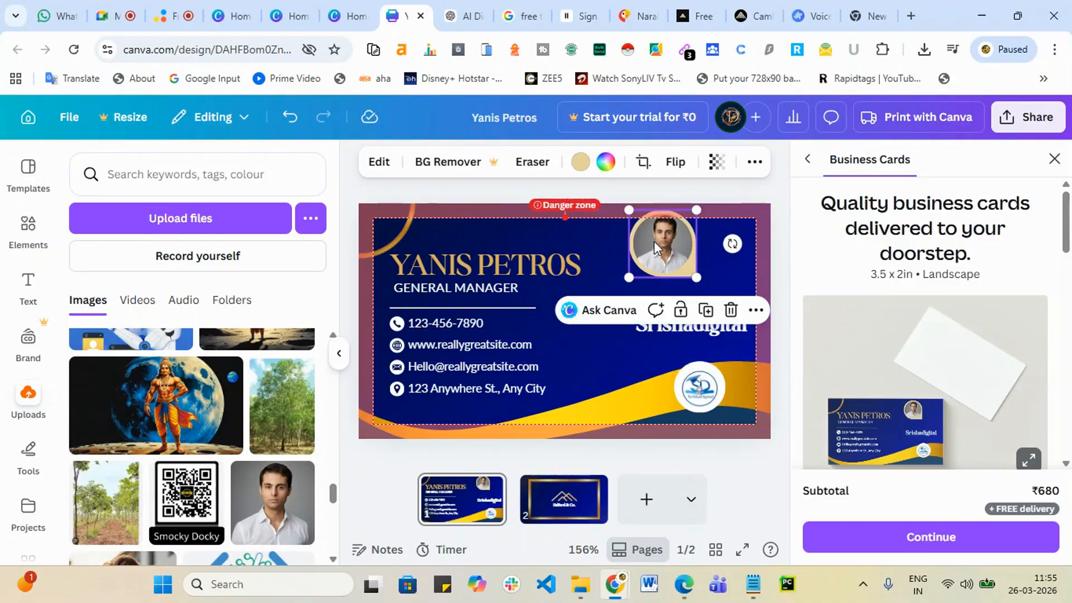
{"action": "left_click_drag", "start_coordinate": [654, 242], "coordinate": [659, 264]}
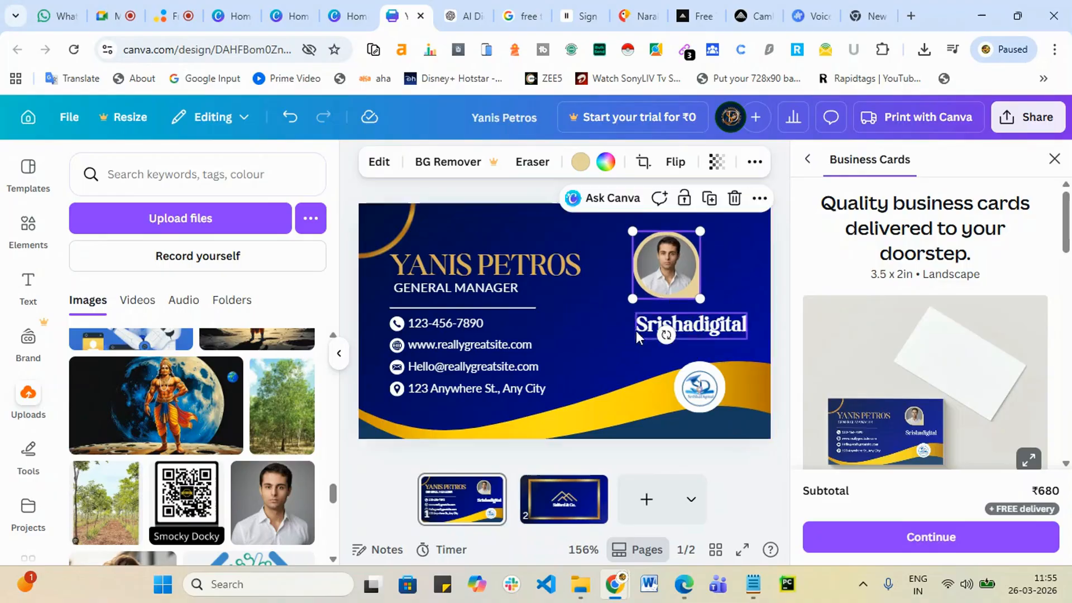
{"action": "left_click", "coordinate": [601, 310]}
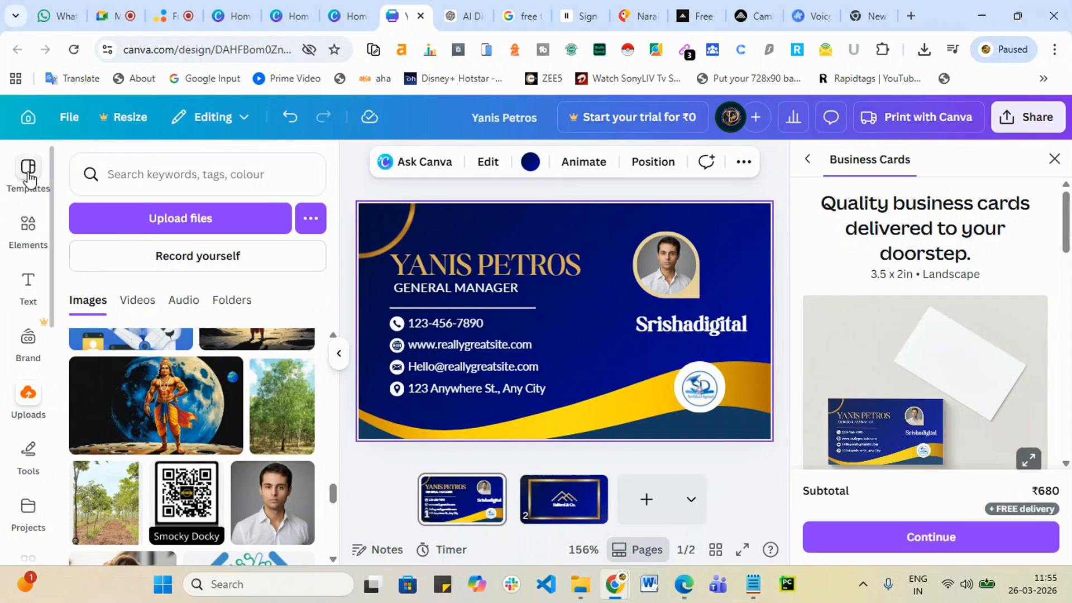
- Clear the "frames" search in the elements library
{"action": "left_click", "coordinate": [28, 229]}
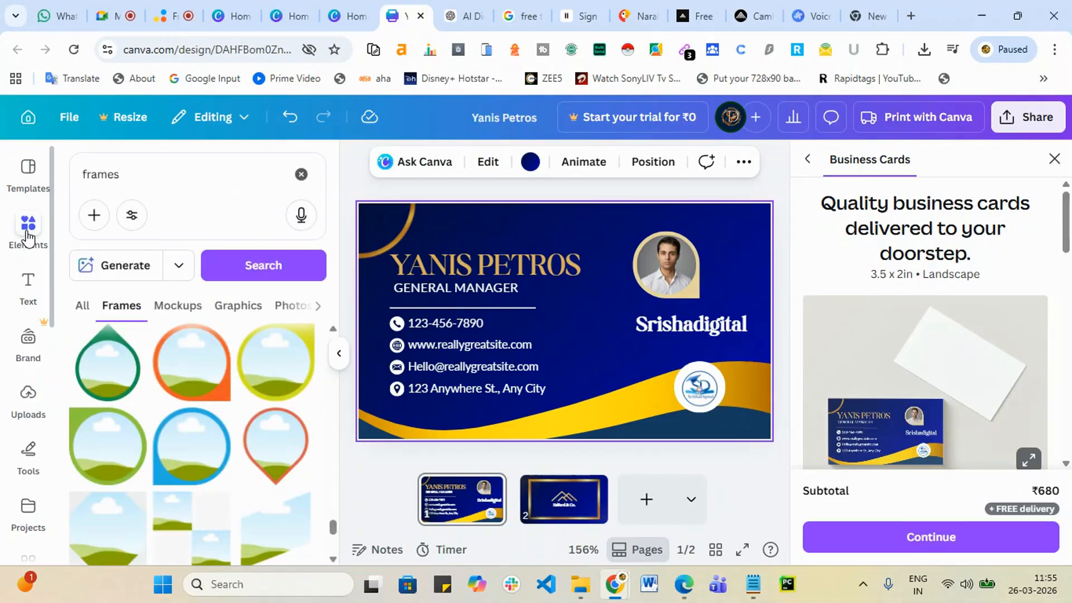
{"action": "left_click", "coordinate": [302, 178]}
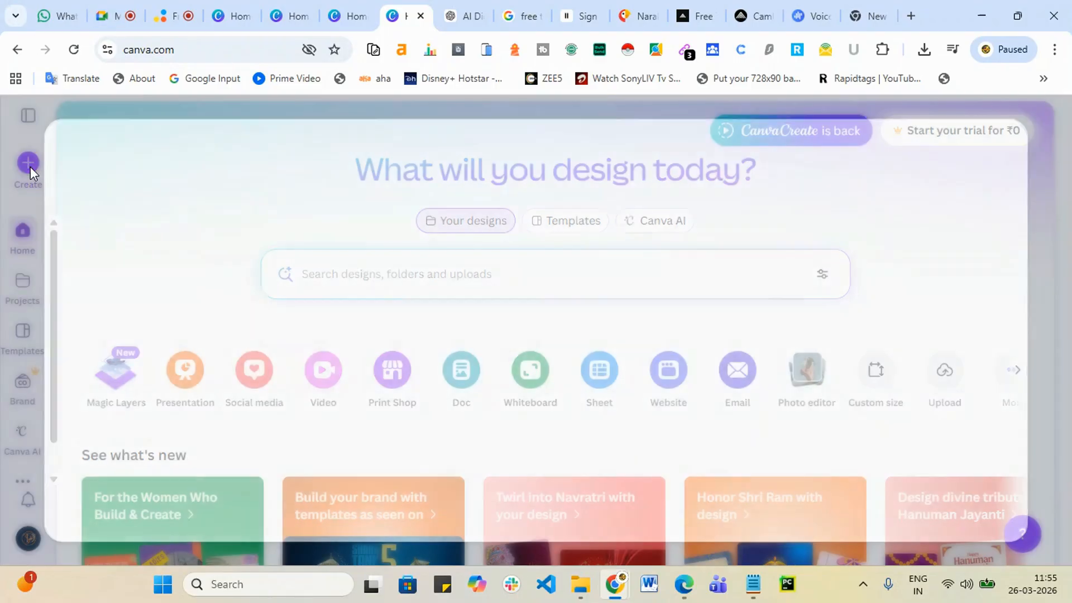
- Start creating a design, search the design types for "brochers", and create a Brochure (Landscape), 297 × 210 mm
{"action": "left_click", "coordinate": [30, 167]}
{"action": "type", "text": "b"}
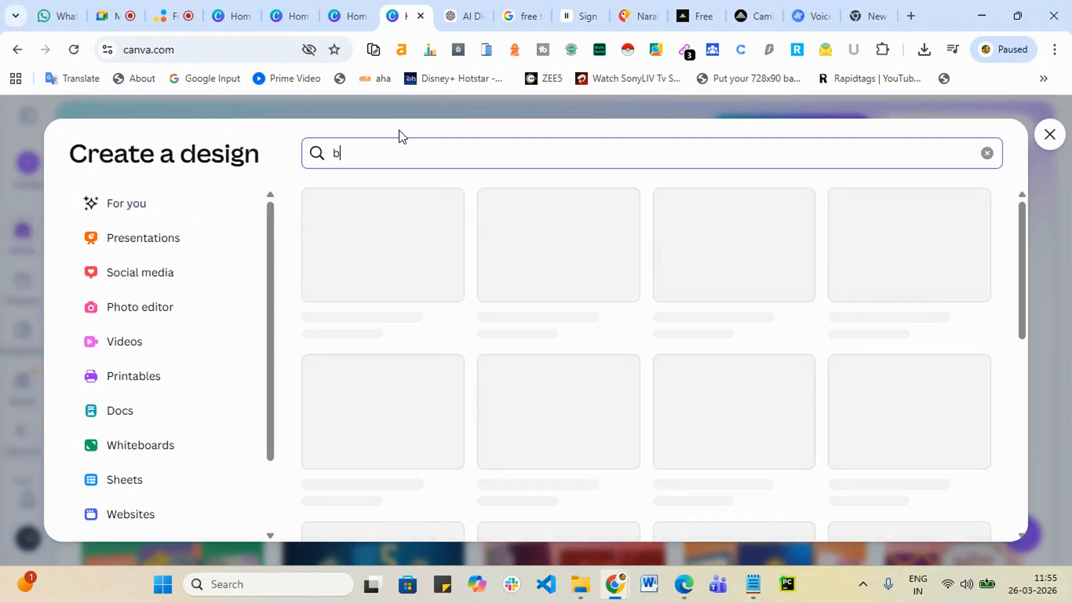
{"action": "type", "text": "rochers"}
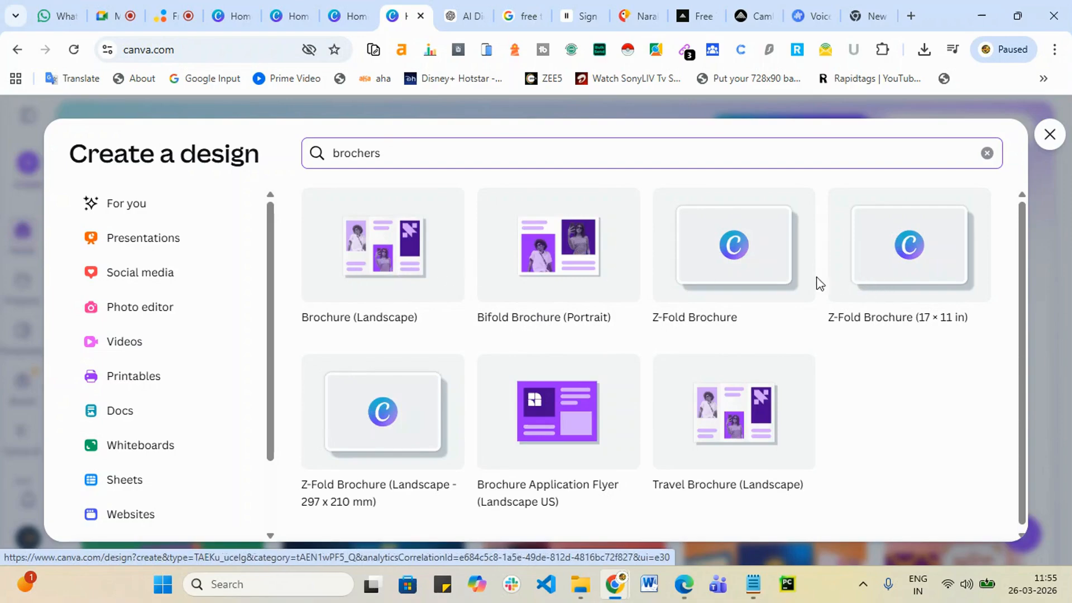
{"action": "scroll", "coordinate": [642, 433], "scroll_direction": "down", "scroll_amount": 1}
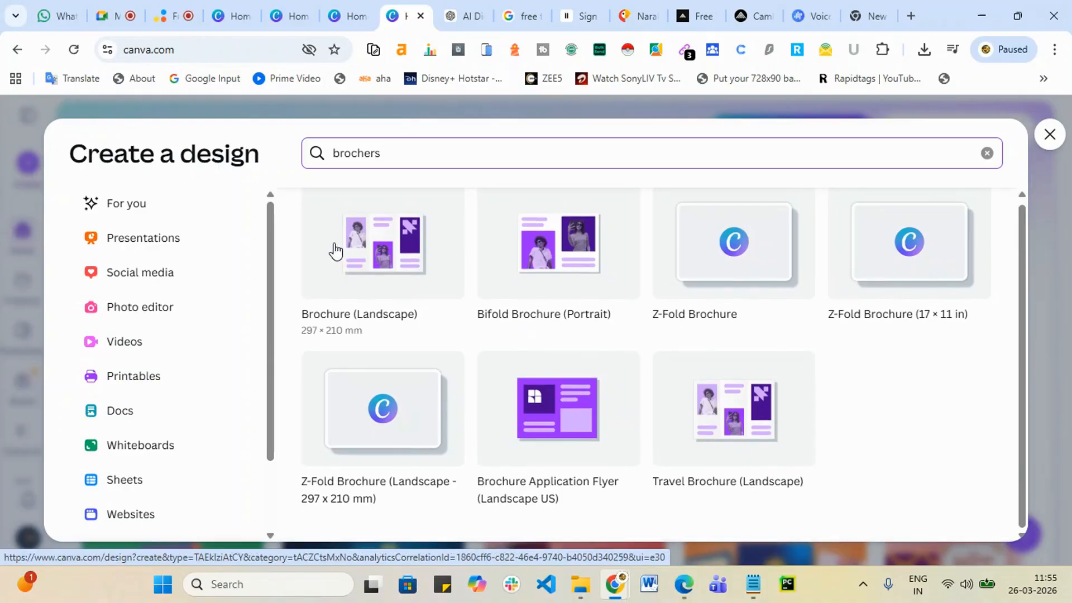
{"action": "left_click", "coordinate": [378, 258]}
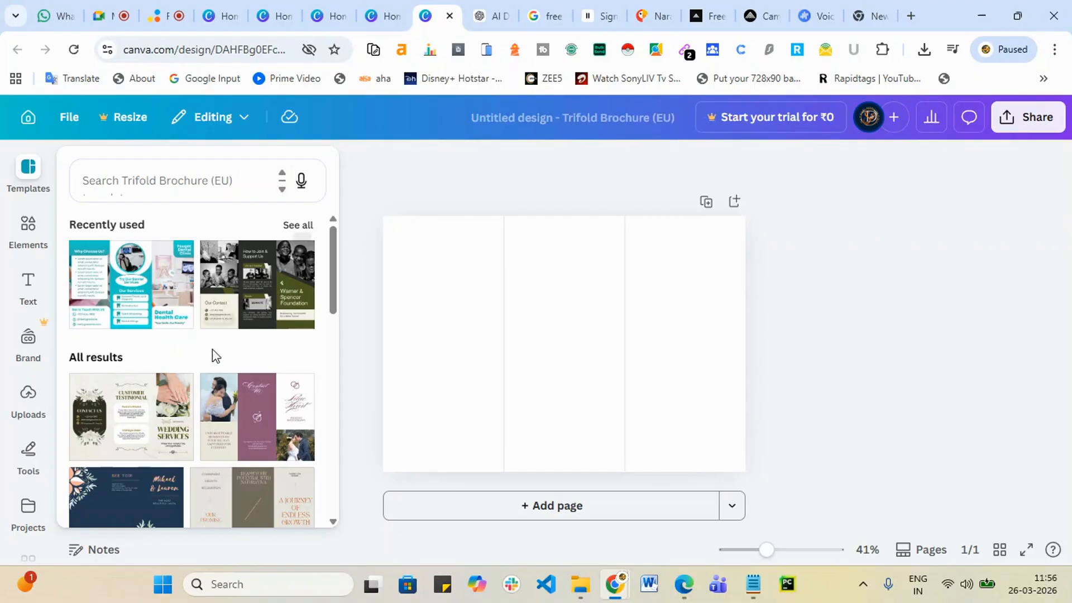
- Apply the cover page of the recently used Beige and Green Professional Organization template to the blank trifold brochure
{"action": "scroll", "coordinate": [108, 359], "scroll_direction": "down", "scroll_amount": 3}
{"action": "scroll", "coordinate": [119, 375], "scroll_direction": "up", "scroll_amount": 3}
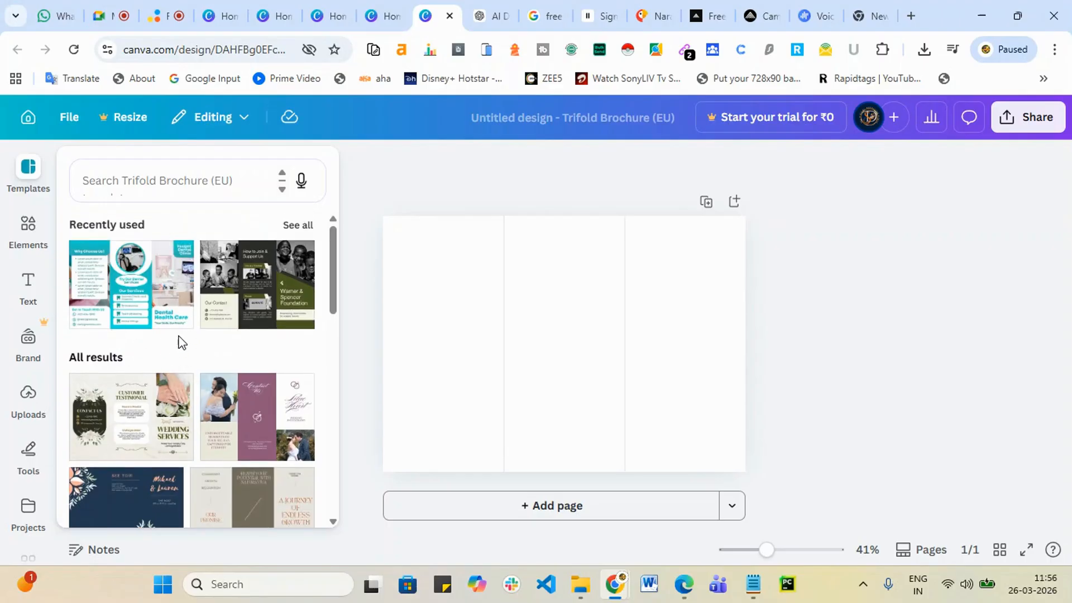
{"action": "left_click", "coordinate": [232, 307]}
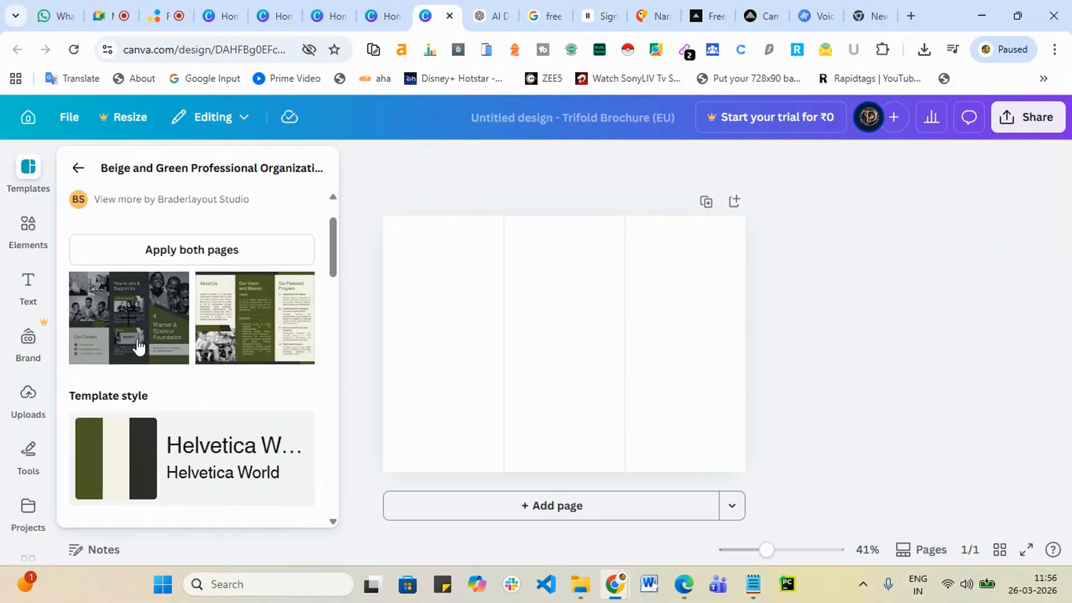
{"action": "left_click", "coordinate": [139, 346]}
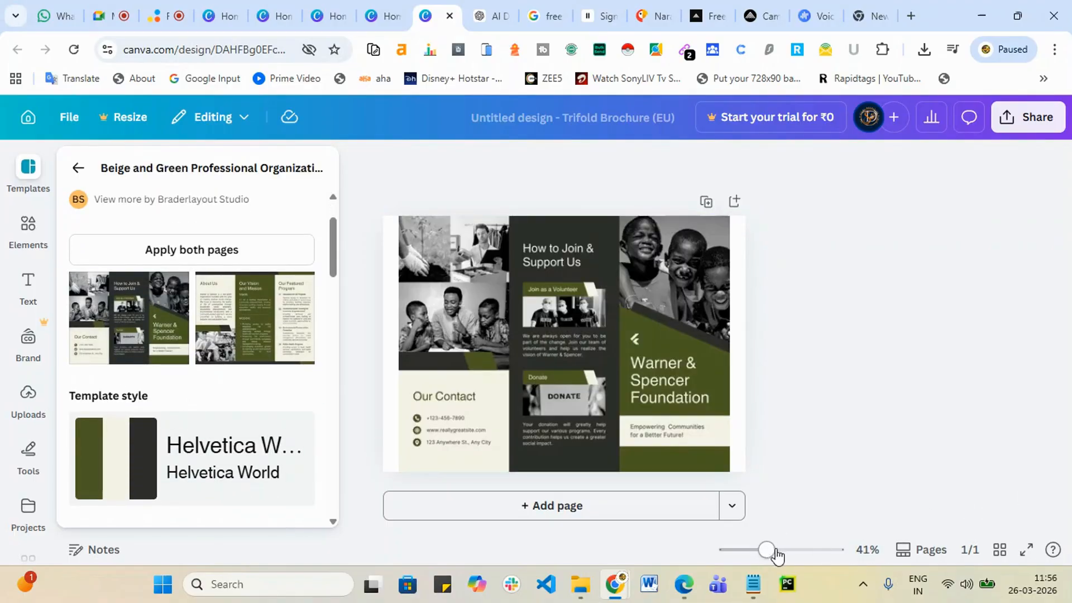
- Search the elements library for "digital marekting" and limit the results to photos
{"action": "mouse_move", "coordinate": [766, 553]}
{"action": "left_mouse_down"}
{"action": "mouse_move", "coordinate": [797, 553]}
{"action": "mouse_move", "coordinate": [776, 550]}
{"action": "left_mouse_up"}
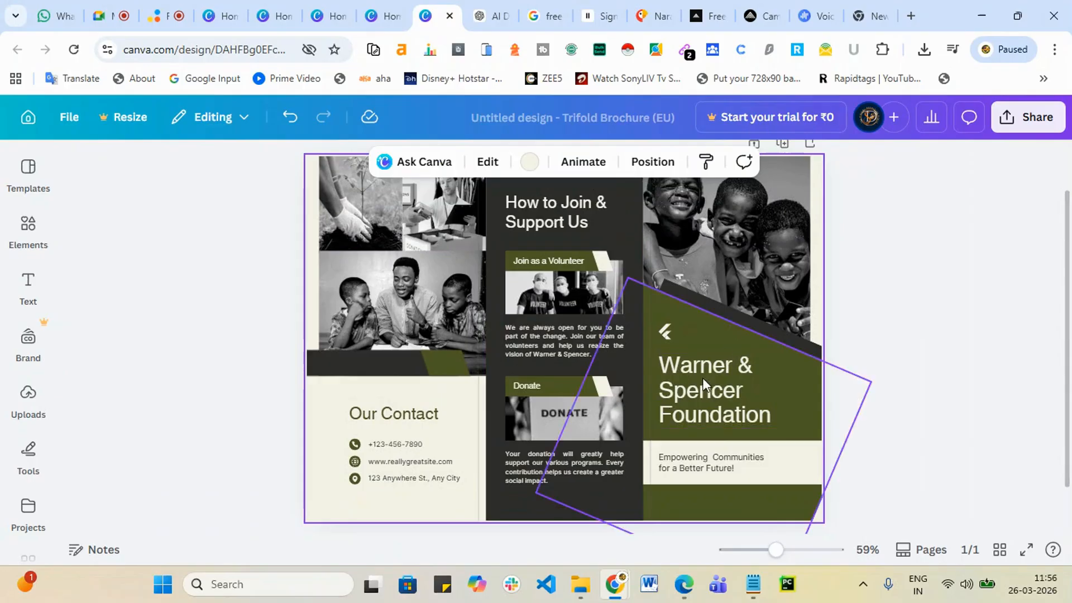
{"action": "left_click", "coordinate": [551, 205]}
{"action": "left_click", "coordinate": [551, 206]}
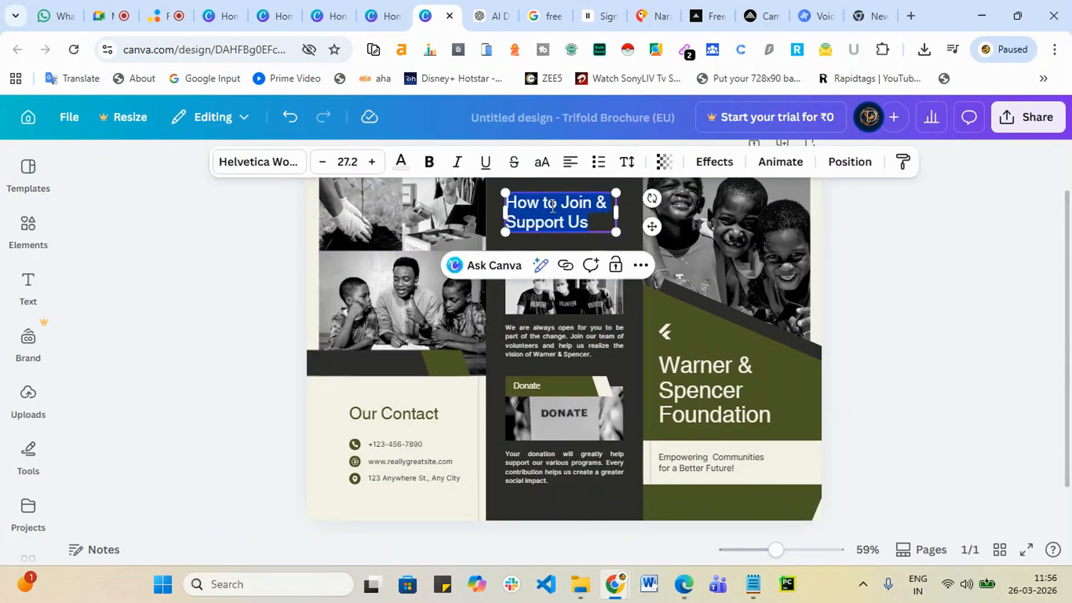
{"action": "left_click", "coordinate": [361, 313]}
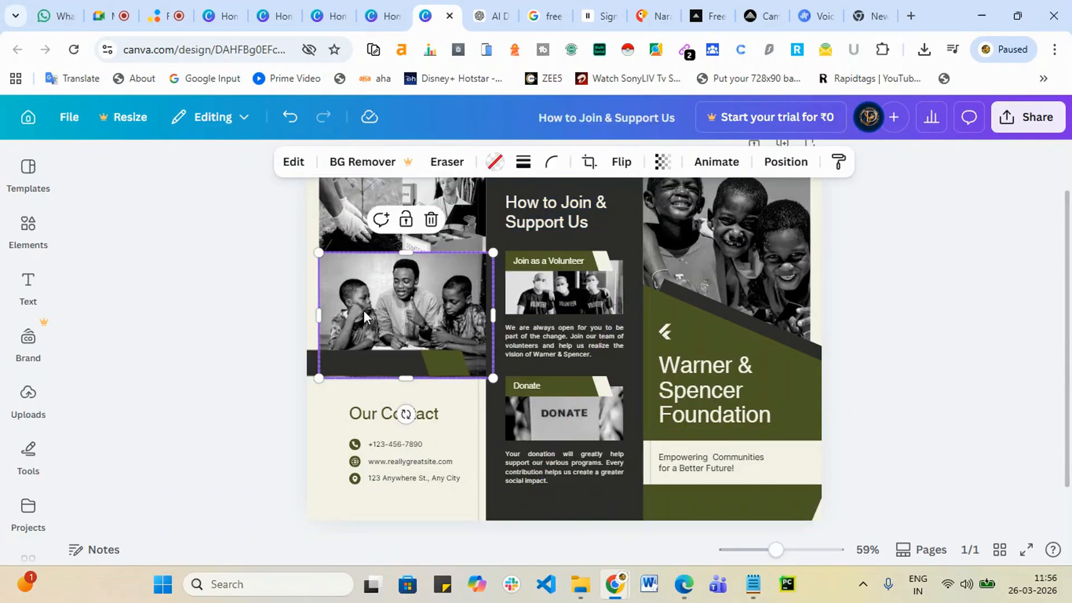
{"action": "left_click", "coordinate": [34, 233]}
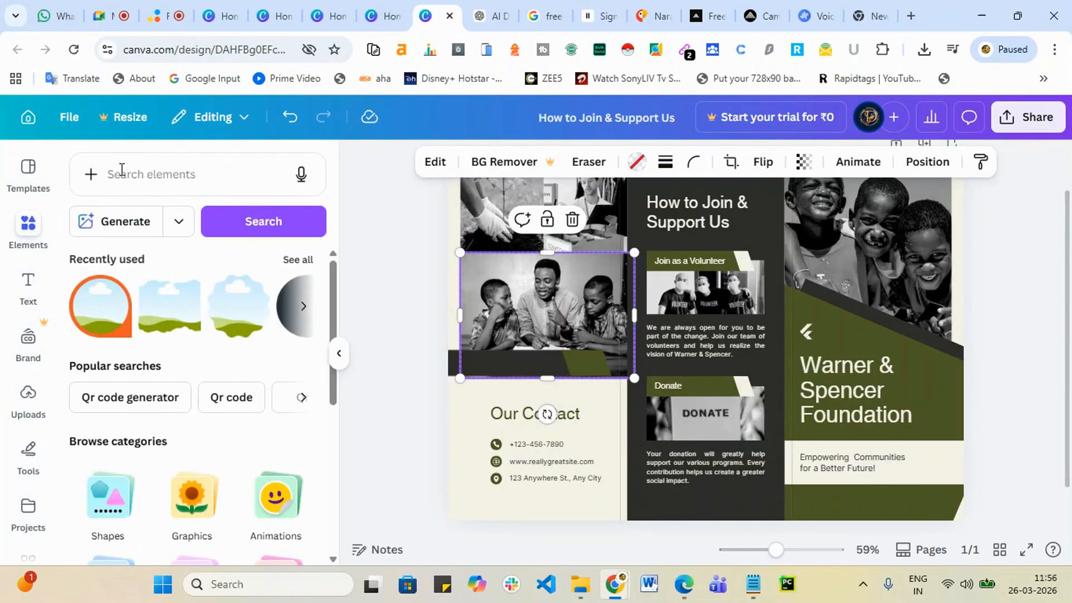
{"action": "left_click", "coordinate": [168, 177]}
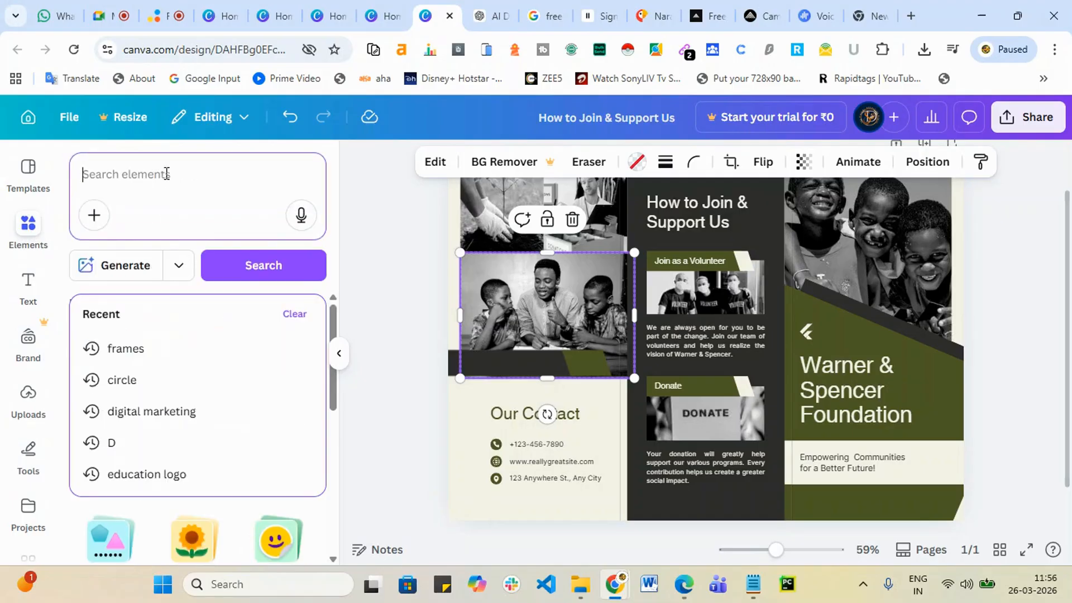
{"action": "type", "text": "digital marekting"}
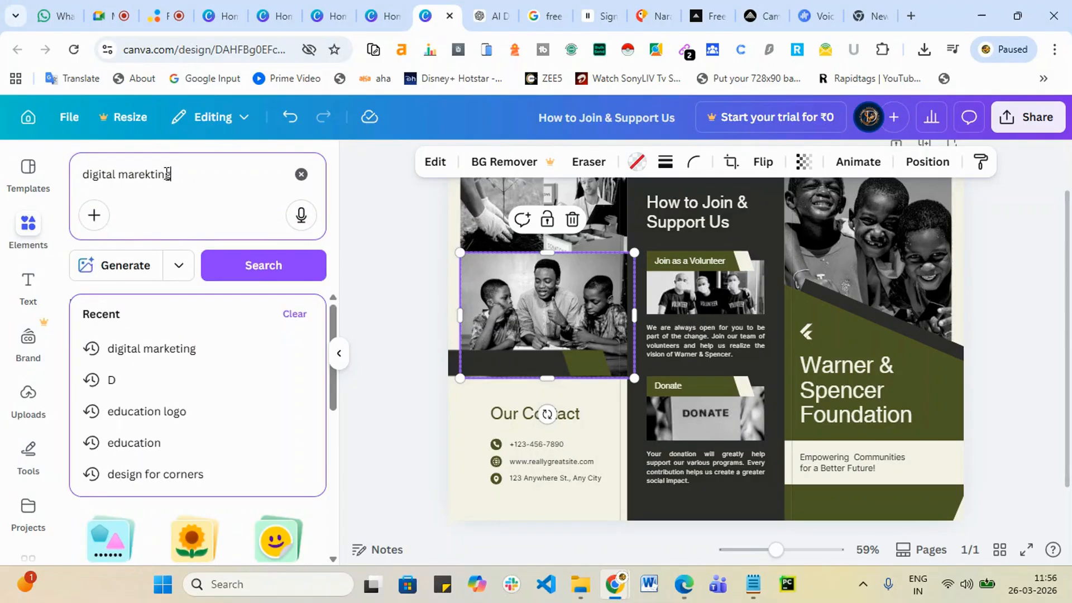
{"action": "key", "text": "Return"}
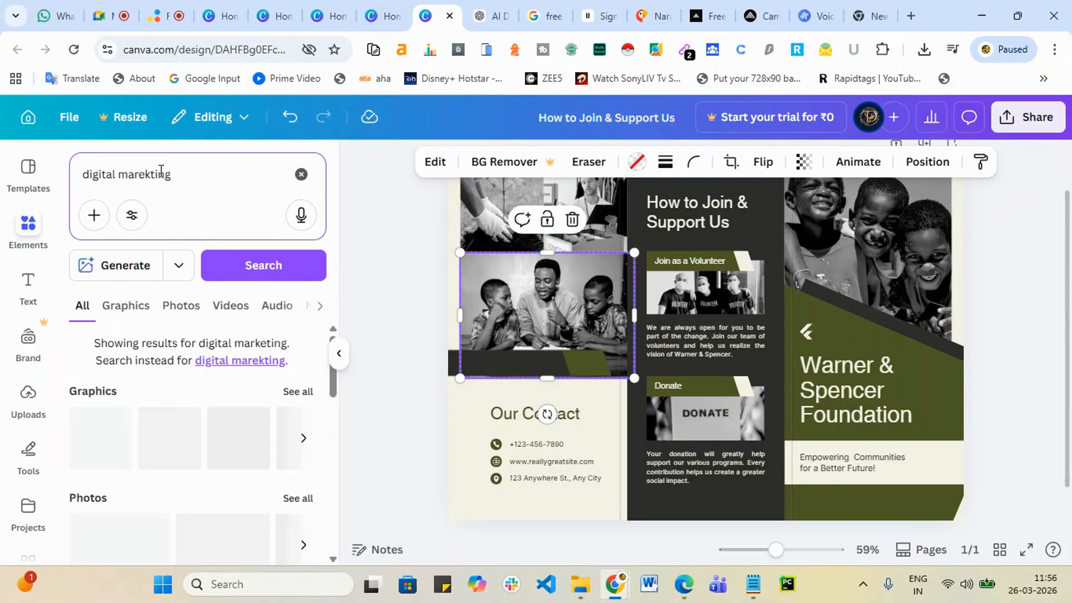
{"action": "left_click", "coordinate": [216, 367]}
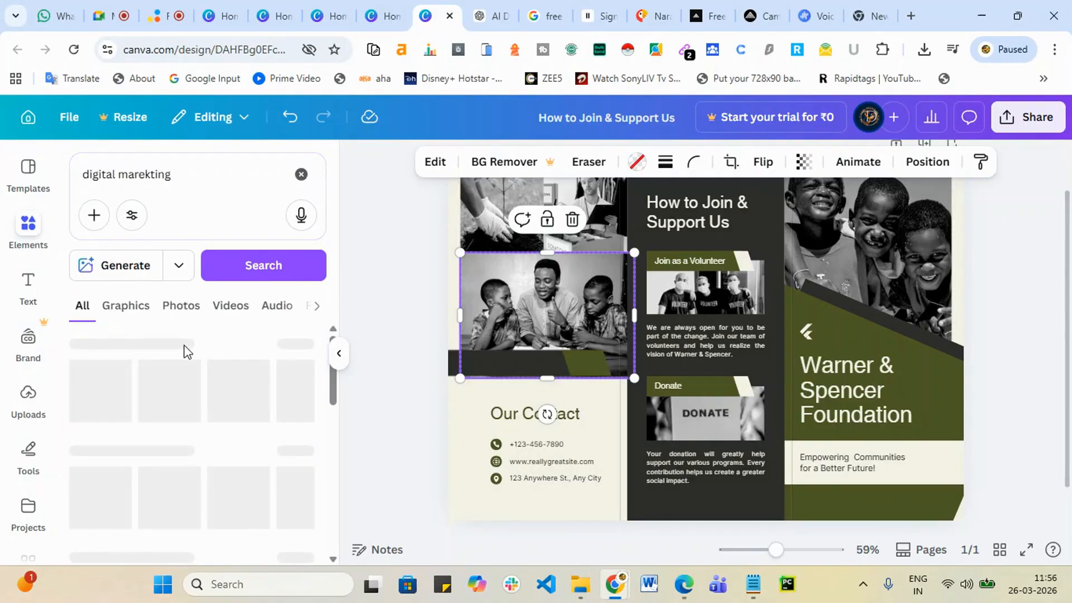
{"action": "left_click", "coordinate": [177, 312]}
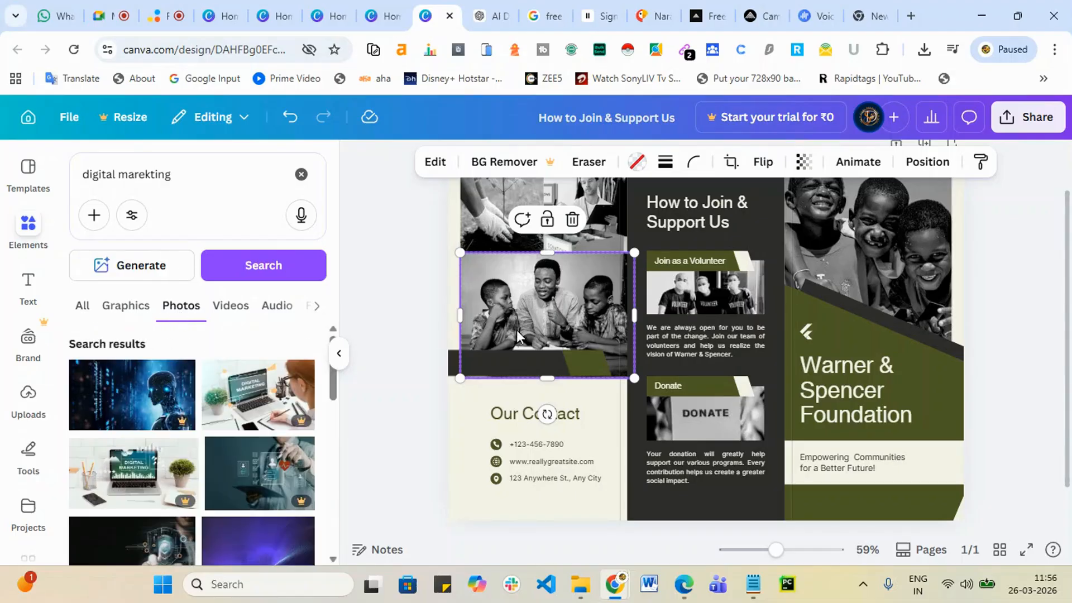
- Replace the photo above "Our Contact" with the blue network image and the front cover photo with the glowing globe over a tablet
{"action": "scroll", "coordinate": [239, 480], "scroll_direction": "down", "scroll_amount": 3}
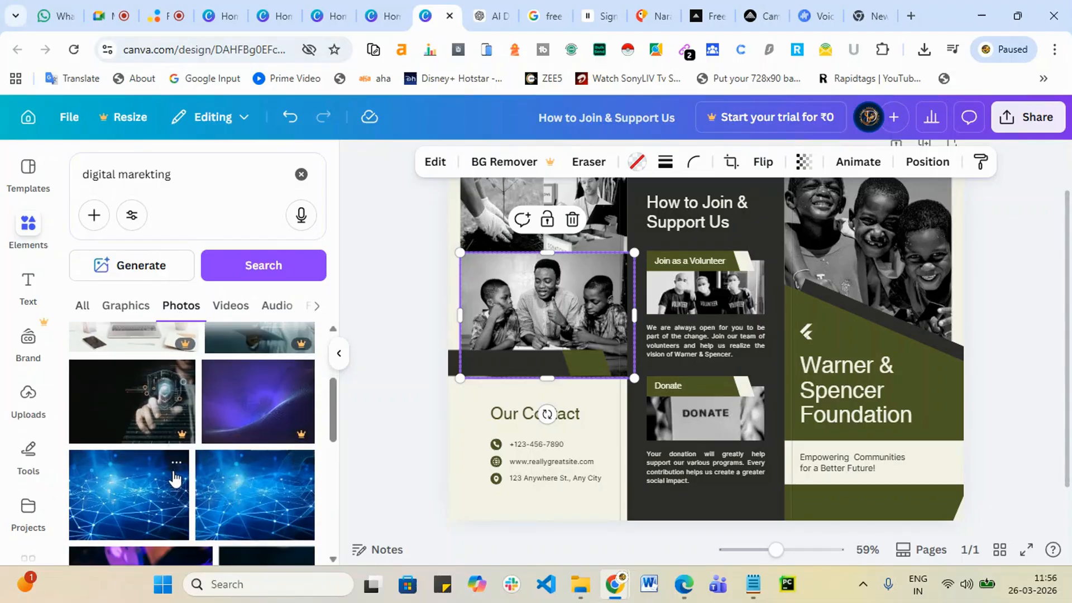
{"action": "scroll", "coordinate": [212, 472], "scroll_direction": "down", "scroll_amount": 2}
{"action": "left_click_drag", "start_coordinate": [251, 445], "coordinate": [510, 335]}
{"action": "scroll", "coordinate": [268, 447], "scroll_direction": "down", "scroll_amount": 2}
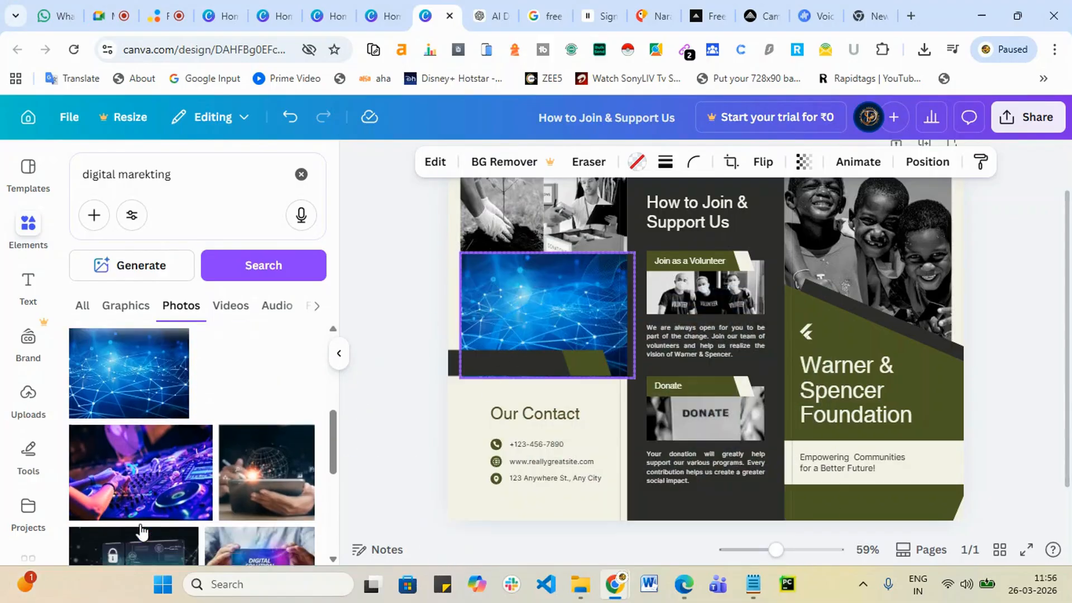
{"action": "left_click_drag", "start_coordinate": [272, 457], "coordinate": [860, 256]}
{"action": "scroll", "coordinate": [355, 361], "scroll_direction": "up", "scroll_amount": 2}
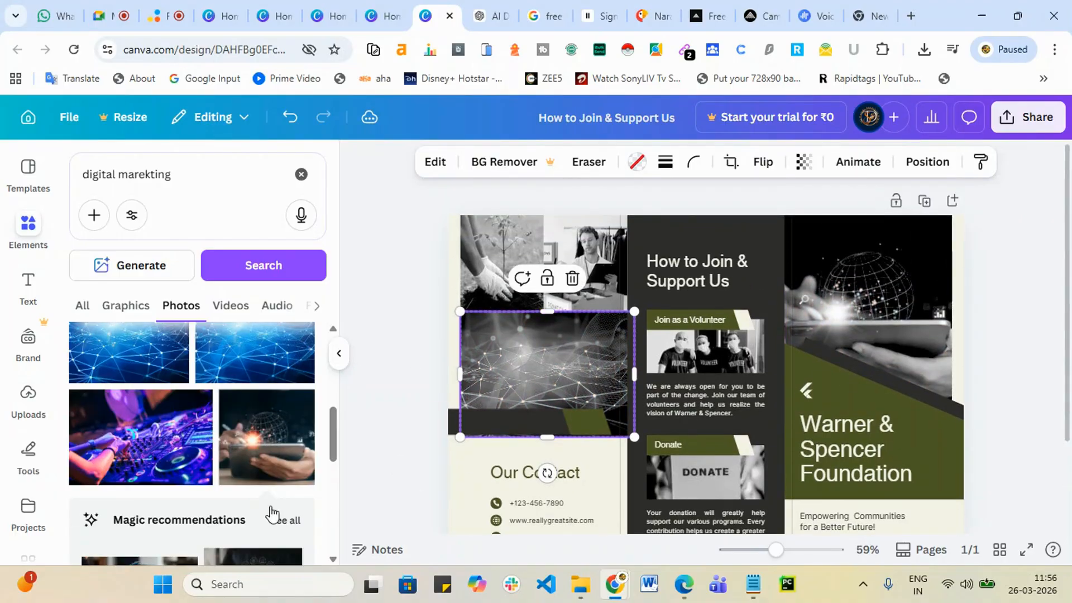
- Replace the two small photos at the top of the contact panel with the DJ mixer photo and the turntable photo
{"action": "scroll", "coordinate": [247, 511], "scroll_direction": "down", "scroll_amount": 3}
{"action": "left_click_drag", "start_coordinate": [149, 388], "coordinate": [617, 282]}
{"action": "scroll", "coordinate": [190, 424], "scroll_direction": "down", "scroll_amount": 3}
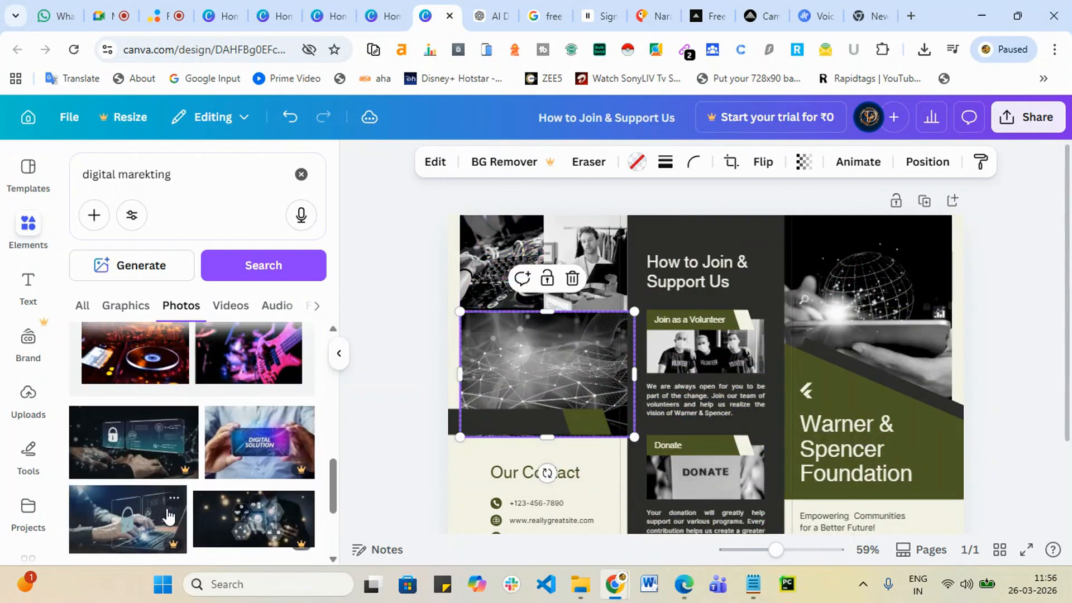
{"action": "left_click_drag", "start_coordinate": [131, 354], "coordinate": [590, 254]}
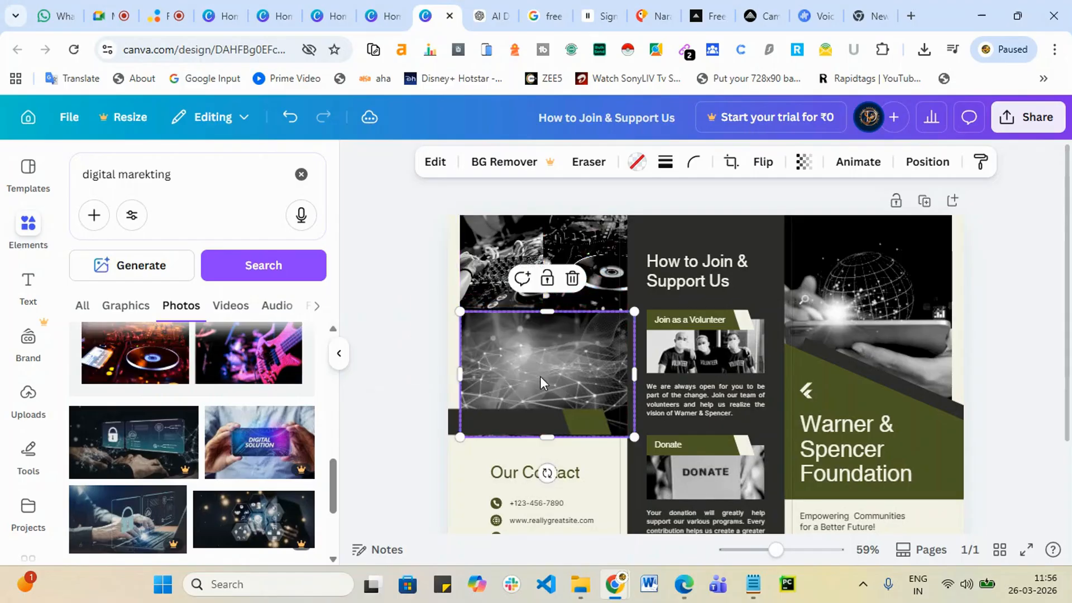
- Replace the photo under the "Donate" heading with the picture of hands holding a tablet that shows a chart
{"action": "scroll", "coordinate": [642, 360], "scroll_direction": "down", "scroll_amount": 2}
{"action": "left_click", "coordinate": [761, 378]}
{"action": "scroll", "coordinate": [179, 471], "scroll_direction": "down", "scroll_amount": 2}
{"action": "scroll", "coordinate": [204, 533], "scroll_direction": "down", "scroll_amount": 2}
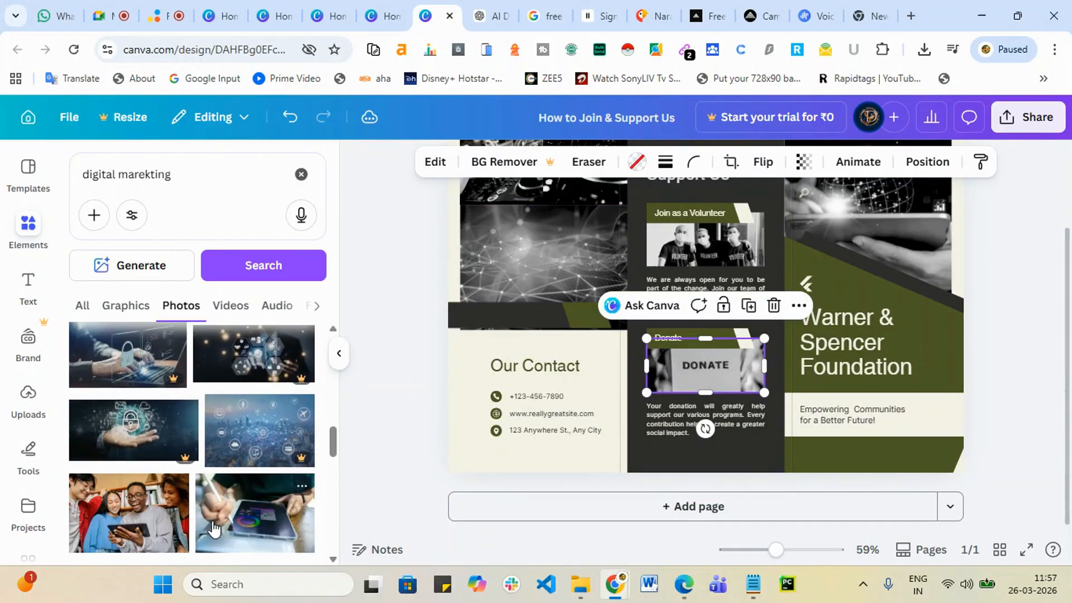
{"action": "scroll", "coordinate": [211, 527], "scroll_direction": "down", "scroll_amount": 2}
{"action": "left_click_drag", "start_coordinate": [256, 369], "coordinate": [695, 373]}
{"action": "scroll", "coordinate": [714, 329], "scroll_direction": "up", "scroll_amount": 2}
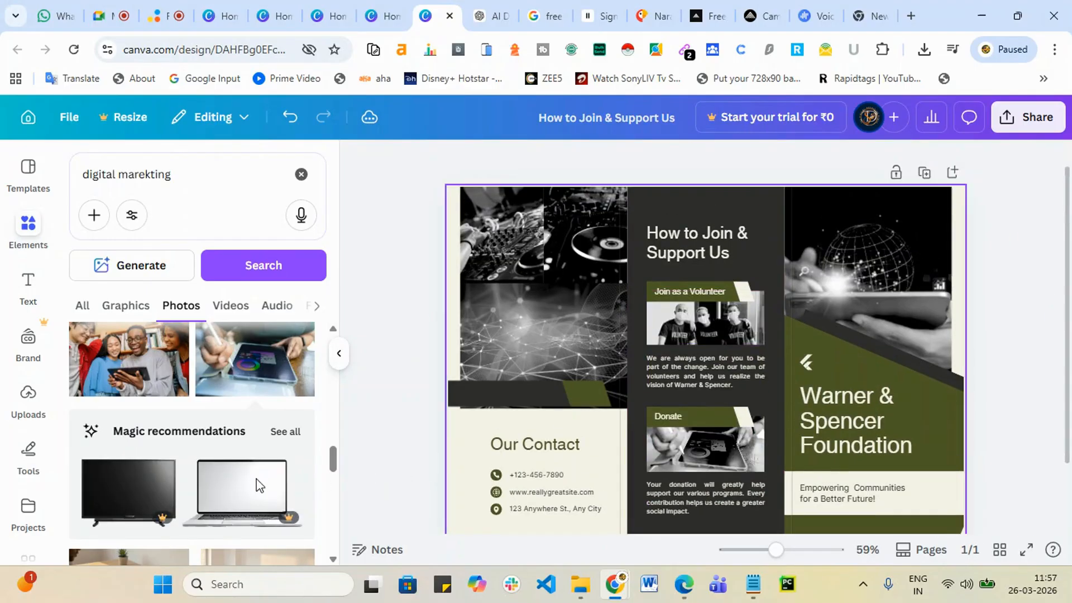
- Replace the photo under "Join as a Volunteer" with the picture of the smiling group looking at a tablet
{"action": "left_click_drag", "start_coordinate": [123, 368], "coordinate": [701, 326]}
{"action": "scroll", "coordinate": [965, 403], "scroll_direction": "up", "scroll_amount": 1}
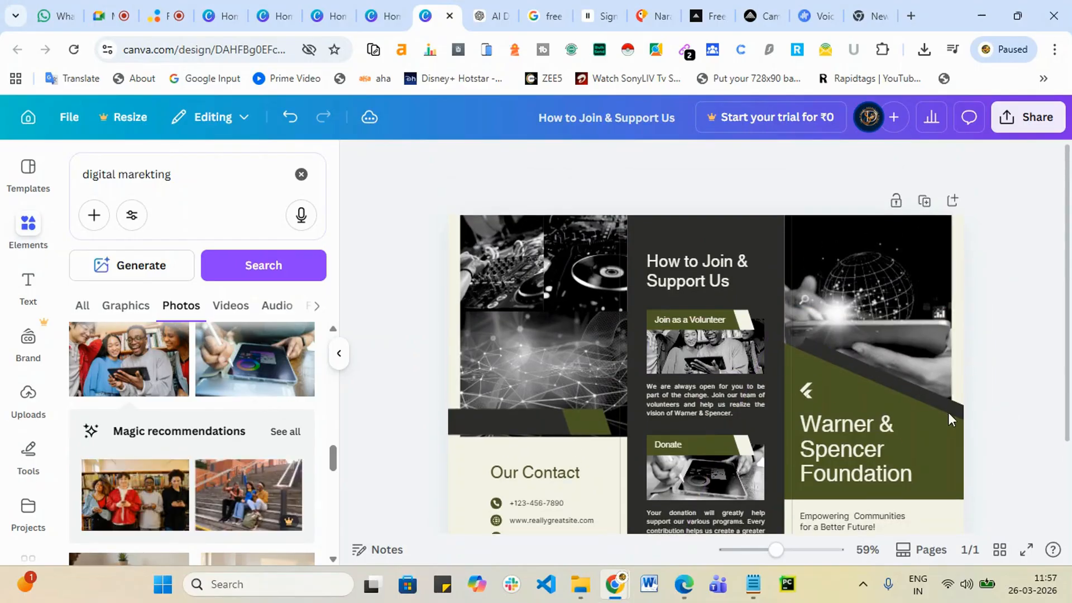
{"action": "scroll", "coordinate": [762, 434], "scroll_direction": "down", "scroll_amount": 3}
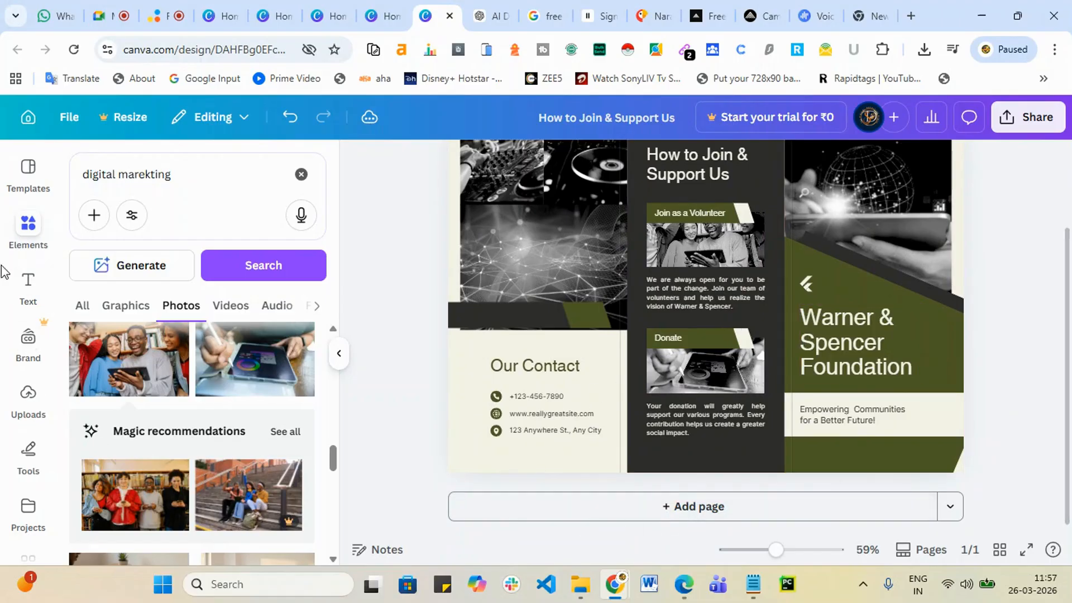
- Browse the brochure templates suggested as similar to the Beige and Green Professional Organization template
{"action": "left_click", "coordinate": [32, 170]}
{"action": "scroll", "coordinate": [92, 313], "scroll_direction": "down", "scroll_amount": 4}
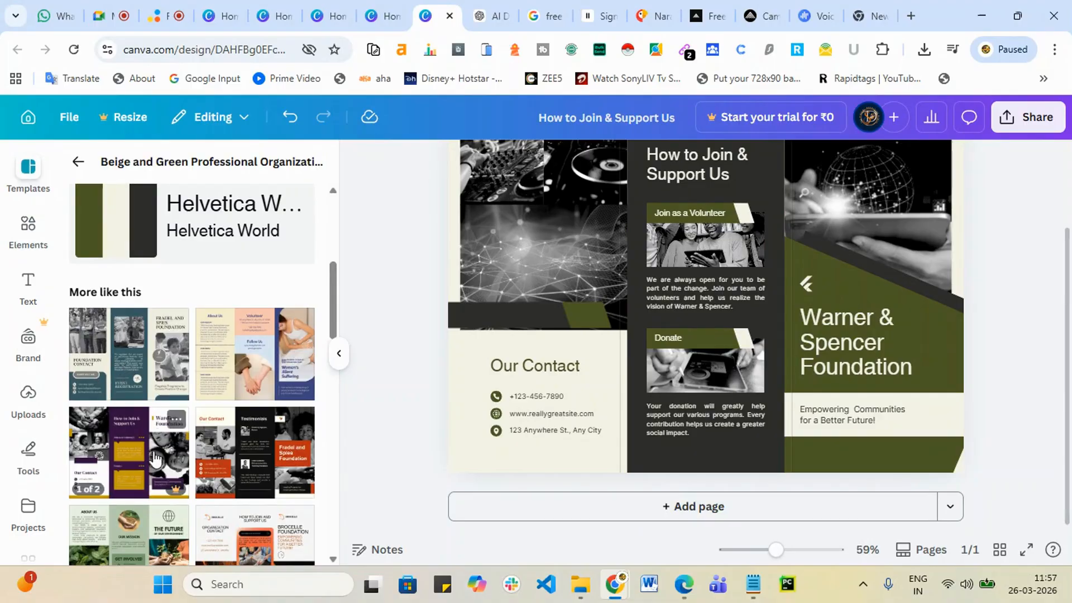
{"action": "scroll", "coordinate": [145, 491], "scroll_direction": "down", "scroll_amount": 4}
{"action": "scroll", "coordinate": [186, 463], "scroll_direction": "down", "scroll_amount": 4}
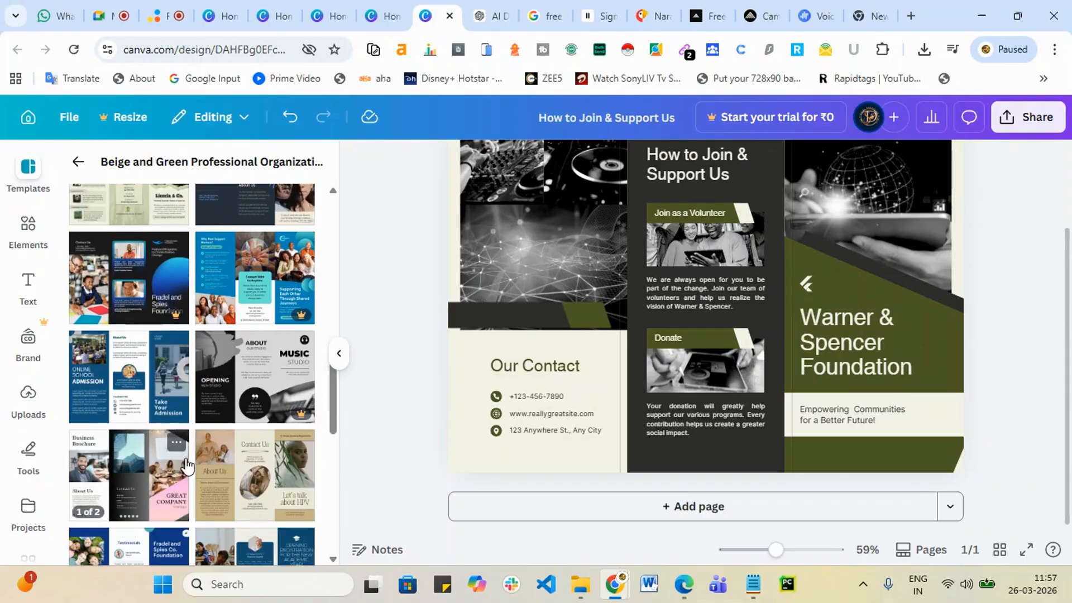
{"action": "scroll", "coordinate": [187, 464], "scroll_direction": "down", "scroll_amount": 1}
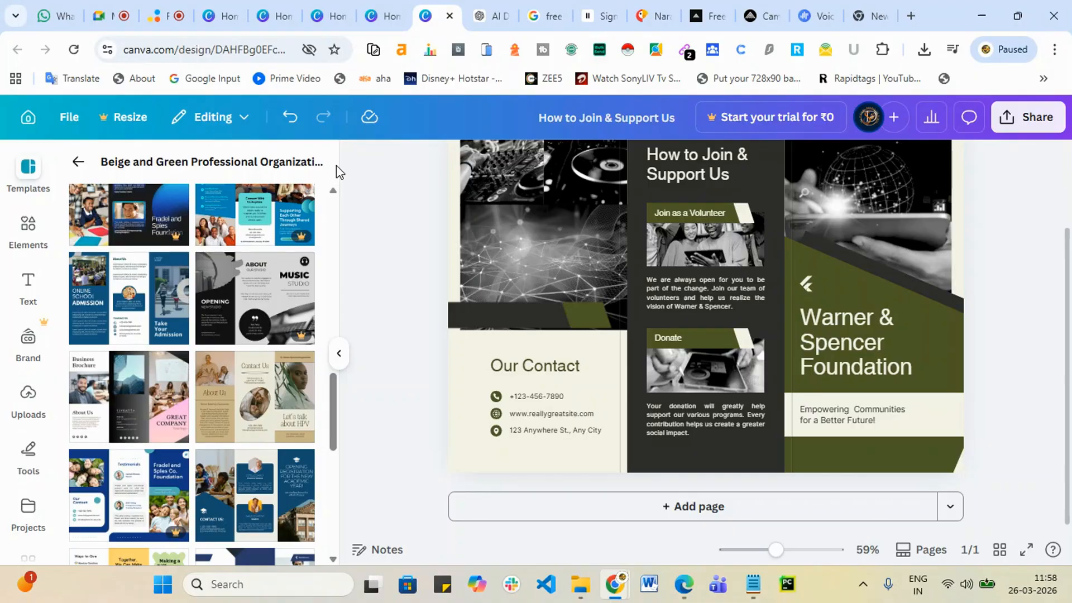
- Open the Print with Canva product catalogue for the brochure and look through the printable product types
{"action": "left_click", "coordinate": [1037, 118]}
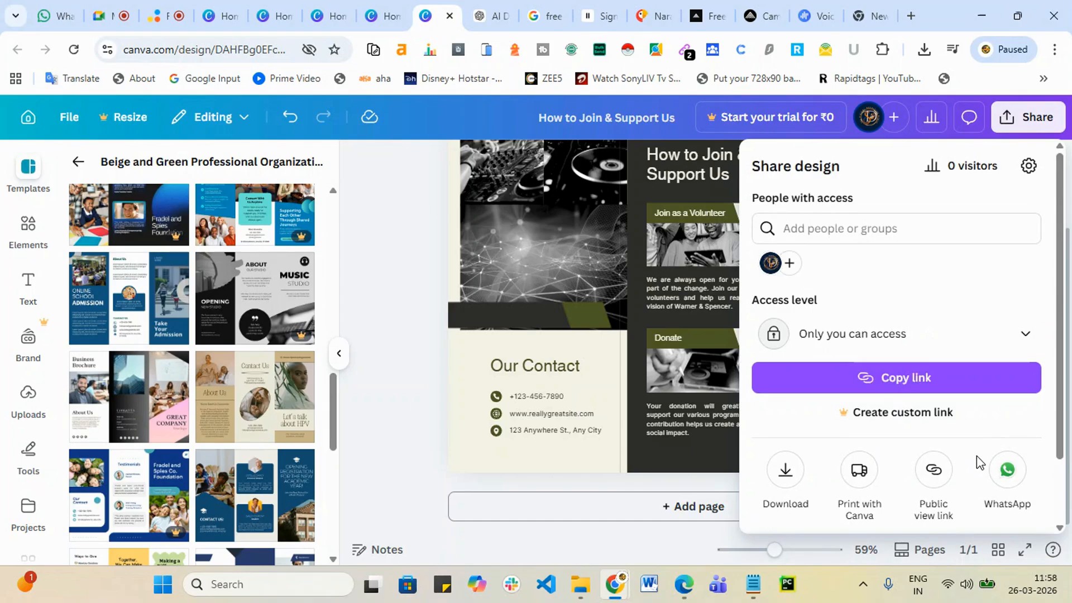
{"action": "scroll", "coordinate": [982, 454], "scroll_direction": "down", "scroll_amount": 1}
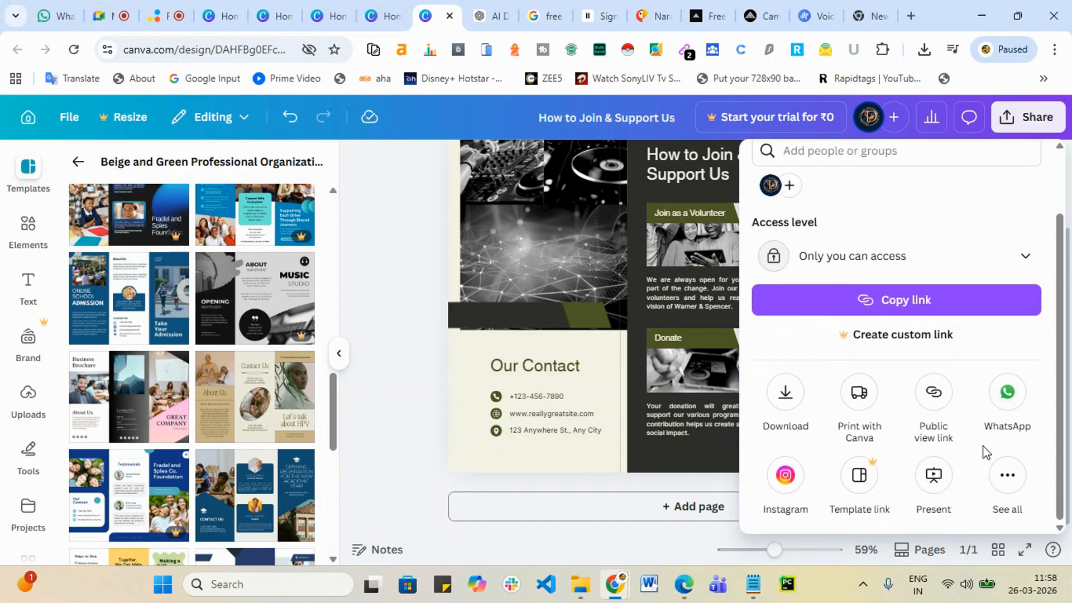
{"action": "left_click", "coordinate": [860, 415]}
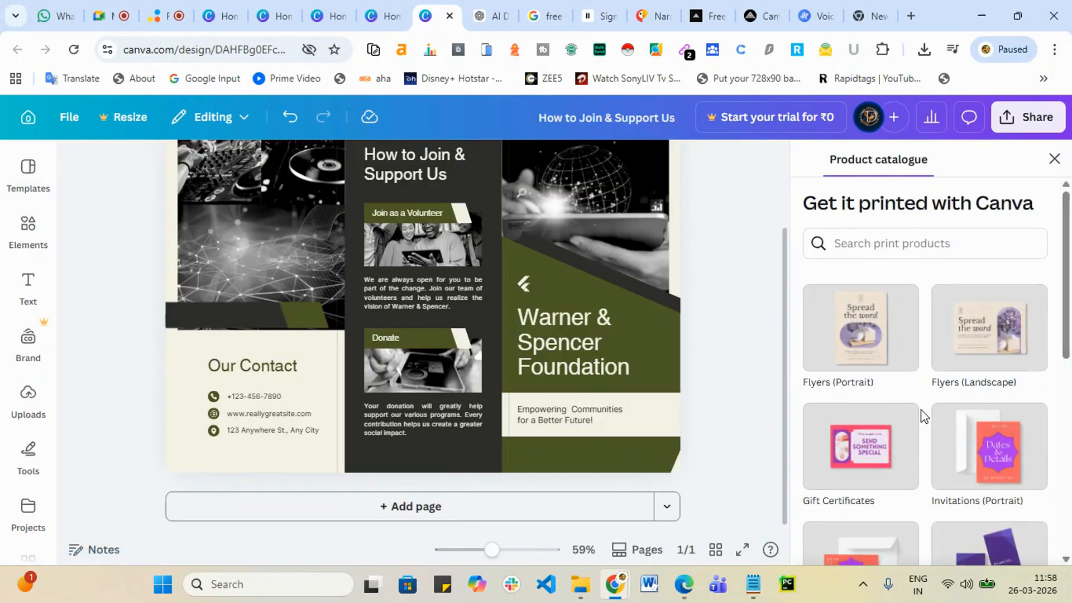
{"action": "scroll", "coordinate": [917, 414], "scroll_direction": "down", "scroll_amount": 1}
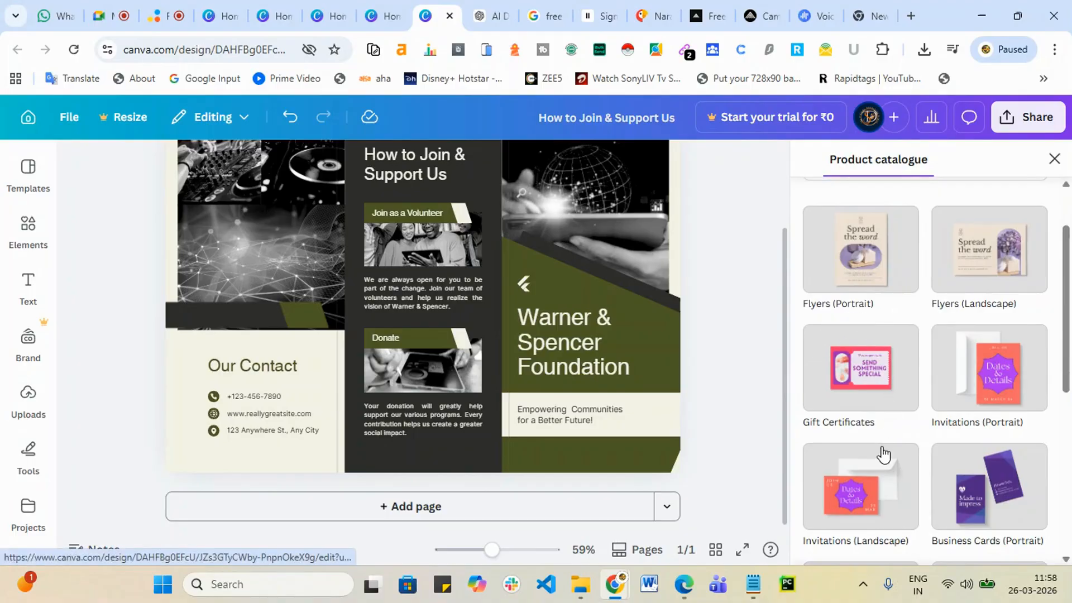
{"action": "scroll", "coordinate": [884, 454], "scroll_direction": "down", "scroll_amount": 1}
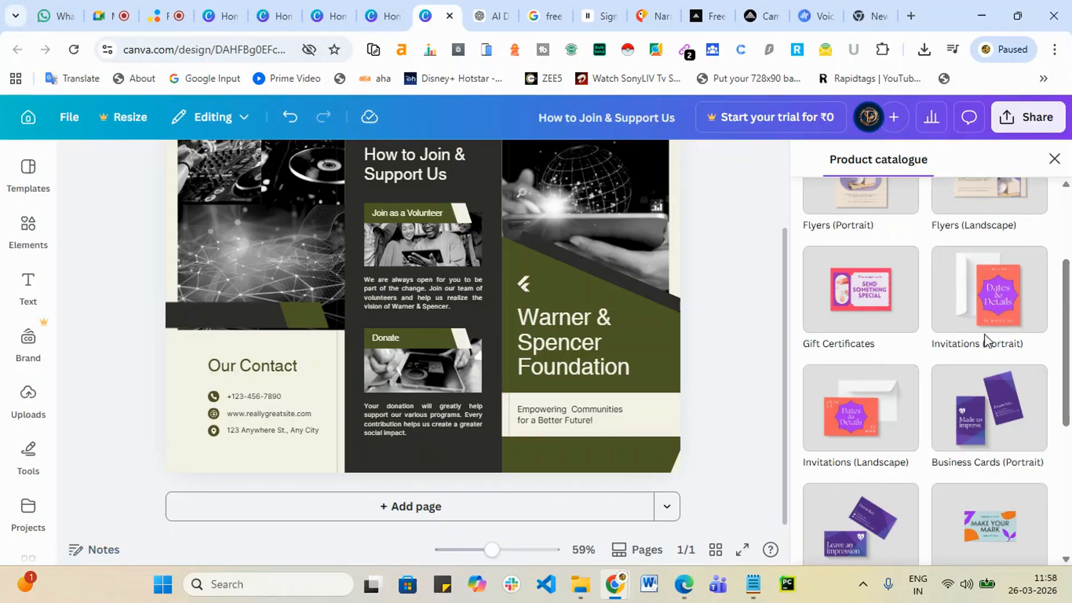
{"action": "scroll", "coordinate": [1008, 374], "scroll_direction": "down", "scroll_amount": 2}
{"action": "scroll", "coordinate": [915, 433], "scroll_direction": "down", "scroll_amount": 2}
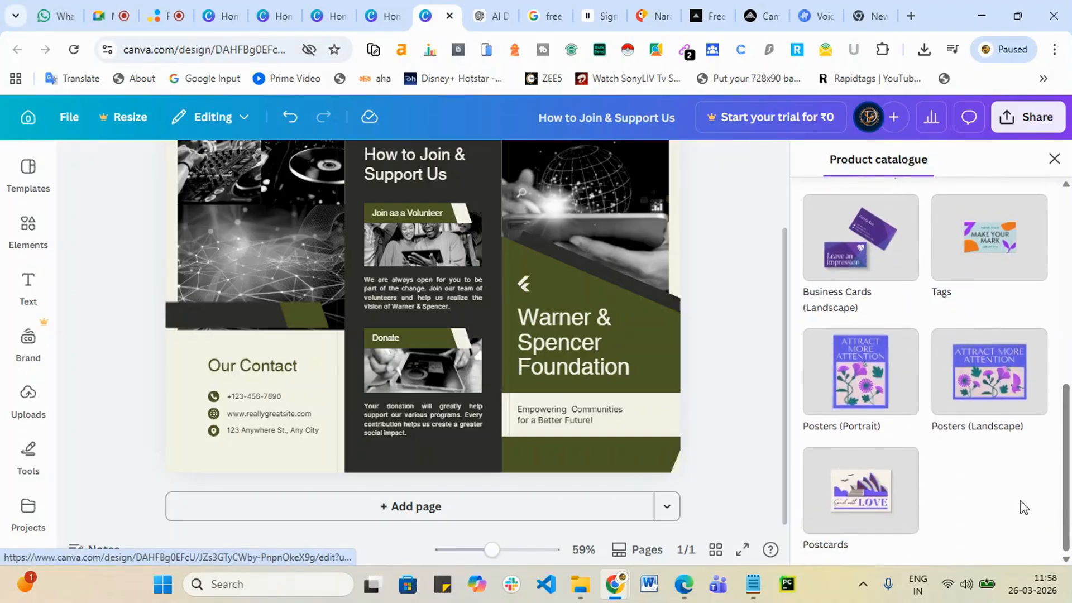
{"action": "scroll", "coordinate": [1052, 410], "scroll_direction": "up", "scroll_amount": 3}
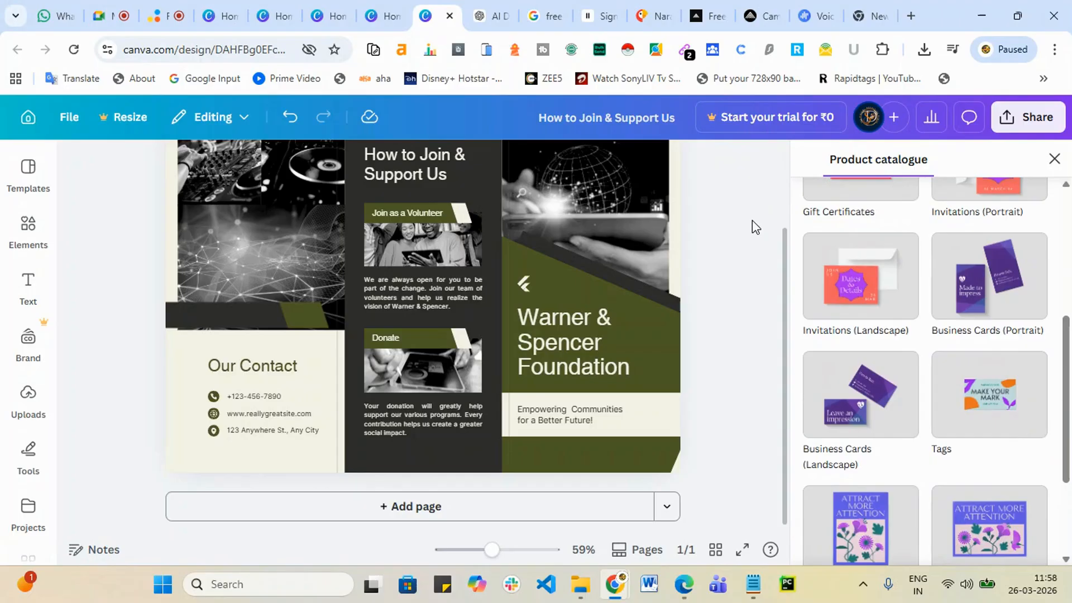
{"action": "scroll", "coordinate": [668, 282], "scroll_direction": "up", "scroll_amount": 2}
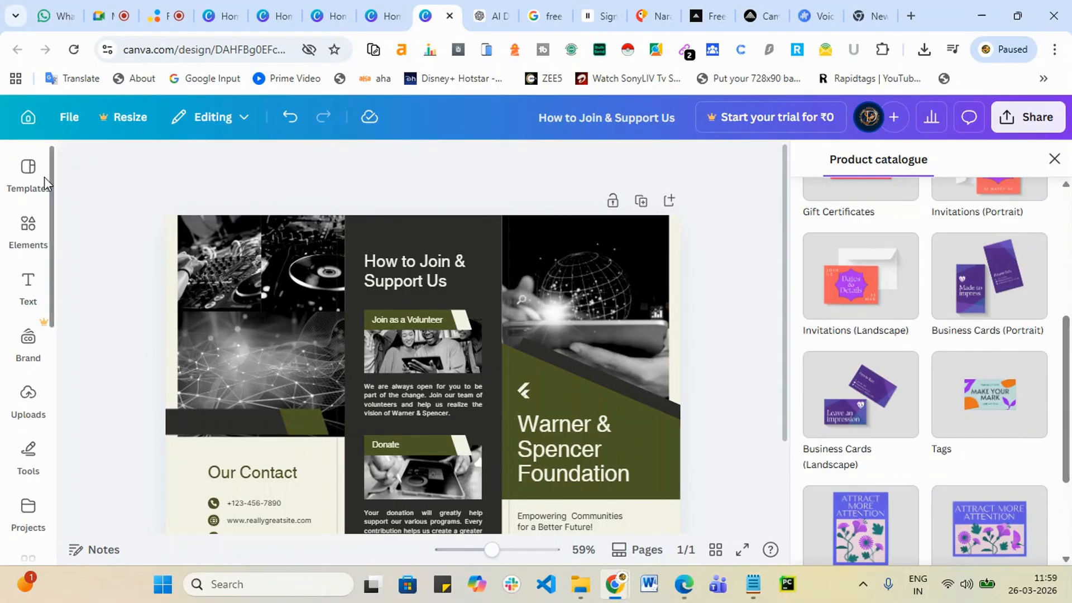
- Return to the home page, look through the recent designs, and open the templates page
{"action": "left_click", "coordinate": [28, 118]}
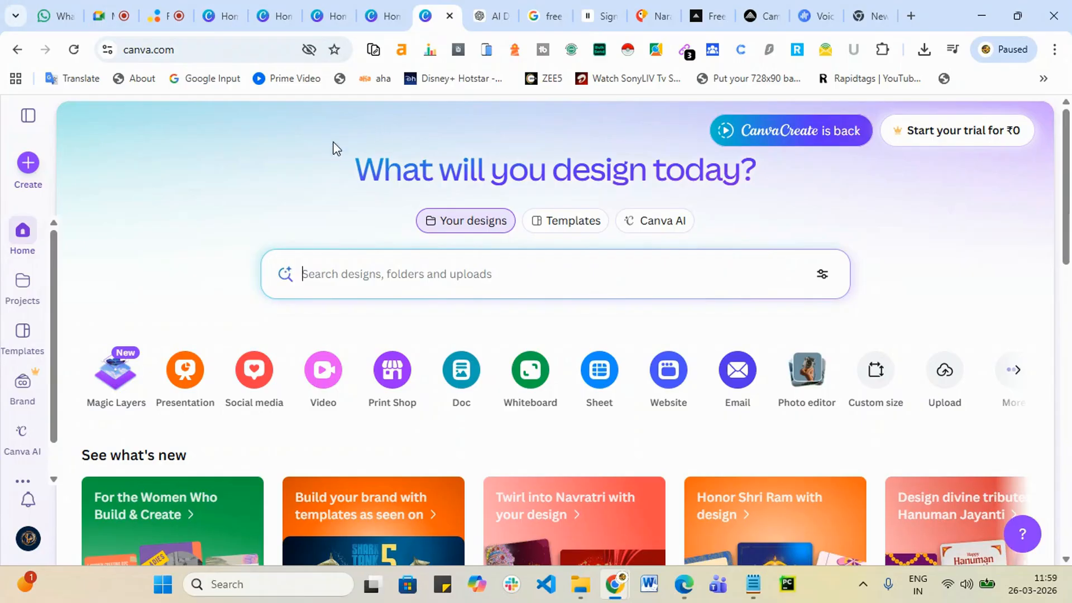
{"action": "scroll", "coordinate": [268, 168], "scroll_direction": "down", "scroll_amount": 3}
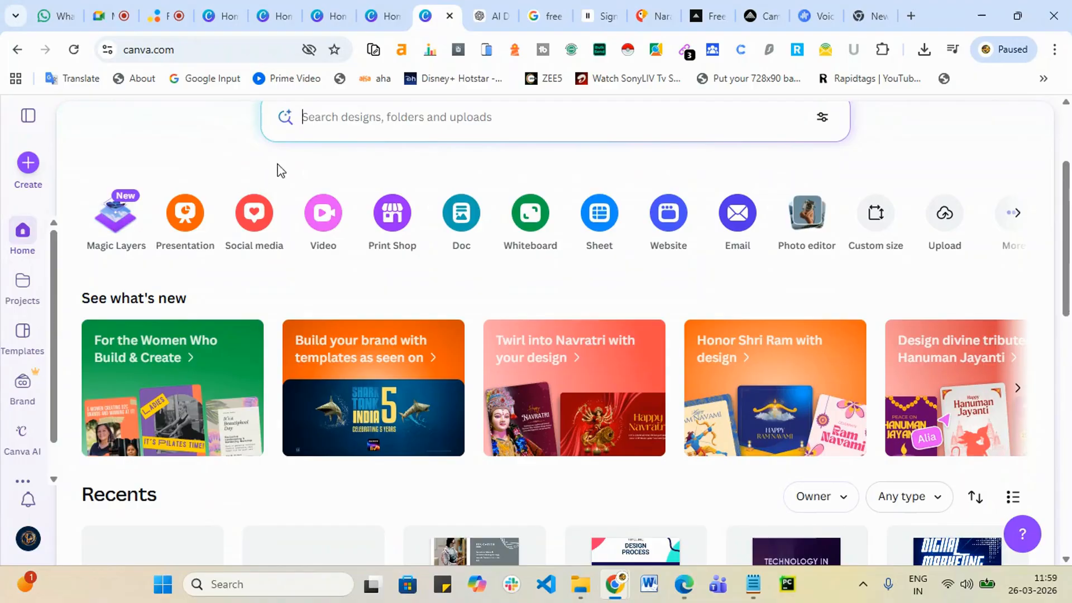
{"action": "scroll", "coordinate": [481, 195], "scroll_direction": "down", "scroll_amount": 3}
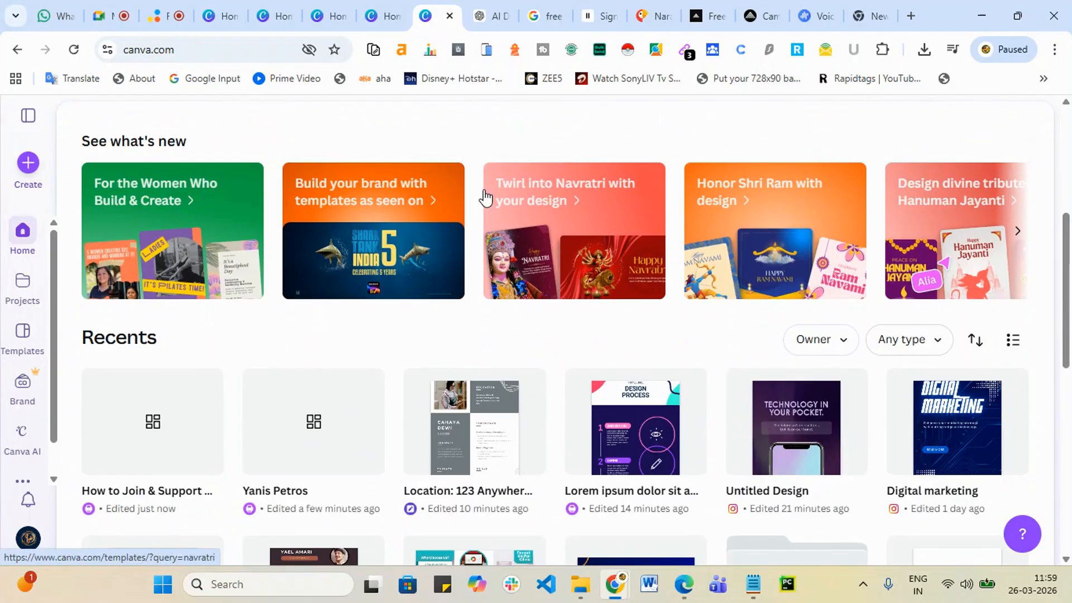
{"action": "scroll", "coordinate": [630, 189], "scroll_direction": "down", "scroll_amount": 6}
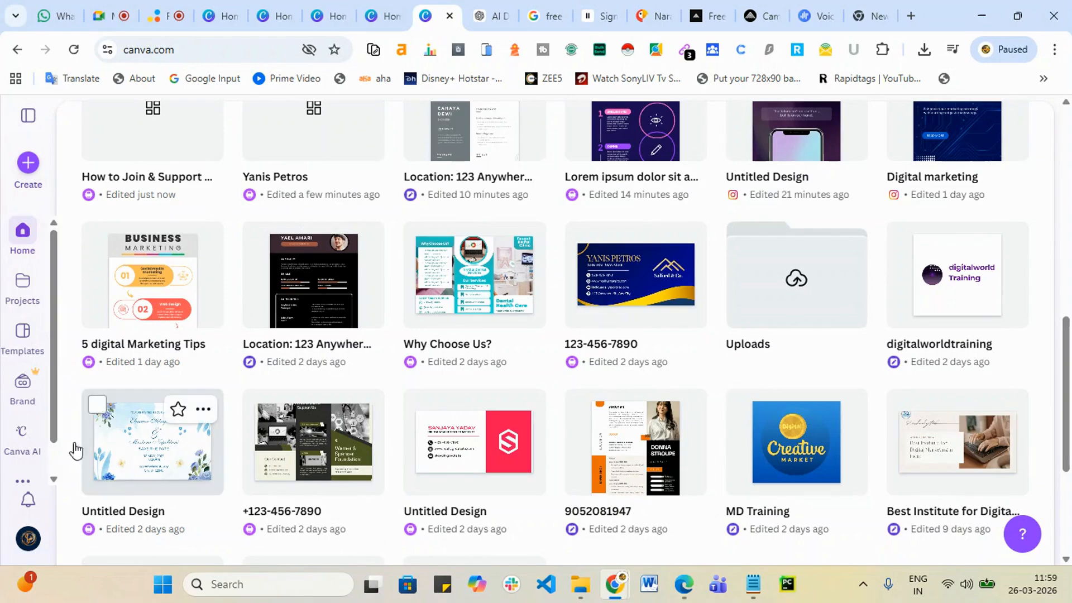
{"action": "scroll", "coordinate": [37, 381], "scroll_direction": "down", "scroll_amount": 2}
{"action": "scroll", "coordinate": [37, 382], "scroll_direction": "down", "scroll_amount": 2}
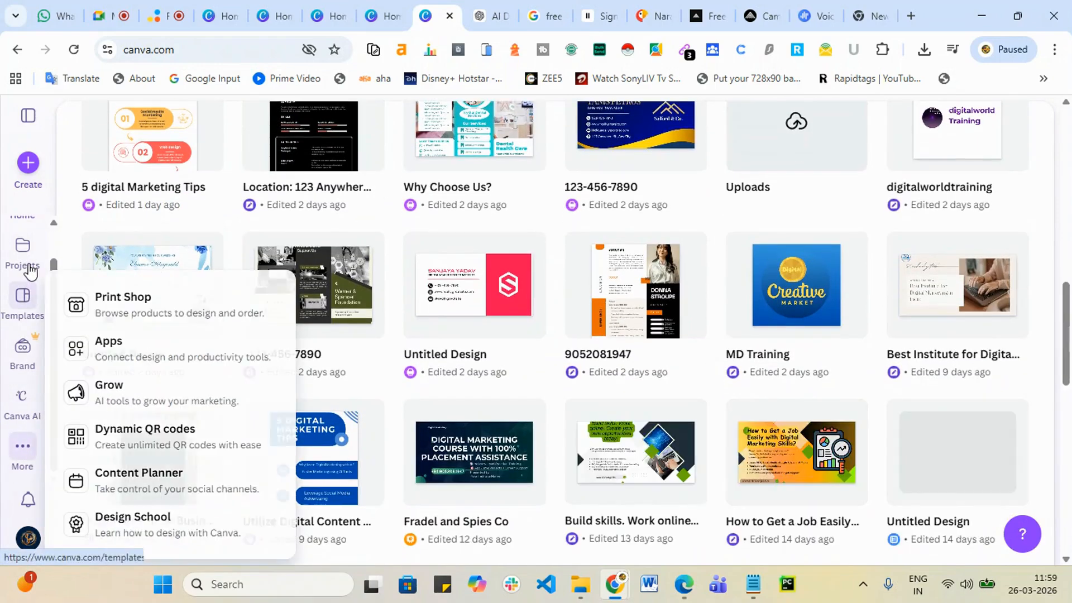
{"action": "left_click", "coordinate": [24, 321]}
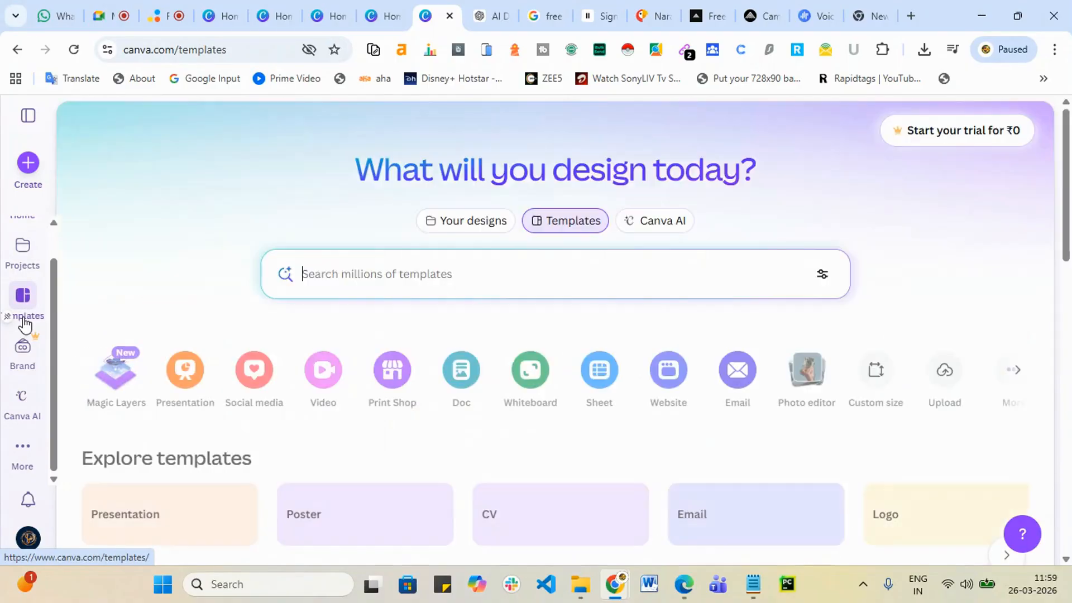
- Browse the templates page, looking over the template categories and the suggestions inspired by existing designs
{"action": "scroll", "coordinate": [642, 399], "scroll_direction": "down", "scroll_amount": 4}
{"action": "scroll", "coordinate": [642, 398], "scroll_direction": "down", "scroll_amount": 1}
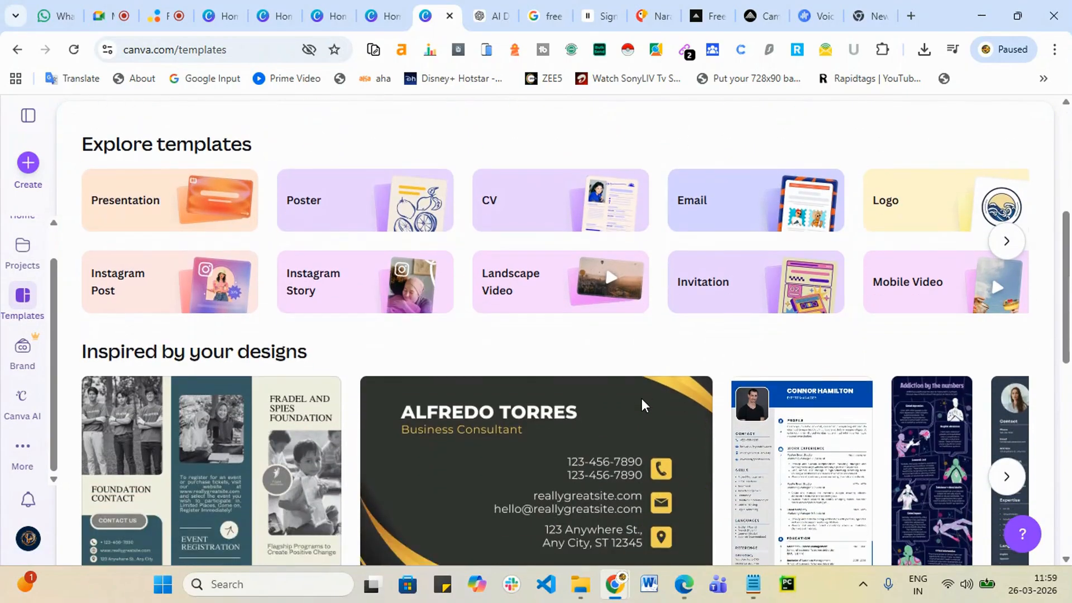
{"action": "scroll", "coordinate": [641, 399], "scroll_direction": "down", "scroll_amount": 3}
{"action": "scroll", "coordinate": [554, 399], "scroll_direction": "up", "scroll_amount": 1}
{"action": "scroll", "coordinate": [556, 401], "scroll_direction": "up", "scroll_amount": 8}
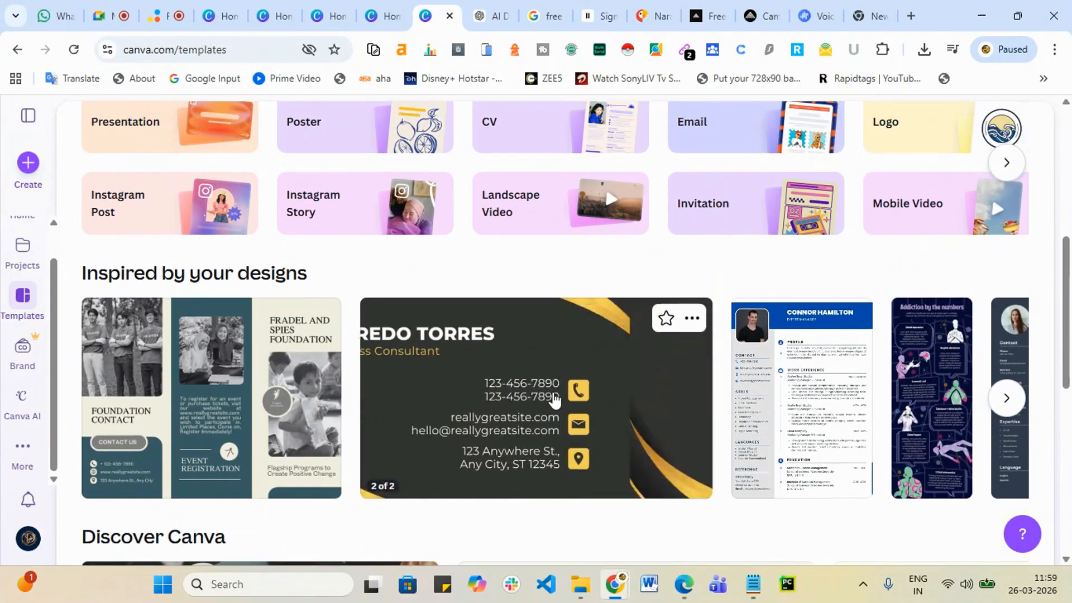
{"action": "scroll", "coordinate": [584, 396], "scroll_direction": "down", "scroll_amount": 3}
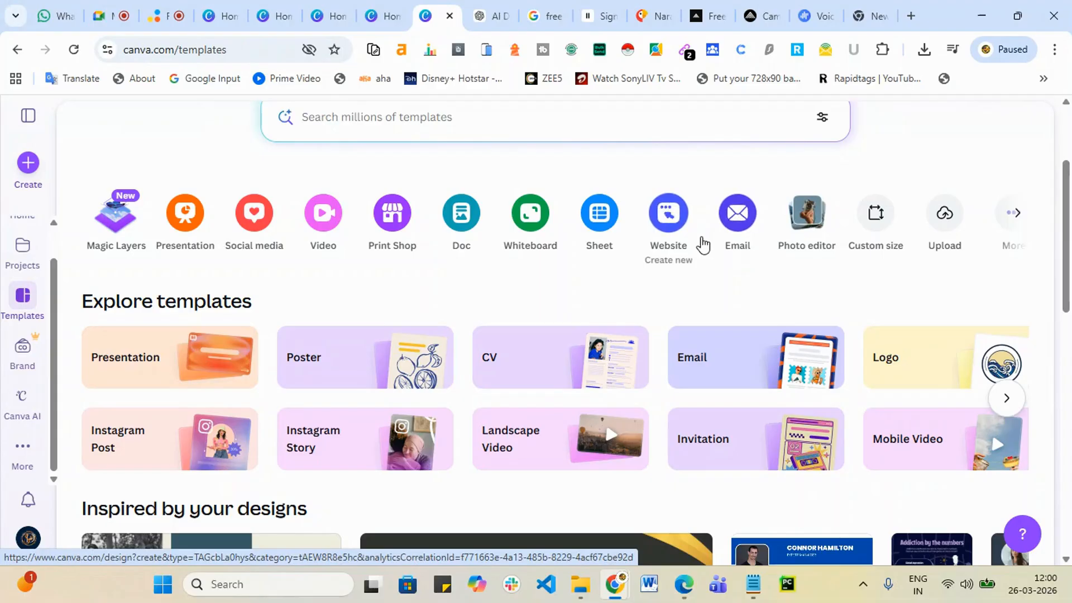
{"action": "scroll", "coordinate": [84, 380], "scroll_direction": "down", "scroll_amount": 7}
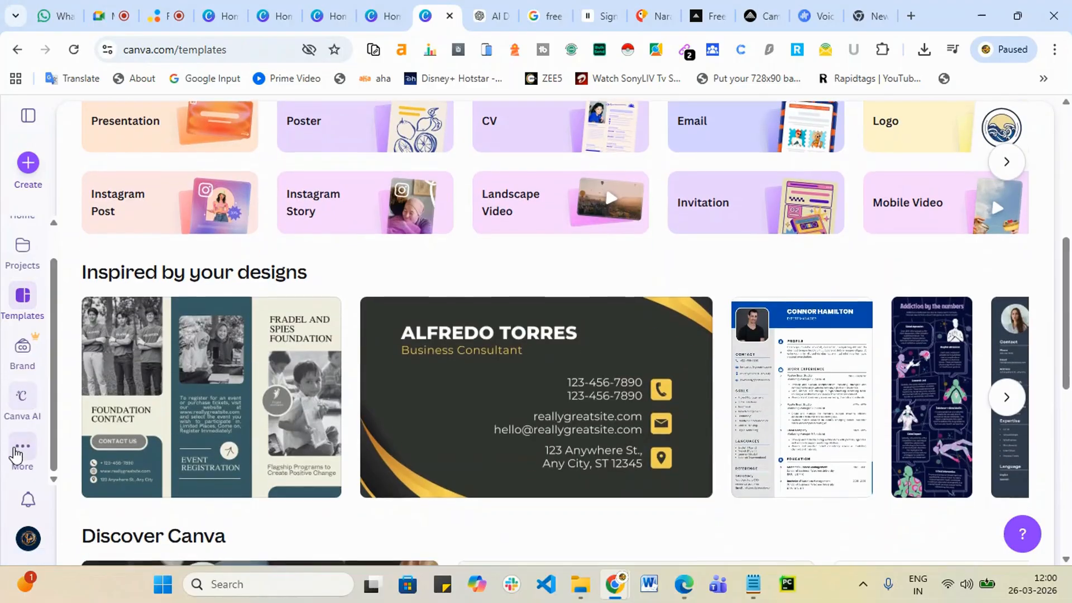
- Open the Content Planner and look through the March calendar and its listed events
{"action": "left_click", "coordinate": [13, 473]}
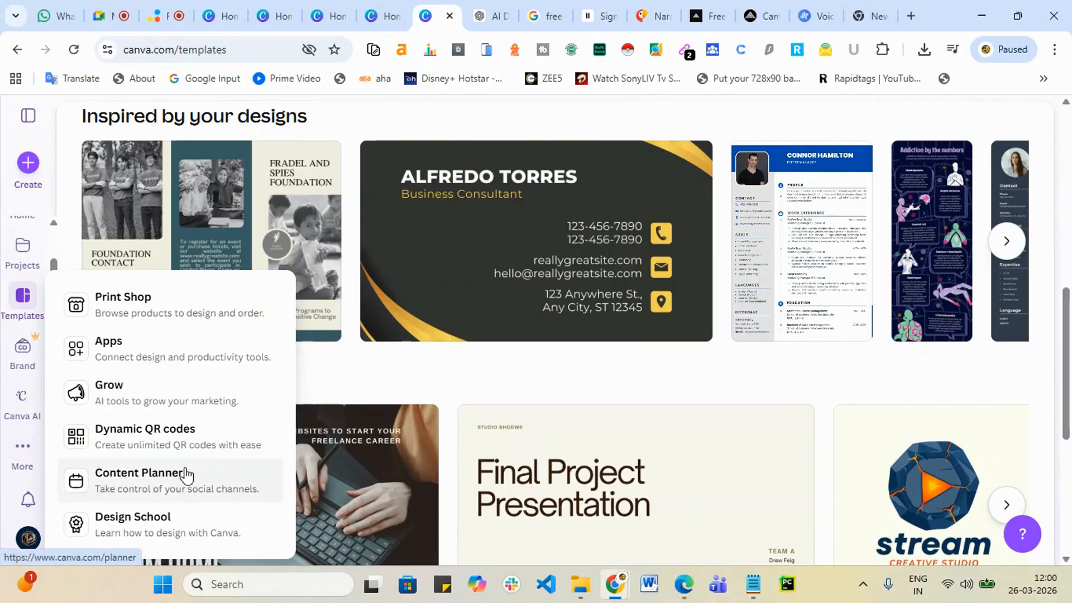
{"action": "left_click", "coordinate": [147, 481]}
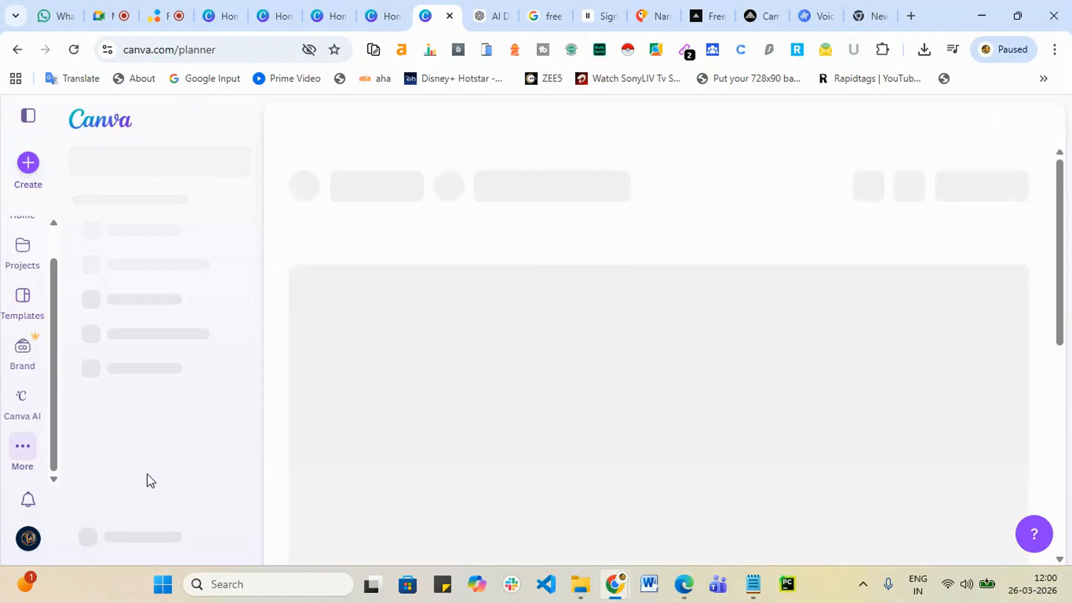
{"action": "scroll", "coordinate": [608, 428], "scroll_direction": "down", "scroll_amount": 4}
{"action": "scroll", "coordinate": [615, 435], "scroll_direction": "up", "scroll_amount": 3}
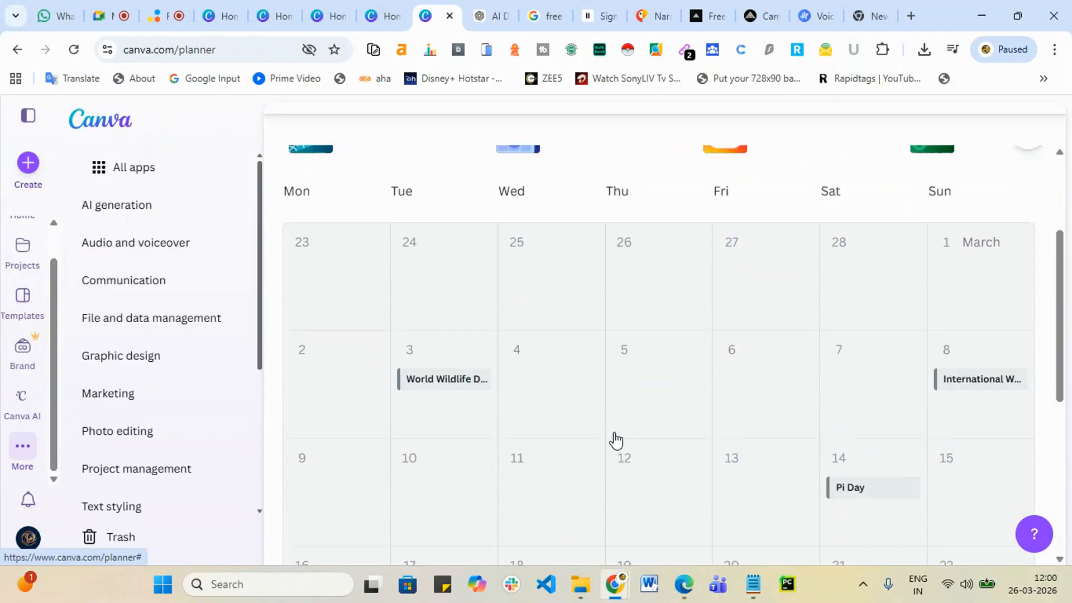
{"action": "scroll", "coordinate": [413, 423], "scroll_direction": "down", "scroll_amount": 7}
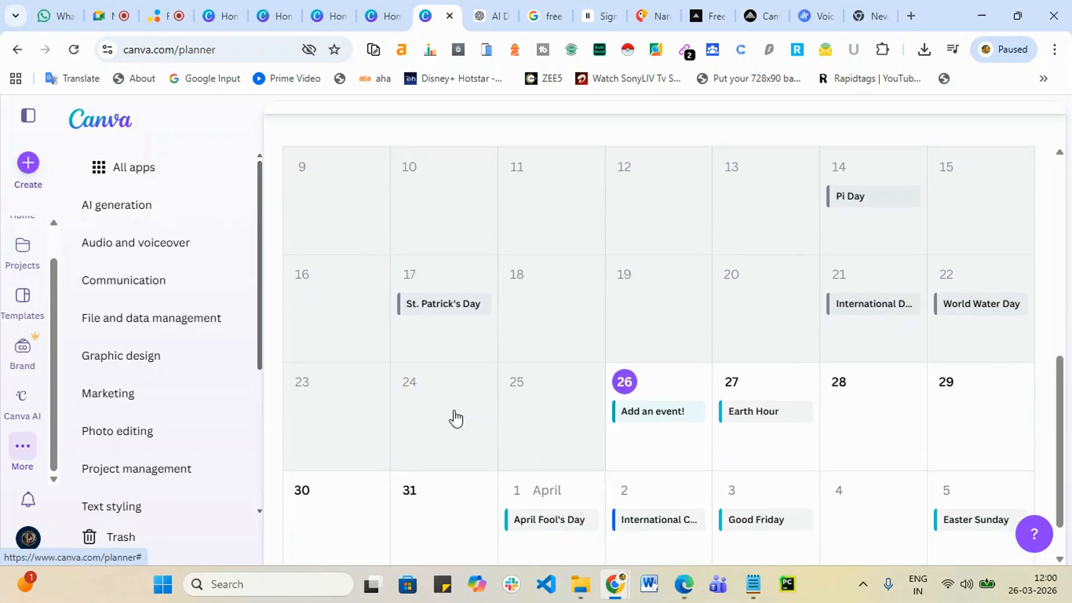
{"action": "scroll", "coordinate": [452, 418], "scroll_direction": "down", "scroll_amount": 1}
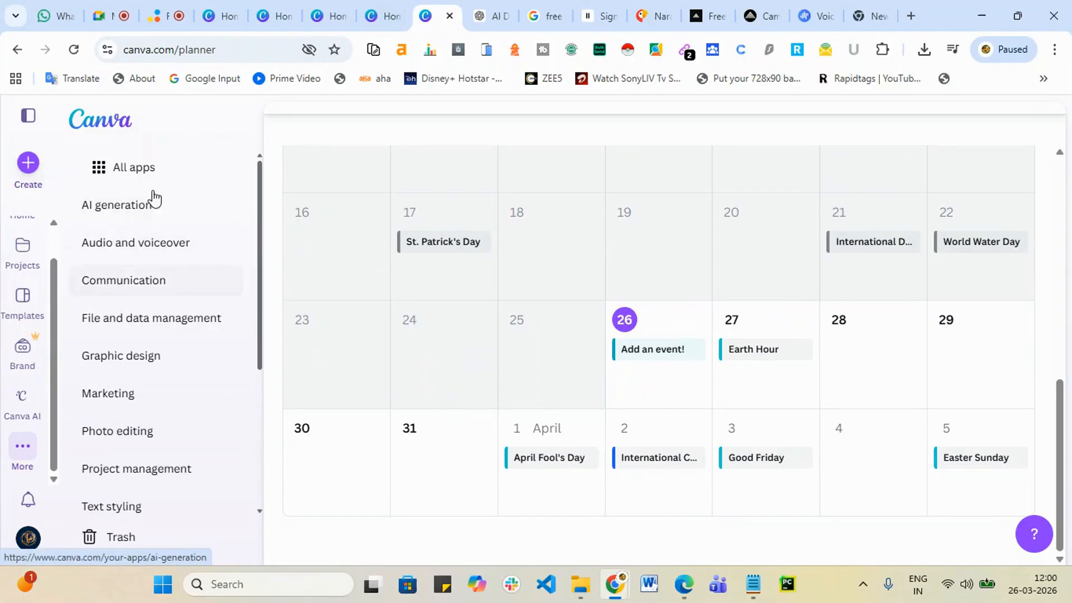
- Open the AI generation app category and browse its AI audio, AI documents and AI images apps
{"action": "left_click", "coordinate": [130, 210]}
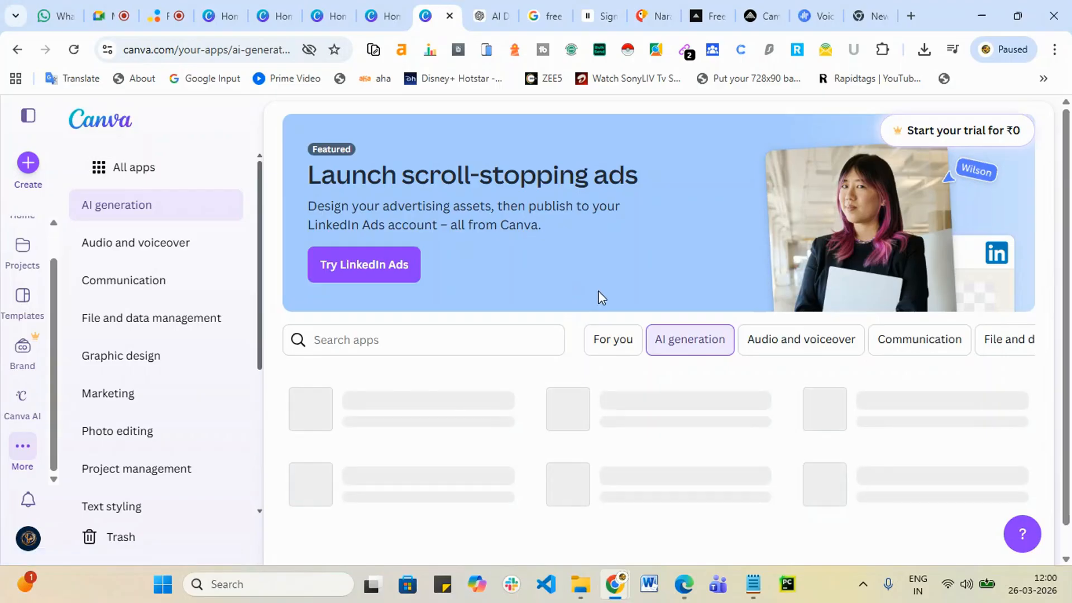
{"action": "scroll", "coordinate": [598, 296], "scroll_direction": "down", "scroll_amount": 3}
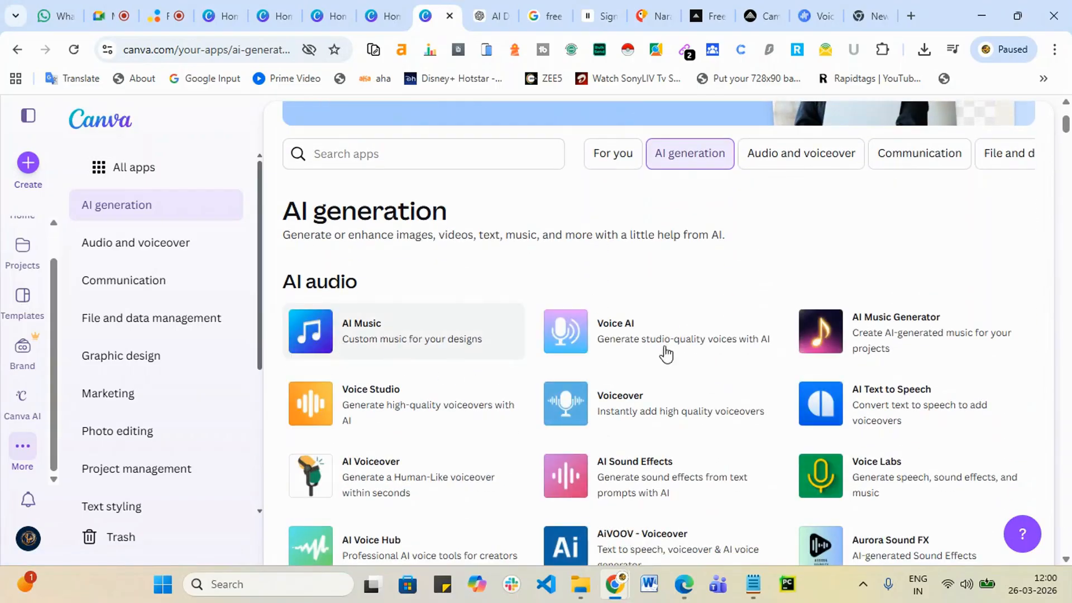
{"action": "scroll", "coordinate": [930, 357], "scroll_direction": "down", "scroll_amount": 3}
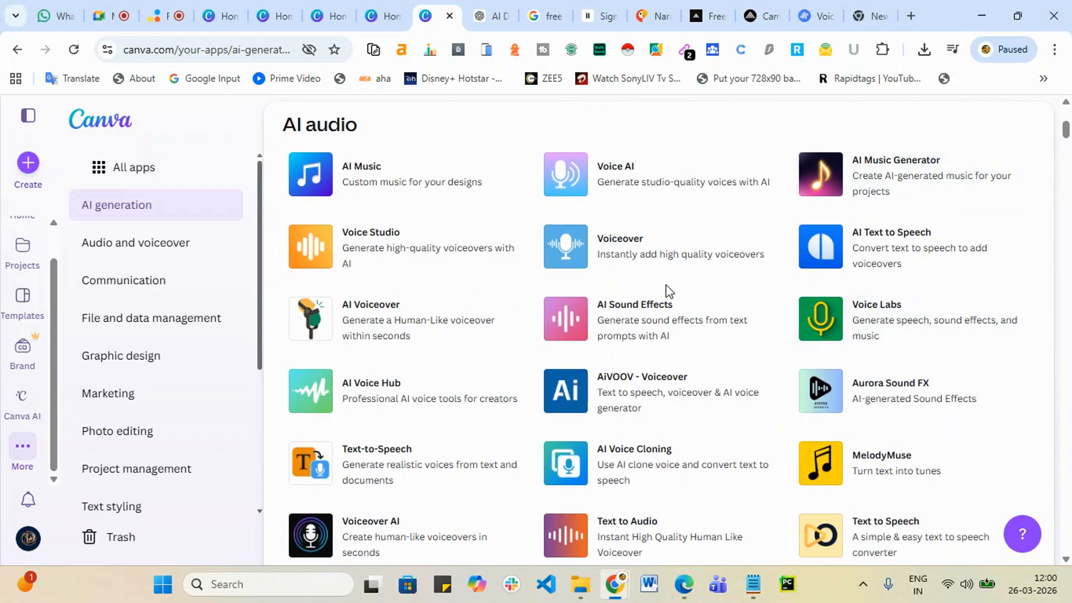
{"action": "scroll", "coordinate": [708, 284], "scroll_direction": "down", "scroll_amount": 6}
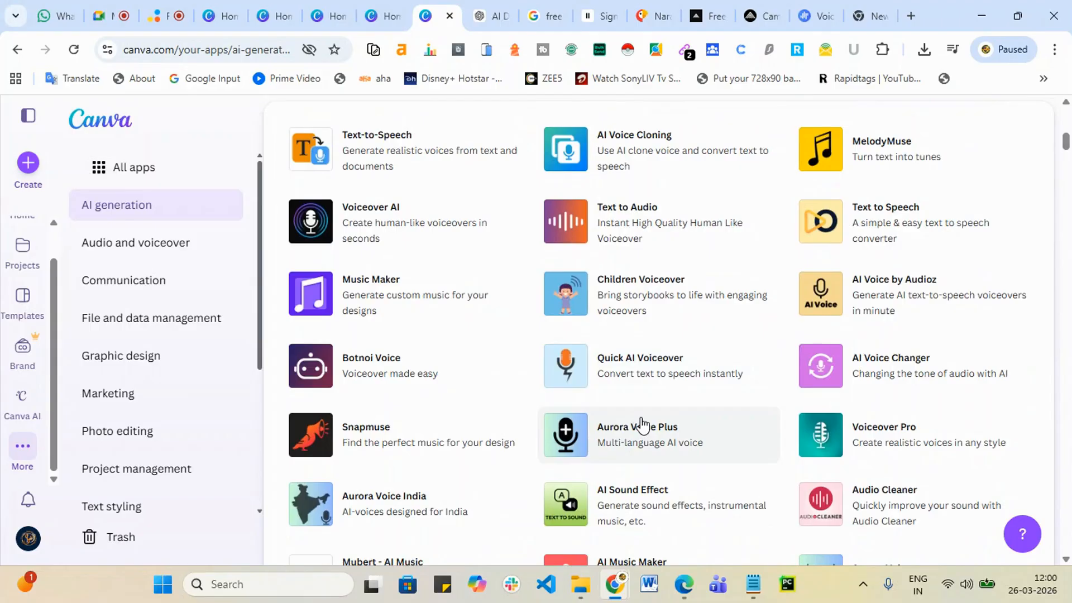
{"action": "scroll", "coordinate": [642, 426], "scroll_direction": "down", "scroll_amount": 7}
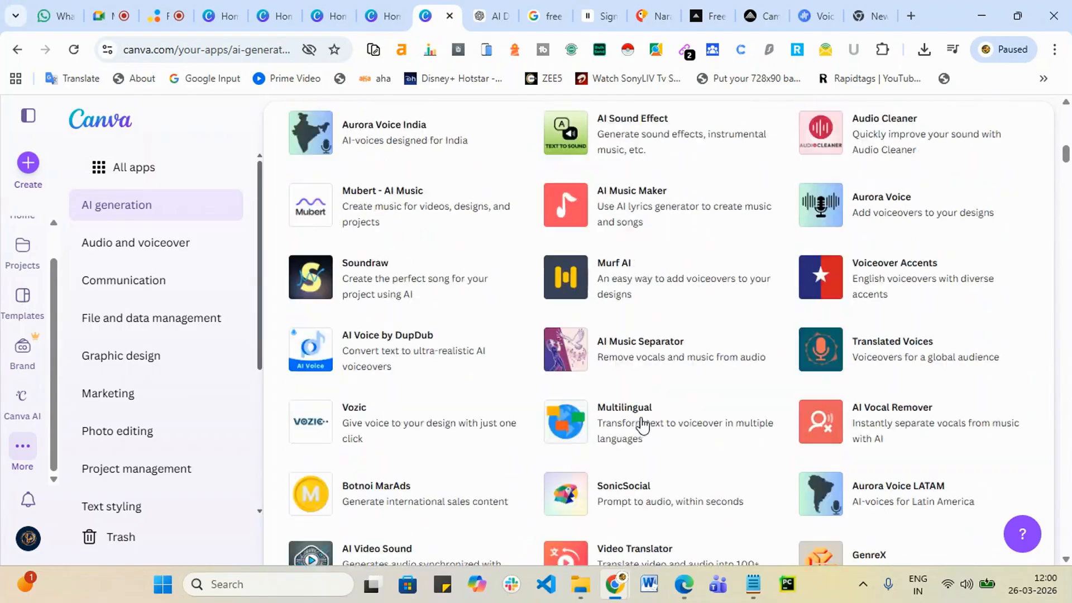
{"action": "scroll", "coordinate": [642, 423], "scroll_direction": "down", "scroll_amount": 5}
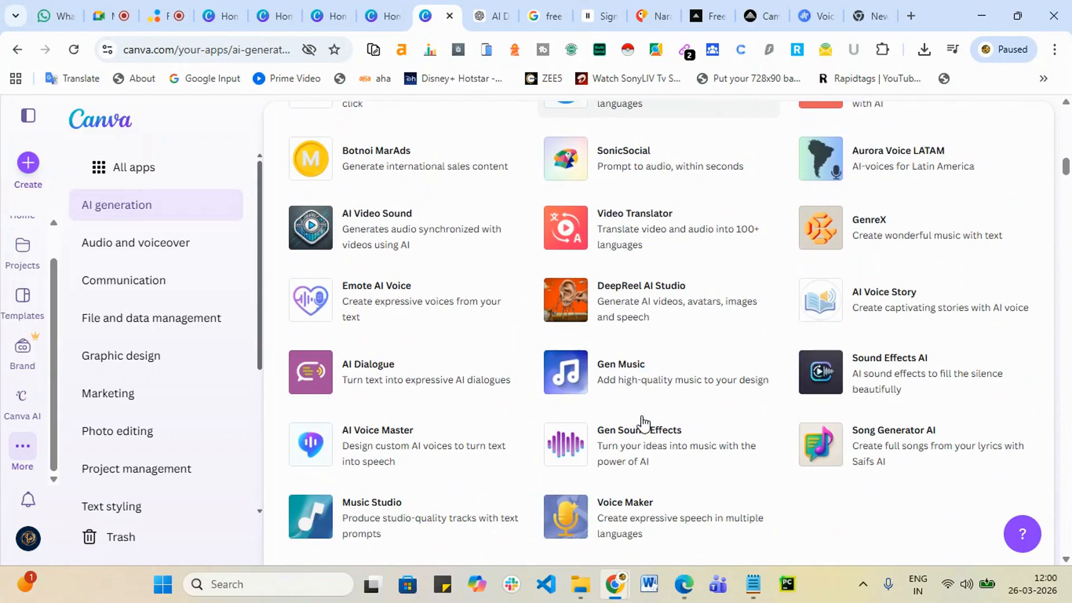
{"action": "scroll", "coordinate": [642, 423], "scroll_direction": "down", "scroll_amount": 3}
{"action": "scroll", "coordinate": [642, 423], "scroll_direction": "down", "scroll_amount": 4}
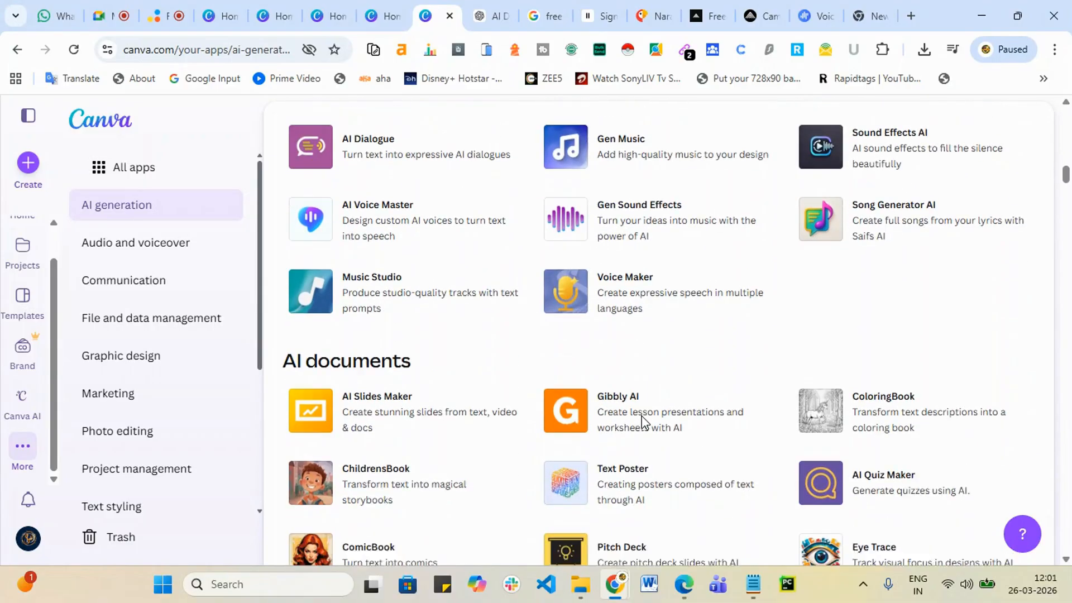
{"action": "scroll", "coordinate": [664, 416], "scroll_direction": "down", "scroll_amount": 4}
{"action": "scroll", "coordinate": [669, 416], "scroll_direction": "down", "scroll_amount": 4}
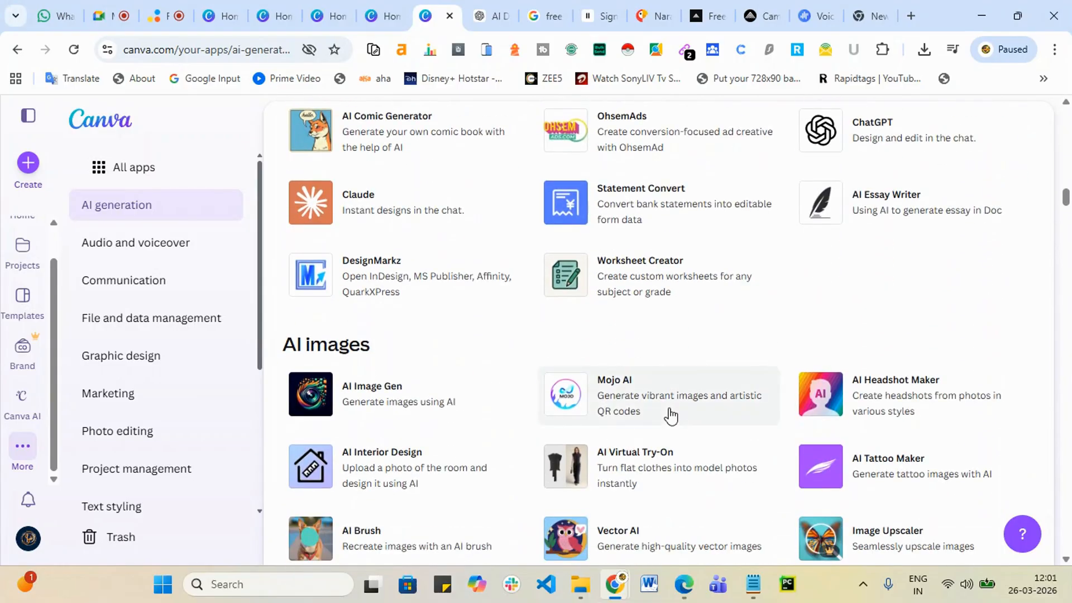
{"action": "scroll", "coordinate": [670, 416], "scroll_direction": "down", "scroll_amount": 1}
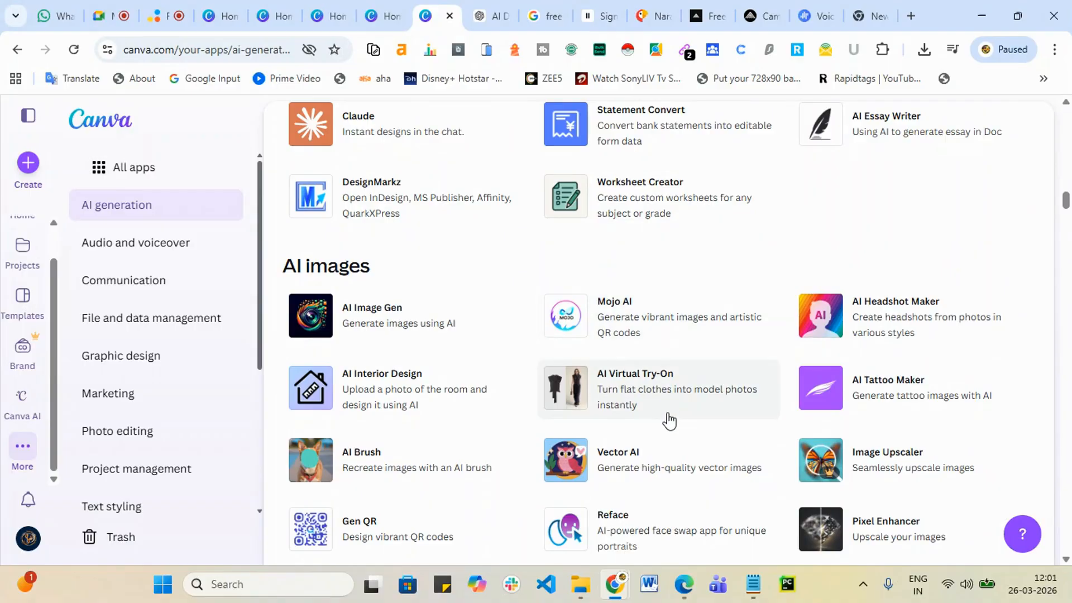
{"action": "scroll", "coordinate": [670, 423], "scroll_direction": "down", "scroll_amount": 1}
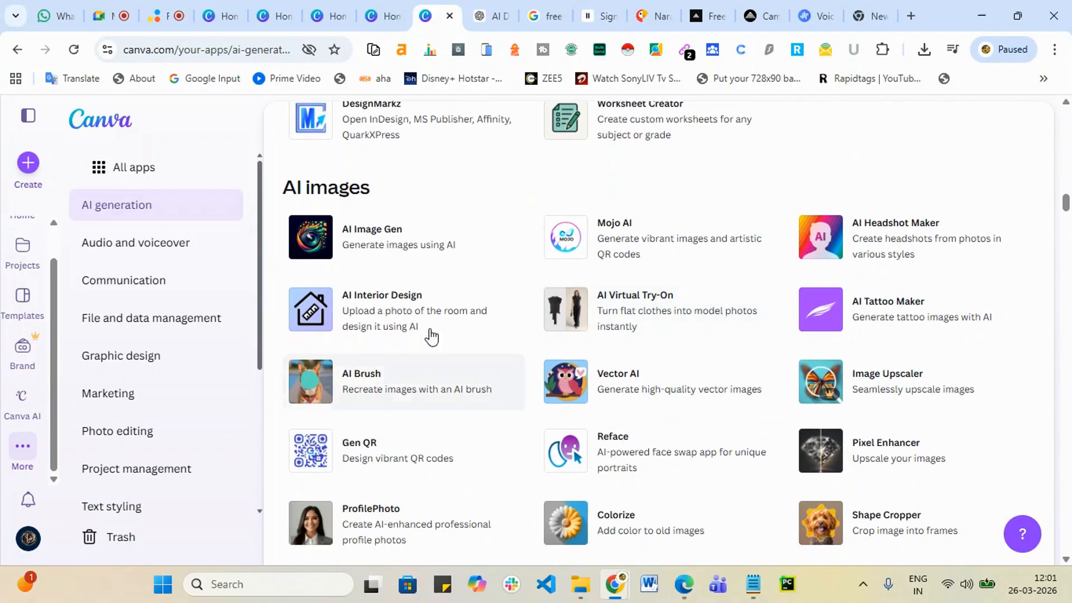
- Use the AI Image Gen app in a new custom-size design of 500 × 300 px
{"action": "left_click", "coordinate": [390, 237]}
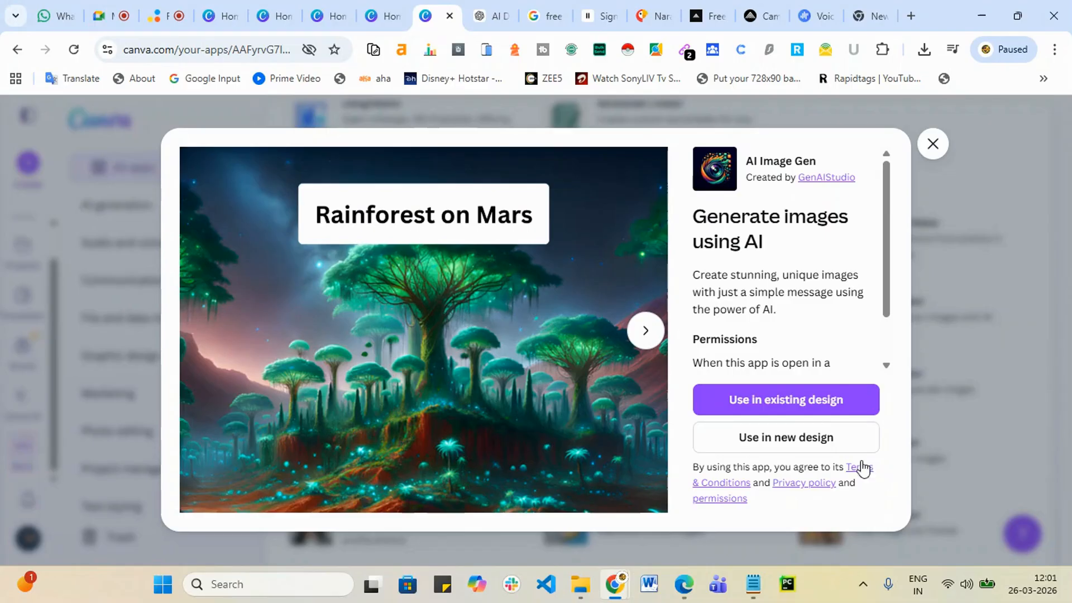
{"action": "left_click", "coordinate": [821, 450]}
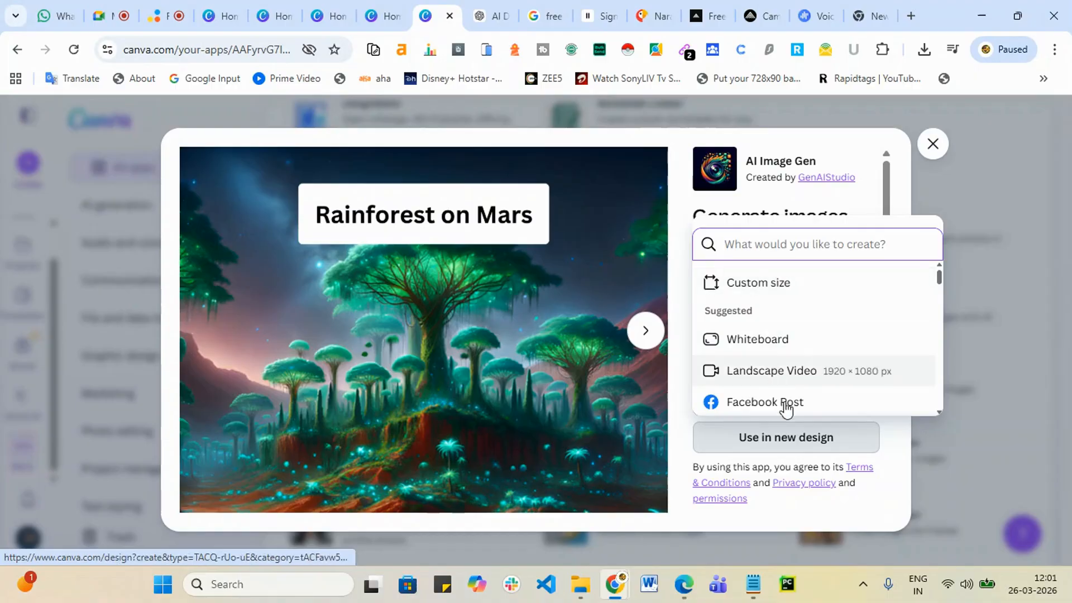
{"action": "left_click", "coordinate": [739, 284]}
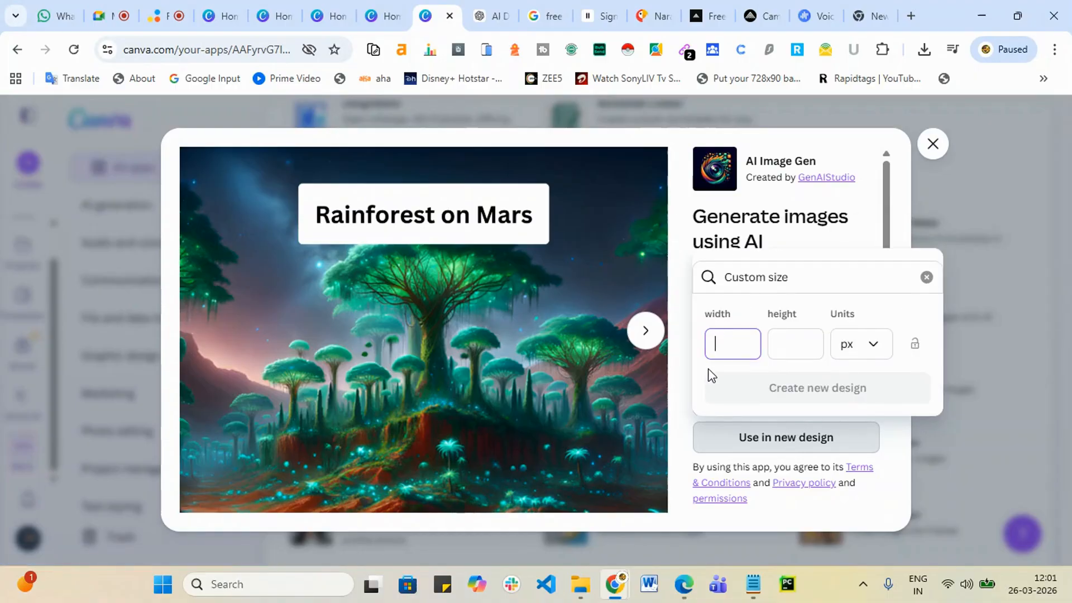
{"action": "left_click", "coordinate": [789, 341]}
{"action": "type", "text": "300"}
{"action": "left_click", "coordinate": [885, 399]}
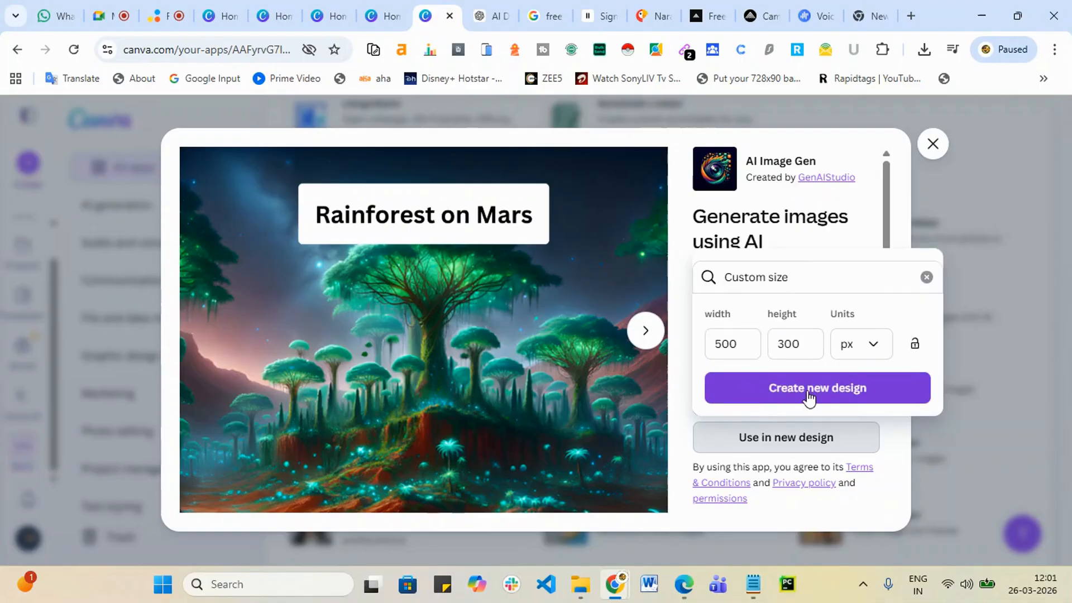
{"action": "left_click", "coordinate": [808, 398]}
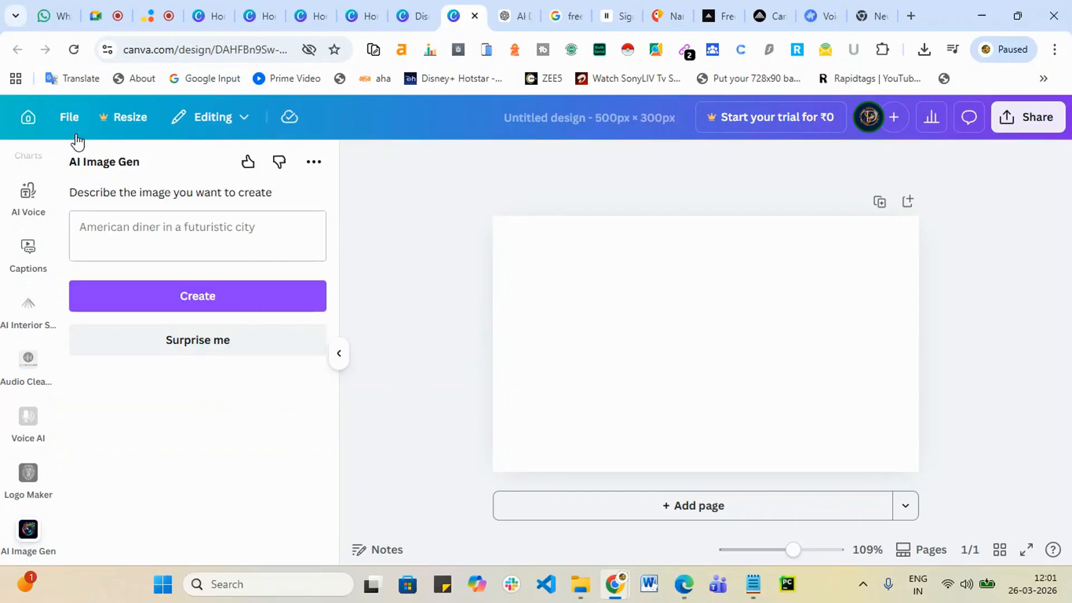
- Switch to the ChatGPT conversation and copy the reel title "100% Job Support తో AI Digital Marketing Training" without its emoji
{"action": "left_click", "coordinate": [126, 222]}
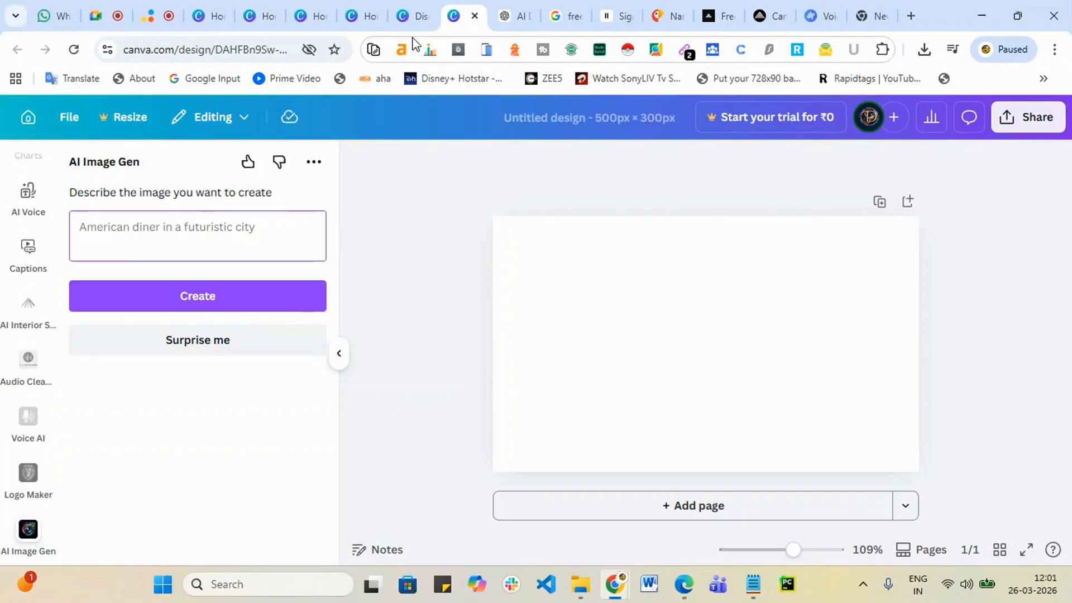
{"action": "left_click", "coordinate": [521, 9]}
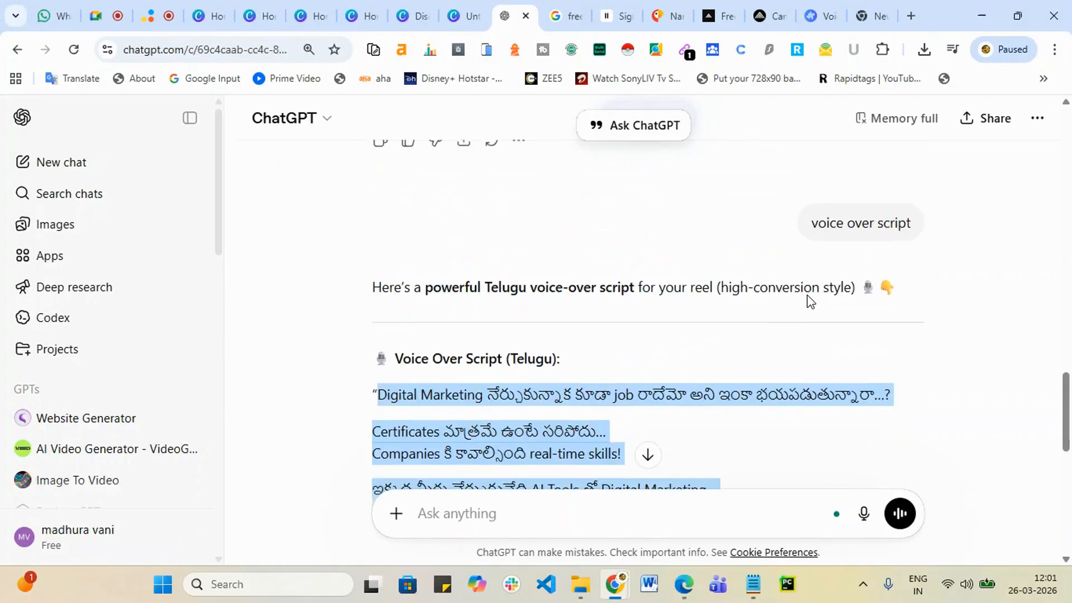
{"action": "scroll", "coordinate": [809, 296], "scroll_direction": "up", "scroll_amount": 7}
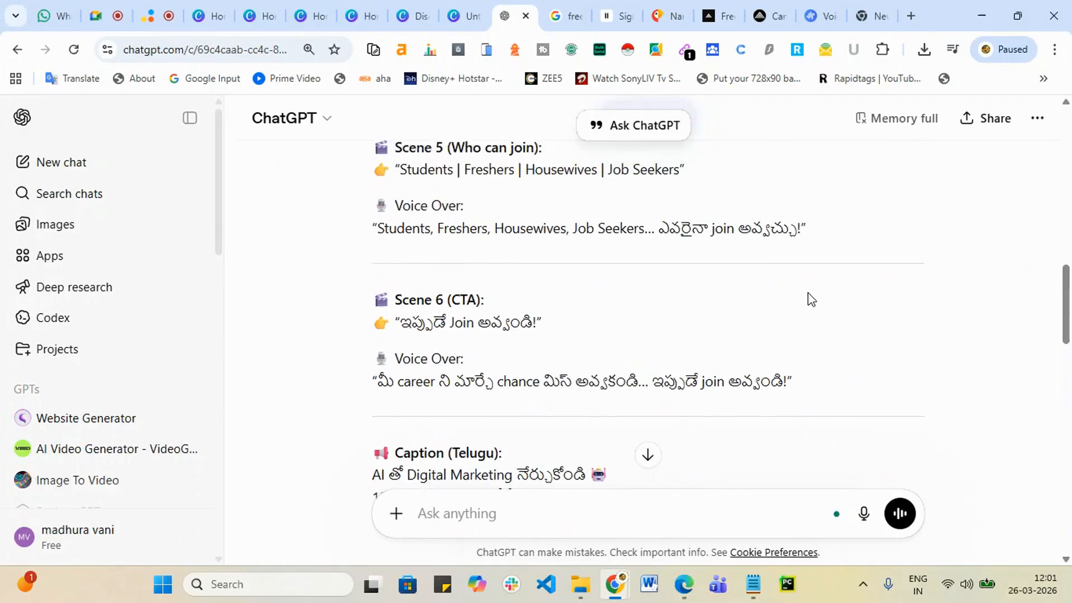
{"action": "scroll", "coordinate": [810, 290], "scroll_direction": "up", "scroll_amount": 5}
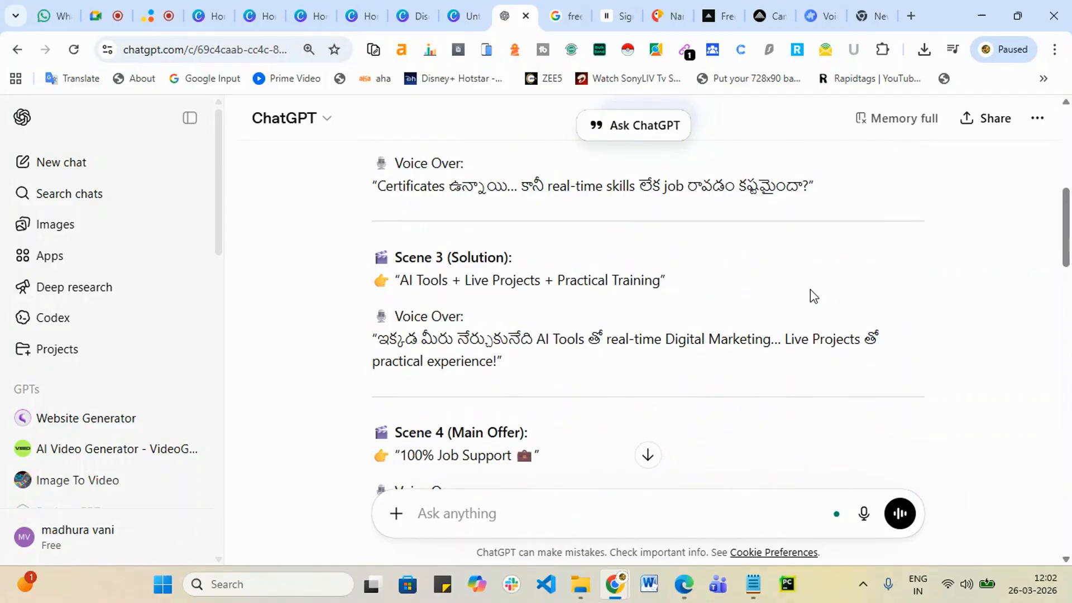
{"action": "scroll", "coordinate": [815, 283], "scroll_direction": "up", "scroll_amount": 8}
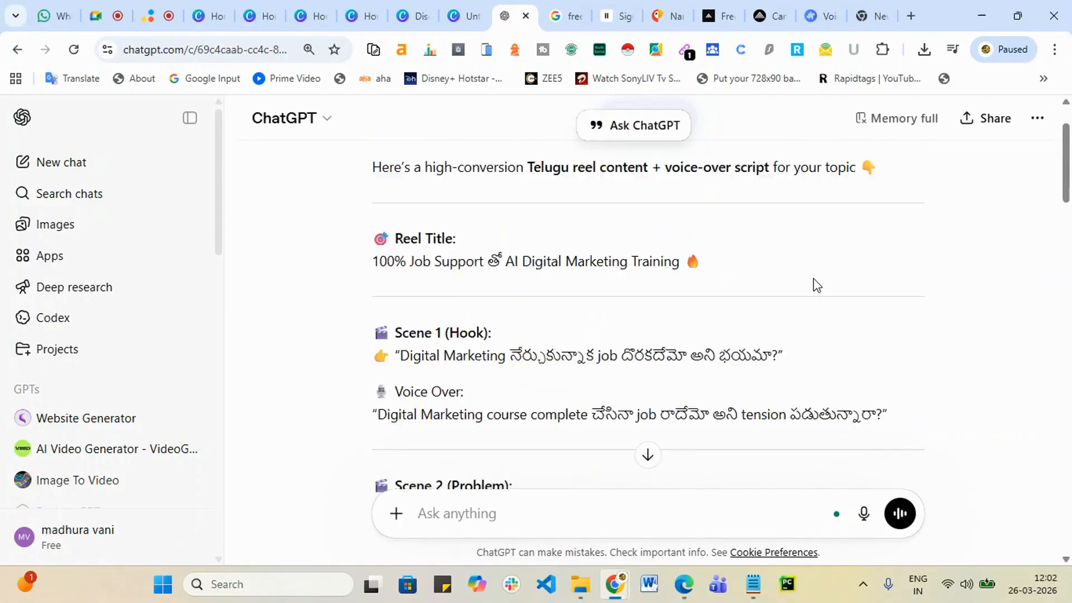
{"action": "scroll", "coordinate": [815, 284], "scroll_direction": "down", "scroll_amount": 3}
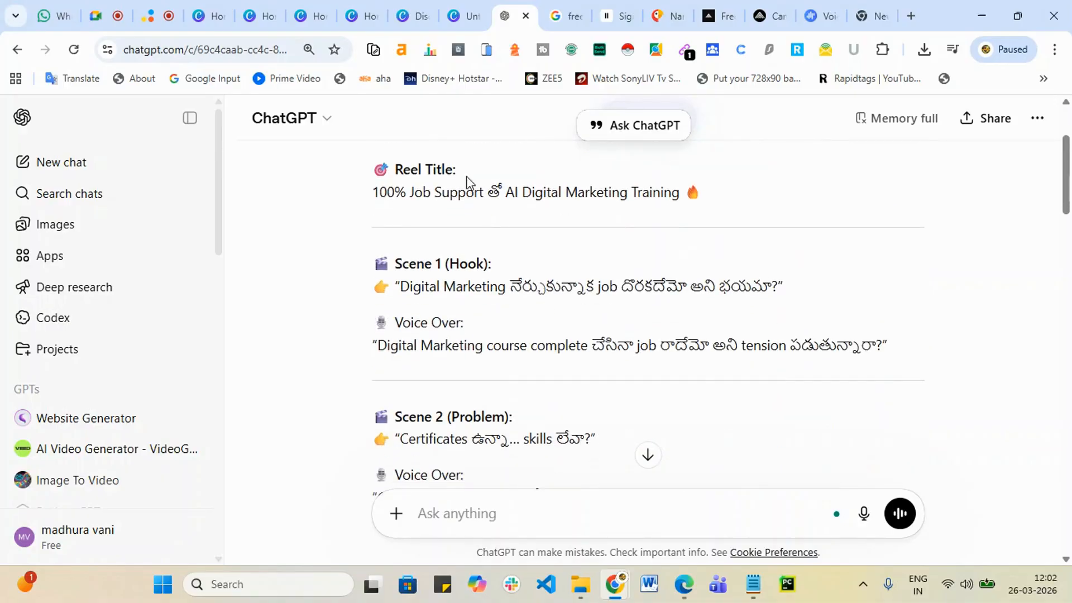
{"action": "left_click_drag", "start_coordinate": [377, 187], "coordinate": [590, 192]}
{"action": "left_click_drag", "start_coordinate": [679, 192], "coordinate": [369, 196]}
{"action": "key", "text": "ctrl+c"}
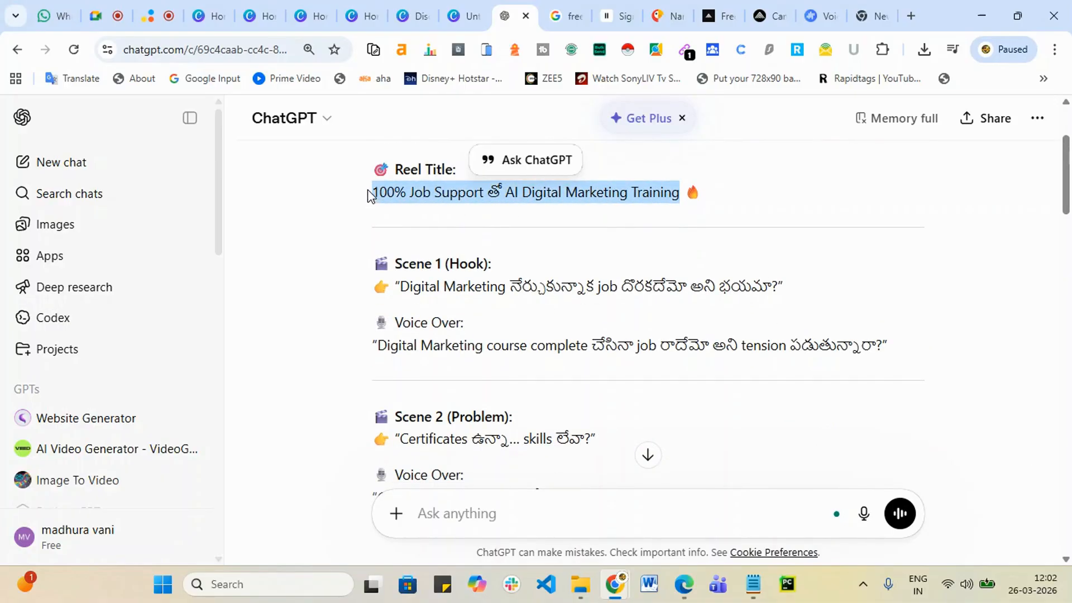
- Return to the Canva design, paste the copied reel title as the AI Image Gen prompt, and try to generate the image
{"action": "left_click", "coordinate": [470, 6]}
{"action": "key", "text": "ctrl+v"}
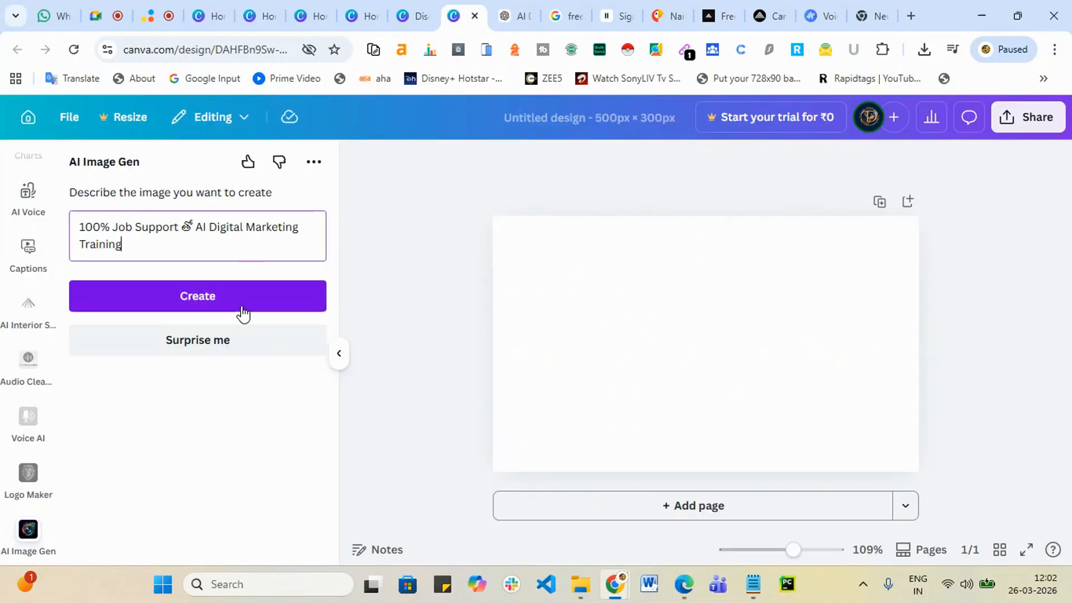
{"action": "left_click", "coordinate": [244, 307]}
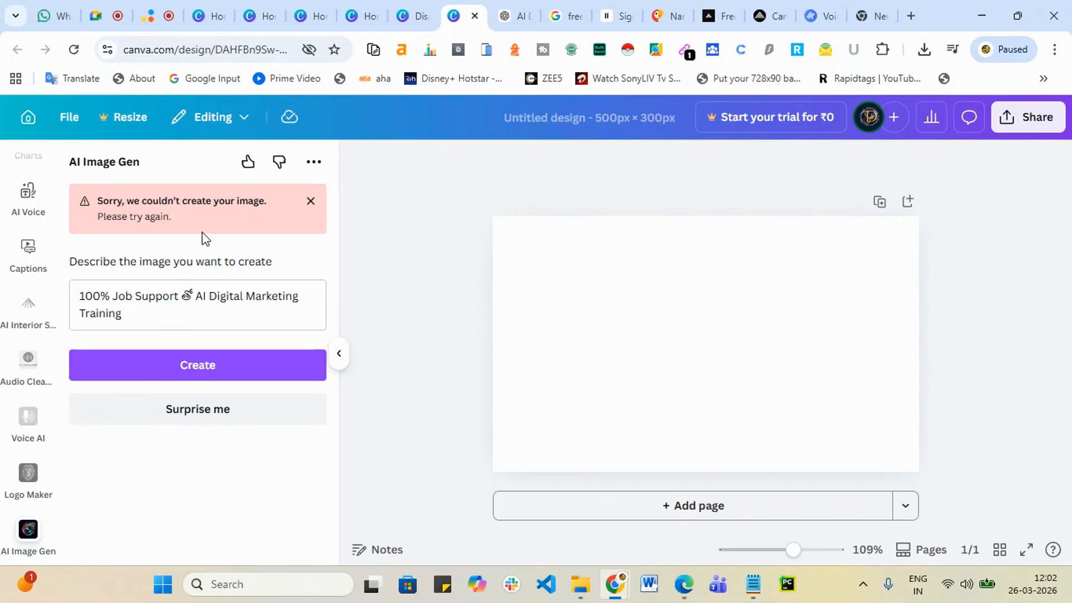
- Remove the Telugu word from the image prompt, leaving "100% Job Support AI Digital Marketing Training", and try generating again
{"action": "left_click", "coordinate": [192, 297]}
{"action": "key", "text": "BackSpace"}
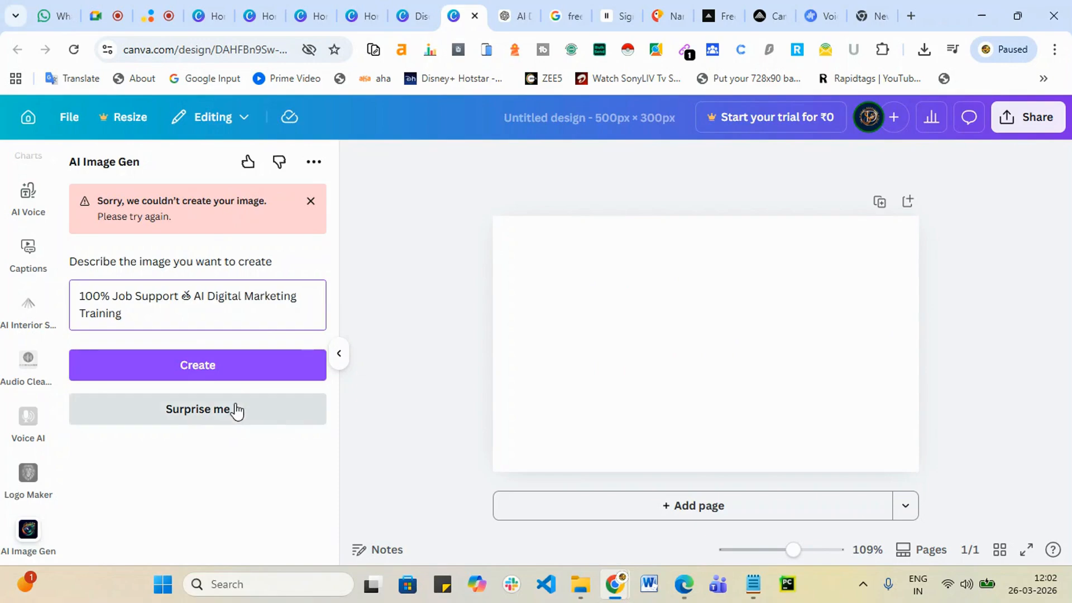
{"action": "key", "text": "BackSpace"}
{"action": "left_click", "coordinate": [256, 366]}
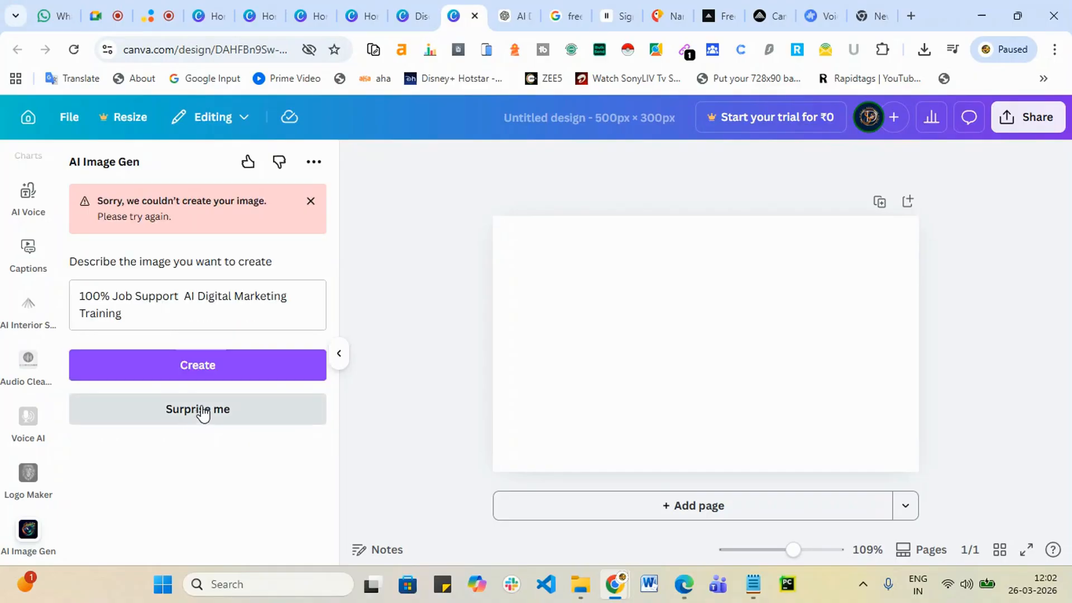
- Remove "100%" from the image prompt, leaving "Job Support AI Digital Marketing Training", and try generating the image again
{"action": "left_click_drag", "start_coordinate": [114, 297], "coordinate": [5, 311]}
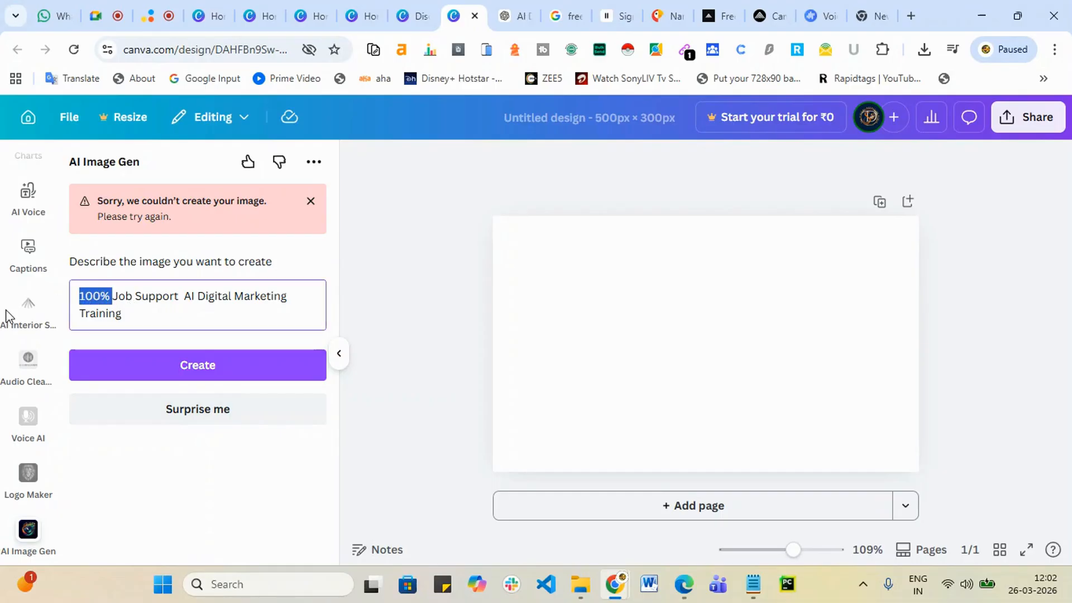
{"action": "key", "text": "BackSpace"}
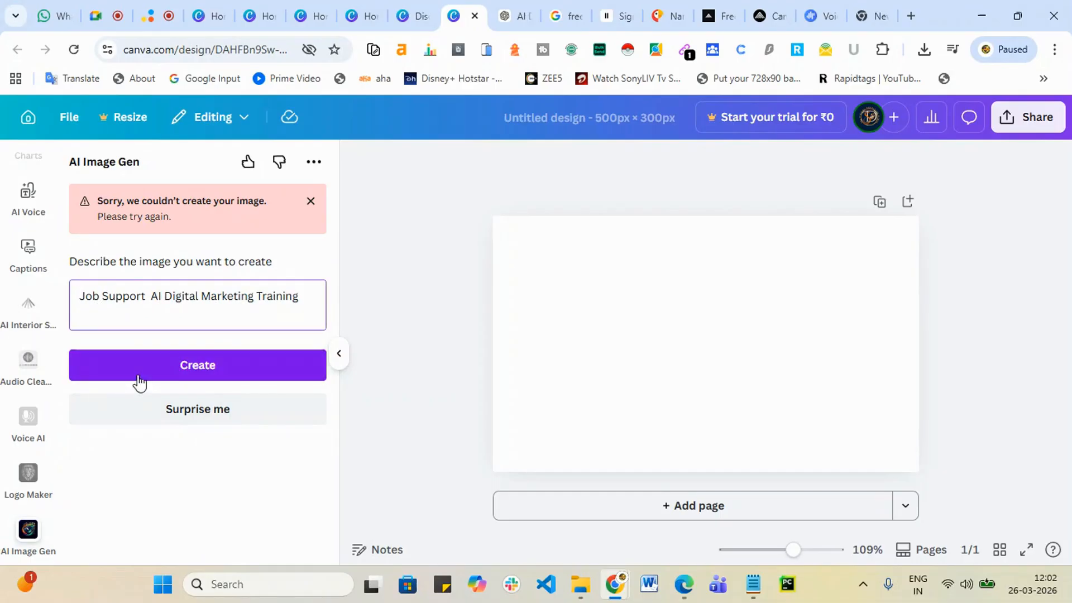
{"action": "left_click", "coordinate": [179, 364]}
- Replace the image prompt with "baby playing with cat", try to generate the image, and dismiss the error message
{"action": "left_click_drag", "start_coordinate": [299, 296], "coordinate": [2, 338]}
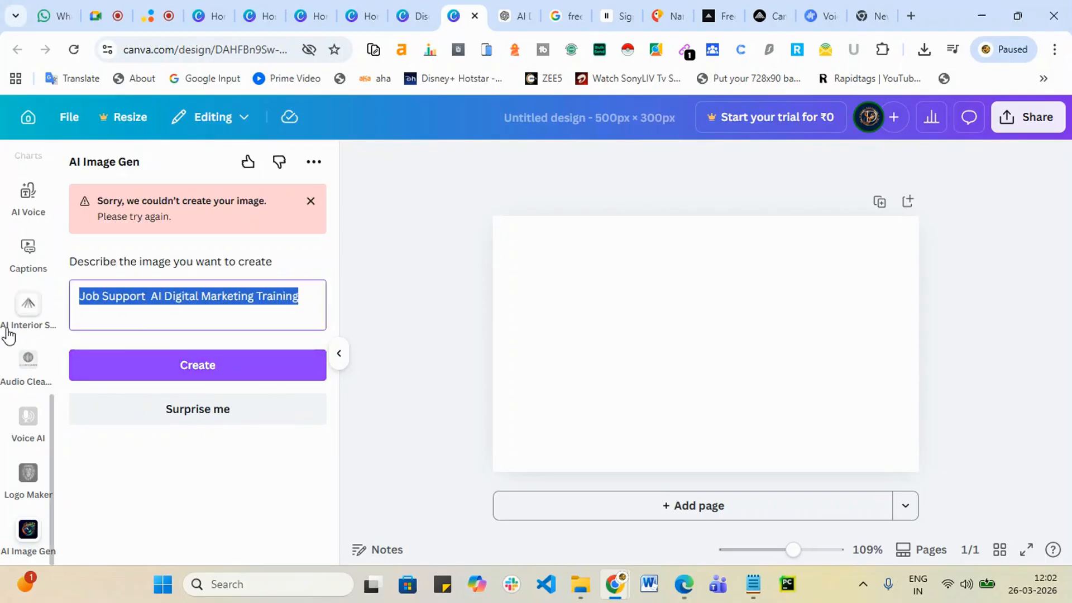
{"action": "type", "text": "ba"}
{"action": "type", "text": "a"}
{"action": "key", "text": "BackSpace"}
{"action": "type", "text": "y p"}
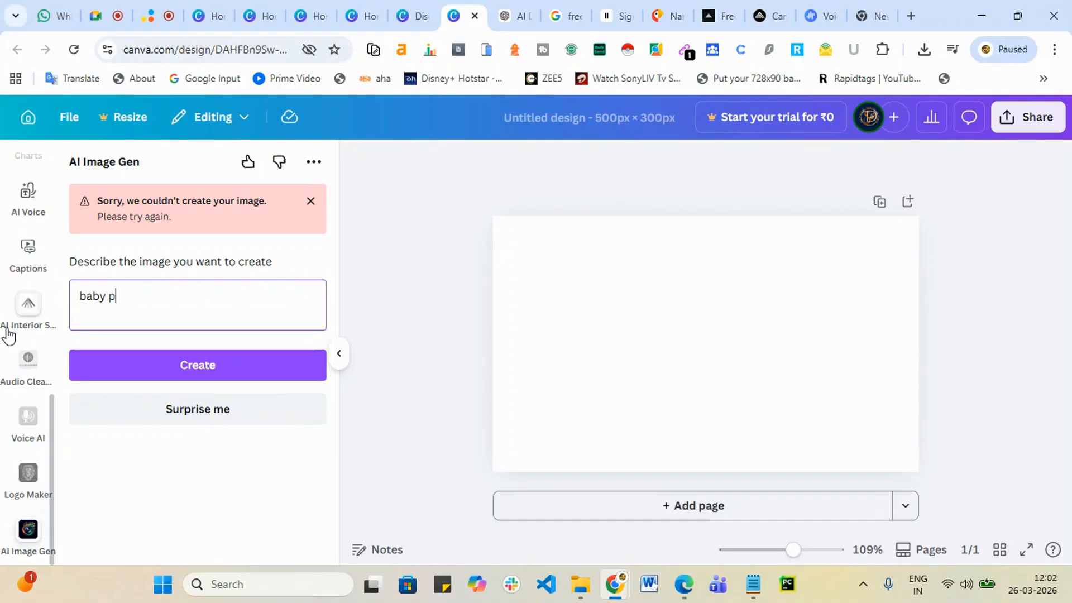
{"action": "type", "text": "laying with cat"}
{"action": "left_click", "coordinate": [245, 372]}
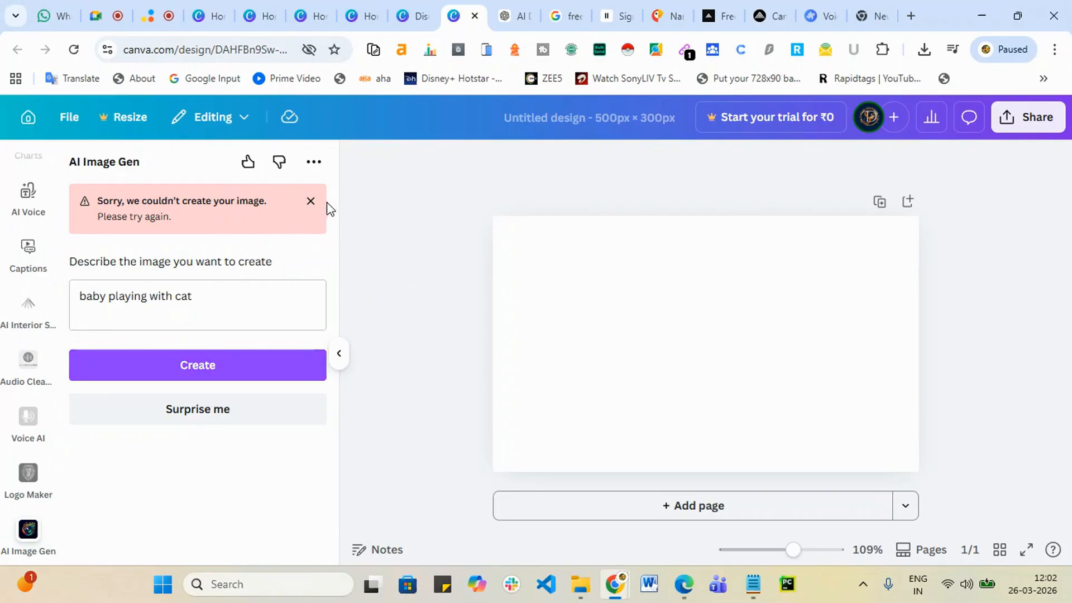
{"action": "left_click", "coordinate": [311, 200]}
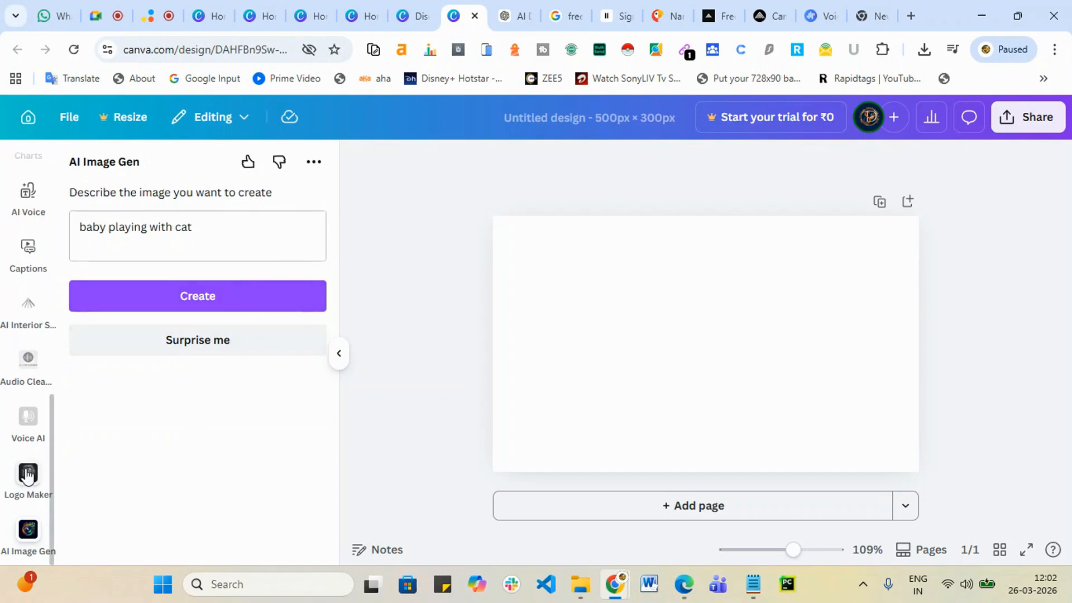
- Close the AI Image Gen app and look at the Captions and AI Interior Styler apps
{"action": "left_click", "coordinate": [21, 555]}
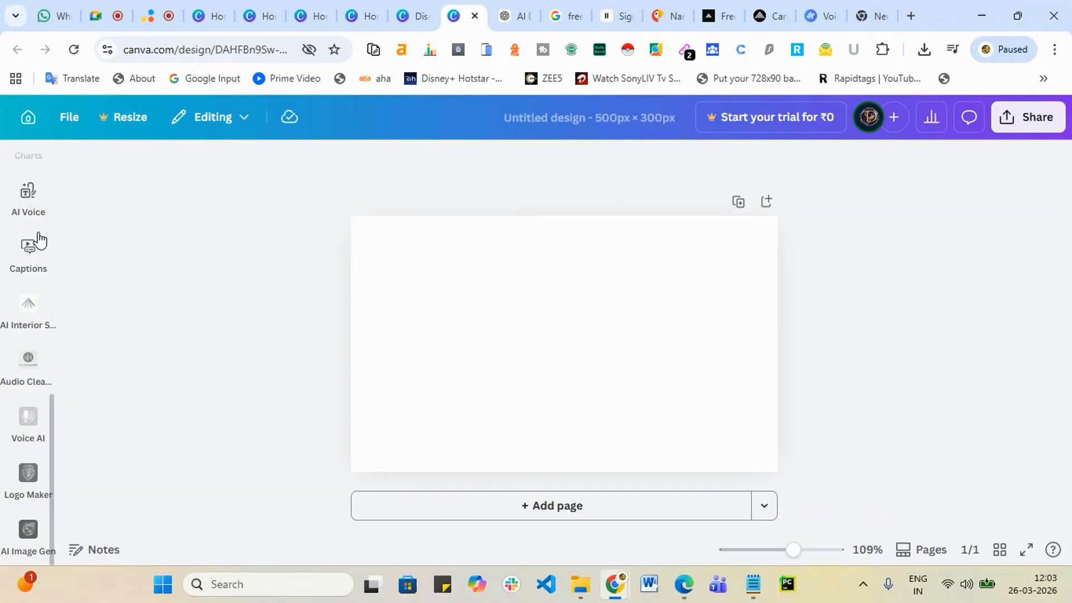
{"action": "left_click", "coordinate": [42, 250]}
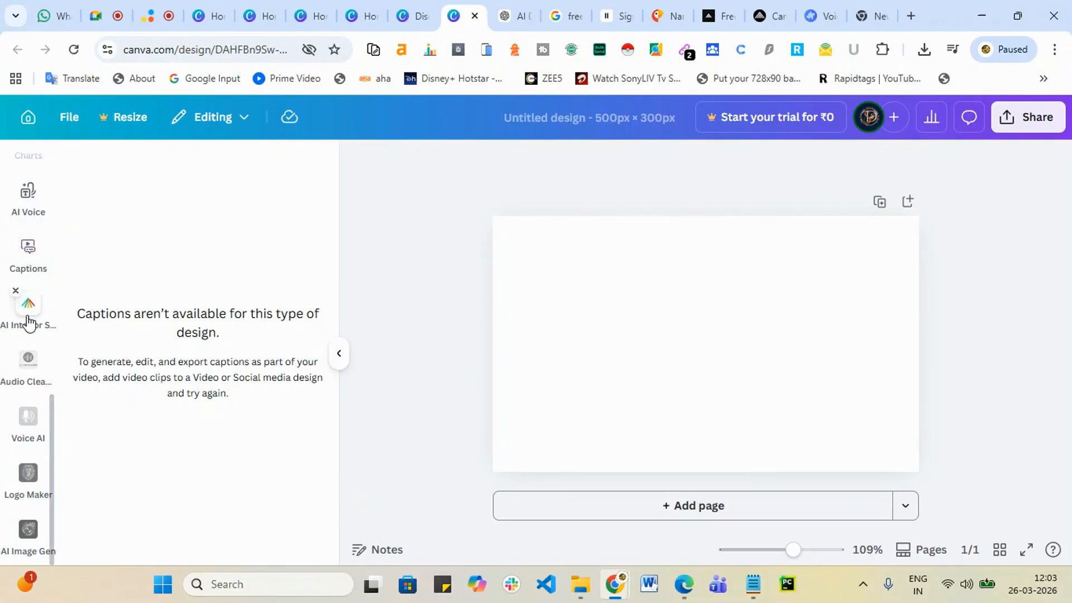
{"action": "left_click", "coordinate": [29, 313]}
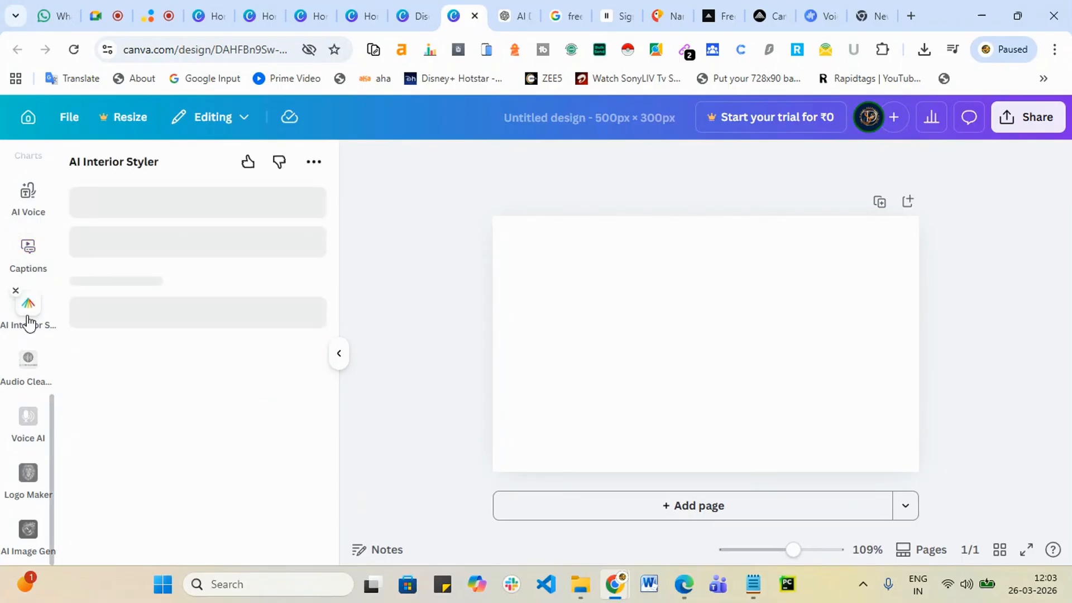
- Close the Canva design and the surplus Canva pages in the browser, keeping only one Canva home page open
{"action": "left_click", "coordinate": [474, 17]}
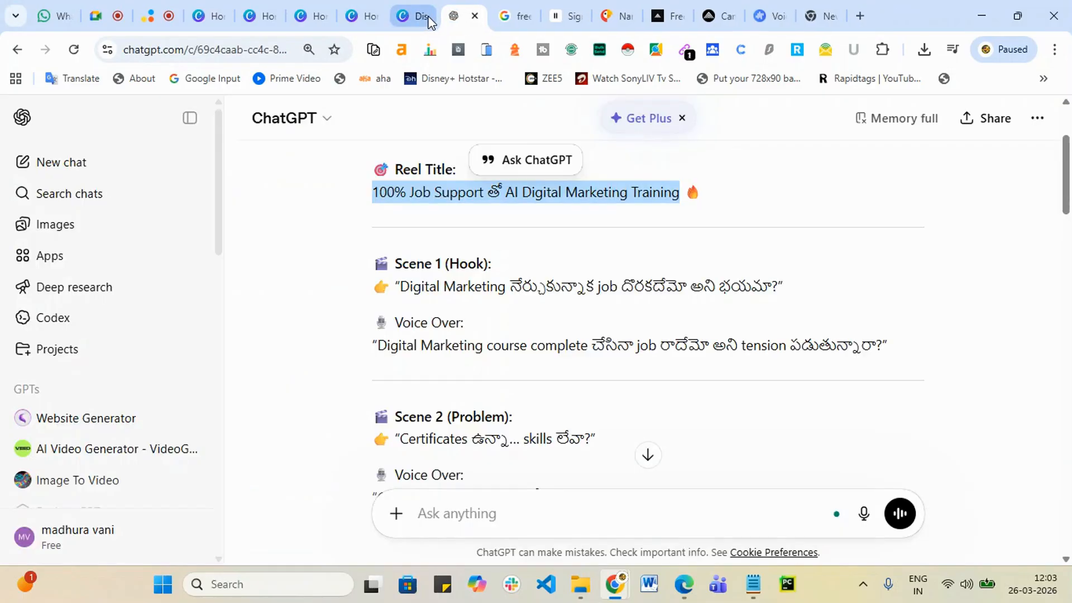
{"action": "left_click", "coordinate": [428, 21]}
{"action": "left_click", "coordinate": [426, 17]}
{"action": "left_click", "coordinate": [369, 14]}
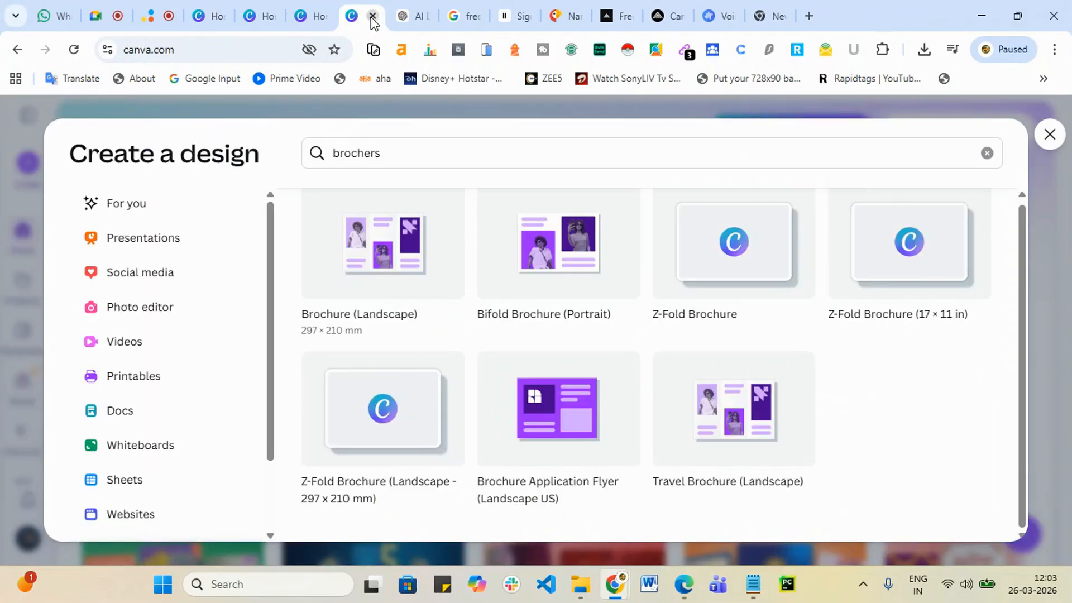
{"action": "left_click", "coordinate": [370, 17]}
{"action": "left_click", "coordinate": [316, 14]}
{"action": "left_click", "coordinate": [322, 17]}
{"action": "left_click", "coordinate": [271, 17]}
{"action": "left_click", "coordinate": [276, 15]}
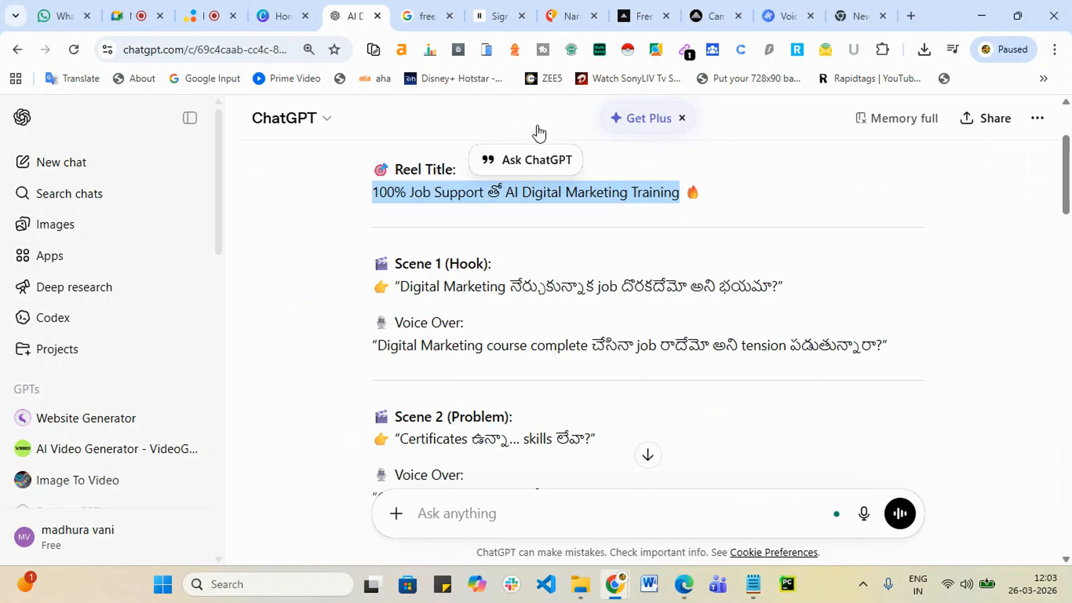
- Search Google for "pinterest" in the empty browser page and open the Pinterest website
{"action": "left_click", "coordinate": [849, 7]}
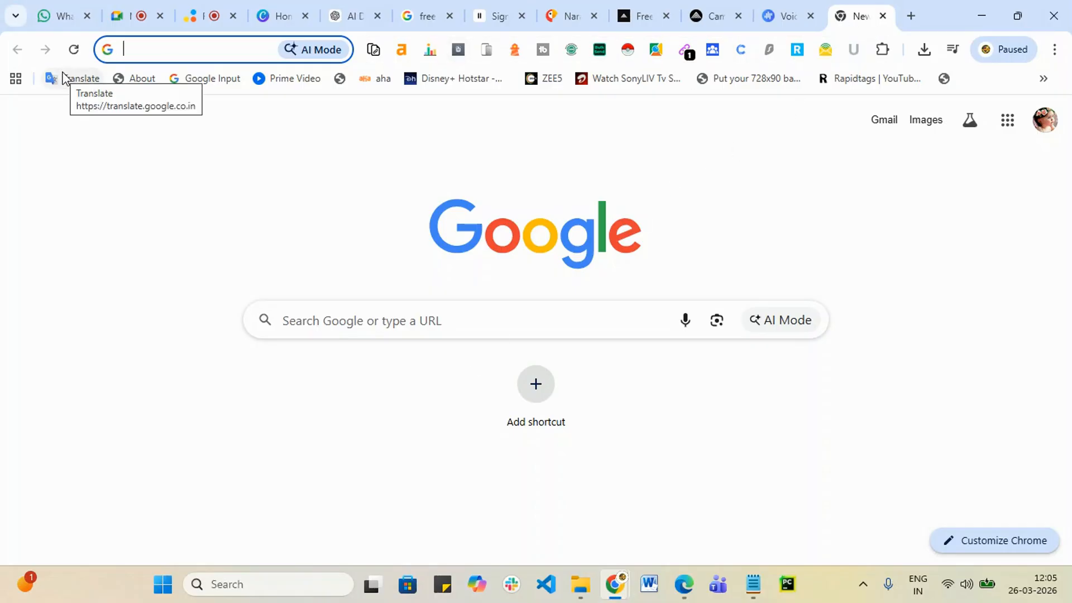
{"action": "type", "text": "pintres"}
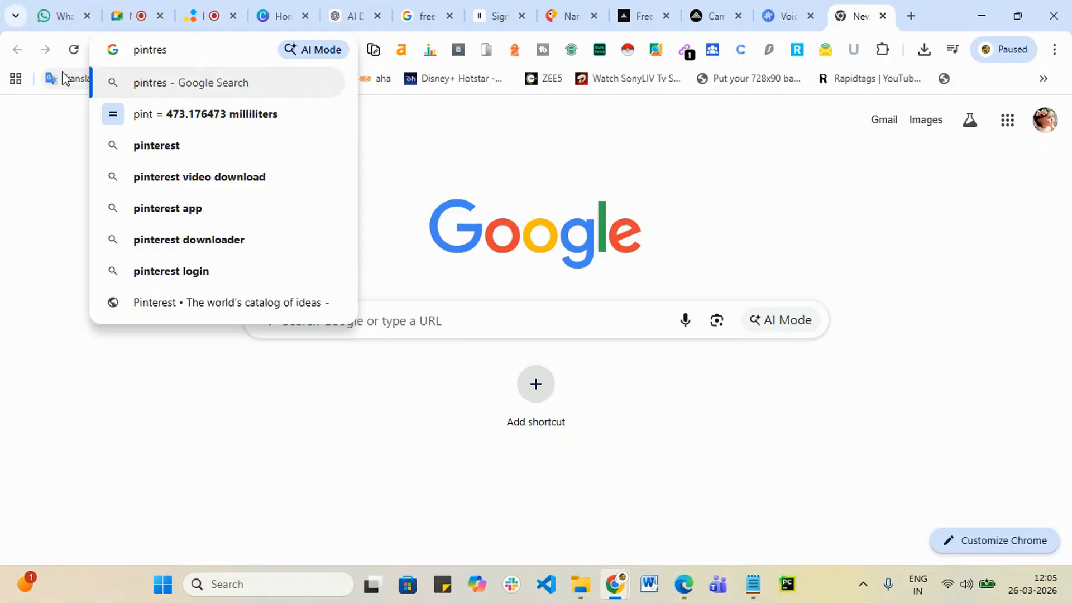
{"action": "key", "text": "Down"}
{"action": "key", "text": "Down"}
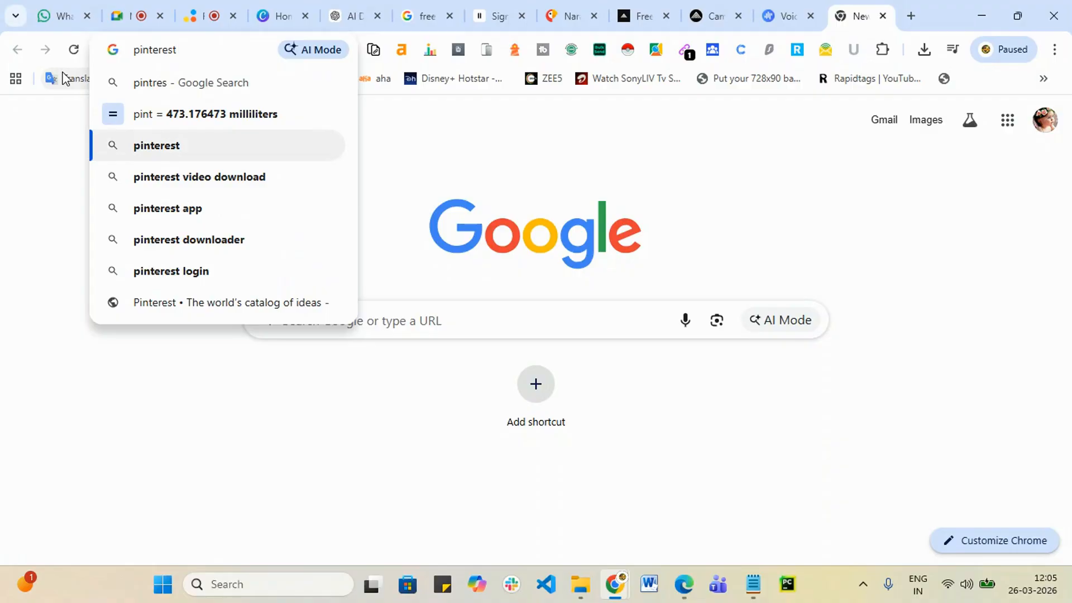
{"action": "key", "text": "Return"}
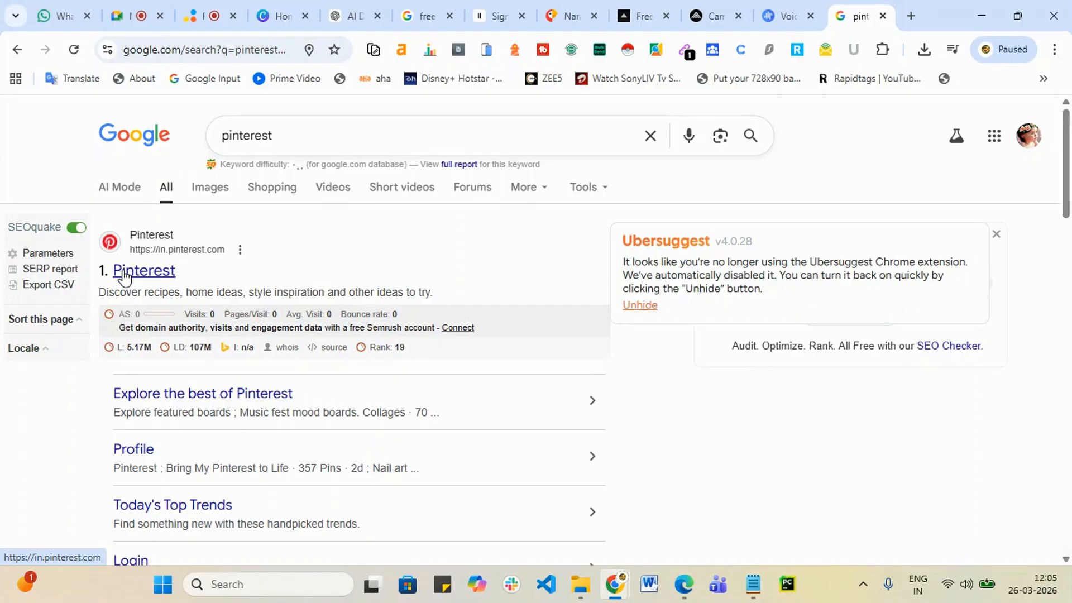
{"action": "left_click", "coordinate": [123, 275]}
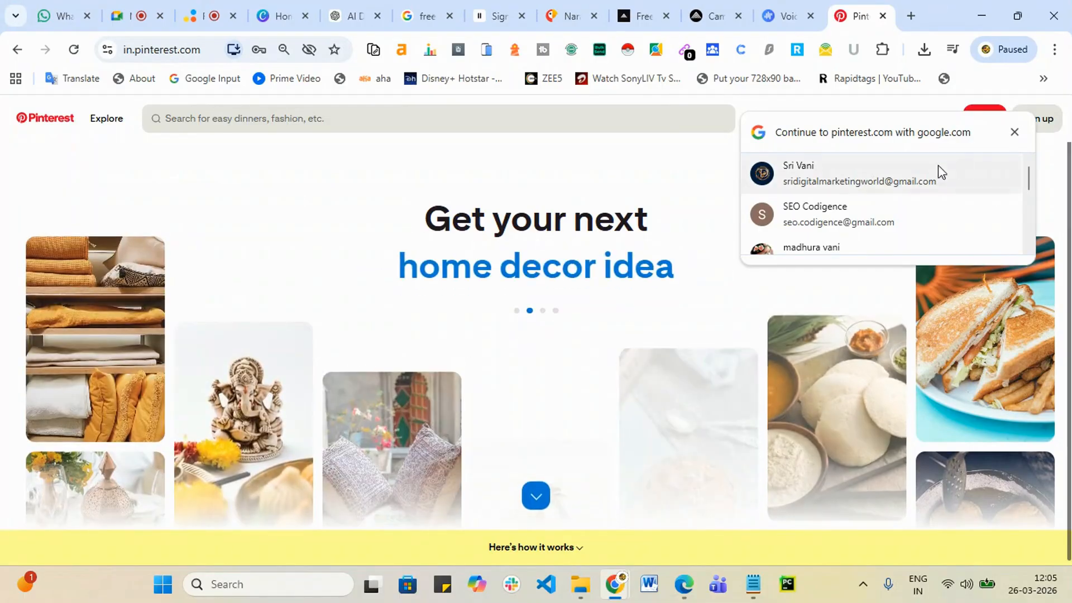
- Dismiss the Google account prompt, view Pinterest's sign-up form and close it
{"action": "left_click", "coordinate": [1015, 132]}
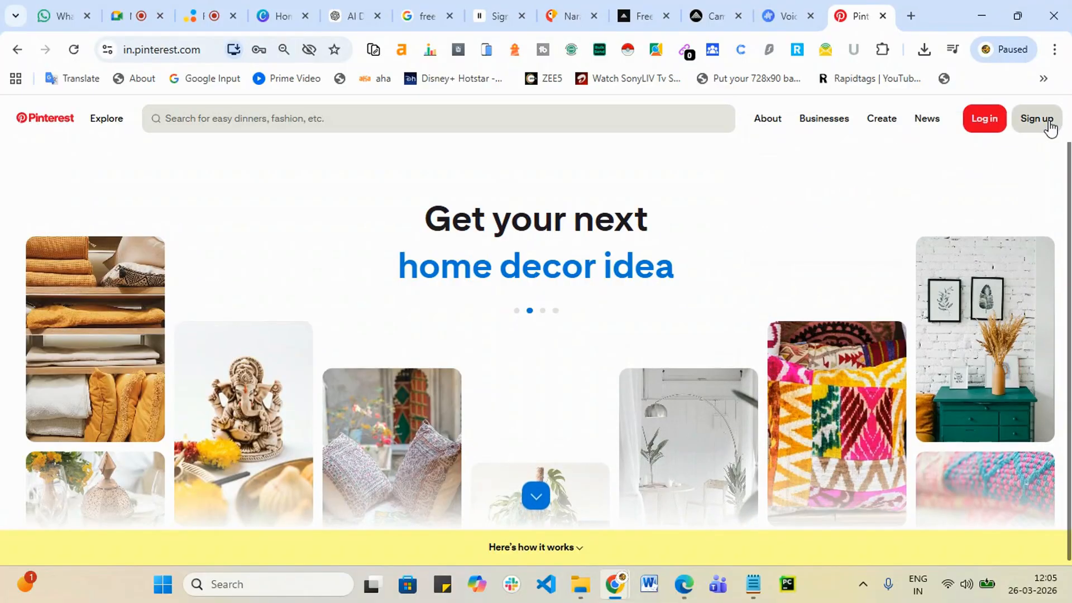
{"action": "left_click", "coordinate": [1046, 121]}
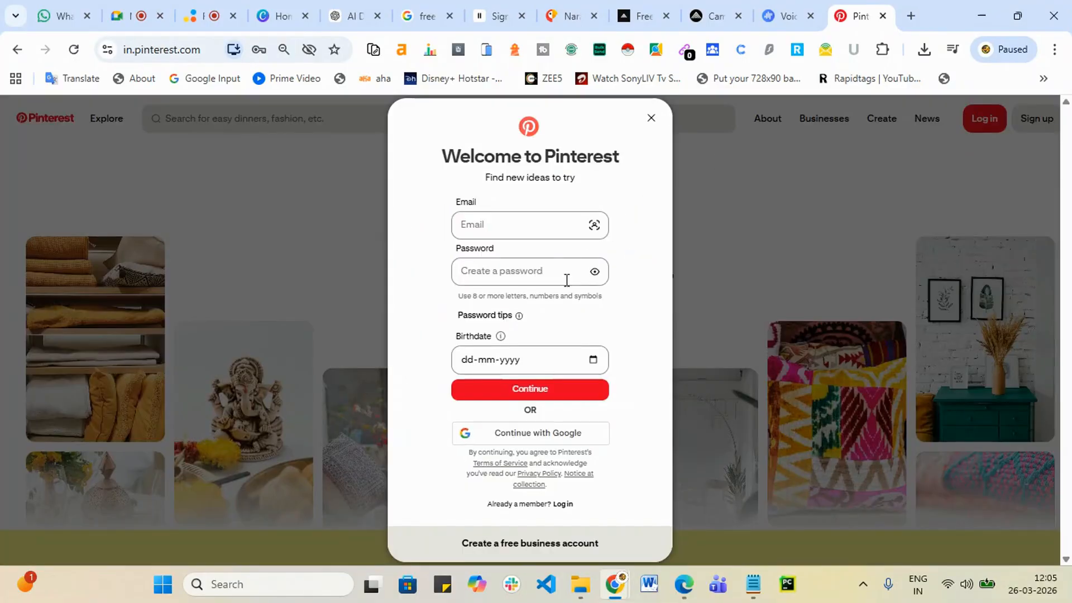
{"action": "left_click", "coordinate": [837, 244]}
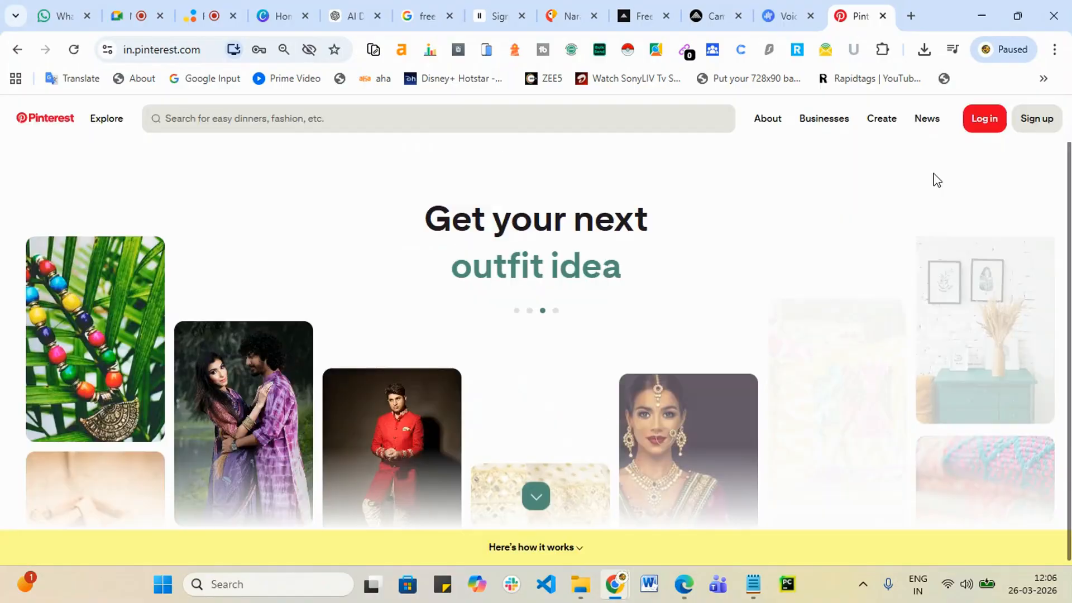
- Log in to Pinterest with the Google account
{"action": "left_click", "coordinate": [985, 119]}
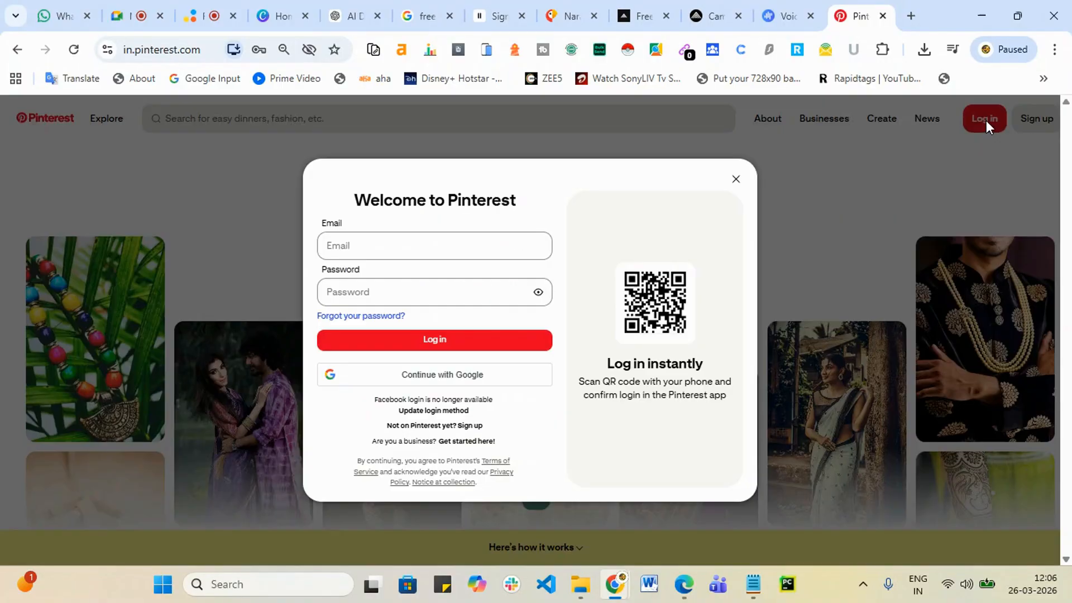
{"action": "left_click", "coordinate": [463, 373]}
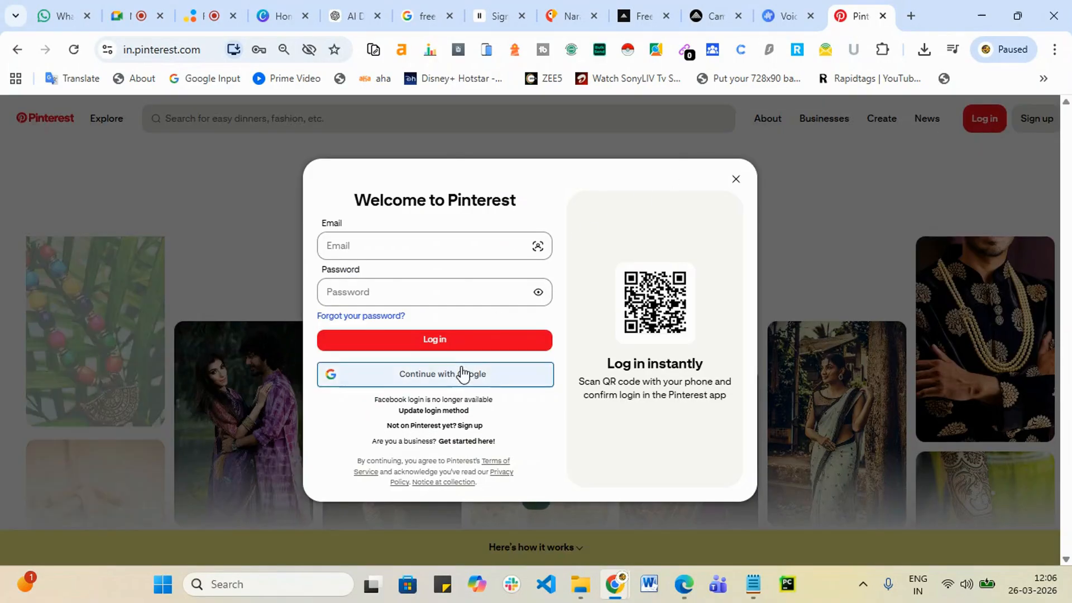
{"action": "left_click", "coordinate": [519, 245]}
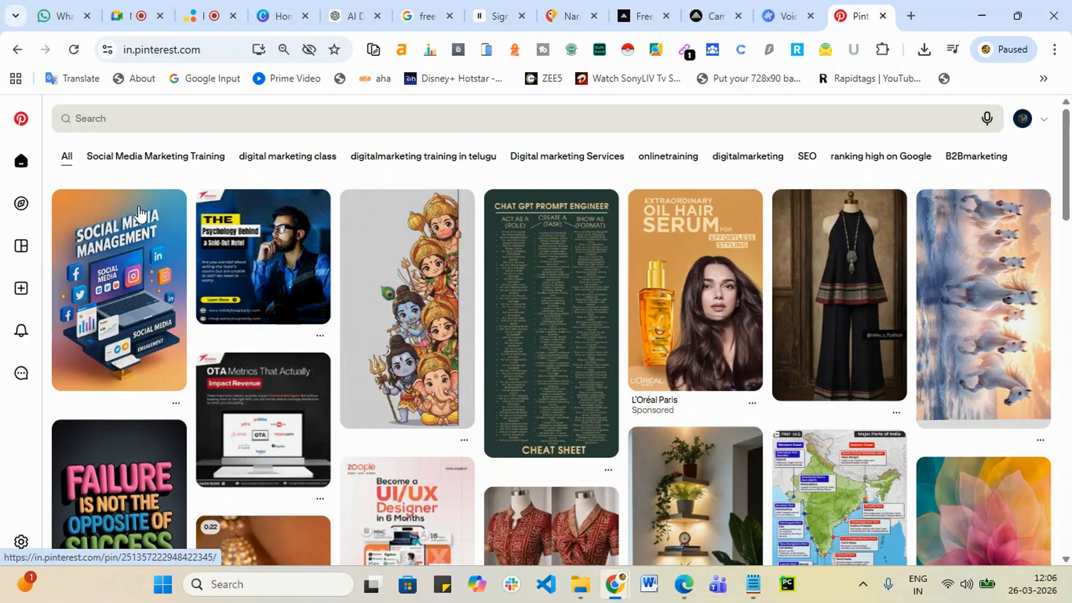
- Open the "Social Media Management" pin in the home feed and browse its related pins
{"action": "left_click", "coordinate": [125, 301]}
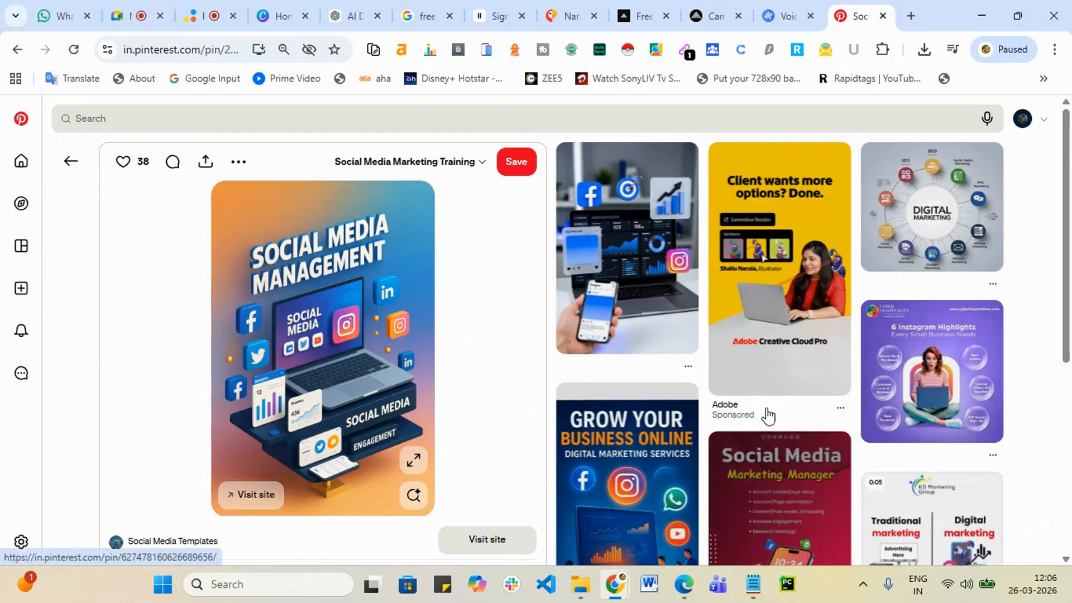
{"action": "scroll", "coordinate": [980, 284], "scroll_direction": "down", "scroll_amount": 1}
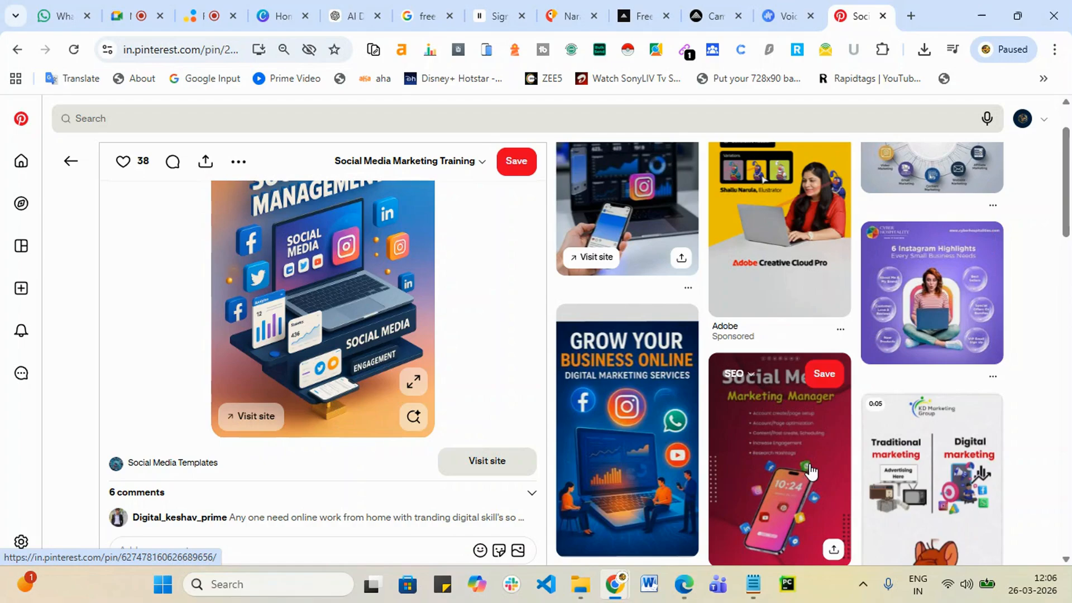
{"action": "scroll", "coordinate": [994, 397], "scroll_direction": "down", "scroll_amount": 3}
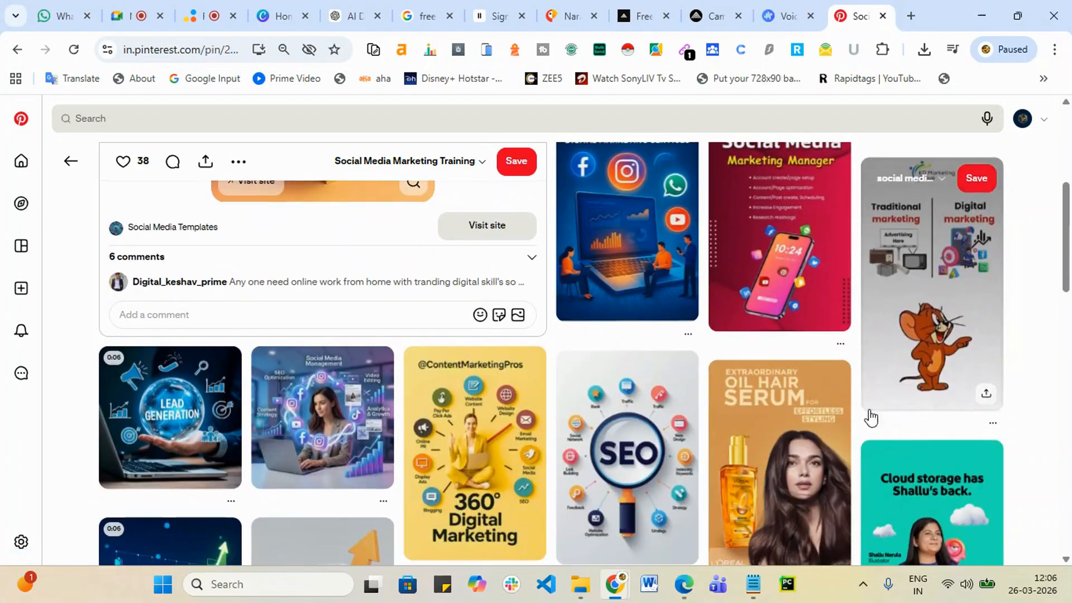
{"action": "scroll", "coordinate": [890, 416], "scroll_direction": "up", "scroll_amount": 2}
- Open the "Grow Your Business Online" pin and examine the related digital marketing poster designs
{"action": "left_click", "coordinate": [614, 360]}
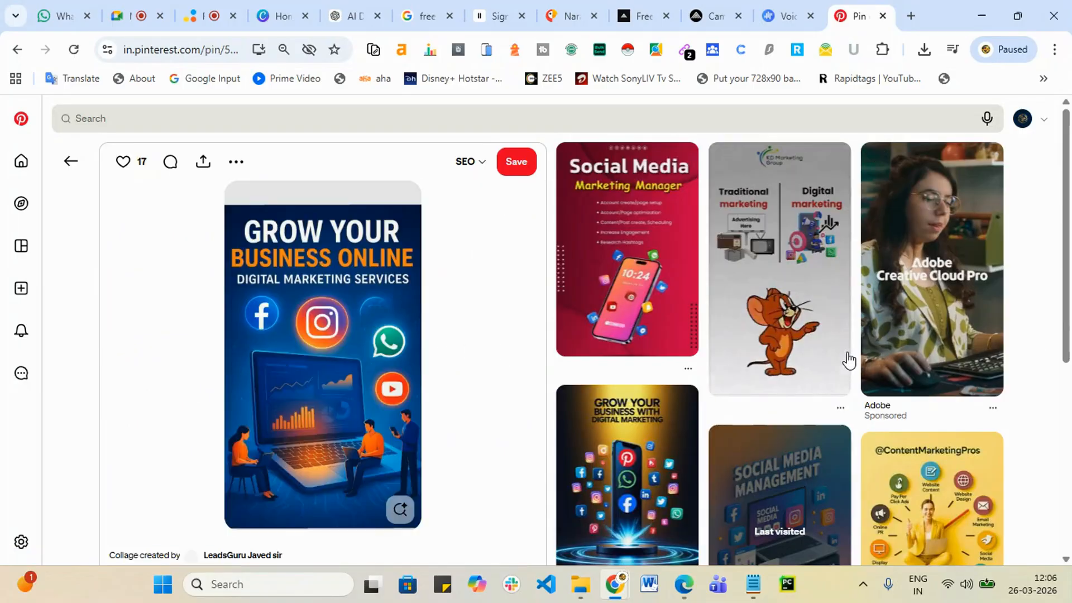
{"action": "scroll", "coordinate": [849, 361], "scroll_direction": "down", "scroll_amount": 3}
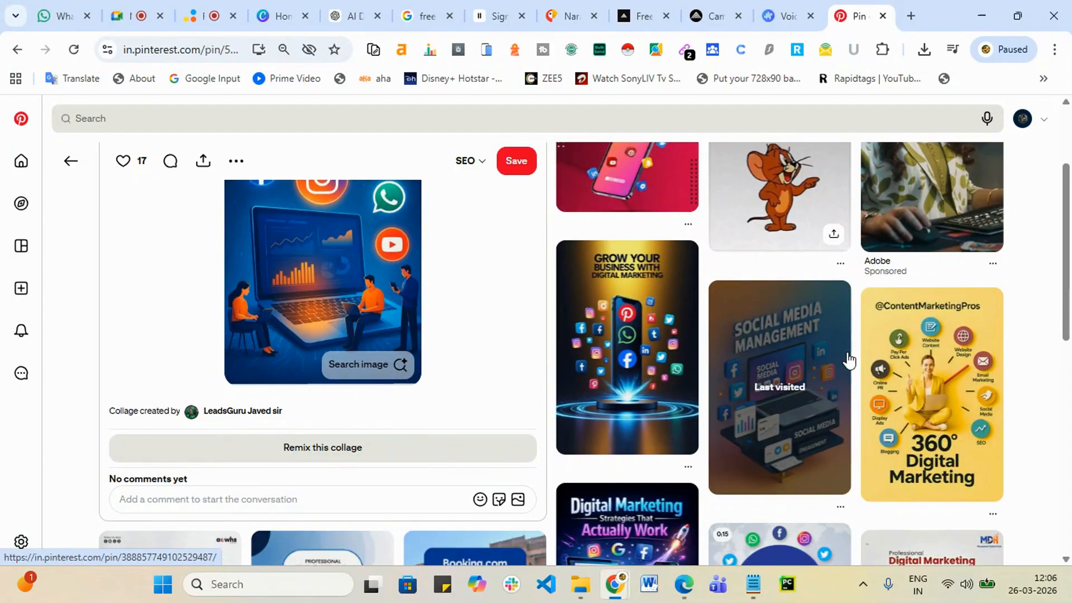
{"action": "mouse_move", "coordinate": [848, 361]}
{"action": "scroll", "coordinate": [848, 360], "scroll_direction": "down", "scroll_amount": 2}
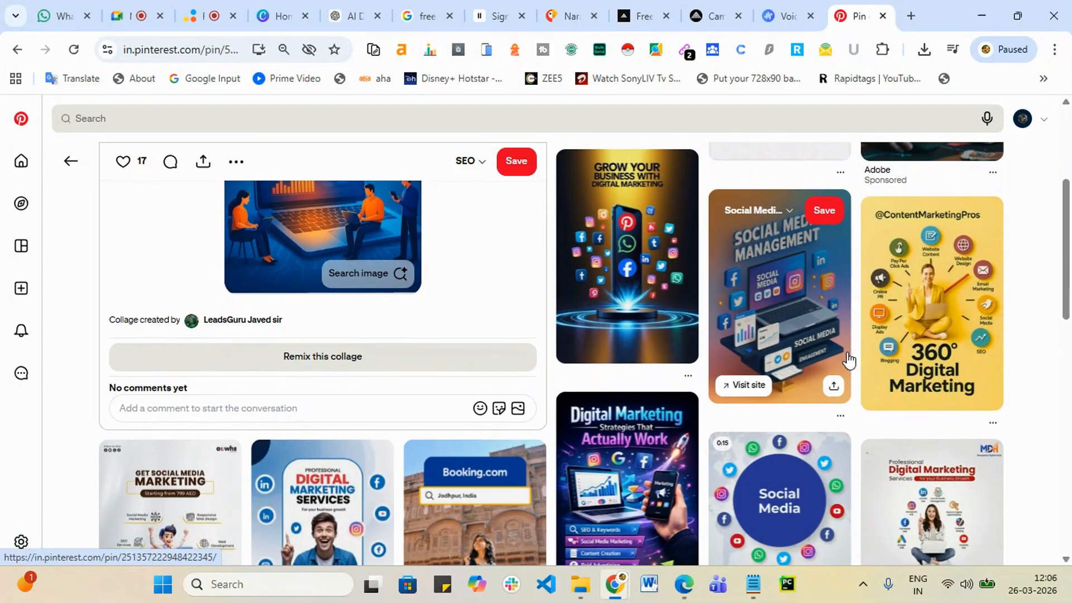
{"action": "scroll", "coordinate": [848, 361], "scroll_direction": "down", "scroll_amount": 4}
{"action": "scroll", "coordinate": [813, 377], "scroll_direction": "down", "scroll_amount": 7}
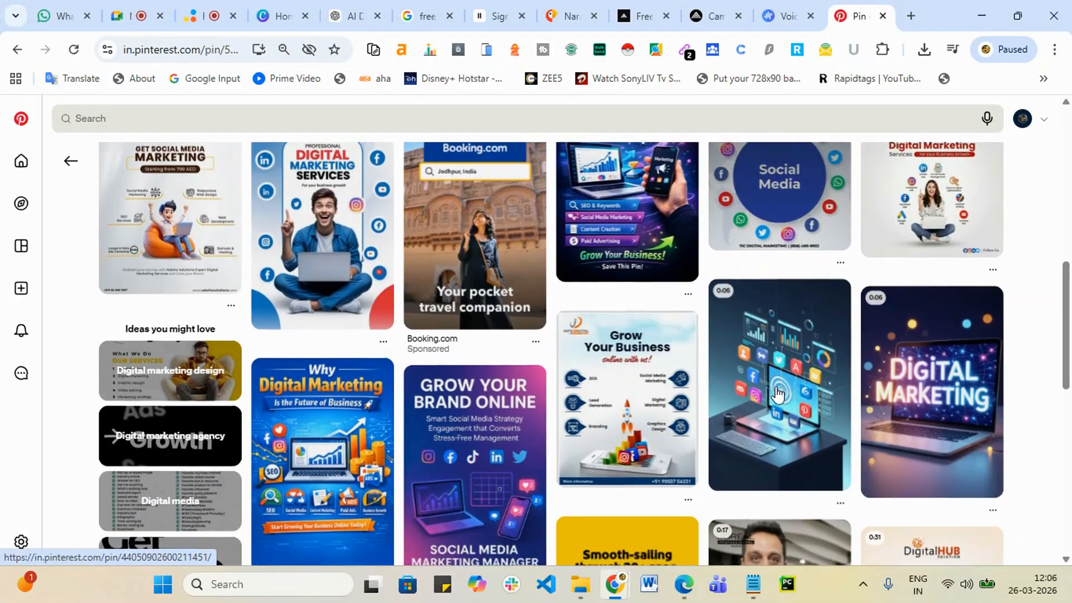
{"action": "scroll", "coordinate": [776, 394], "scroll_direction": "down", "scroll_amount": 2}
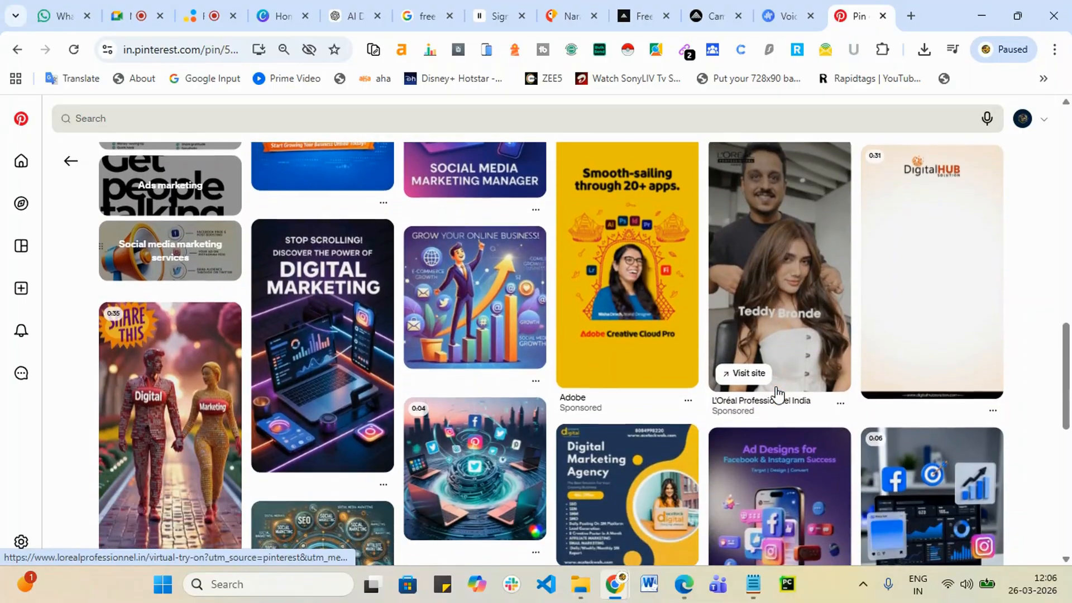
{"action": "scroll", "coordinate": [808, 385], "scroll_direction": "down", "scroll_amount": 4}
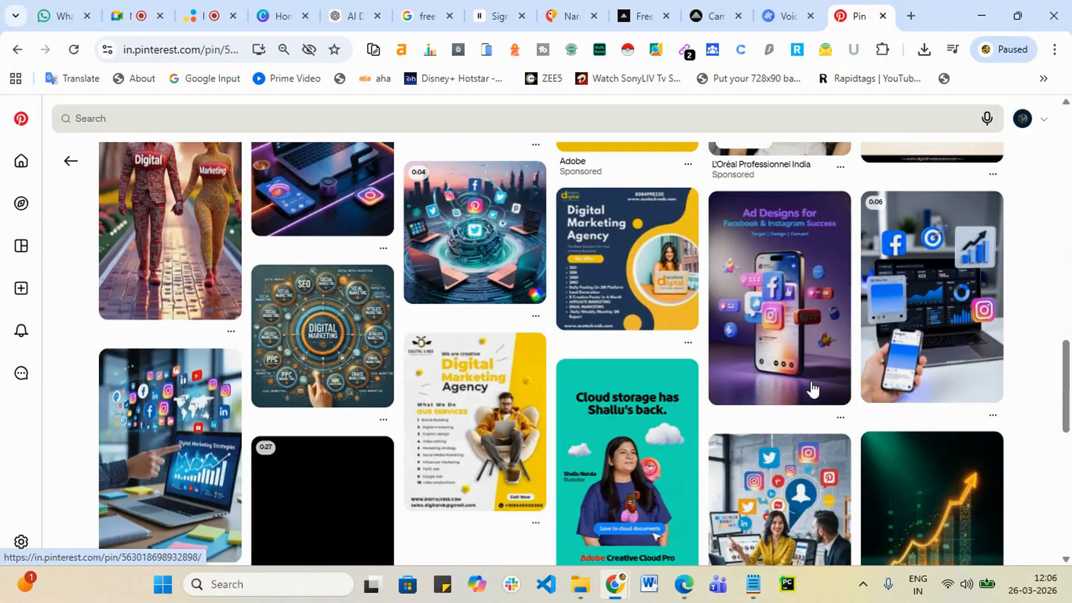
{"action": "scroll", "coordinate": [814, 387], "scroll_direction": "up", "scroll_amount": 2}
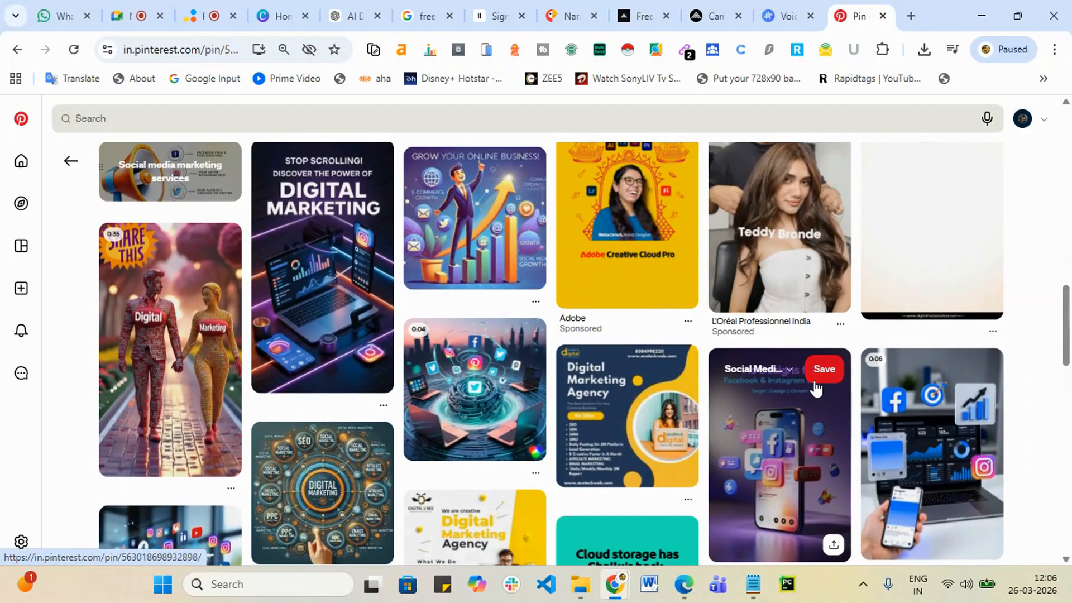
{"action": "scroll", "coordinate": [816, 388], "scroll_direction": "down", "scroll_amount": 3}
{"action": "scroll", "coordinate": [815, 390], "scroll_direction": "down", "scroll_amount": 5}
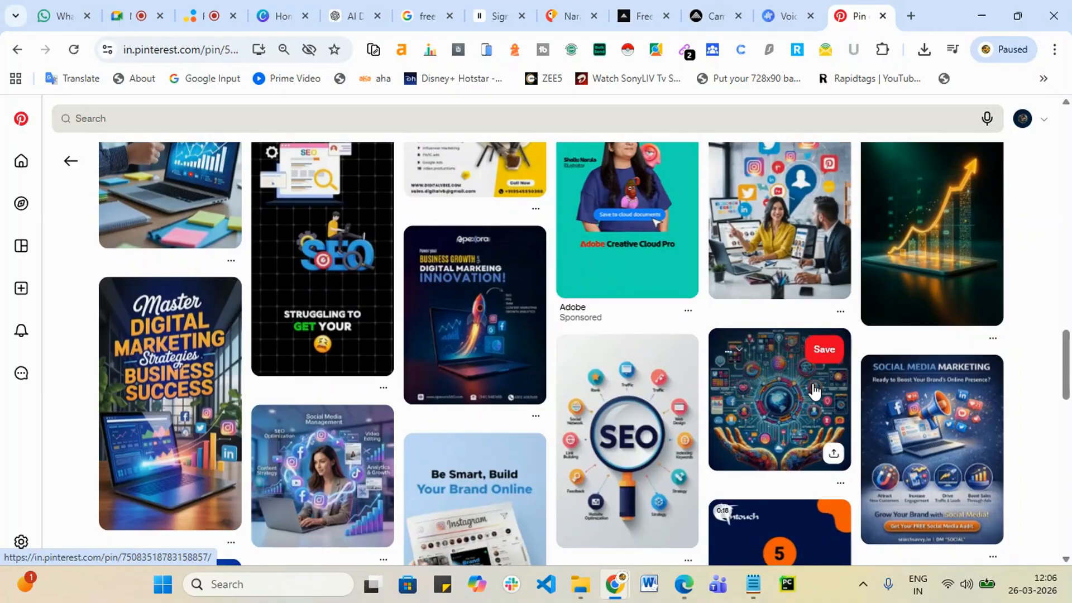
{"action": "scroll", "coordinate": [814, 389], "scroll_direction": "down", "scroll_amount": 10}
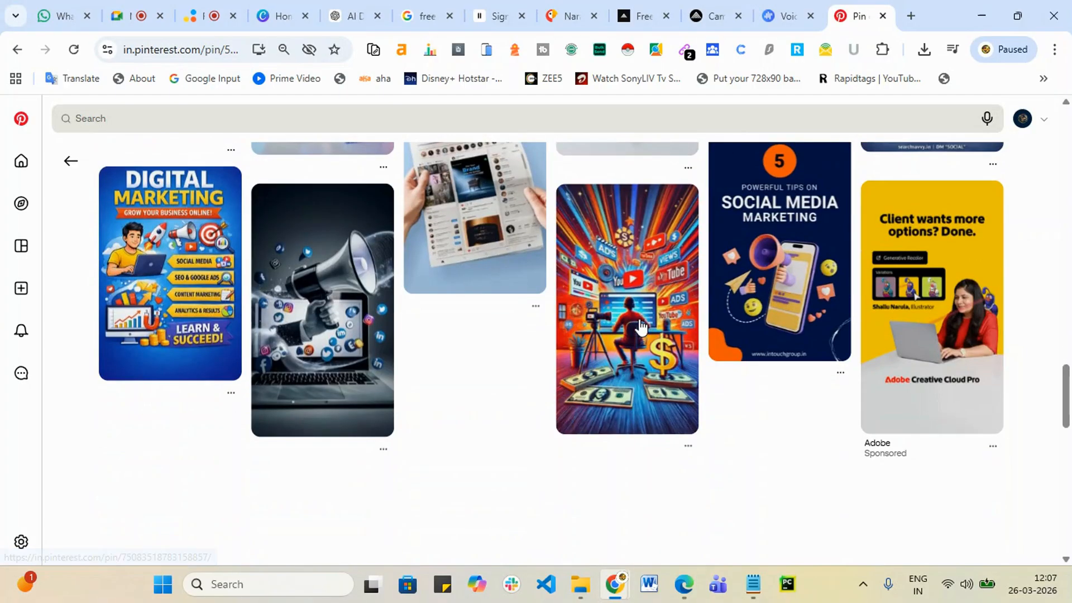
- Return from the "Grow Your Business Online" pin to the previously viewed "Social Media Management" pin
{"action": "scroll", "coordinate": [581, 394], "scroll_direction": "up", "scroll_amount": 15}
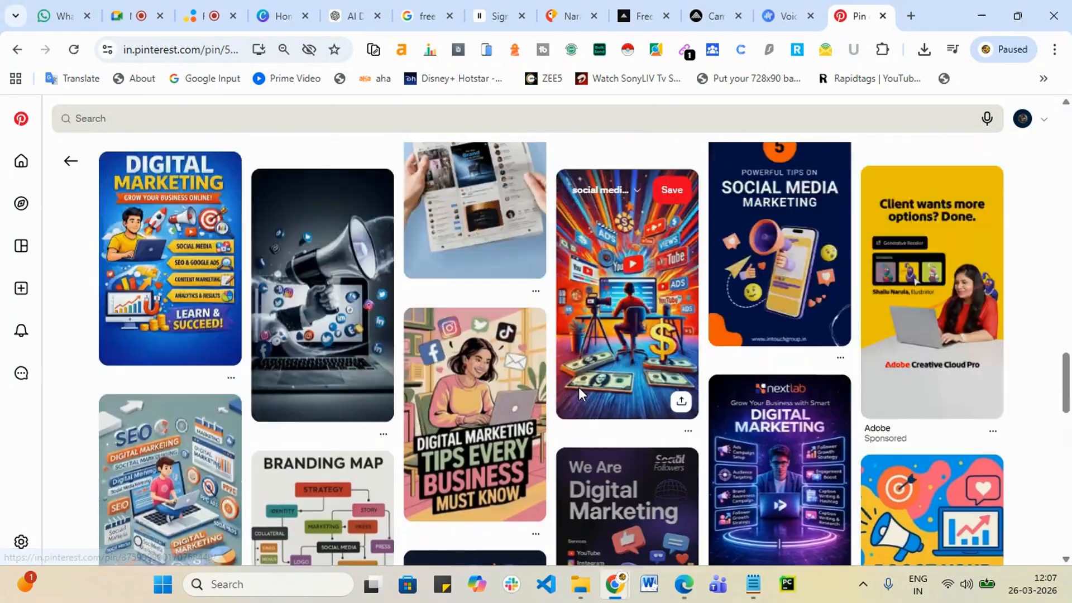
{"action": "scroll", "coordinate": [581, 393], "scroll_direction": "up", "scroll_amount": 5}
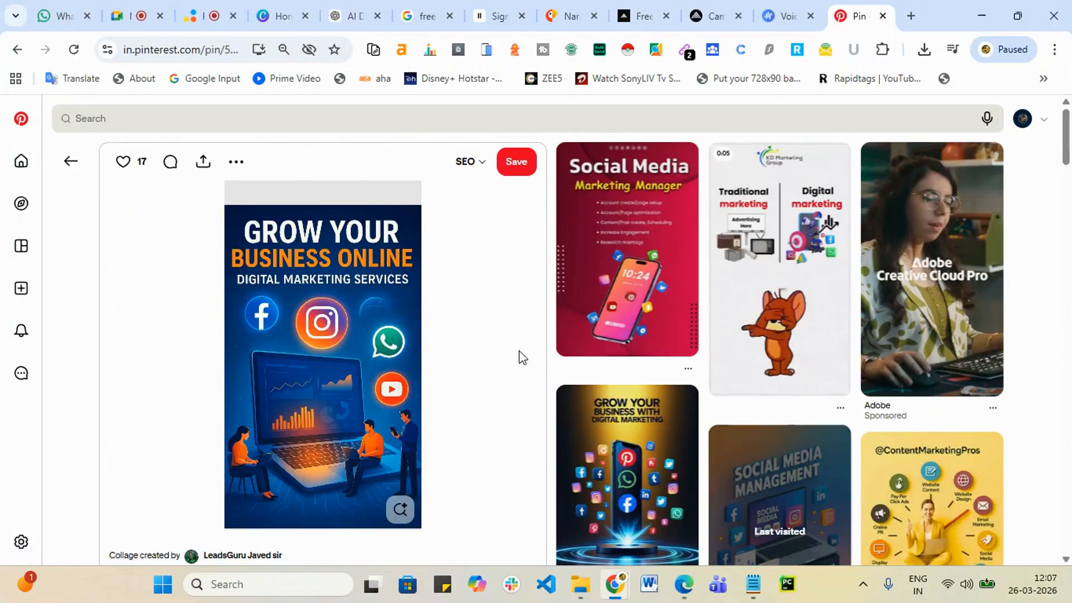
{"action": "left_click", "coordinate": [71, 162]}
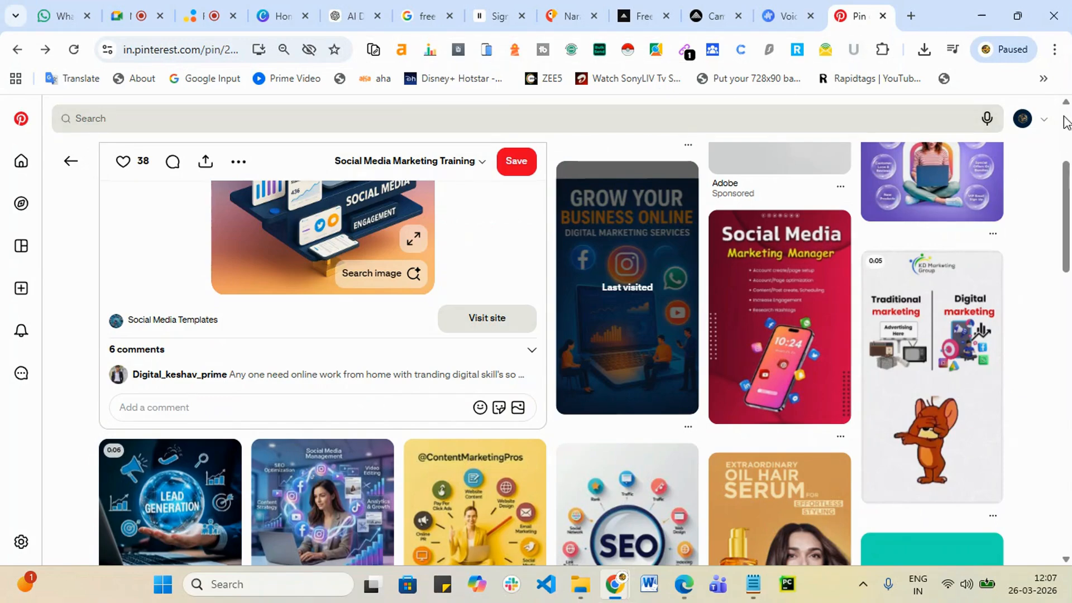
- Open the account's saved ideas and examine its public profile with the saved boards
{"action": "left_click", "coordinate": [1023, 119]}
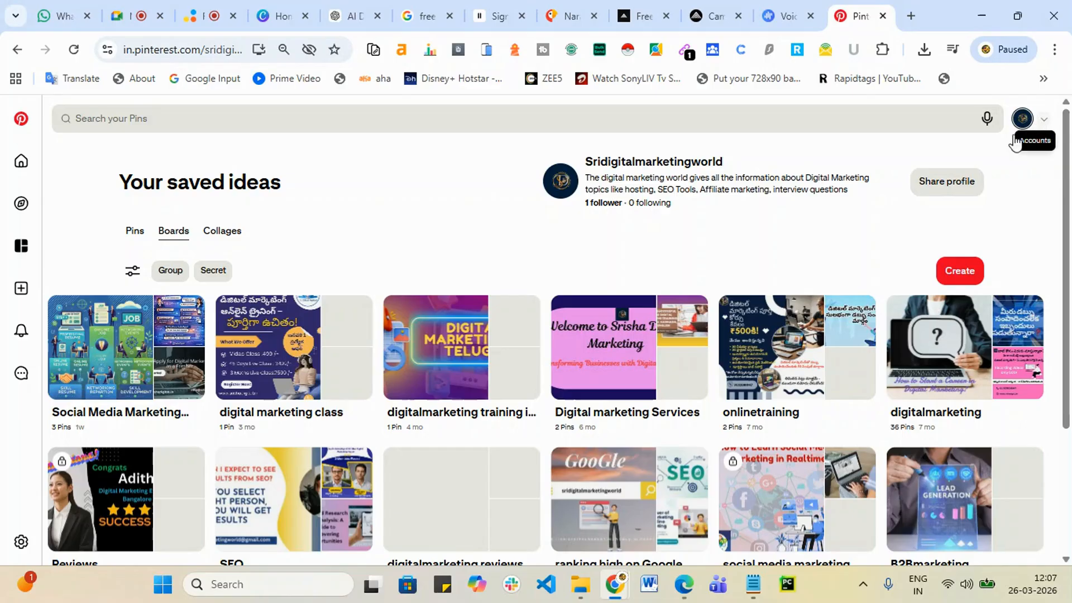
{"action": "left_click", "coordinate": [661, 167]}
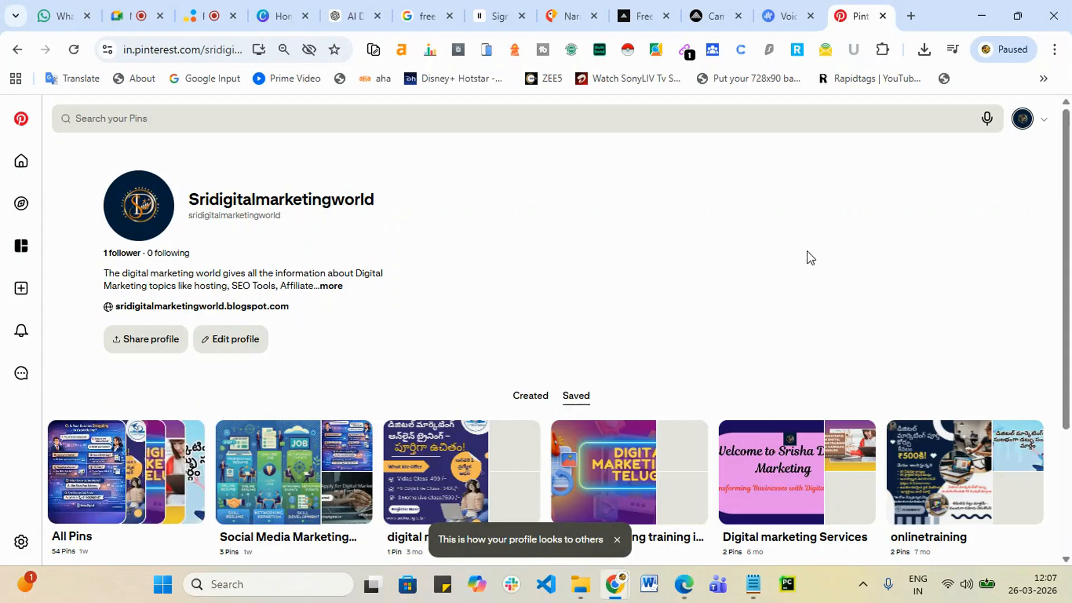
{"action": "scroll", "coordinate": [782, 263], "scroll_direction": "down", "scroll_amount": 3}
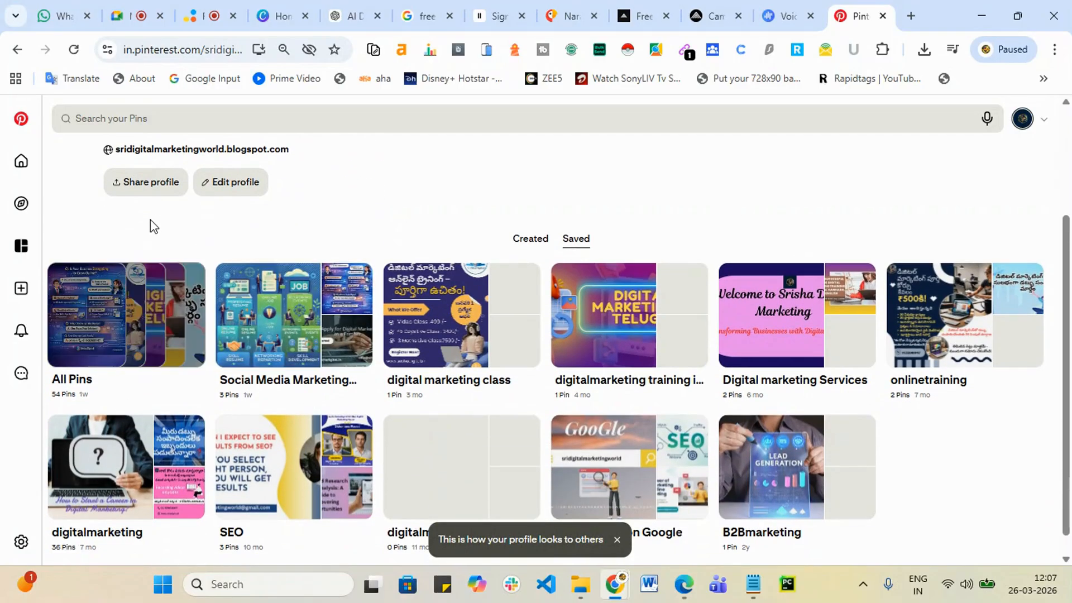
{"action": "scroll", "coordinate": [275, 255], "scroll_direction": "up", "scroll_amount": 1}
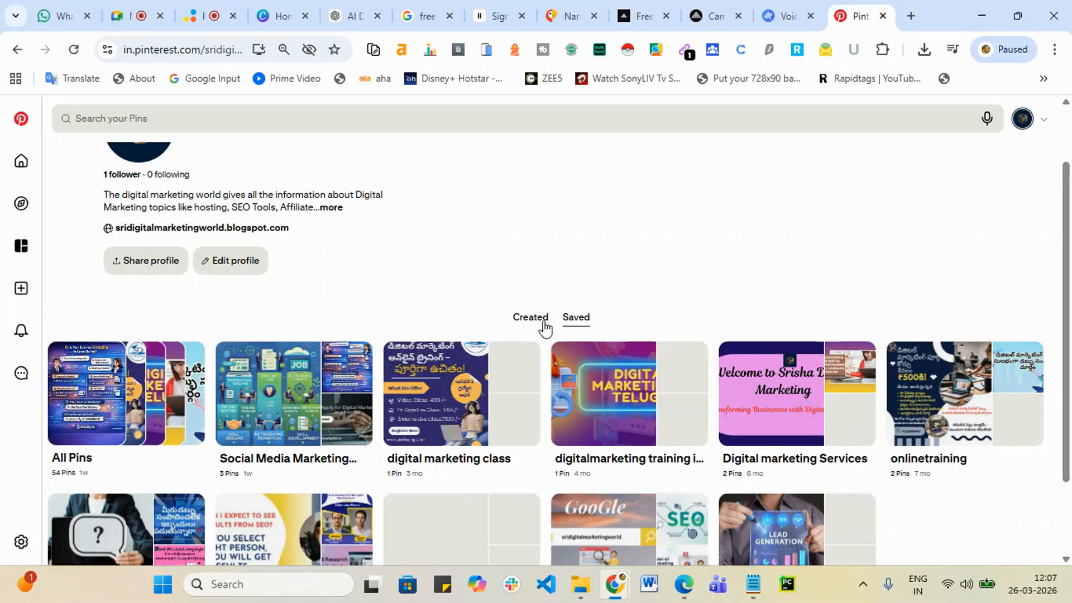
- Start a new Pinterest pin and upload the image "Training (1) - Copy" from the Downloads folder
{"action": "left_click", "coordinate": [21, 289]}
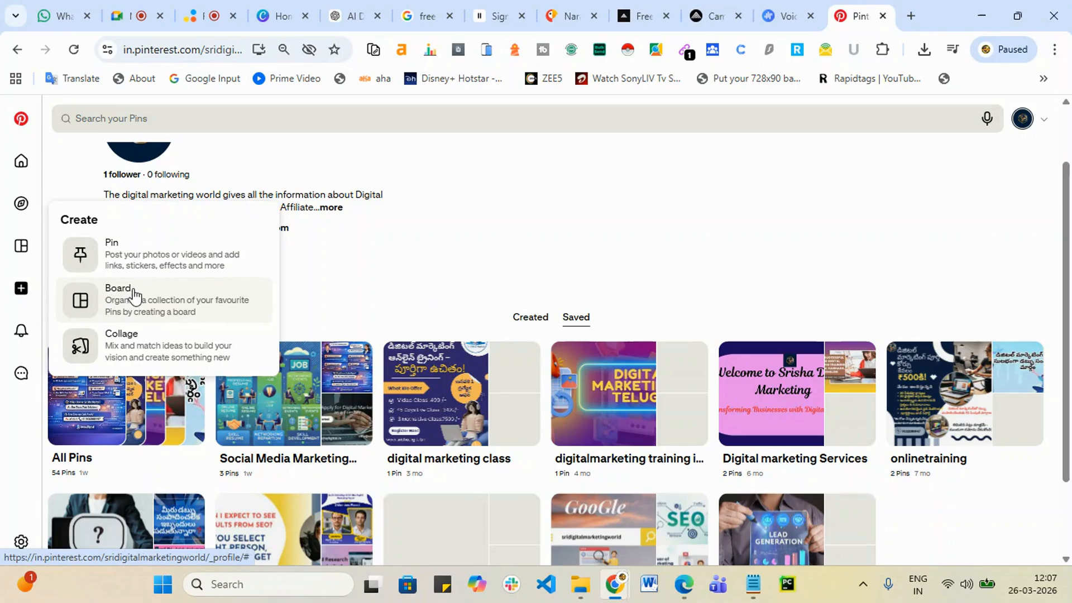
{"action": "left_click", "coordinate": [125, 257]}
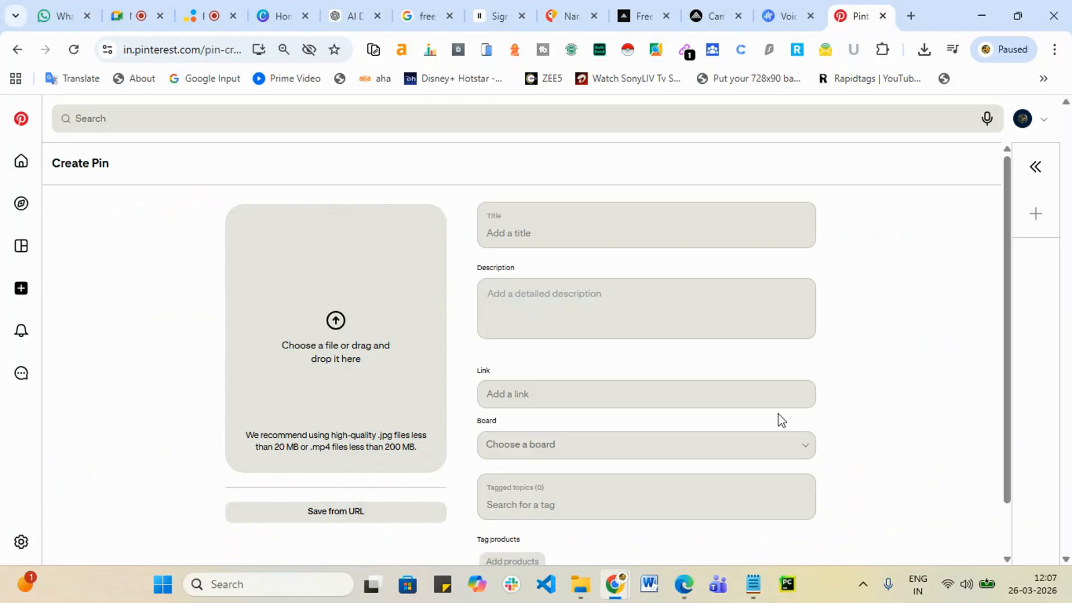
{"action": "scroll", "coordinate": [318, 360], "scroll_direction": "down", "scroll_amount": 1}
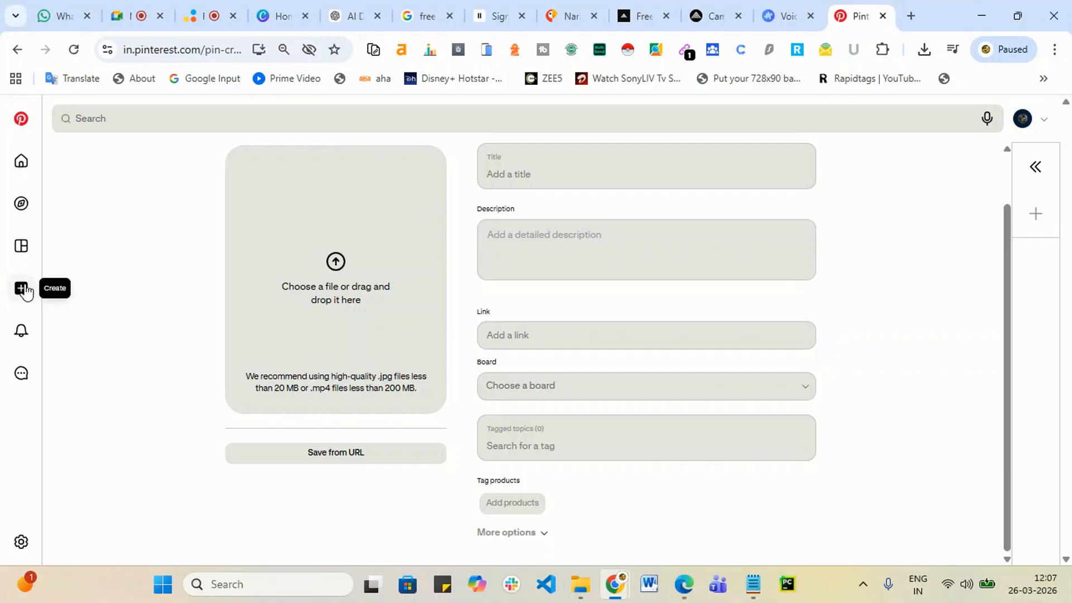
{"action": "left_click", "coordinate": [334, 278]}
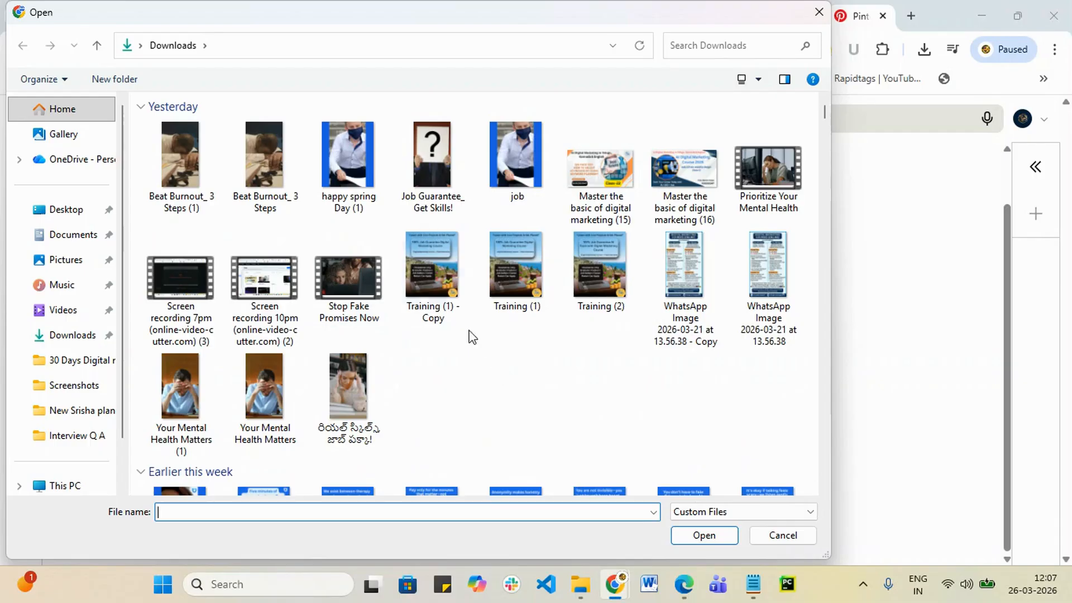
{"action": "left_click", "coordinate": [428, 260]}
{"action": "left_click", "coordinate": [707, 538]}
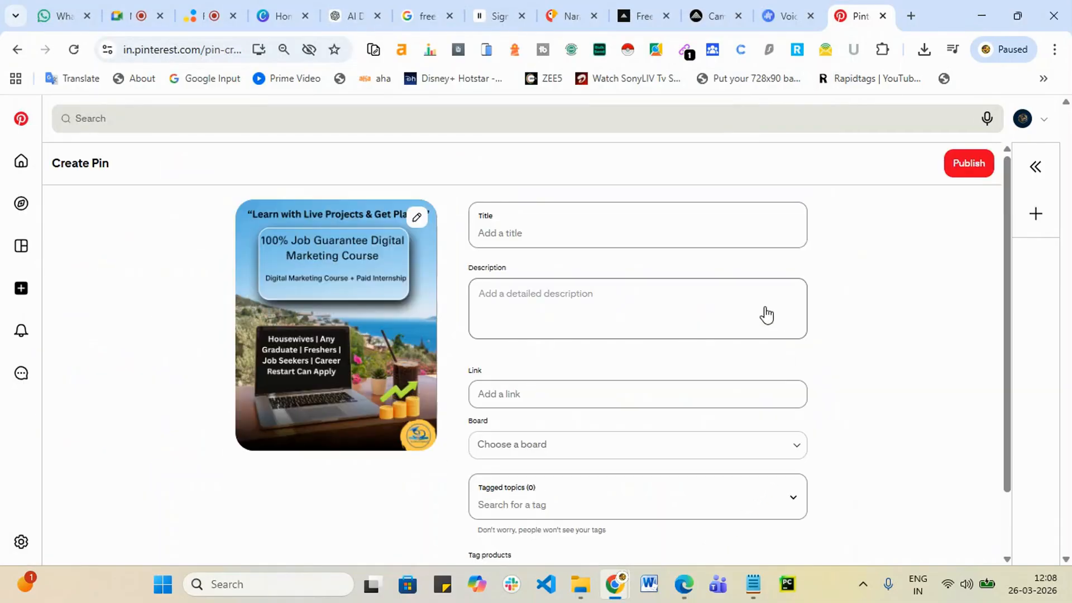
- Enter "Ai Digital Marketing Online training" as the pin's title
{"action": "left_click", "coordinate": [525, 223]}
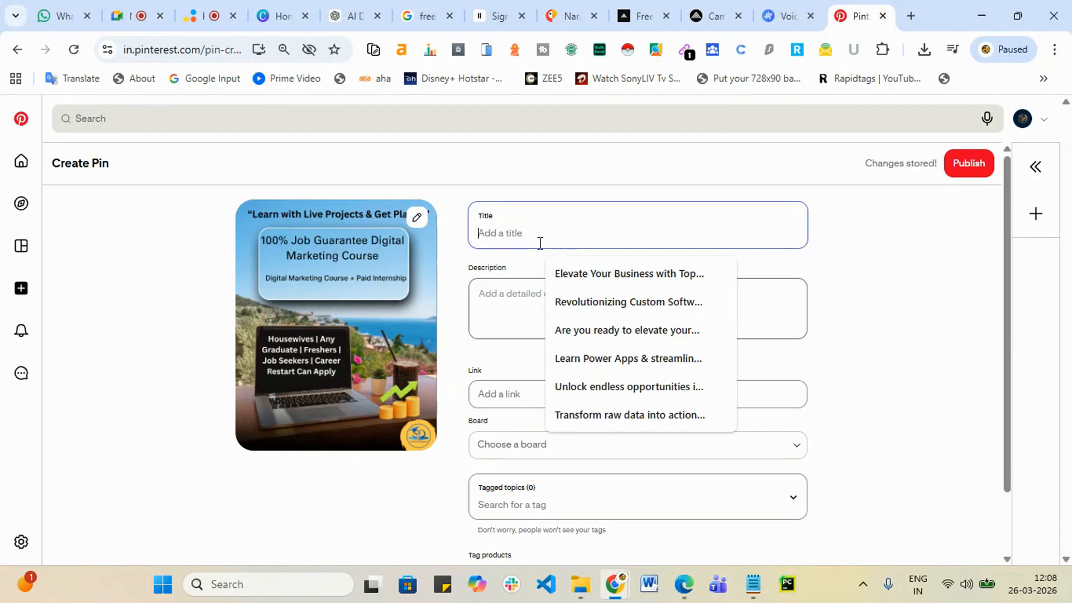
{"action": "type", "text": "Ai"}
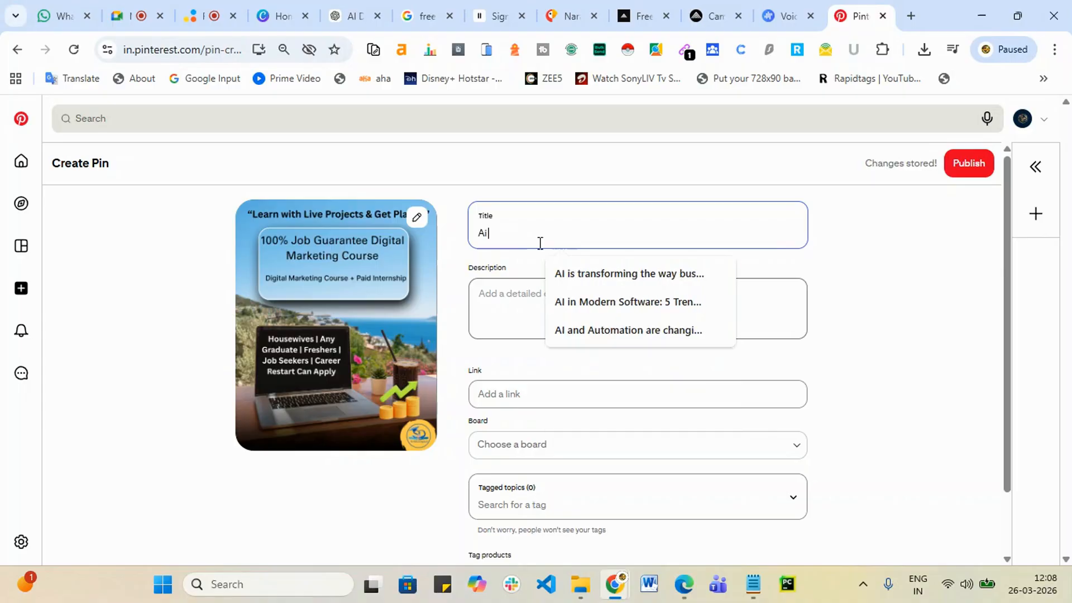
{"action": "type", "text": " Digiyal"}
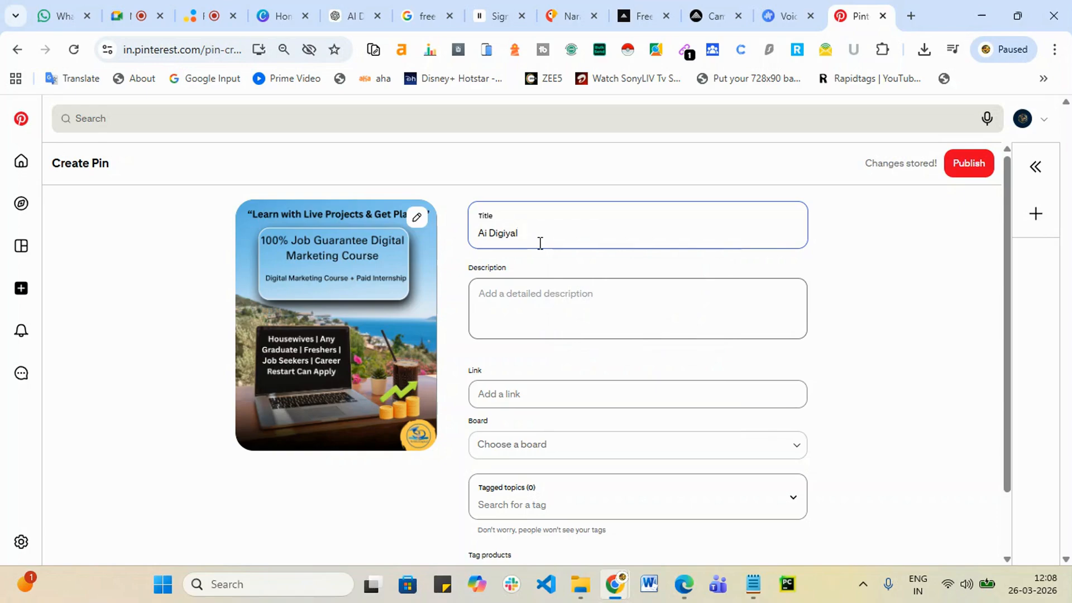
{"action": "key", "text": "BackSpace"}
{"action": "type", "text": "ing Online training"}
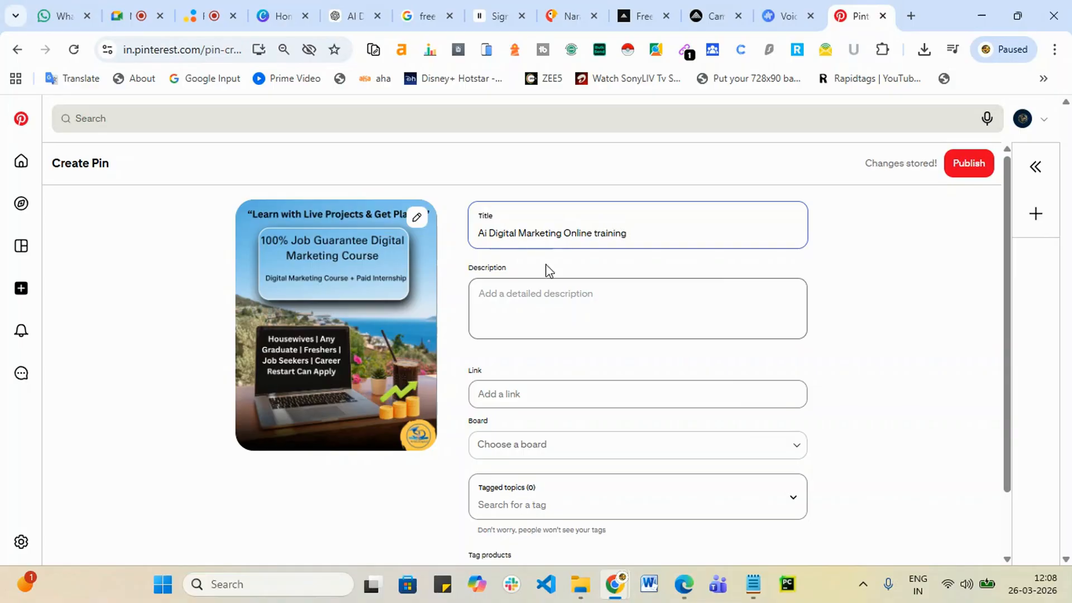
- Replace the pin's title with the Scene 1 hook line from ChatGPT, "Digital Marketing నేర్చుకున్నాక job దొరకదేమో అని భయమా?"
{"action": "left_click_drag", "start_coordinate": [634, 228], "coordinate": [608, 230]}
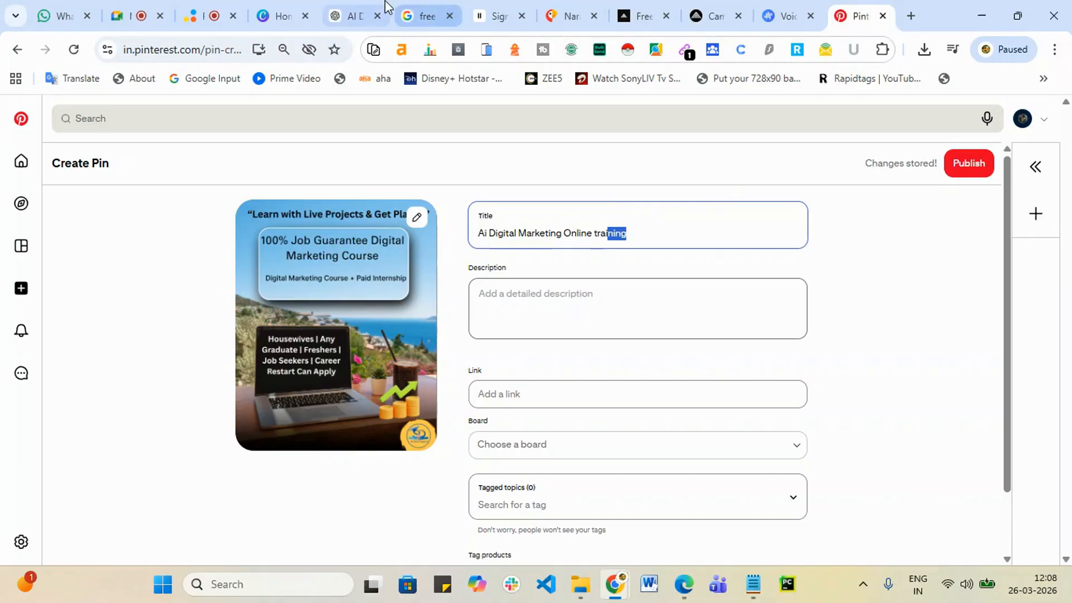
{"action": "left_click", "coordinate": [351, 15]}
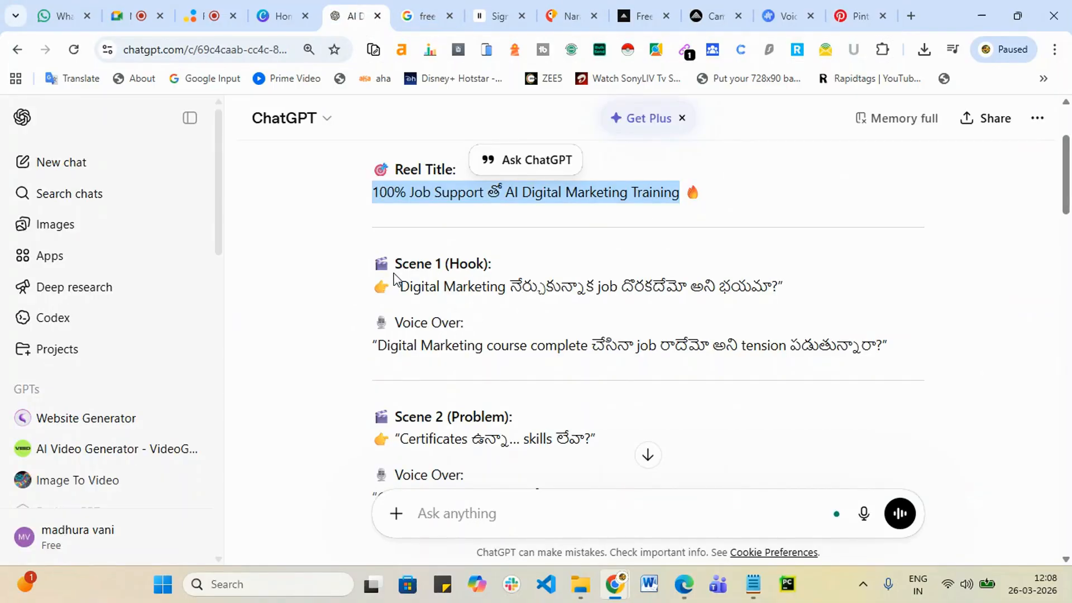
{"action": "left_click_drag", "start_coordinate": [400, 287], "coordinate": [788, 300]}
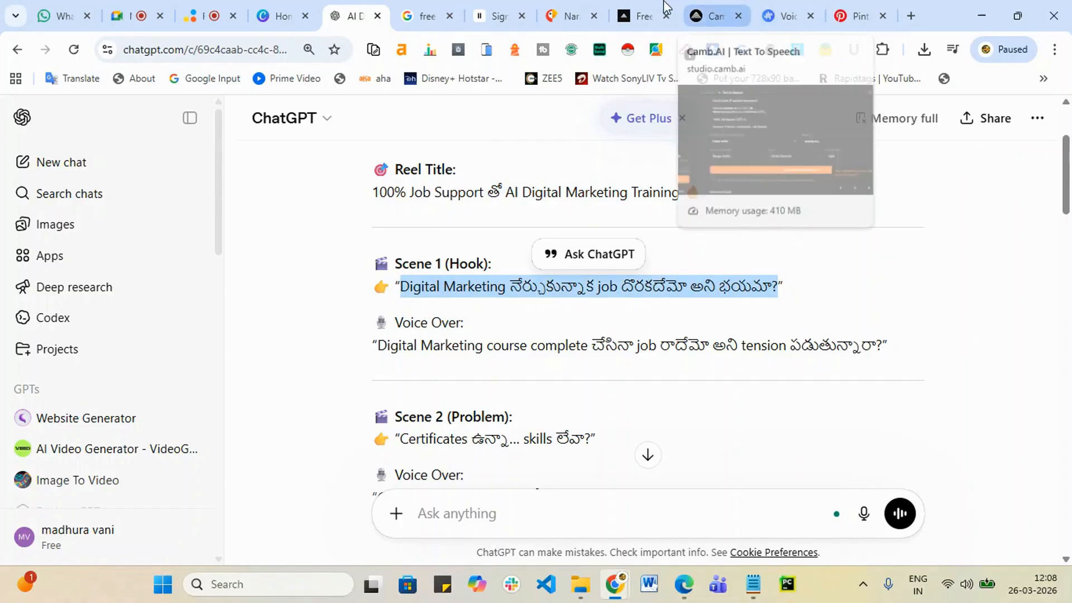
{"action": "left_click", "coordinate": [877, 6]}
{"action": "left_click_drag", "start_coordinate": [641, 231], "coordinate": [439, 259]}
{"action": "key", "text": "ctrl+v"}
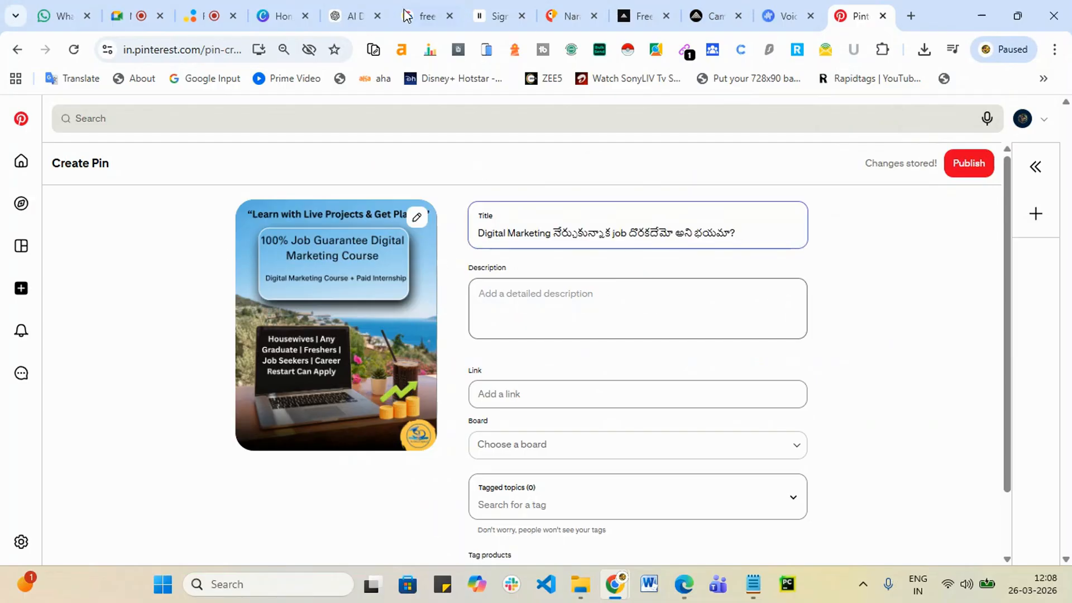
- Copy the Scene 3 voice-over text about AI Tools and Live Projects from ChatGPT into the pin's description
{"action": "left_click", "coordinate": [349, 12]}
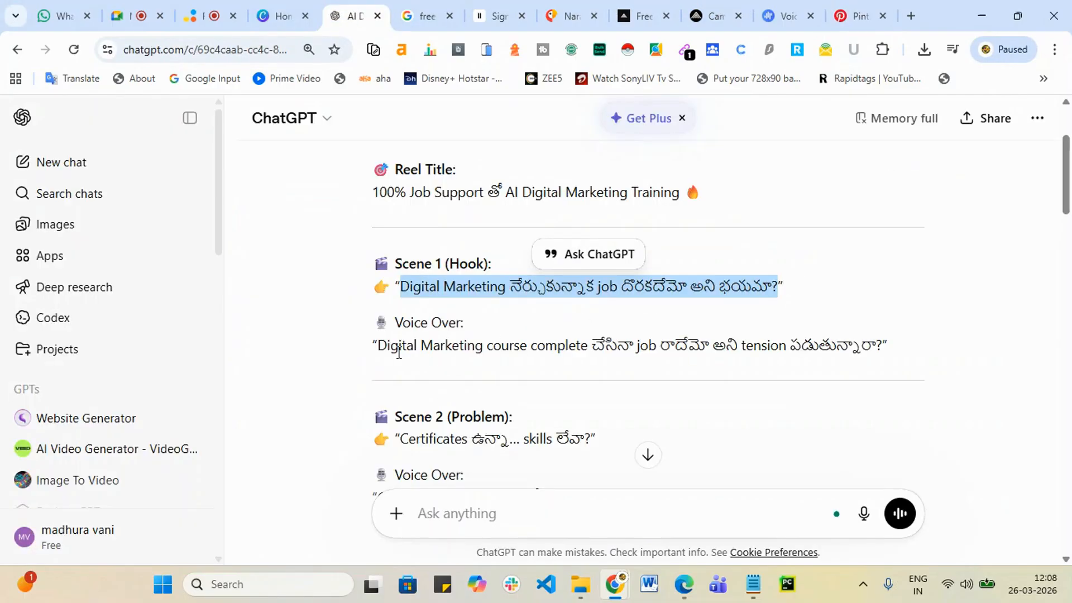
{"action": "scroll", "coordinate": [485, 363], "scroll_direction": "down", "scroll_amount": 4}
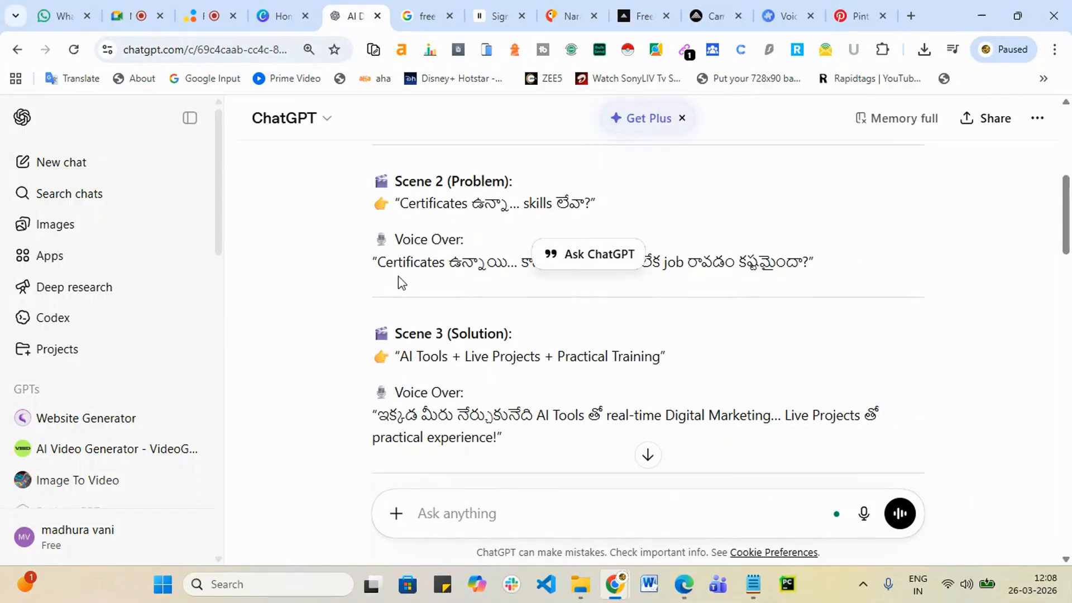
{"action": "scroll", "coordinate": [424, 364], "scroll_direction": "down", "scroll_amount": 1}
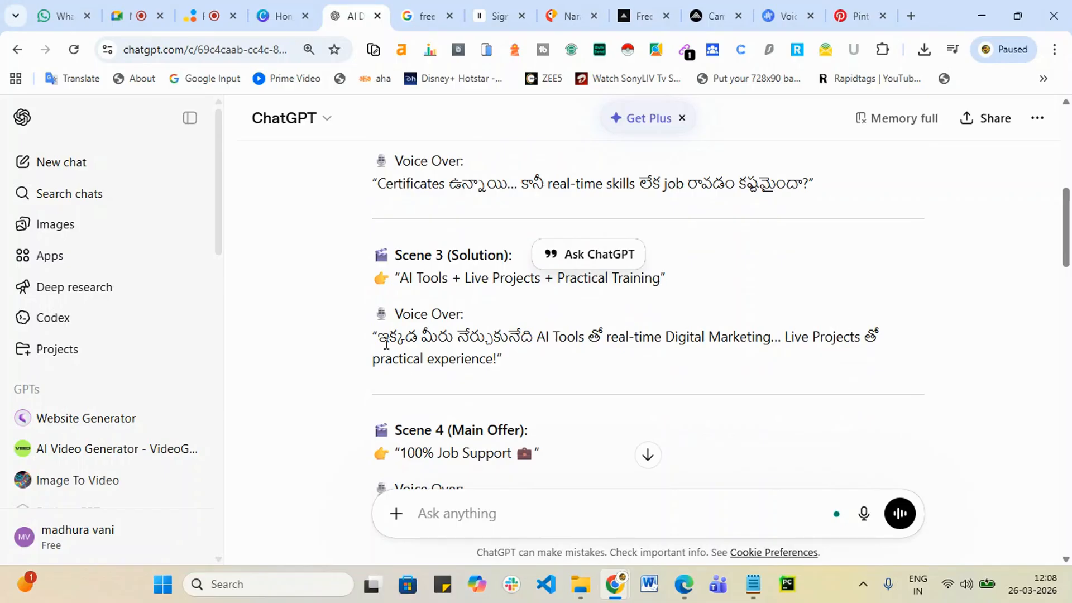
{"action": "left_click_drag", "start_coordinate": [378, 337], "coordinate": [497, 359]}
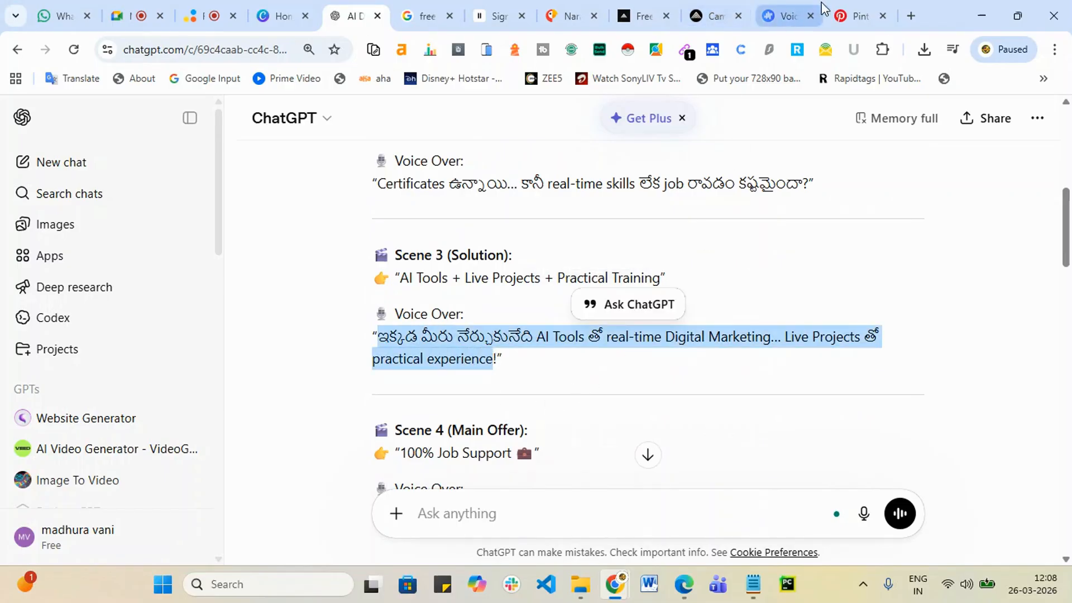
{"action": "left_click", "coordinate": [852, 17]}
{"action": "left_click", "coordinate": [537, 301]}
{"action": "key", "text": "ctrl+v"}
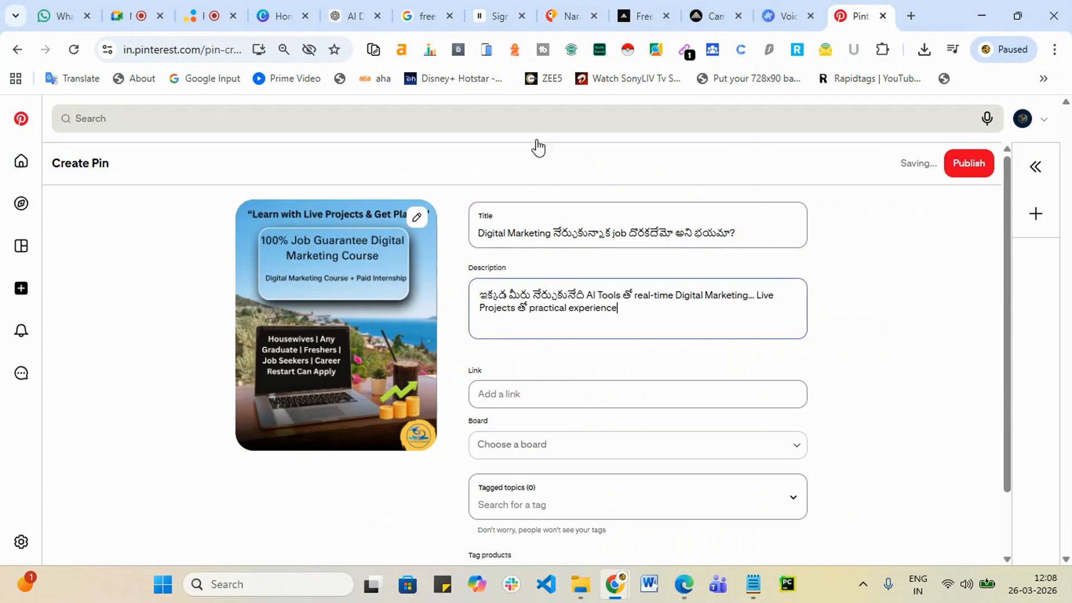
- Append a full stop and the Scene 4 phrase "100% Job Support" from ChatGPT to the pin's description
{"action": "left_click", "coordinate": [348, 15]}
{"action": "scroll", "coordinate": [547, 462], "scroll_direction": "down", "scroll_amount": 2}
{"action": "left_click_drag", "start_coordinate": [399, 297], "coordinate": [520, 314]}
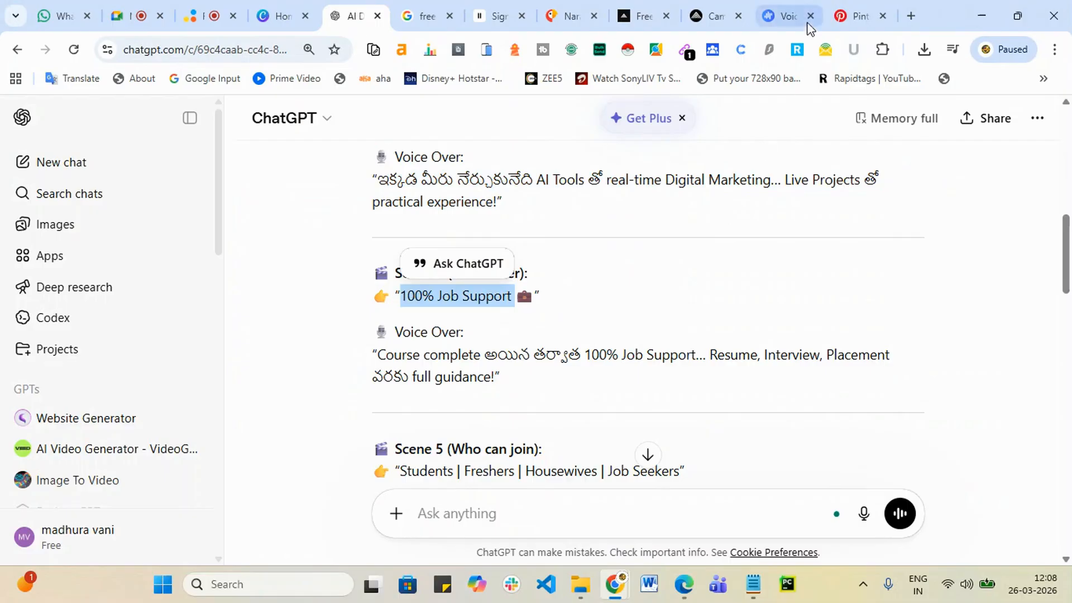
{"action": "left_click", "coordinate": [860, 12]}
{"action": "left_click", "coordinate": [642, 316]}
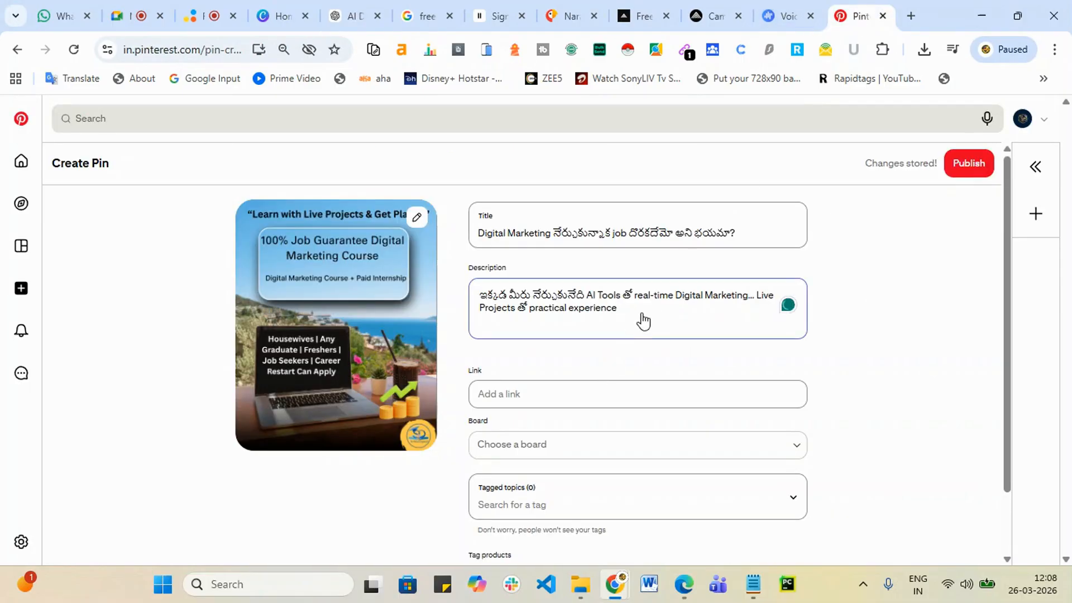
{"action": "type", "text": "."}
{"action": "key", "text": "ctrl+v"}
- Open srishadigital.in in a new browser tab and copy its address for the pin's link
{"action": "scroll", "coordinate": [550, 309], "scroll_direction": "down", "scroll_amount": 1}
{"action": "left_click", "coordinate": [532, 323]}
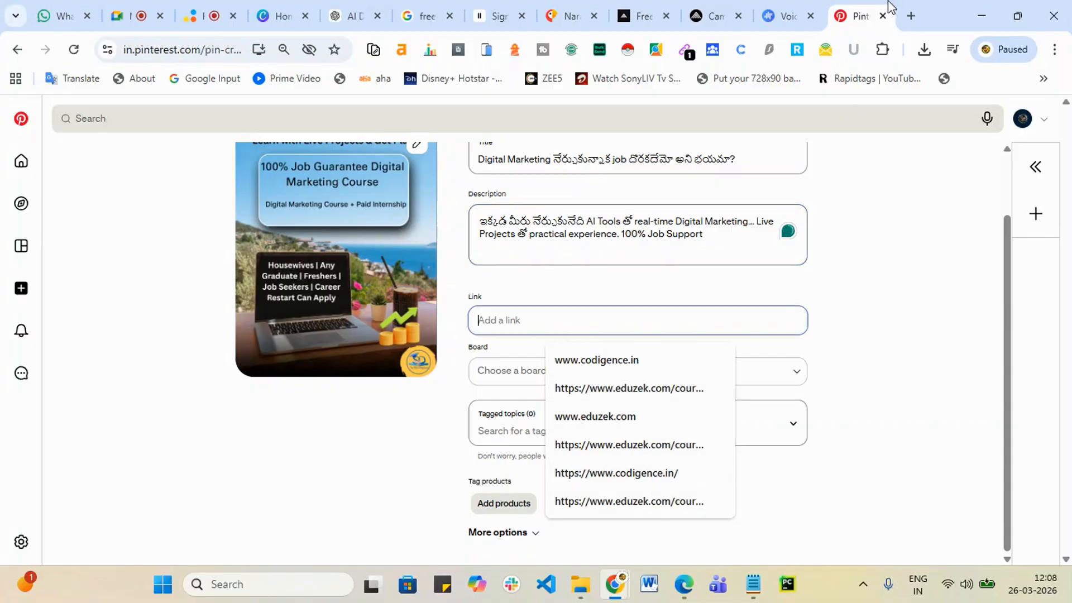
{"action": "left_click", "coordinate": [912, 16]}
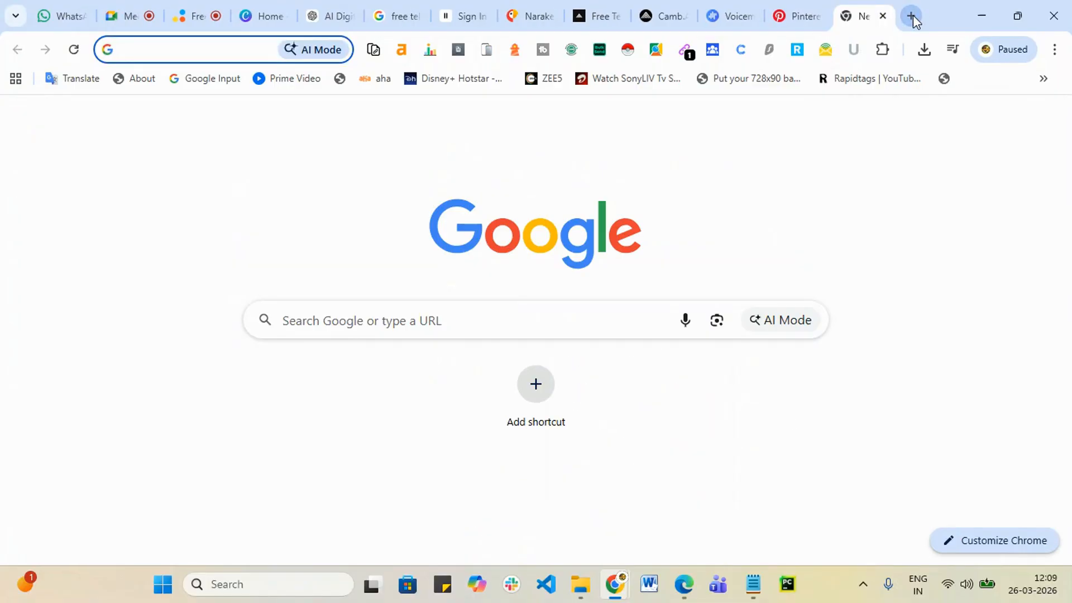
{"action": "type", "text": "di"}
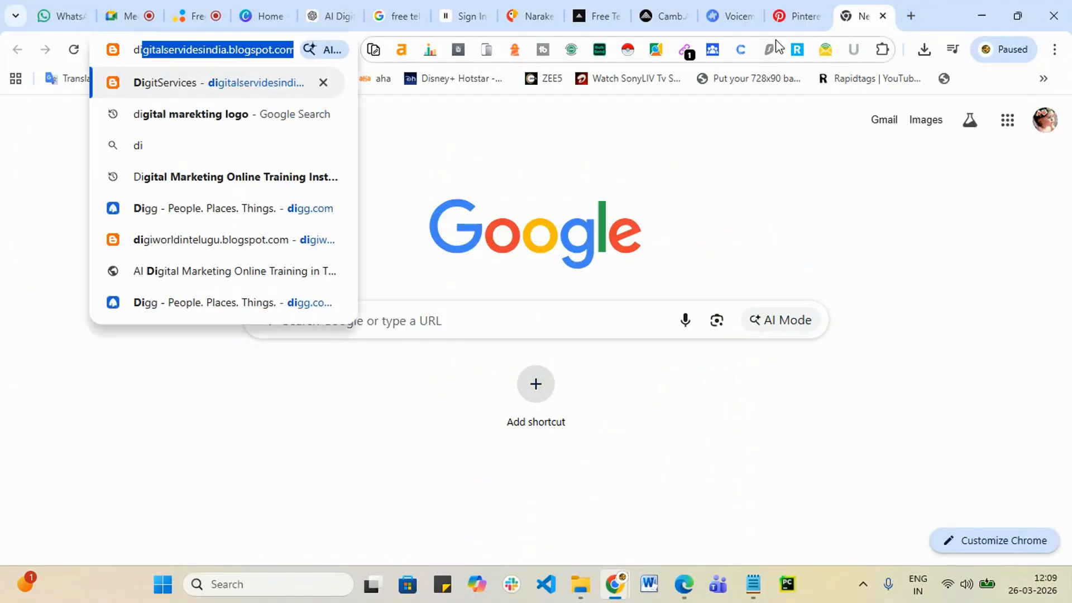
{"action": "key", "text": "BackSpace"}
{"action": "key", "text": "BackSpace"}
{"action": "key", "text": "BackSpace"}
{"action": "type", "text": "s"}
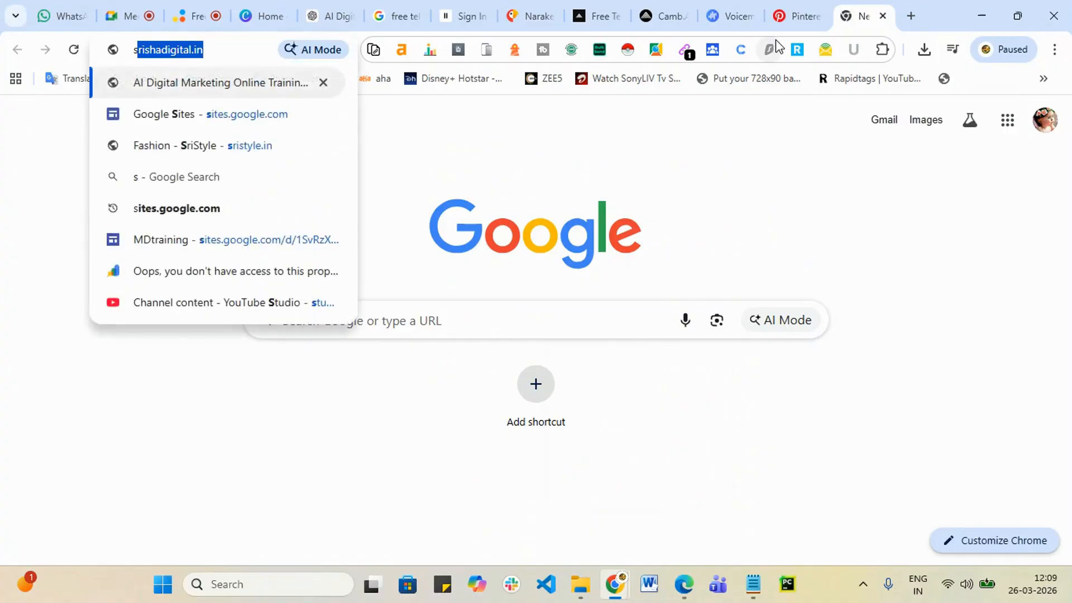
{"action": "type", "text": "tr"}
{"action": "key", "text": "BackSpace"}
{"action": "key", "text": "BackSpace"}
{"action": "type", "text": "r"}
{"action": "key", "text": "Return"}
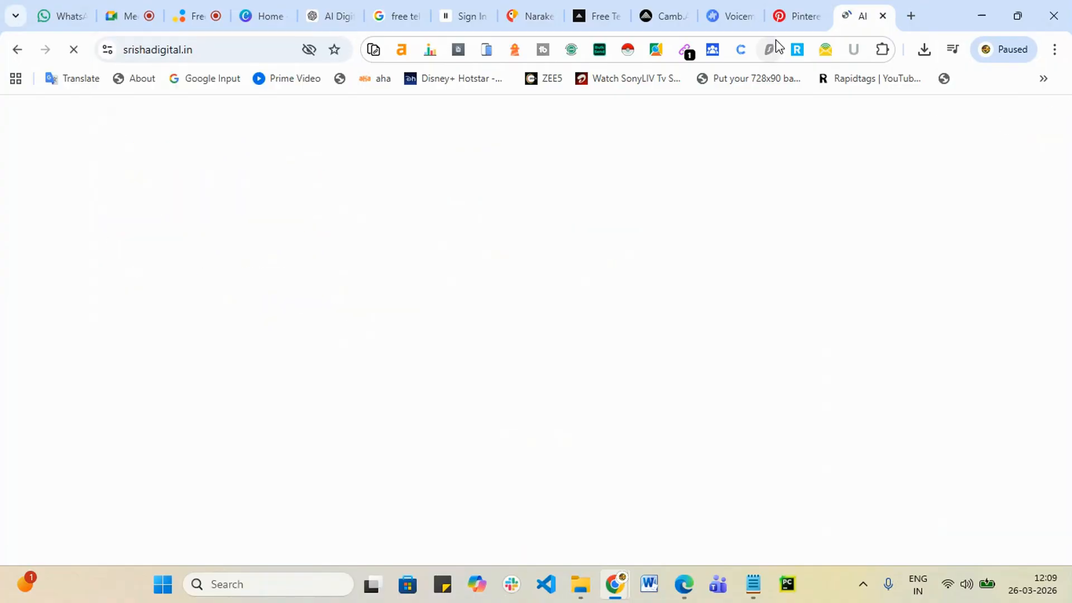
{"action": "left_click", "coordinate": [224, 44]}
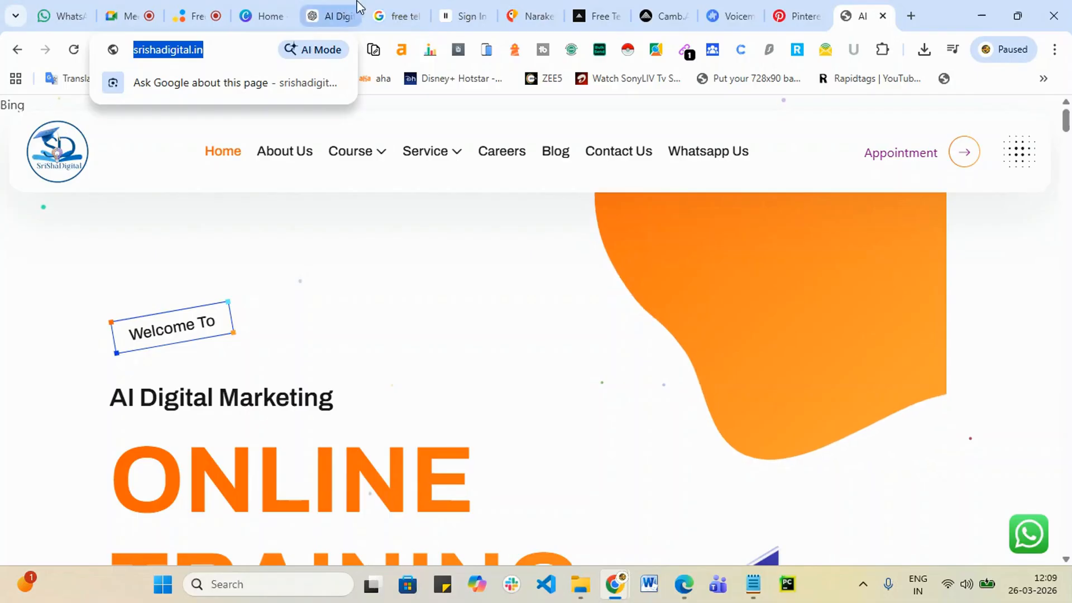
{"action": "left_click", "coordinate": [795, 17]}
{"action": "left_click", "coordinate": [583, 320]}
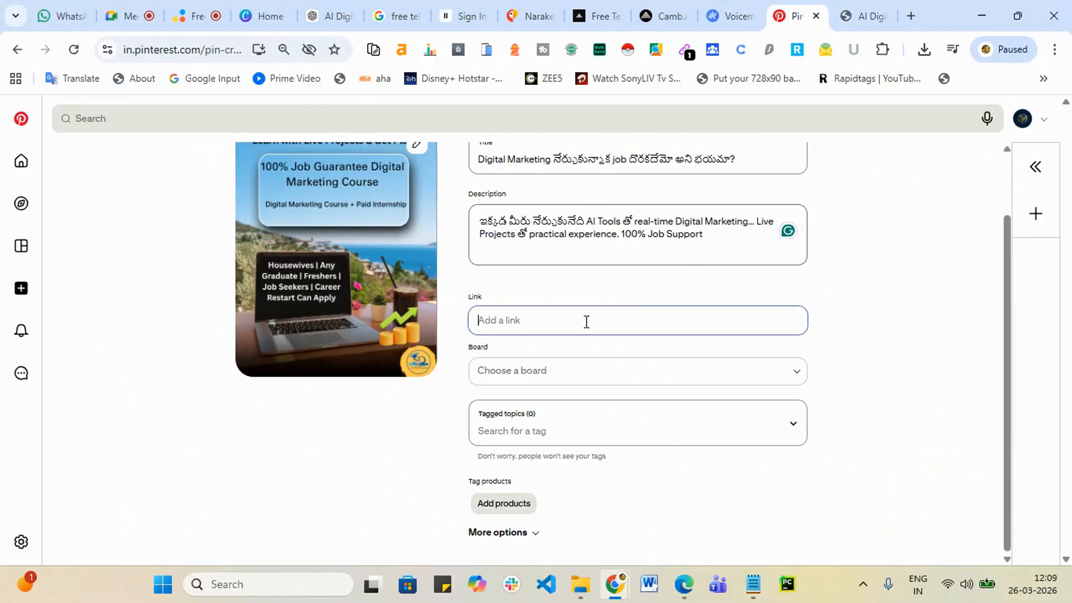
{"action": "type", "text": "https://srishadigital.in/"}
{"action": "left_click", "coordinate": [836, 377]}
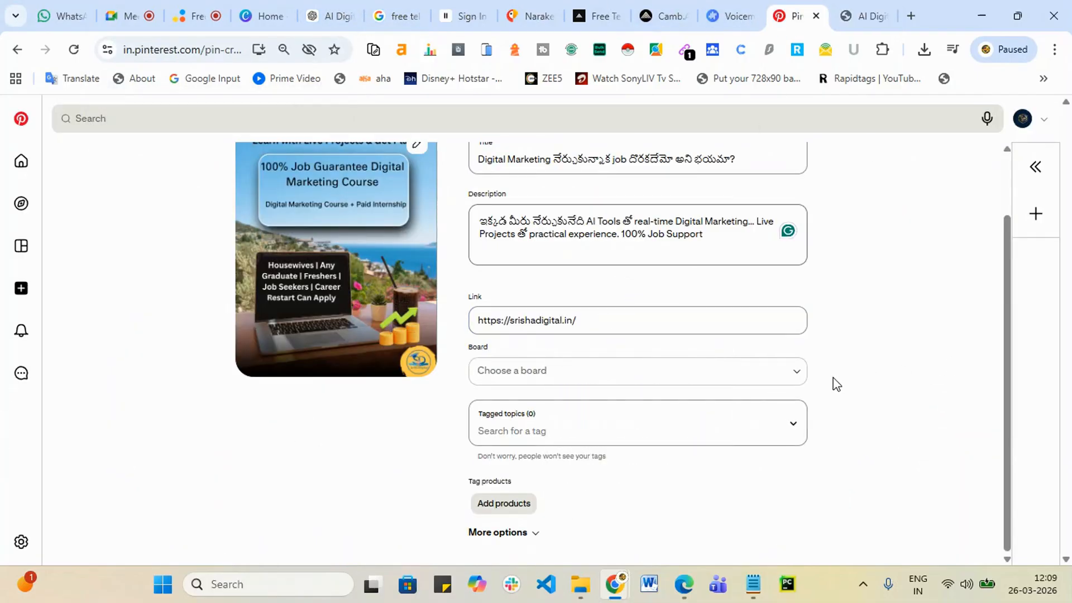
- Create a new board named "AI Digital Marketing" for the pin, without making it secret
{"action": "left_click", "coordinate": [794, 384]}
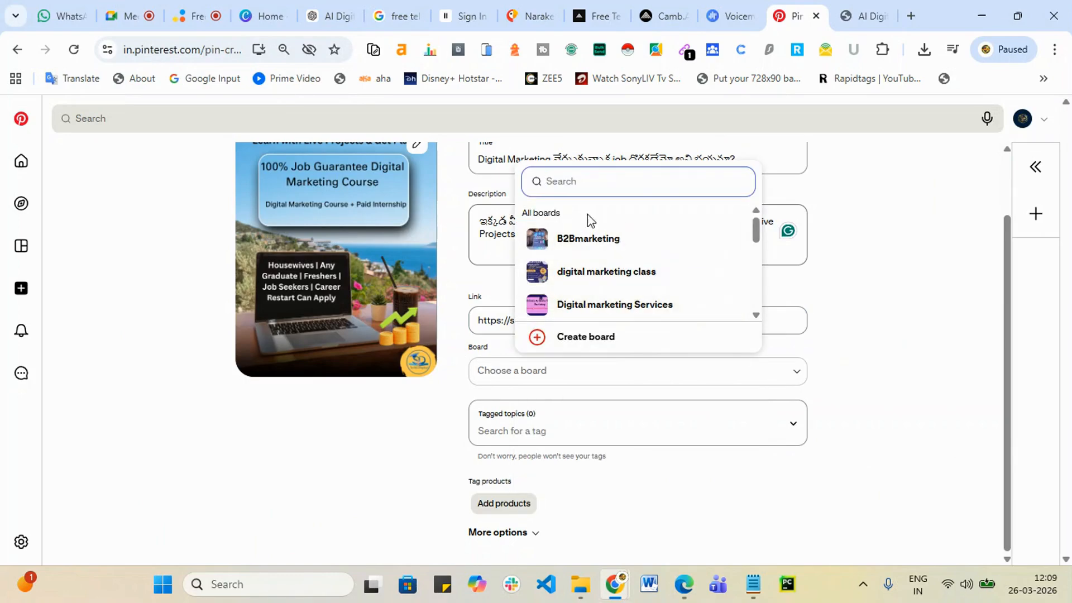
{"action": "left_click", "coordinate": [596, 347]}
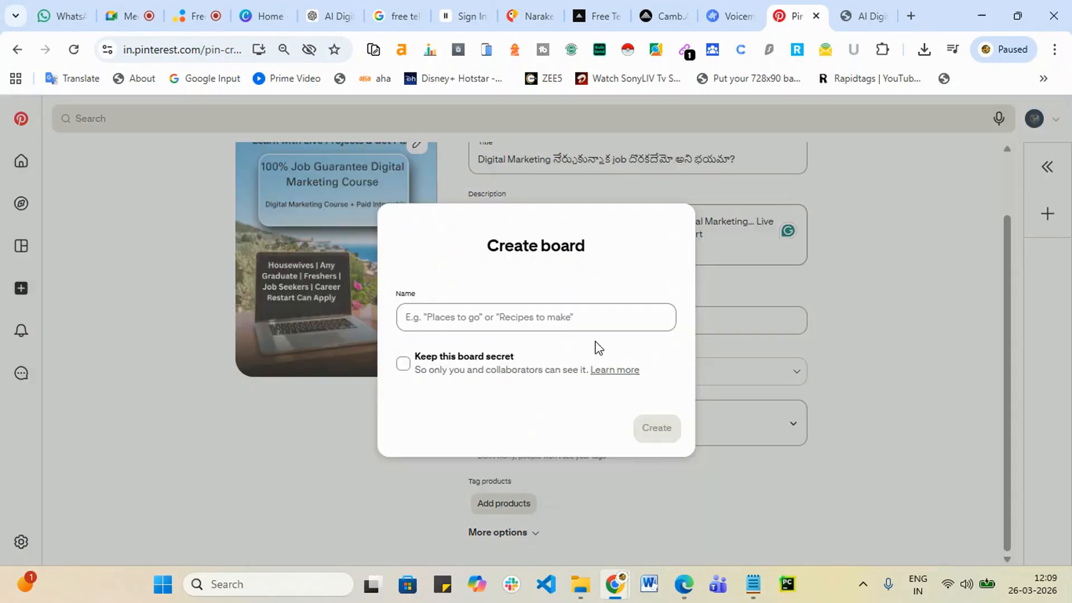
{"action": "left_click", "coordinate": [455, 321]}
{"action": "type", "text": "AI Digital Marketing"}
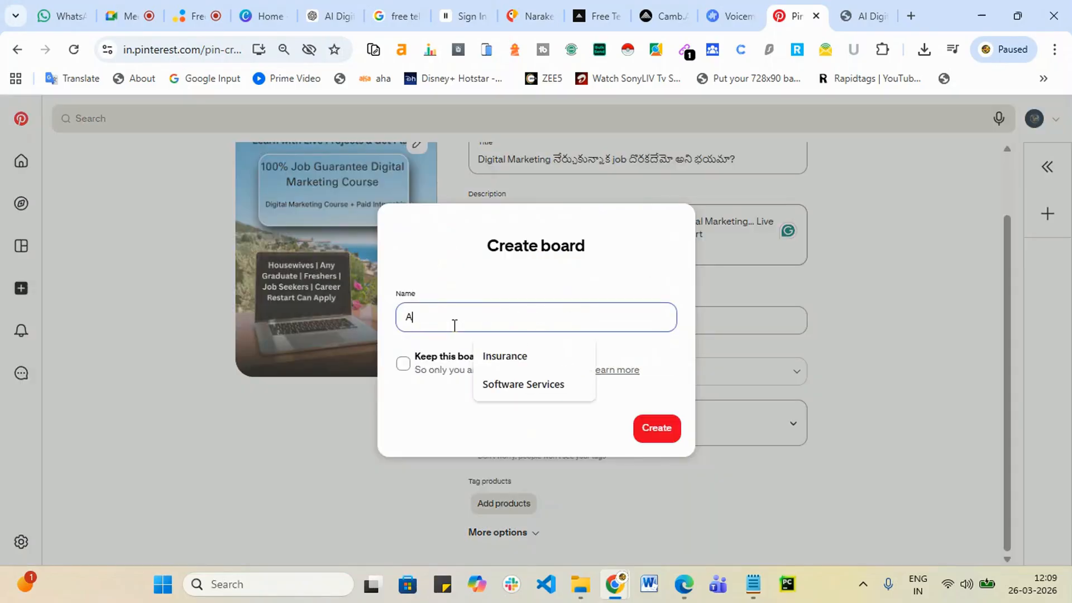
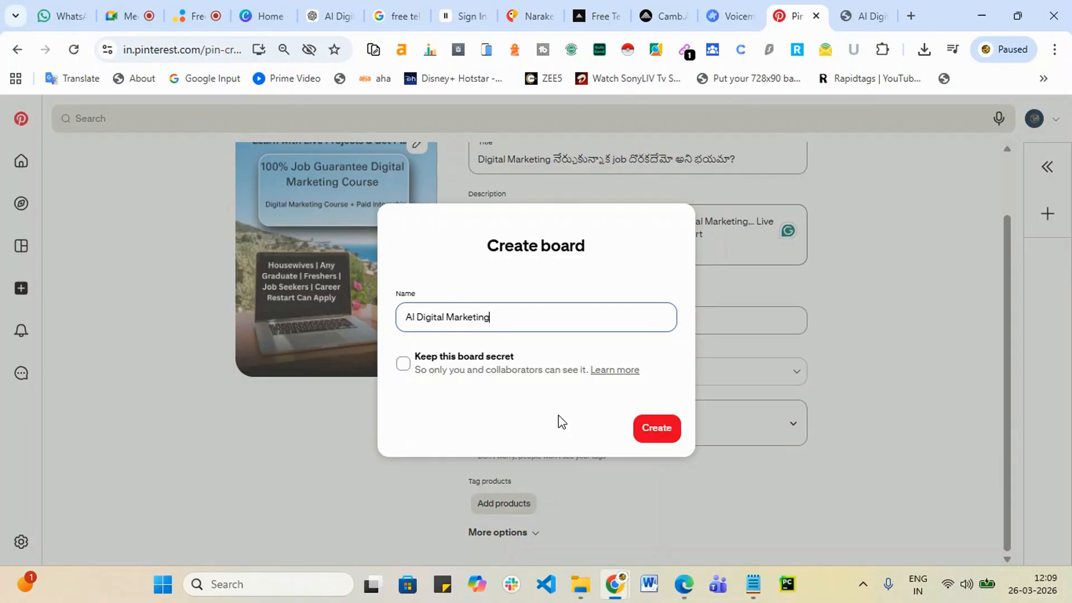
{"action": "left_click", "coordinate": [667, 437]}
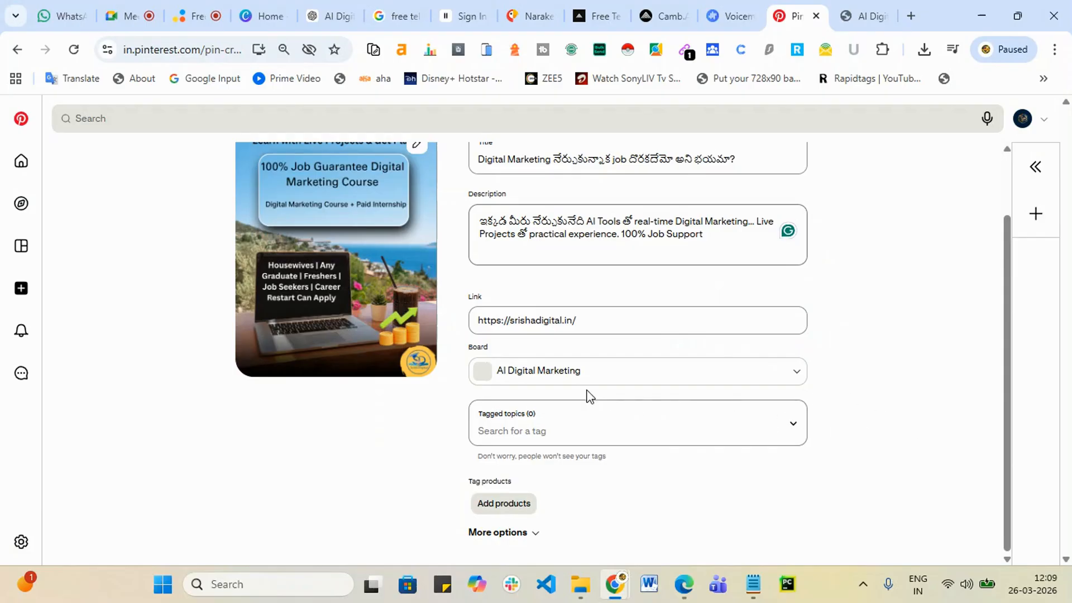
- Copy the hashtag text "DigitalMarketingTelugu" from ChatGPT into the pin's tagged topics, followed by a comma
{"action": "left_click", "coordinate": [557, 429]}
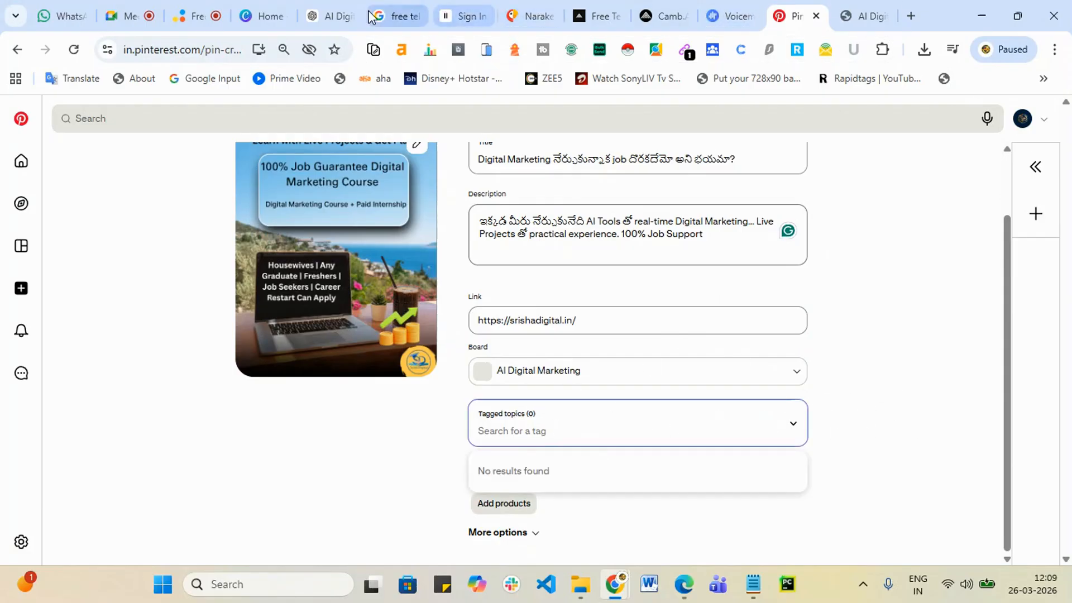
{"action": "left_click", "coordinate": [316, 8]}
{"action": "scroll", "coordinate": [591, 398], "scroll_direction": "down", "scroll_amount": 10}
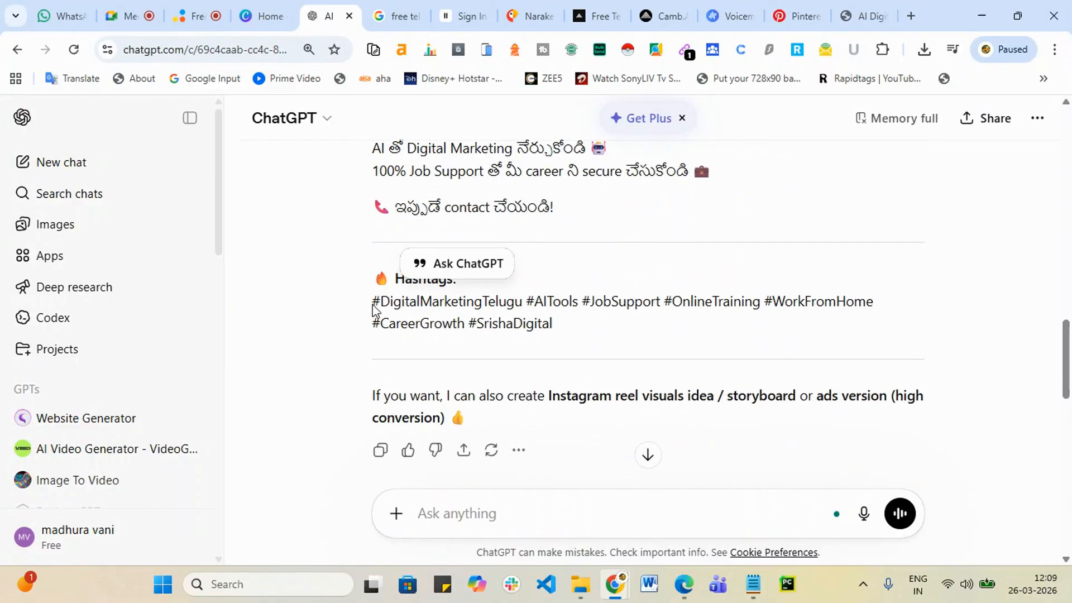
{"action": "left_click_drag", "start_coordinate": [380, 300], "coordinate": [532, 300]}
{"action": "key", "text": "ctrl+c"}
{"action": "left_click", "coordinate": [797, 16]}
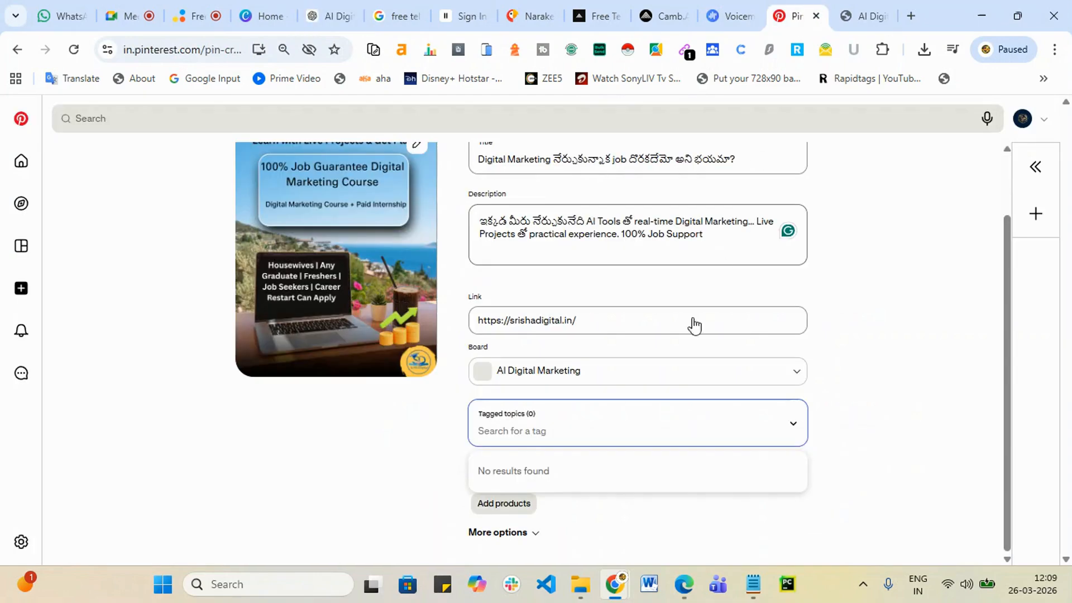
{"action": "key", "text": "ctrl+v"}
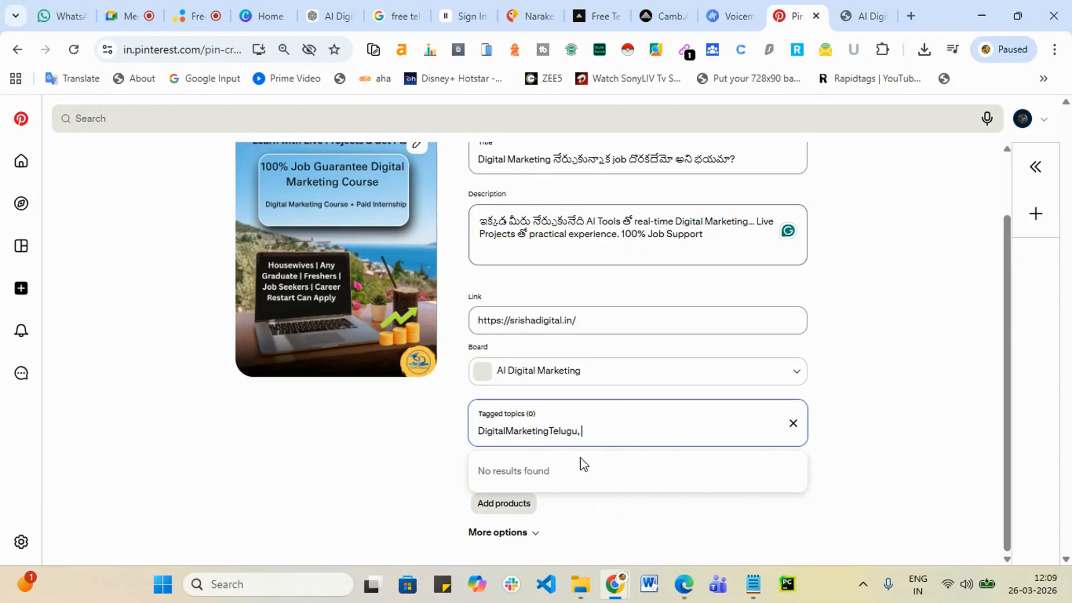
- Append "AITools" and a comma from ChatGPT's hashtag list to the pin's tagged topics
{"action": "left_click", "coordinate": [334, 9]}
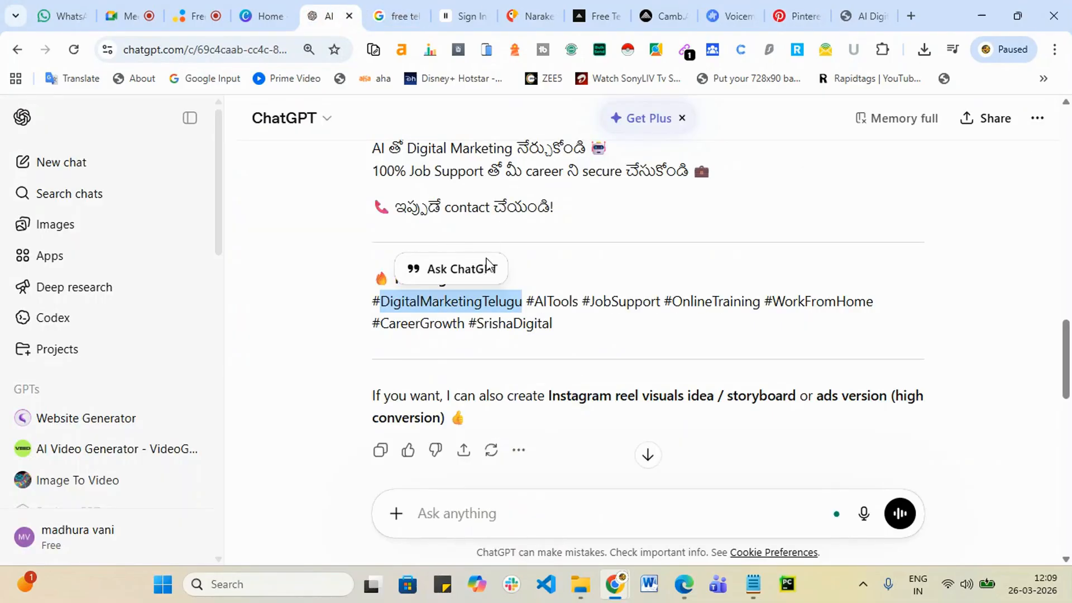
{"action": "left_click_drag", "start_coordinate": [536, 307], "coordinate": [588, 313]}
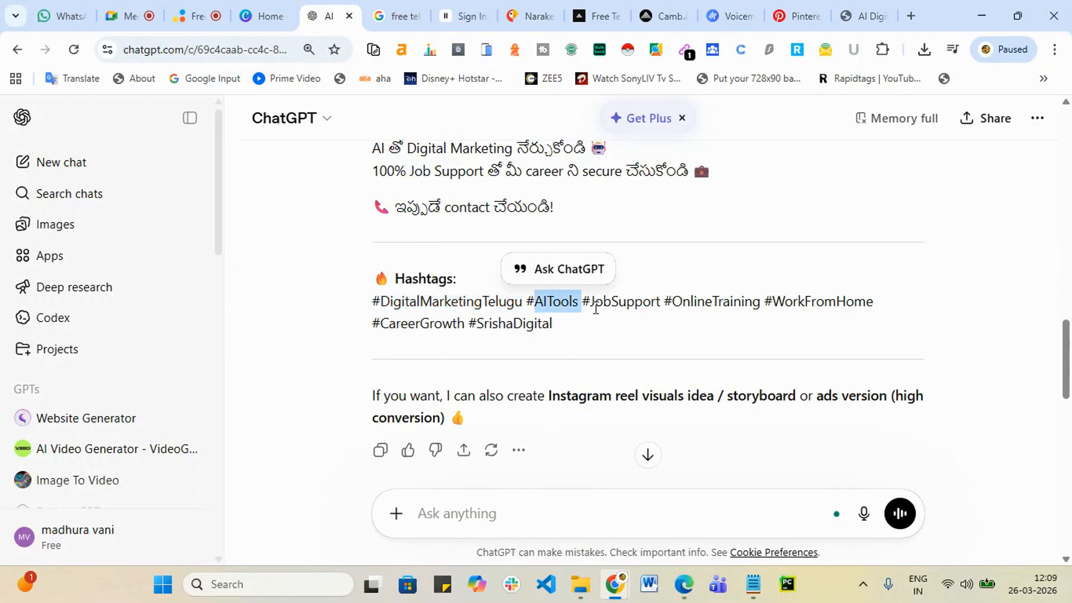
{"action": "left_click", "coordinate": [802, 17]}
{"action": "left_click", "coordinate": [635, 430]}
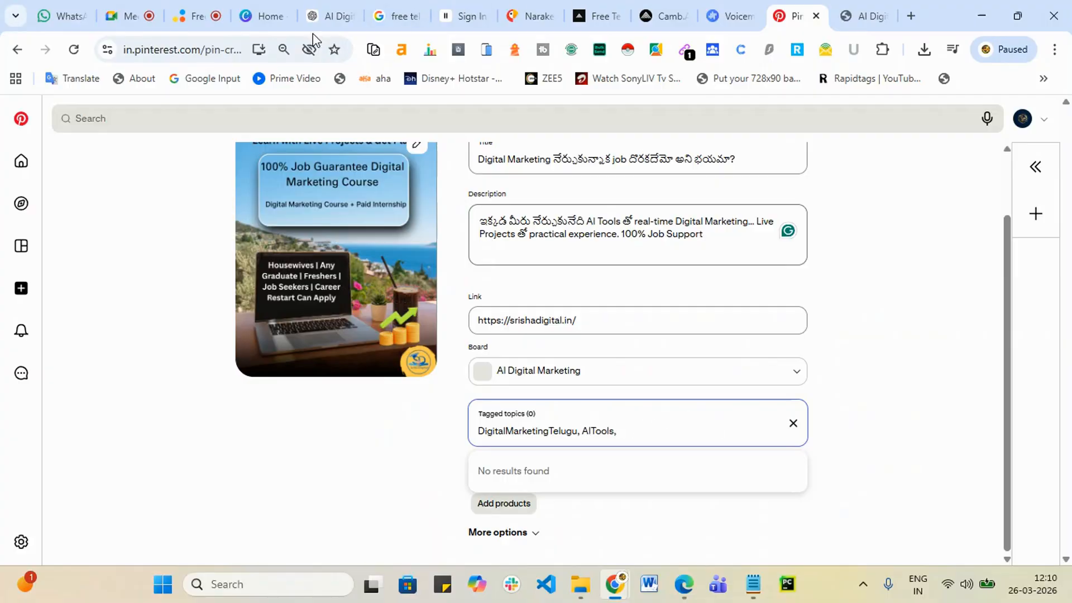
- Append "JobSupport" from ChatGPT's hashtag list to the pin's tagged topics
{"action": "left_click", "coordinate": [332, 17]}
{"action": "left_click_drag", "start_coordinate": [591, 302], "coordinate": [657, 302]}
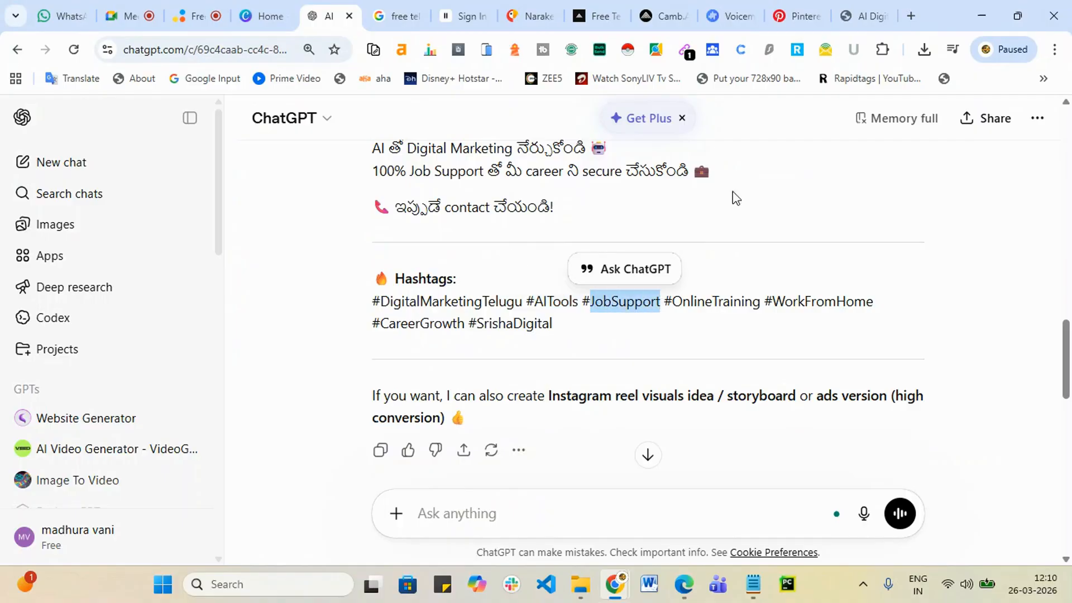
{"action": "left_click", "coordinate": [804, 7]}
{"action": "left_click", "coordinate": [645, 424]}
{"action": "type", "text": "JobSupport"}
{"action": "left_click", "coordinate": [858, 389]}
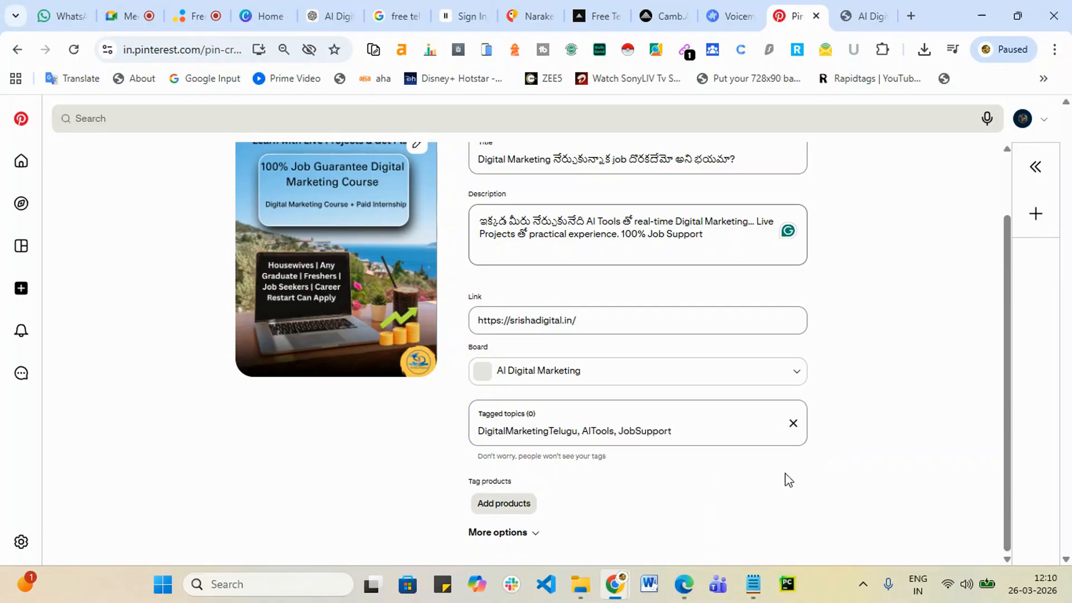
- Publish the finished pin and dismiss the offer to install the Pinterest browser extension
{"action": "scroll", "coordinate": [877, 388], "scroll_direction": "up", "scroll_amount": 2}
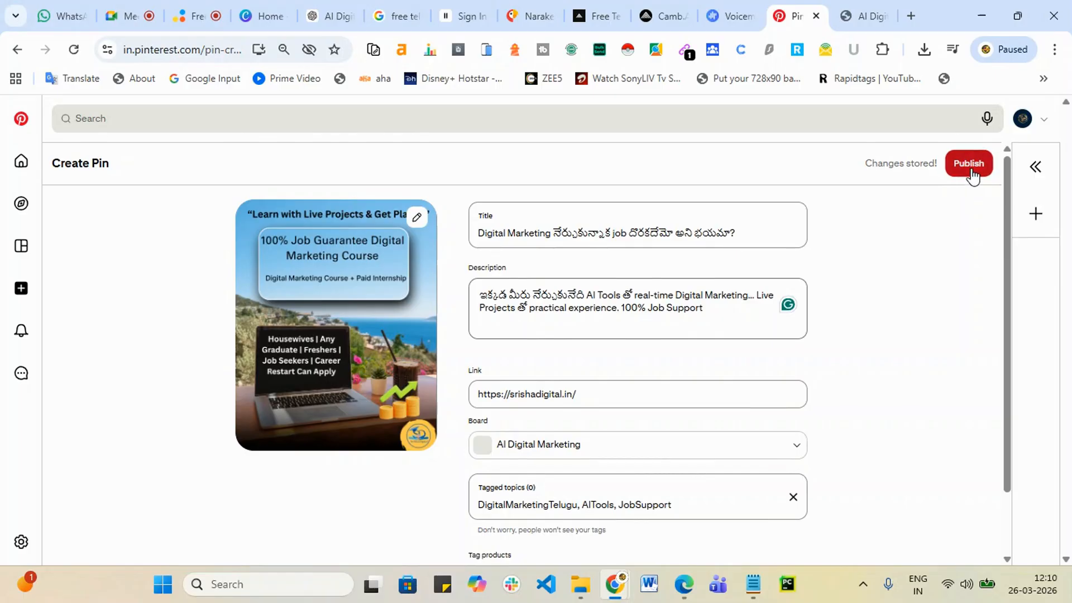
{"action": "left_click", "coordinate": [970, 175]}
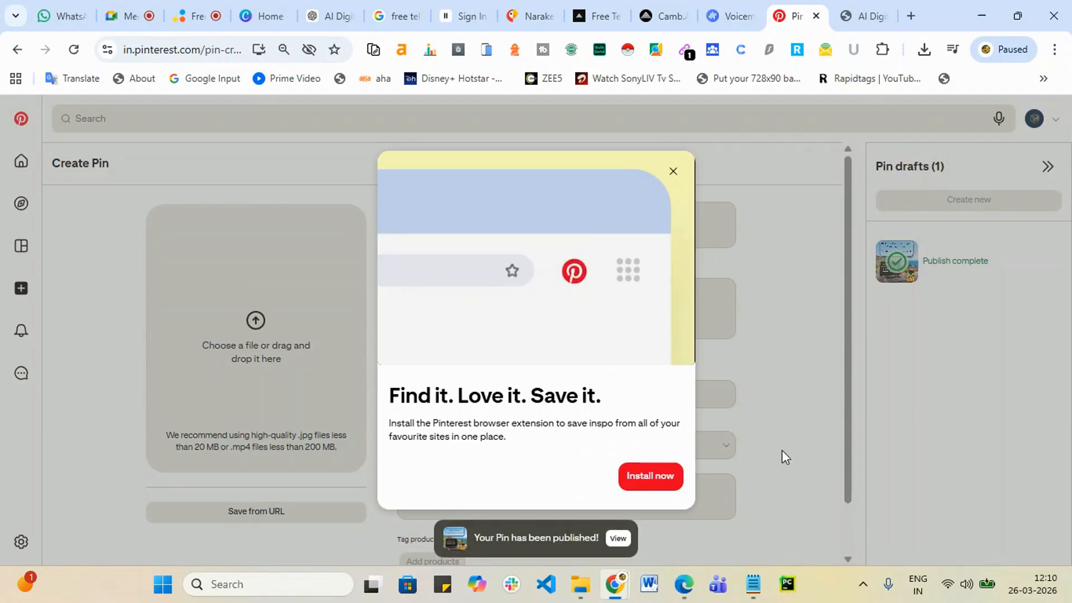
{"action": "left_click", "coordinate": [674, 172]}
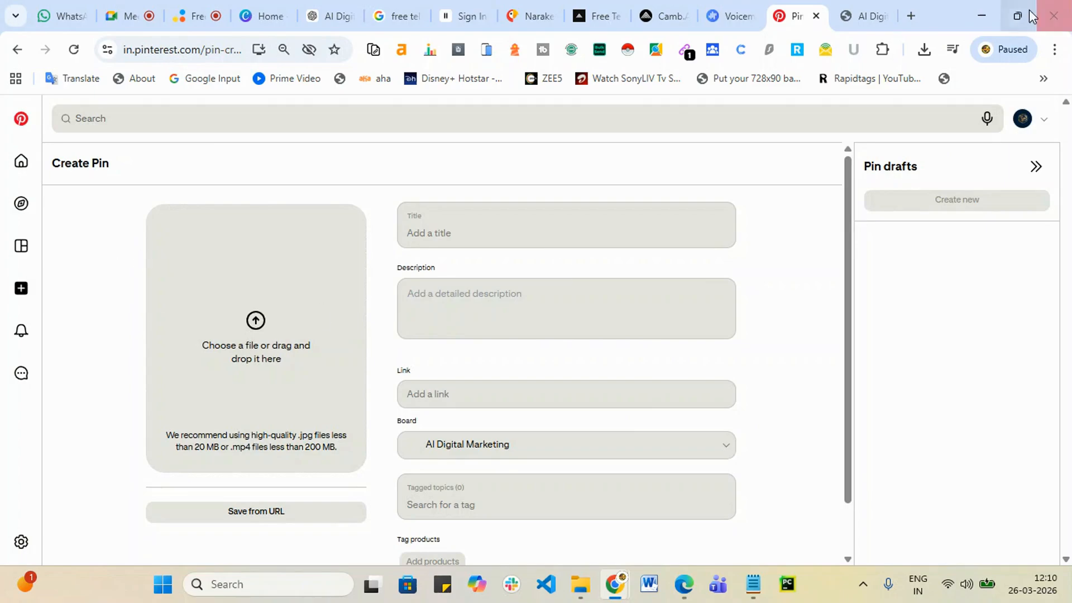
- Open the account's saved boards, look through the Social Media Marketing Training board's pins, and return to the boards overview
{"action": "left_click", "coordinate": [1043, 118]}
{"action": "left_click", "coordinate": [973, 181]}
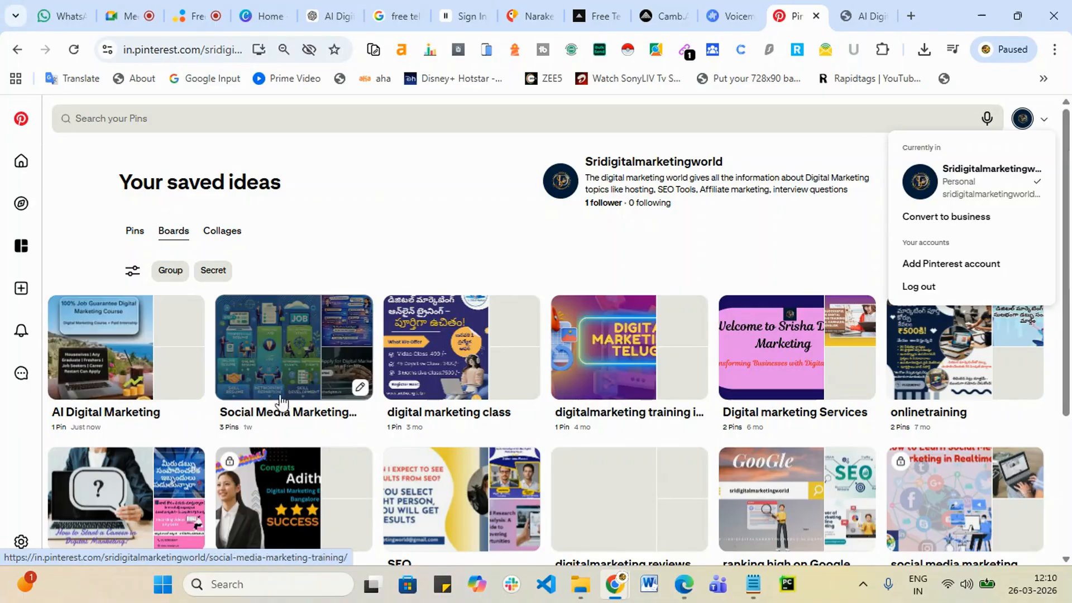
{"action": "left_click", "coordinate": [287, 350]}
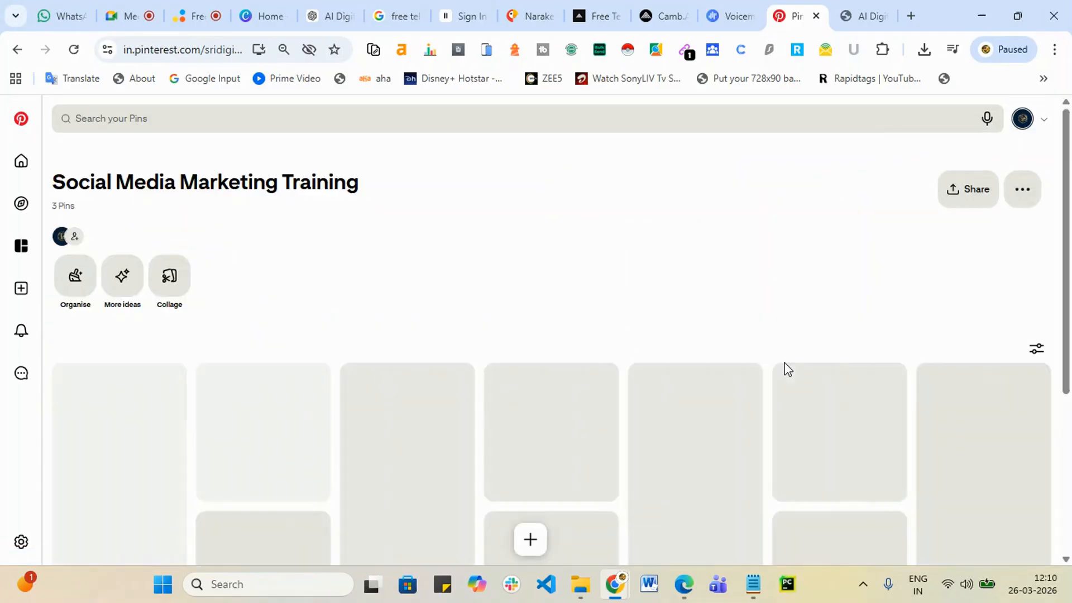
{"action": "scroll", "coordinate": [788, 368], "scroll_direction": "down", "scroll_amount": 2}
{"action": "scroll", "coordinate": [784, 368], "scroll_direction": "down", "scroll_amount": 2}
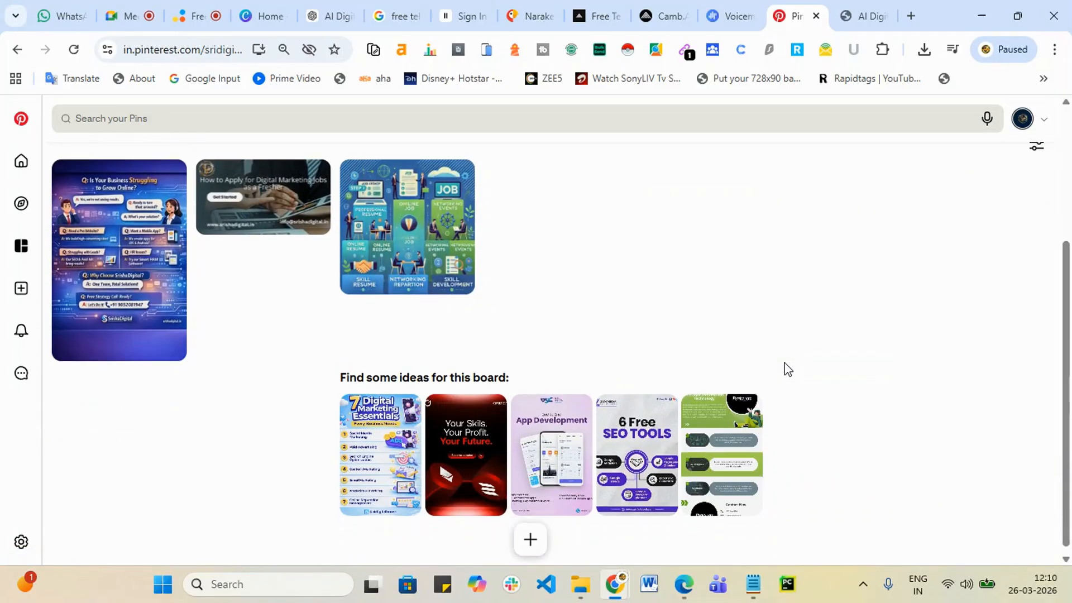
{"action": "scroll", "coordinate": [644, 409], "scroll_direction": "up", "scroll_amount": 4}
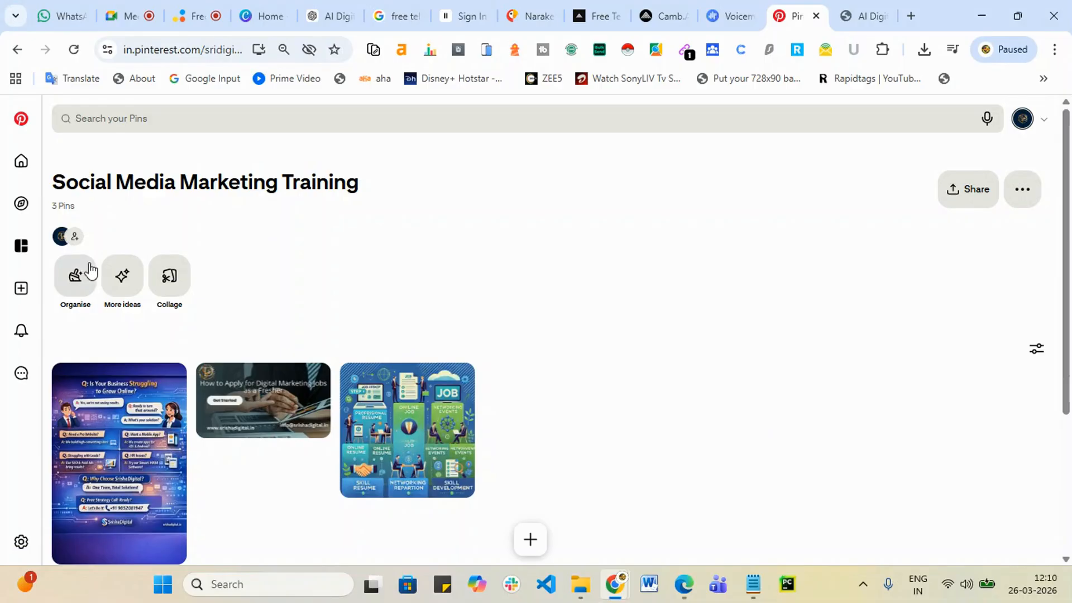
{"action": "left_click", "coordinate": [16, 50]}
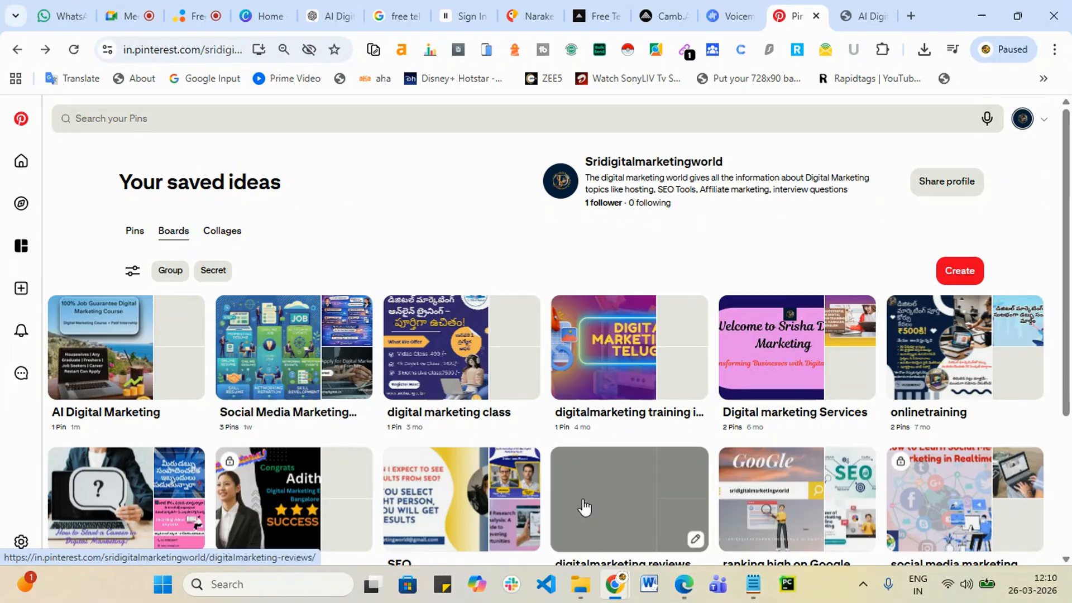
- View the pin and suggested ideas in the "digital marketing class" board, and return to the saved boards
{"action": "left_click", "coordinate": [485, 360]}
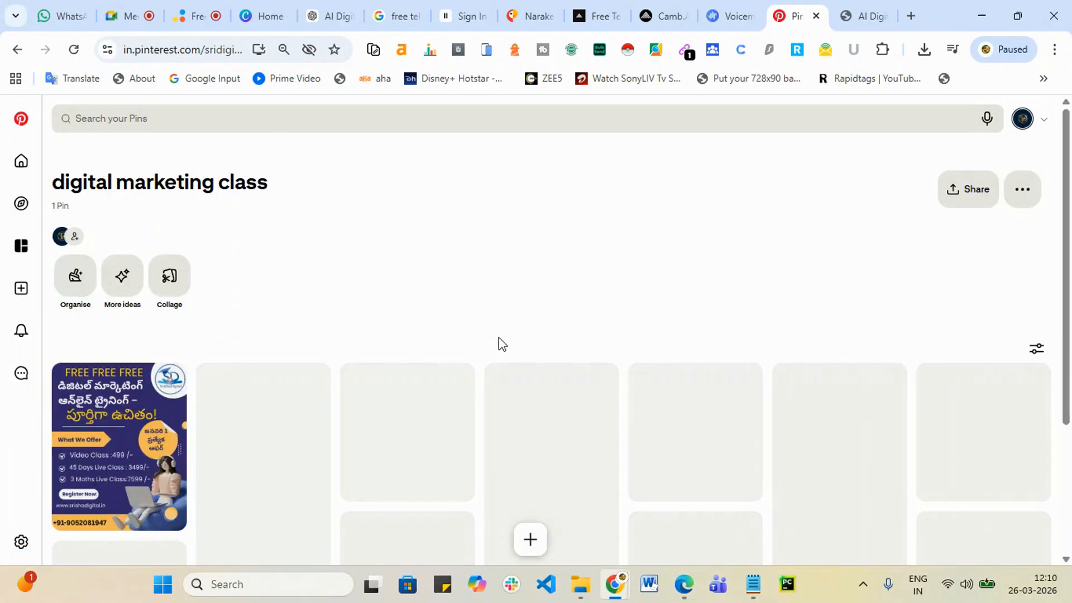
{"action": "scroll", "coordinate": [494, 352], "scroll_direction": "down", "scroll_amount": 3}
{"action": "scroll", "coordinate": [223, 378], "scroll_direction": "up", "scroll_amount": 2}
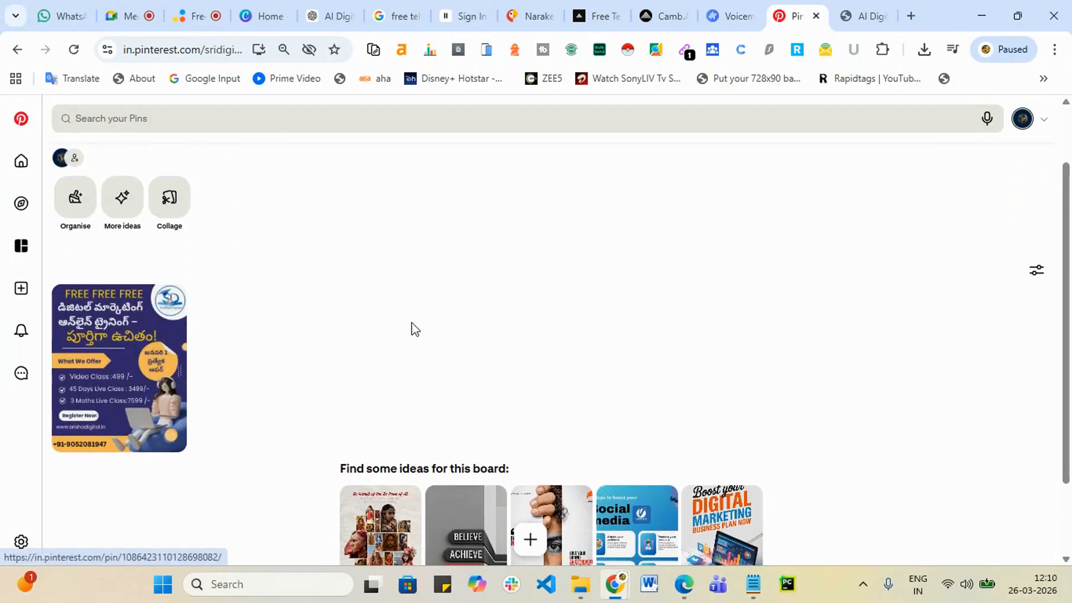
{"action": "left_click", "coordinate": [17, 49]}
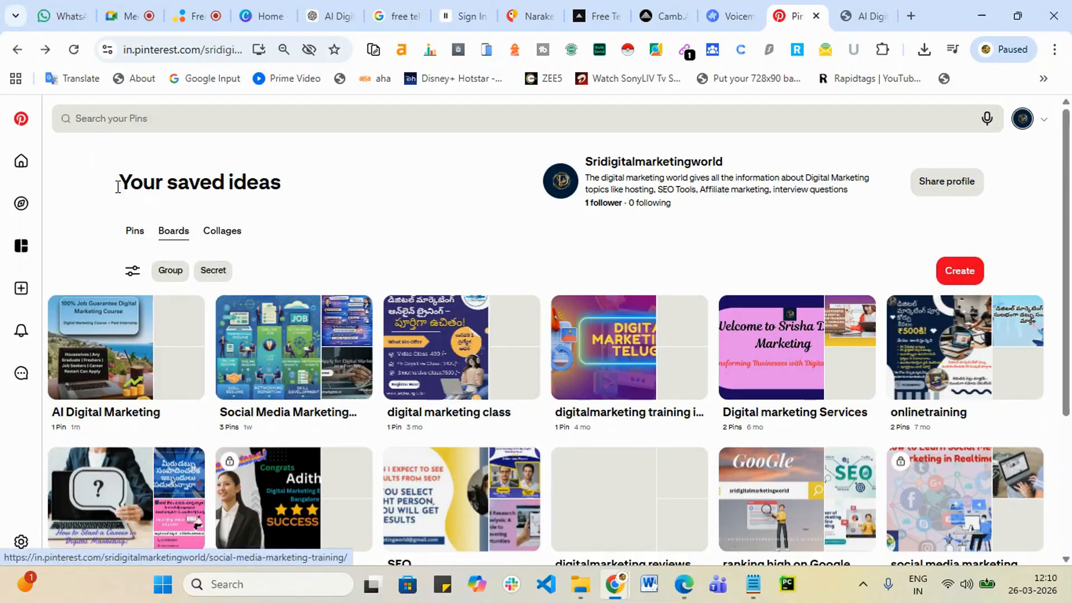
- Go back to the empty pin creation form and reopen the account's saved boards from there
{"action": "left_click", "coordinate": [15, 54]}
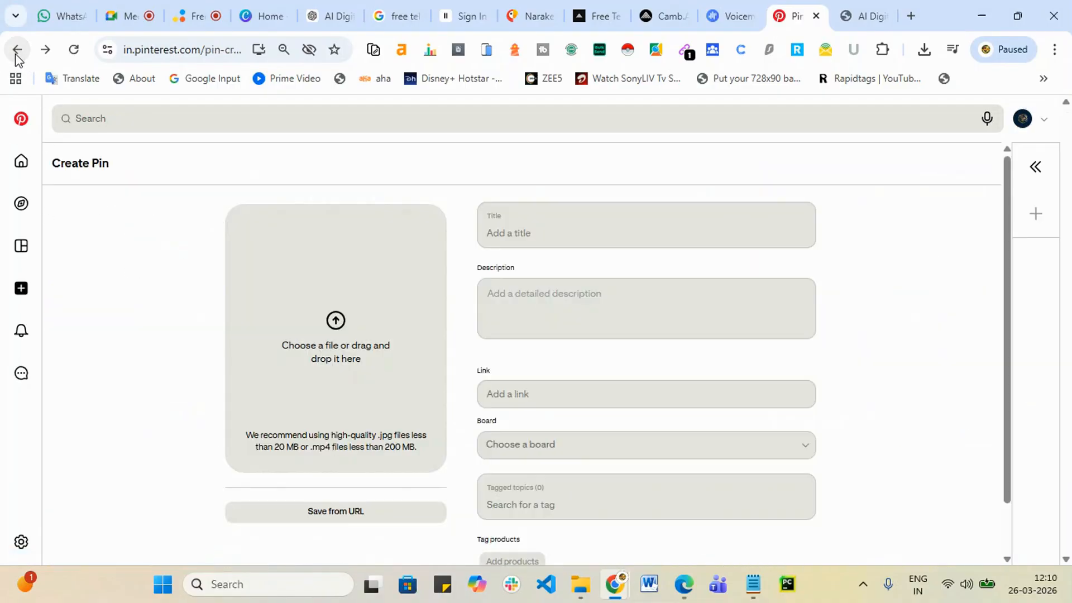
{"action": "left_click", "coordinate": [1044, 120]}
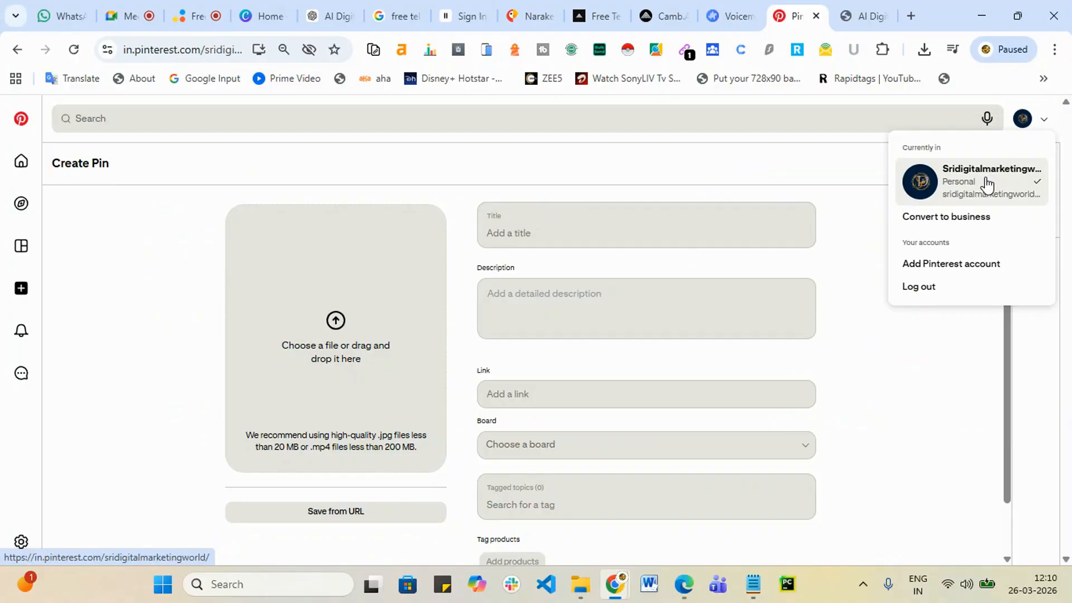
{"action": "left_click", "coordinate": [988, 184]}
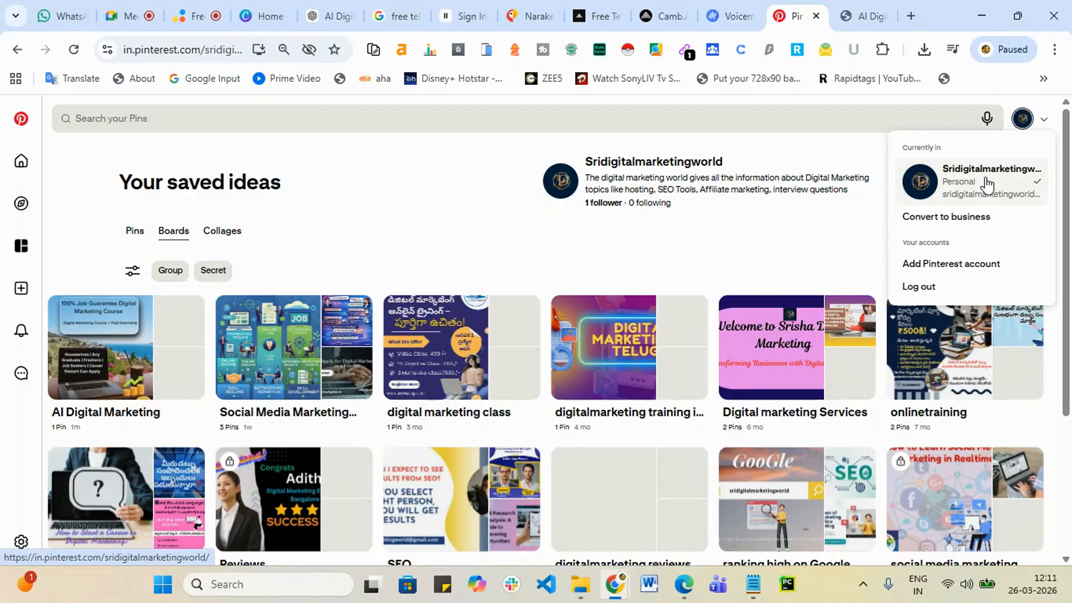
- Browse the Pinterest home feed for pin ideas and show the suggestions for the Social Media Marketing Training board
{"action": "left_click", "coordinate": [22, 163]}
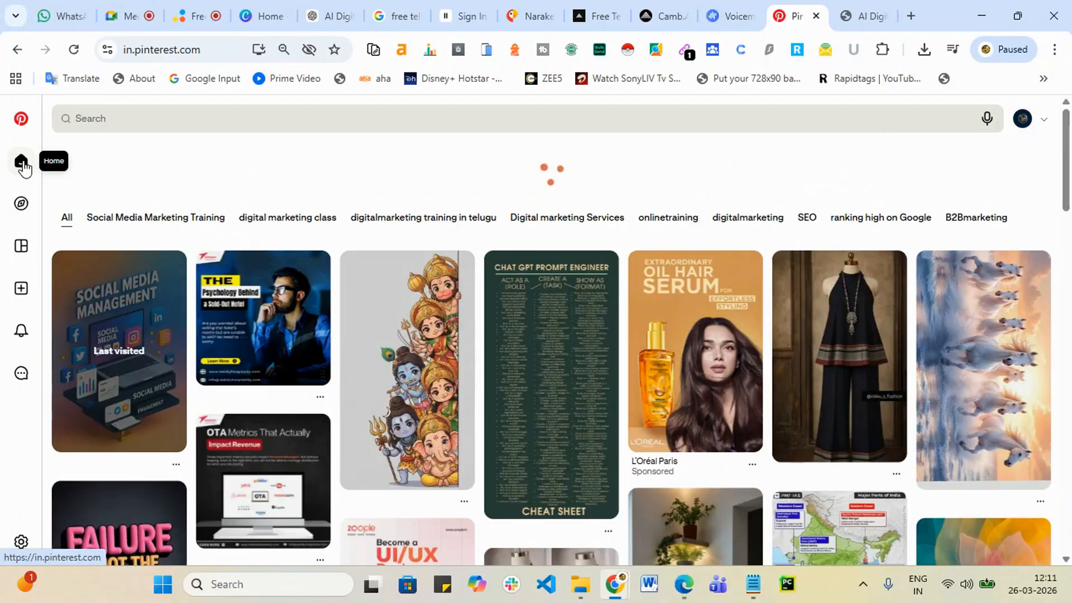
{"action": "scroll", "coordinate": [618, 347], "scroll_direction": "down", "scroll_amount": 3}
{"action": "scroll", "coordinate": [600, 432], "scroll_direction": "down", "scroll_amount": 10}
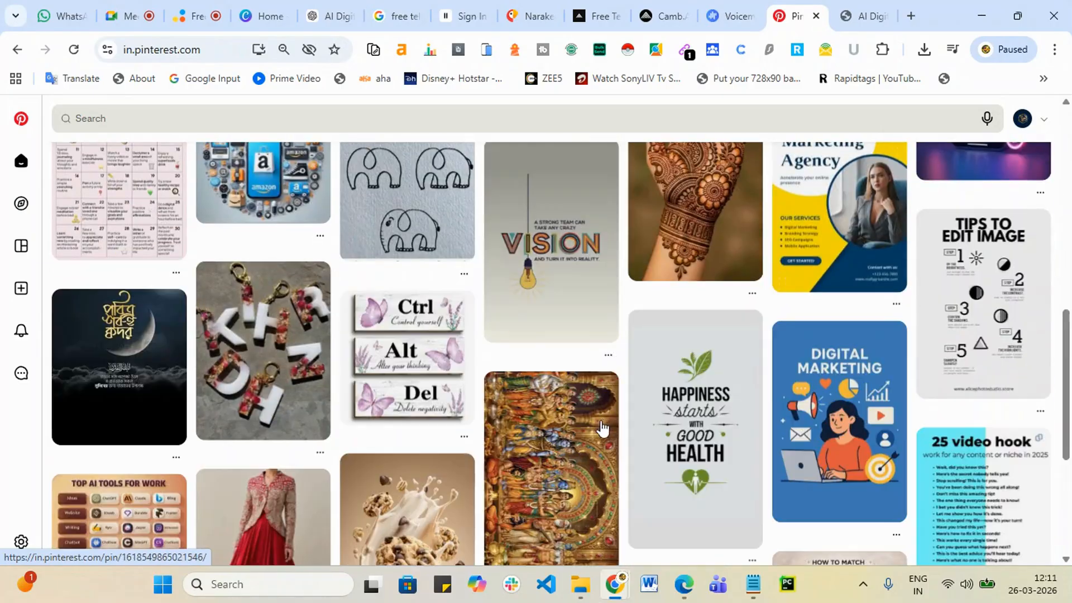
{"action": "scroll", "coordinate": [616, 416], "scroll_direction": "down", "scroll_amount": 5}
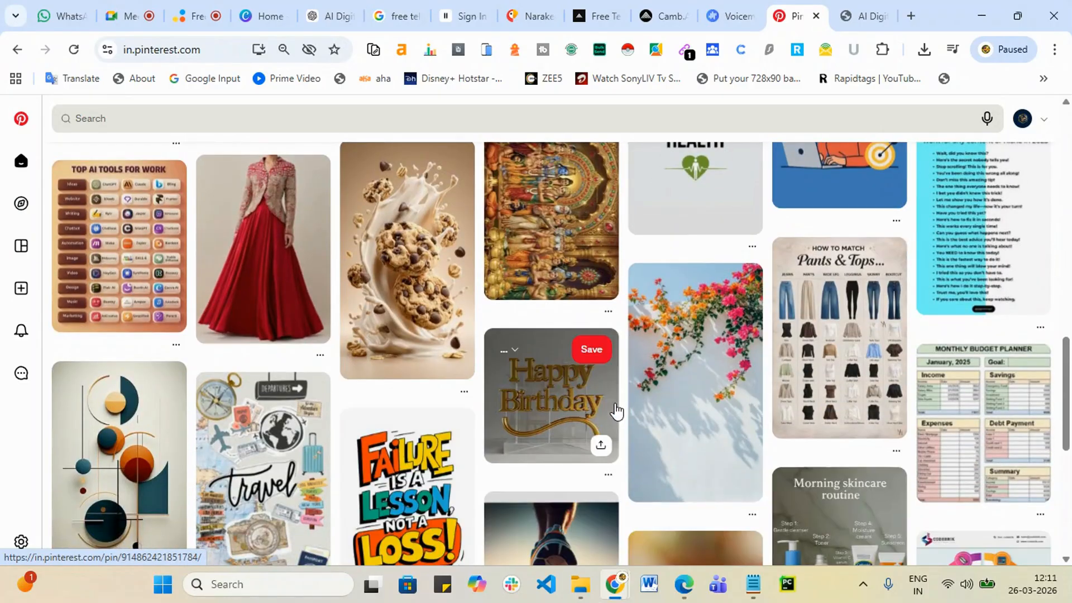
{"action": "scroll", "coordinate": [615, 419], "scroll_direction": "down", "scroll_amount": 4}
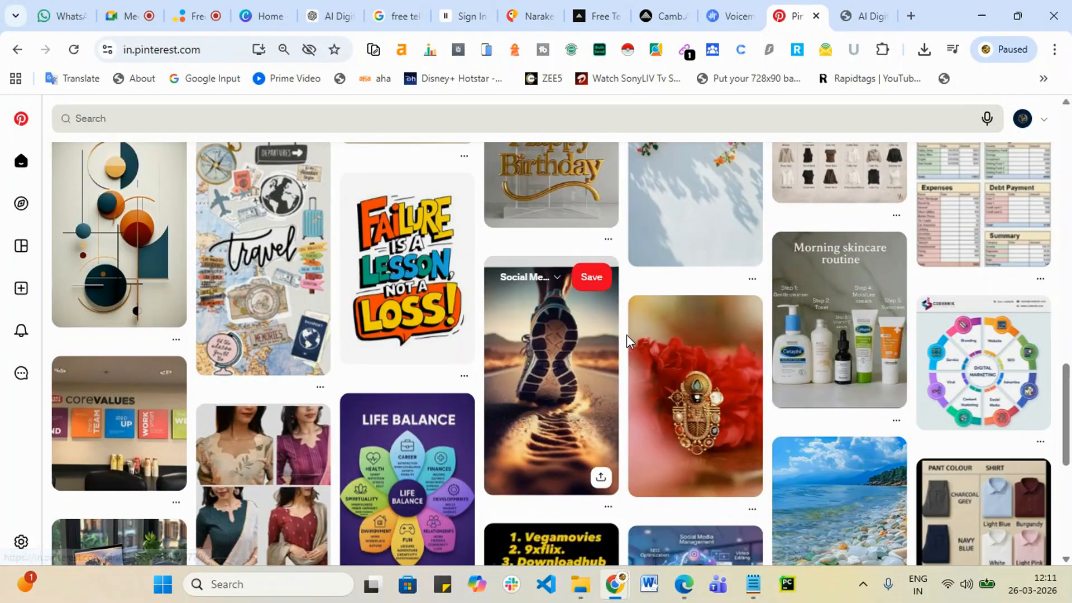
{"action": "scroll", "coordinate": [627, 337], "scroll_direction": "down", "scroll_amount": 8}
{"action": "scroll", "coordinate": [653, 346], "scroll_direction": "down", "scroll_amount": 15}
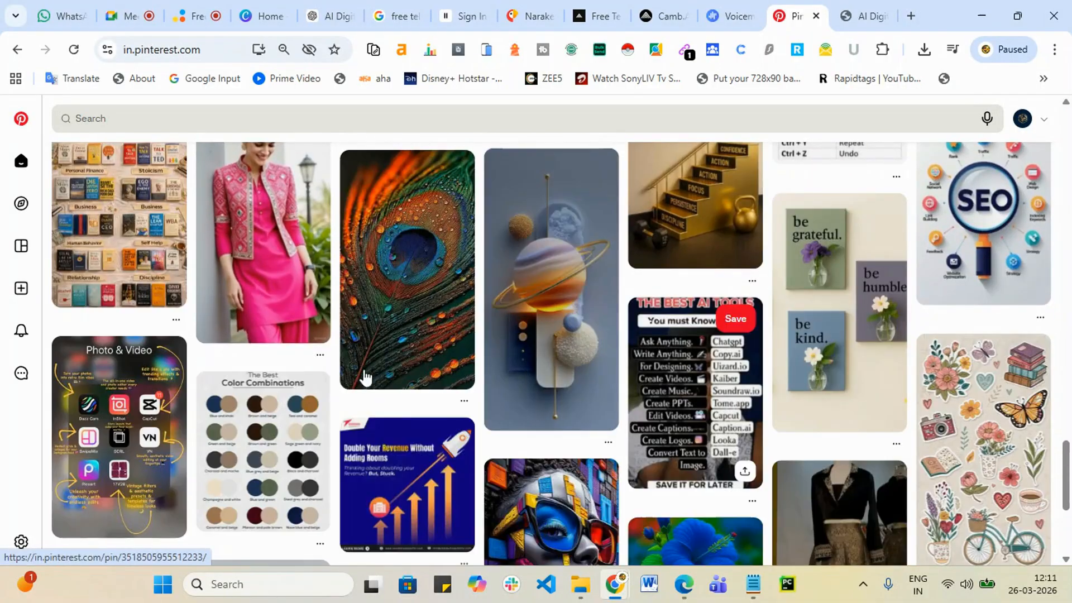
{"action": "scroll", "coordinate": [559, 413], "scroll_direction": "down", "scroll_amount": 5}
{"action": "scroll", "coordinate": [507, 457], "scroll_direction": "up", "scroll_amount": 20}
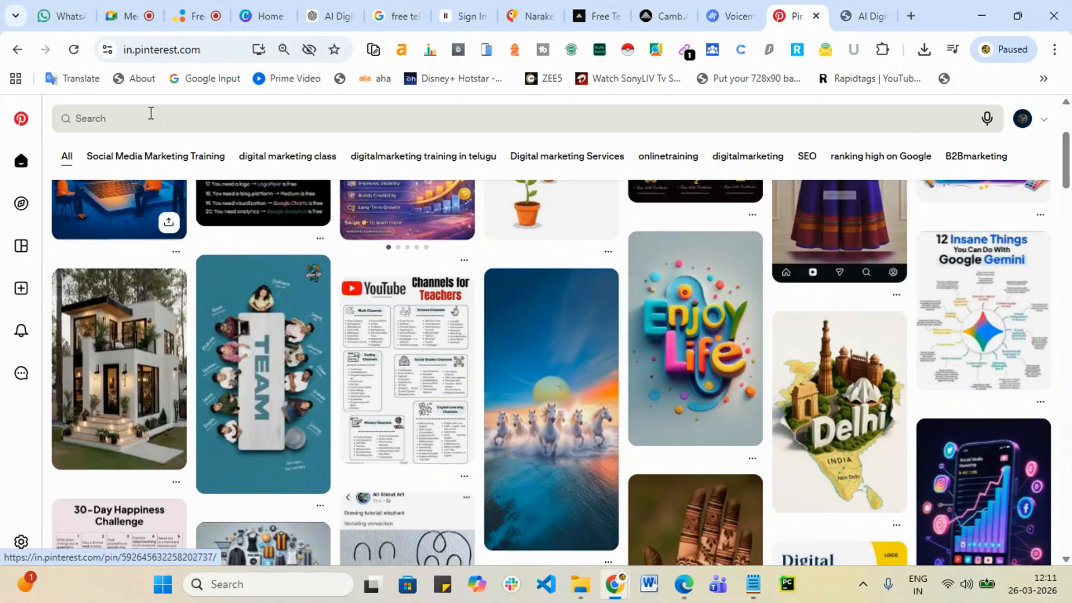
{"action": "left_click", "coordinate": [167, 162]}
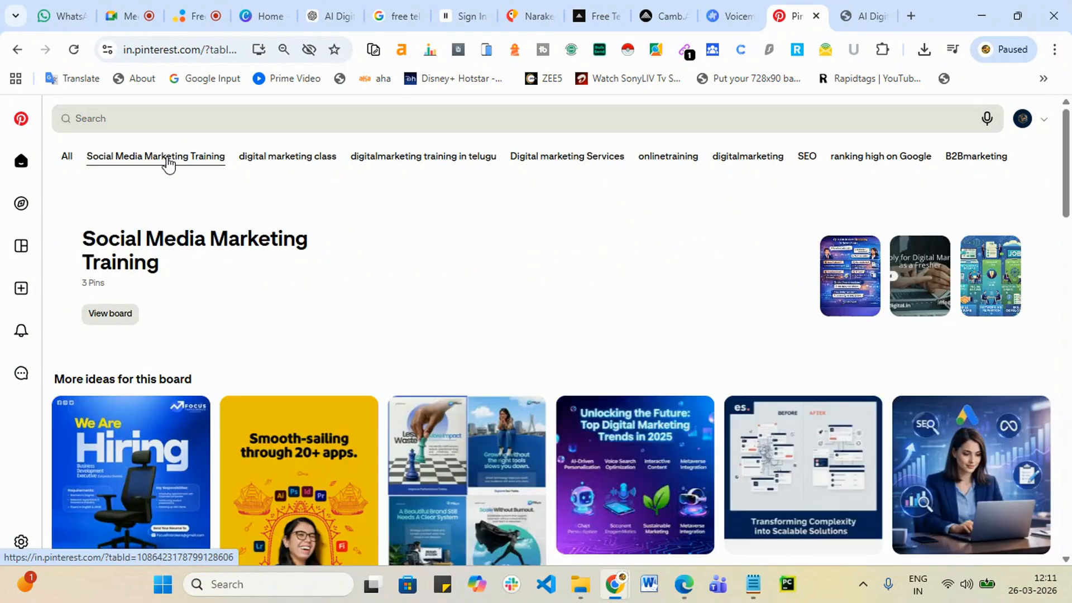
- Look through the suggested ideas for the Social Media Marketing Training board and close Pinterest
{"action": "scroll", "coordinate": [482, 211], "scroll_direction": "down", "scroll_amount": 3}
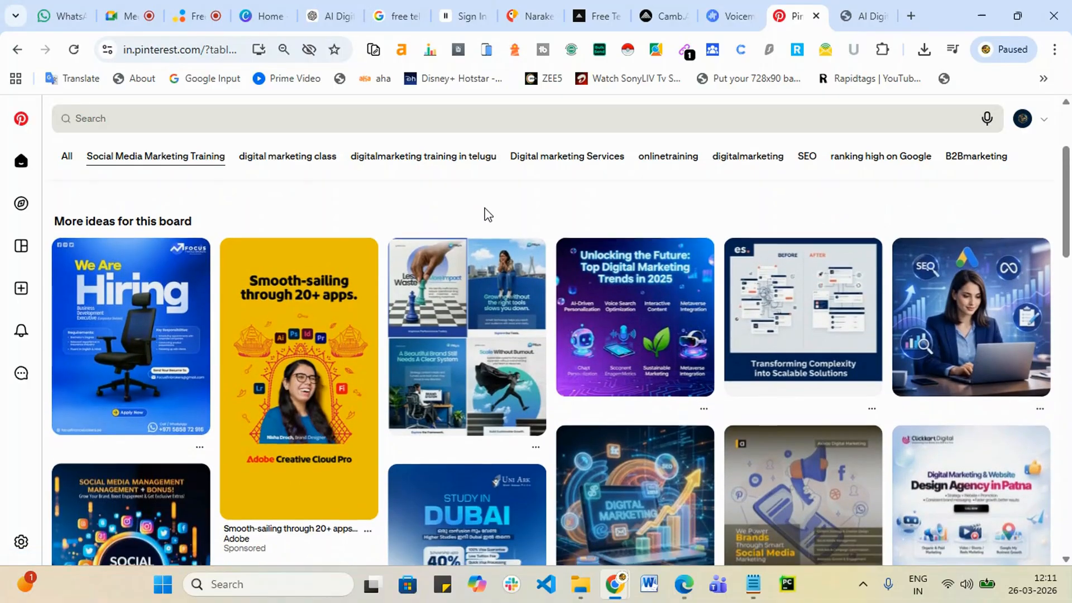
{"action": "scroll", "coordinate": [492, 223], "scroll_direction": "down", "scroll_amount": 12}
{"action": "scroll", "coordinate": [571, 310], "scroll_direction": "down", "scroll_amount": 5}
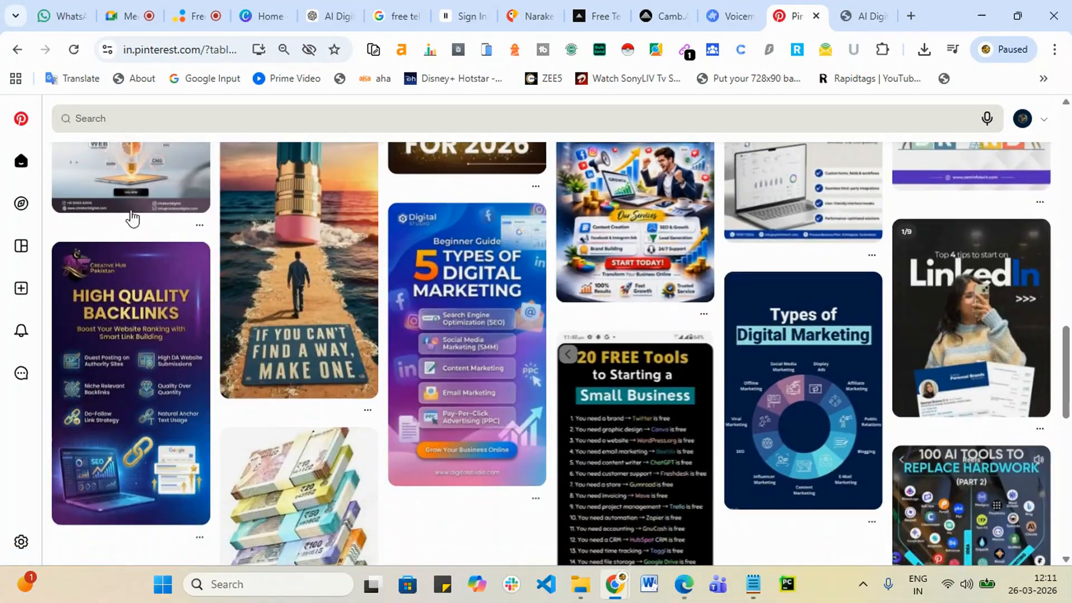
{"action": "scroll", "coordinate": [830, 227], "scroll_direction": "up", "scroll_amount": 7}
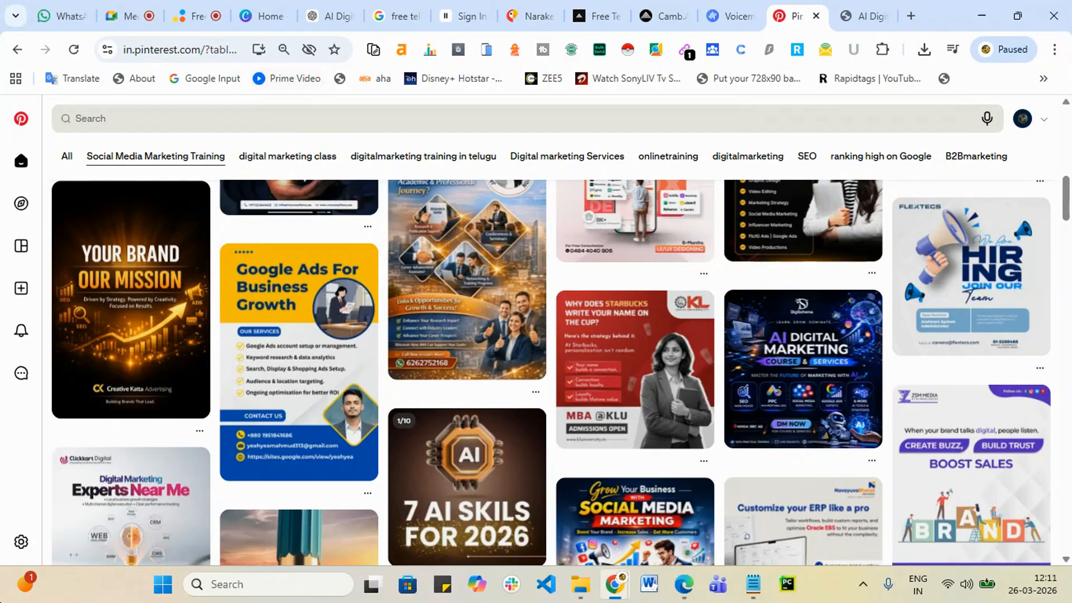
{"action": "left_click", "coordinate": [816, 15]}
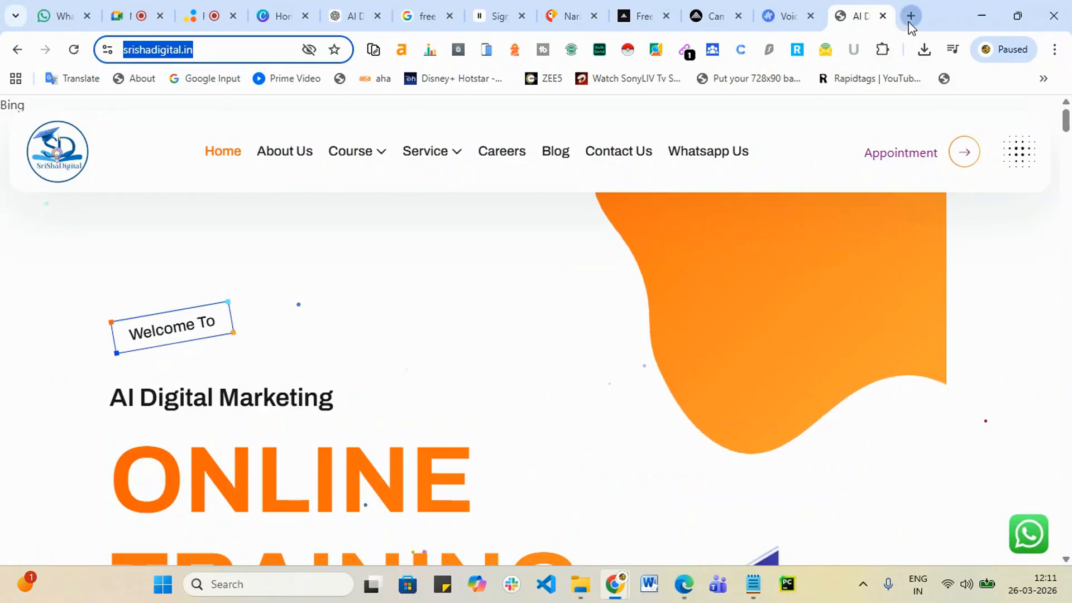
- Open Twitter (X) in a new browser tab and check the account options of the signed-in profile
{"action": "left_click", "coordinate": [910, 23]}
{"action": "type", "text": "tw"}
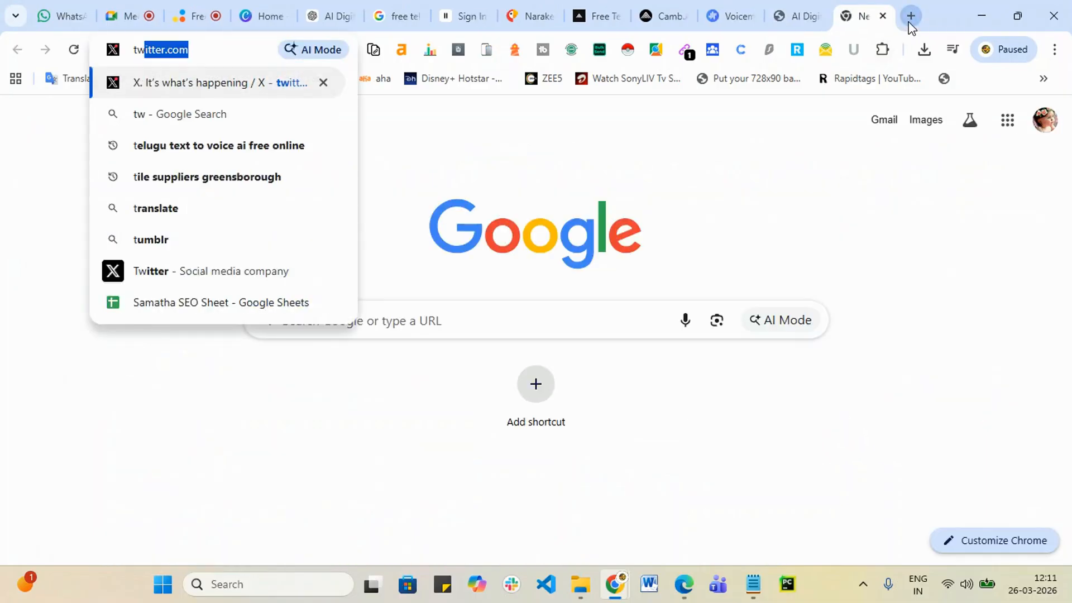
{"action": "type", "text": "itter"}
{"action": "key", "text": "Return"}
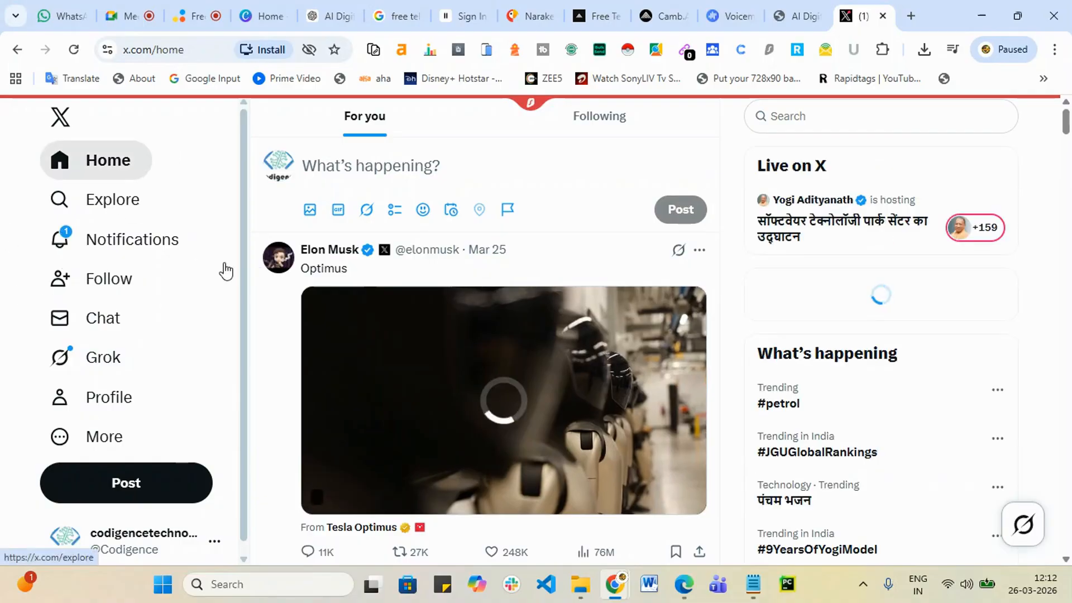
{"action": "scroll", "coordinate": [156, 470], "scroll_direction": "down", "scroll_amount": 1}
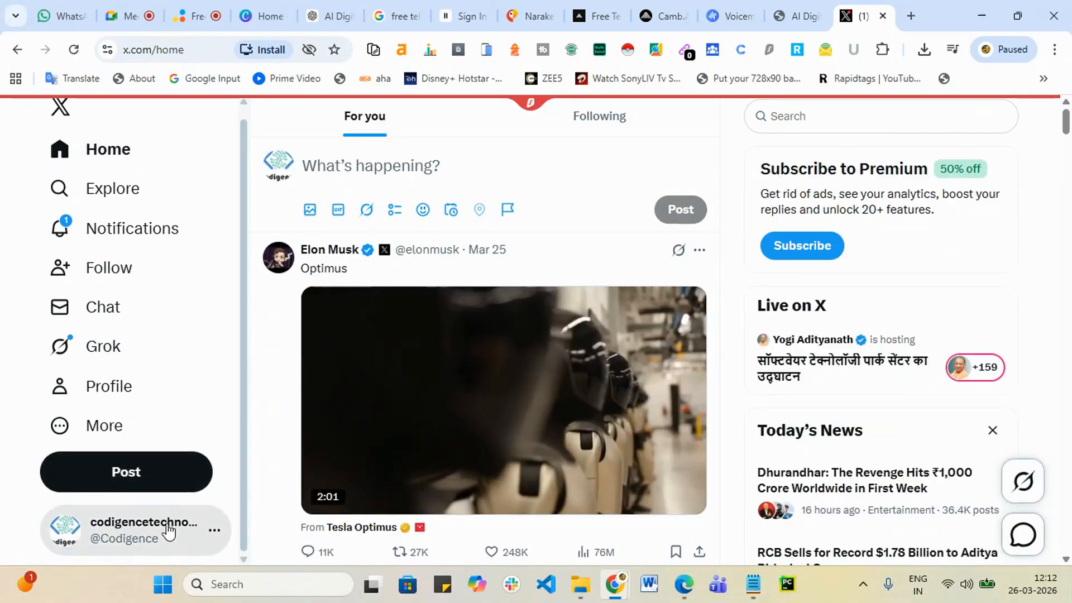
{"action": "left_click", "coordinate": [168, 532]}
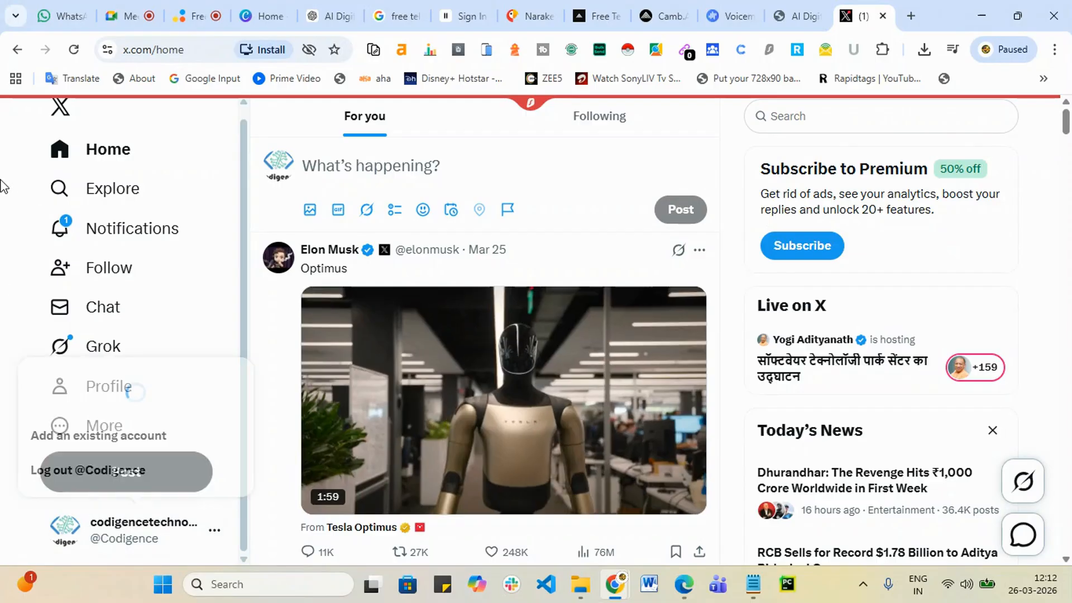
{"action": "left_click", "coordinate": [305, 217]}
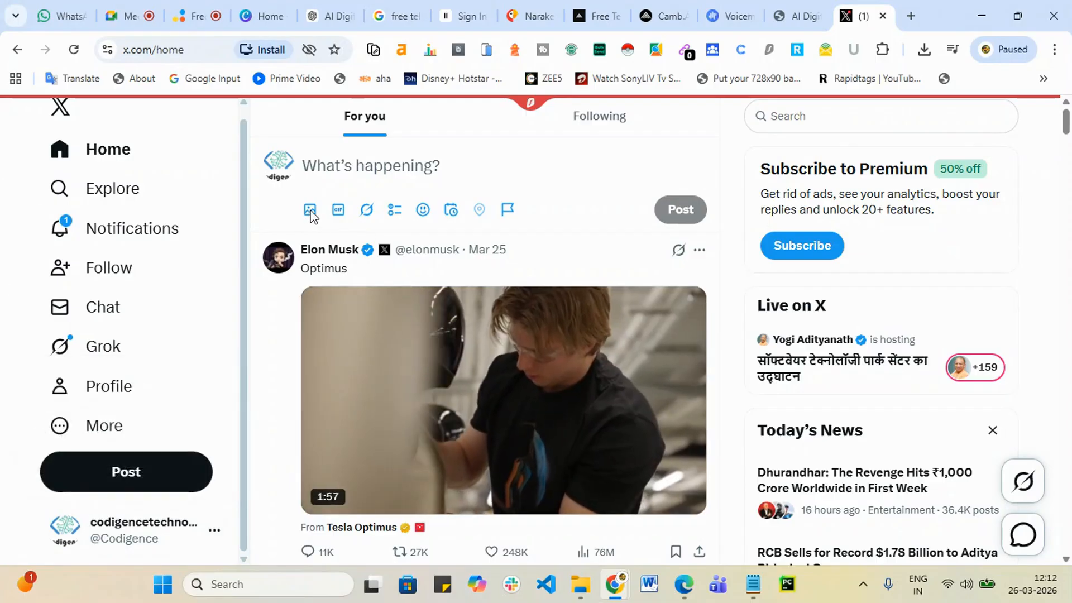
- Open the media picker for a new post, look through the images in Downloads, and close it without attaching anything
{"action": "left_click", "coordinate": [311, 216]}
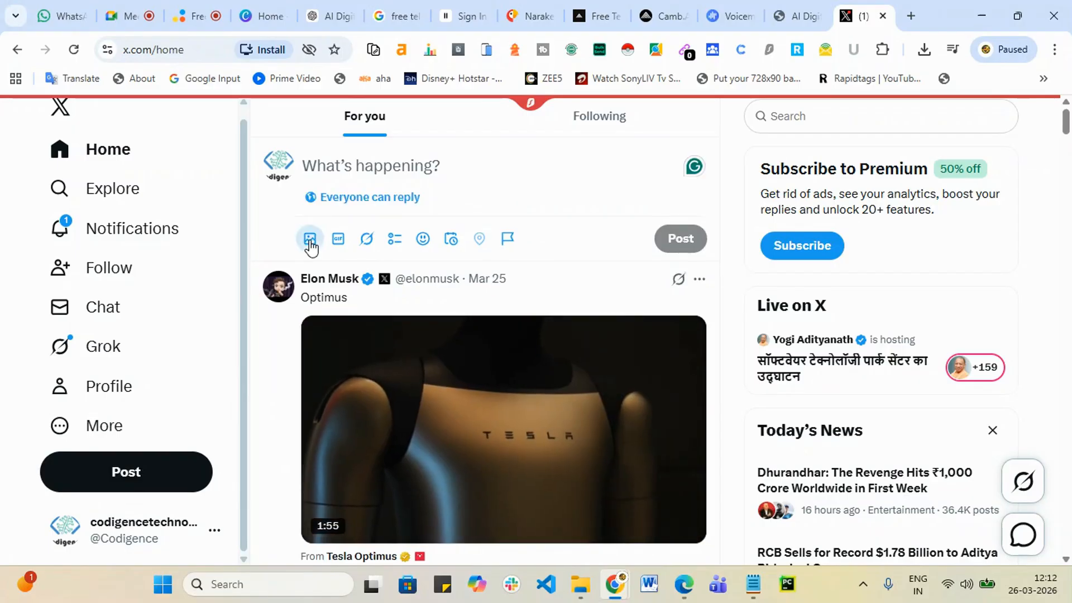
{"action": "scroll", "coordinate": [533, 238], "scroll_direction": "down", "scroll_amount": 4}
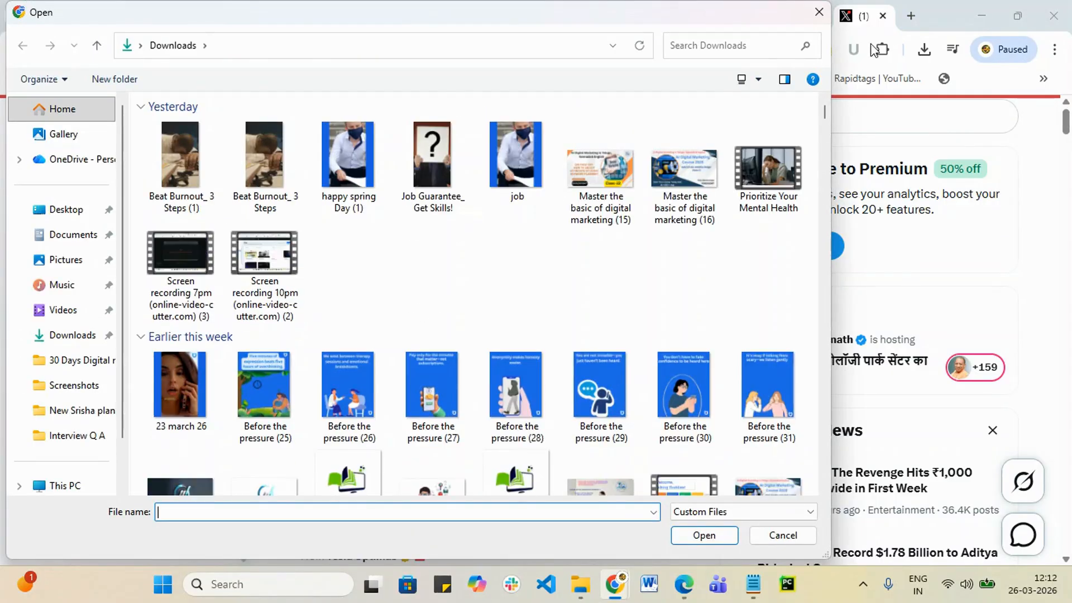
{"action": "left_click", "coordinate": [819, 11]}
{"action": "scroll", "coordinate": [383, 187], "scroll_direction": "down", "scroll_amount": 1}
{"action": "scroll", "coordinate": [455, 215], "scroll_direction": "up", "scroll_amount": 2}
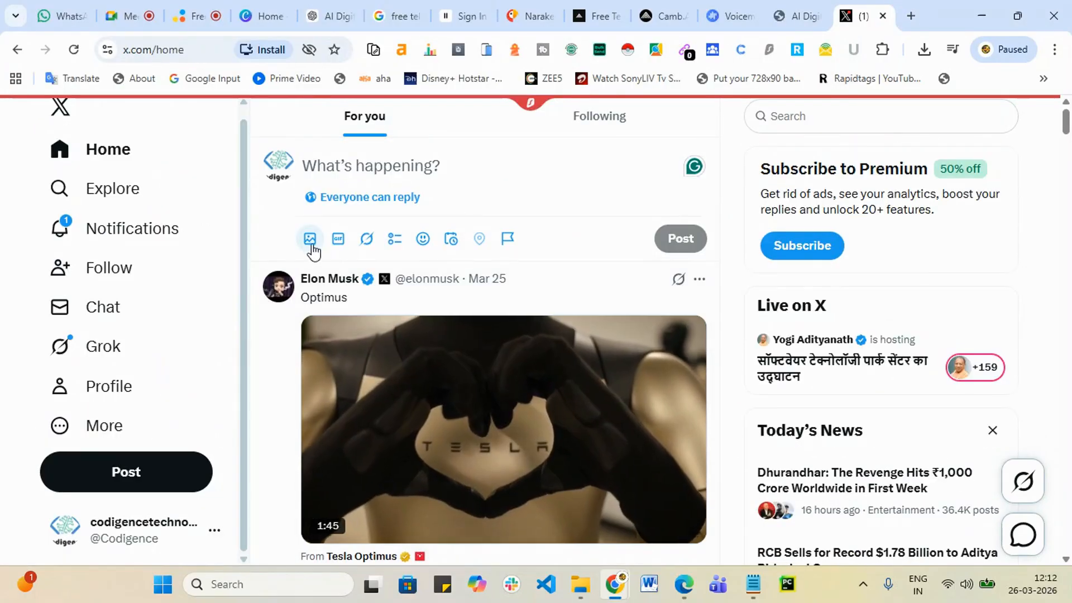
{"action": "left_click", "coordinate": [311, 246]}
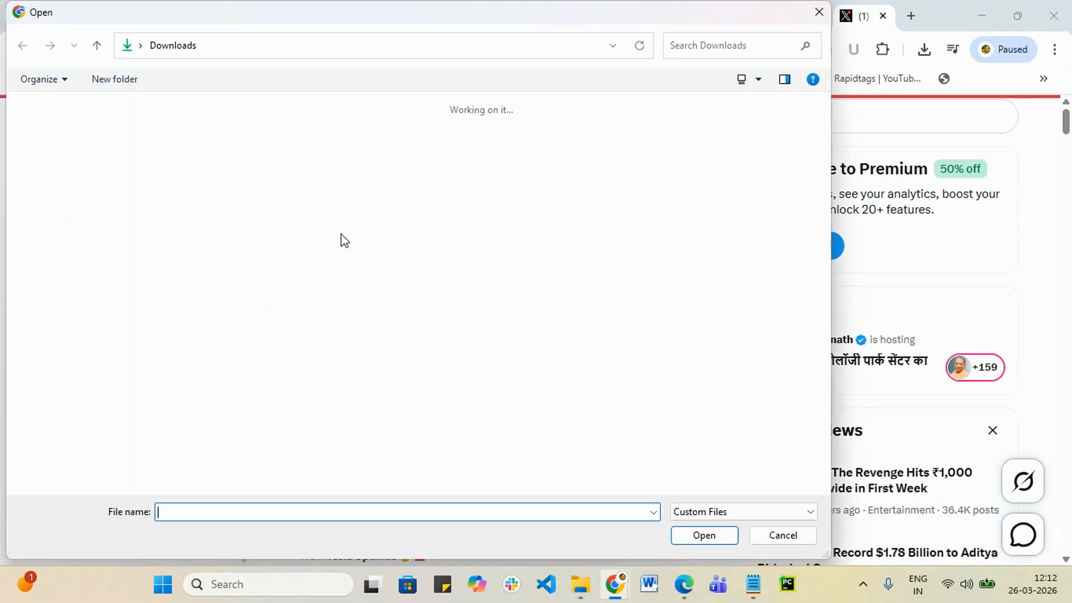
{"action": "scroll", "coordinate": [486, 296], "scroll_direction": "down", "scroll_amount": 6}
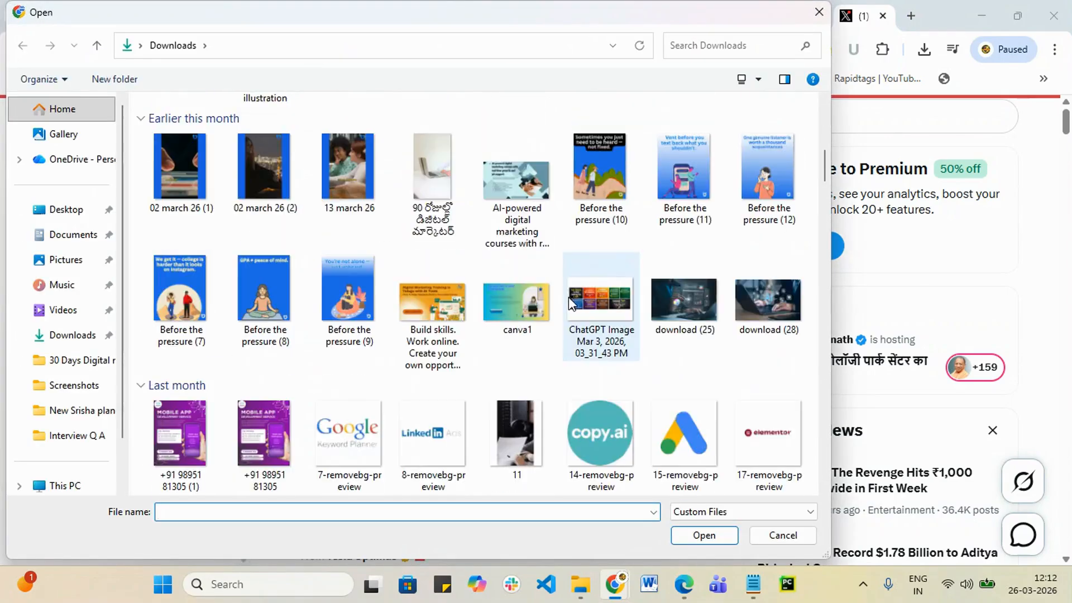
{"action": "scroll", "coordinate": [571, 303], "scroll_direction": "up", "scroll_amount": 3}
{"action": "scroll", "coordinate": [572, 297], "scroll_direction": "down", "scroll_amount": 15}
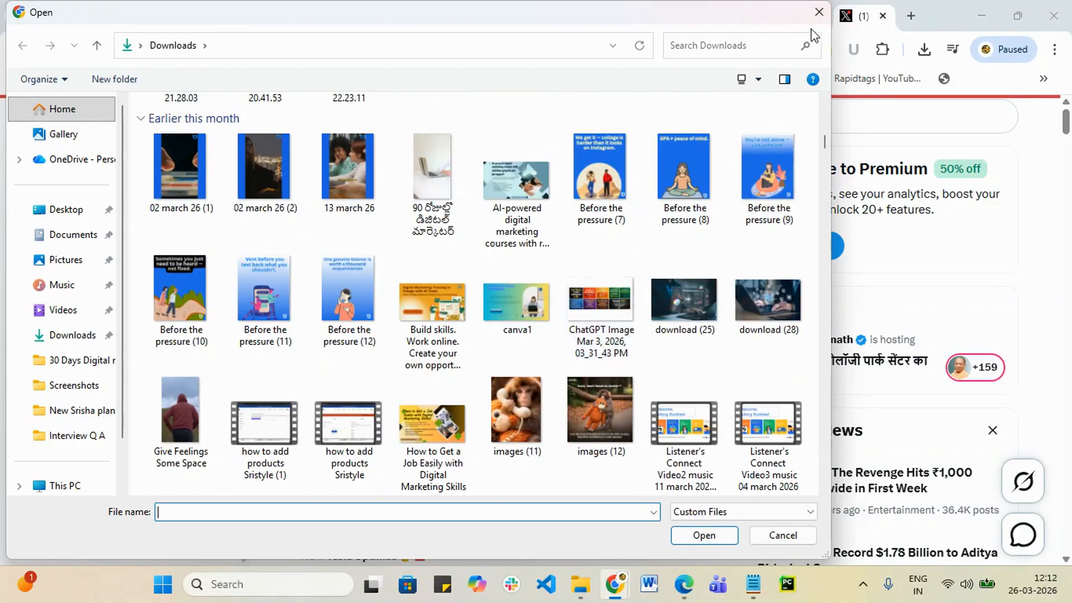
{"action": "left_click", "coordinate": [819, 14]}
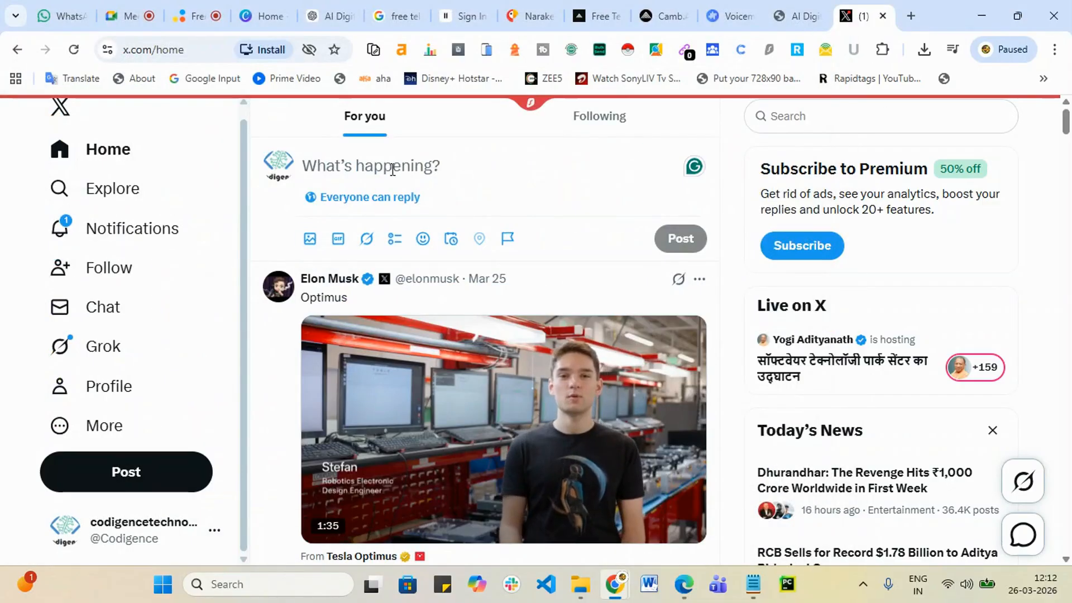
- Open the Codigence account's own profile from the home feed and show its published posts
{"action": "scroll", "coordinate": [164, 385], "scroll_direction": "down", "scroll_amount": 7}
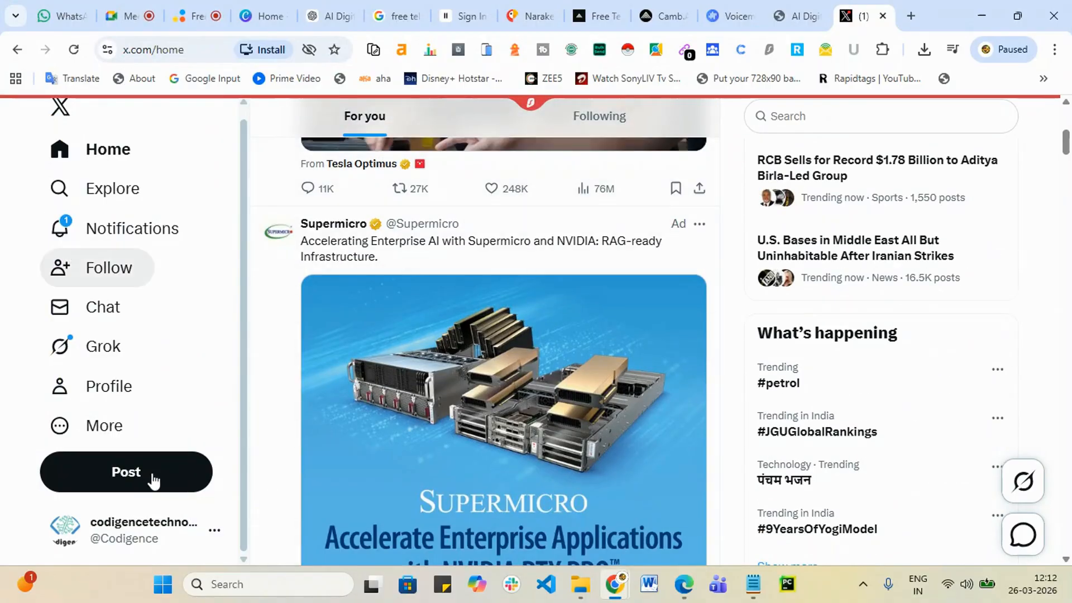
{"action": "left_click", "coordinate": [142, 522]}
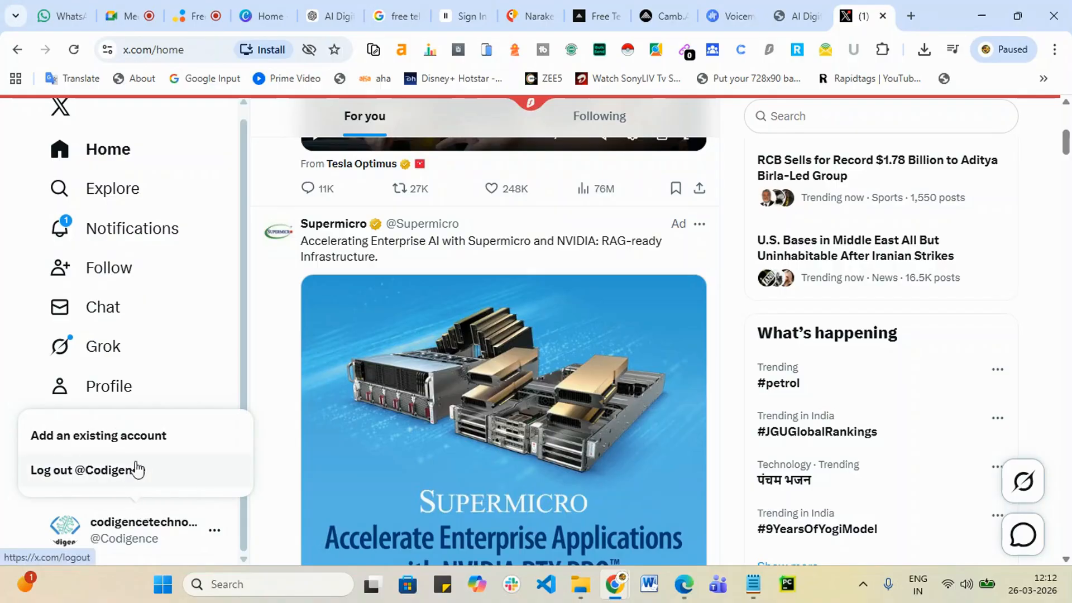
{"action": "left_click", "coordinate": [175, 528]}
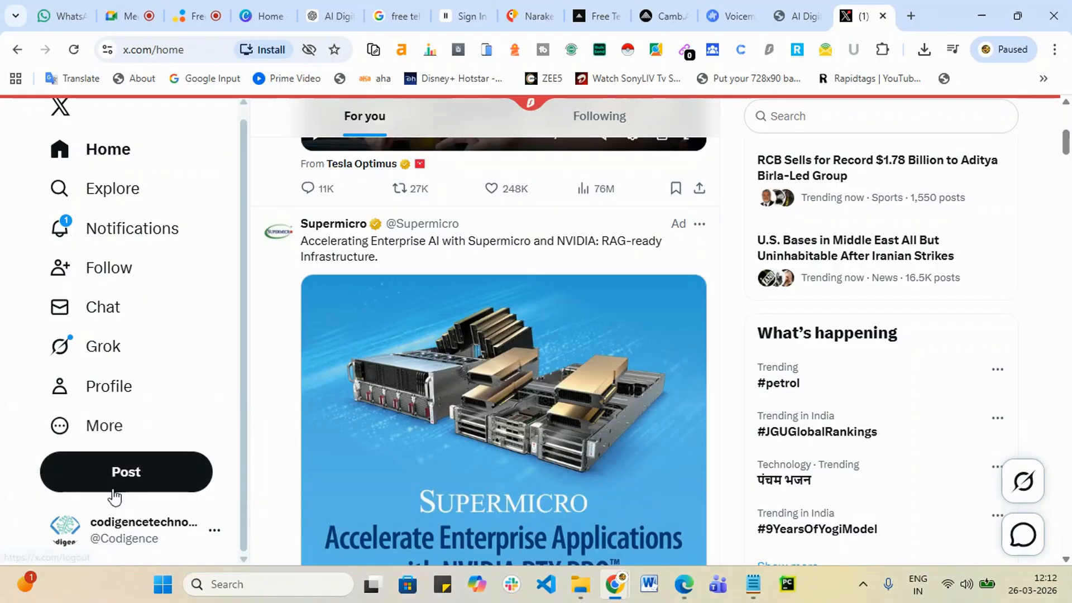
{"action": "left_click", "coordinate": [114, 392]}
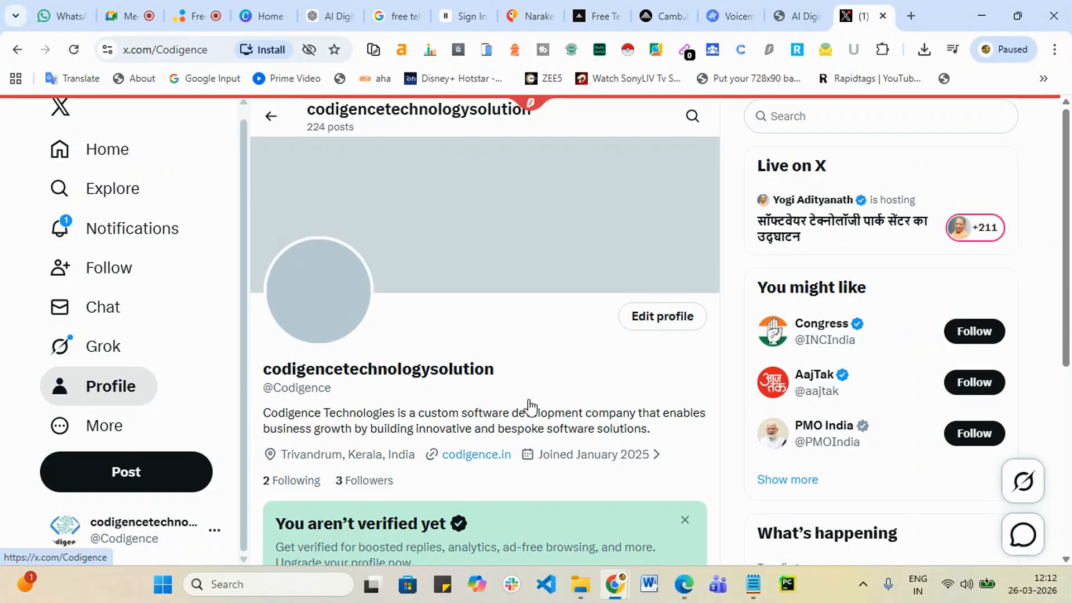
{"action": "scroll", "coordinate": [605, 400], "scroll_direction": "down", "scroll_amount": 6}
{"action": "scroll", "coordinate": [605, 405], "scroll_direction": "down", "scroll_amount": 2}
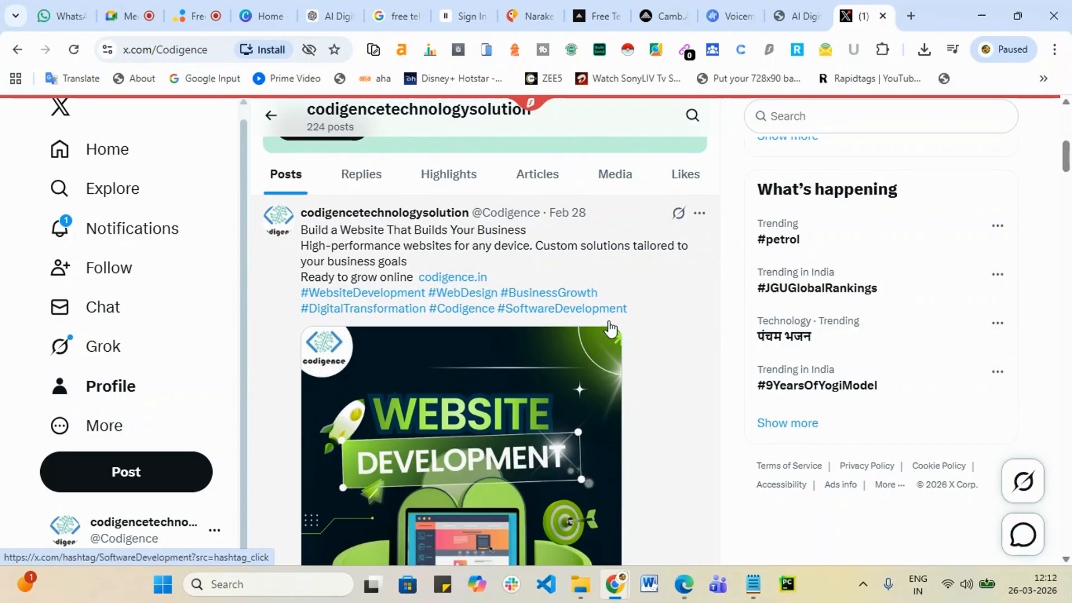
- View the analytics of the Feb 28 website development post and close them
{"action": "scroll", "coordinate": [614, 326], "scroll_direction": "down", "scroll_amount": 2}
{"action": "scroll", "coordinate": [494, 230], "scroll_direction": "down", "scroll_amount": 10}
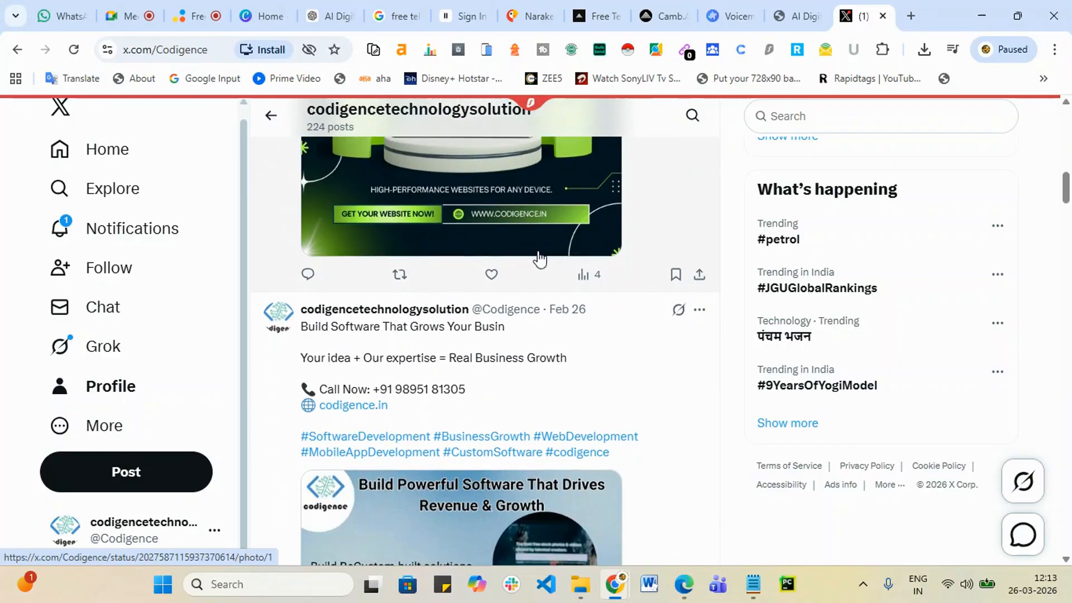
{"action": "left_click", "coordinate": [585, 279]}
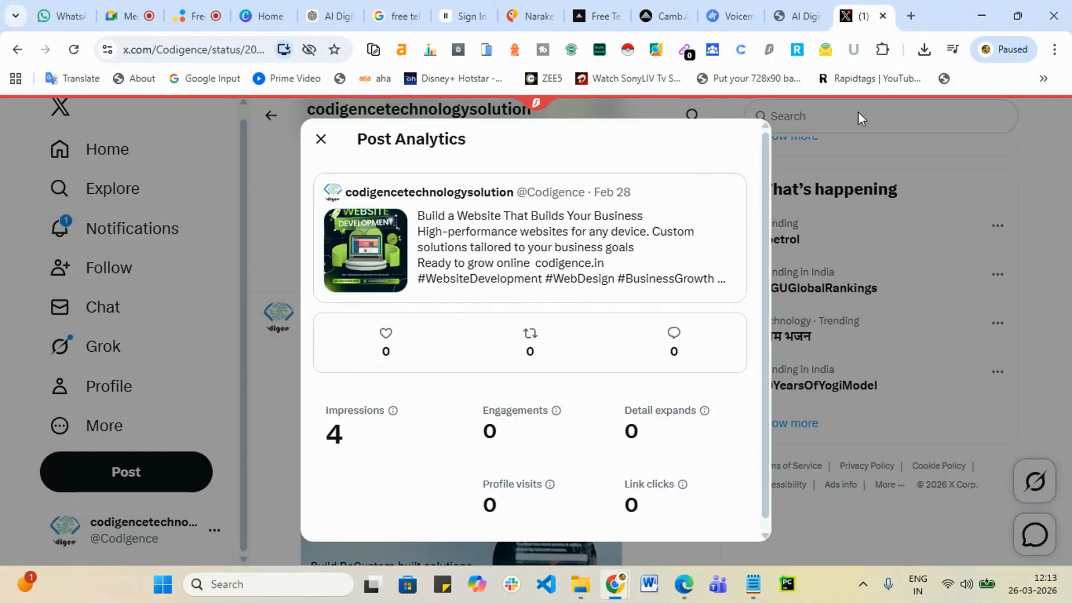
{"action": "left_click", "coordinate": [872, 170]}
- Browse the older software, web and mobile app development posts on the Codigence profile and close the X page
{"action": "scroll", "coordinate": [436, 296], "scroll_direction": "down", "scroll_amount": 6}
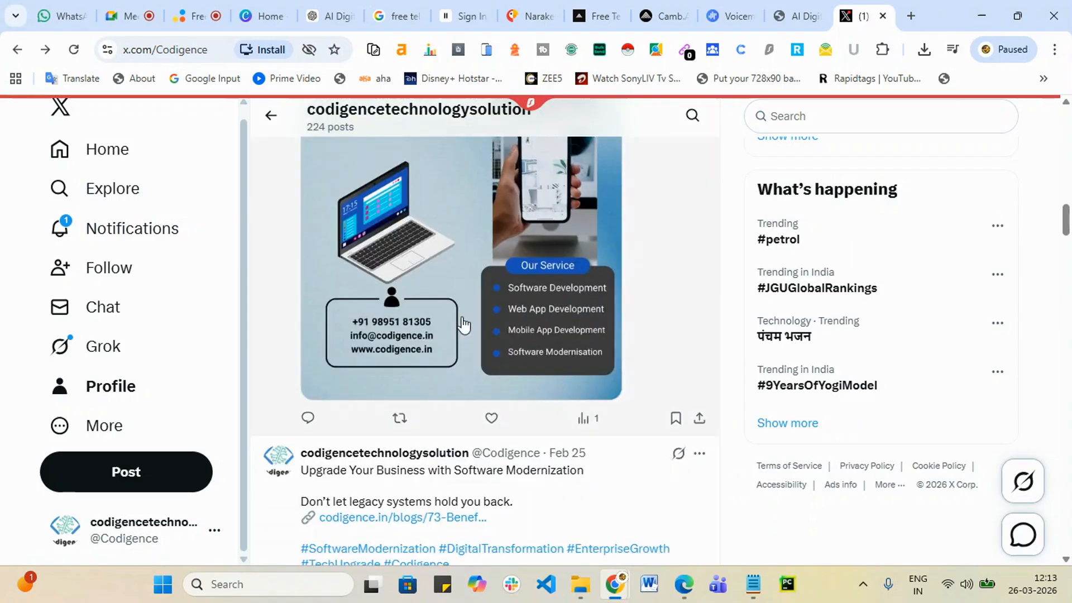
{"action": "scroll", "coordinate": [537, 376], "scroll_direction": "down", "scroll_amount": 6}
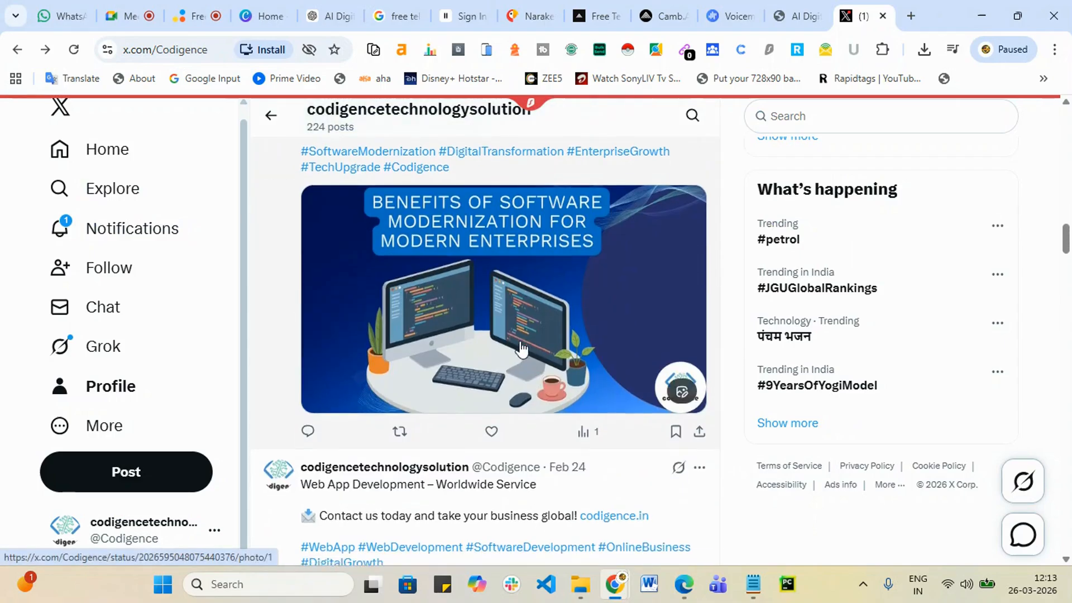
{"action": "scroll", "coordinate": [522, 348], "scroll_direction": "down", "scroll_amount": 15}
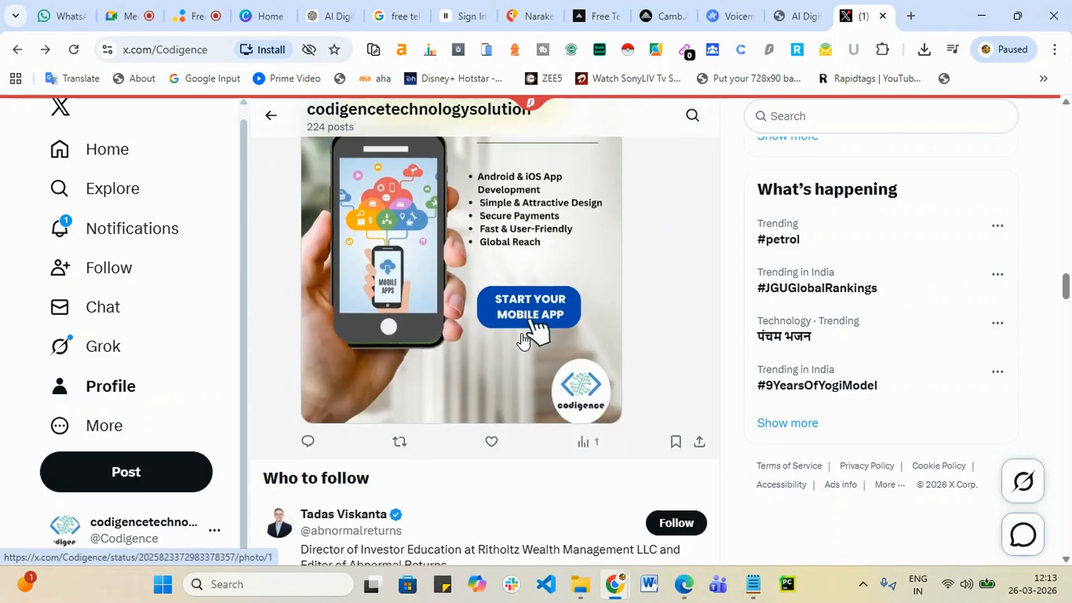
{"action": "scroll", "coordinate": [525, 341], "scroll_direction": "down", "scroll_amount": 10}
{"action": "scroll", "coordinate": [540, 354], "scroll_direction": "down", "scroll_amount": 12}
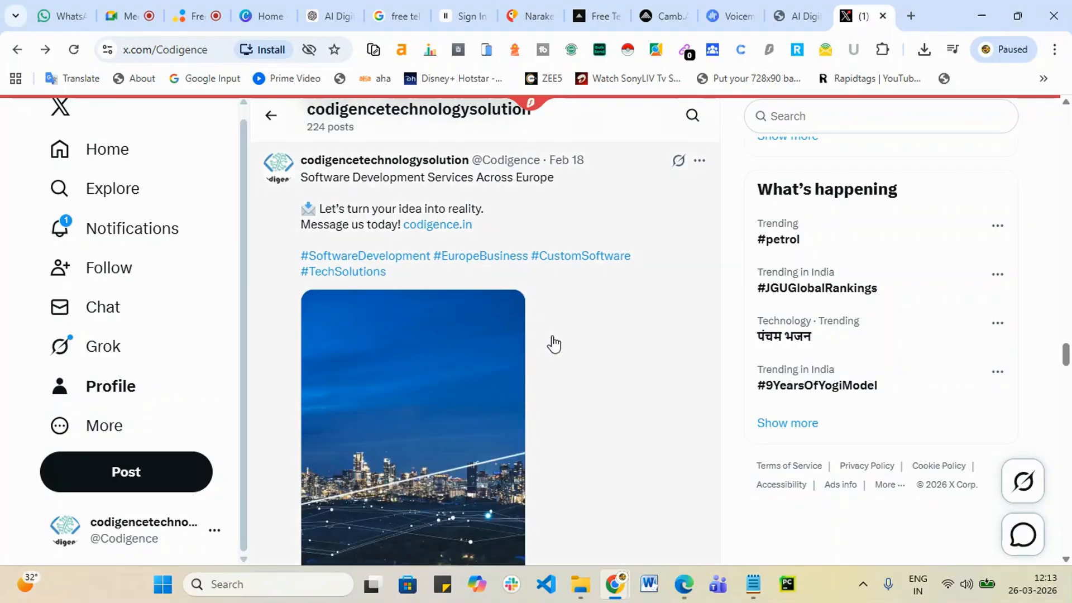
{"action": "scroll", "coordinate": [553, 343], "scroll_direction": "down", "scroll_amount": 14}
{"action": "scroll", "coordinate": [556, 342], "scroll_direction": "down", "scroll_amount": 15}
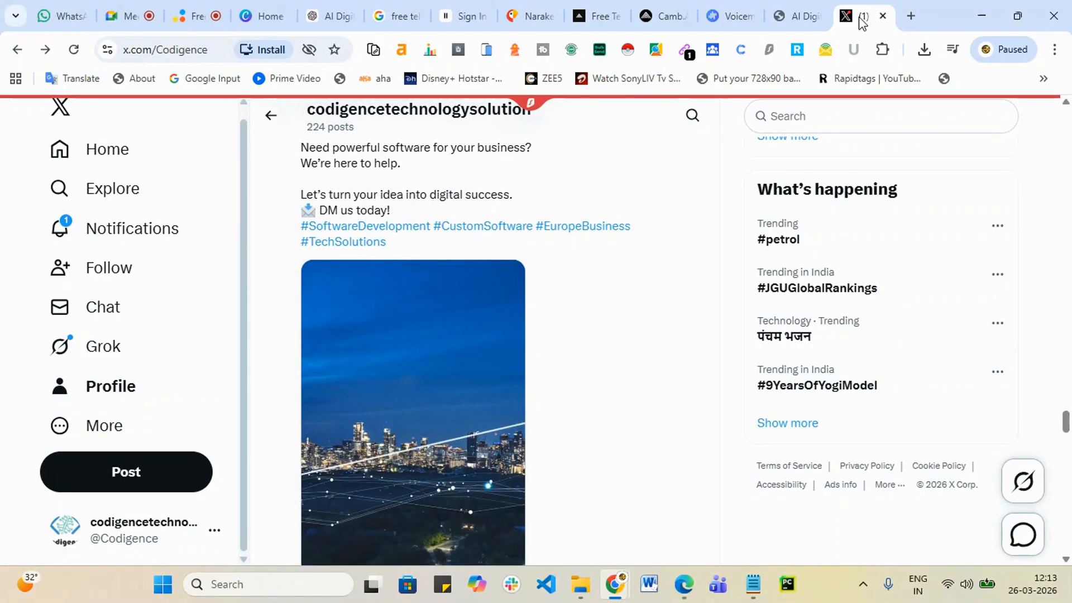
{"action": "left_click", "coordinate": [883, 15]}
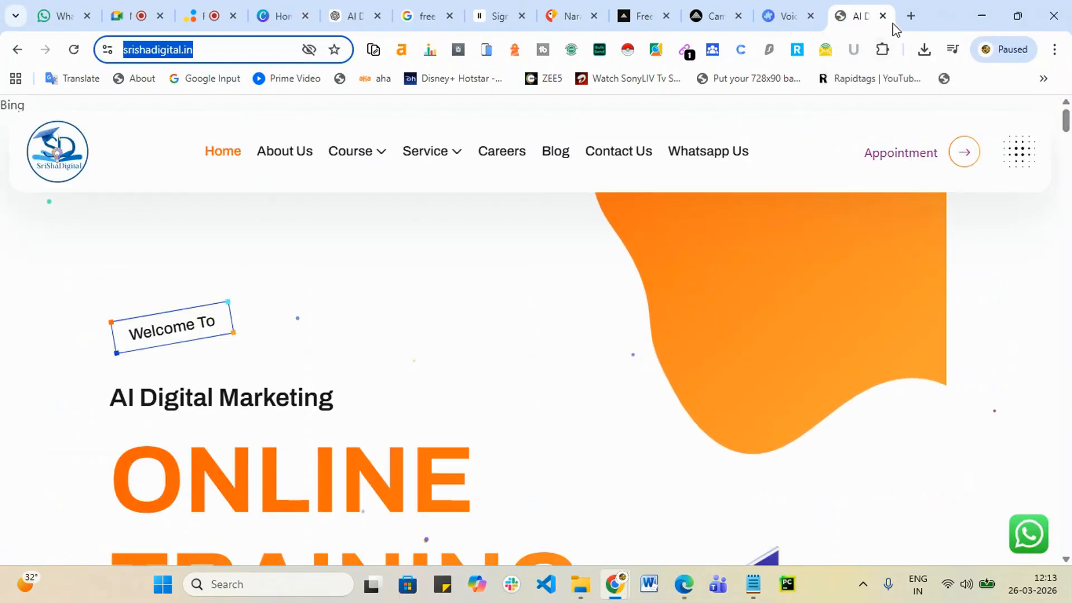
- Open a new browser tab, switch to the Google Meet call, and review its participant list
{"action": "left_click", "coordinate": [914, 16]}
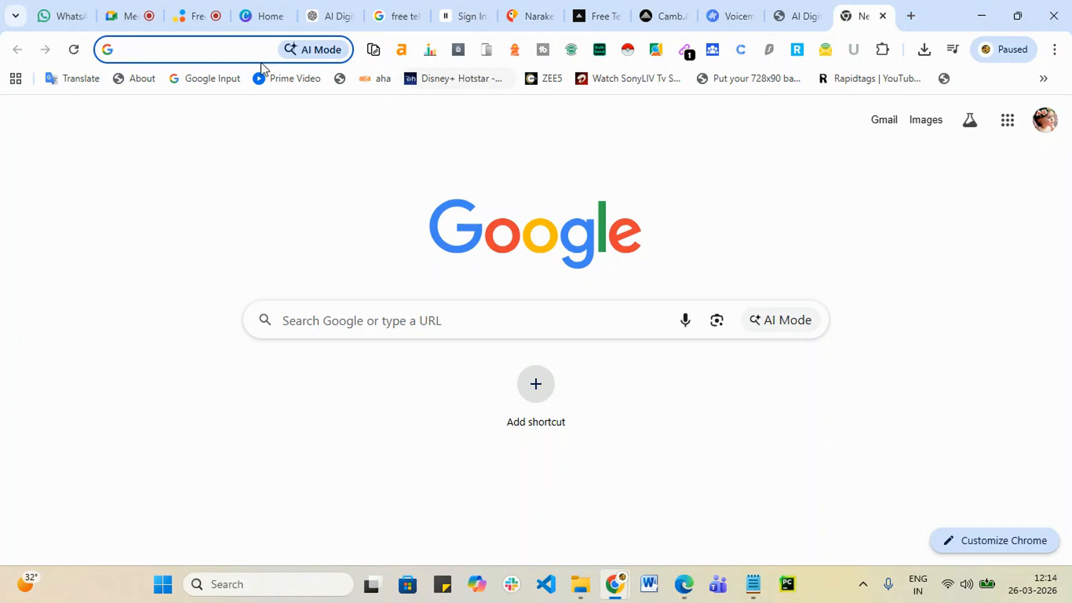
{"action": "left_click", "coordinate": [122, 16]}
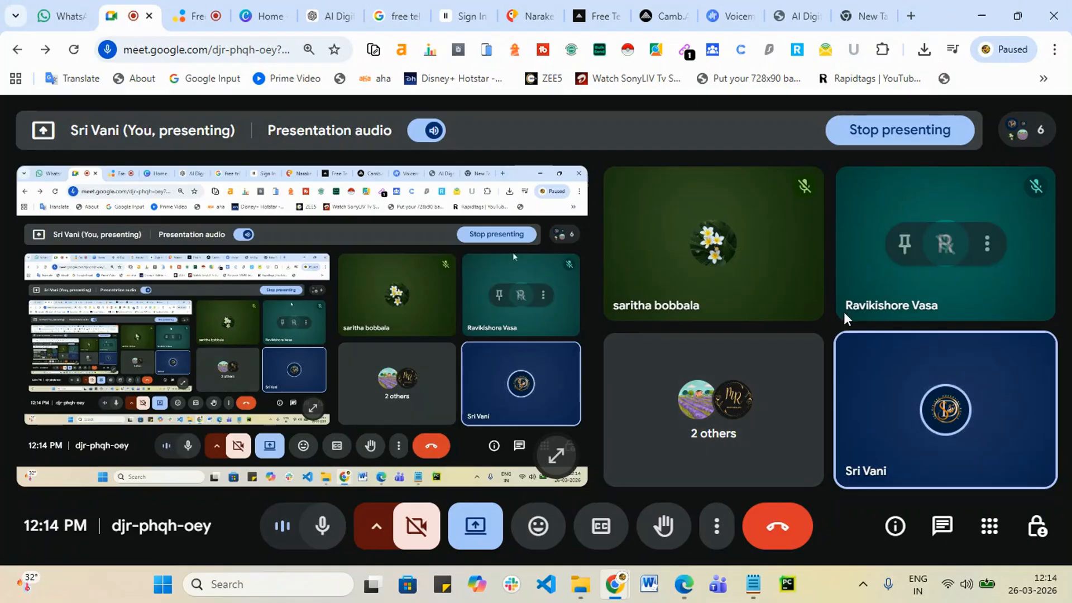
{"action": "left_click", "coordinate": [790, 430]}
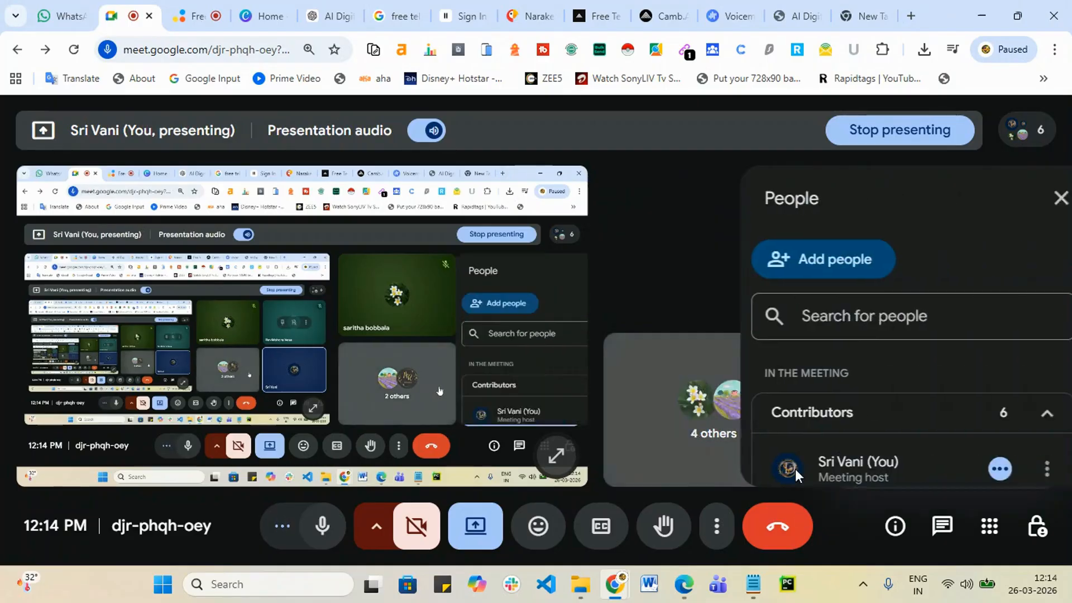
{"action": "scroll", "coordinate": [906, 390], "scroll_direction": "down", "scroll_amount": 3}
{"action": "scroll", "coordinate": [907, 390], "scroll_direction": "down", "scroll_amount": 1}
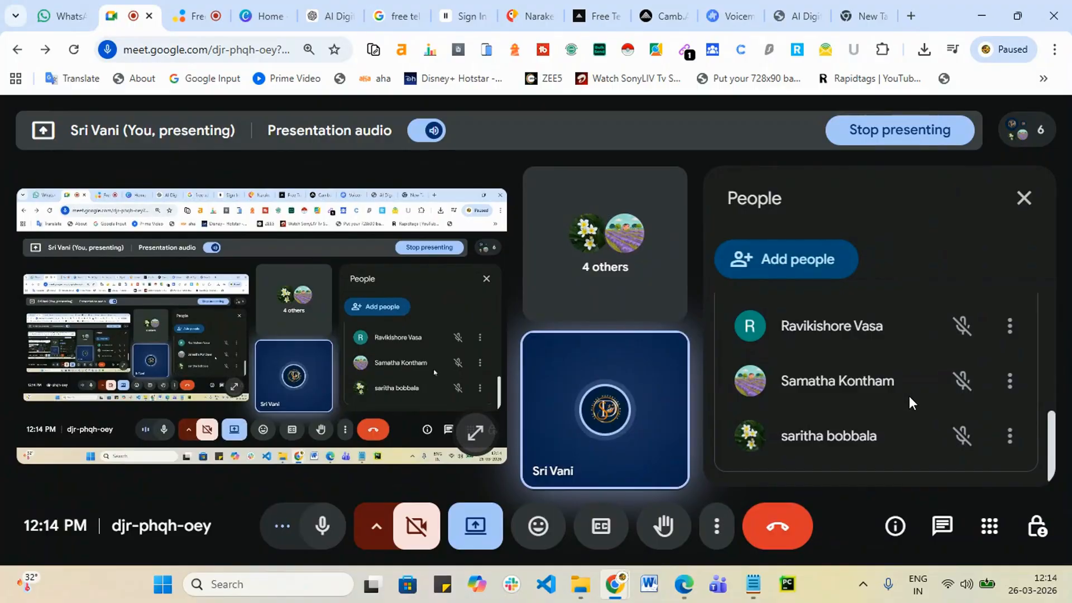
{"action": "scroll", "coordinate": [909, 401], "scroll_direction": "up", "scroll_amount": 3}
{"action": "scroll", "coordinate": [909, 400], "scroll_direction": "down", "scroll_amount": 1}
{"action": "scroll", "coordinate": [909, 400], "scroll_direction": "down", "scroll_amount": 1}
{"action": "left_click", "coordinate": [1024, 198]}
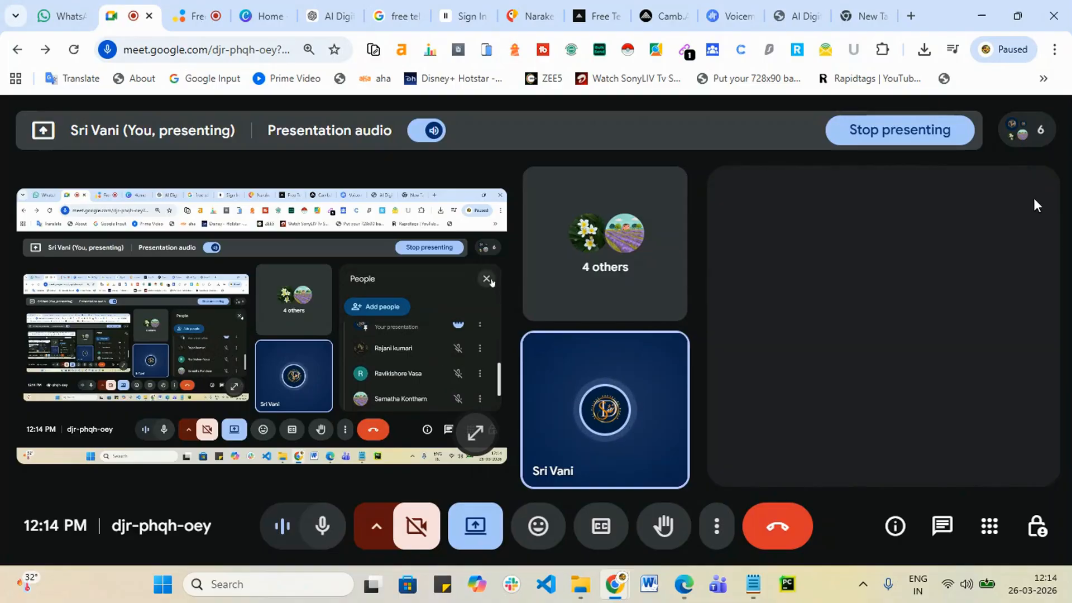
- Switch from the Google Meet call to the Online Video Cutter screen recorder page
{"action": "mouse_move", "coordinate": [943, 382]}
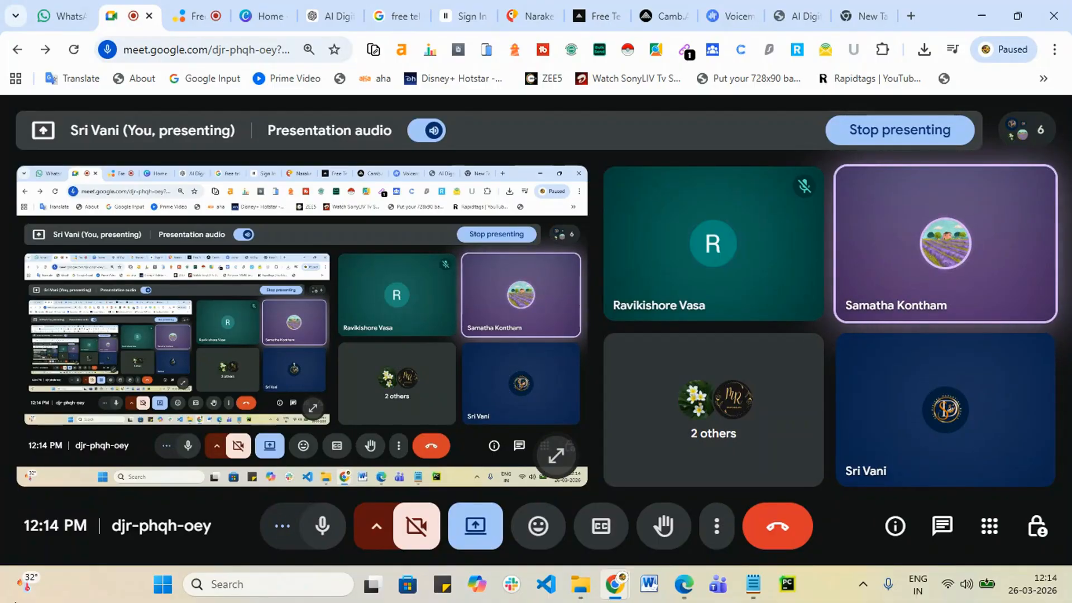
{"action": "left_click", "coordinate": [196, 8]}
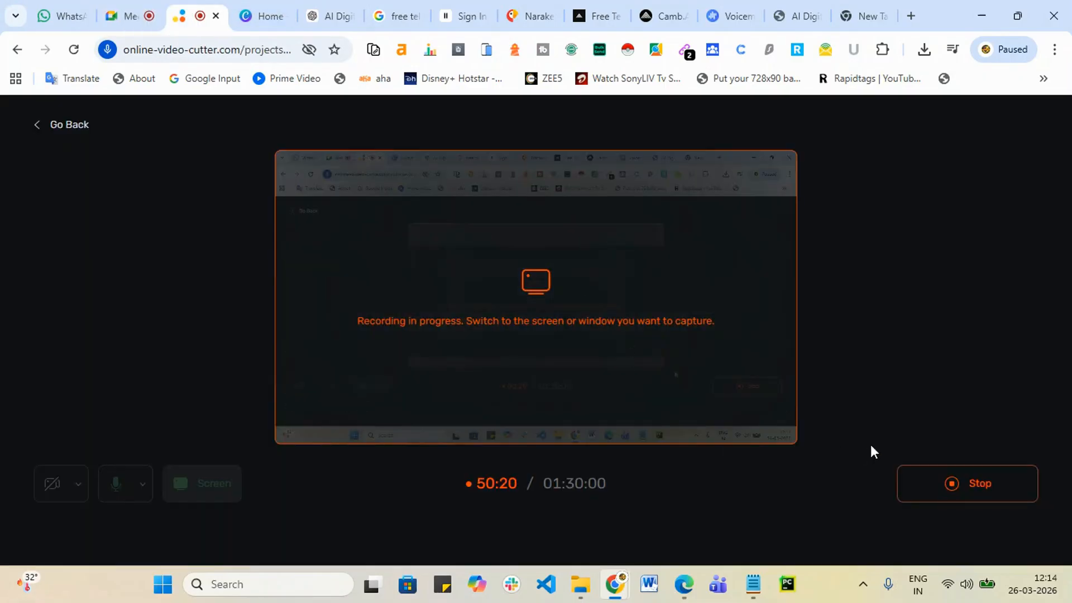